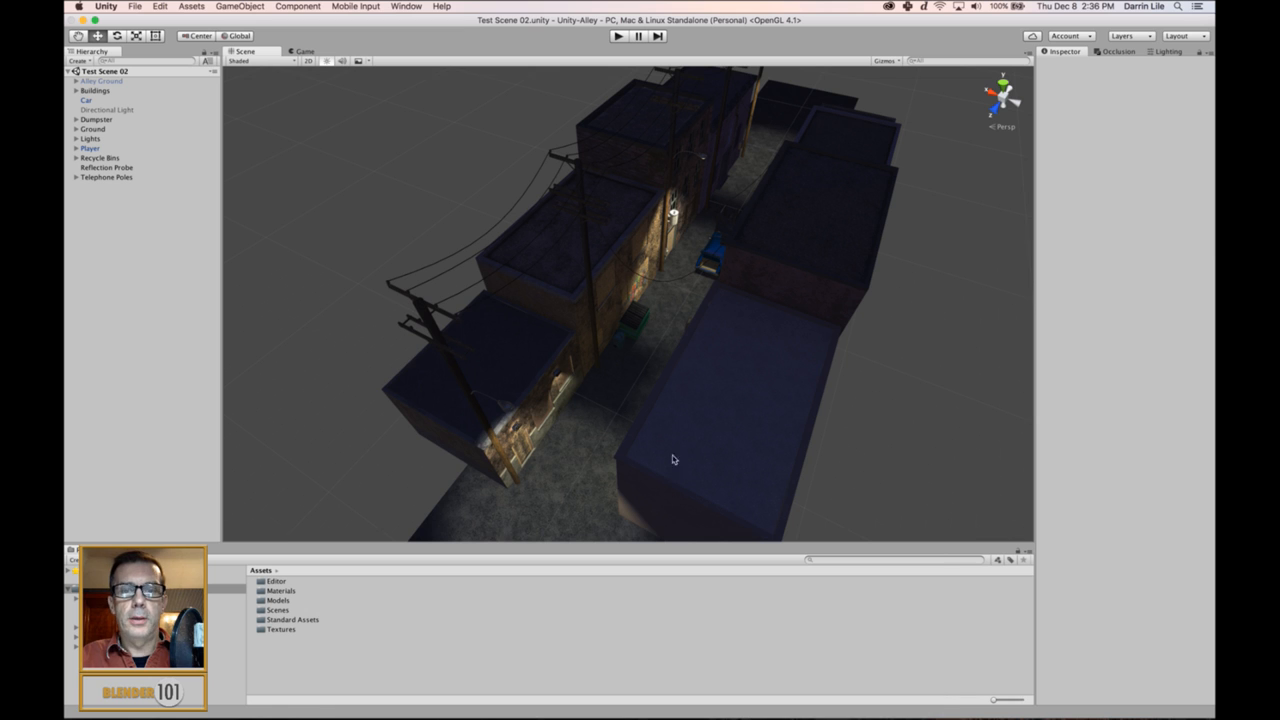
- Examine the night alley scene from above and from between the buildings
alt+drag(664, 376, 671, 367)
scroll(671, 367, up, 10)
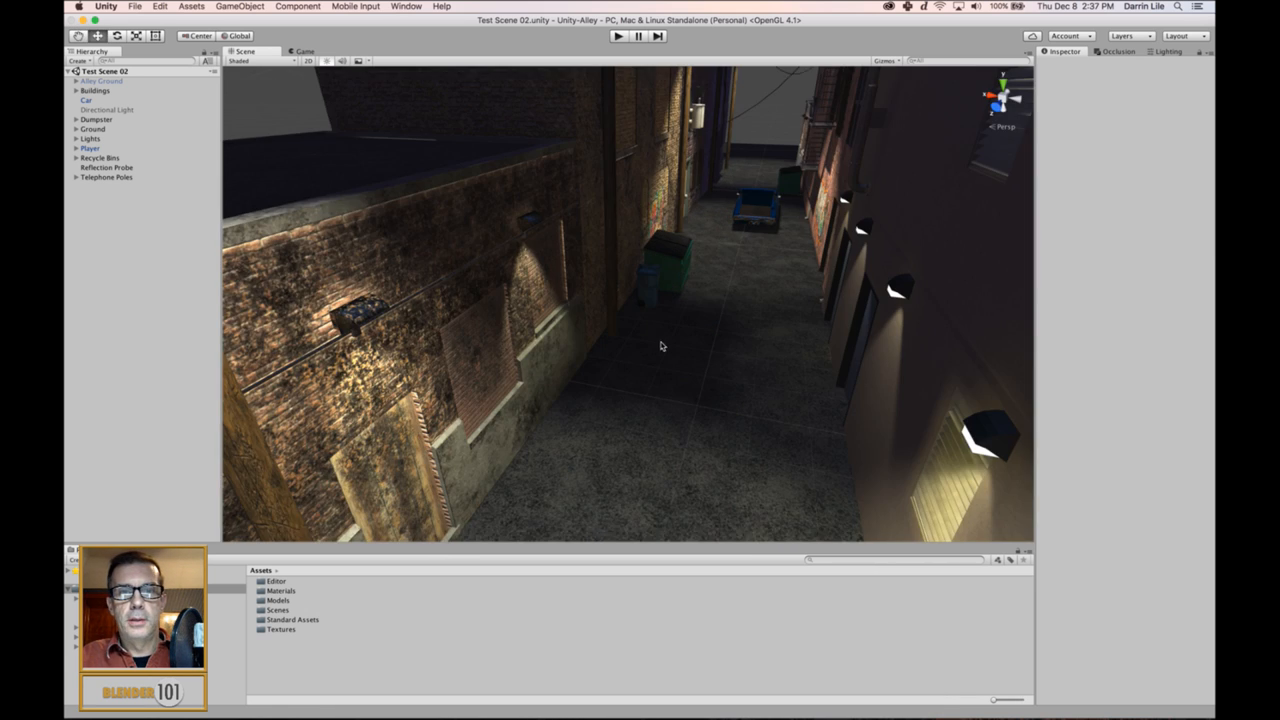
scroll(653, 350, down, 8)
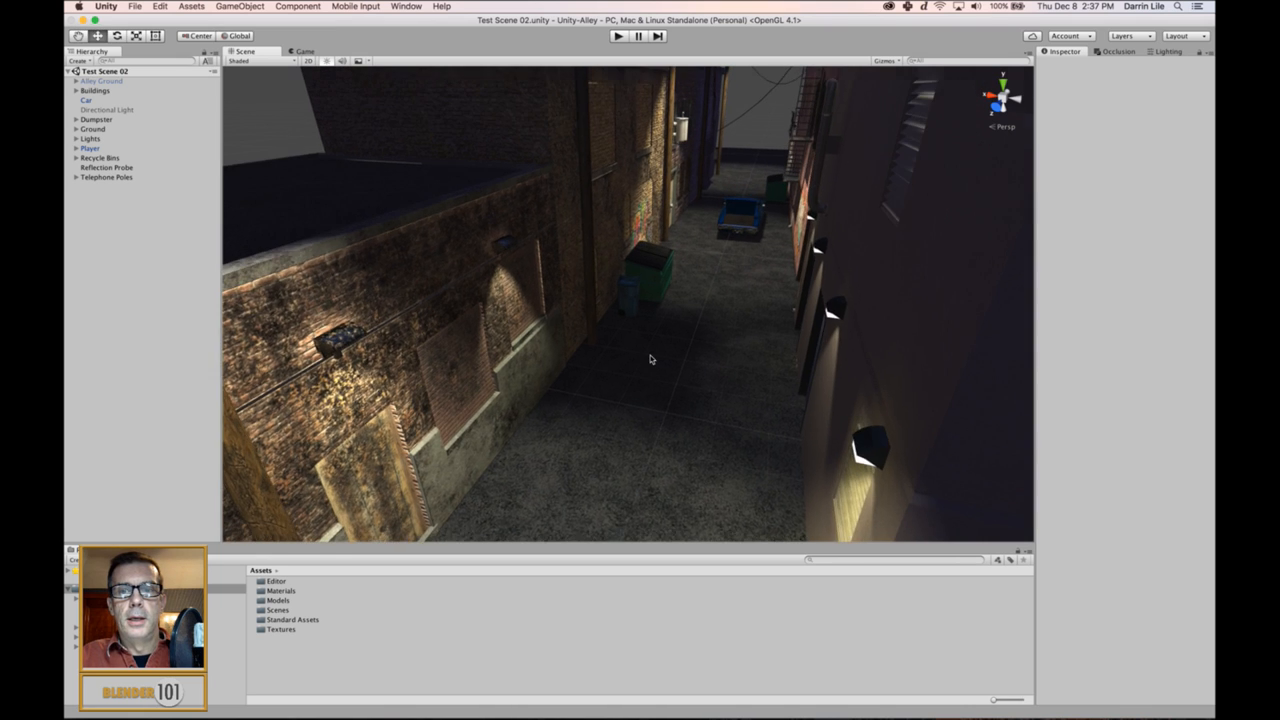
scroll(647, 370, down, 8)
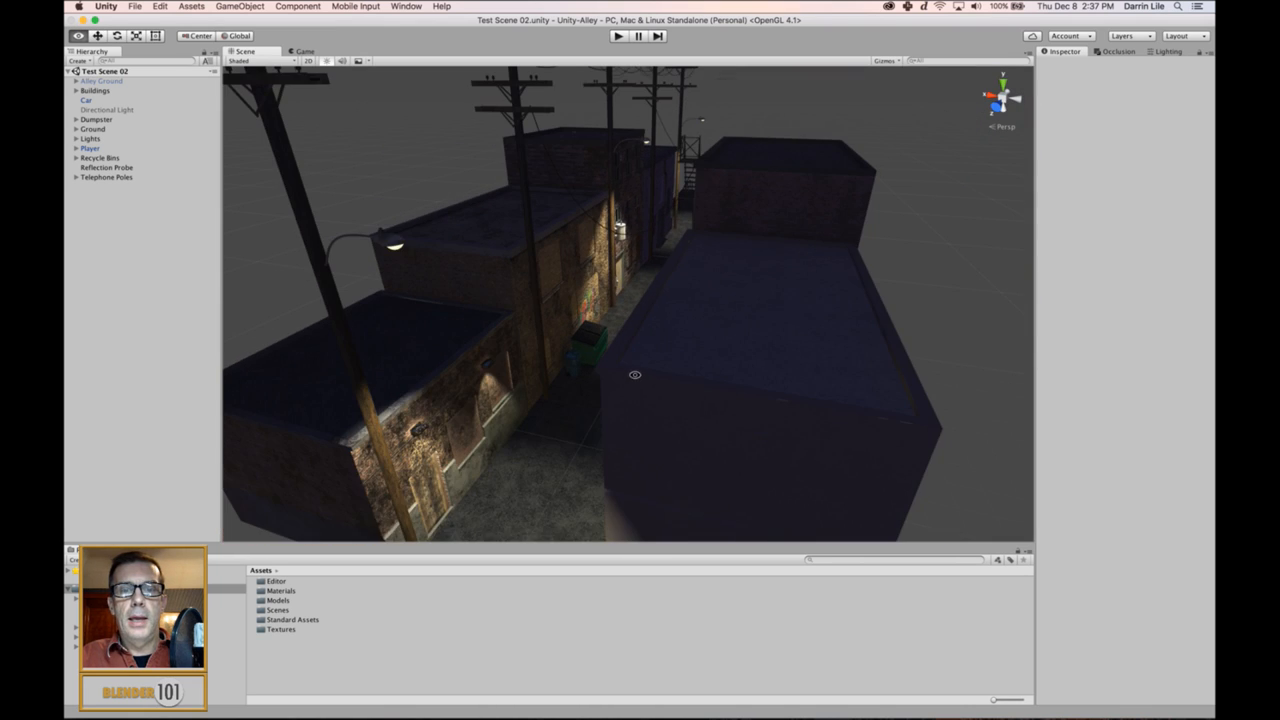
scroll(630, 395, up, 8)
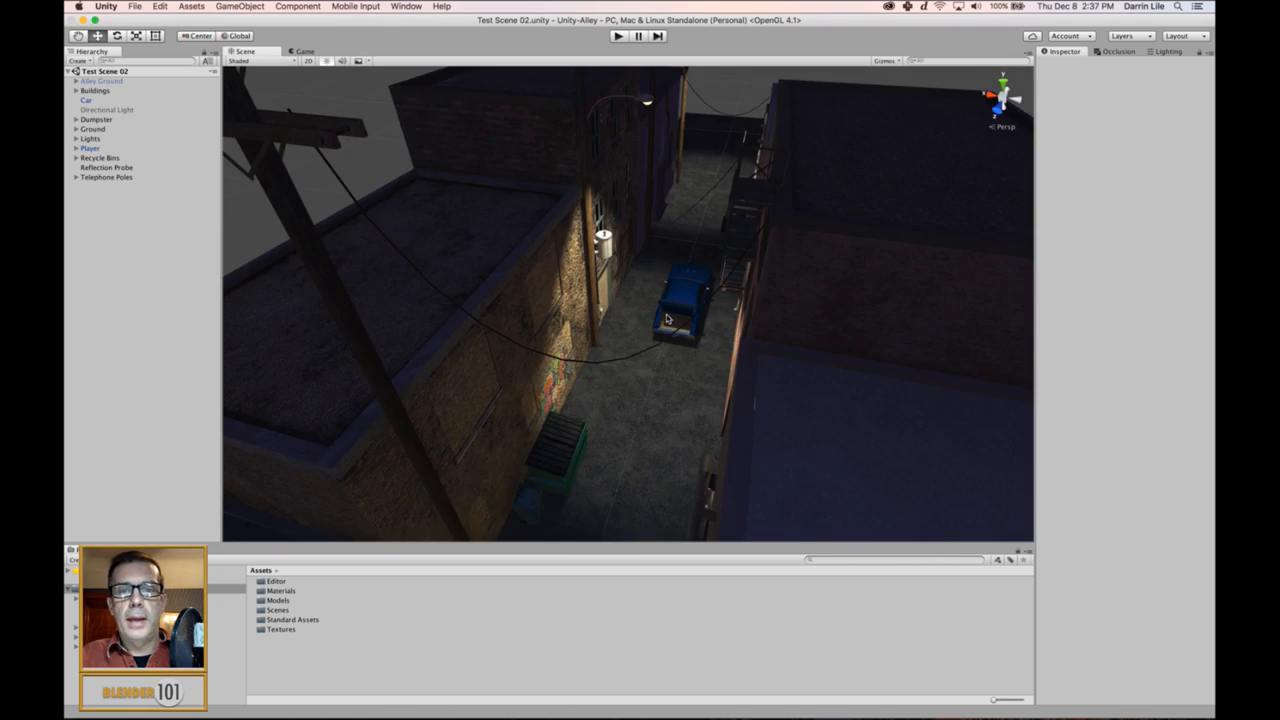
scroll(685, 337, up, 4)
scroll(689, 342, down, 8)
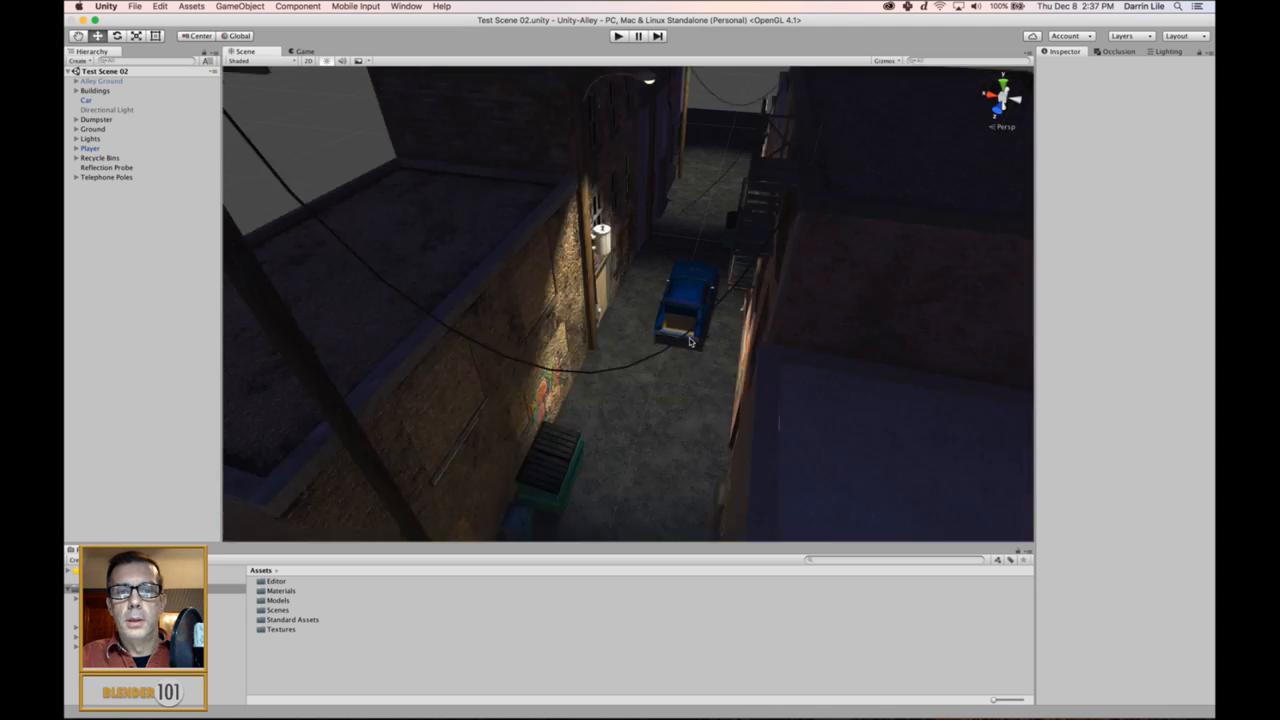
alt+drag(689, 345, 690, 352)
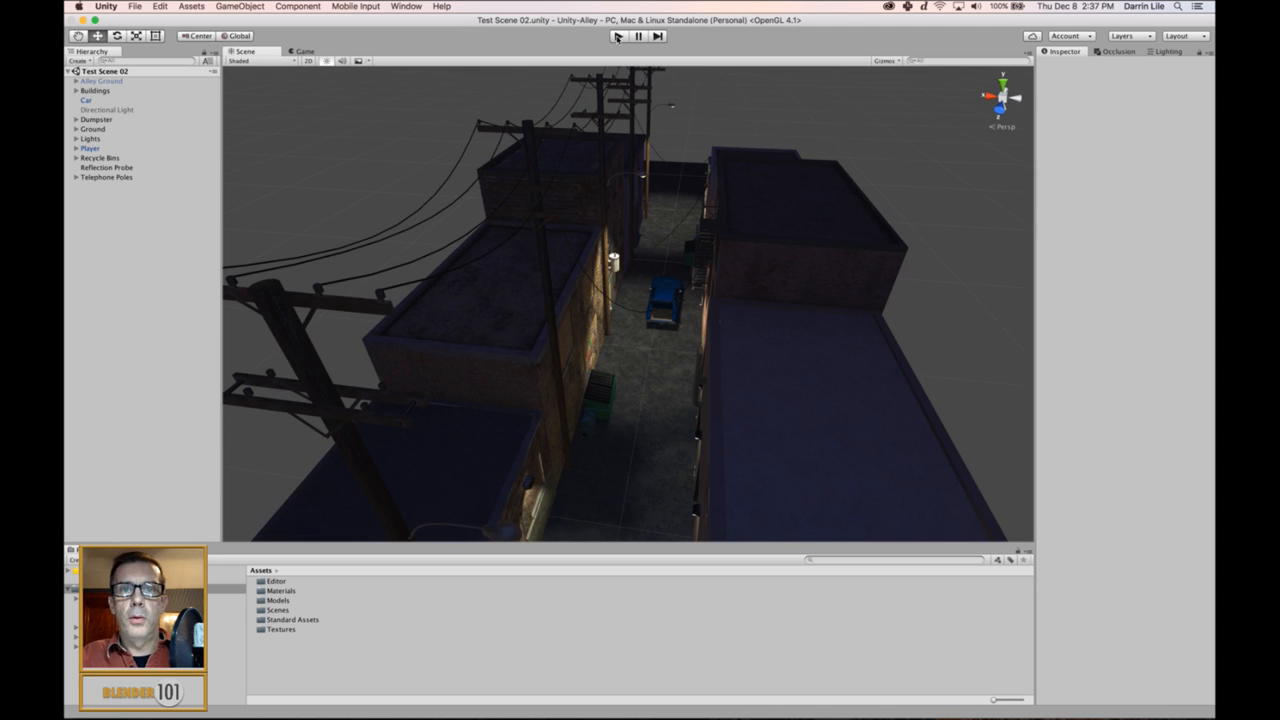
- Play the scene and walk through the alley past the lit walls and graffiti to inspect the blue car's open trunk
click(618, 36)
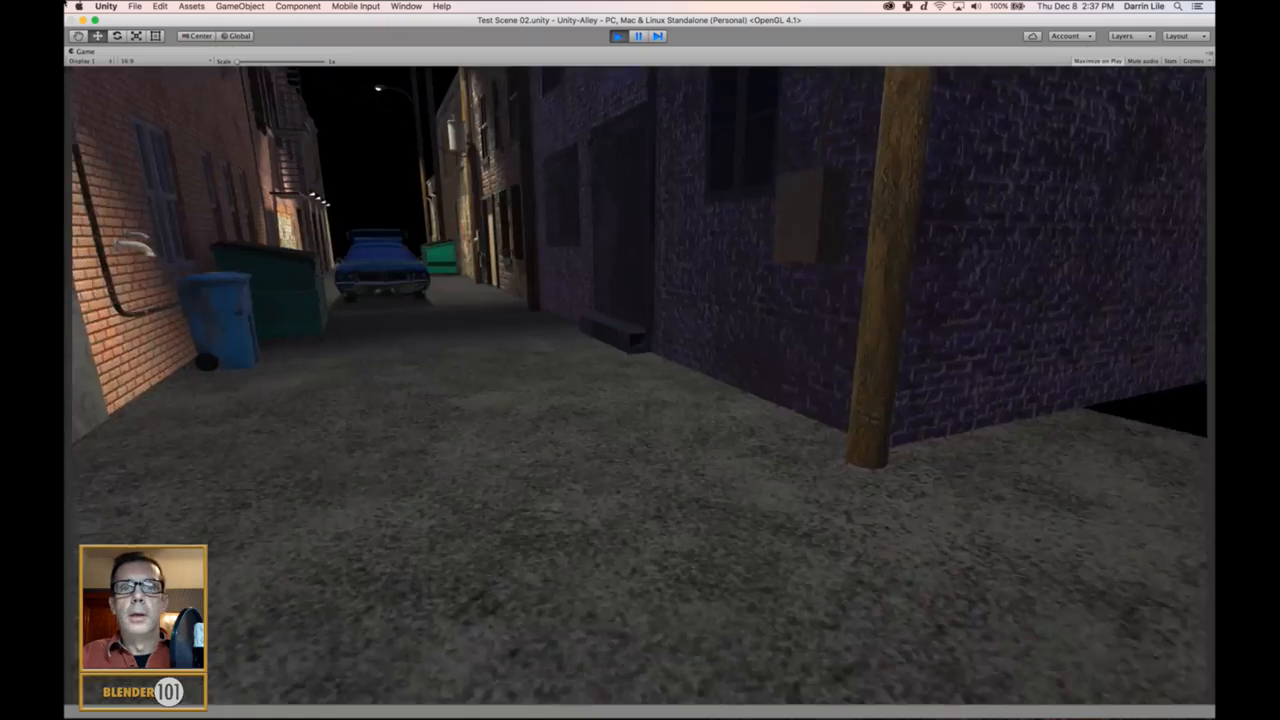
key(w)
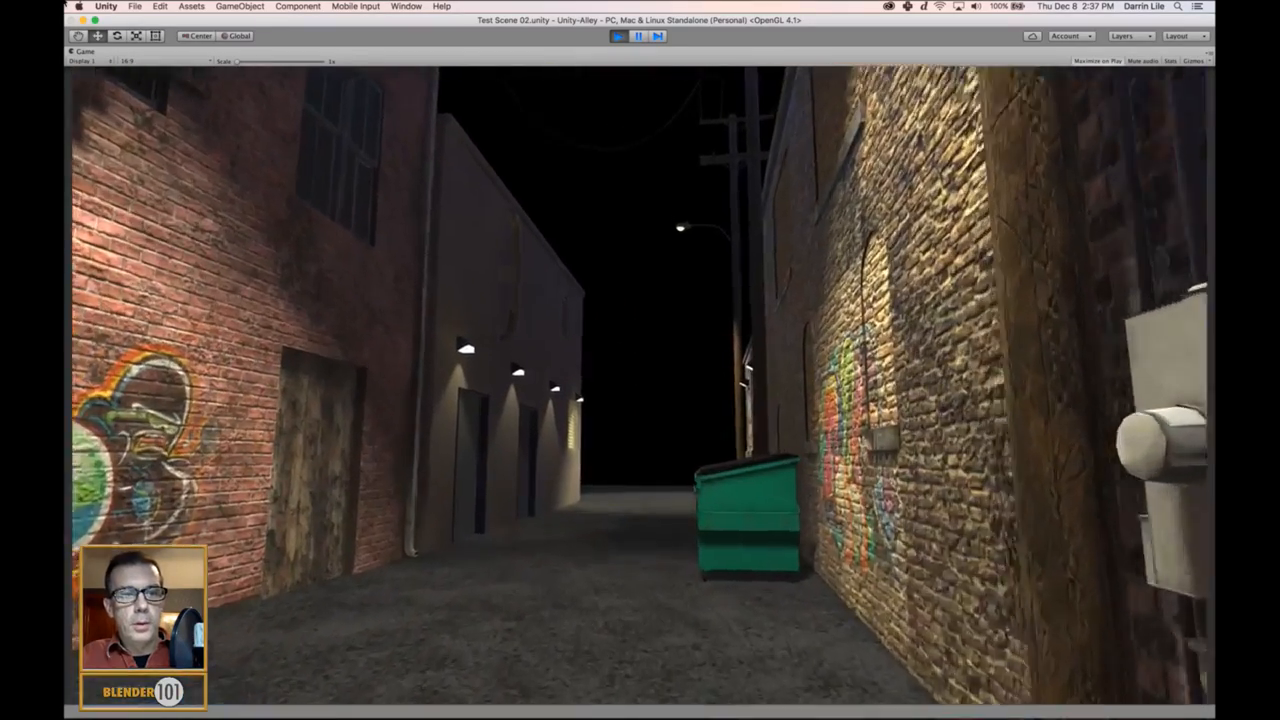
key(w)
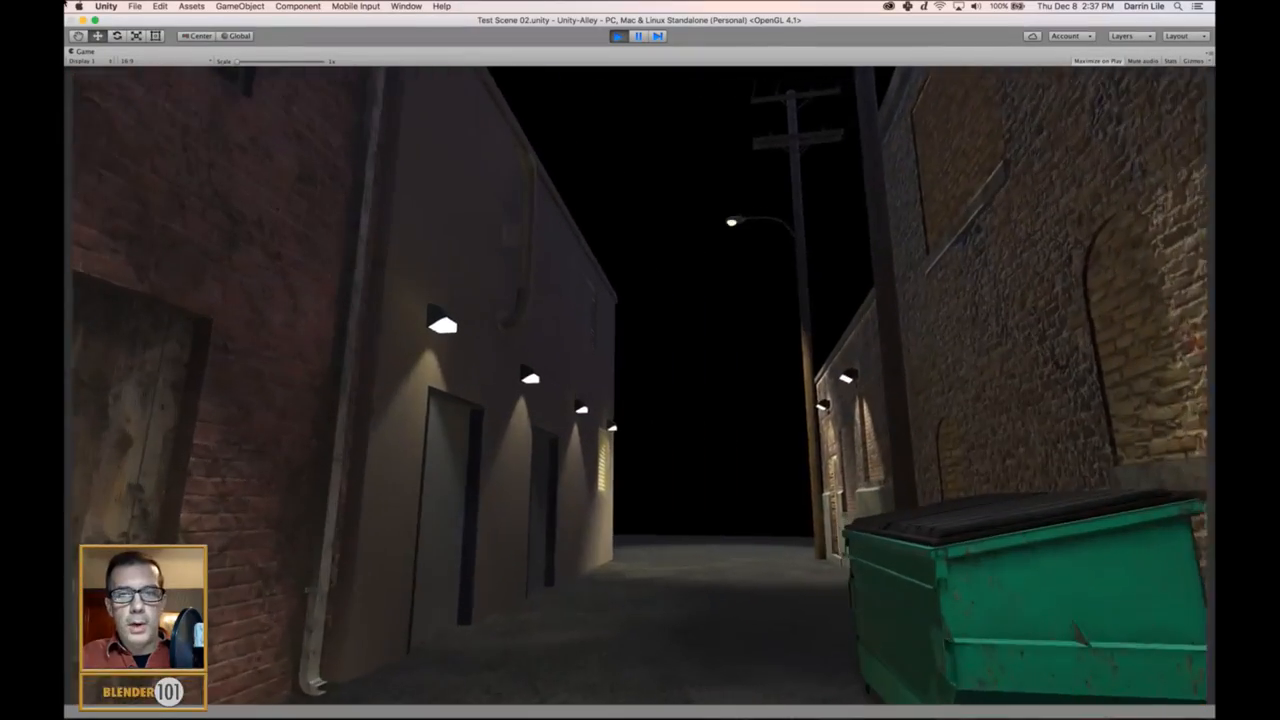
key(w)
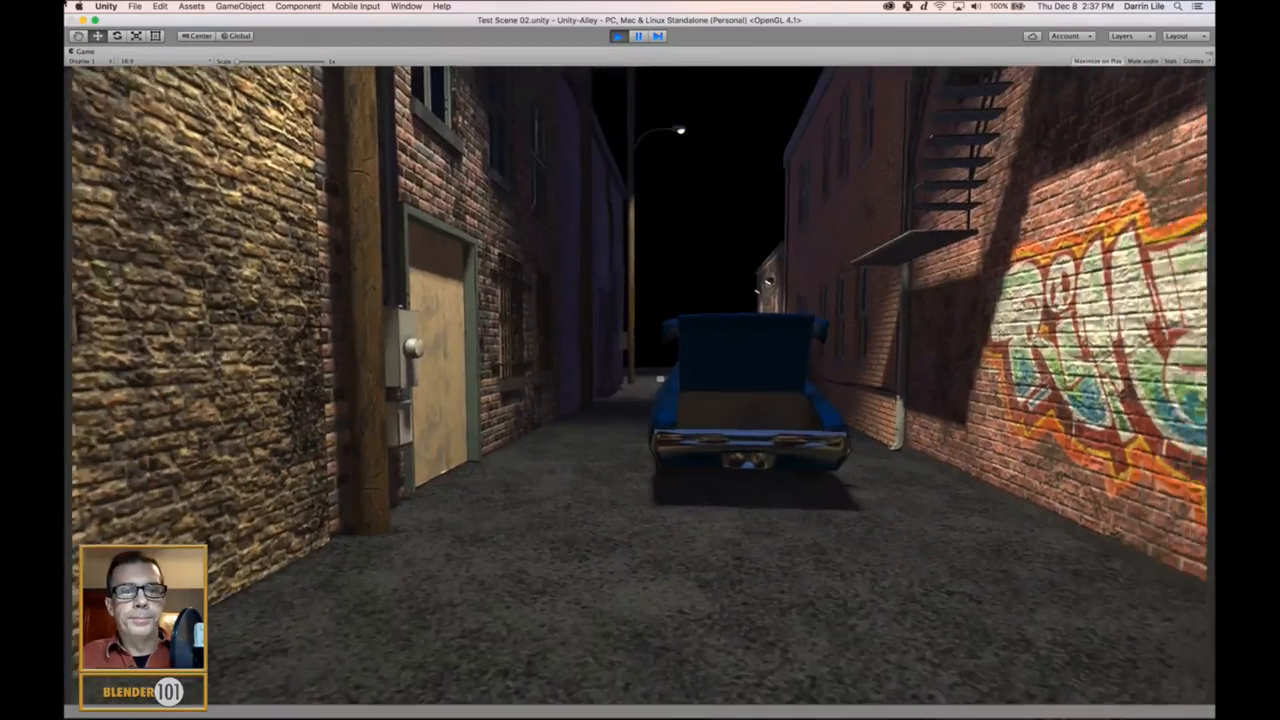
key(w)
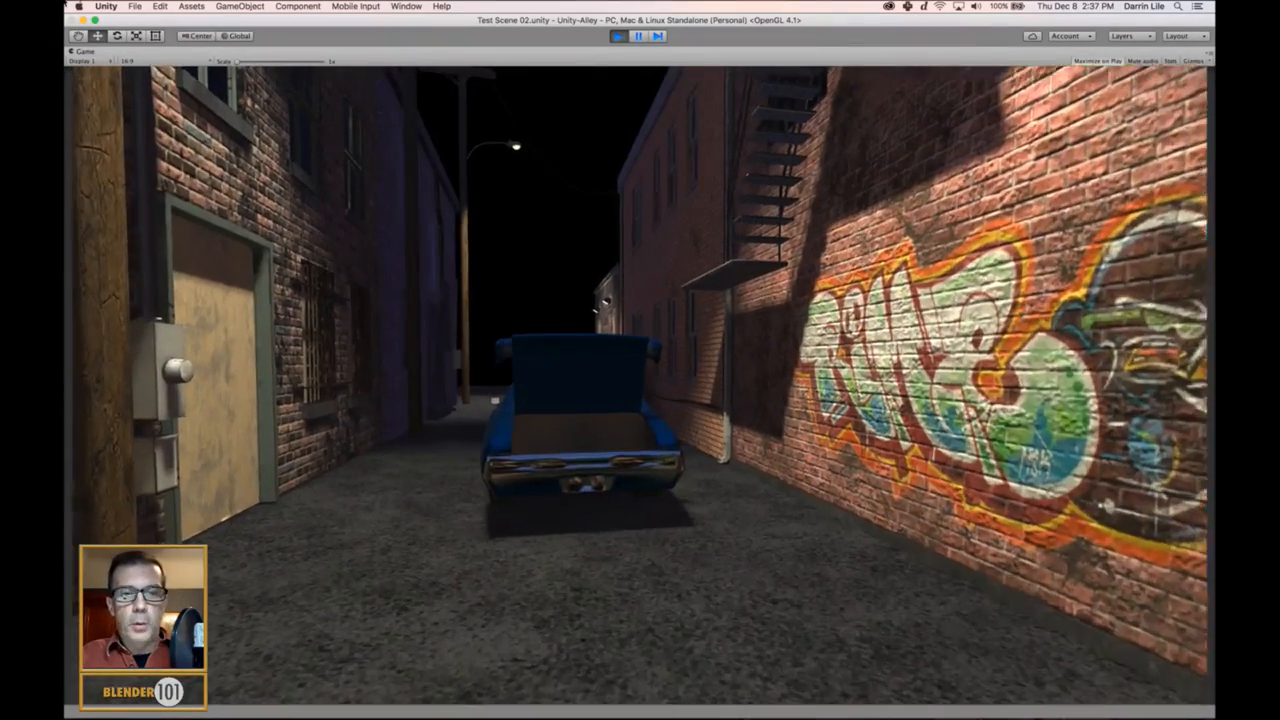
key(w)
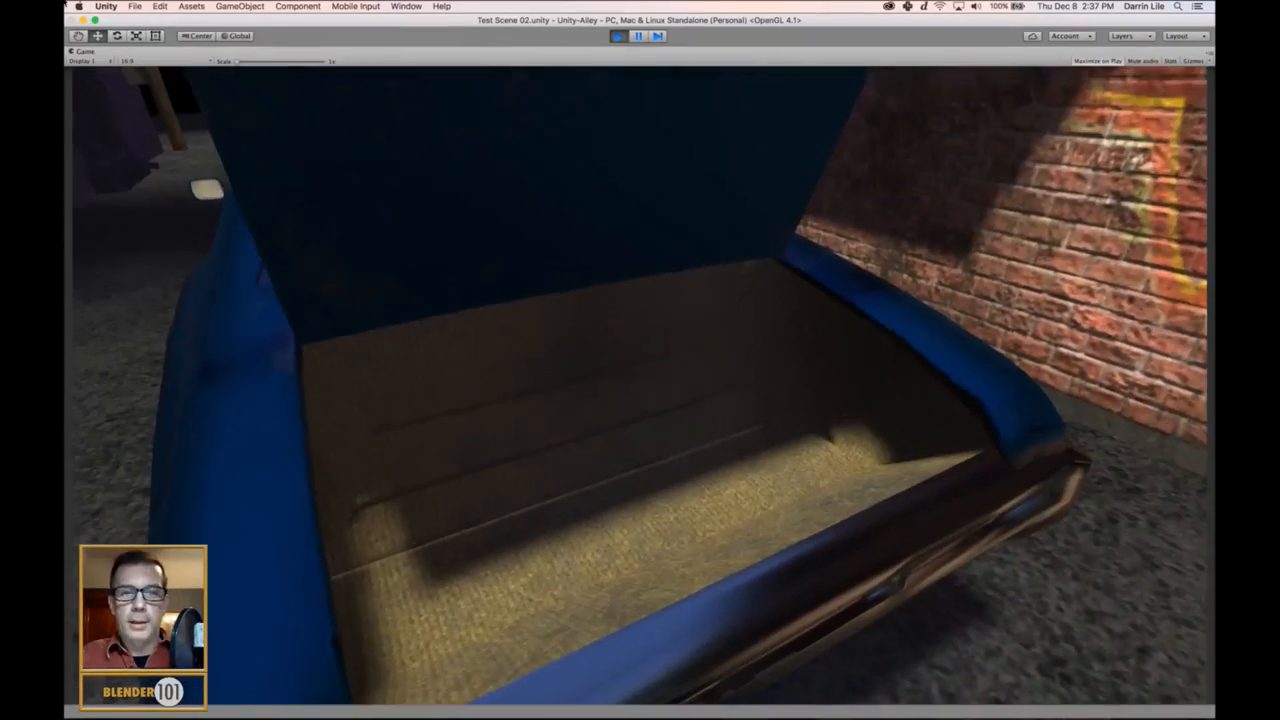
key(s)
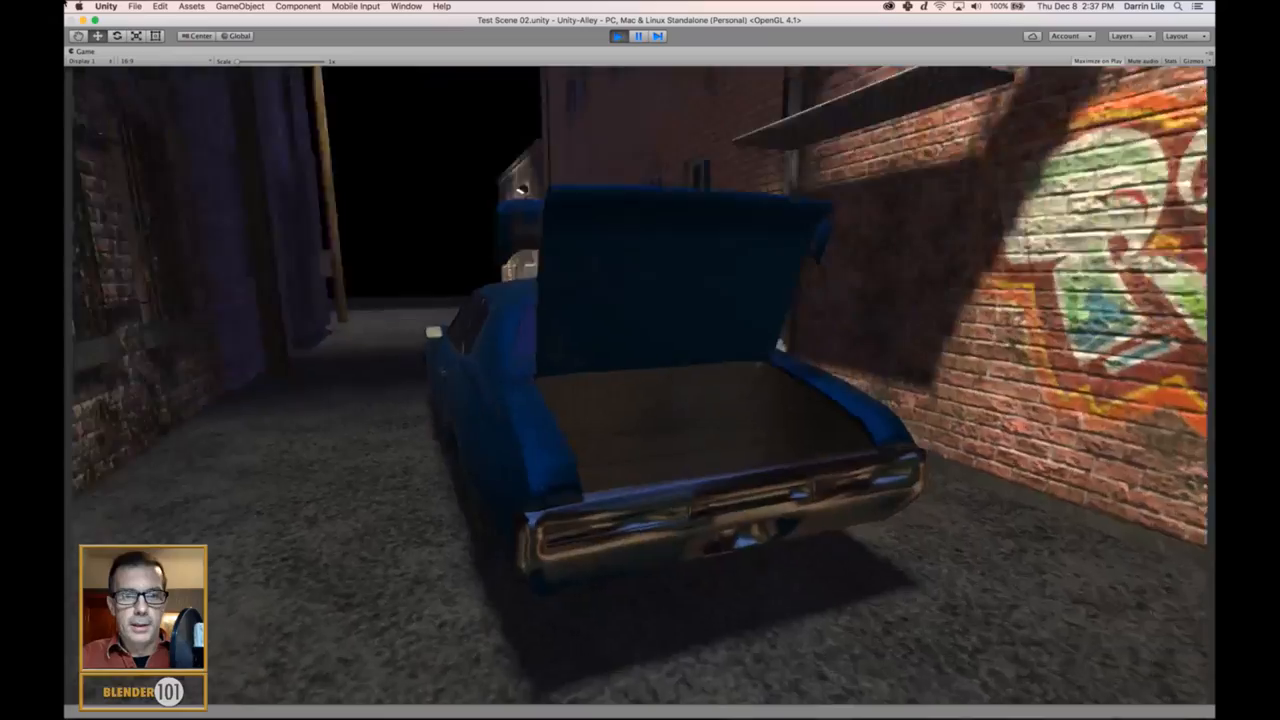
- Walk past the car to the dumpster and recycle bin beyond it, look back down the alley, and stop the playback
key(w)
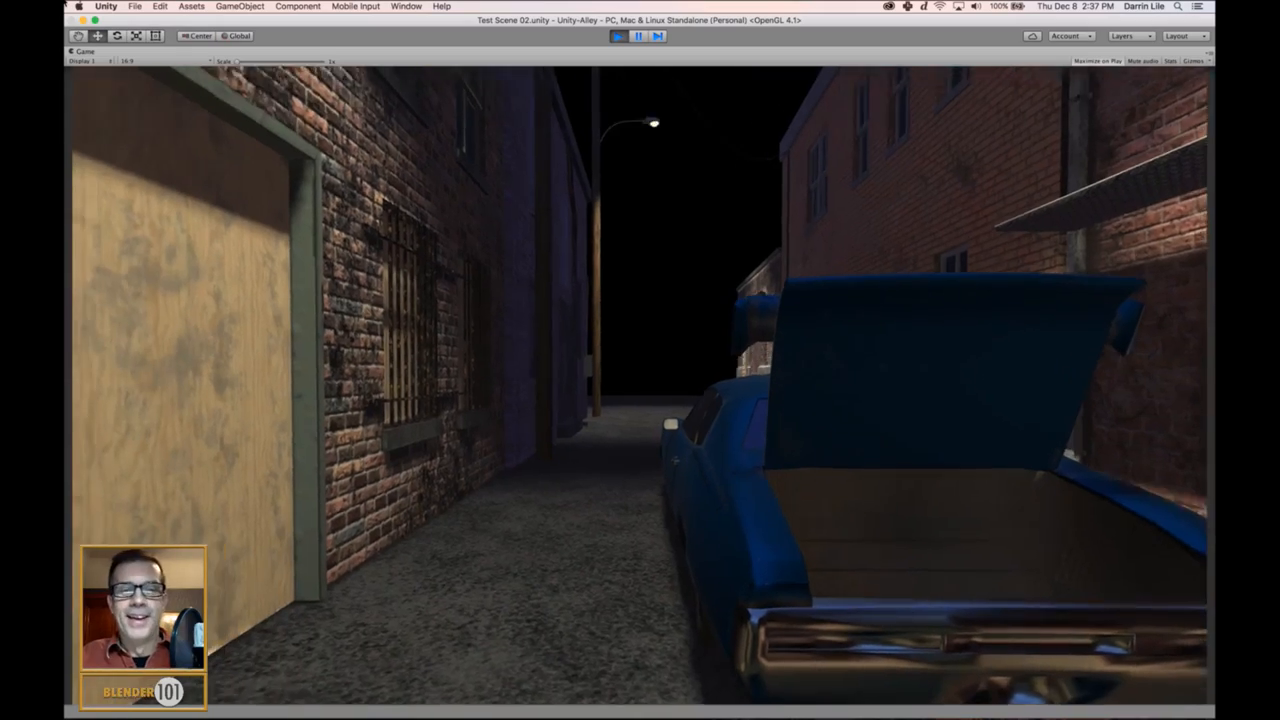
key(w)
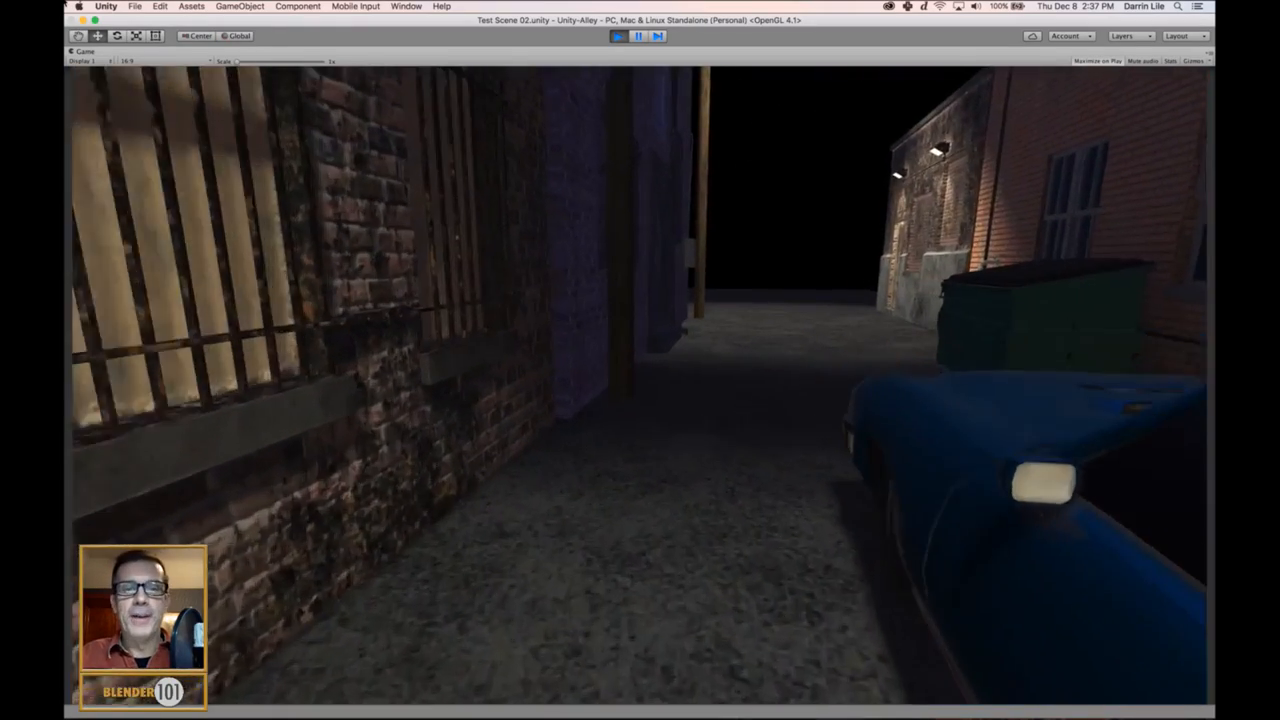
key(w)
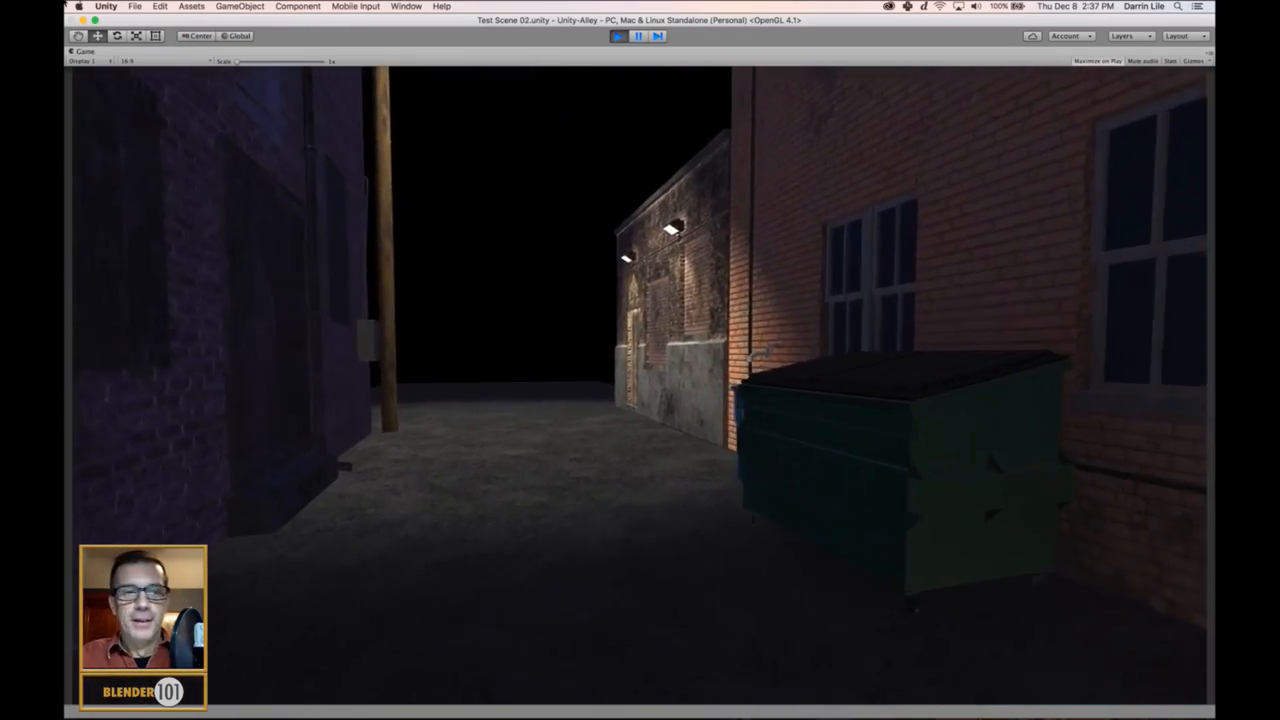
key(w)
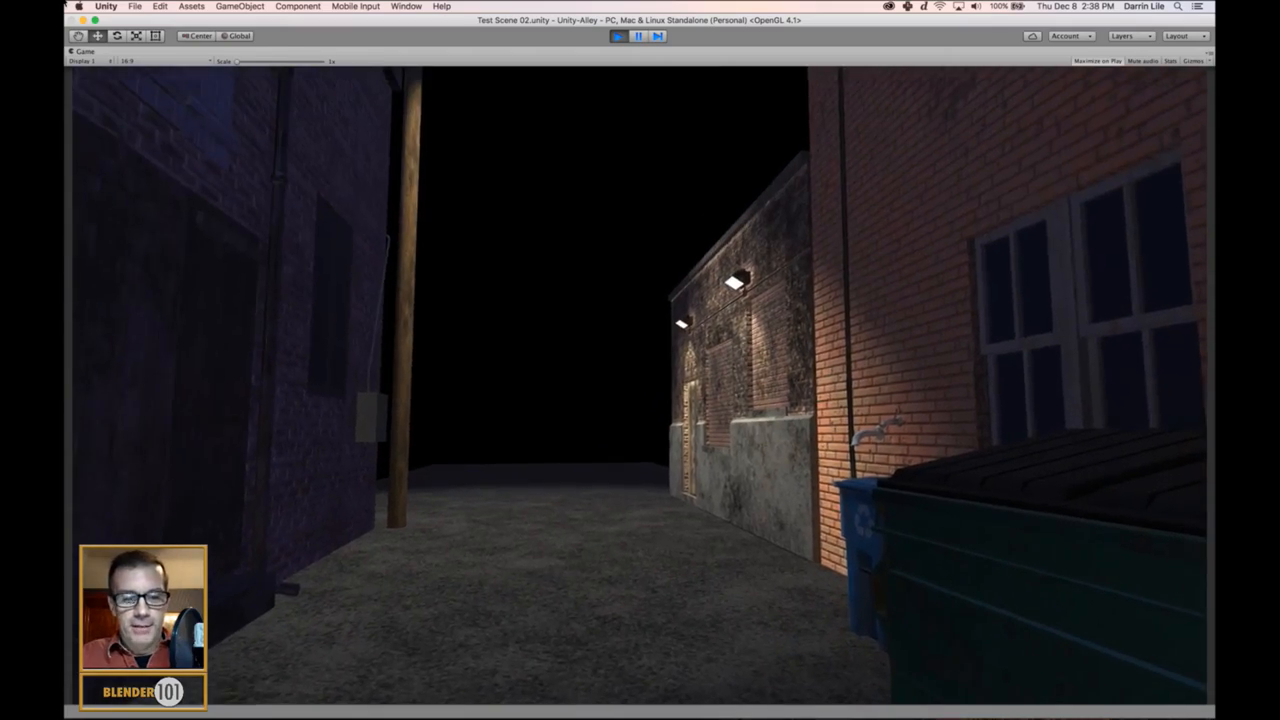
key(w)
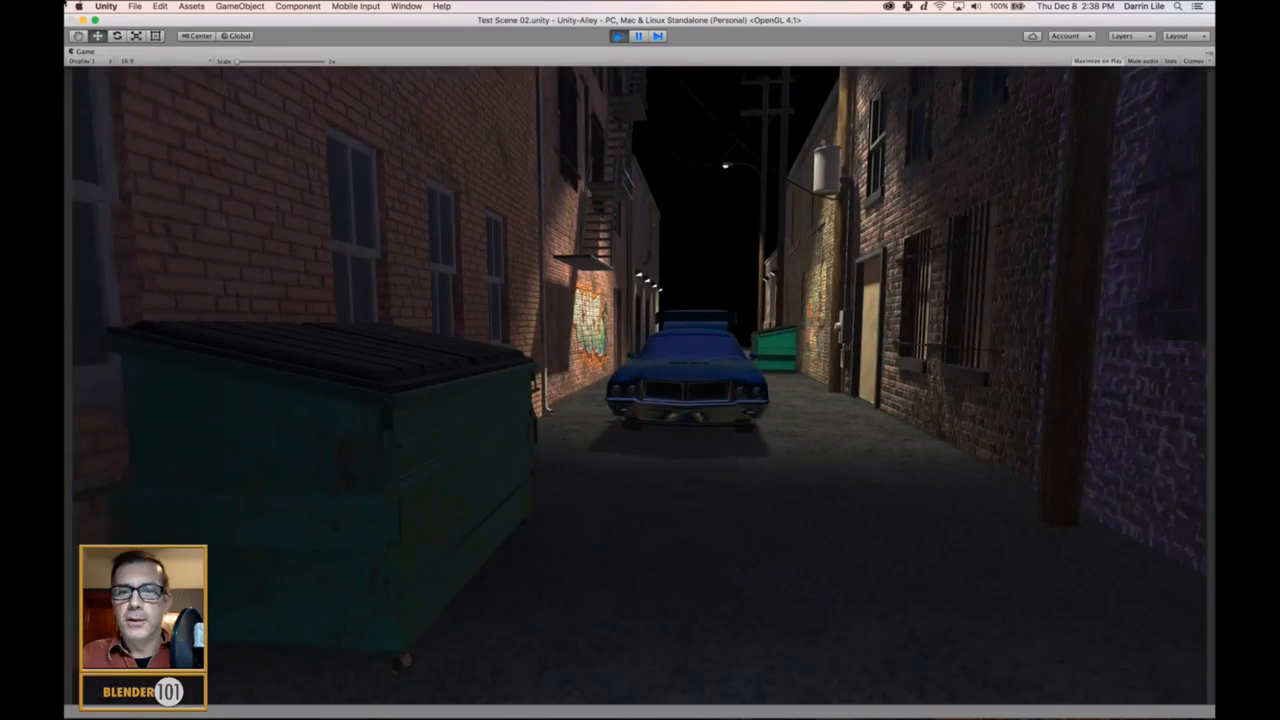
key(w)
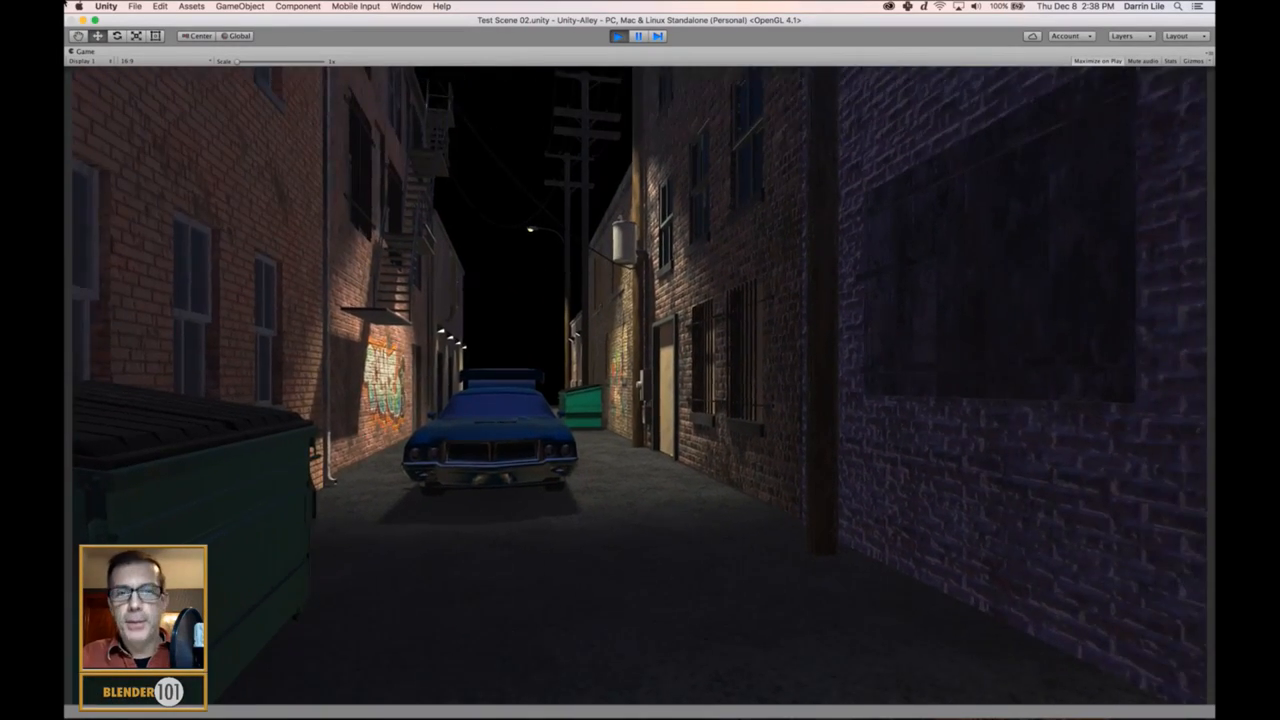
key(s)
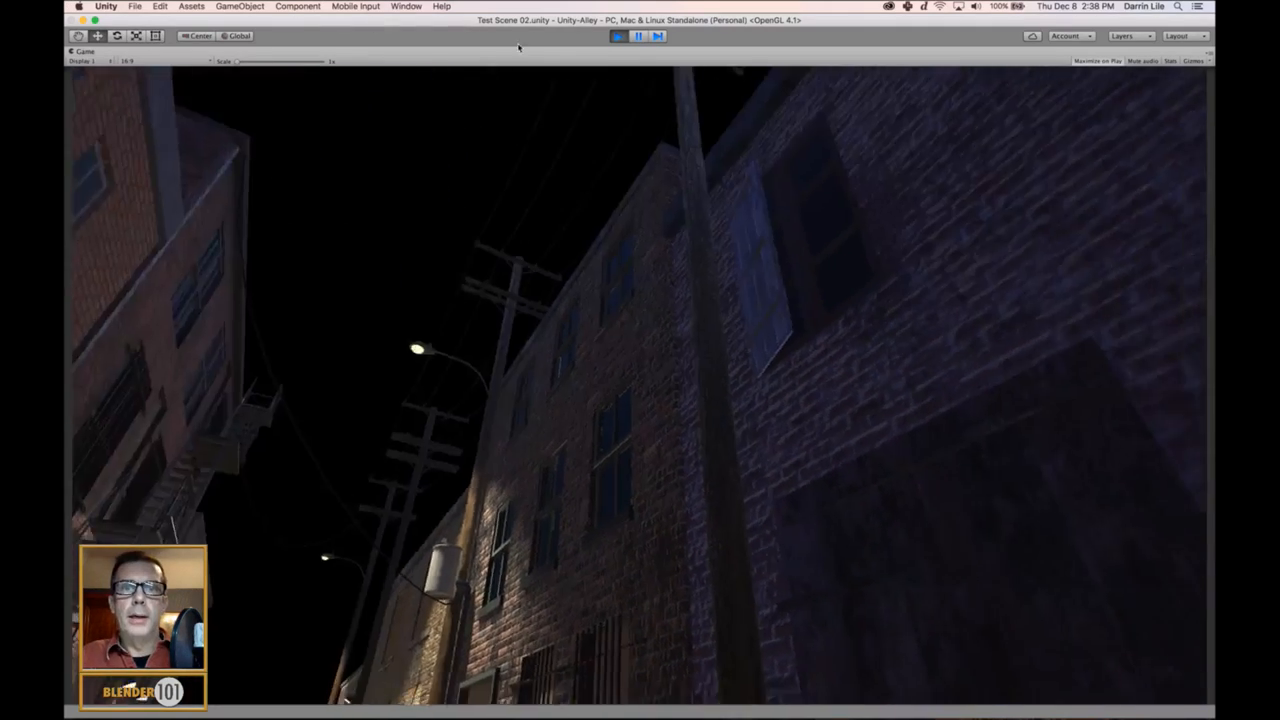
click(618, 36)
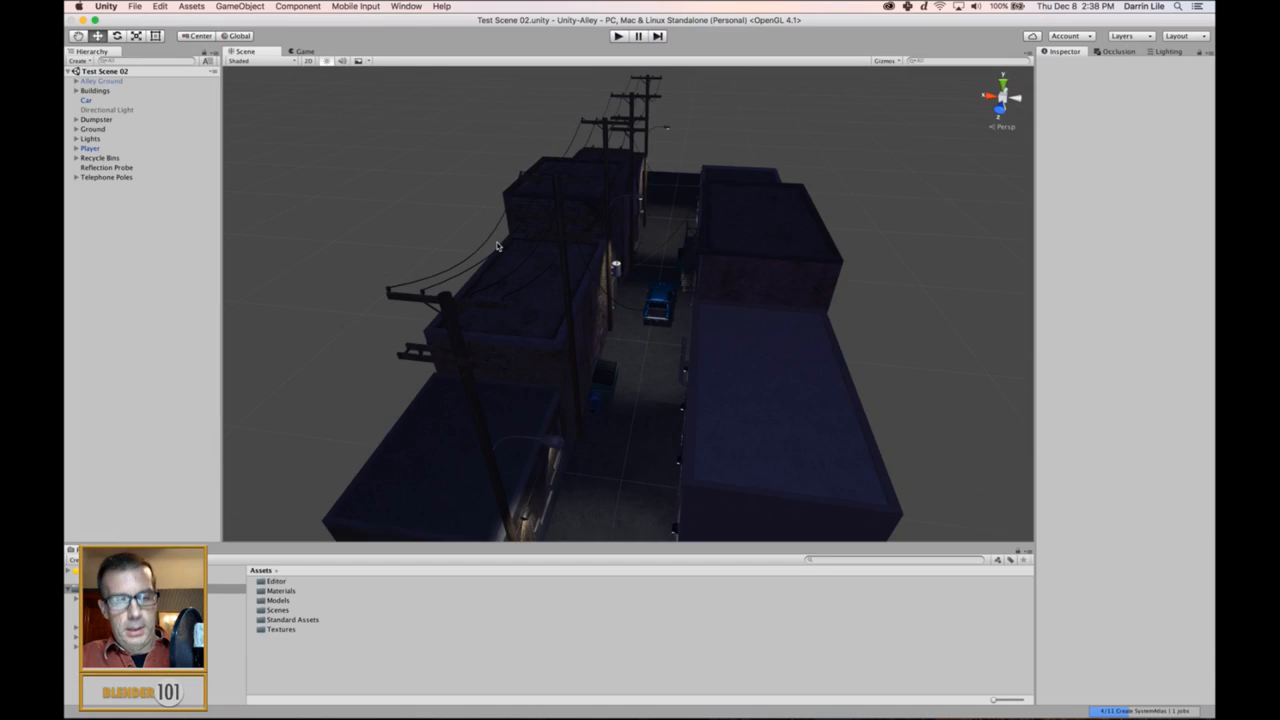
- Examine the lit graffiti wall, green dumpster, transformer pole and boarded door near the car up close
scroll(499, 246, up, 5)
scroll(578, 282, up, 2)
middle_drag(653, 306, 606, 324)
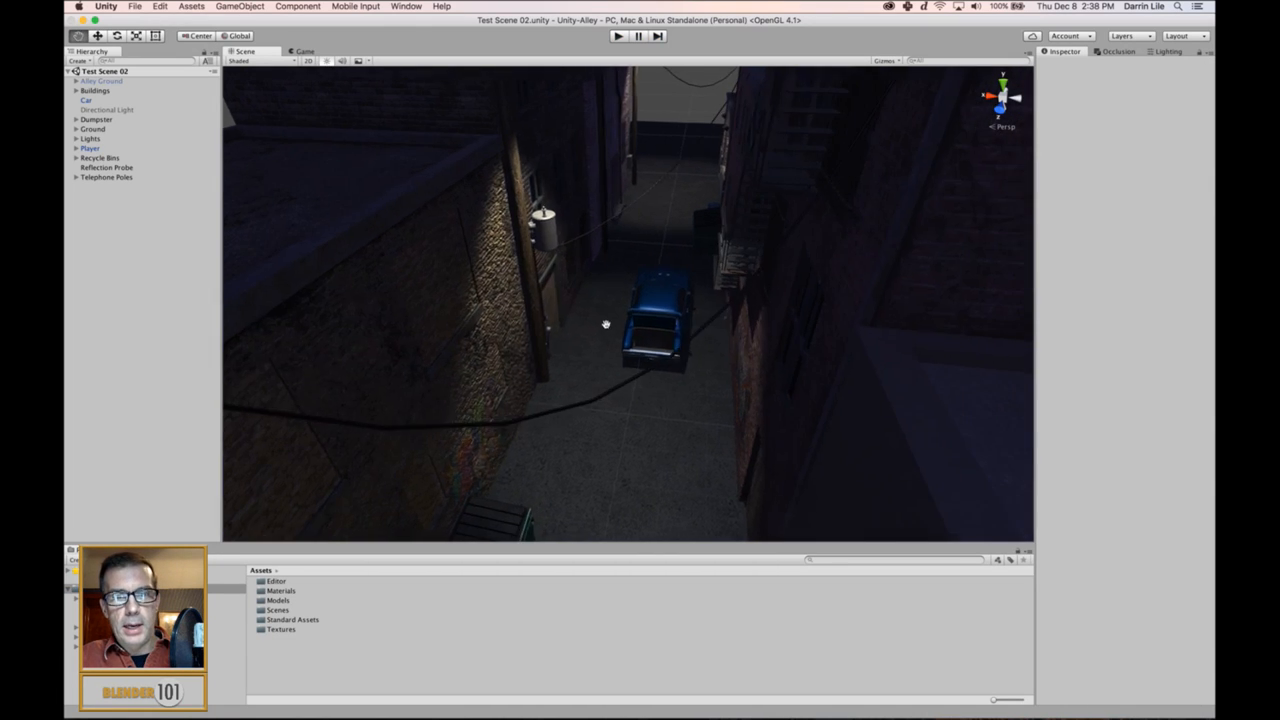
alt+drag(606, 324, 533, 295)
middle_drag(533, 295, 640, 342)
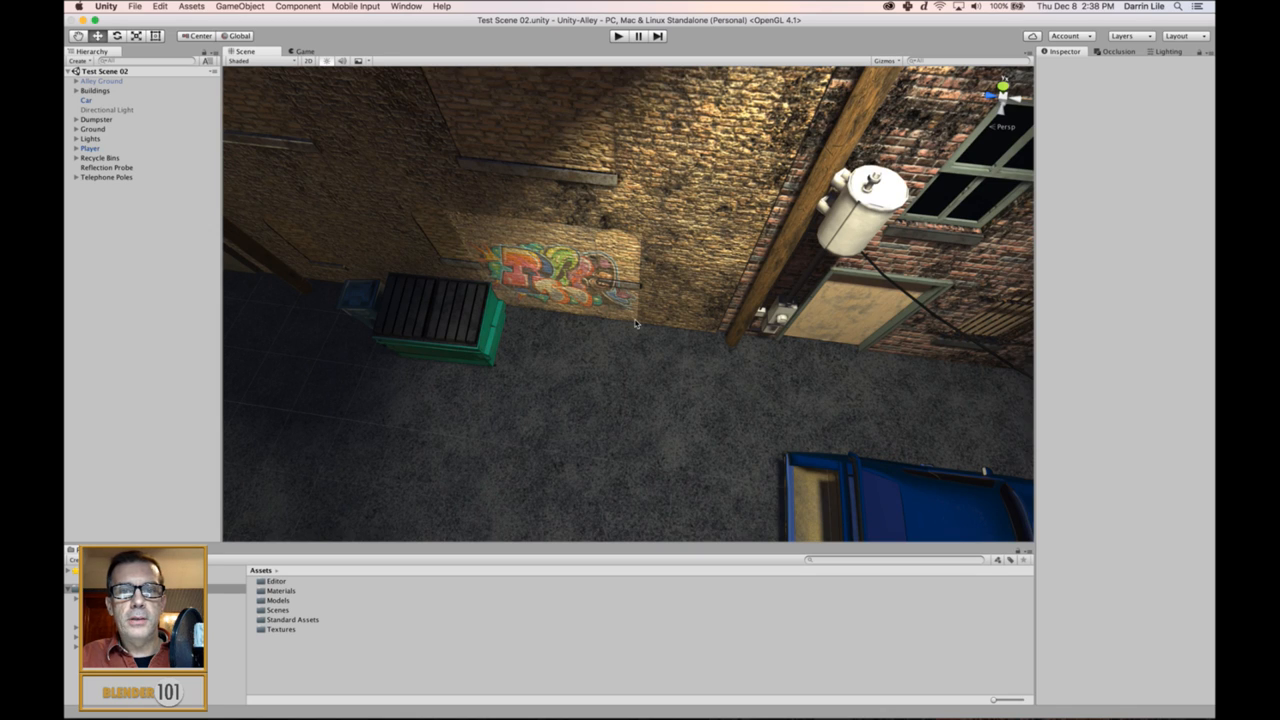
alt+drag(616, 358, 694, 298)
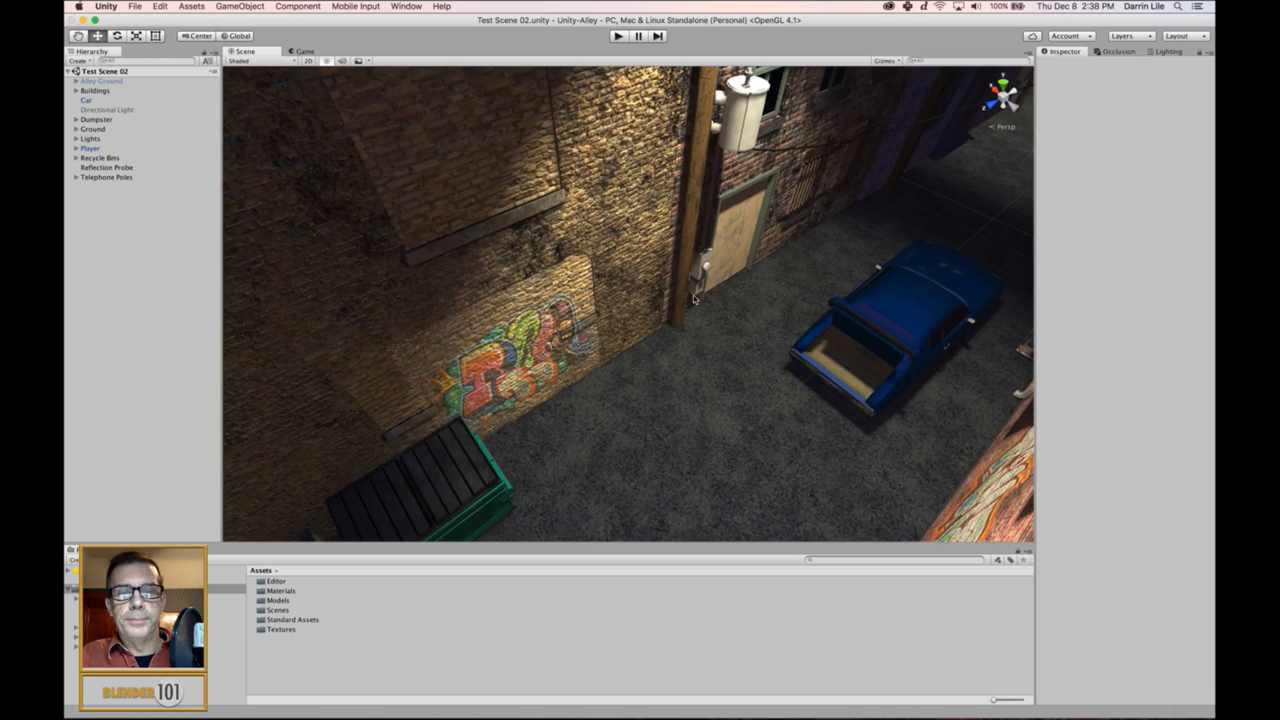
alt+drag(671, 363, 731, 381)
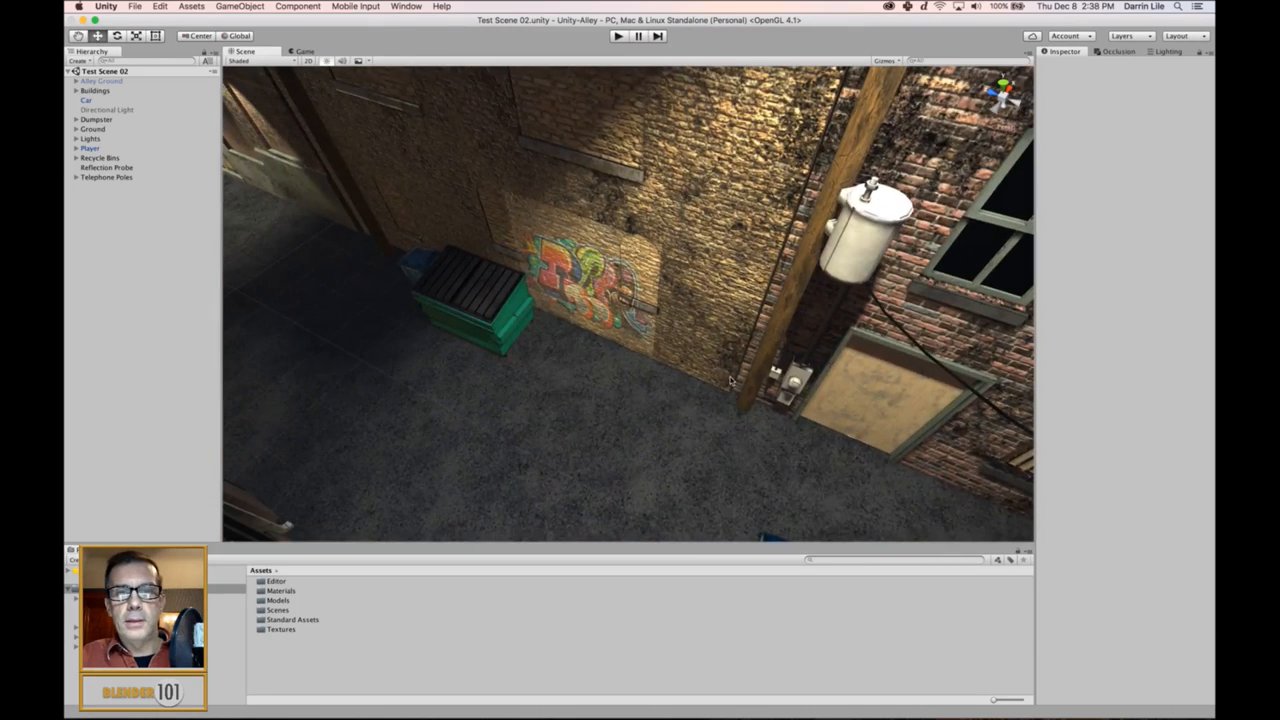
alt+drag(645, 365, 627, 343)
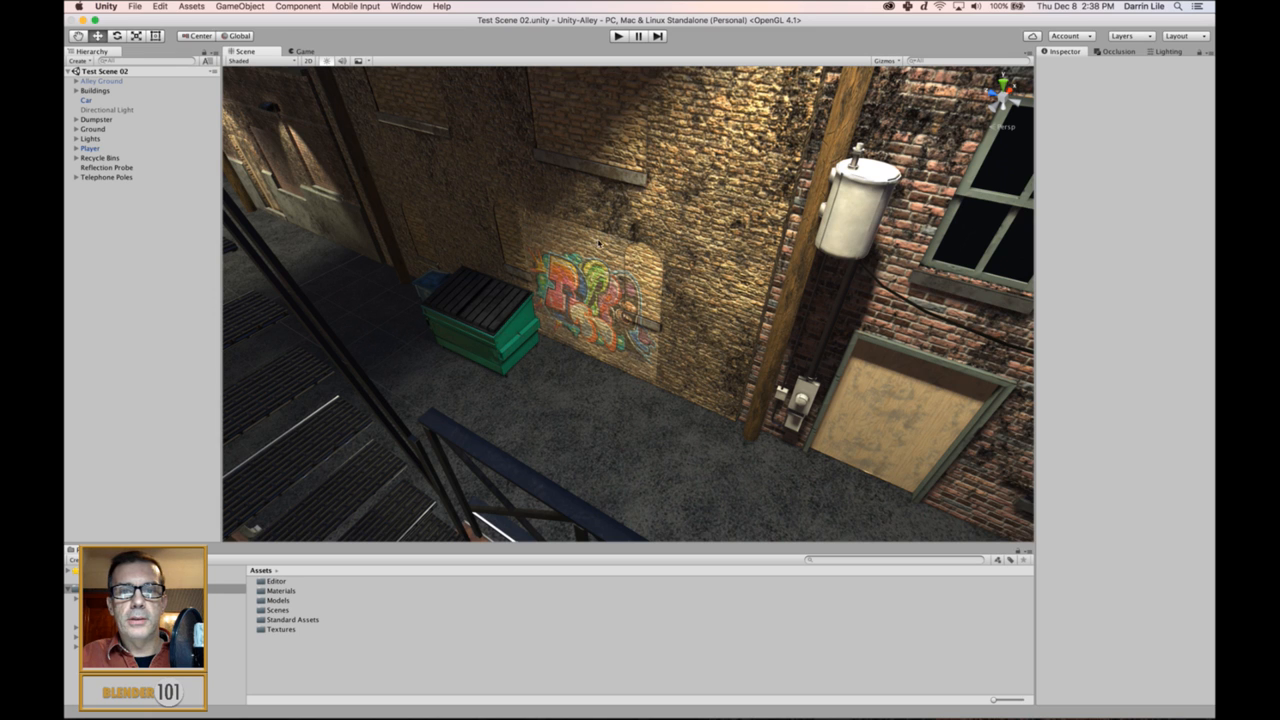
alt+drag(600, 243, 647, 274)
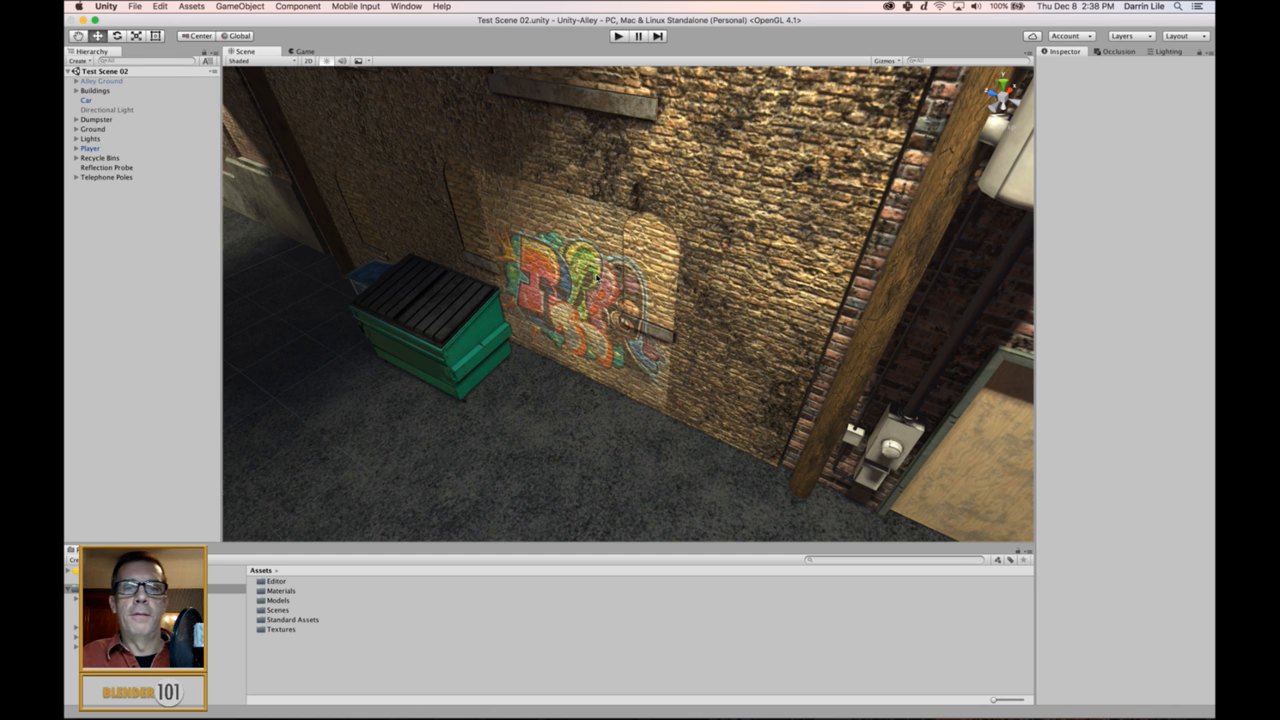
alt+drag(600, 275, 620, 350)
- Select the Fire Escape model on the brick building and examine its stairs, railings and top platform
alt+drag(743, 329, 476, 285)
click(493, 221)
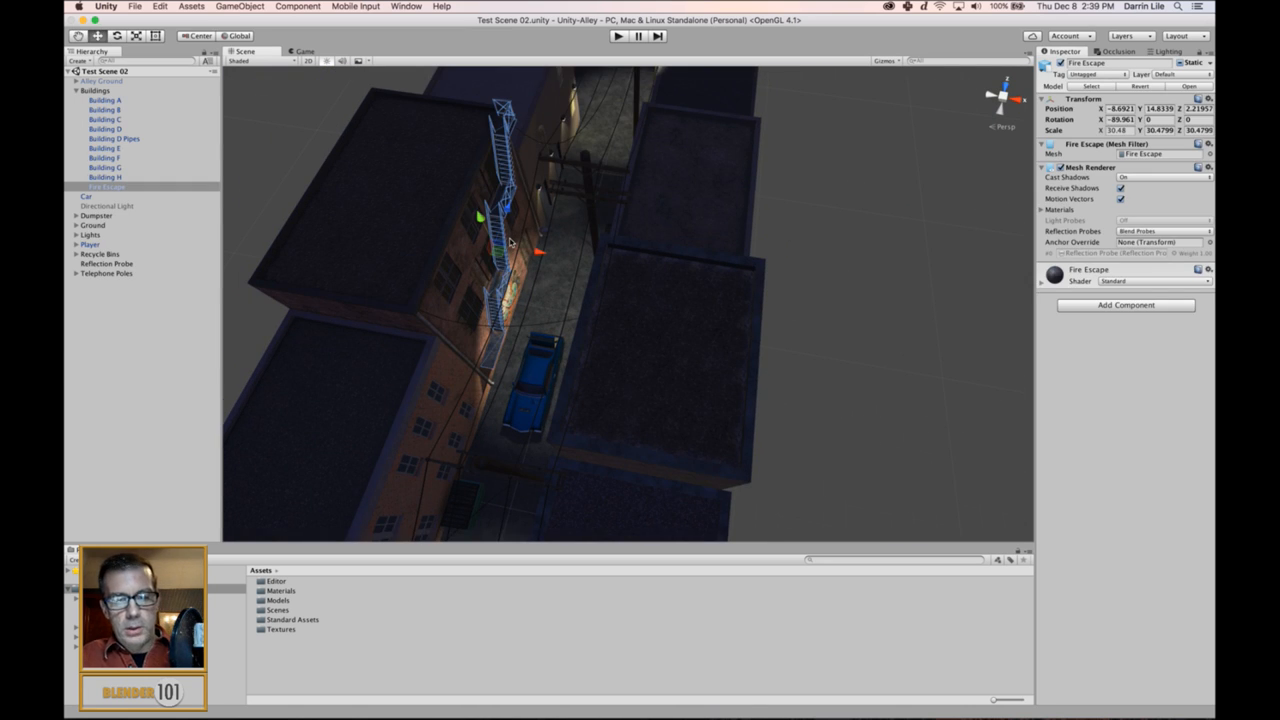
alt+drag(510, 242, 523, 289)
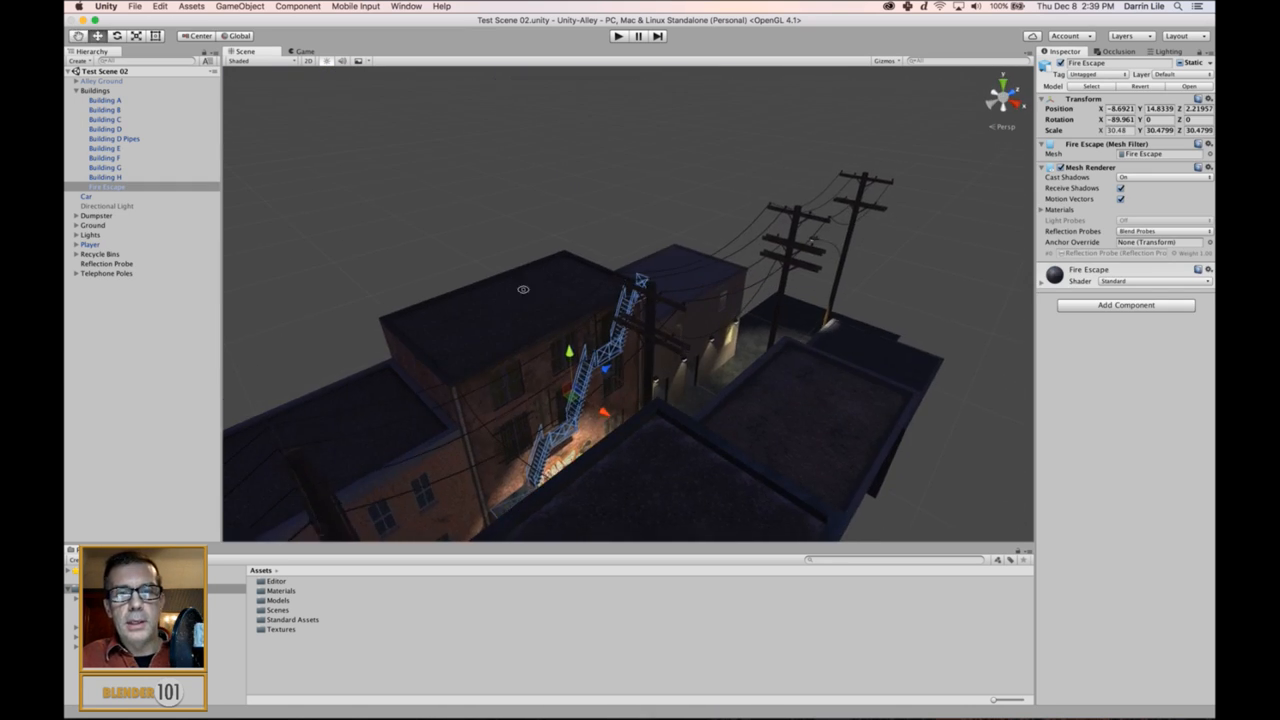
alt+right_drag(523, 289, 551, 374)
alt+middle_drag(553, 386, 718, 163)
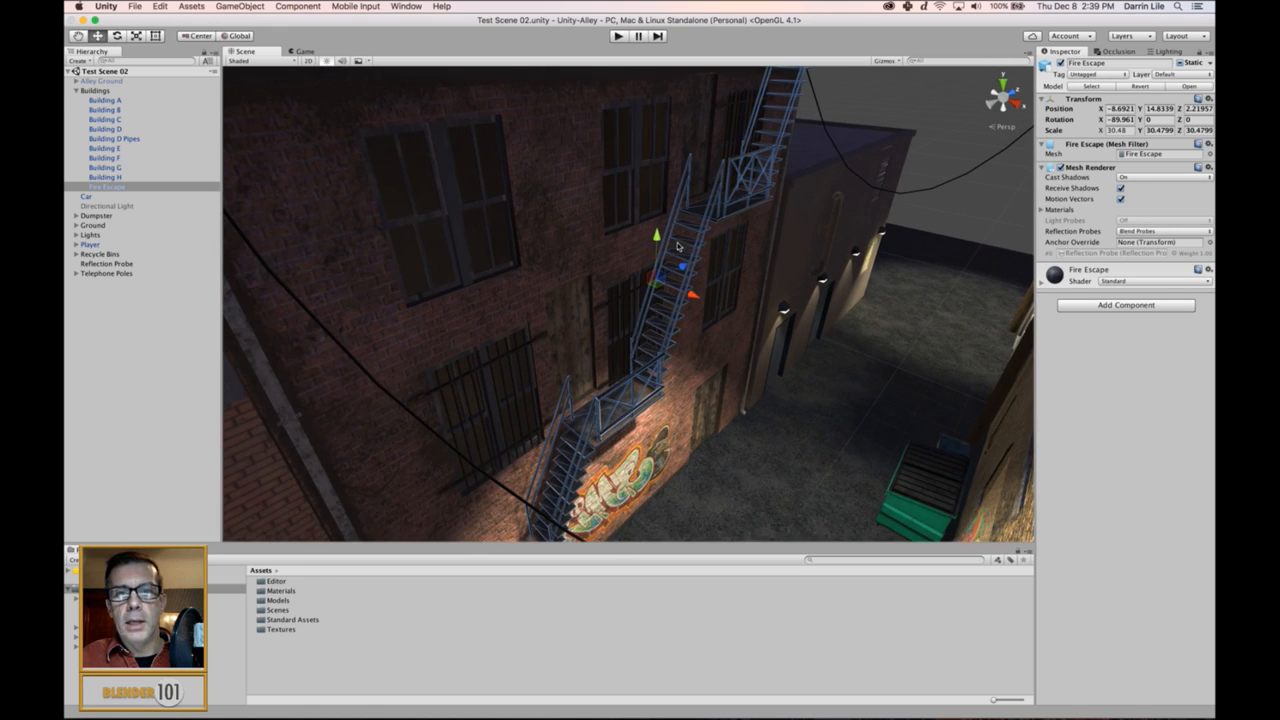
mouse_move(677, 246)
alt+mouse_down()
mouse_move(627, 338)
mouse_move(639, 334)
mouse_move(640, 385)
mouse_move(673, 325)
mouse_move(469, 466)
alt+mouse_up()
alt+super+drag(613, 305, 561, 435)
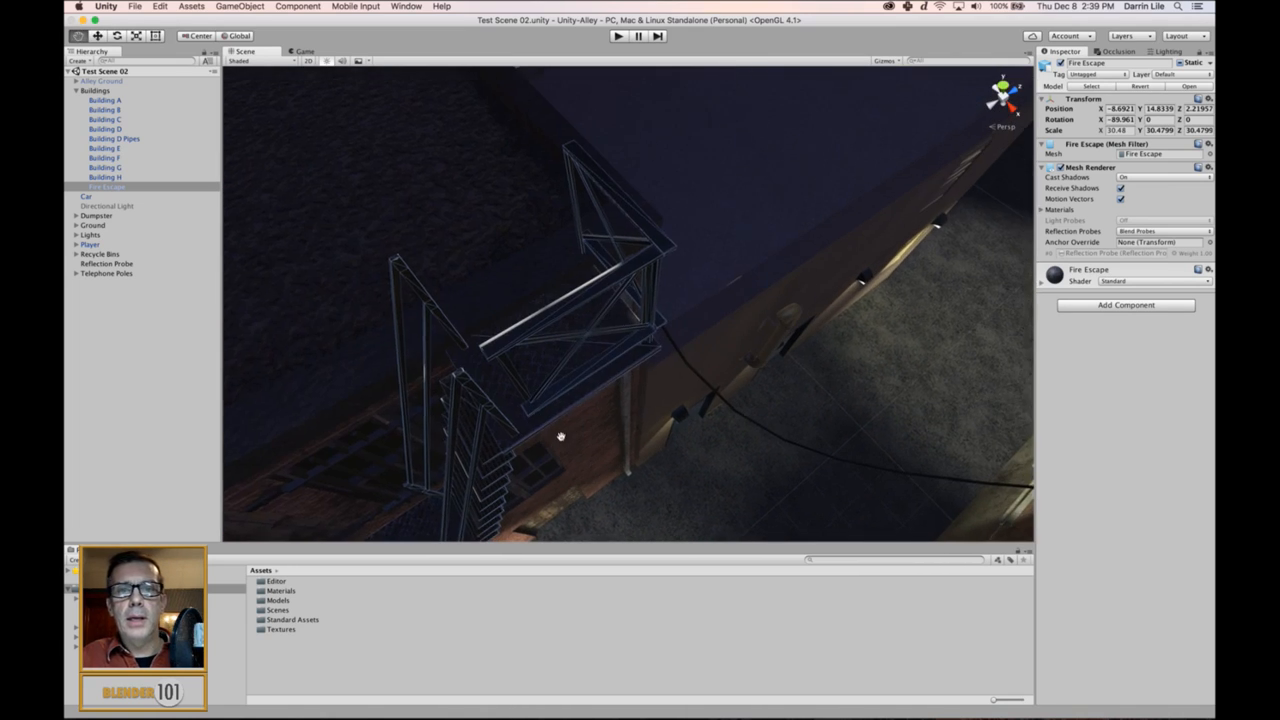
mouse_move(635, 323)
alt+super+mouse_down()
mouse_move(640, 308)
mouse_move(638, 347)
mouse_move(688, 329)
alt+super+mouse_up()
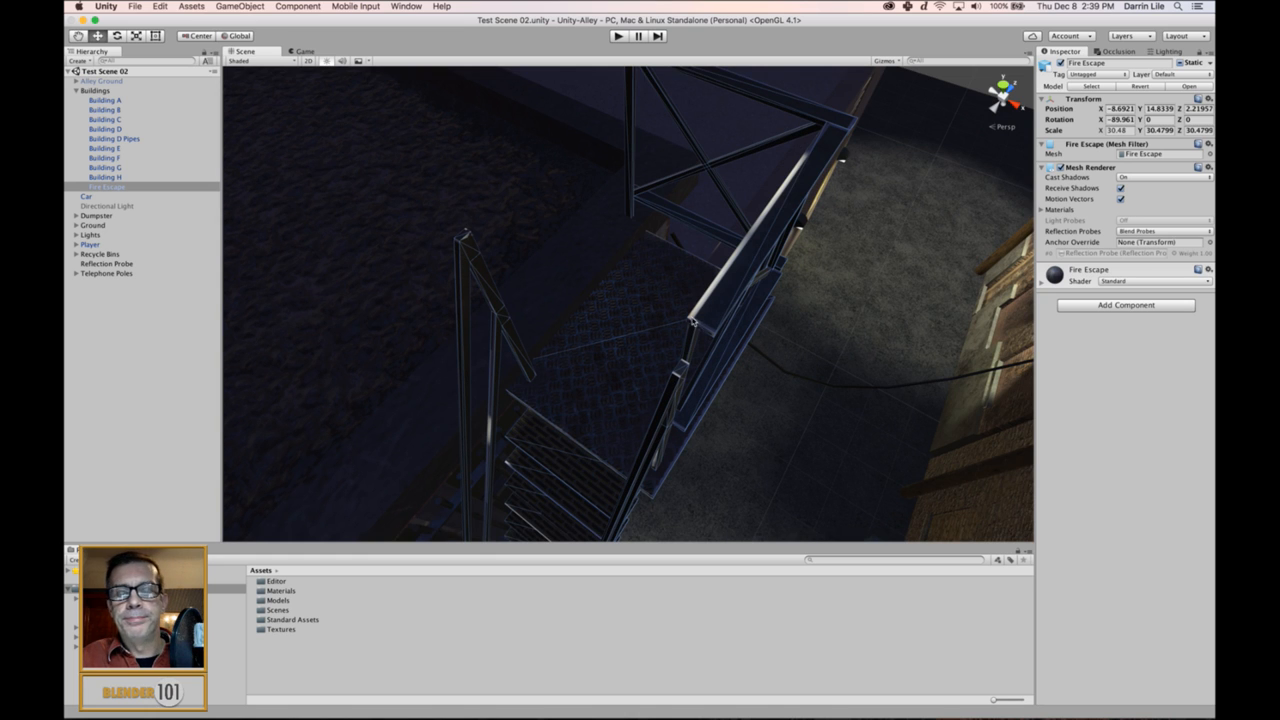
alt+drag(690, 412, 655, 361)
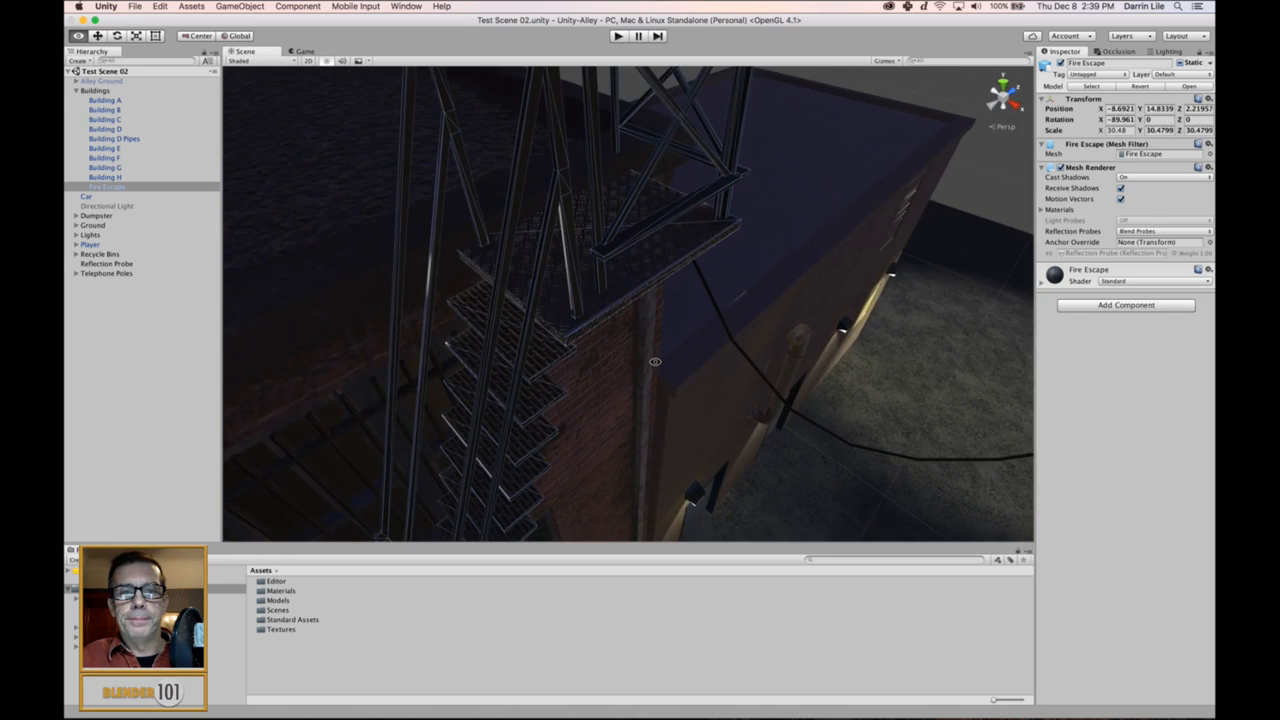
scroll(536, 348, down, 5)
alt+drag(626, 311, 658, 263)
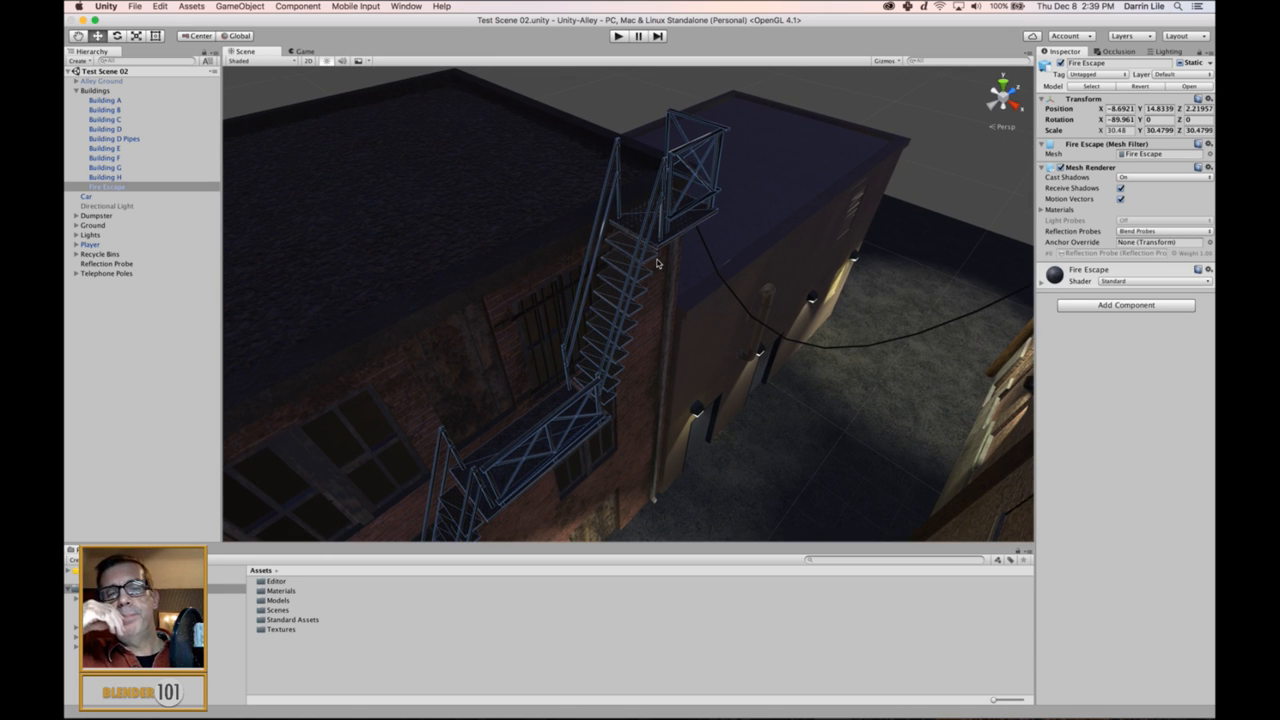
scroll(615, 308, down, 5)
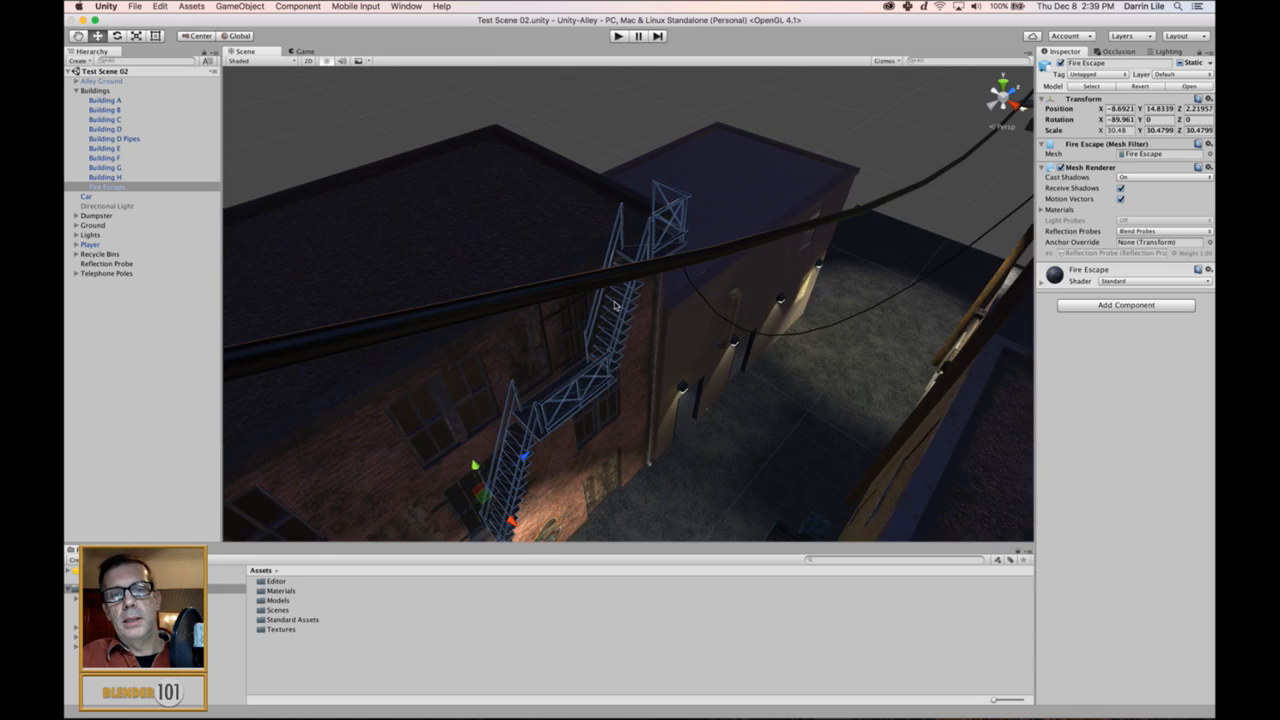
- Examine the fire escape's lower stairs, landing and railings against the brick wall above the graffiti up close
middle_drag(594, 415, 663, 281)
scroll(663, 281, up, 3)
alt+drag(622, 470, 688, 290)
scroll(570, 423, up, 4)
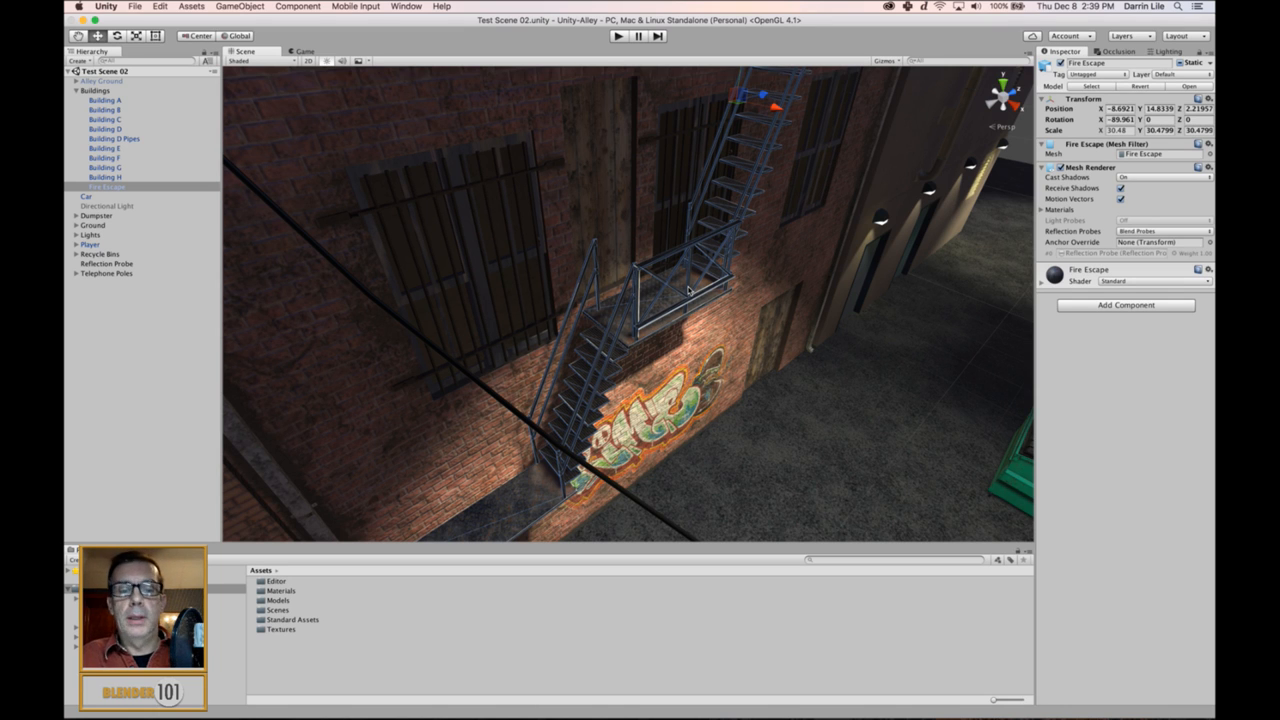
scroll(703, 310, up, 3)
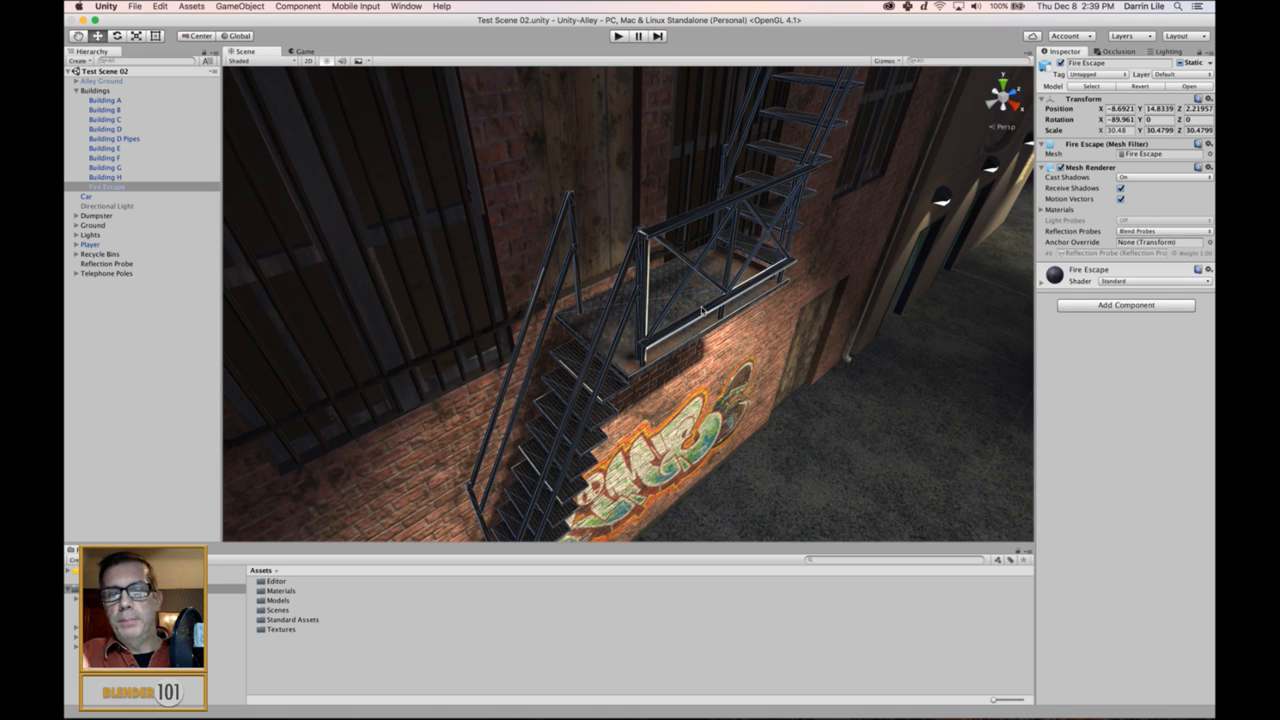
scroll(814, 360, down, 6)
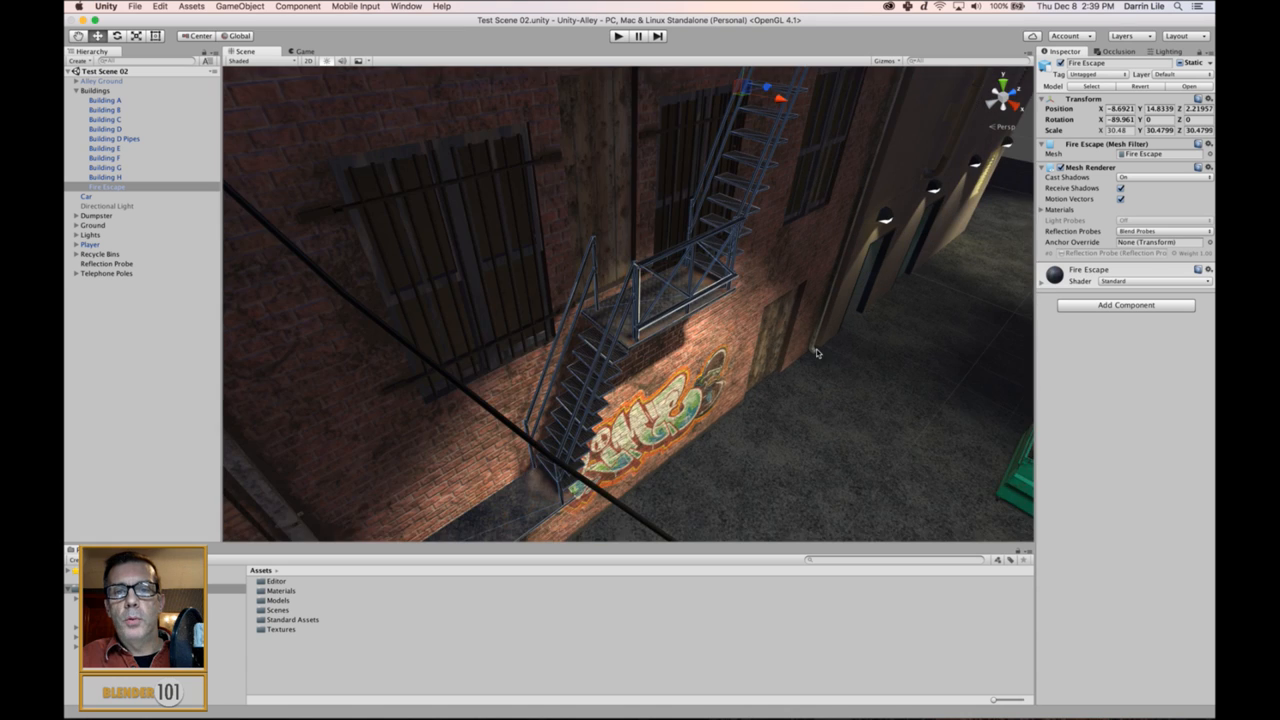
- Examine the whole fire escape along the brick facade, together with the barred windows and the lamps on the neighbouring wall
middle_drag(820, 365, 767, 402)
scroll(703, 295, down, 3)
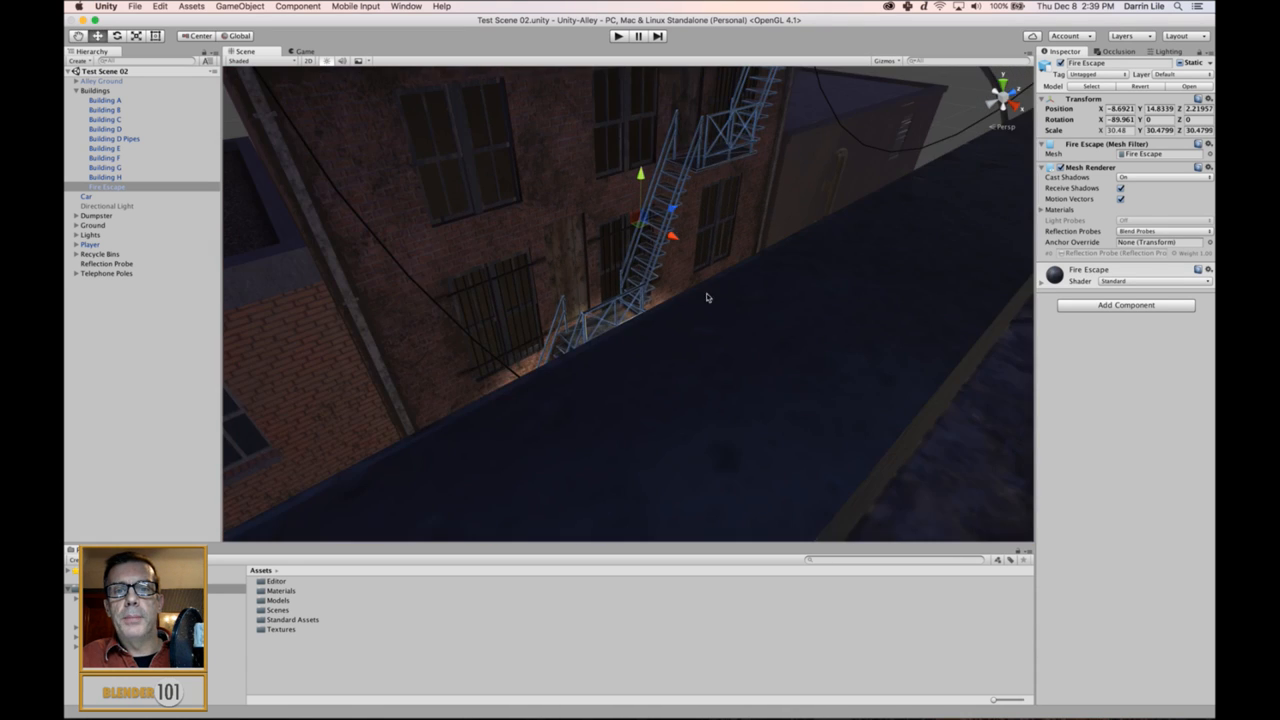
middle_drag(711, 303, 669, 369)
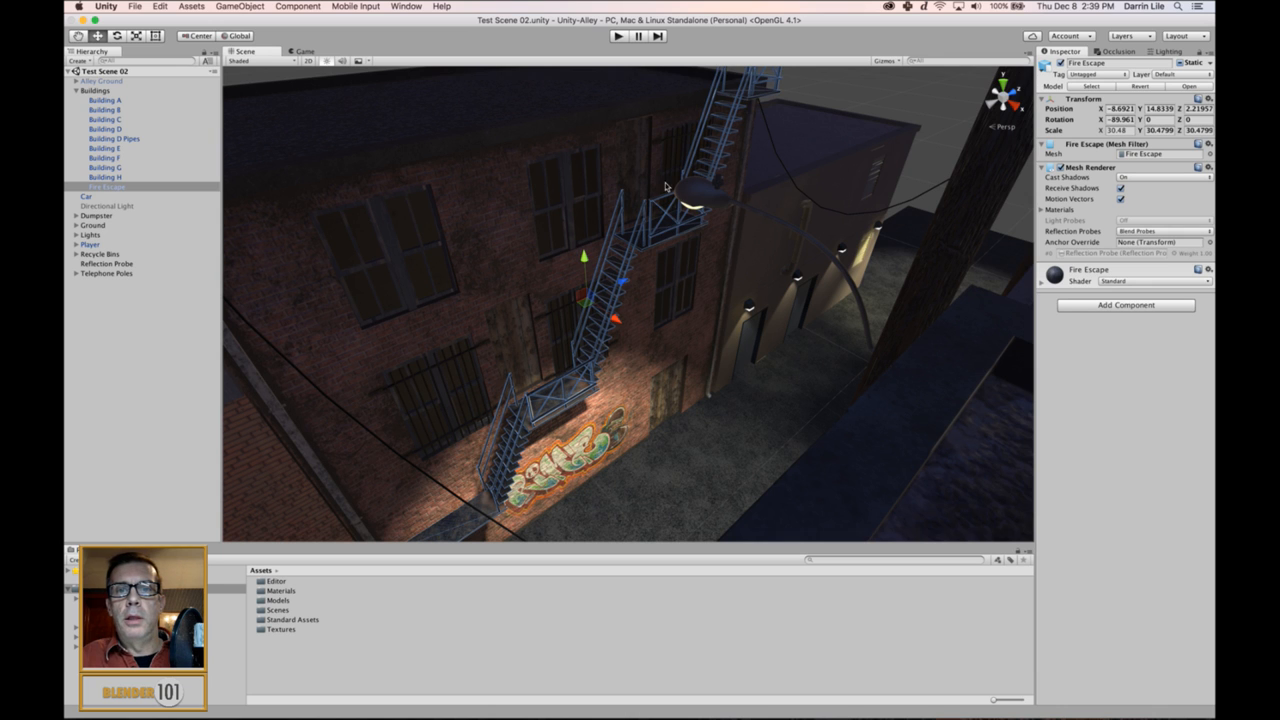
middle_drag(733, 237, 753, 233)
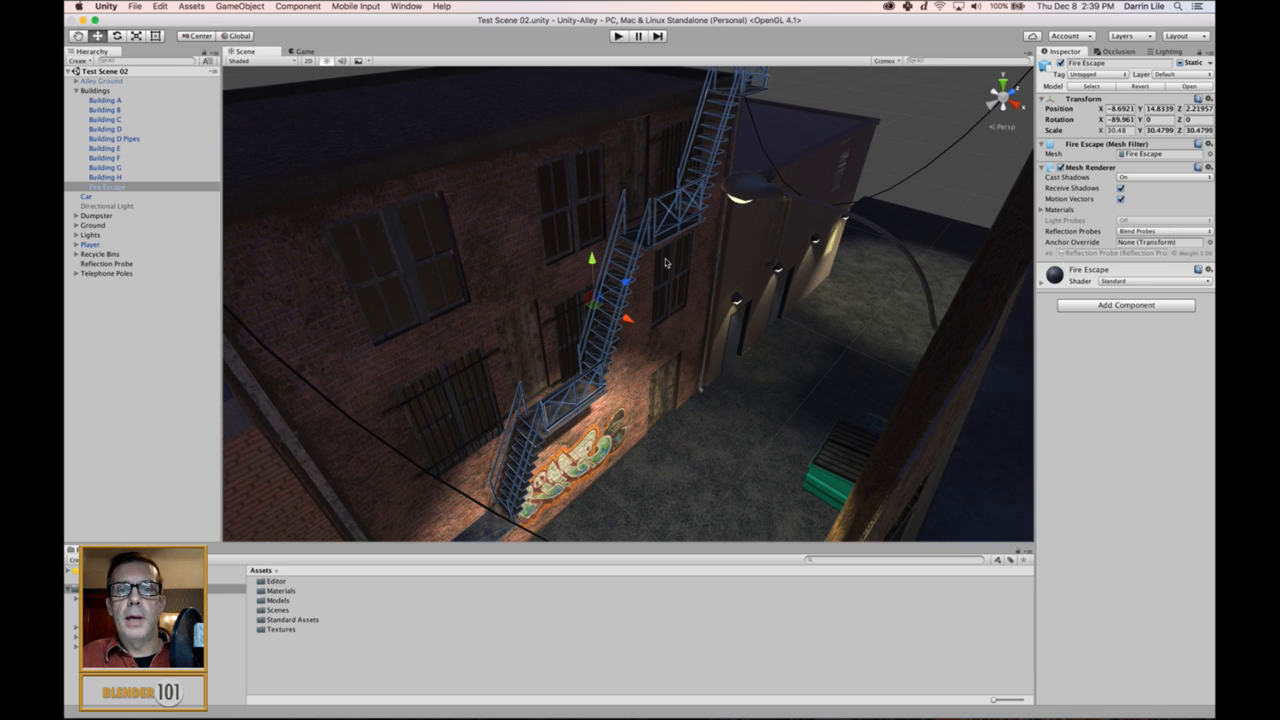
middle_drag(668, 313, 710, 223)
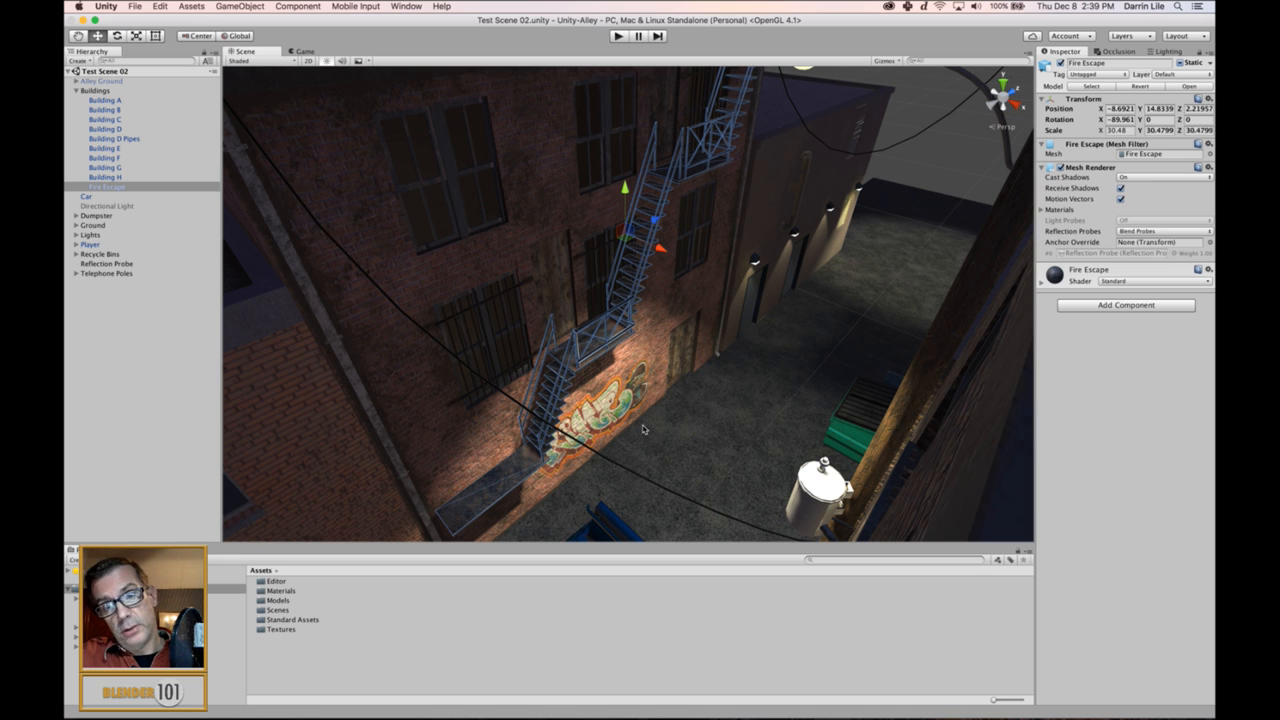
scroll(634, 430, down, 5)
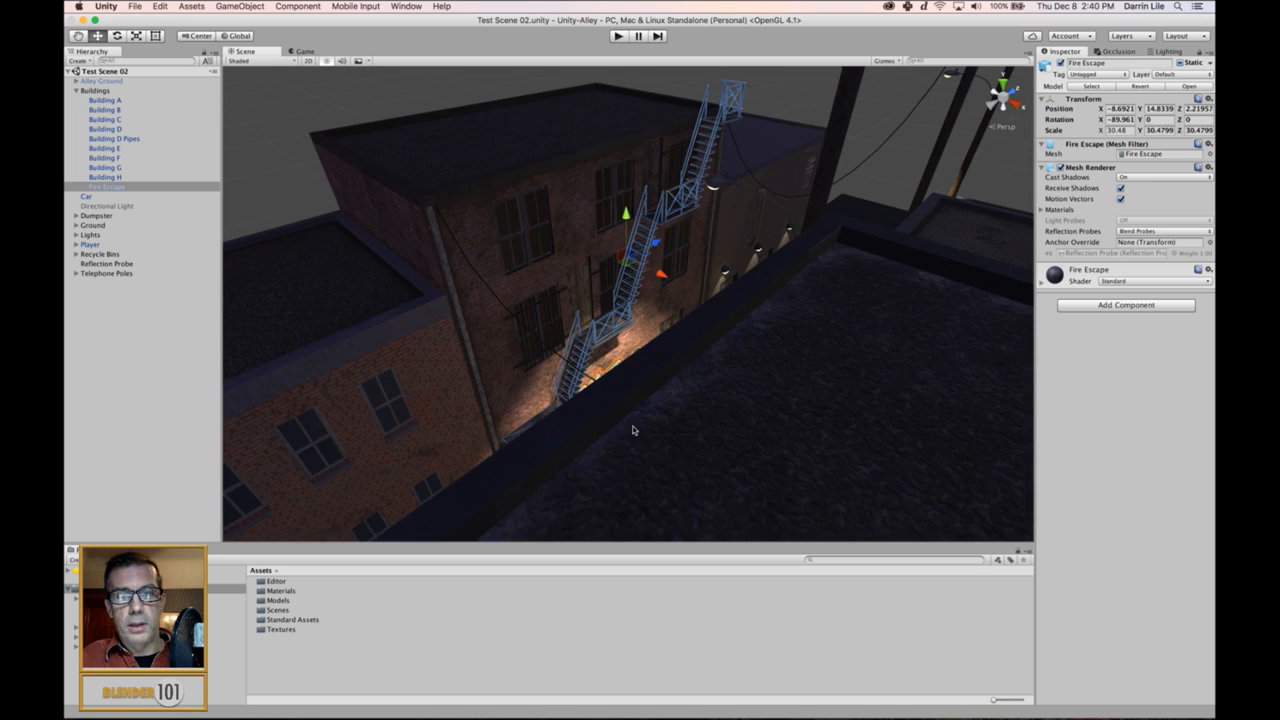
- Deselect the fire escape, survey the rooftops and alley from above, and approach the lit blinds window at the alley's end
middle_drag(629, 441, 731, 422)
scroll(725, 418, down, 5)
alt+drag(725, 418, 711, 499)
click(424, 196)
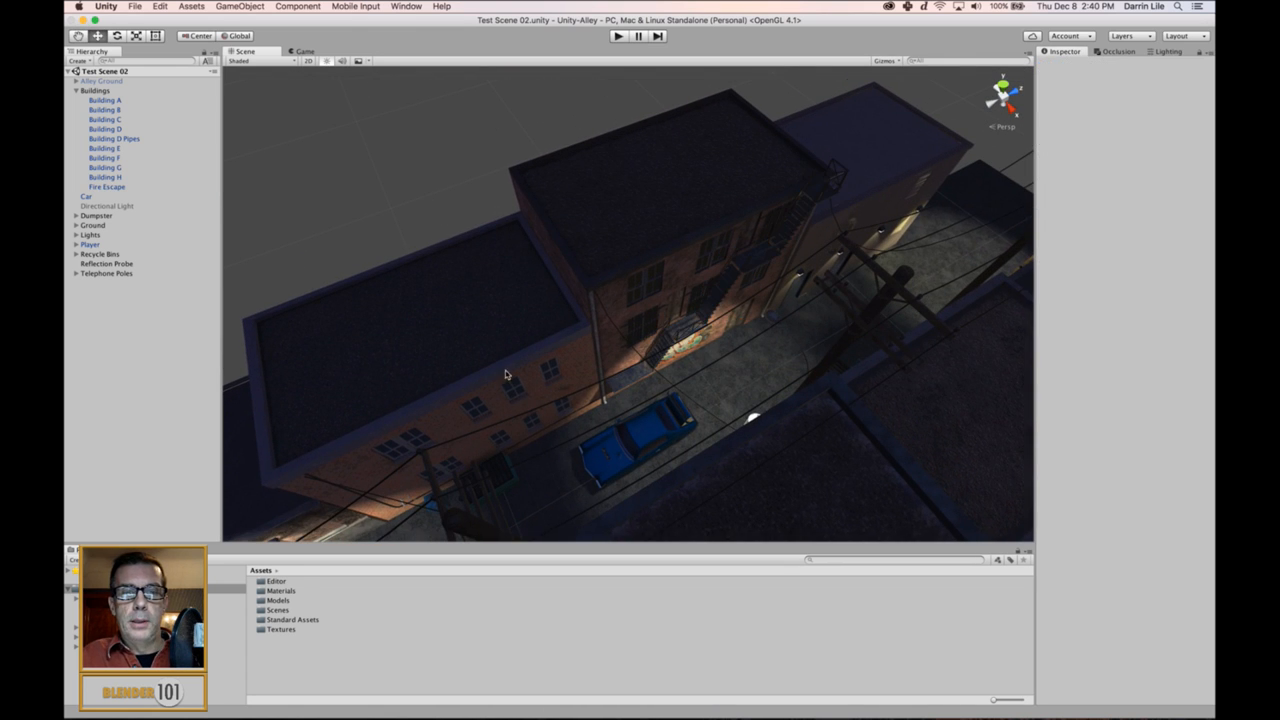
alt+drag(508, 375, 468, 457)
middle_drag(558, 508, 423, 314)
middle_drag(547, 450, 573, 320)
scroll(573, 320, up, 4)
alt+drag(573, 320, 629, 342)
alt+drag(684, 301, 622, 304)
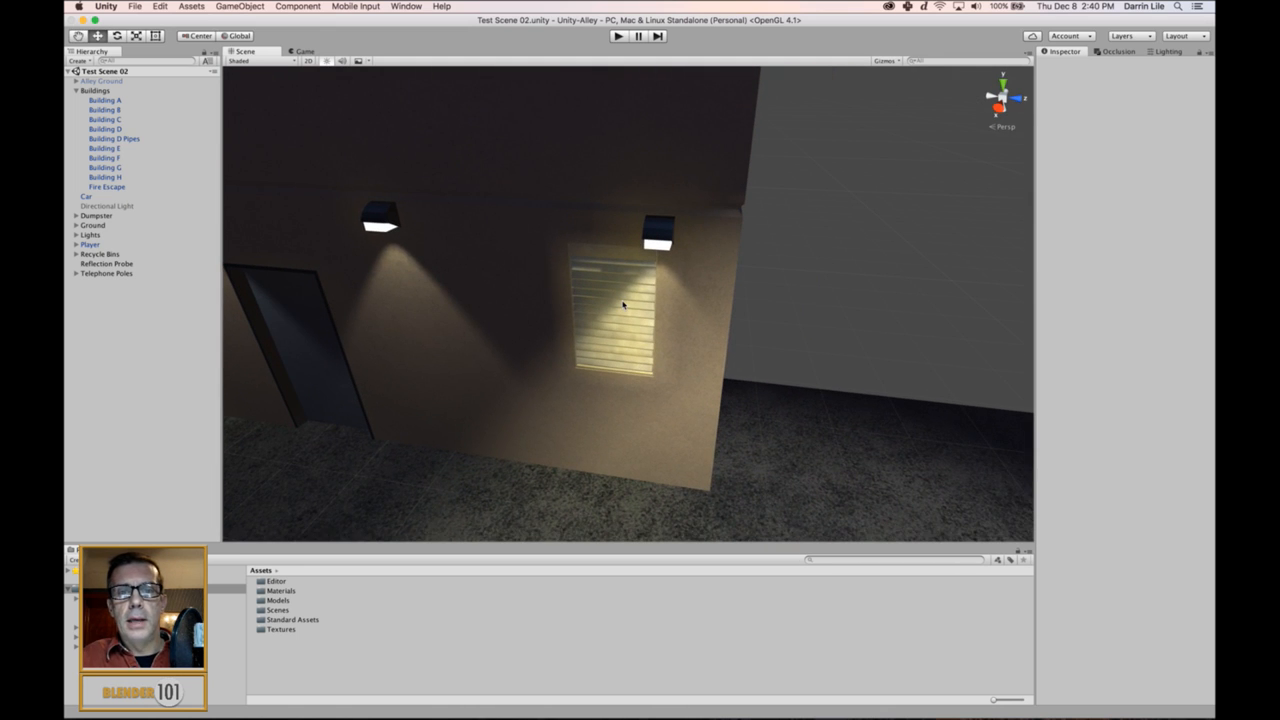
- Select and frame Building F to inspect its facade, wall lamps and windows, and clear the selection
click(623, 318)
key(f)
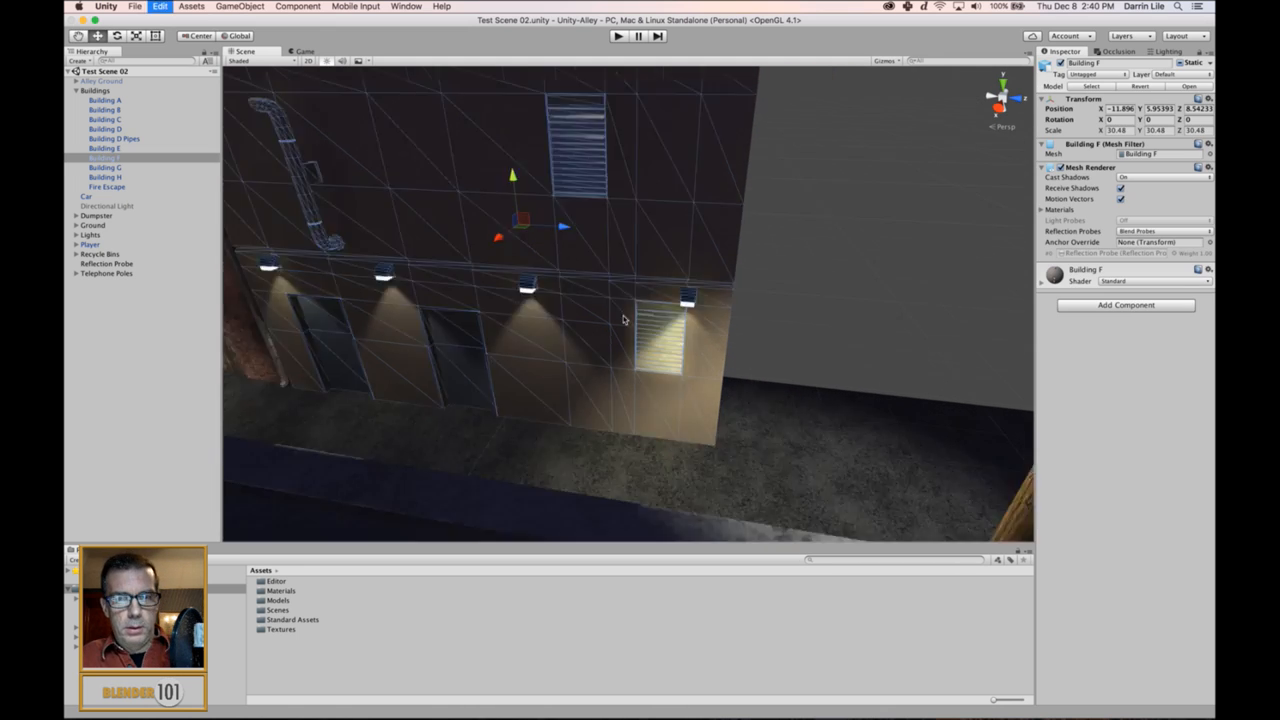
click(755, 334)
scroll(755, 334, up, 5)
middle_drag(760, 357, 664, 280)
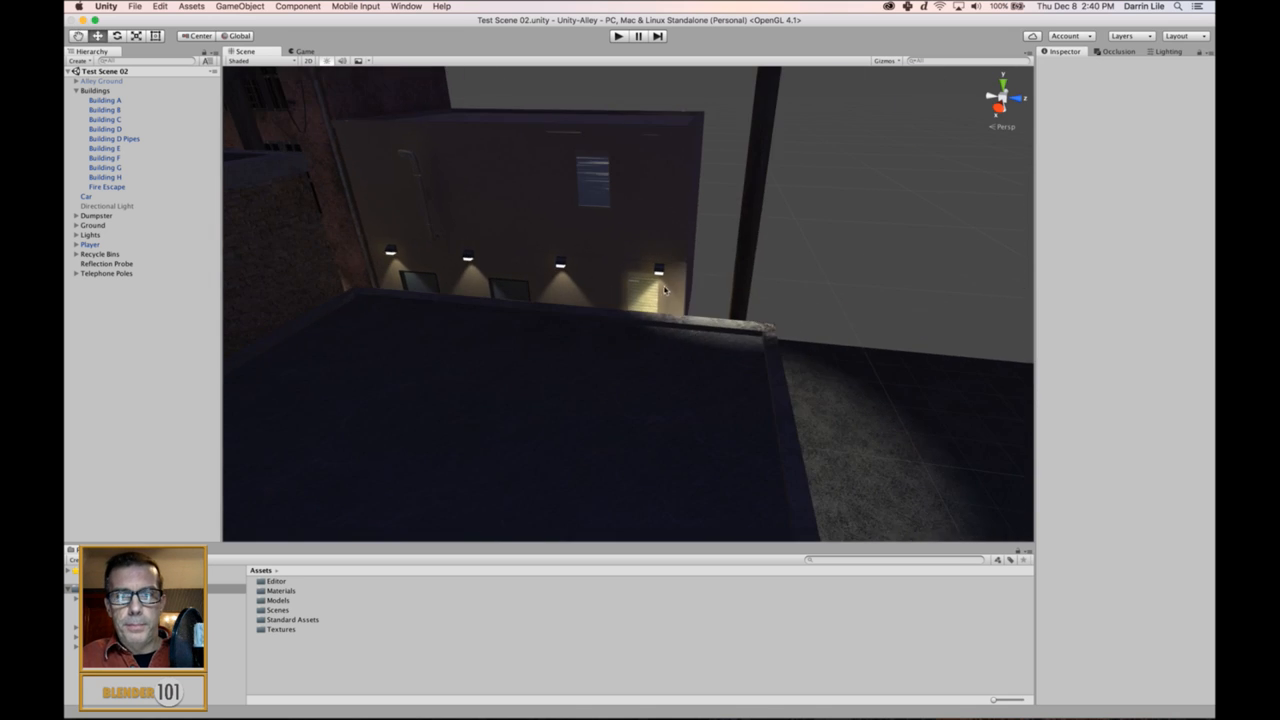
- Examine the lit blinds window and the wall lamp above it up close from several angles
scroll(666, 286, up, 10)
alt+drag(693, 353, 649, 331)
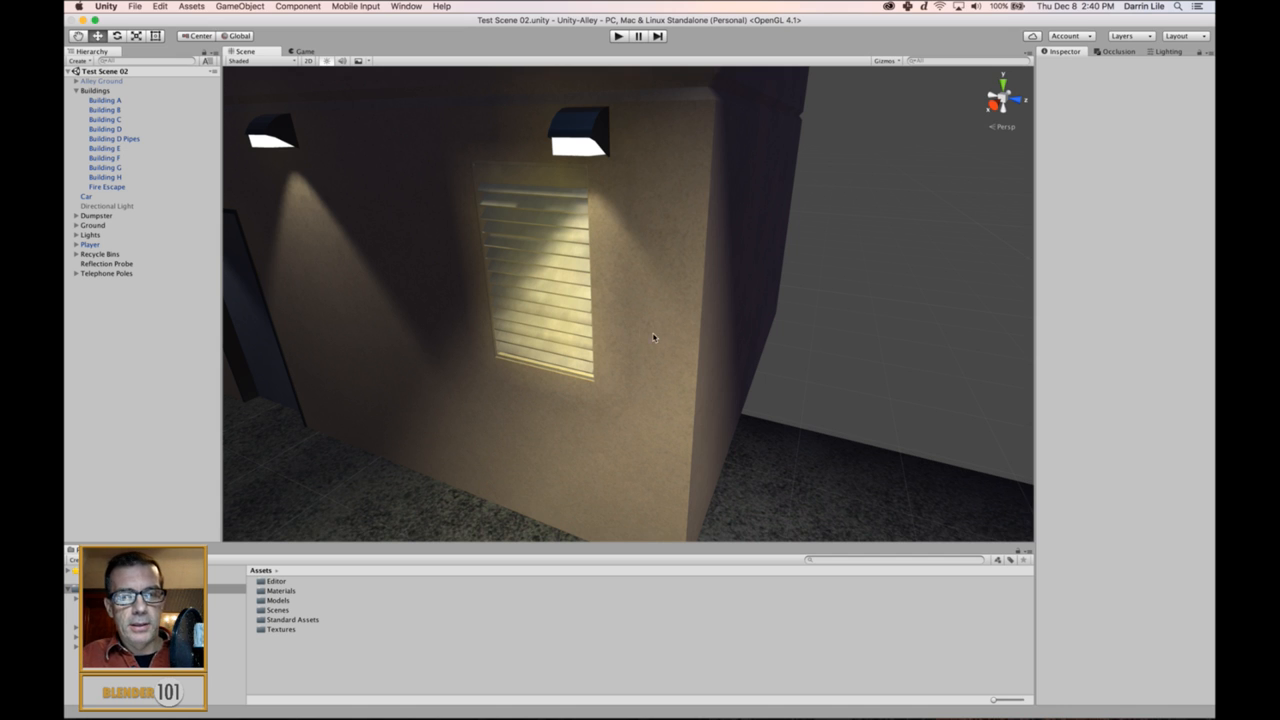
alt+drag(653, 337, 646, 264)
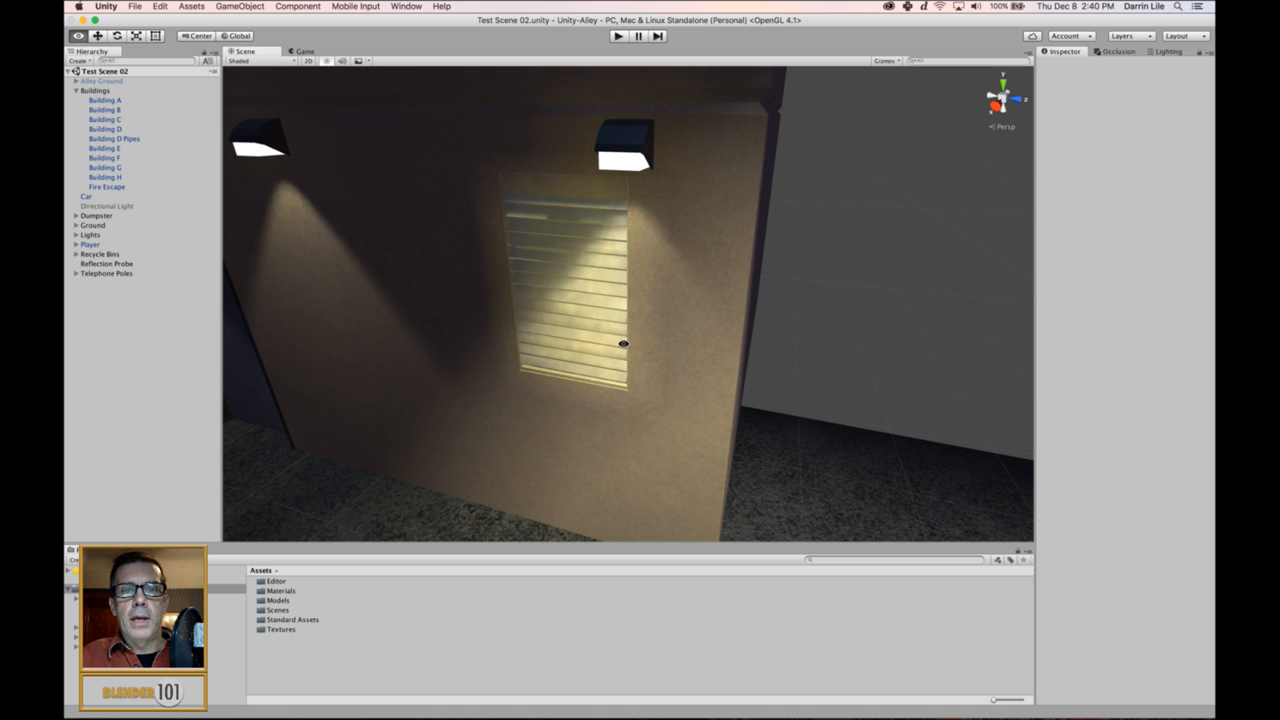
middle_drag(623, 344, 630, 371)
alt+drag(598, 372, 694, 377)
middle_drag(682, 377, 751, 433)
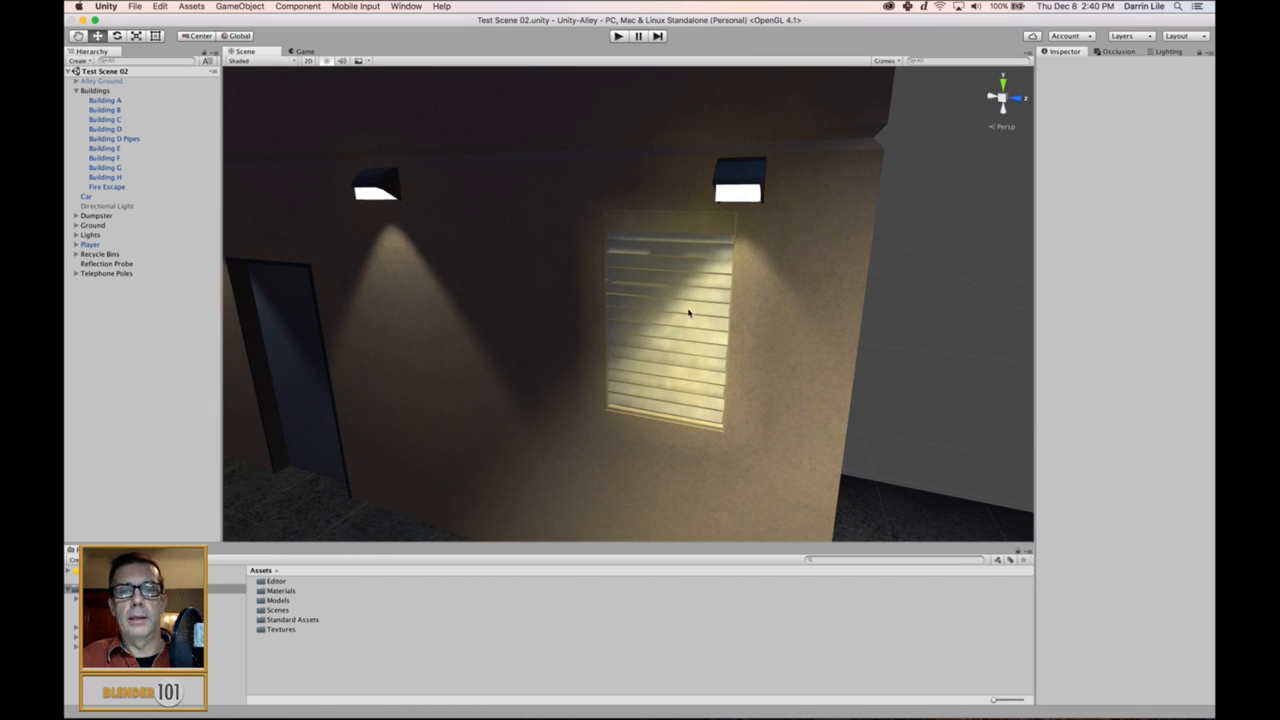
- Examine Building F's full facade from a distance and survey the backs of the buildings across the alley
scroll(698, 381, down, 6)
mouse_move(714, 399)
alt+mouse_down()
mouse_move(695, 415)
mouse_move(727, 391)
alt+mouse_up()
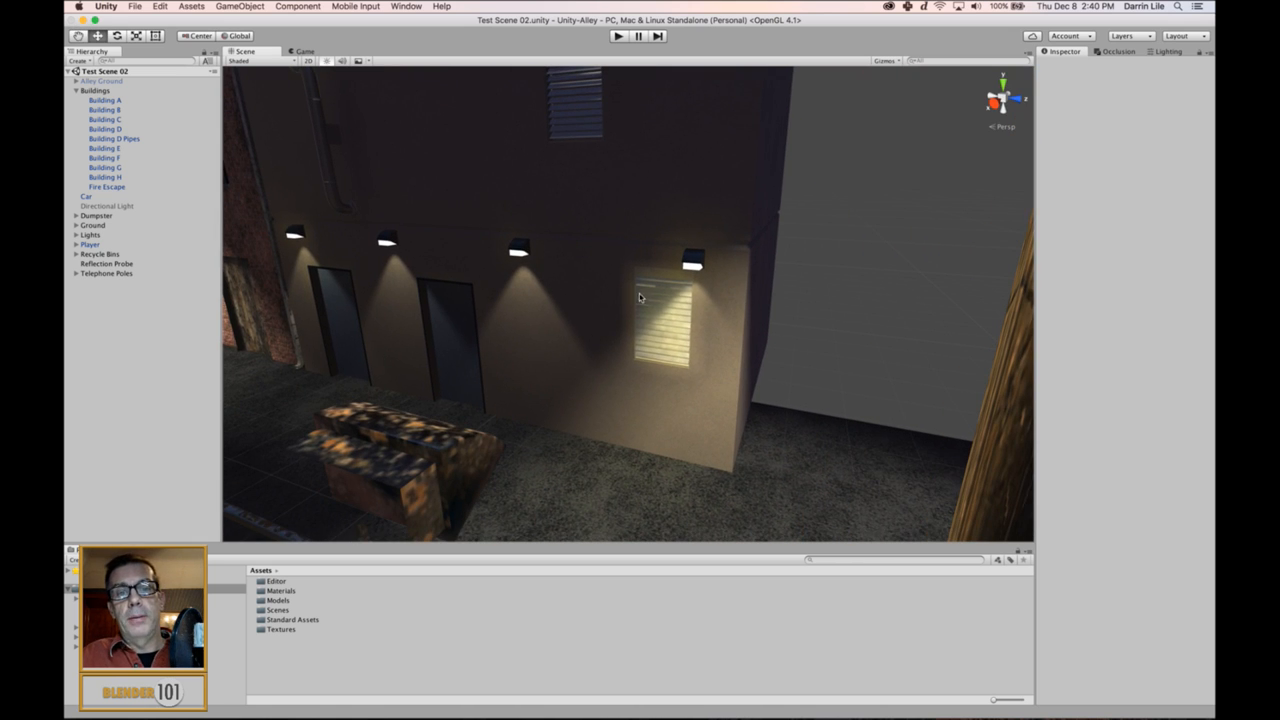
alt+drag(656, 318, 672, 344)
scroll(527, 345, down, 5)
alt+middle_drag(527, 345, 674, 377)
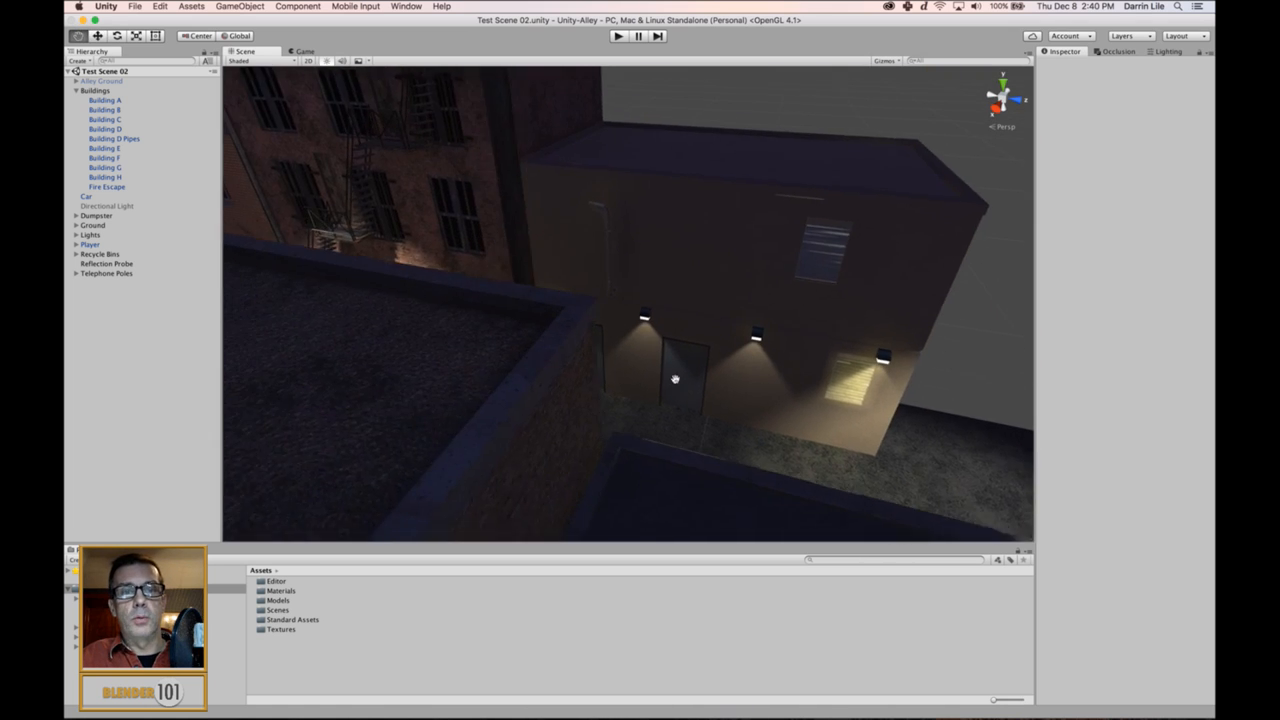
scroll(555, 360, down, 5)
alt+middle_drag(555, 360, 688, 378)
- Select and frame Building B, and look straight down on the alley with the car and dumpsters beside it
click(520, 274)
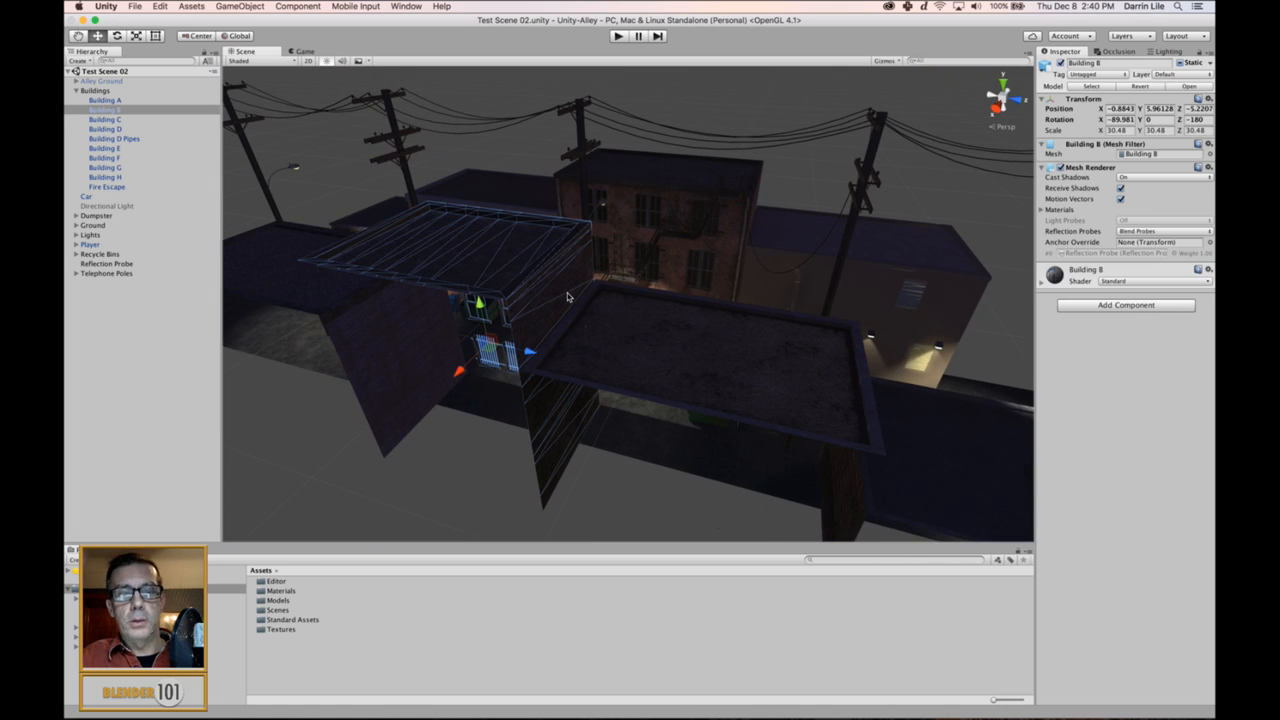
key(f)
alt+drag(667, 265, 688, 340)
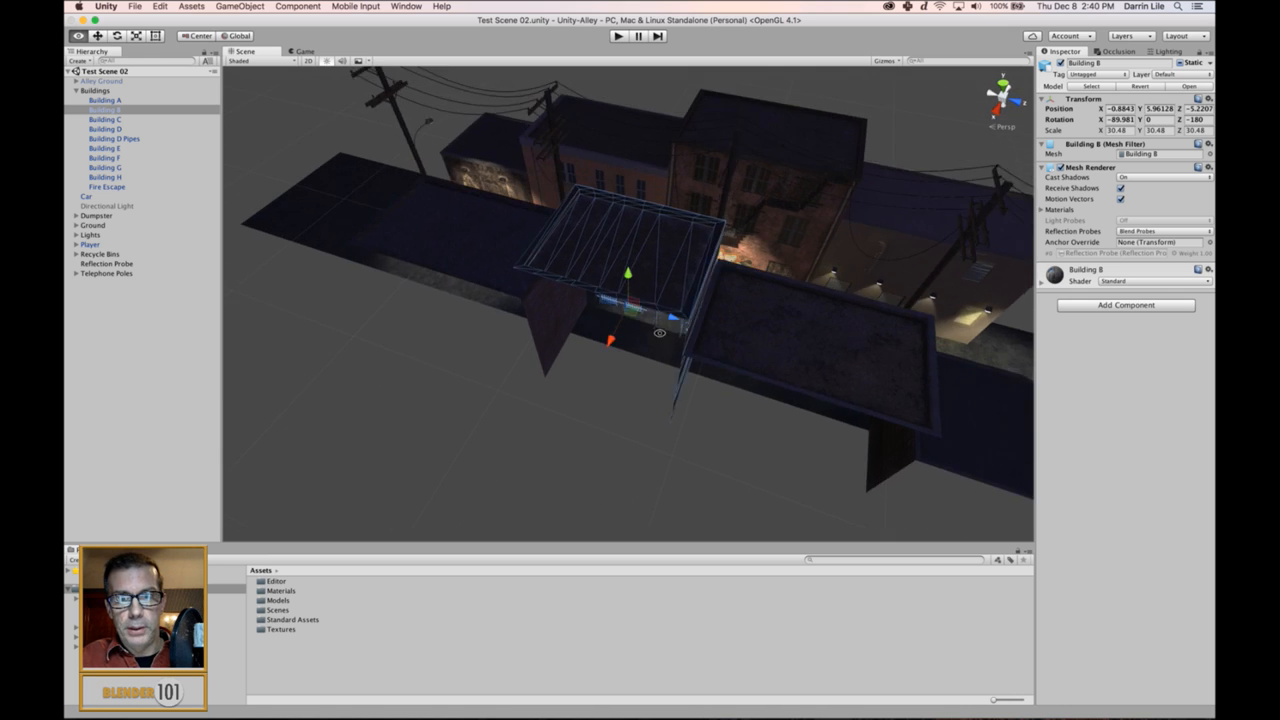
scroll(700, 292, up, 5)
alt+middle_drag(713, 279, 580, 474)
scroll(585, 442, up, 3)
alt+drag(585, 442, 619, 461)
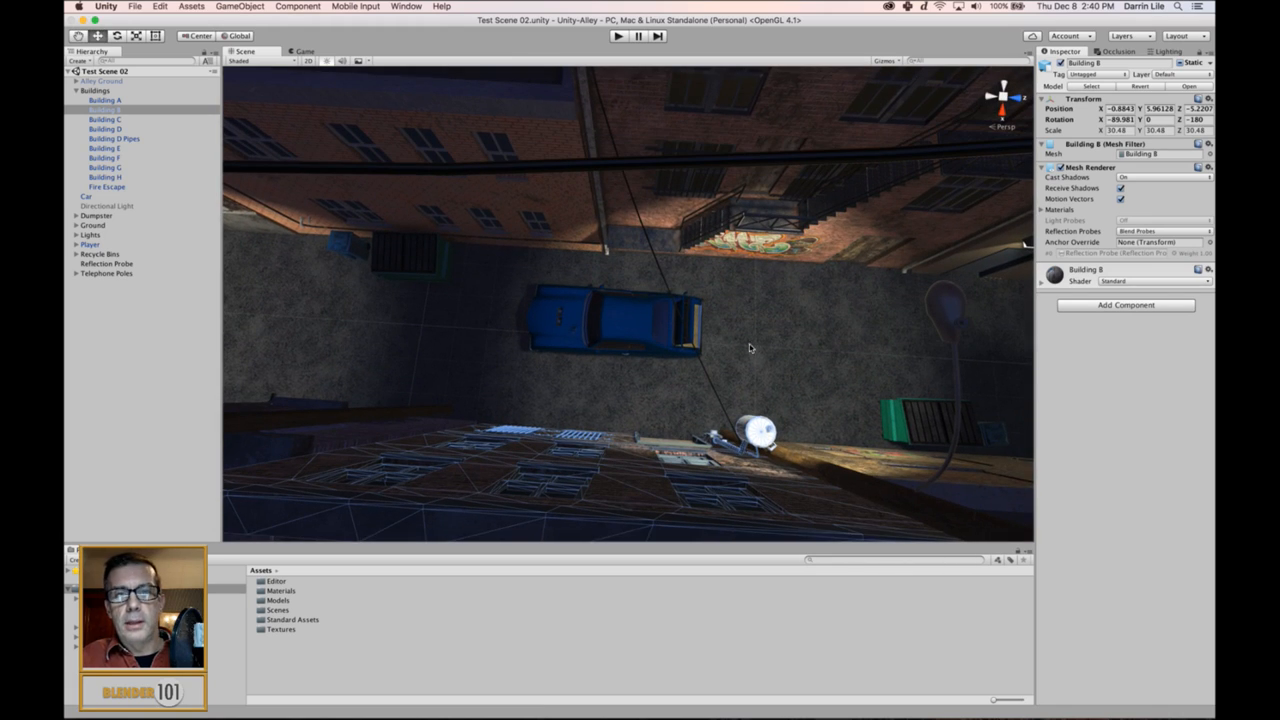
- Examine Building B's alley-side brick wall, barred windows and transformer pole around the car, and clear the selection
alt+drag(754, 351, 318, 197)
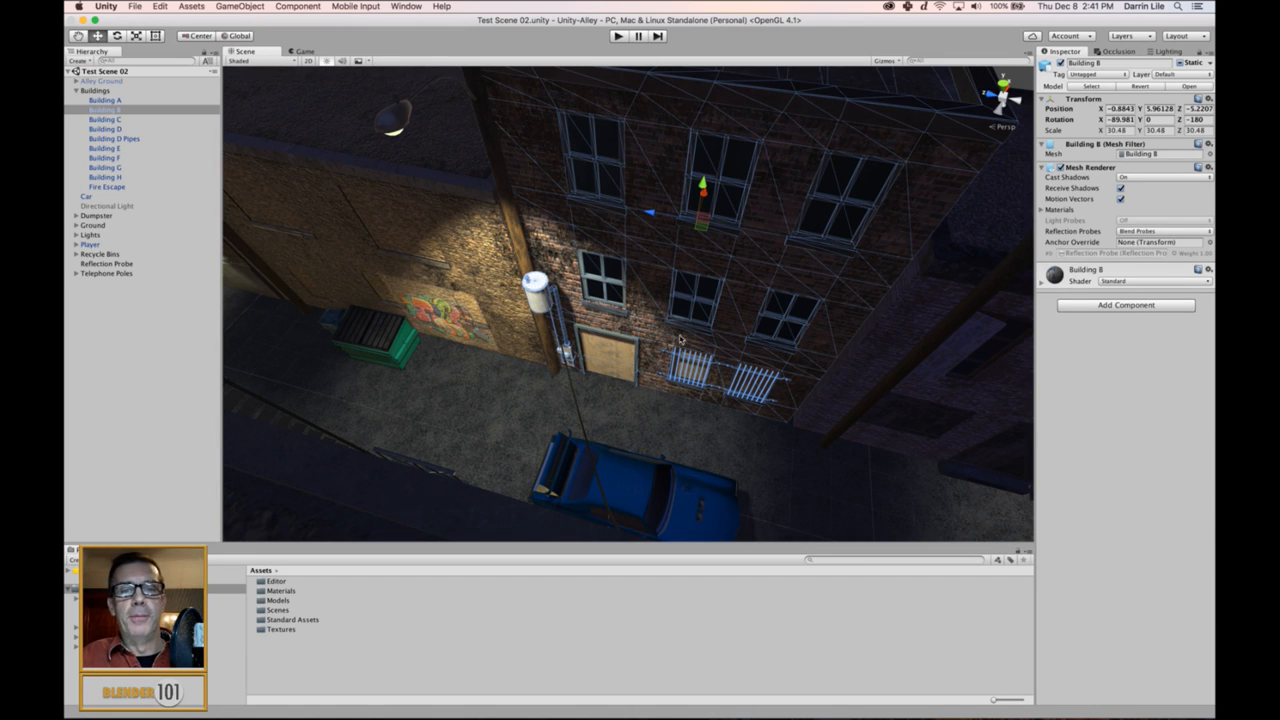
alt+drag(621, 377, 606, 318)
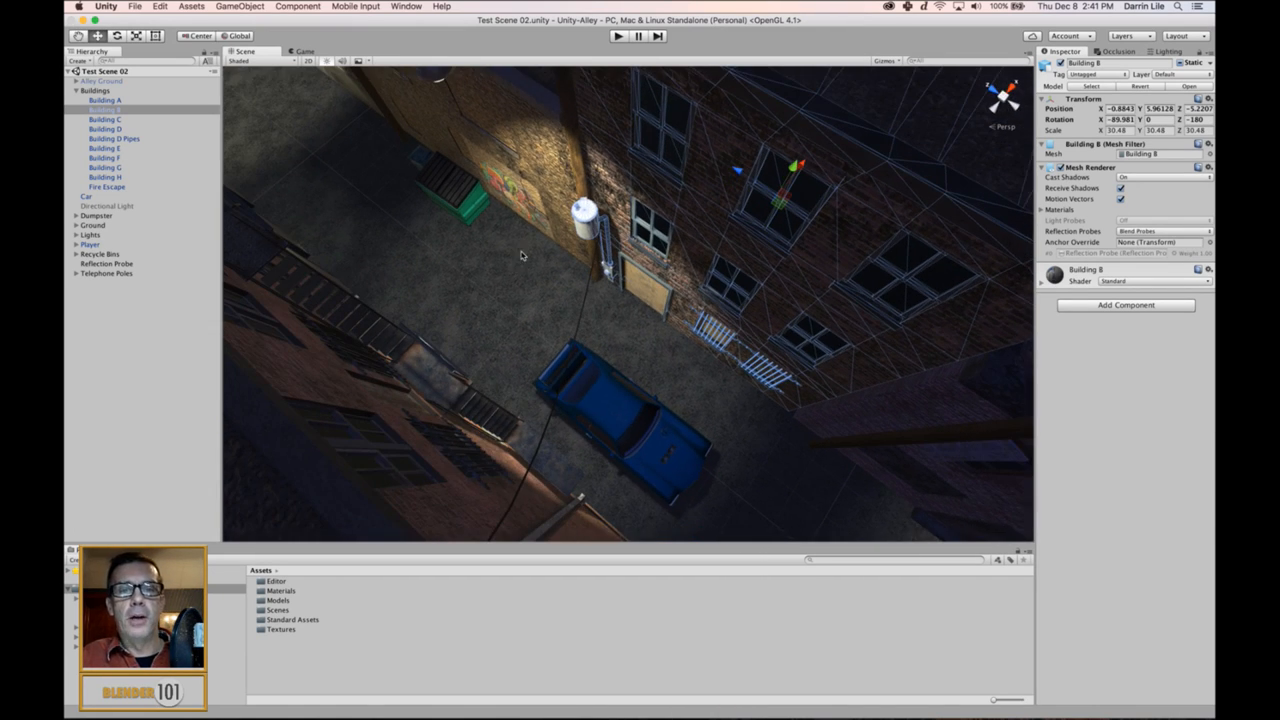
alt+drag(519, 282, 1131, 391)
scroll(570, 341, up, 3)
alt+drag(897, 369, 372, 434)
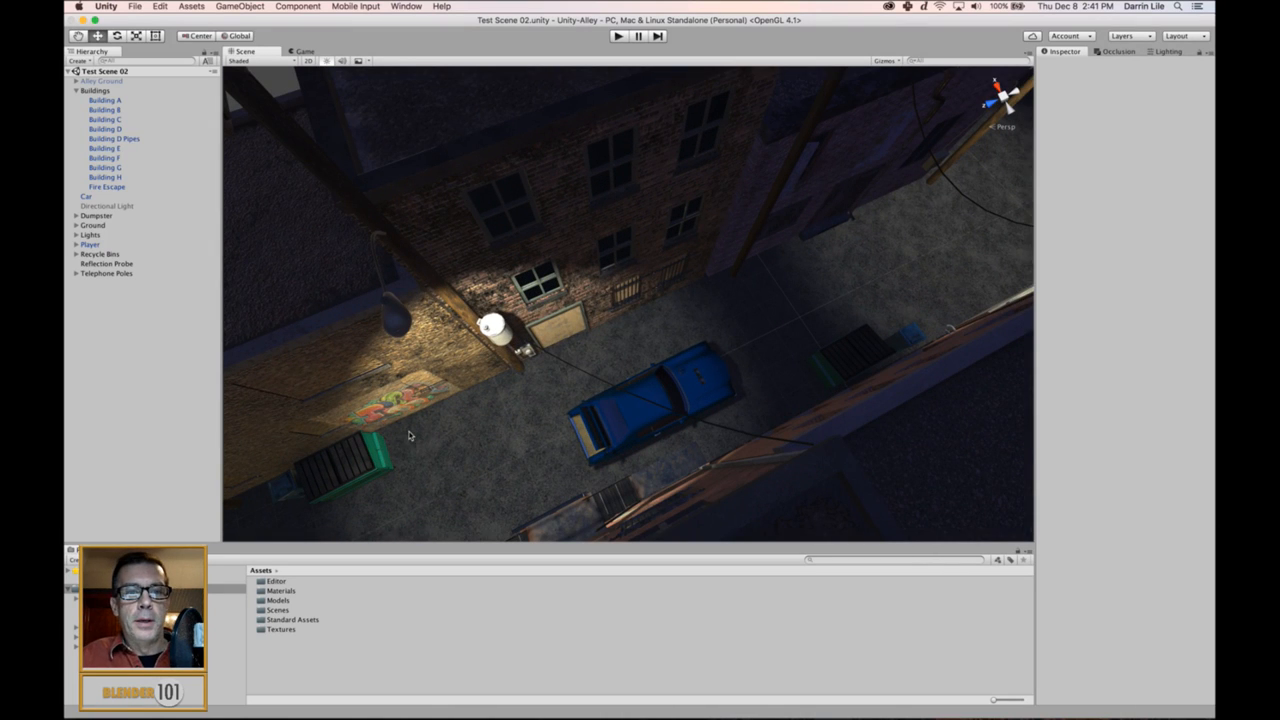
alt+drag(525, 441, 935, 418)
- Select Building B, expand its material settings, and add a Box Collider component to it
click(450, 475)
scroll(452, 478, down, 5)
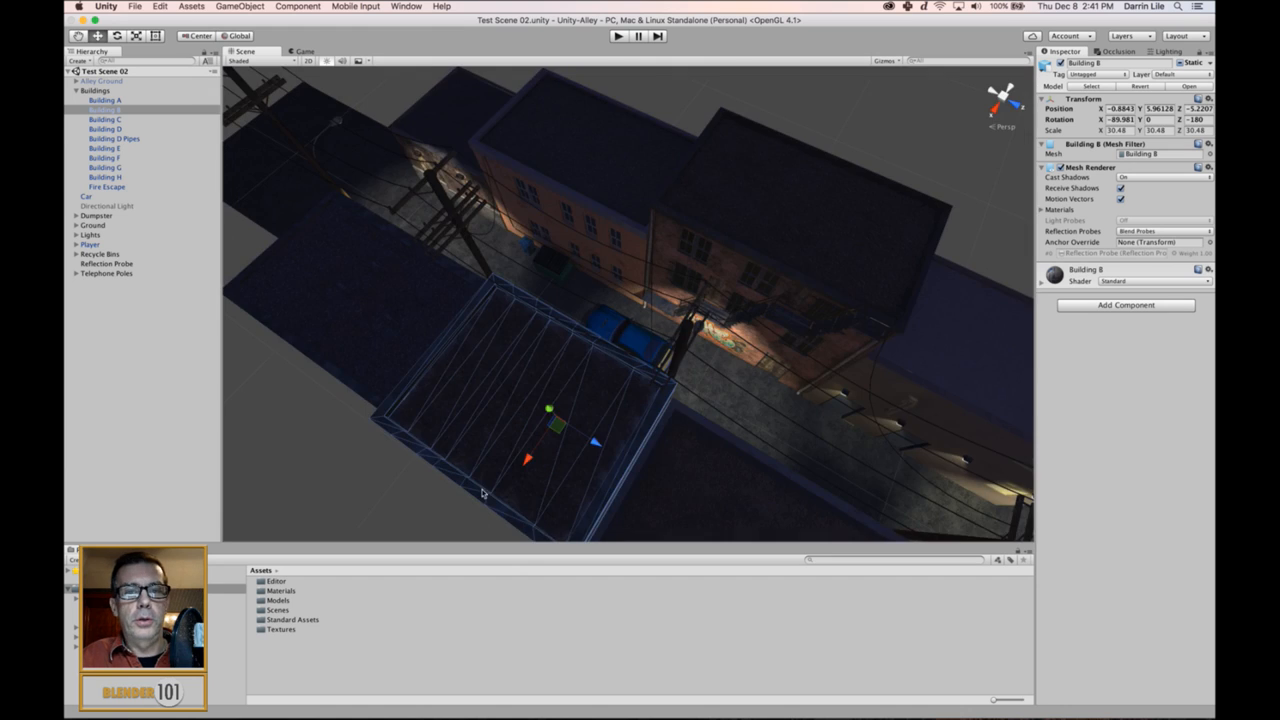
alt+drag(525, 535, 470, 435)
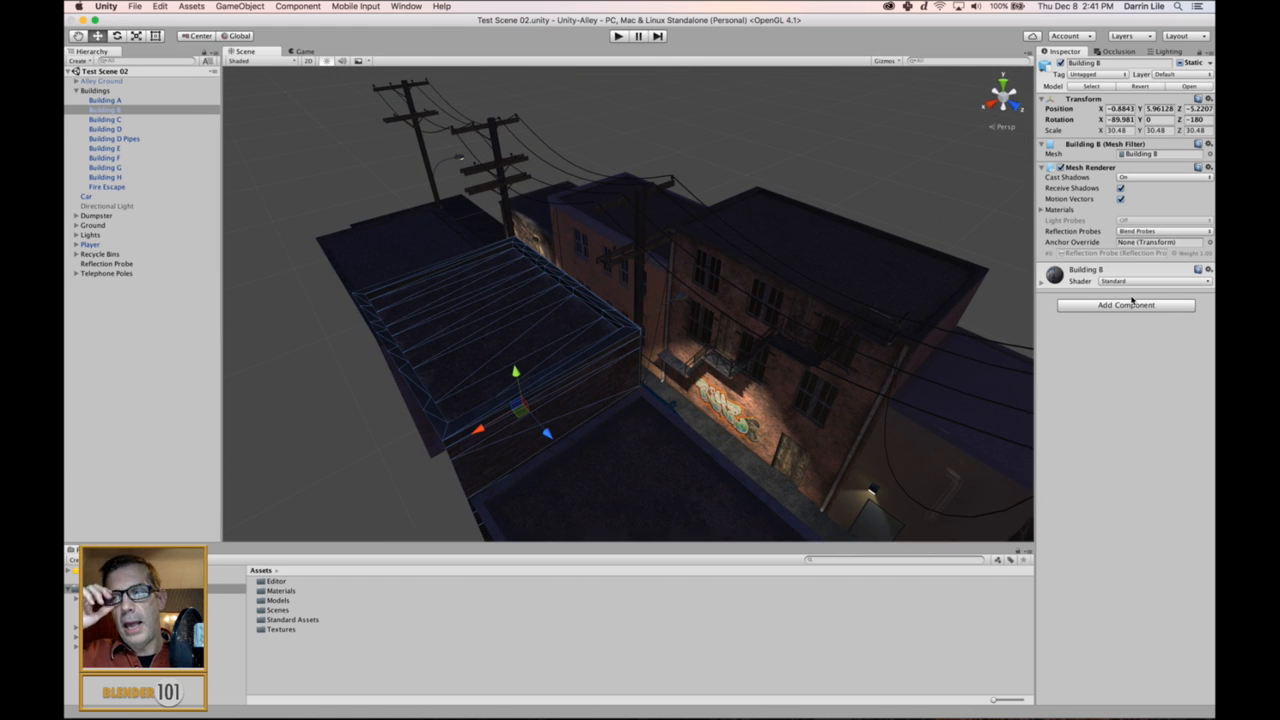
click(1041, 283)
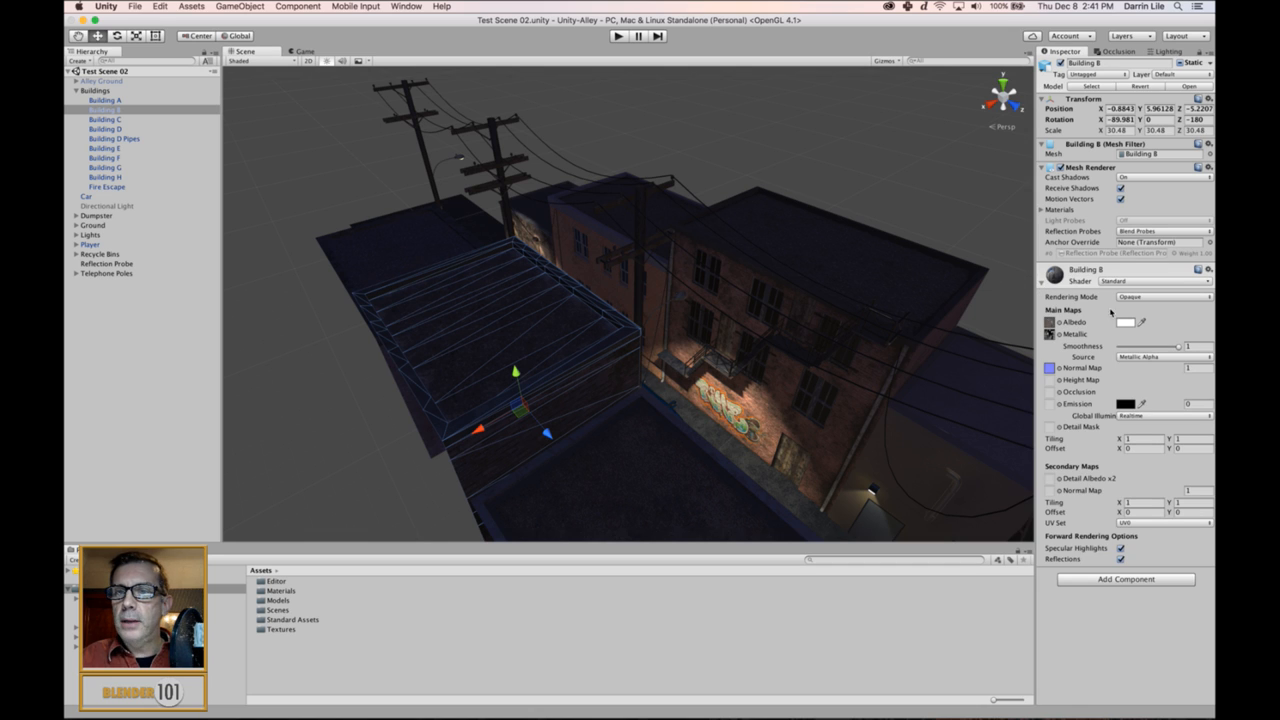
click(1115, 580)
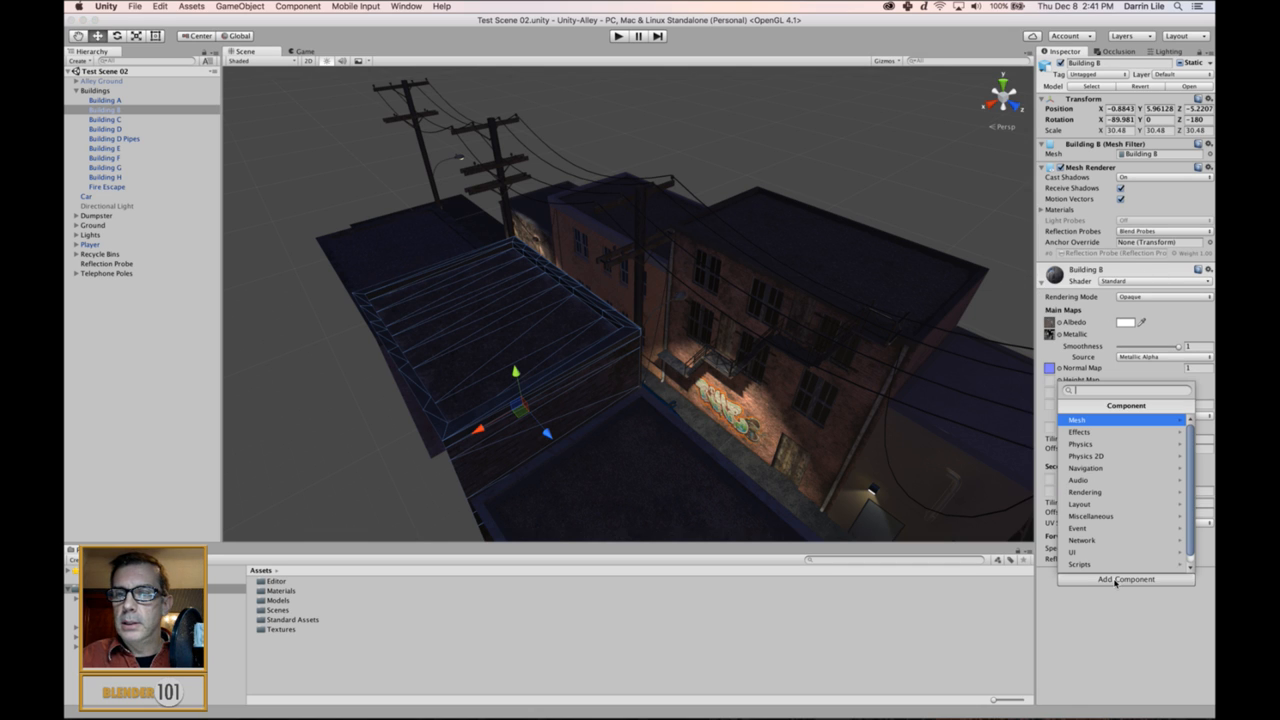
click(1084, 443)
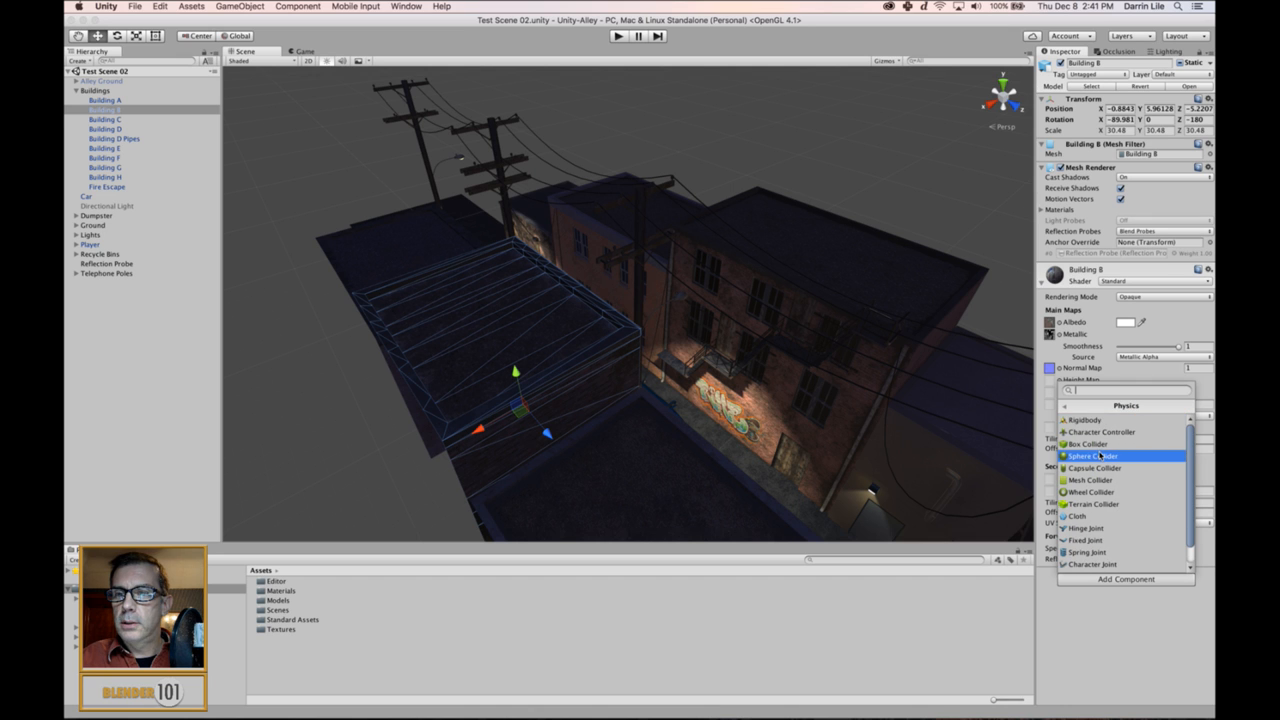
click(1089, 444)
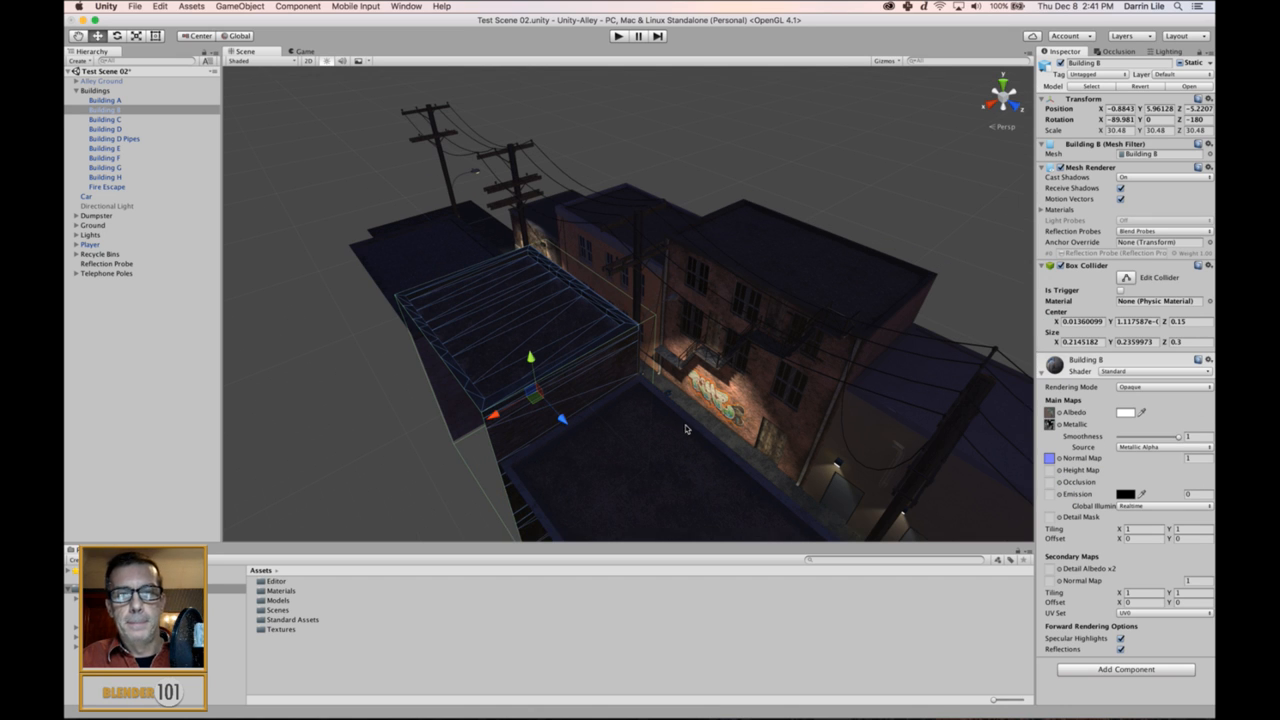
- Select Buildings G, C and A together, add a Box Collider component to all three, and clear the selection
alt+drag(677, 431, 818, 410)
scroll(818, 410, down, 3)
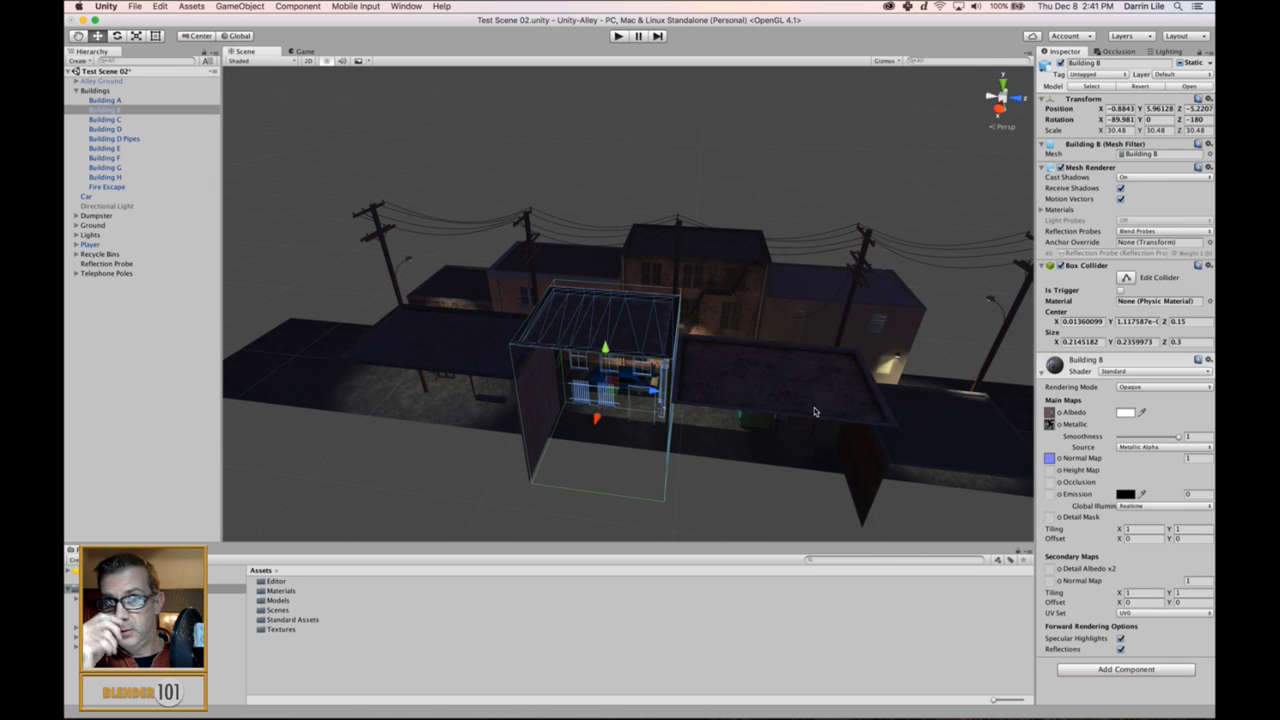
click(942, 453)
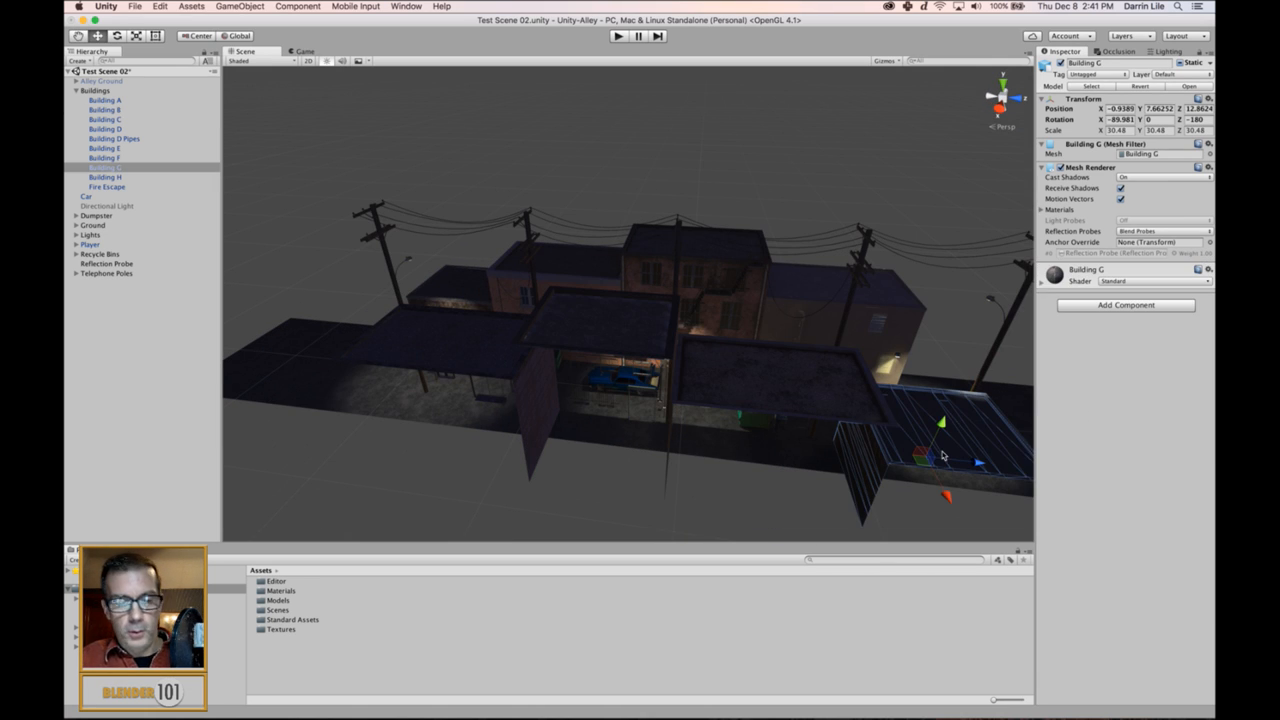
shift+click(767, 372)
shift+click(449, 366)
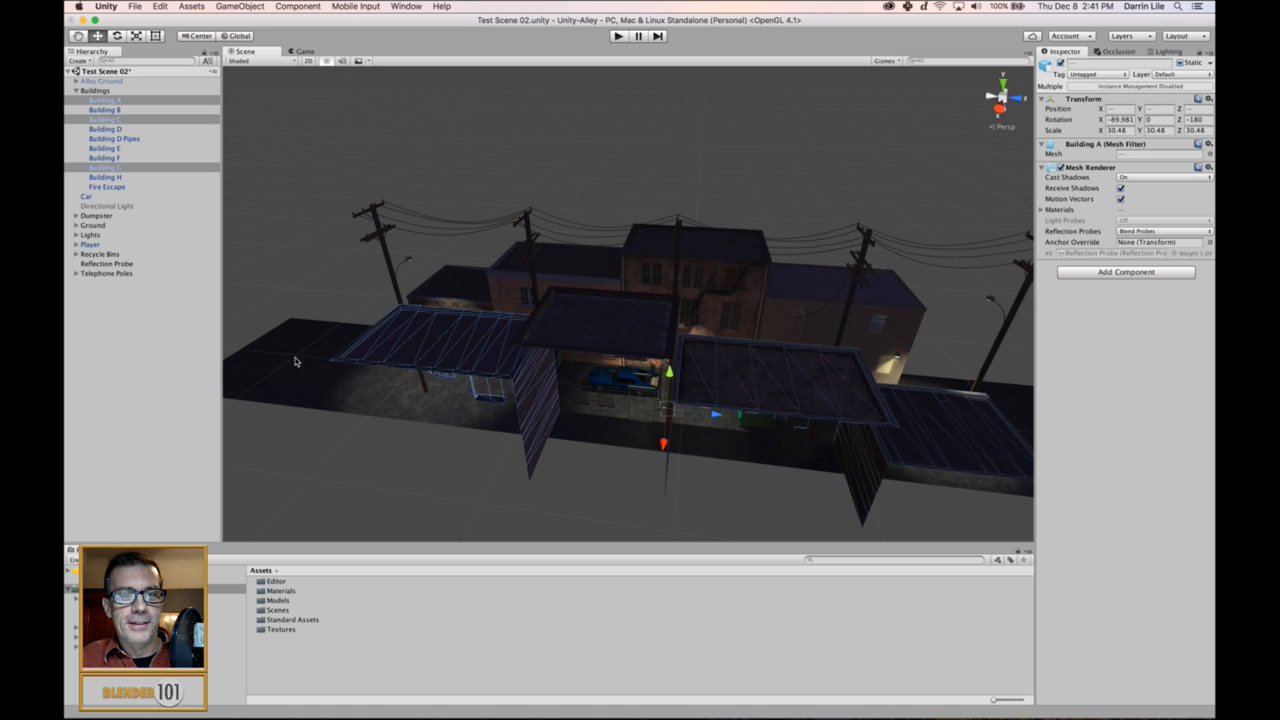
alt+drag(297, 360, 652, 380)
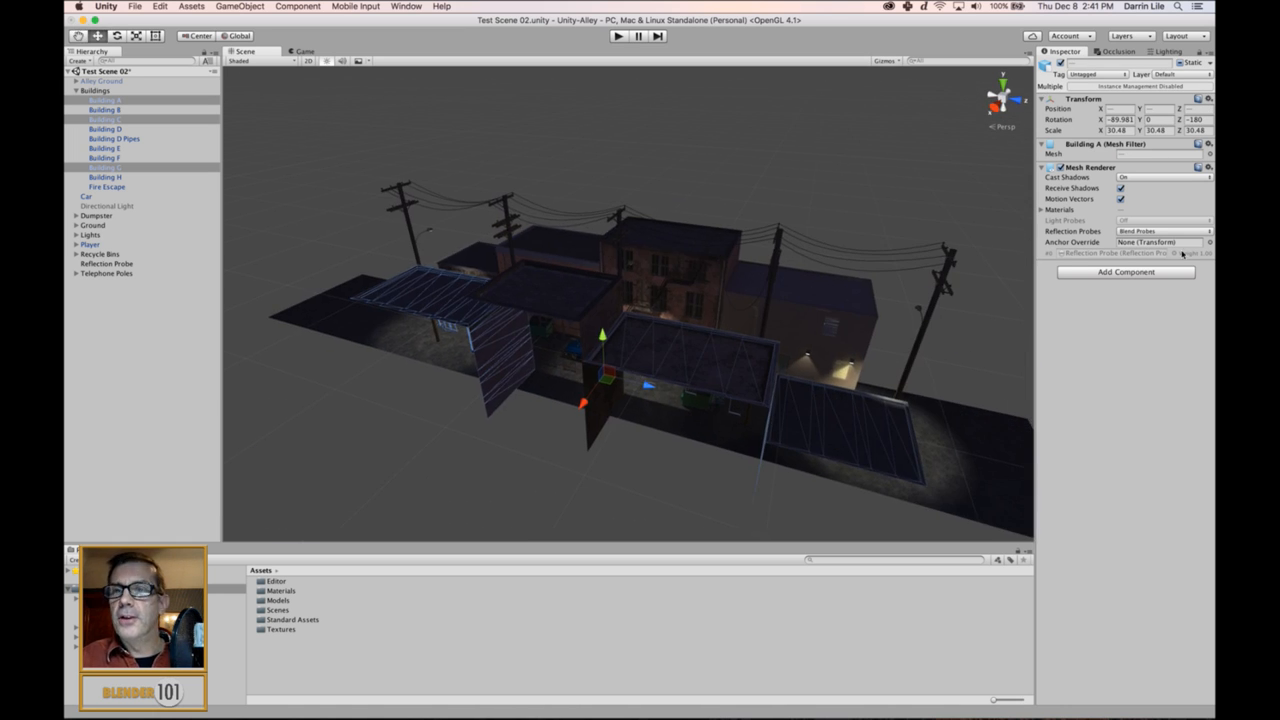
click(1126, 272)
click(1096, 345)
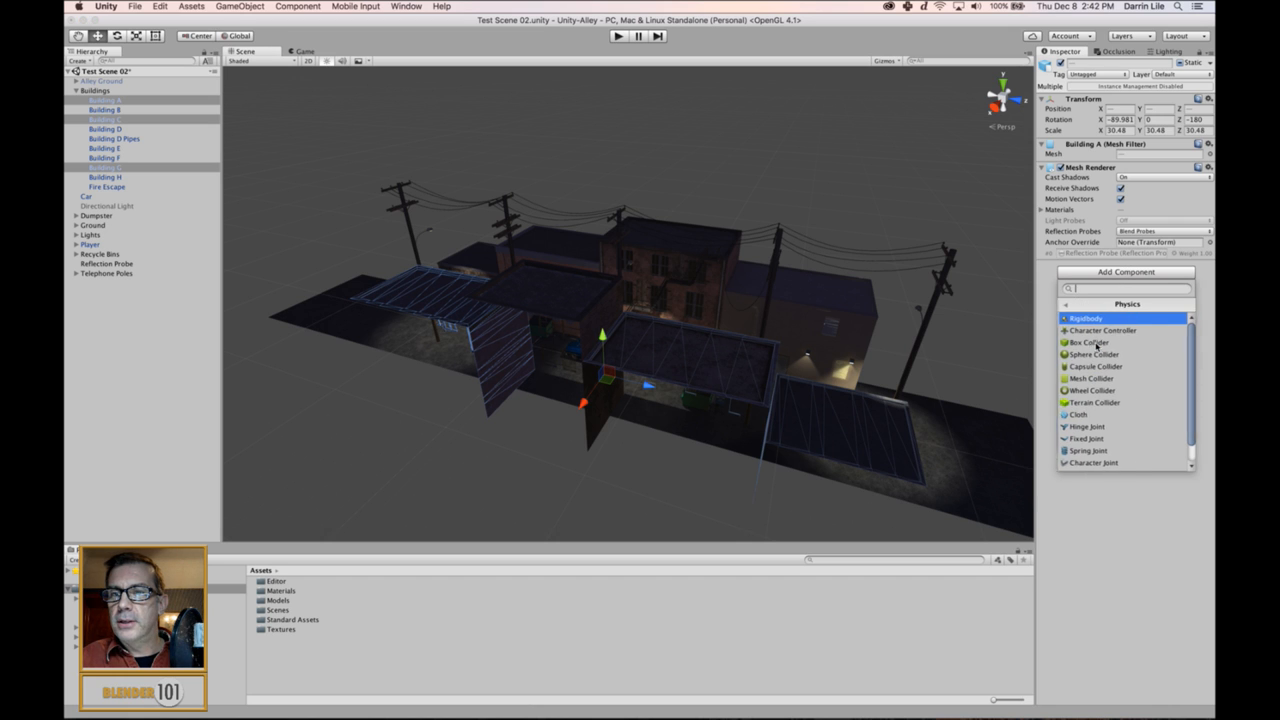
click(1097, 344)
click(898, 225)
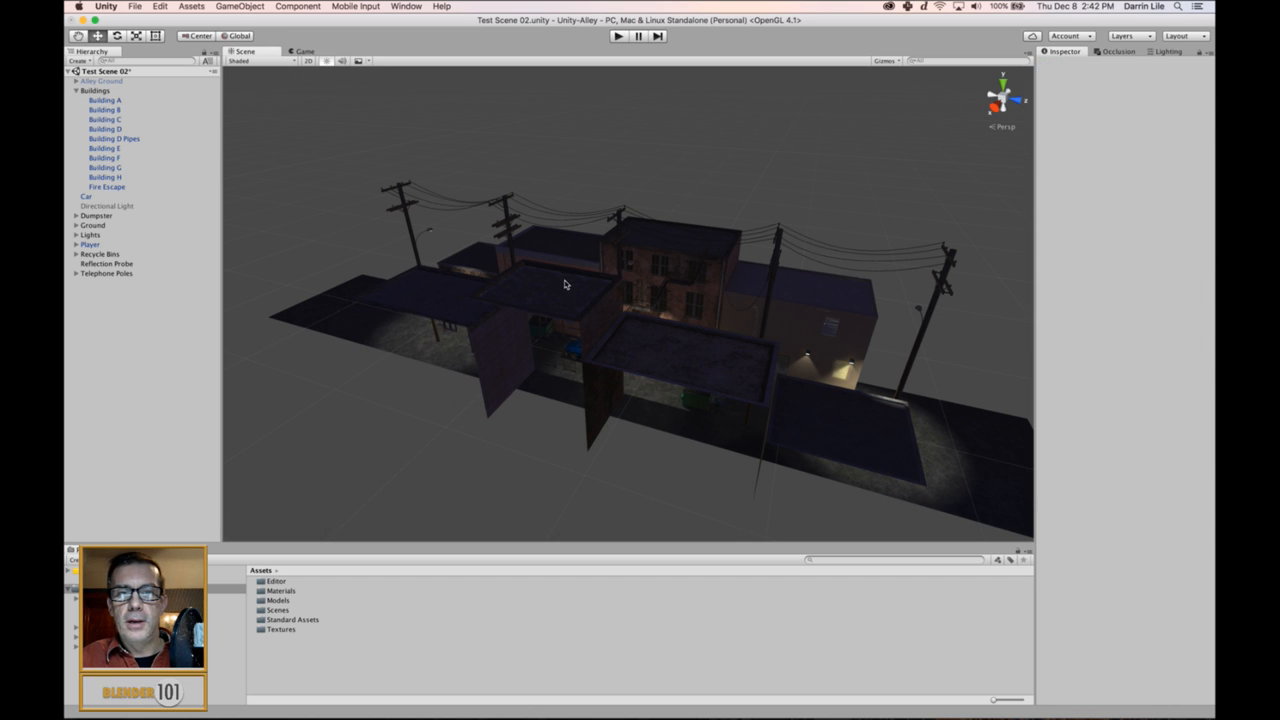
- Check the Box Colliders on the near row of buildings, ending with Building G, and clear the selection
click(593, 316)
click(637, 340)
click(843, 408)
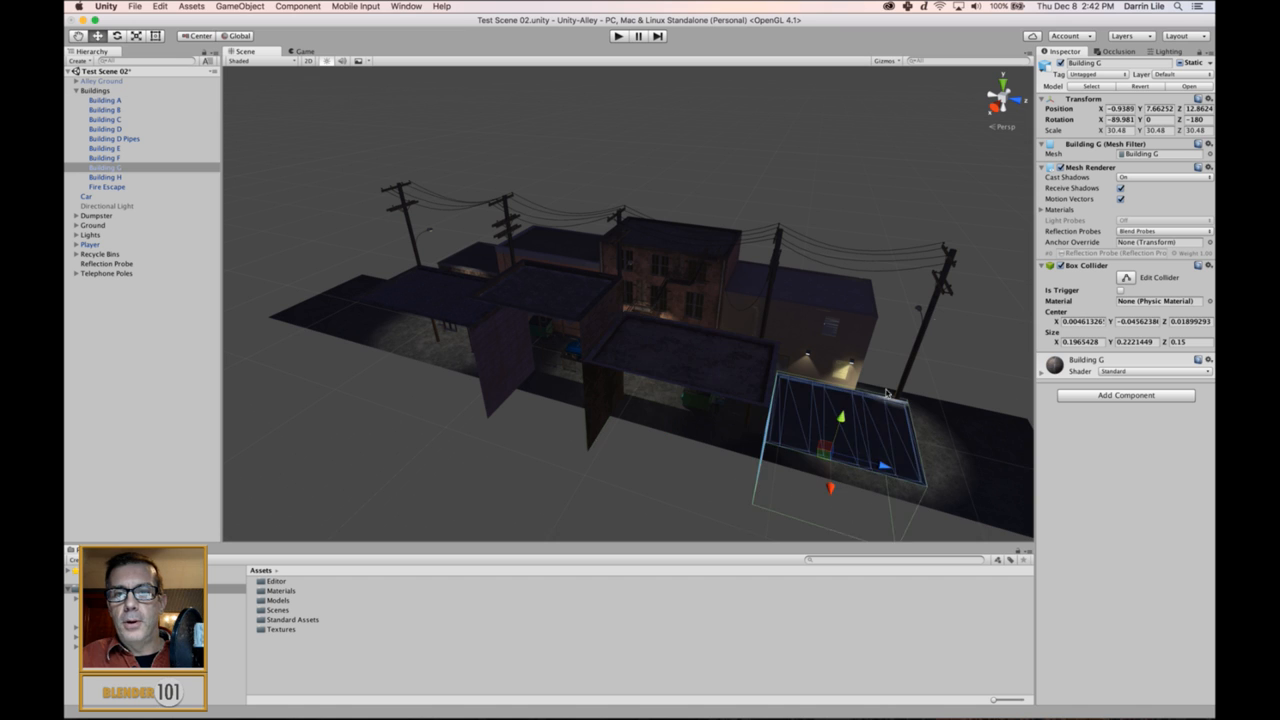
alt+drag(900, 300, 934, 290)
click(940, 282)
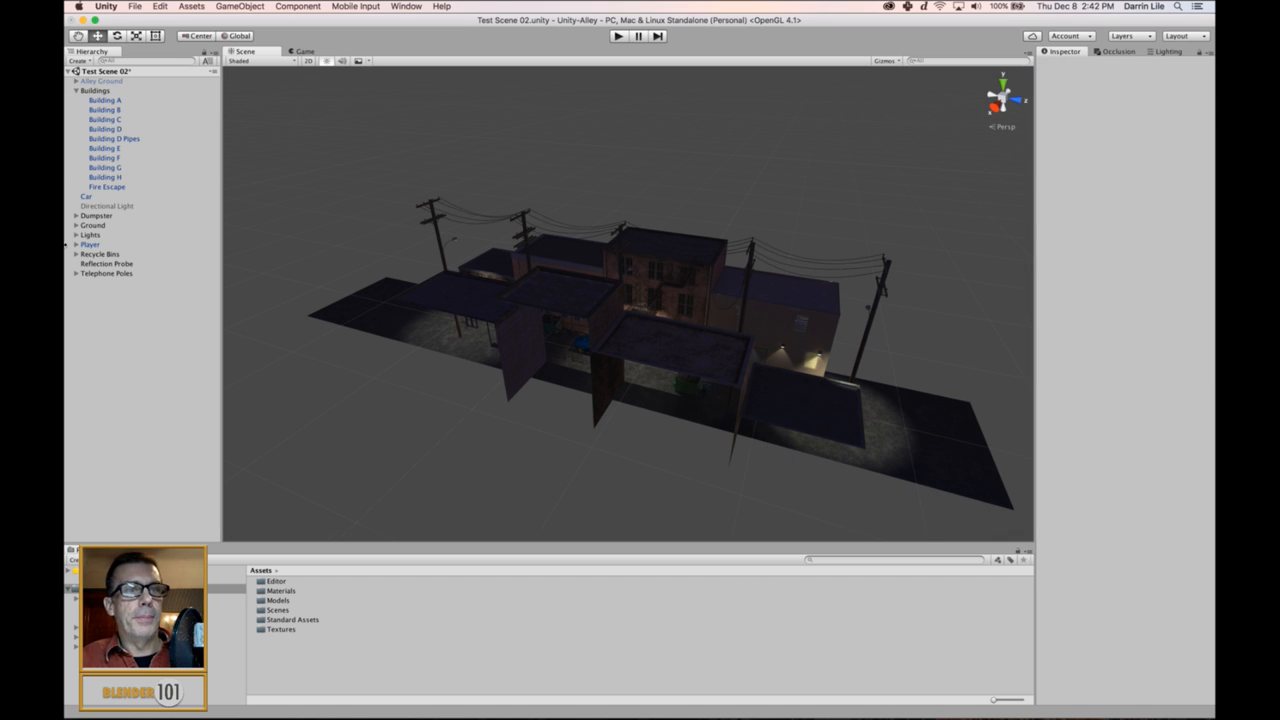
- Move the Player up from the alley entrance to roof height at X 6.64, Y 9.55, Z -15.84
click(97, 245)
alt+drag(475, 339, 732, 334)
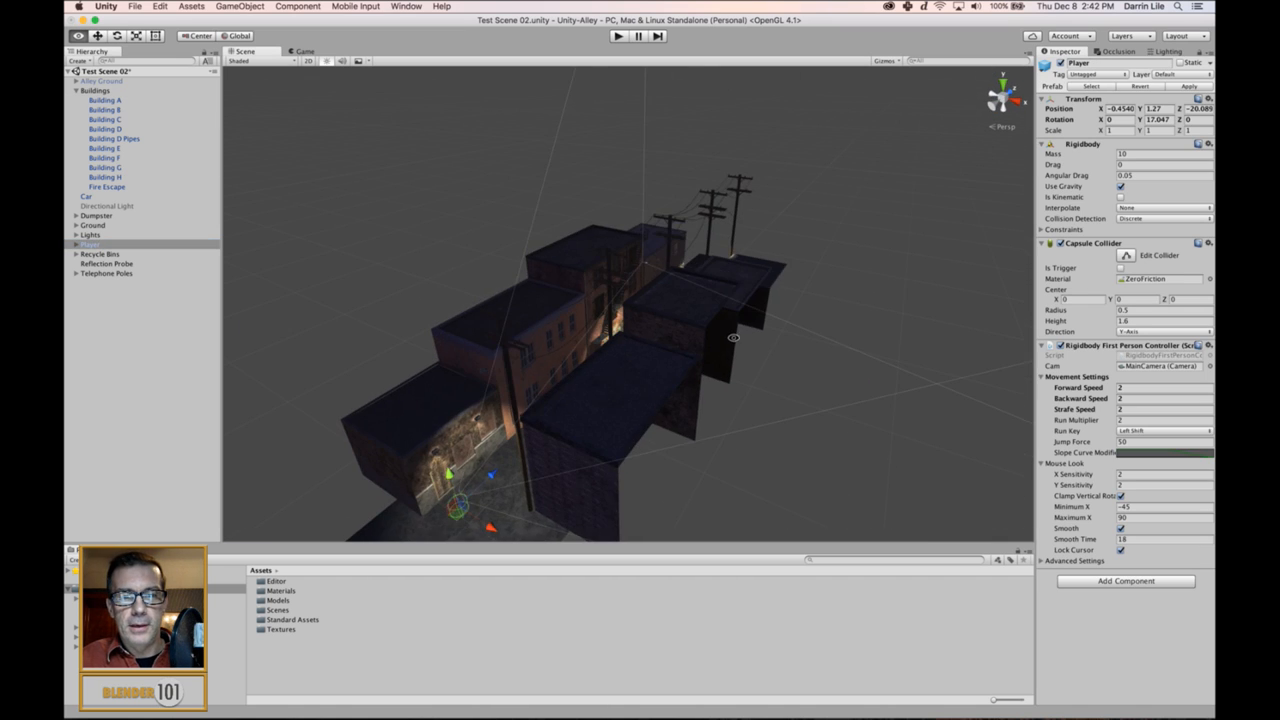
middle_drag(732, 333, 885, 167)
alt+drag(830, 184, 613, 270)
click(481, 230)
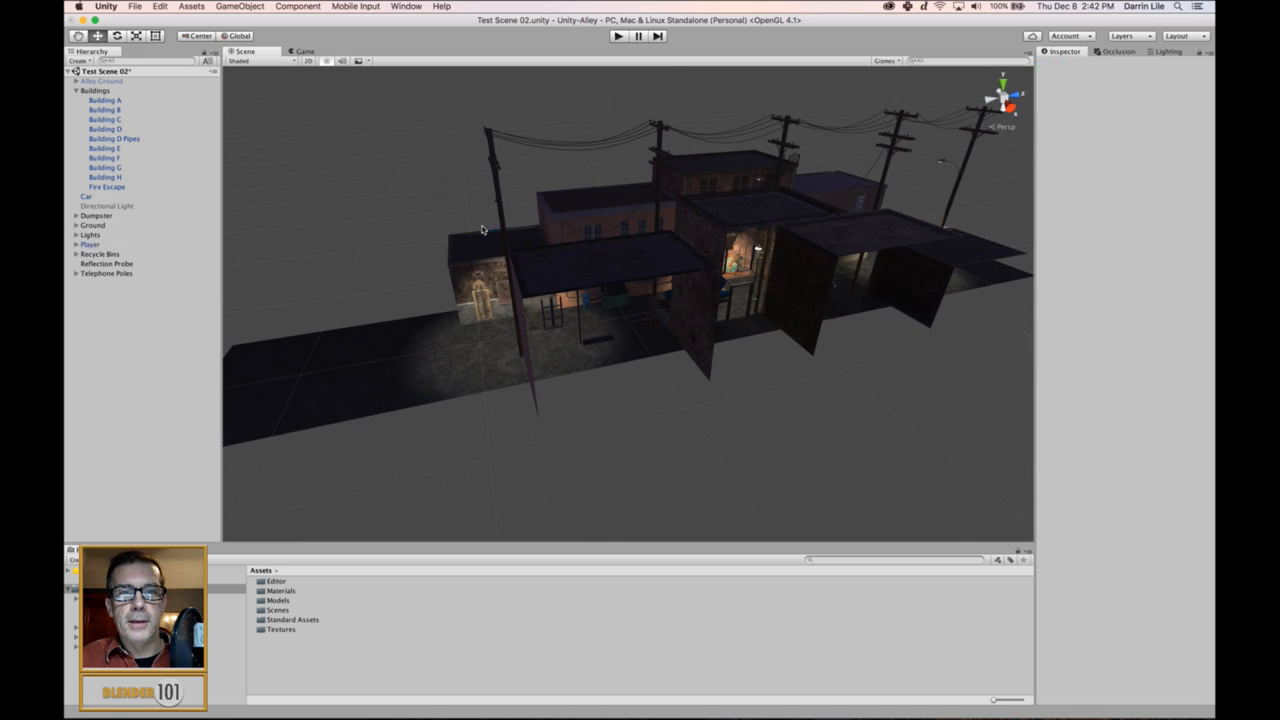
click(92, 245)
drag(502, 233, 604, 231)
scroll(468, 332, up, 5)
alt+drag(468, 332, 715, 164)
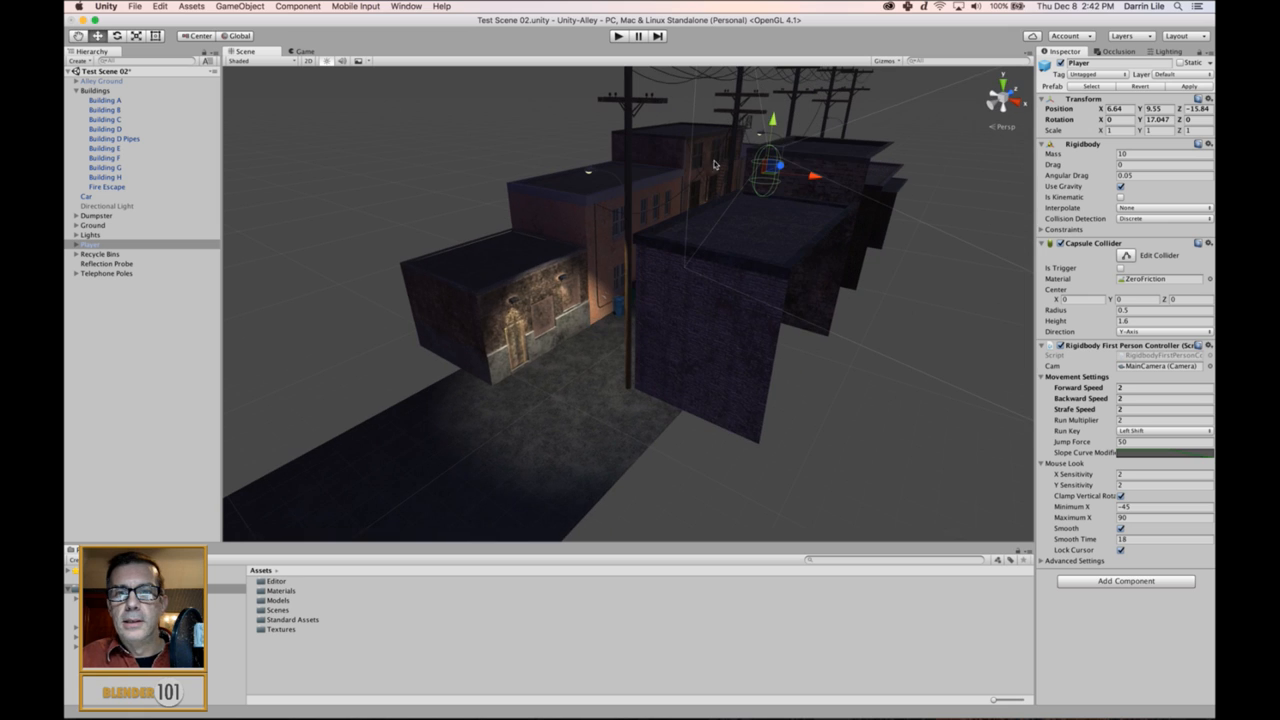
- Shift the Player over the end building's roof to X 4.61 and lower it to Y 8.15
drag(813, 178, 754, 185)
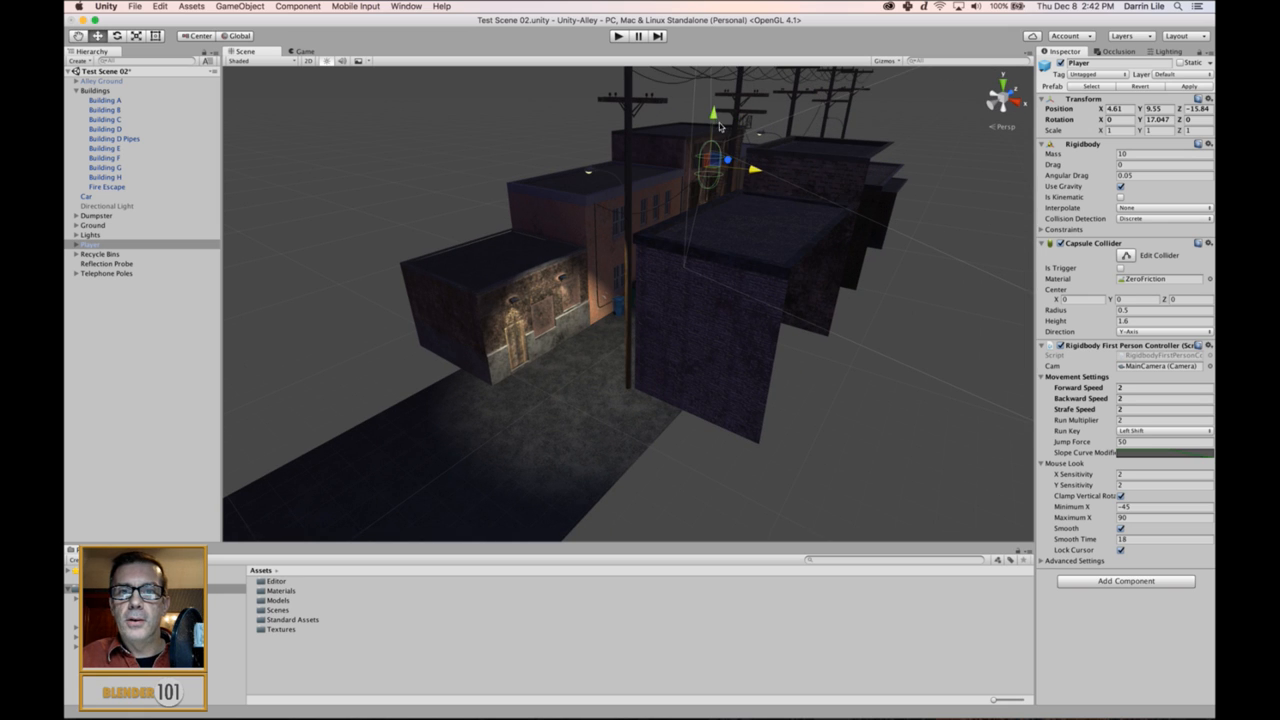
drag(713, 123, 702, 161)
alt+drag(893, 277, 624, 150)
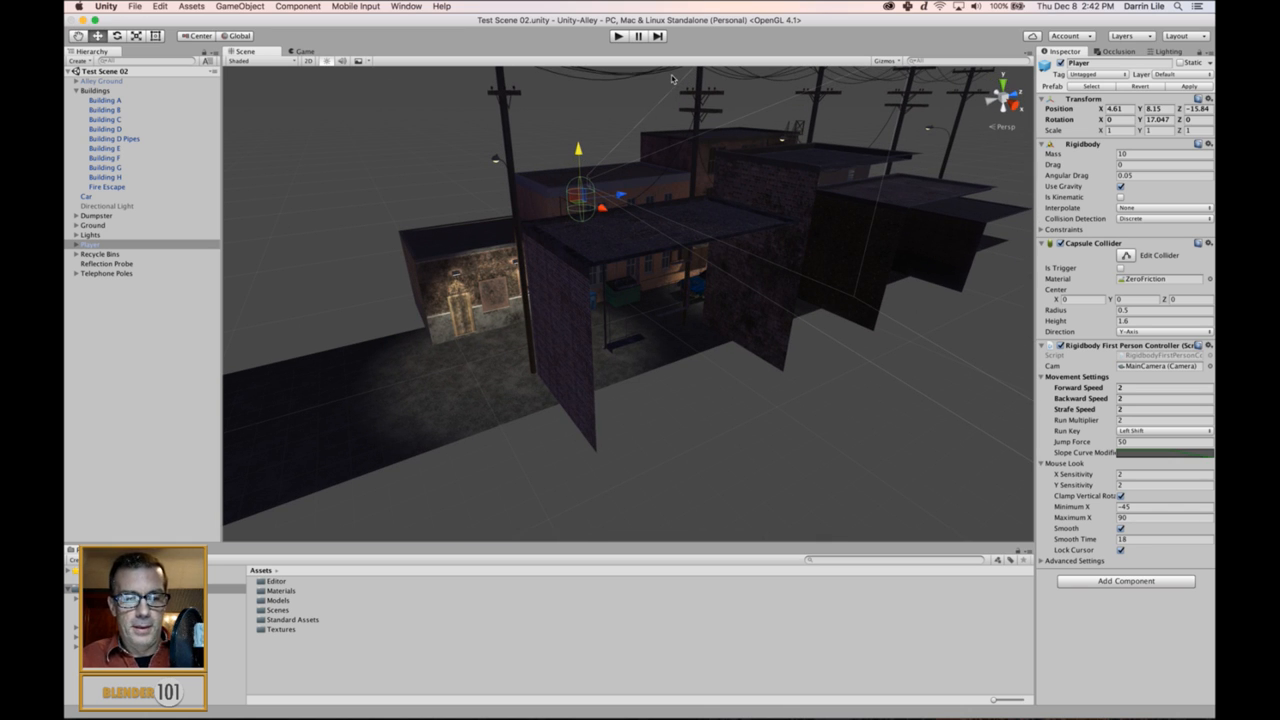
- Play-test the scene from the rooftop, stop it, and set the Player's Forward Speed to 6 and Jump Force to 75
click(619, 37)
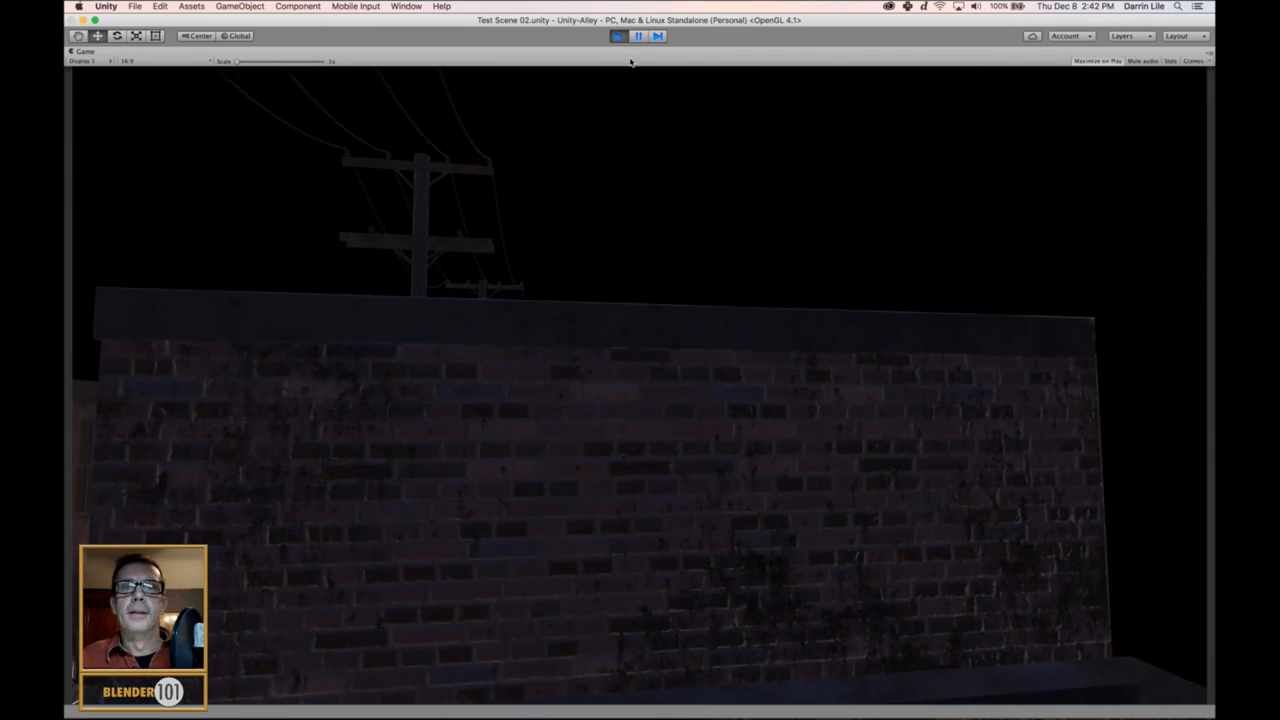
click(619, 37)
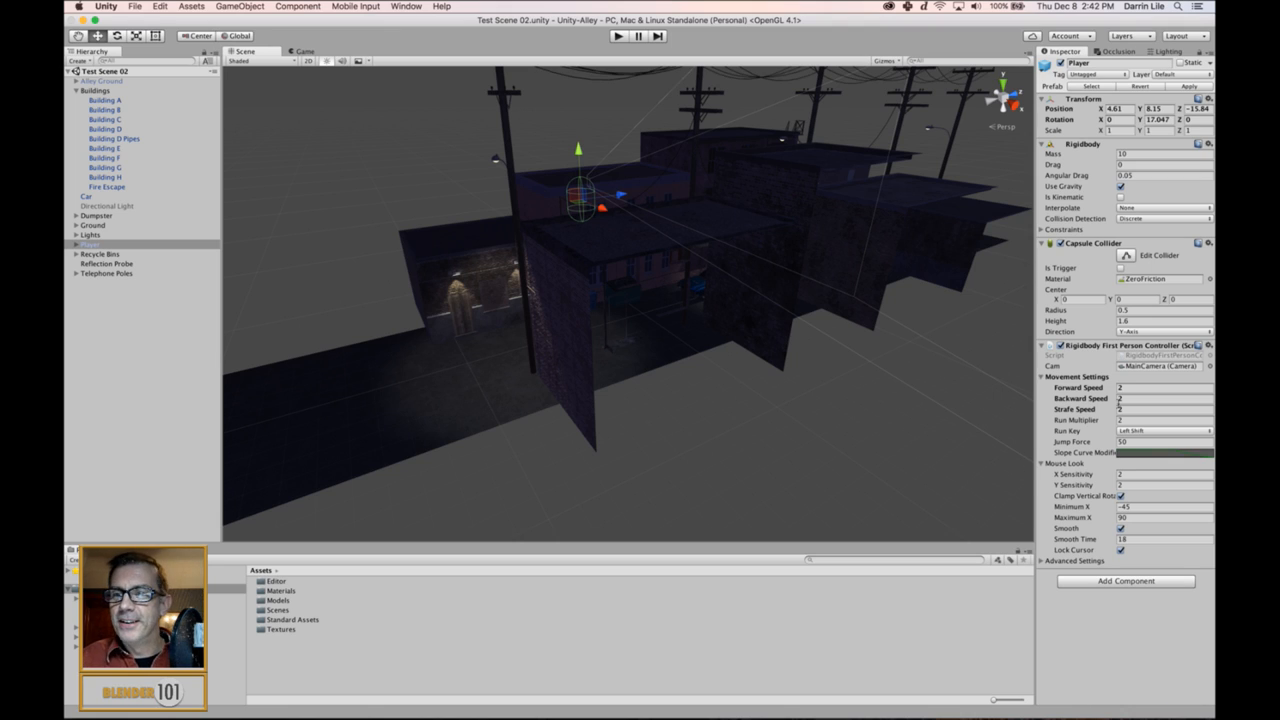
click(1135, 389)
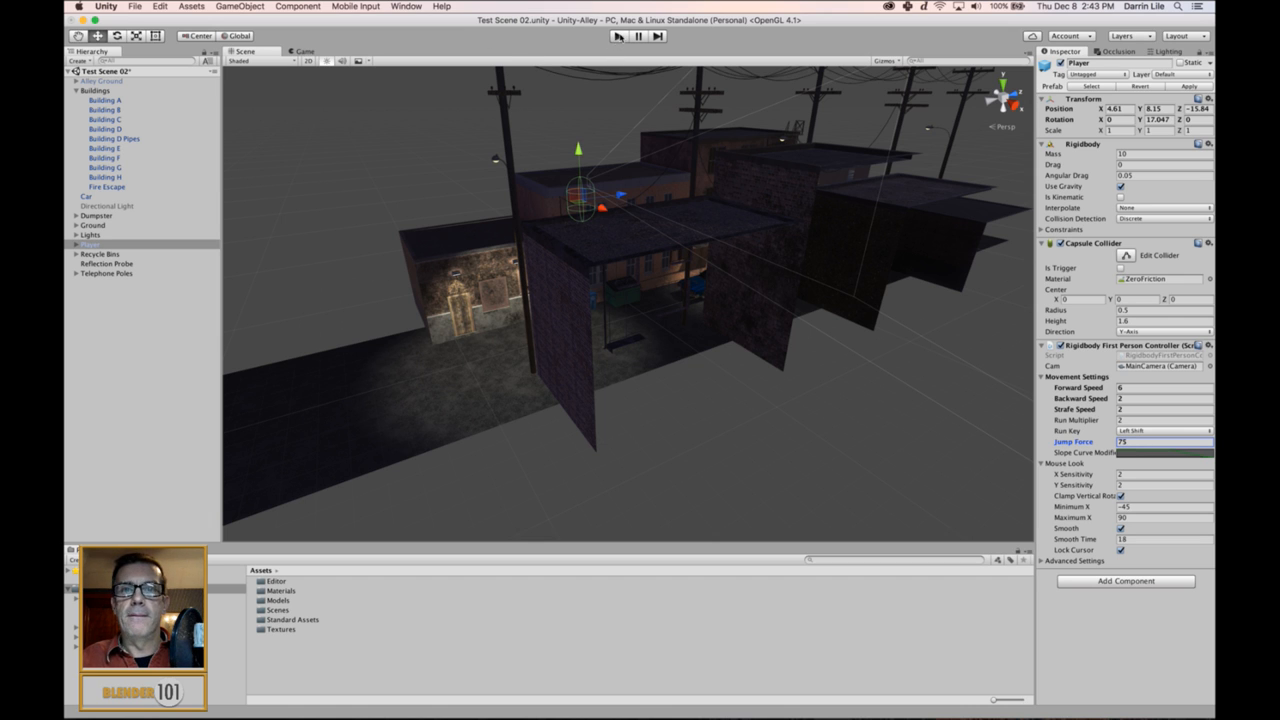
- Play-test walking along the roof, try jumping onto the higher neighbouring roof, and stop the game
click(618, 36)
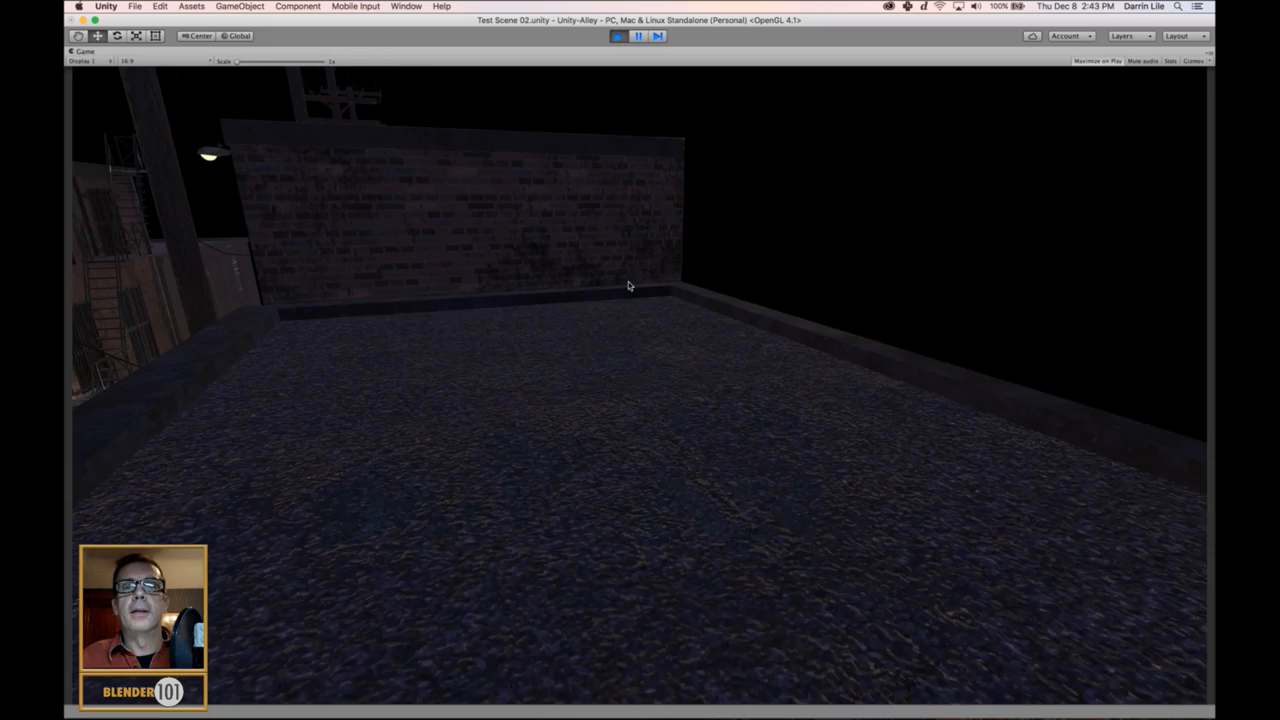
key(w)
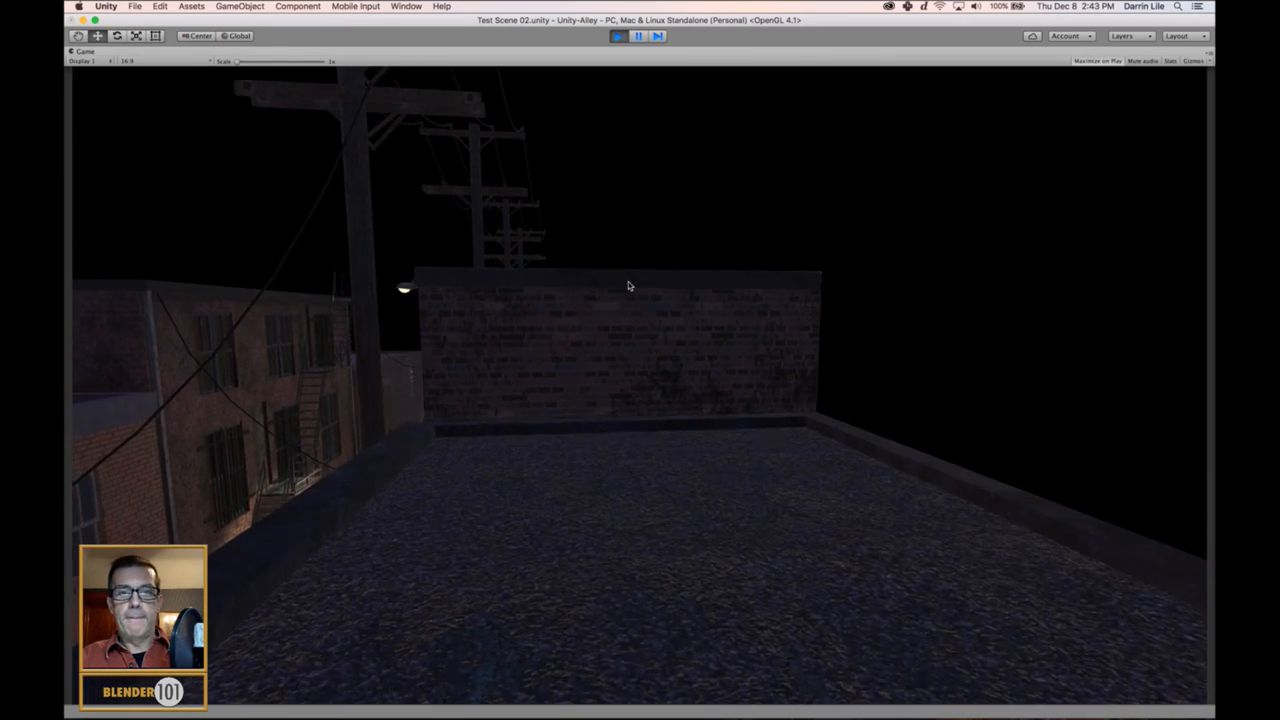
key(space)
key(w)
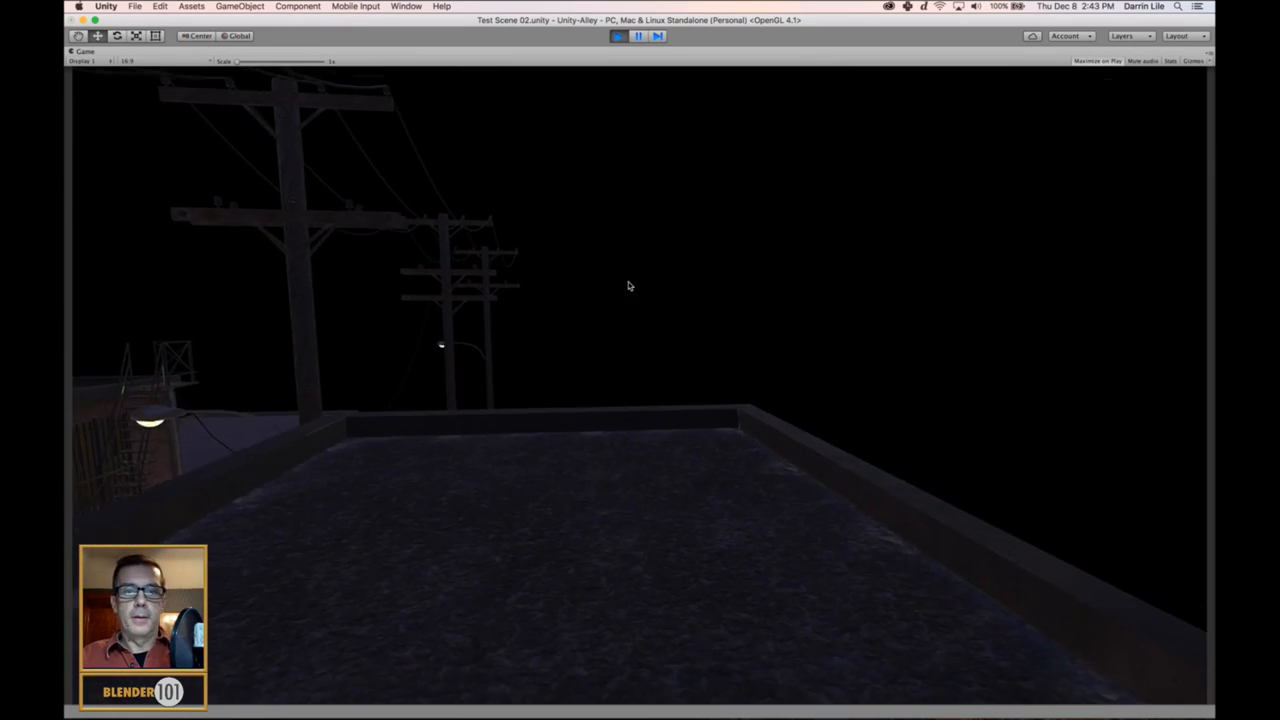
key(s)
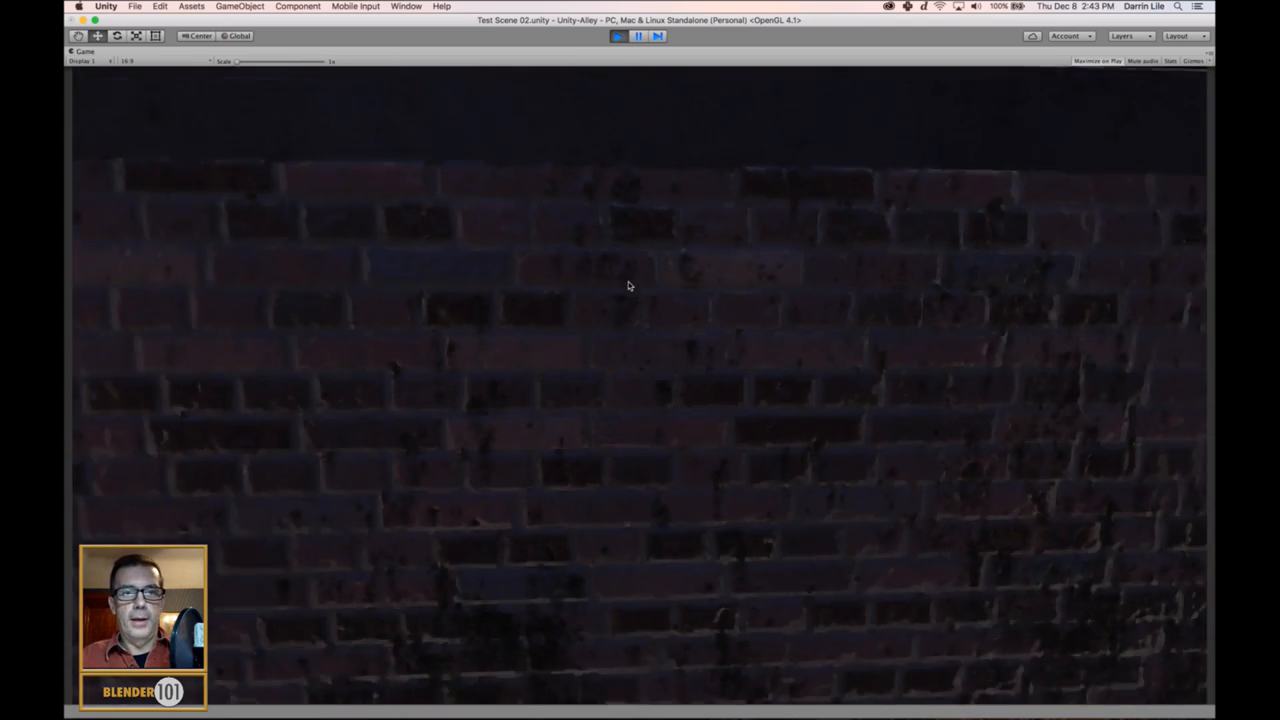
key(s)
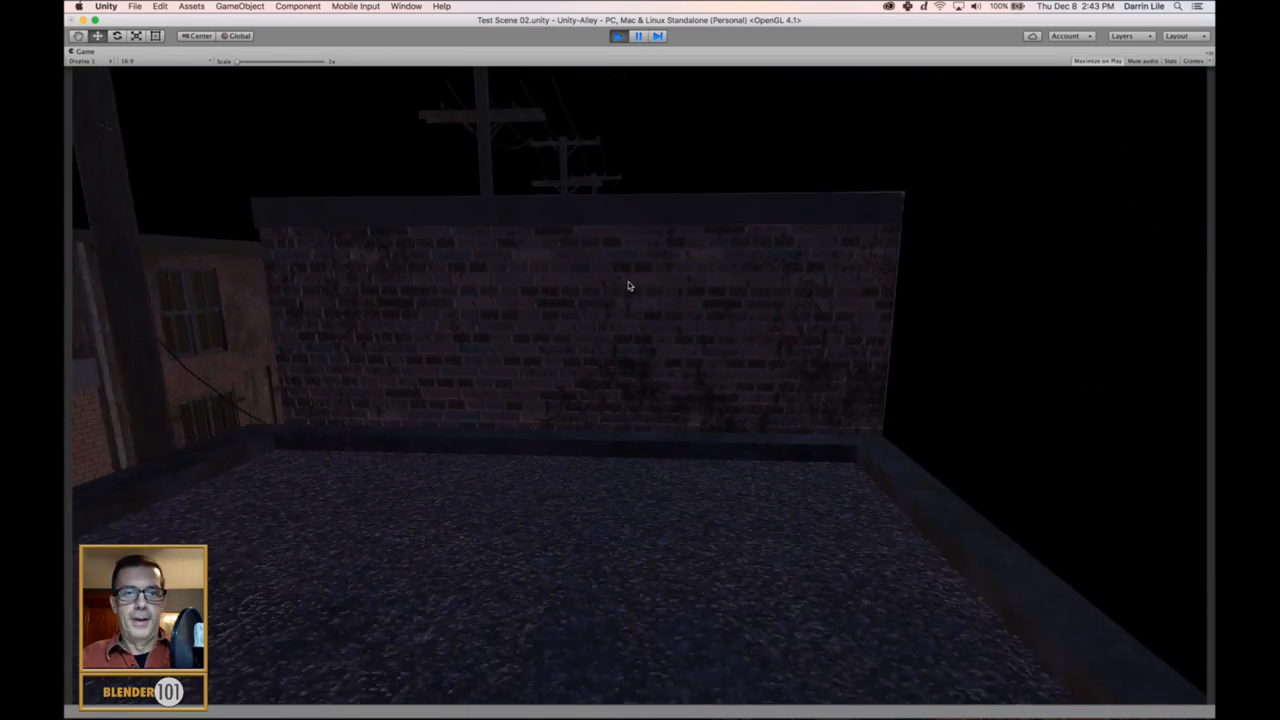
key(w)
key(space)
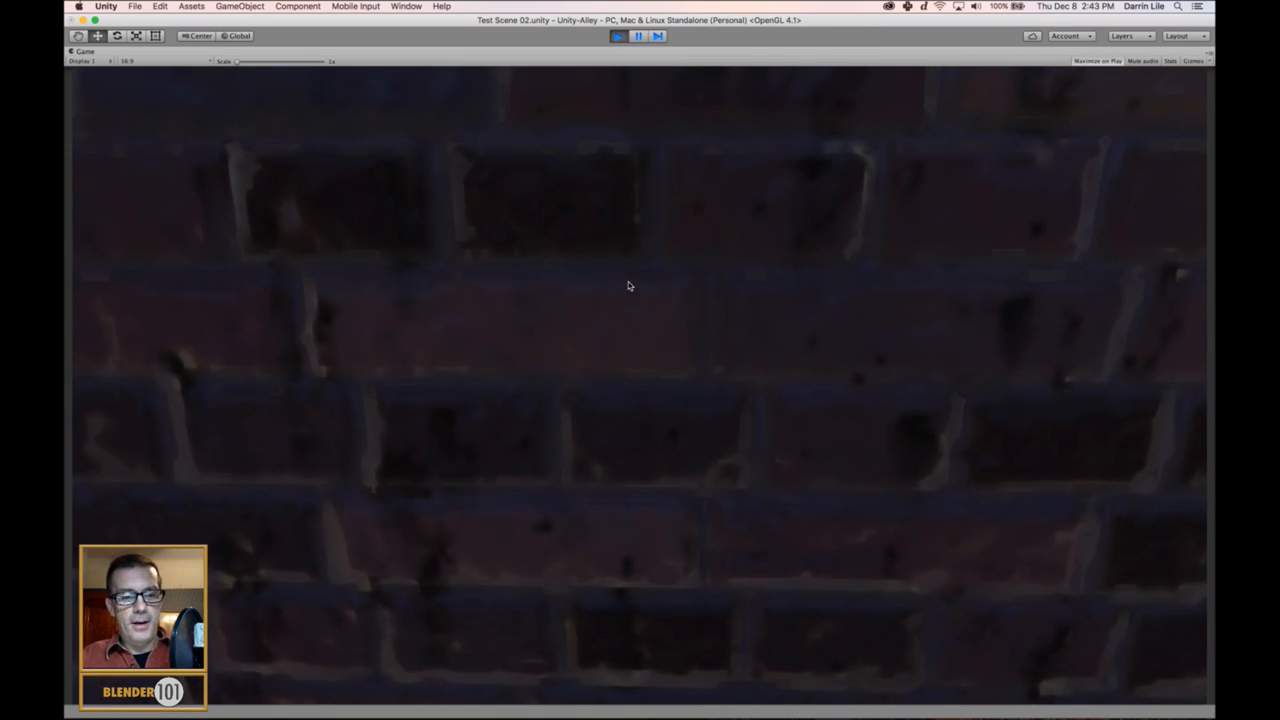
click(620, 37)
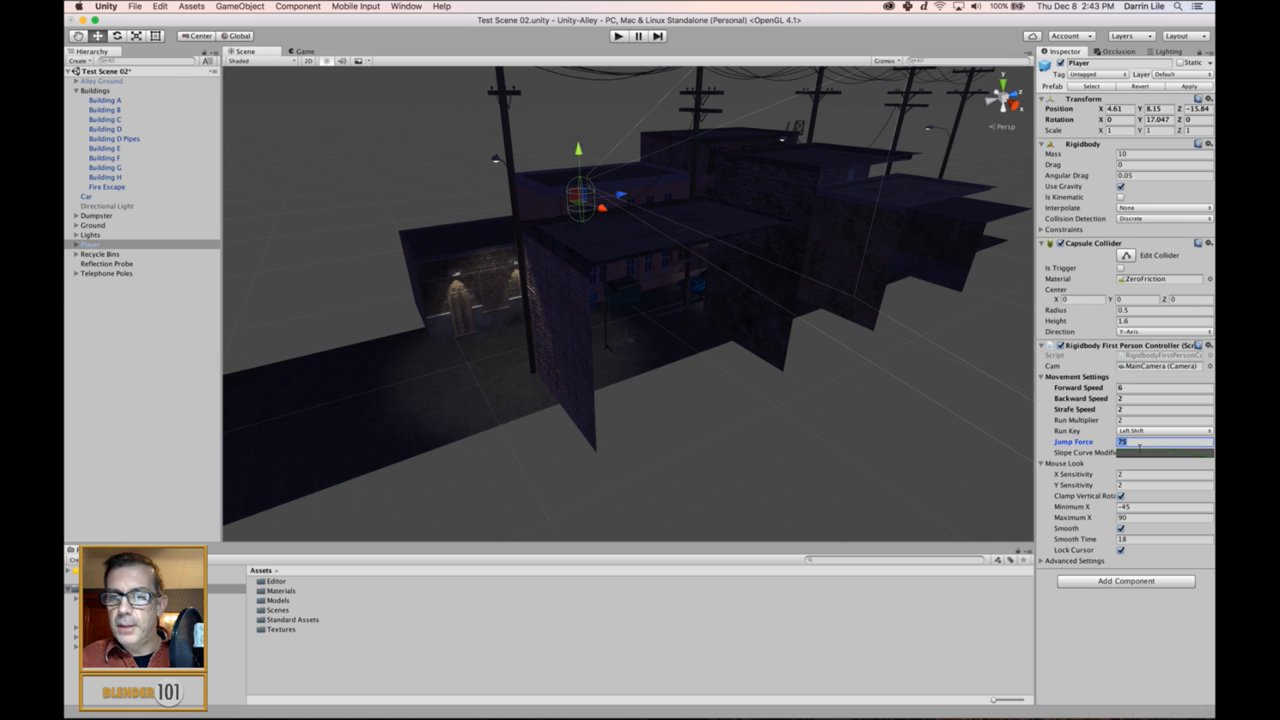
- Set the Player's Jump Force to 100, play-test jumping across the rooftops and walking the alley, and stop the game
text(100)
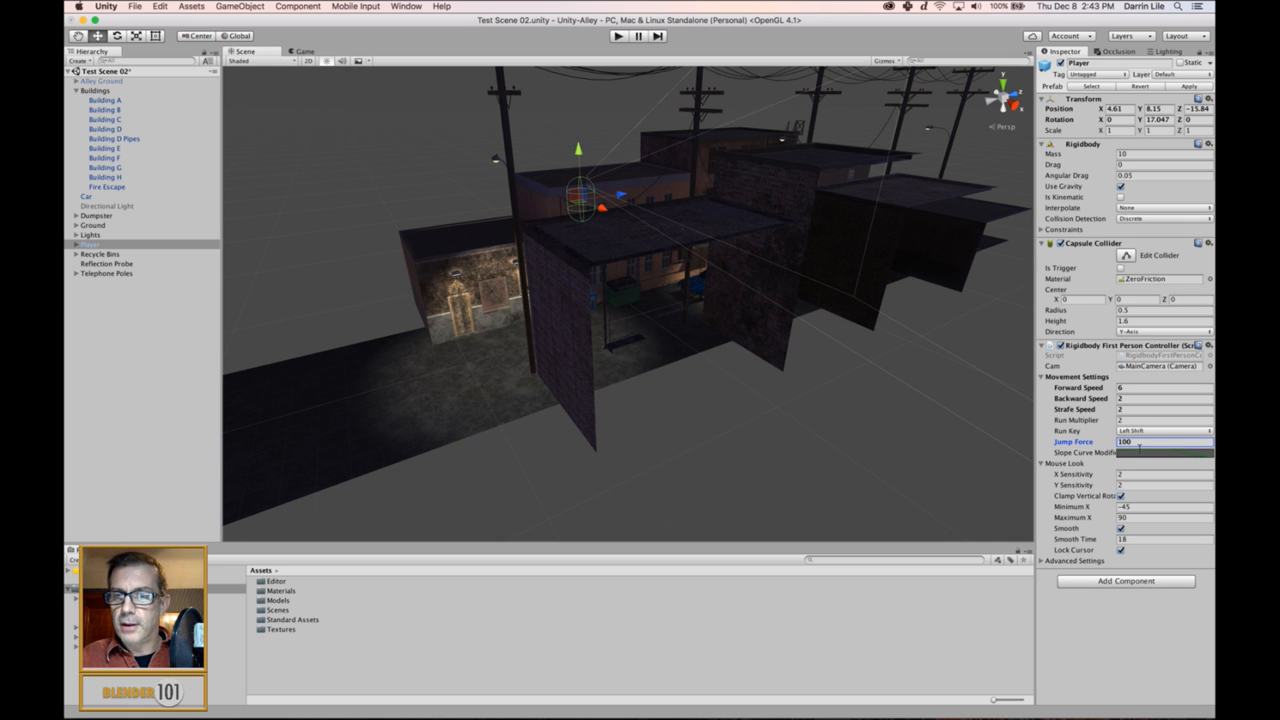
click(619, 37)
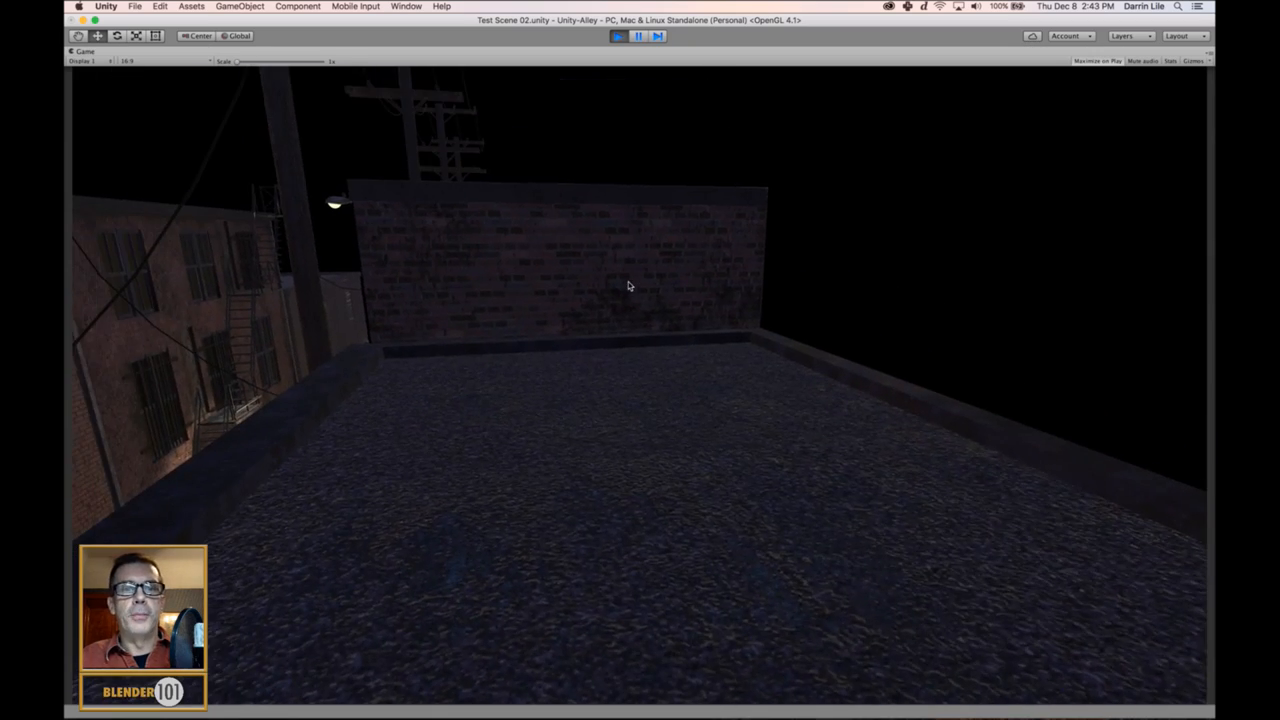
key(w)
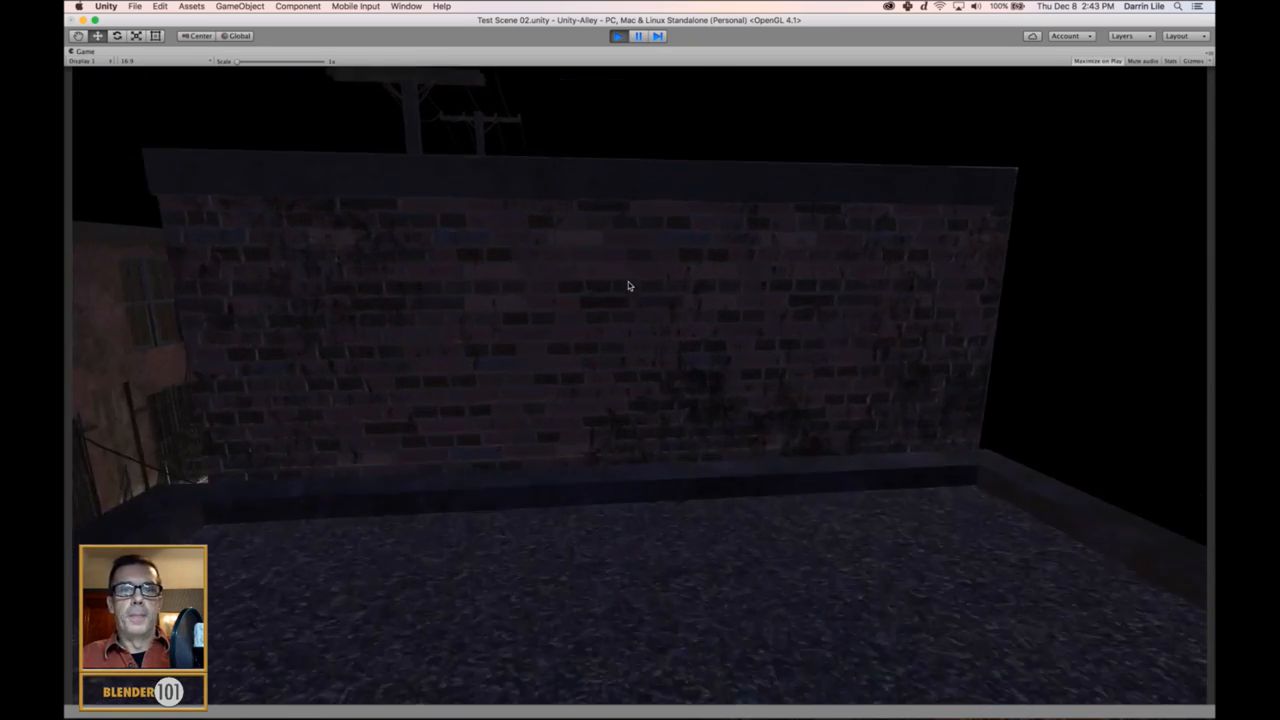
key(space)
key(w)
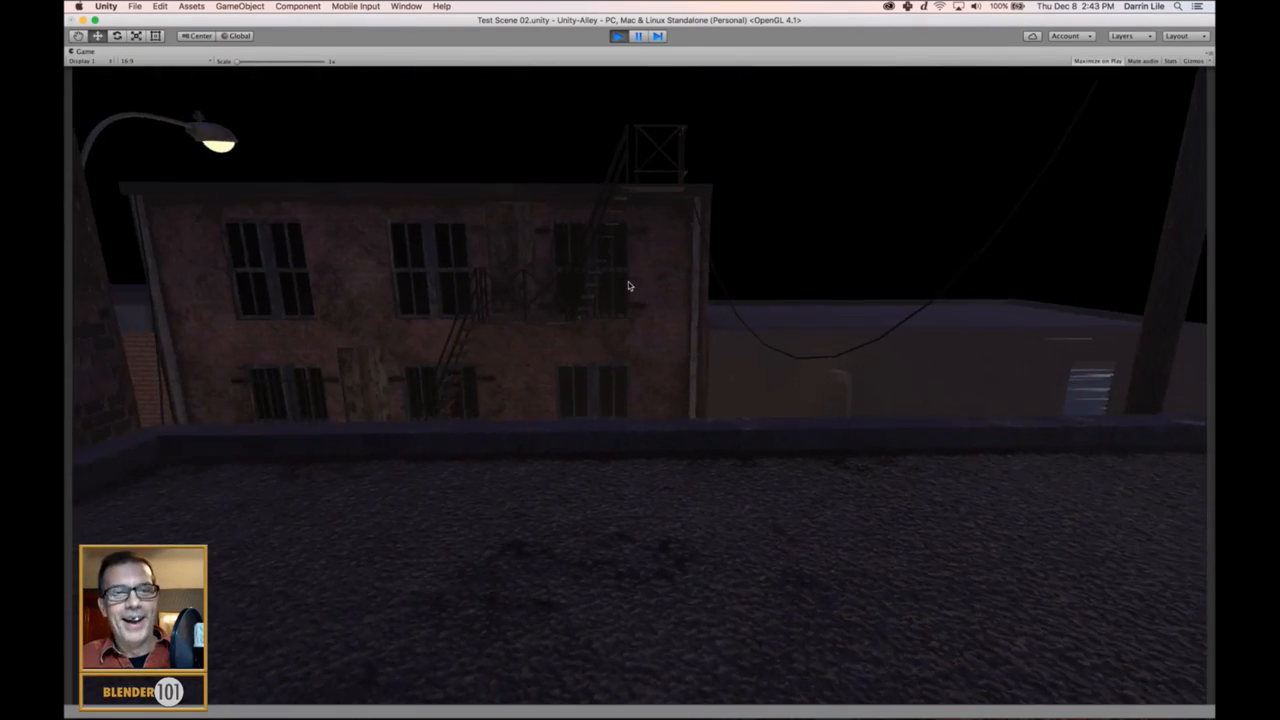
key(w)
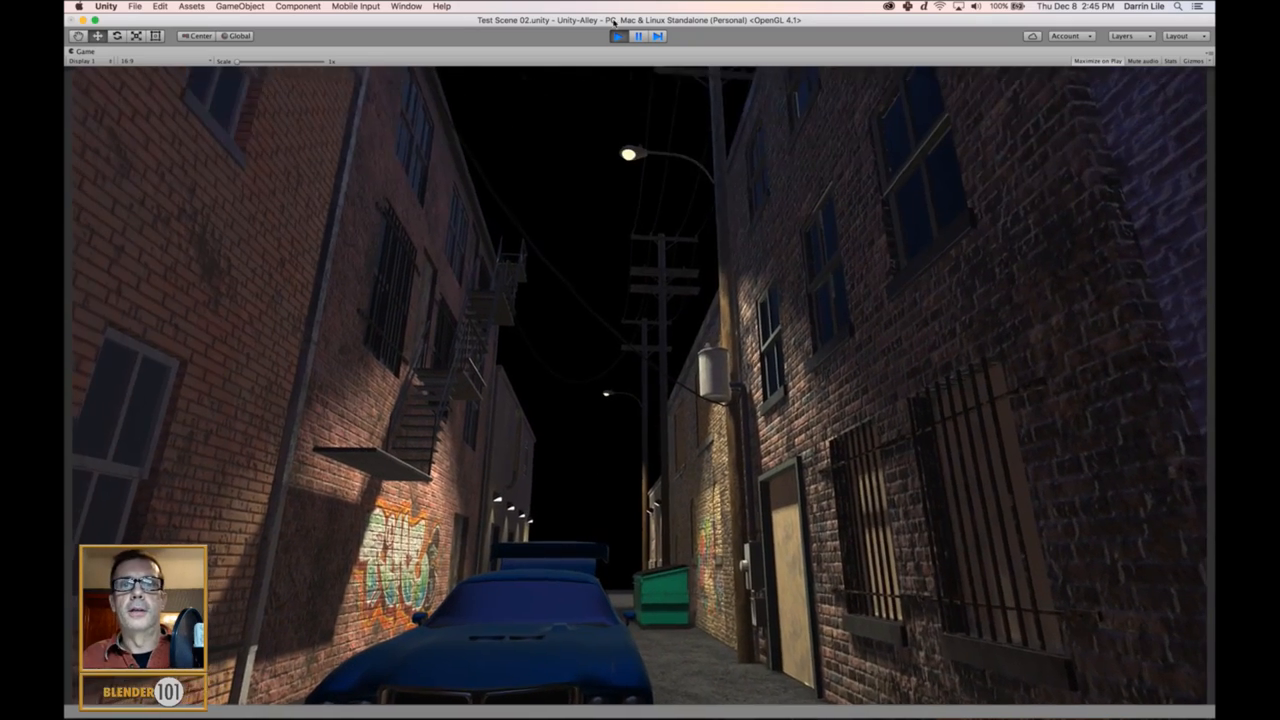
click(619, 37)
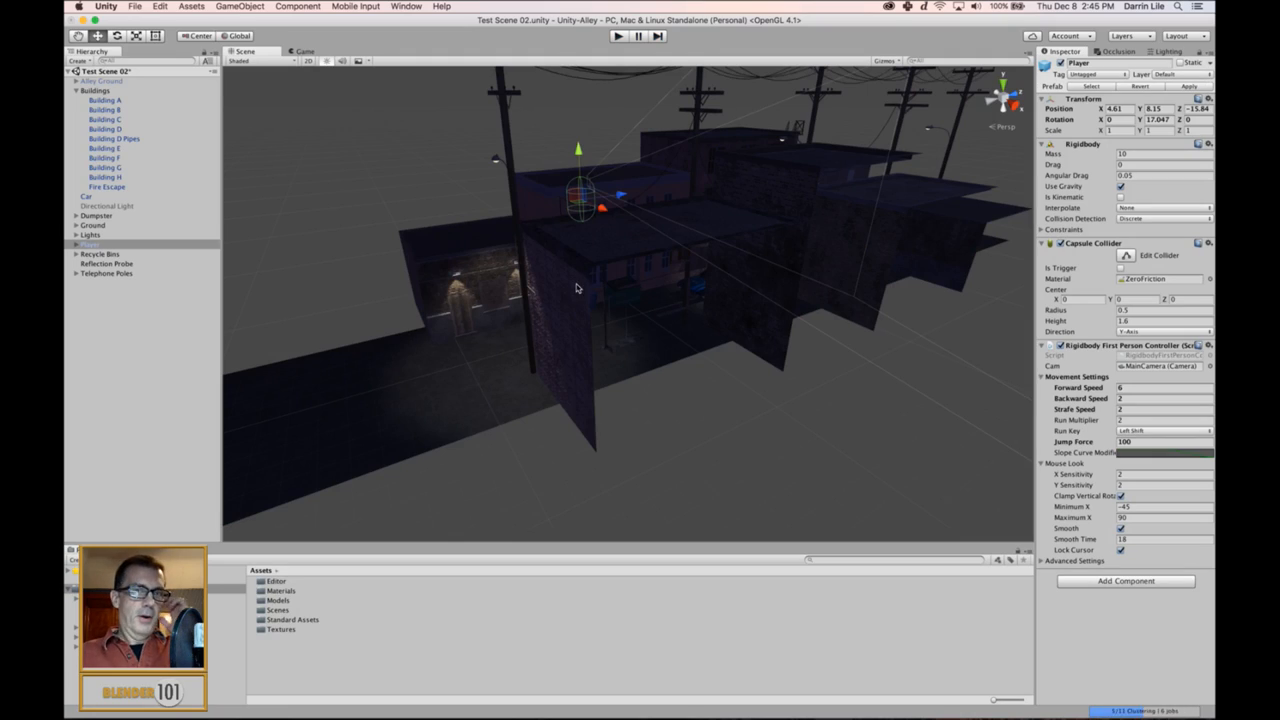
- Select and frame the Car, and examine its mesh and open trunk from behind and above
alt+drag(581, 301, 696, 329)
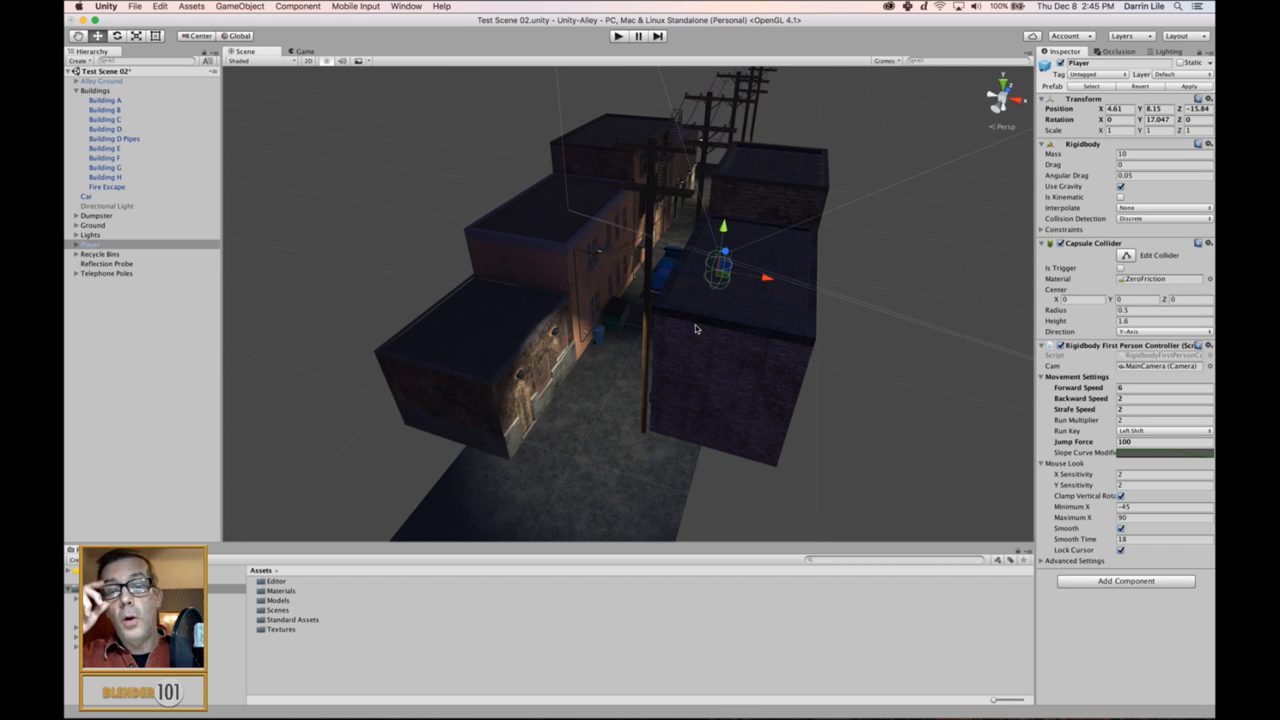
click(668, 270)
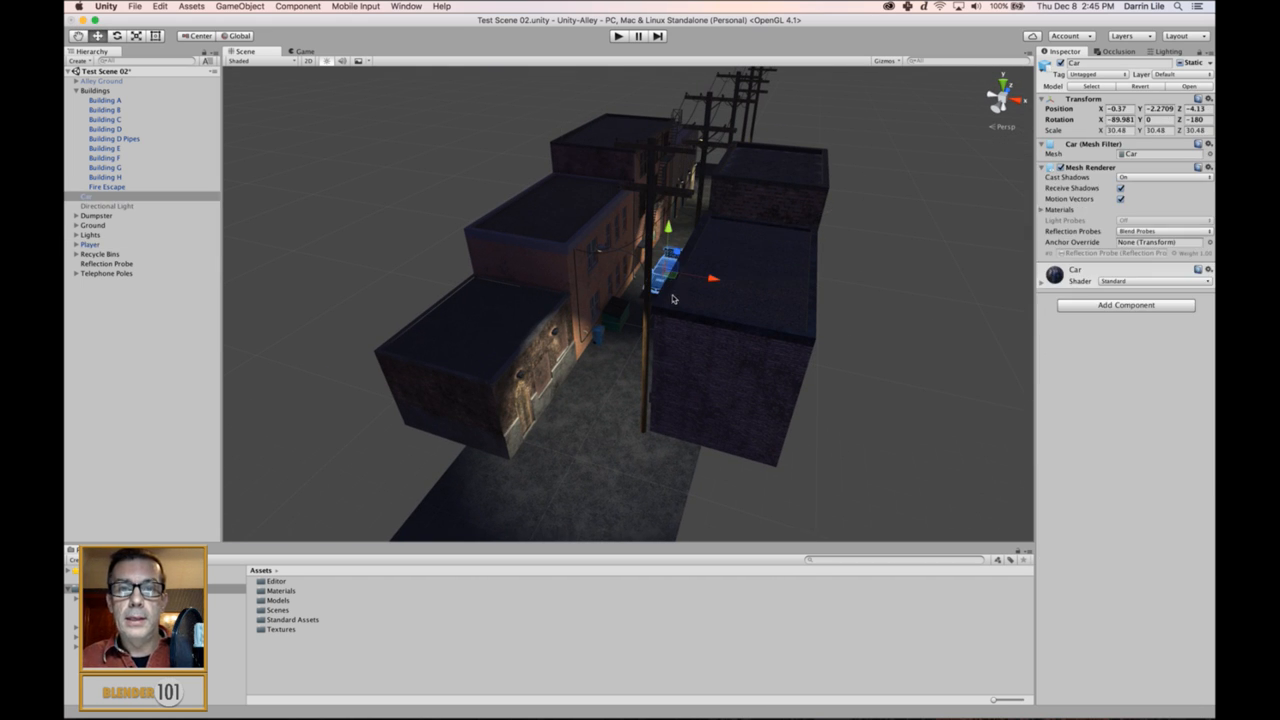
key(f)
alt+drag(800, 258, 206, 219)
scroll(517, 405, up, 3)
alt+drag(517, 405, 649, 497)
scroll(620, 486, up, 3)
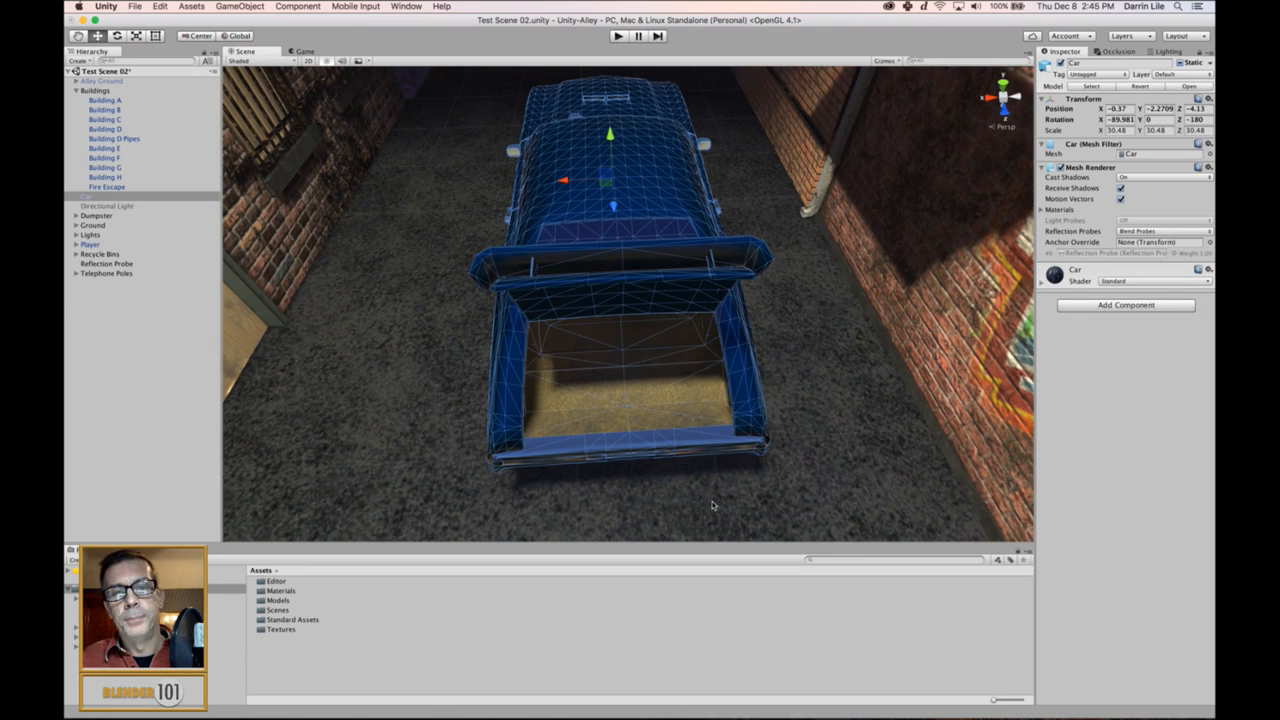
- Clear the selection, examine the car and the graffiti wall beside it, and save the scene
click(750, 489)
click(737, 496)
alt+drag(737, 496, 713, 332)
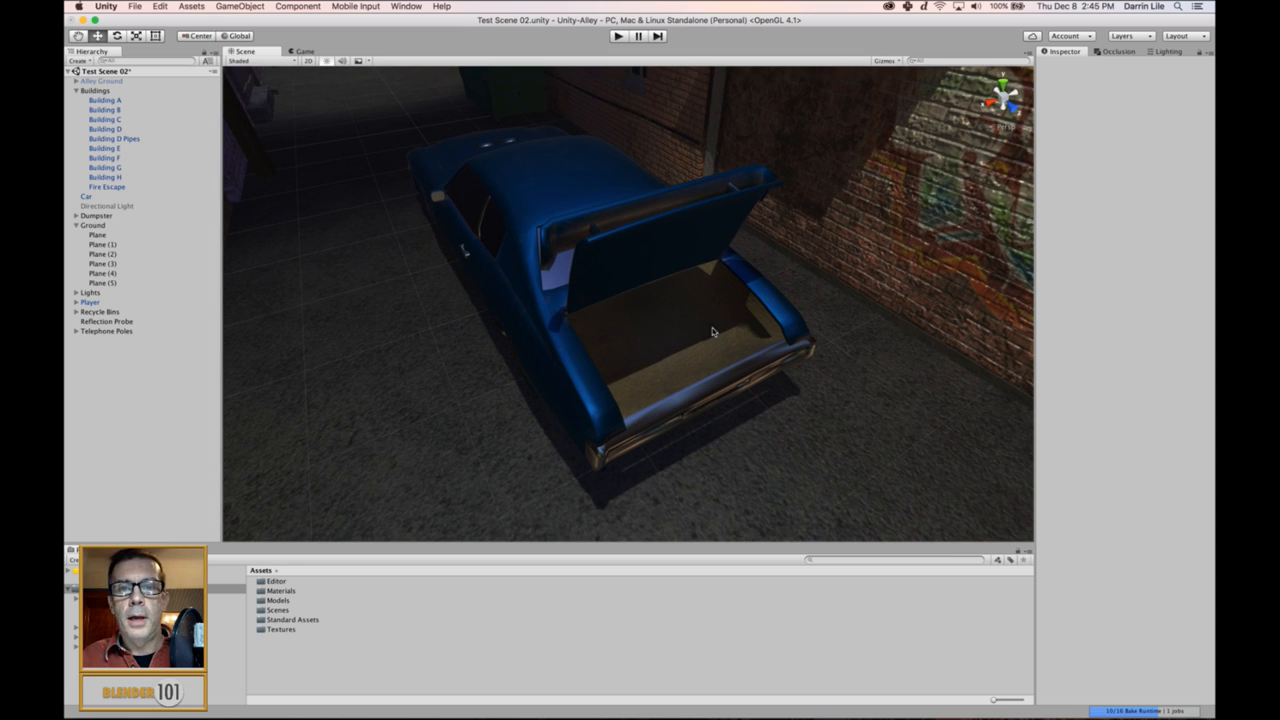
alt+drag(729, 428, 696, 476)
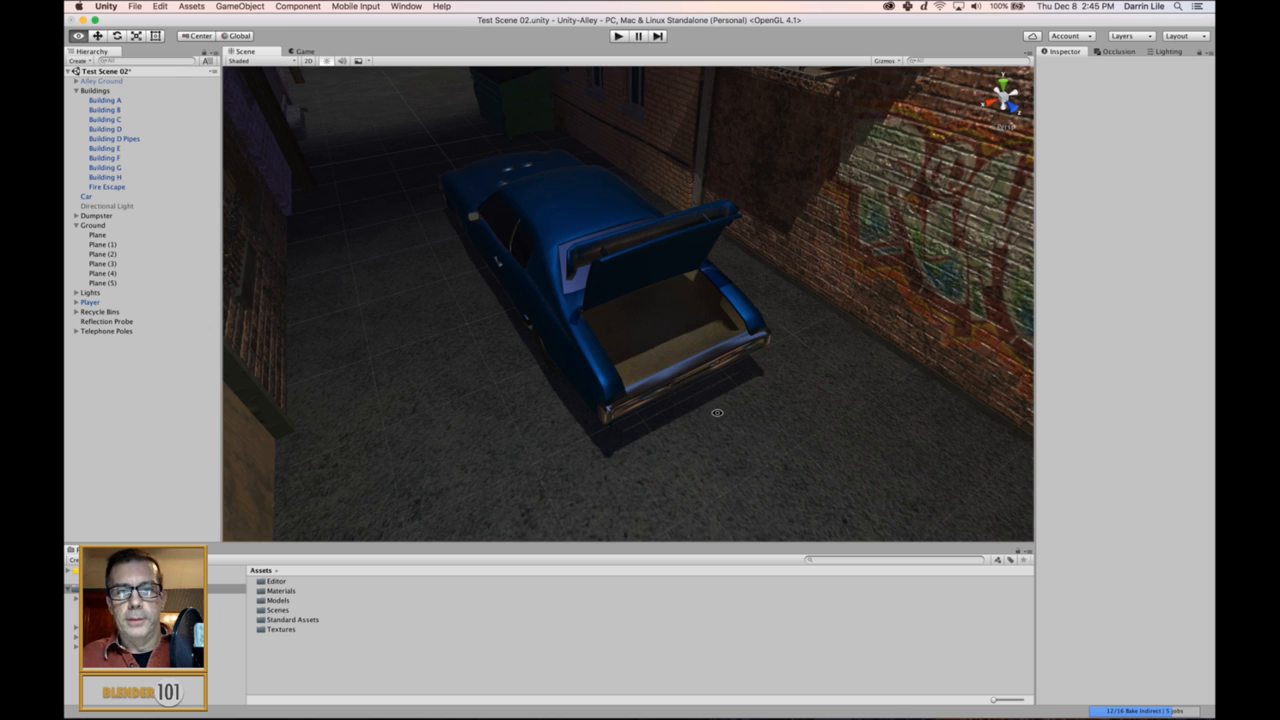
alt+drag(717, 413, 689, 377)
scroll(697, 363, down, 5)
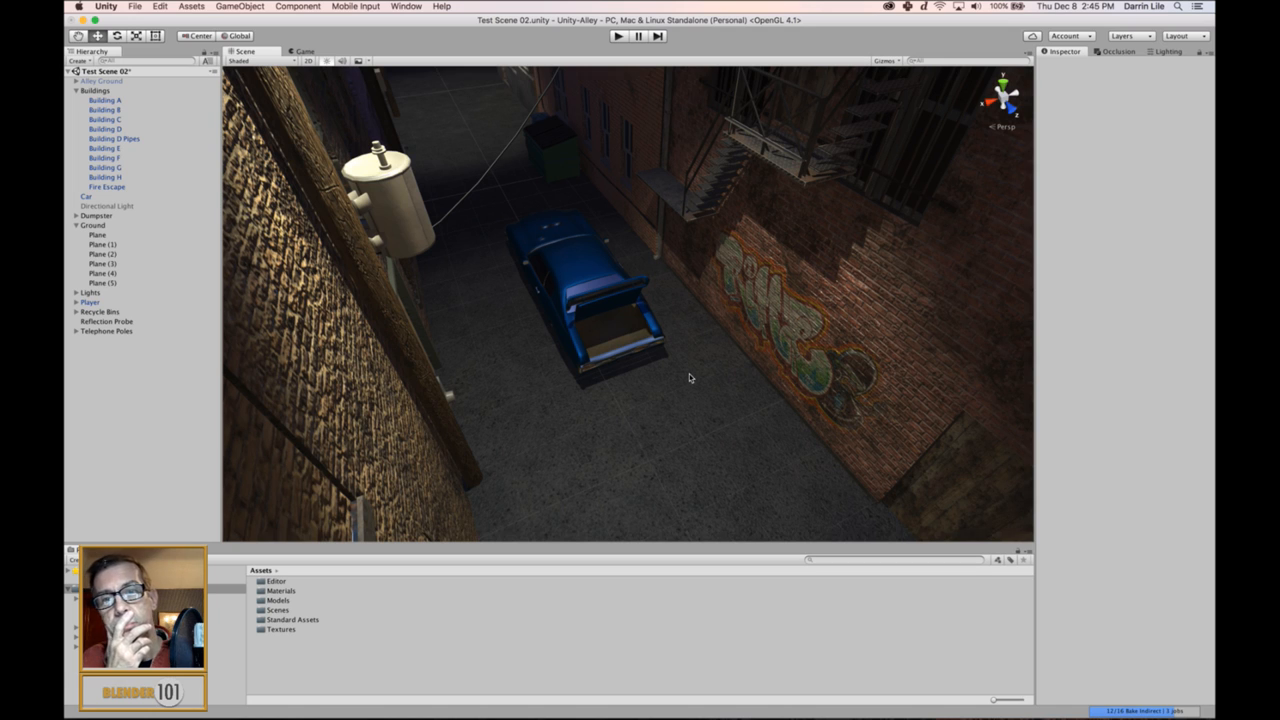
key(super+s)
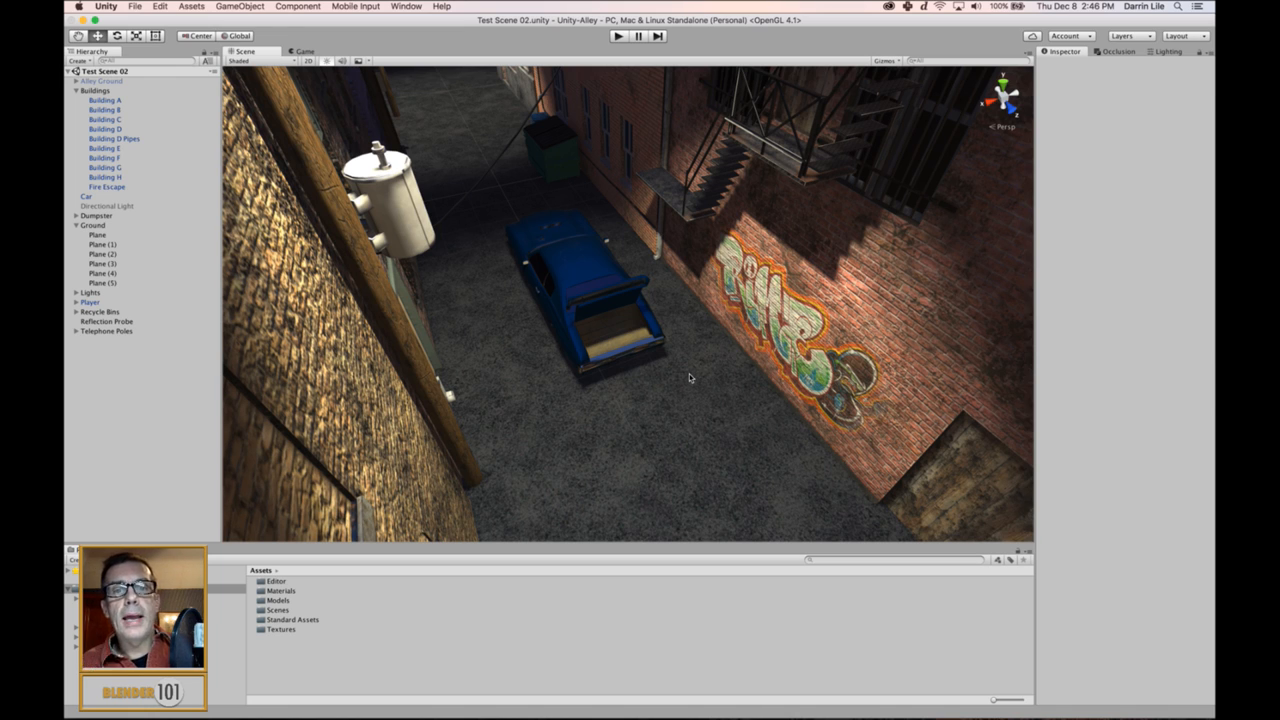
- Turn on the Skybox display in the Scene view and view the whole alley against it from afar
scroll(656, 317, down, 10)
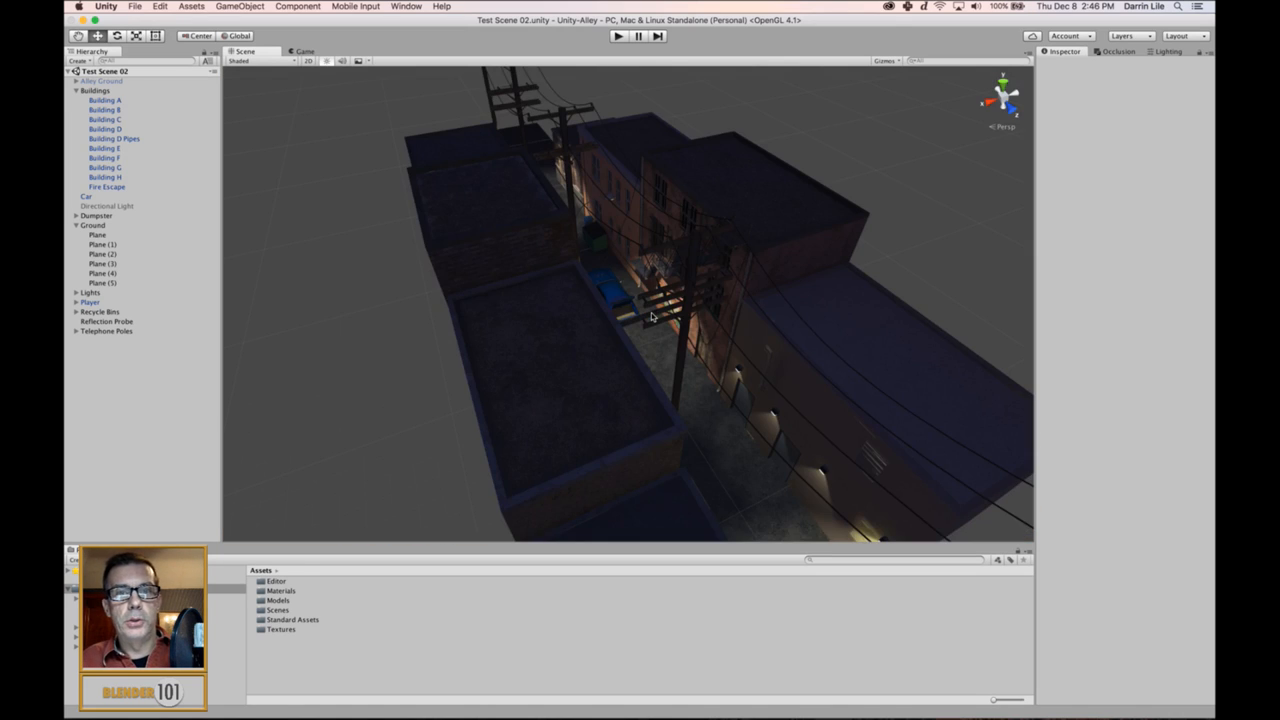
alt+drag(656, 317, 532, 308)
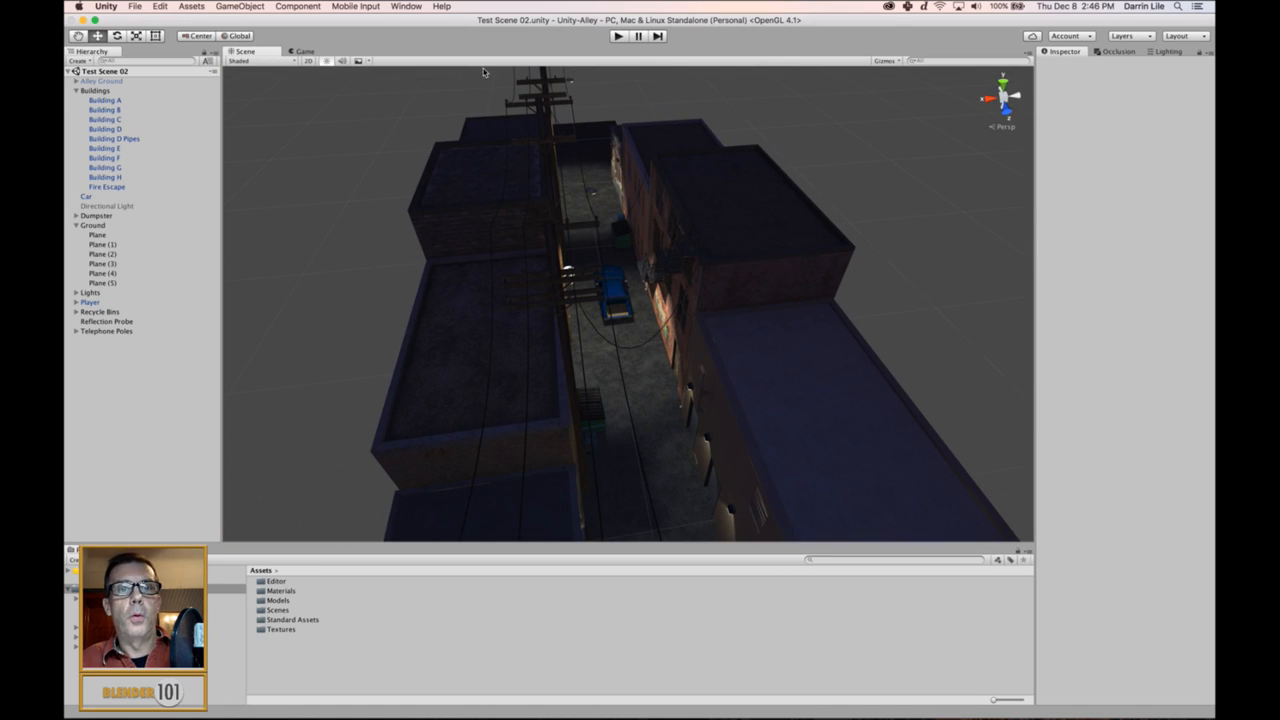
click(368, 61)
click(375, 71)
scroll(710, 252, down, 10)
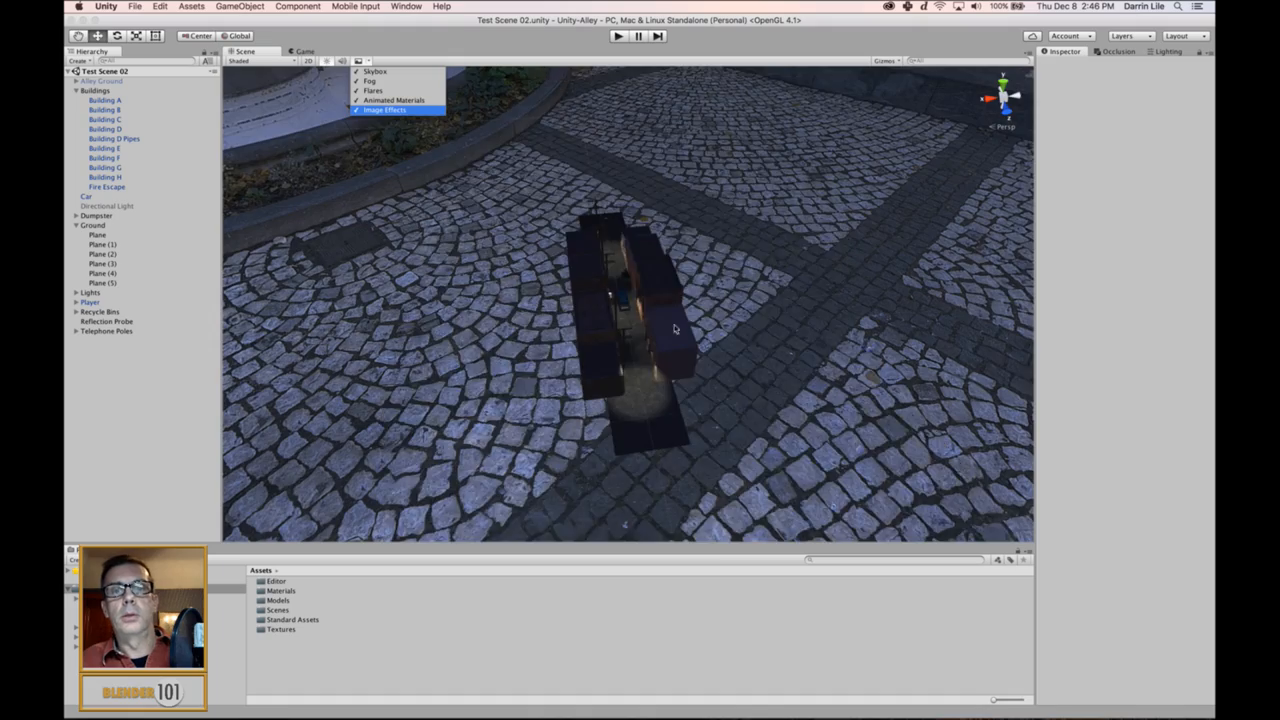
alt+drag(675, 328, 537, 322)
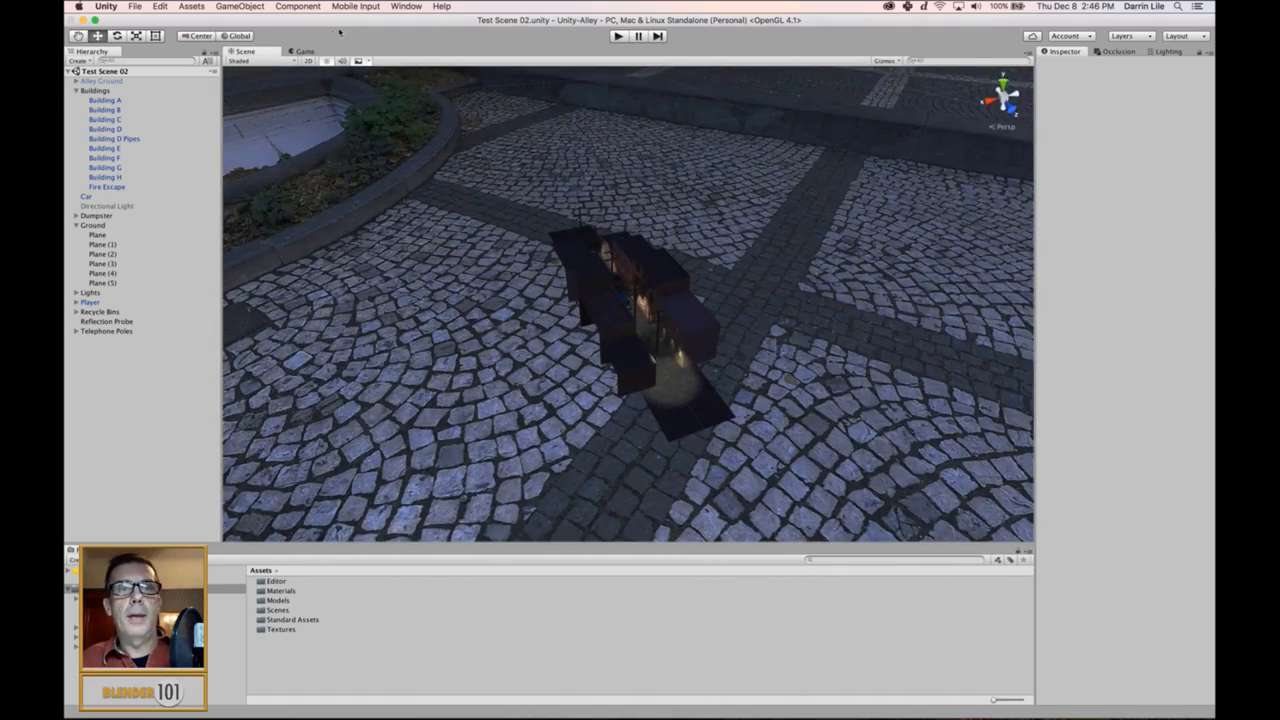
- Turn off the Skybox display in the Scene view and return to a close view of the alley
click(368, 61)
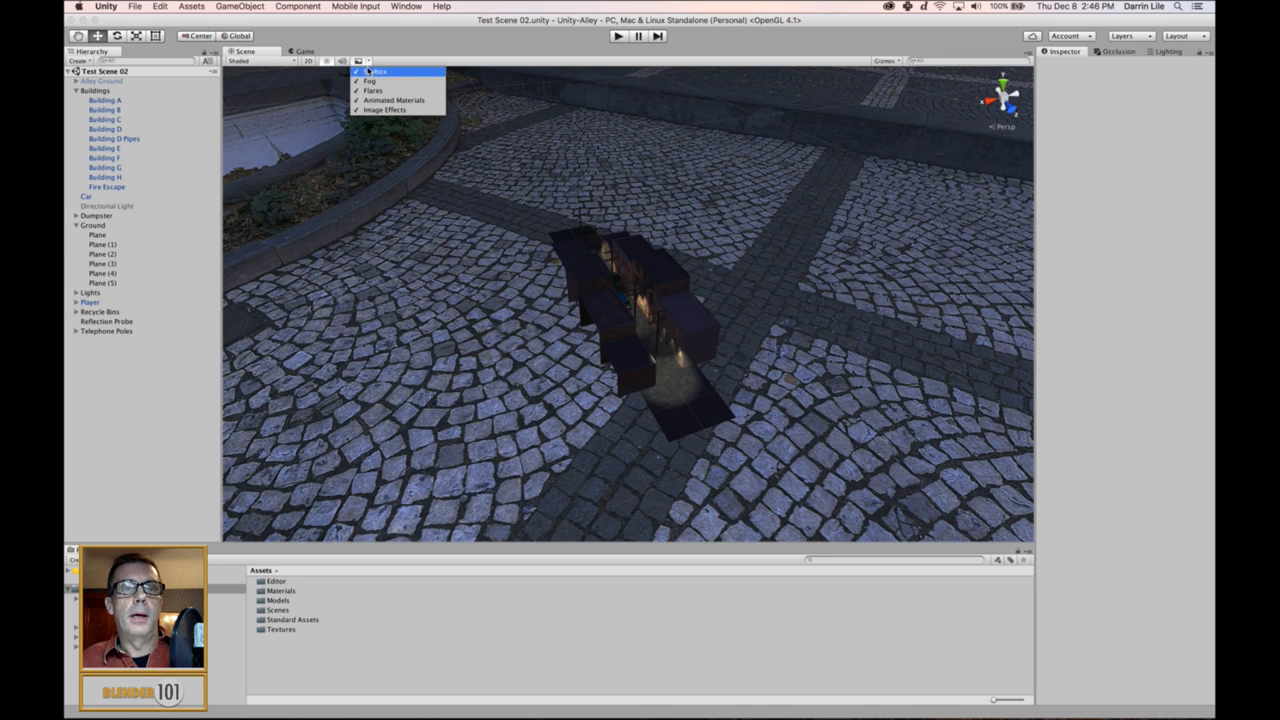
click(376, 71)
scroll(689, 233, up, 5)
scroll(689, 233, up, 10)
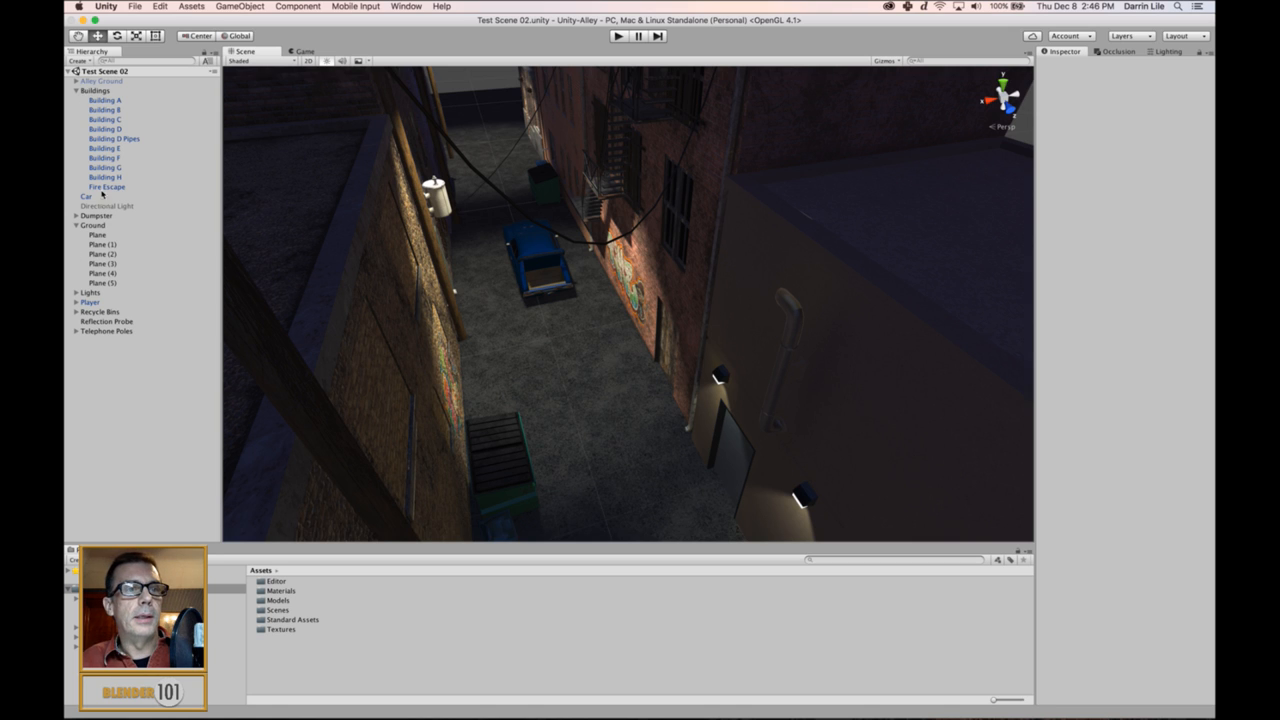
- Open the scene's lighting settings, locate the HDRI skybox material in the project, and review the Ambient Source options
click(1165, 51)
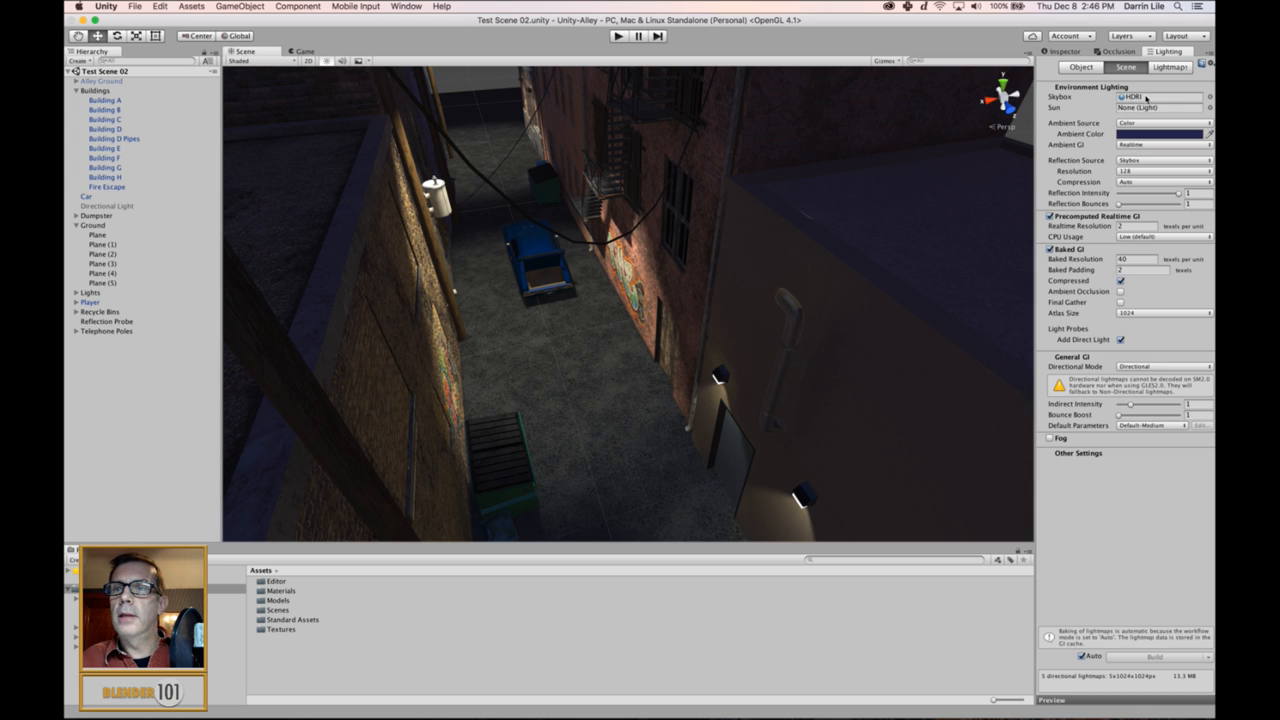
click(1146, 97)
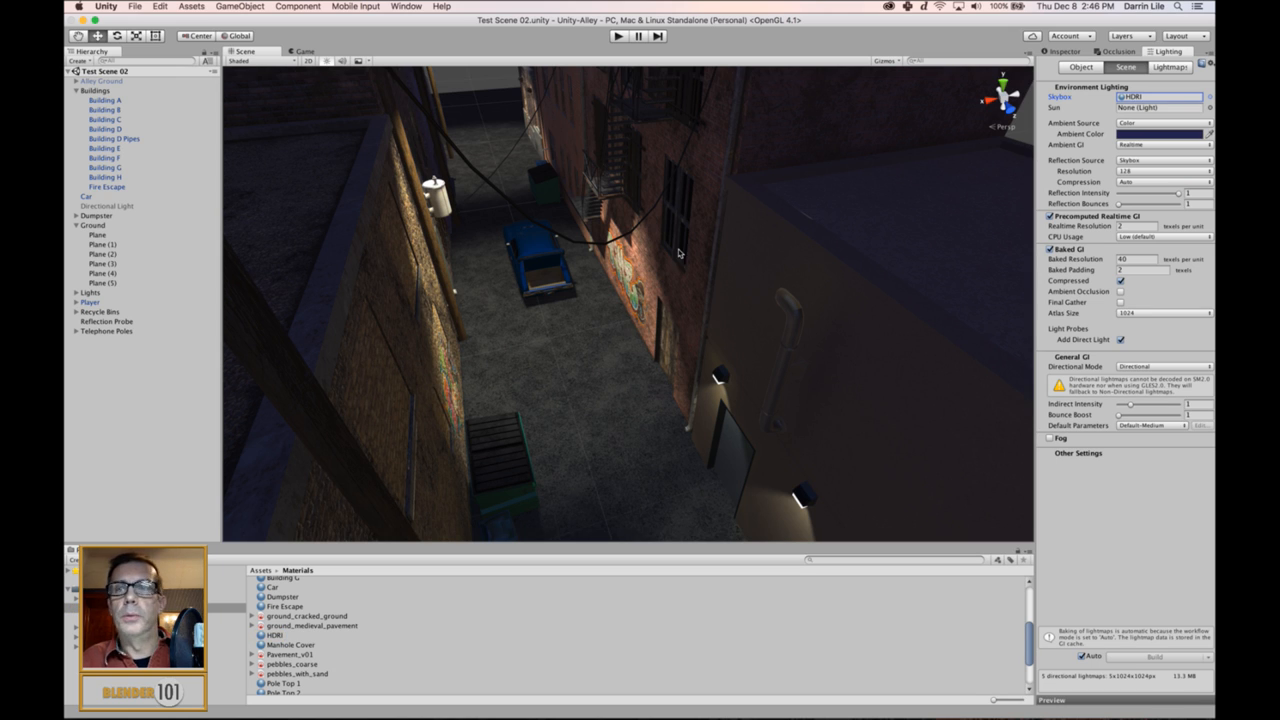
click(1149, 123)
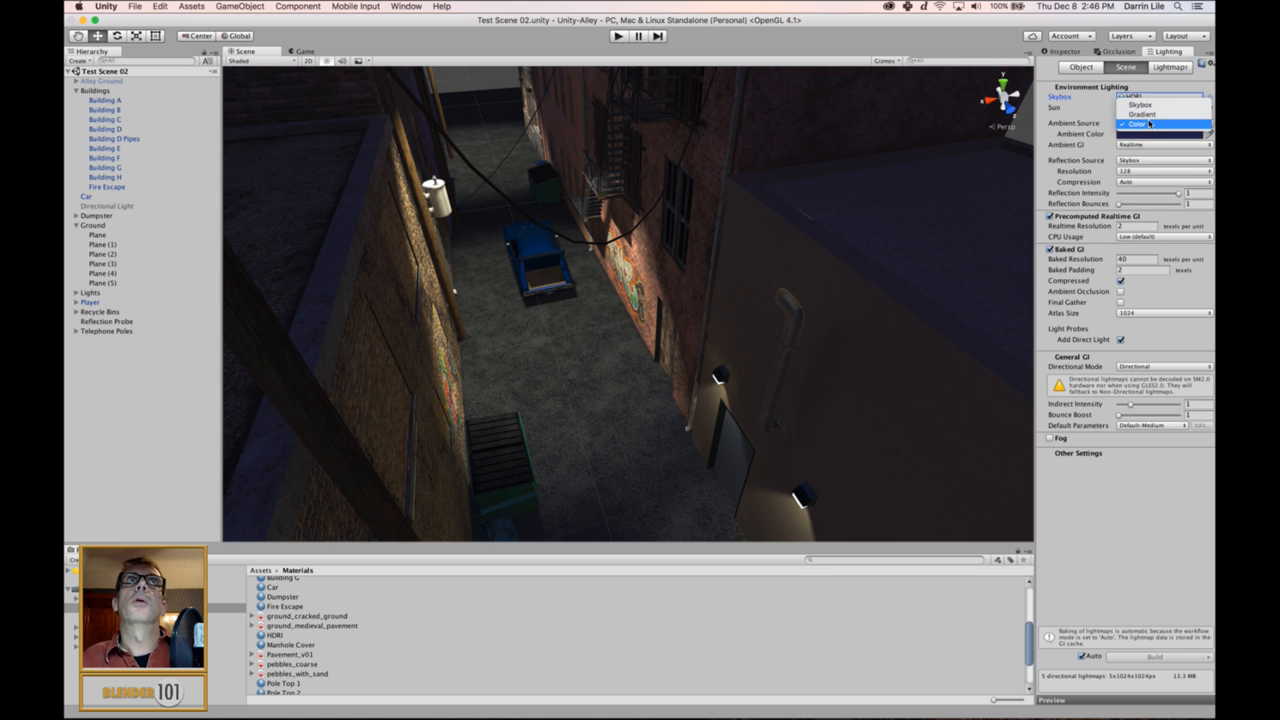
click(1066, 123)
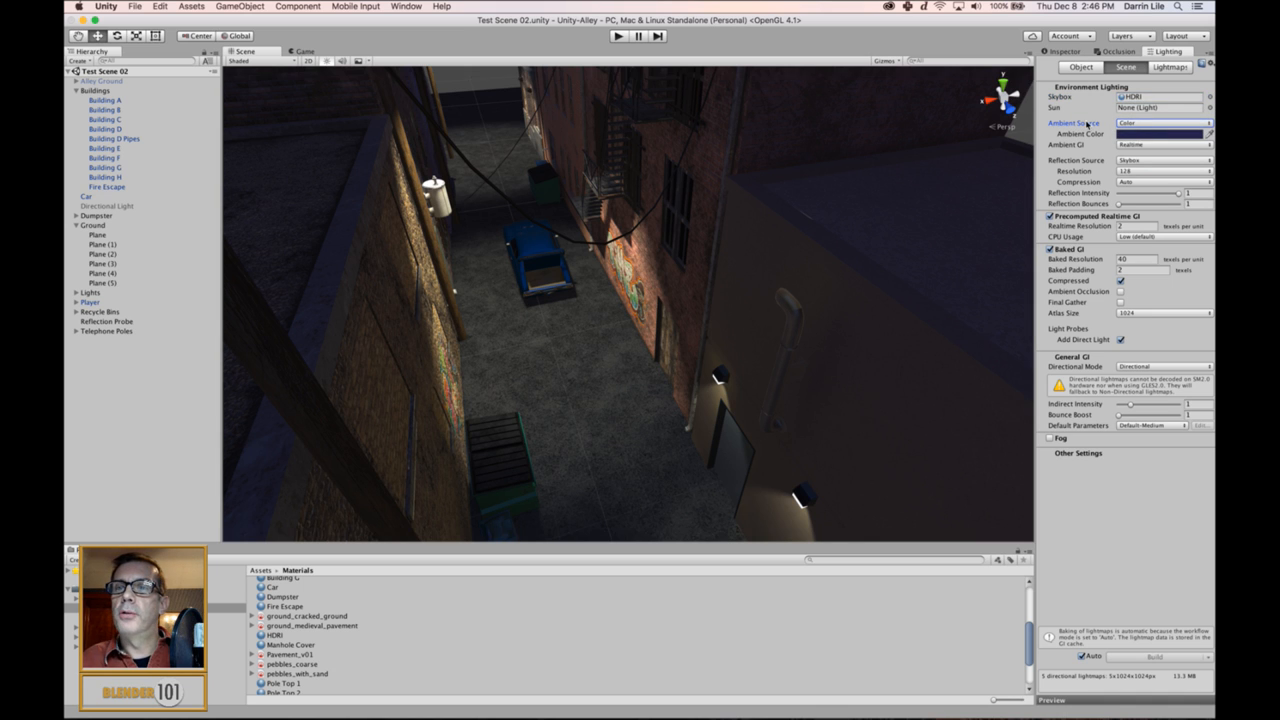
- Try Skybox as the Ambient Source on the alley and switch it back to Color
click(1139, 123)
click(1140, 104)
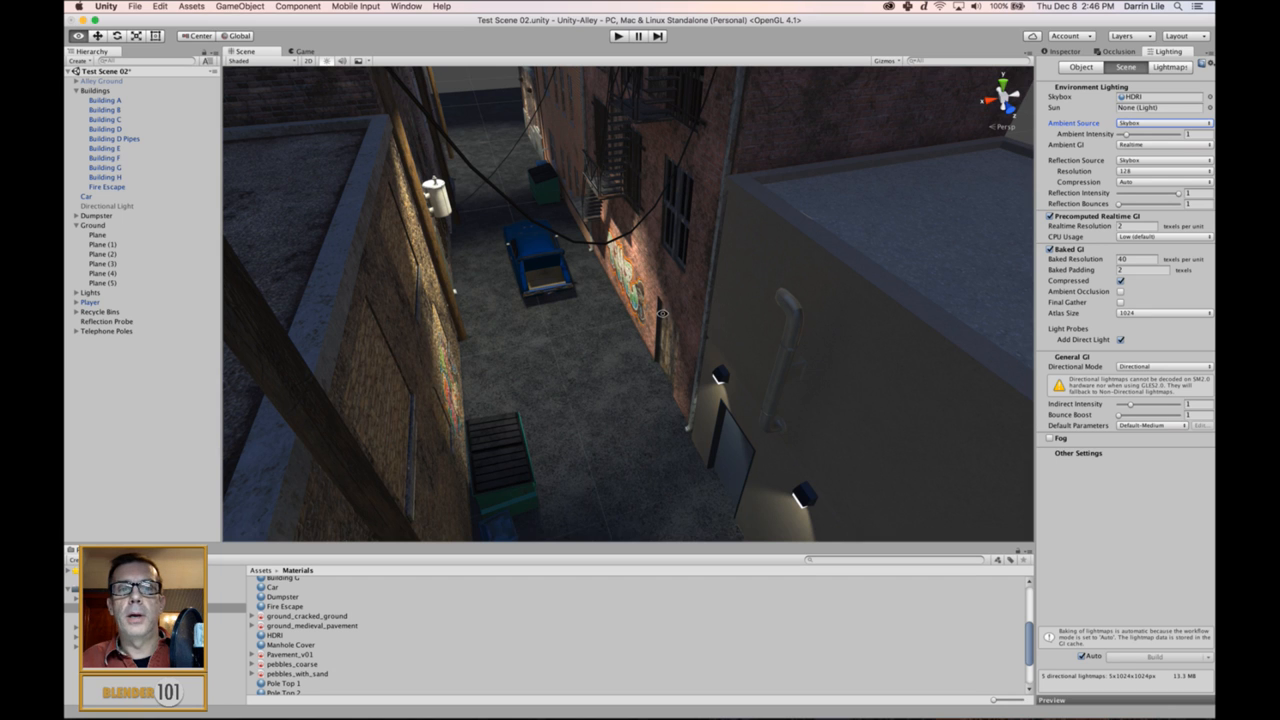
mouse_move(663, 313)
alt+mouse_down()
mouse_move(688, 289)
mouse_move(663, 301)
alt+mouse_up()
alt+drag(701, 190, 719, 192)
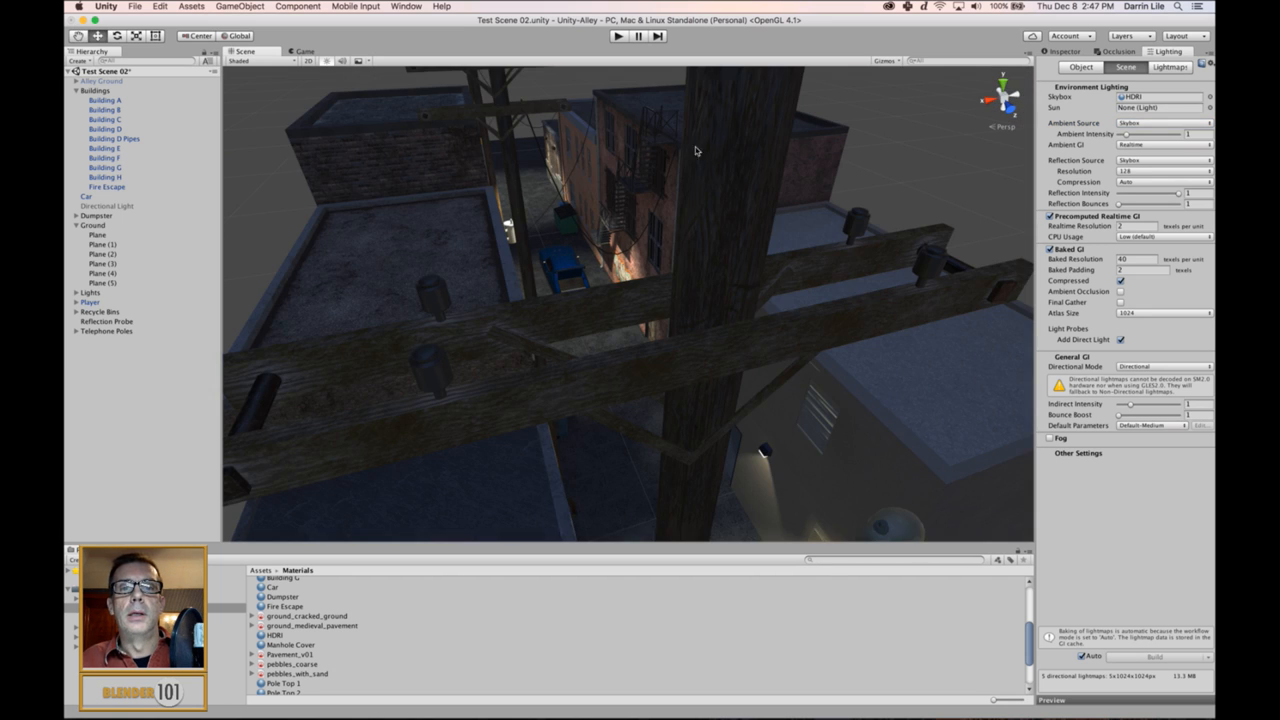
scroll(626, 281, up, 5)
alt+drag(626, 281, 607, 320)
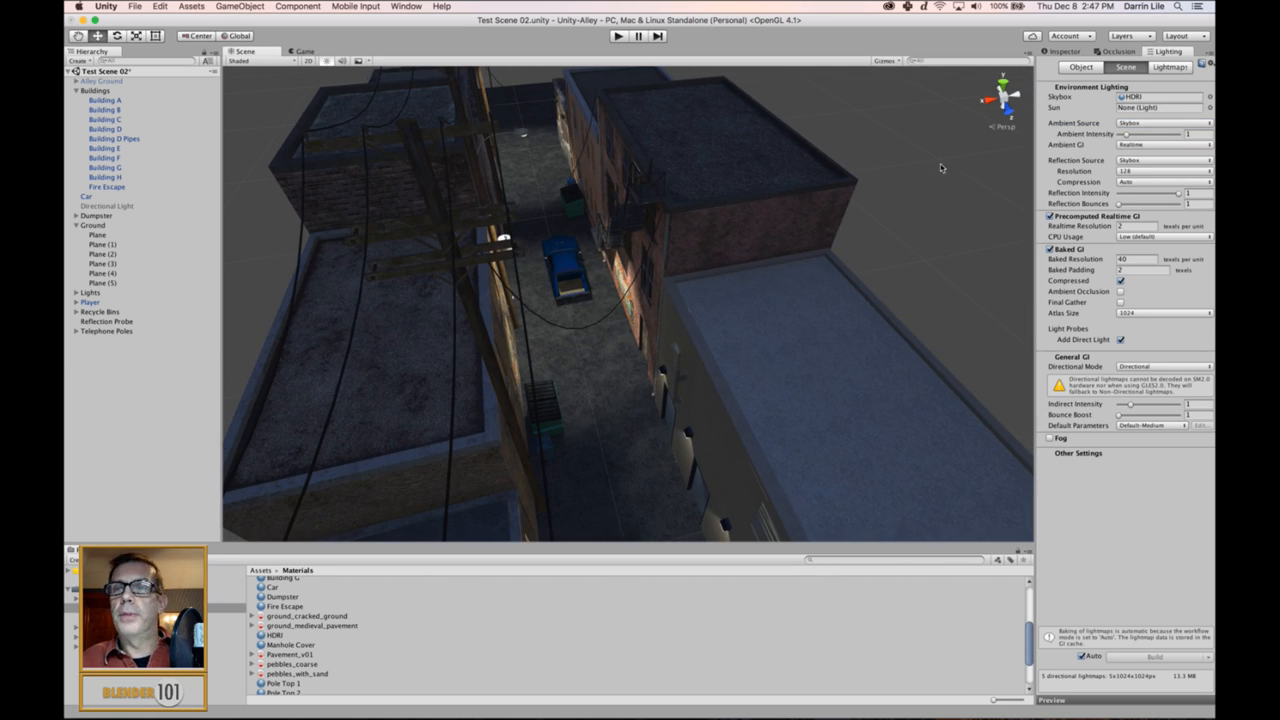
scroll(686, 231, up, 5)
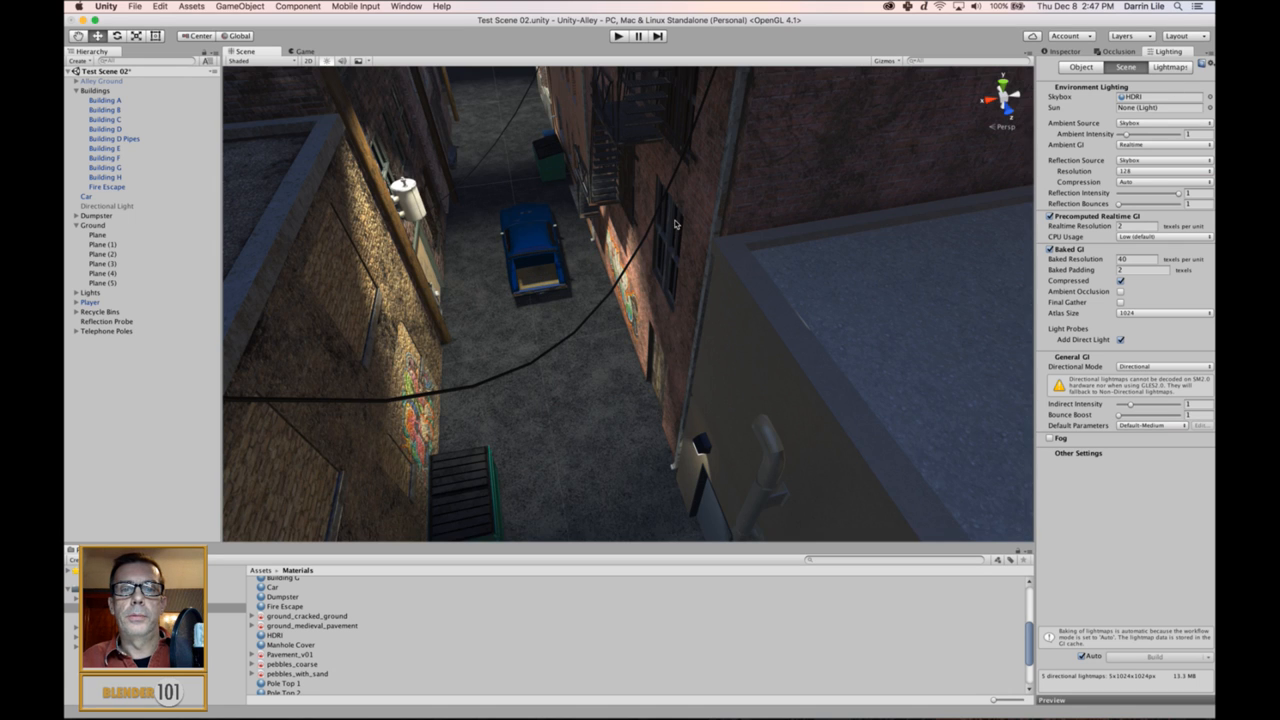
alt+drag(667, 227, 727, 200)
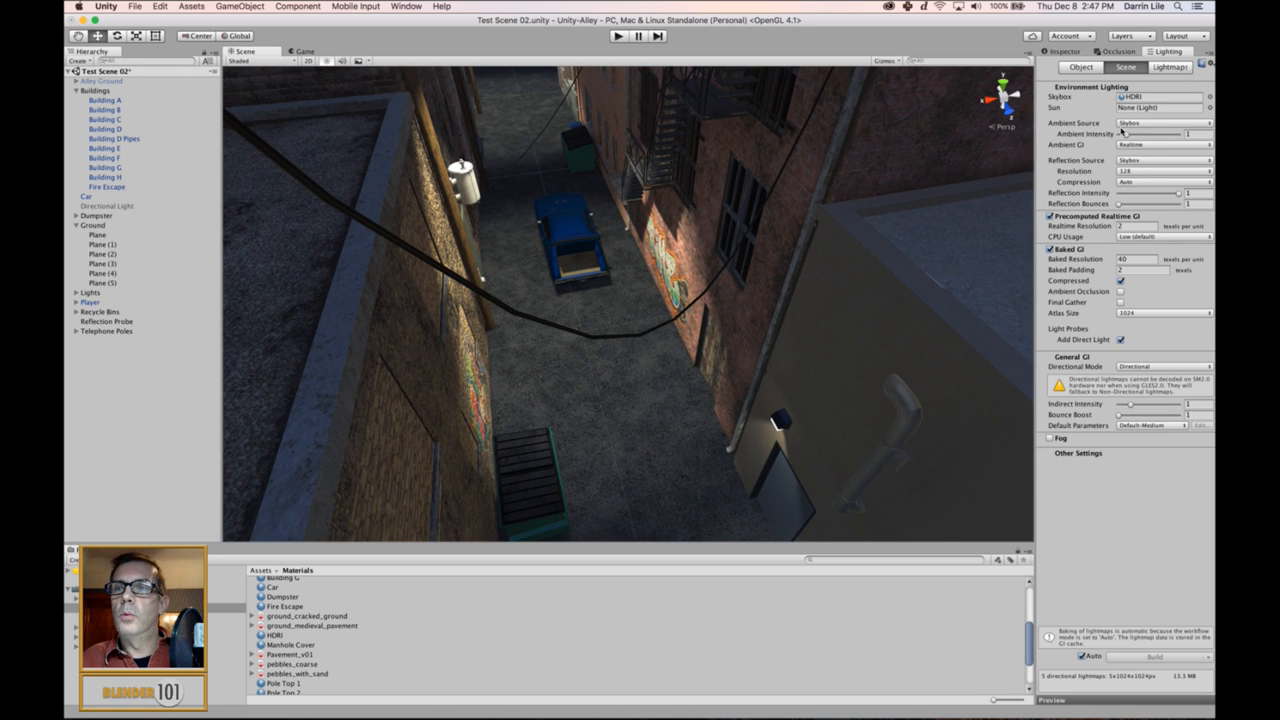
click(1140, 123)
click(1134, 145)
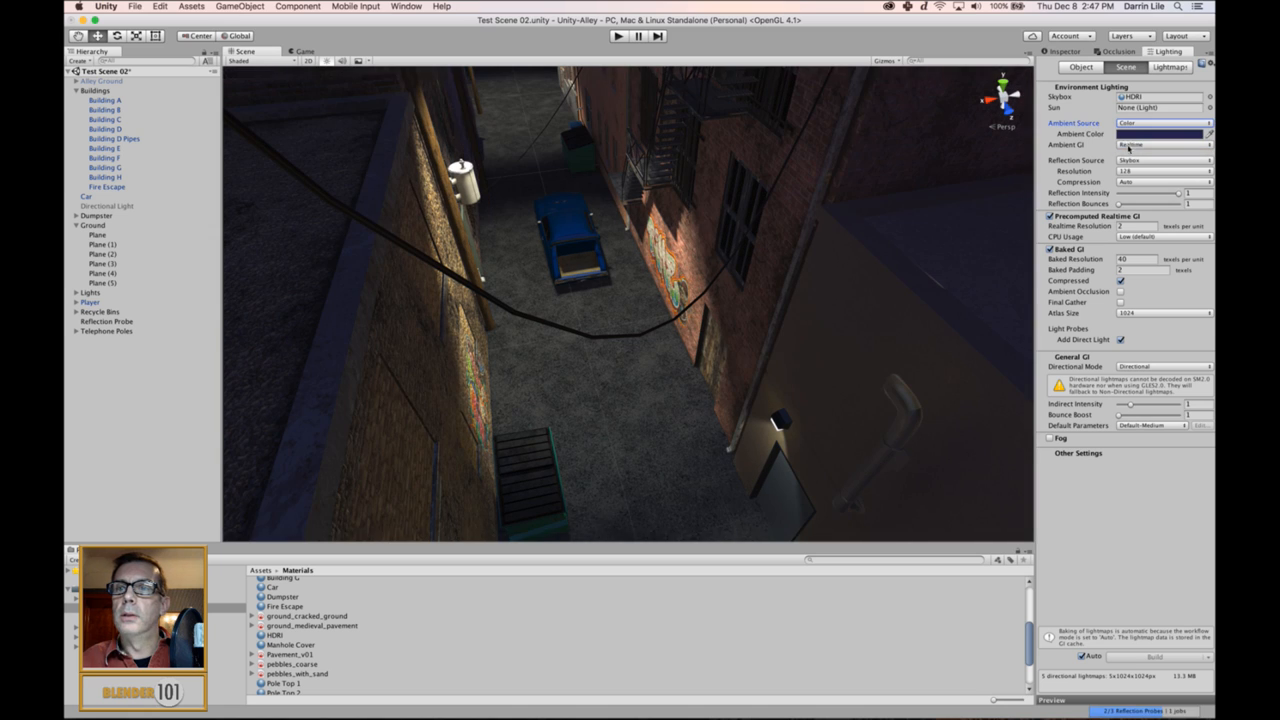
- Examine the blue car from above, from its front corner, and close up at the front wheel
mouse_move(737, 355)
alt+mouse_down()
mouse_move(726, 383)
mouse_move(725, 360)
alt+mouse_up()
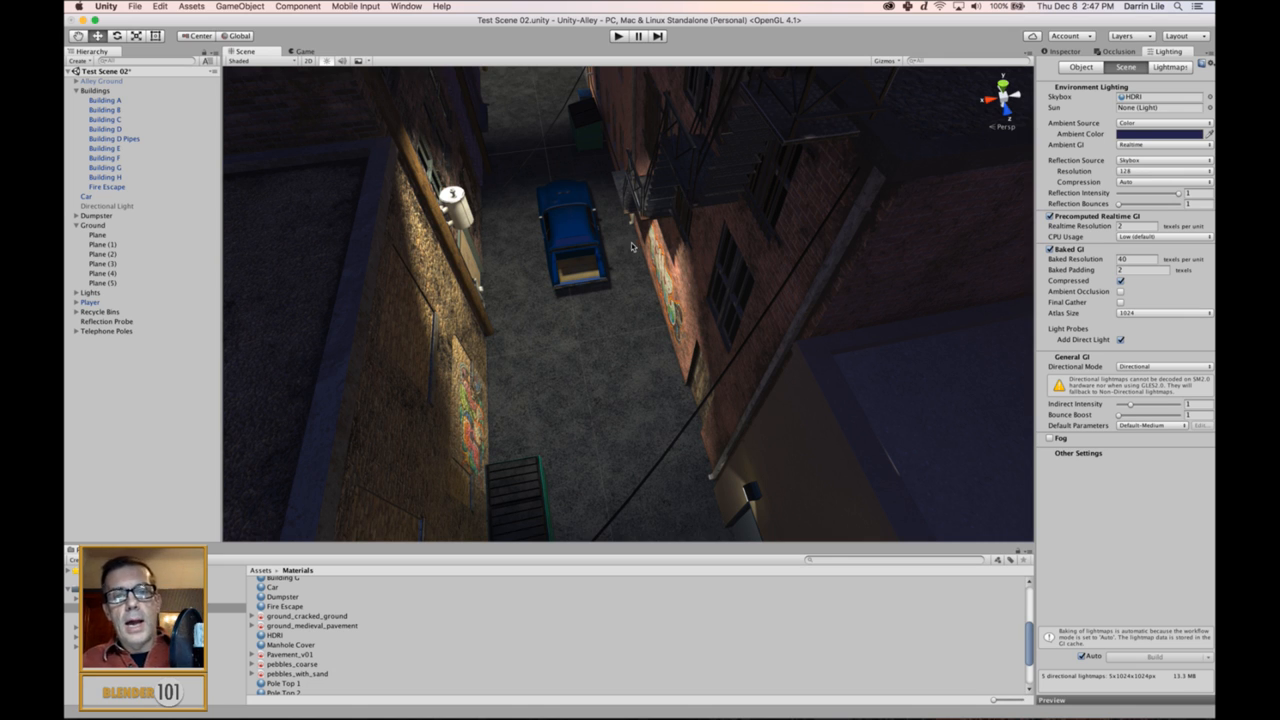
scroll(568, 279, down, 3)
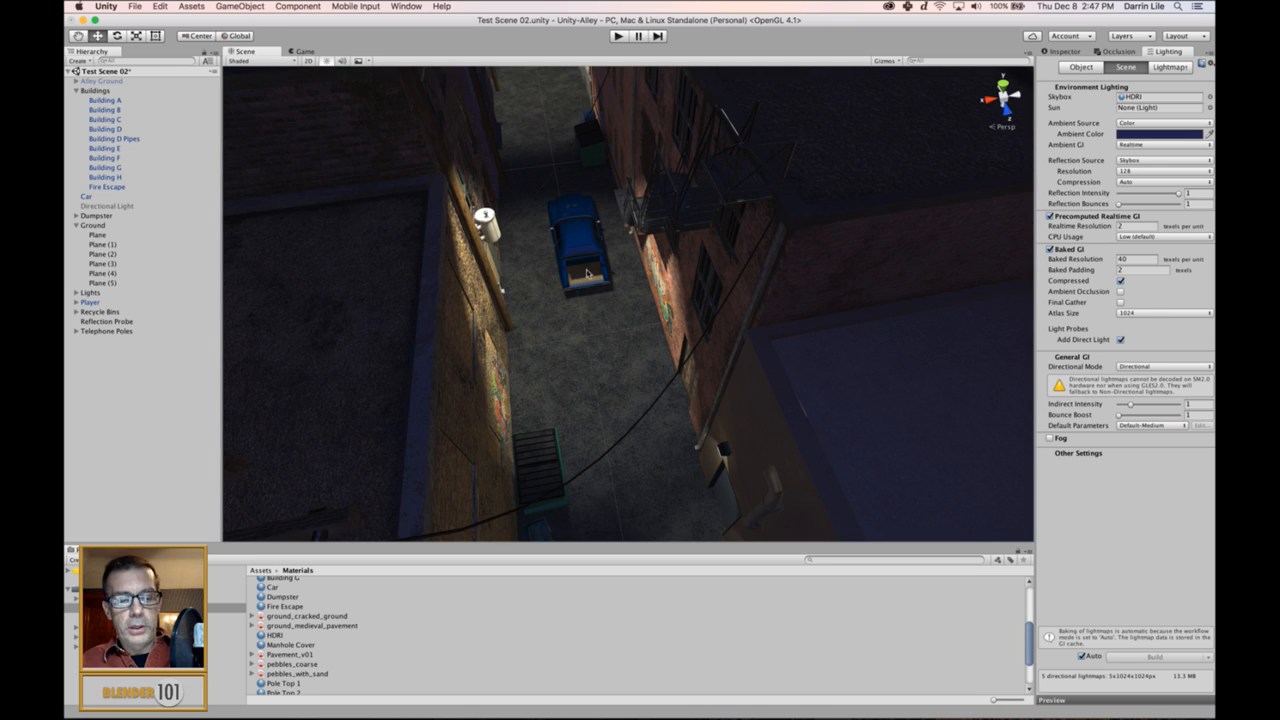
alt+drag(580, 274, 1104, 237)
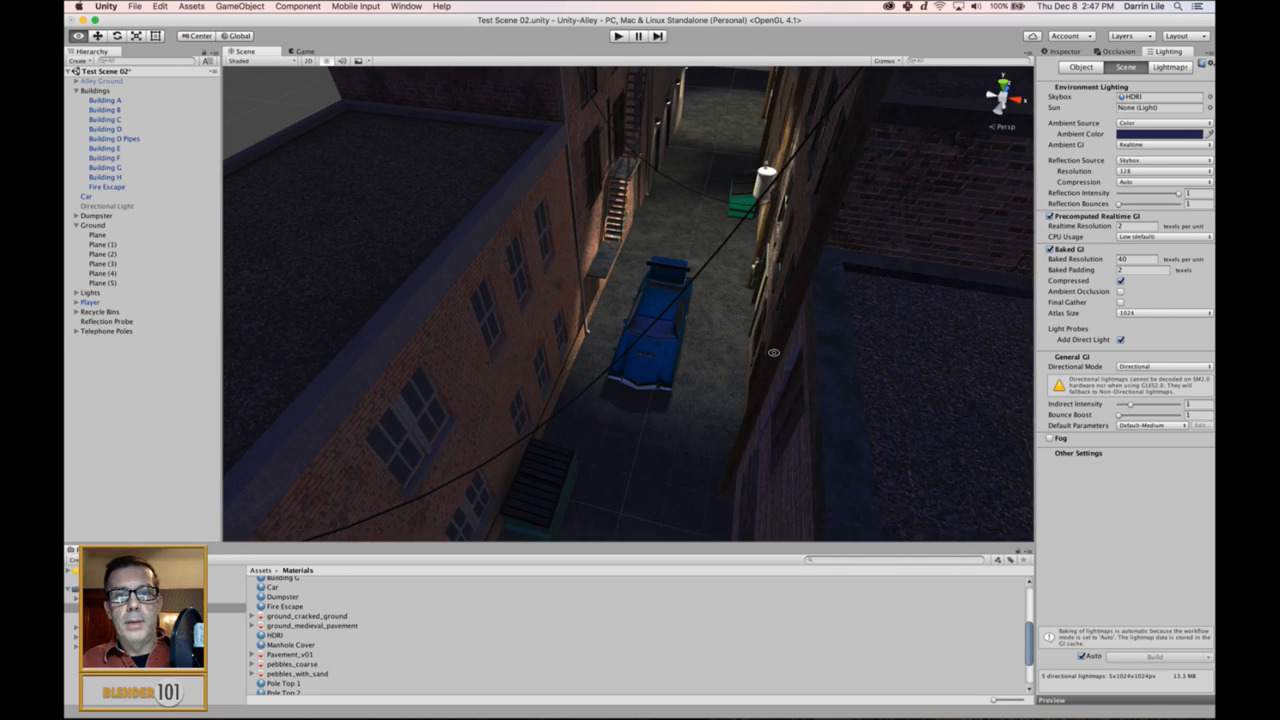
scroll(711, 362, up, 5)
alt+drag(720, 378, 647, 308)
scroll(655, 285, up, 3)
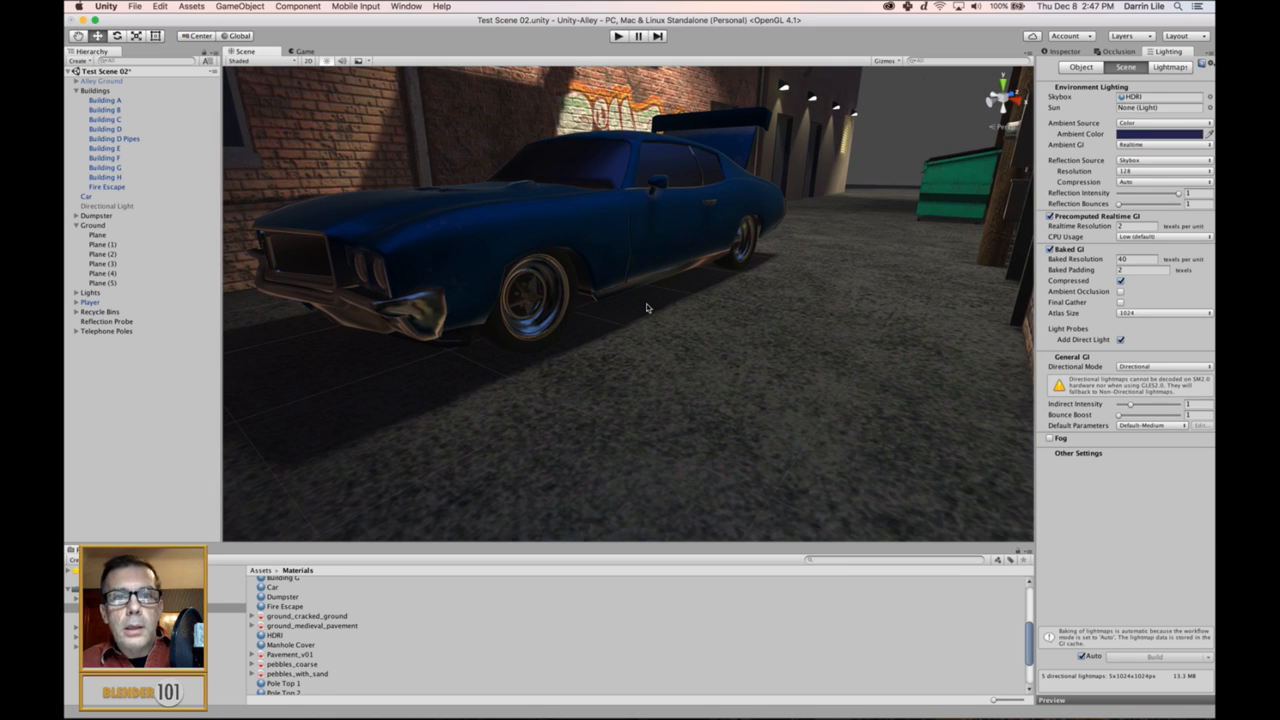
scroll(640, 310, up, 8)
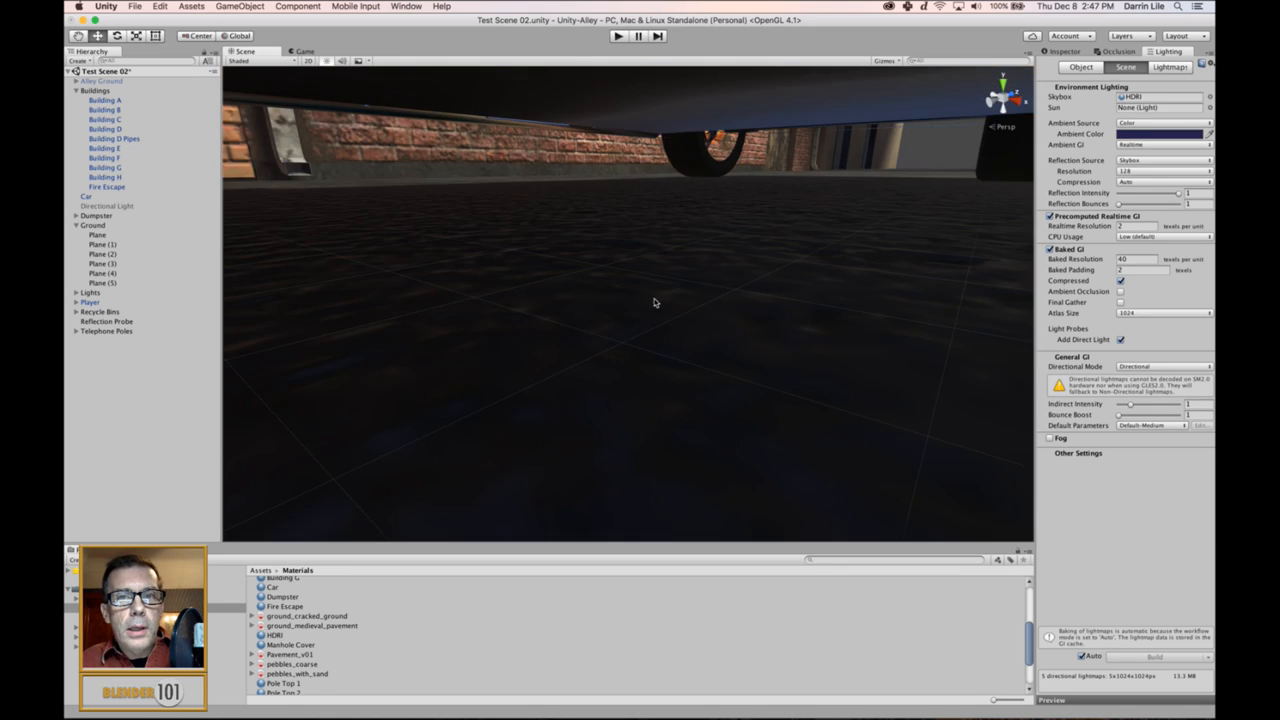
scroll(652, 298, down, 2)
scroll(673, 318, down, 3)
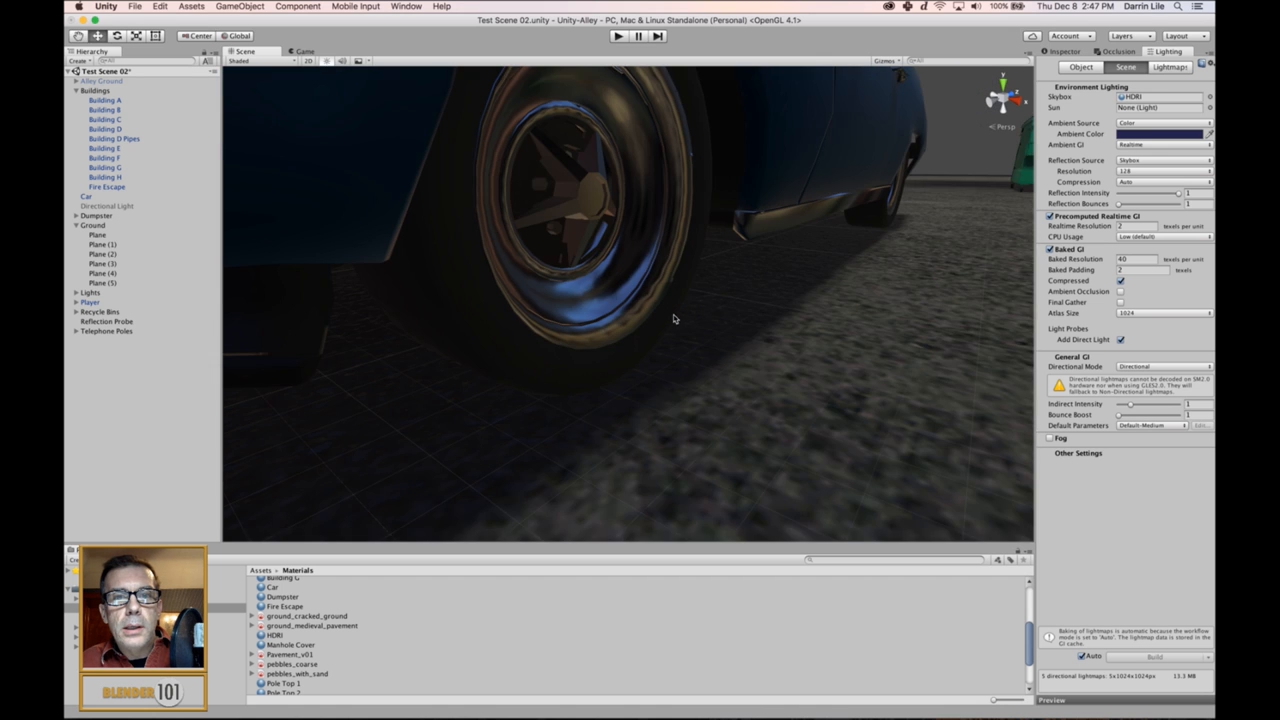
alt+drag(673, 318, 706, 356)
- Examine the car's front end, its open trunk, and the graffiti on the brick wall beside it
scroll(652, 322, down, 10)
scroll(706, 356, up, 3)
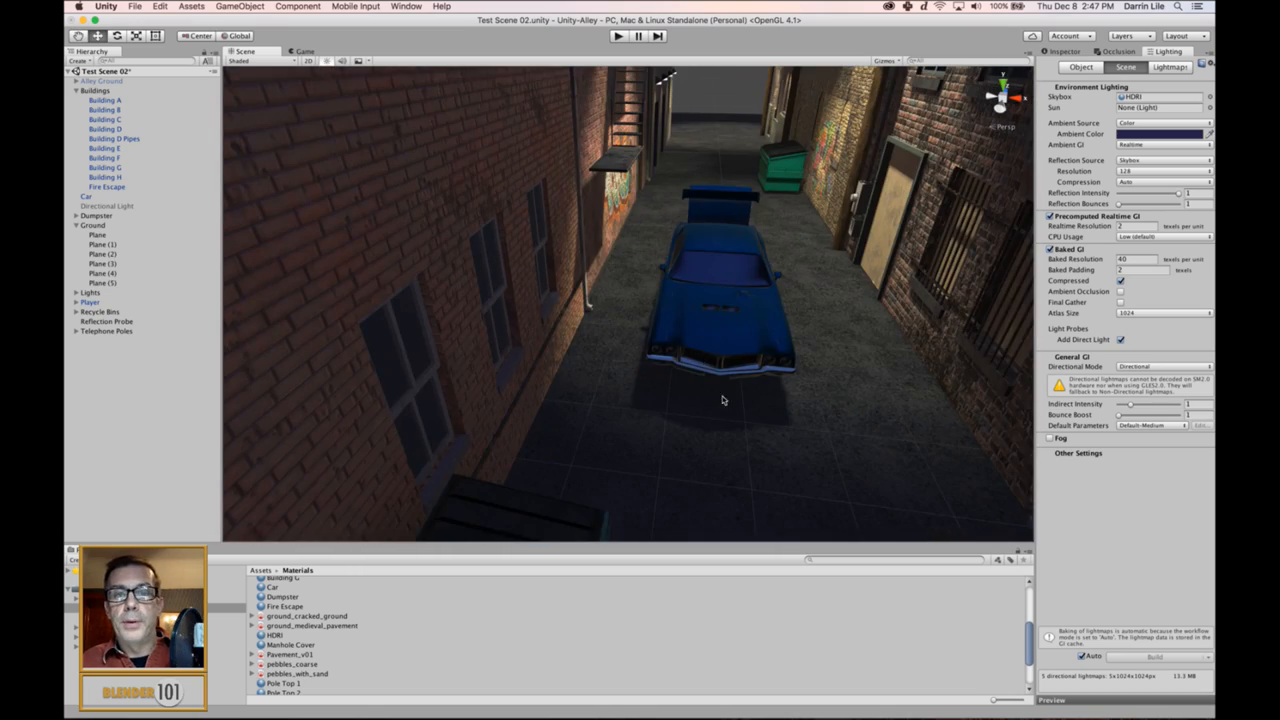
alt+drag(737, 424, 723, 380)
scroll(728, 362, up, 5)
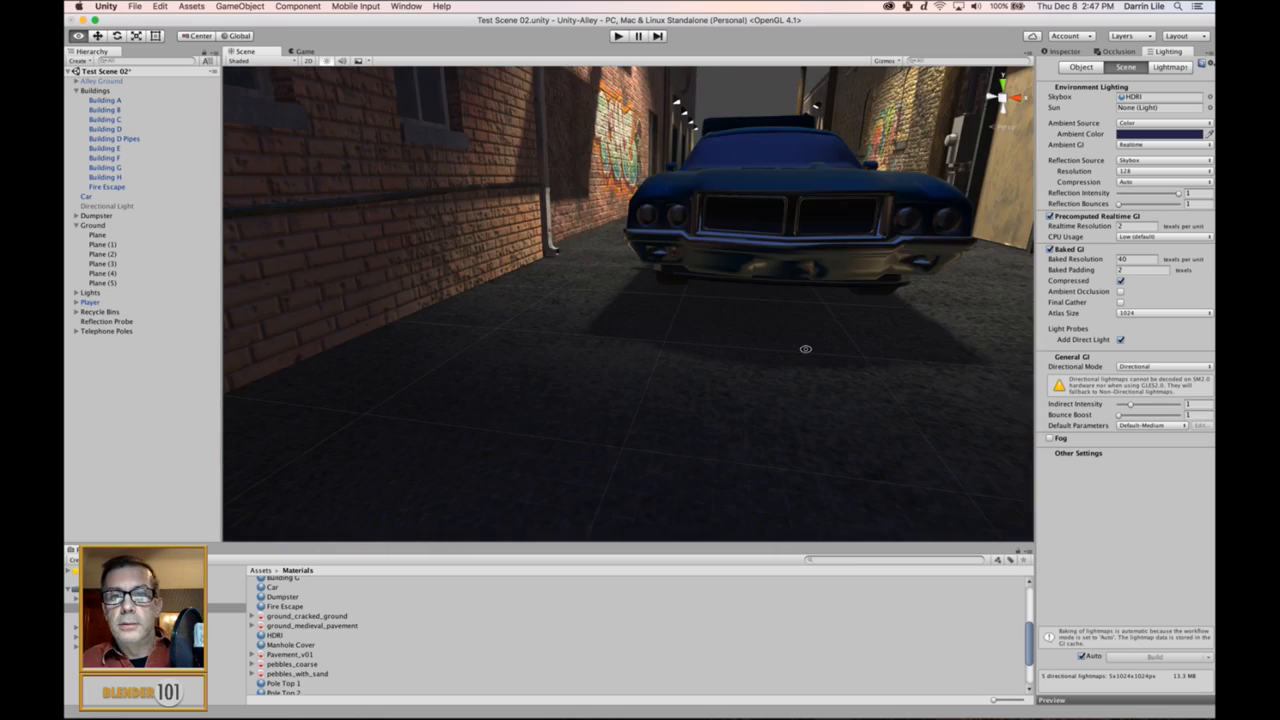
alt+drag(805, 348, 420, 460)
scroll(343, 478, up, 5)
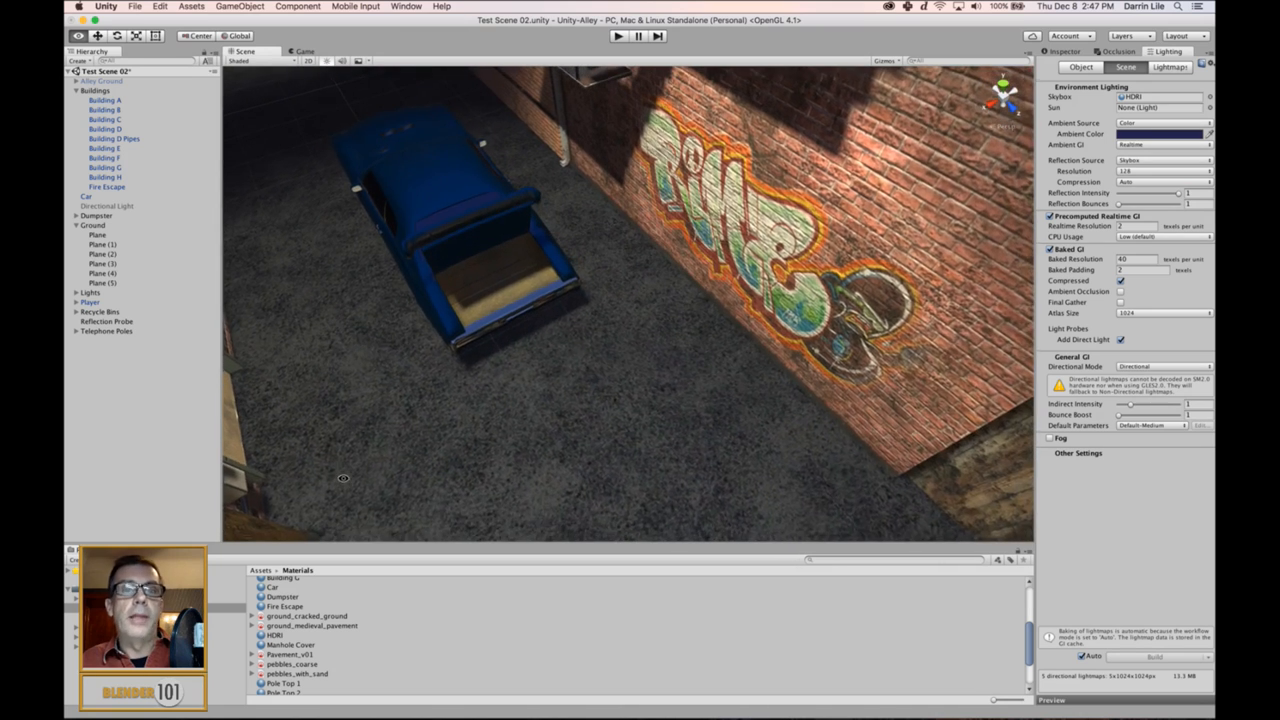
scroll(506, 382, down, 3)
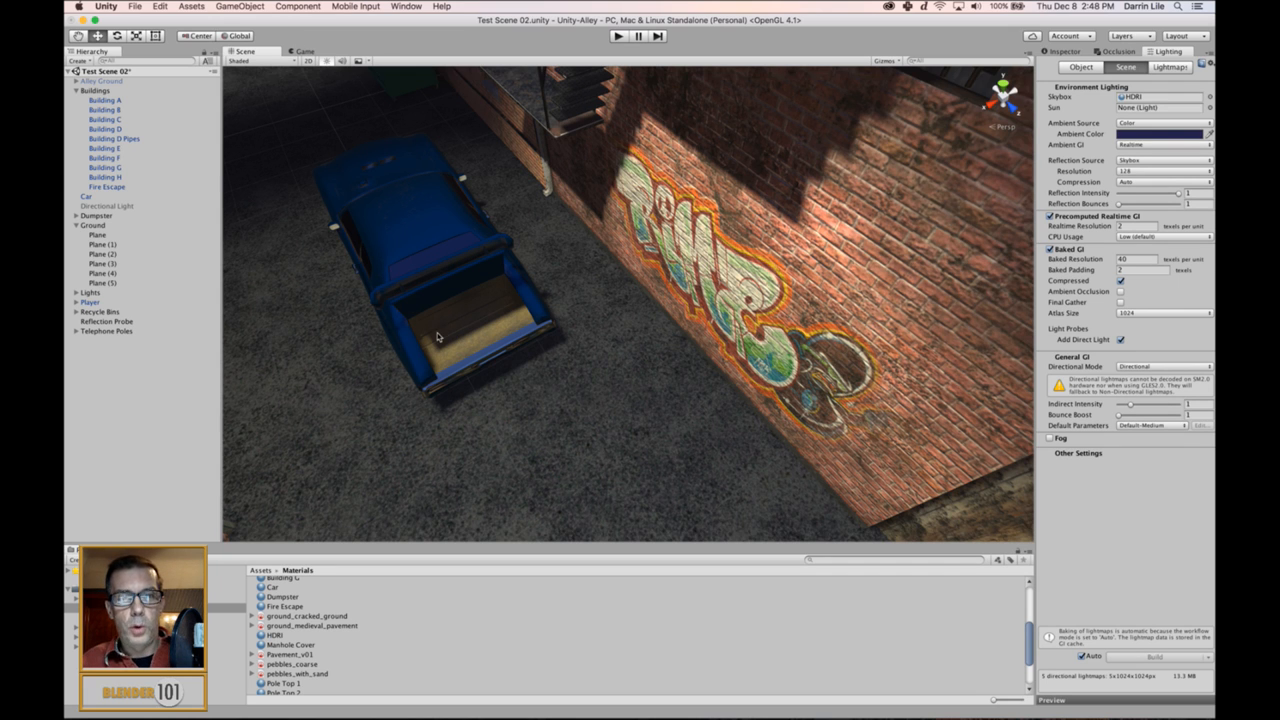
- Examine the graffiti wall beside the green dumpster, and select Building A to view its components
scroll(500, 360, down, 3)
scroll(580, 378, down, 2)
alt+drag(607, 380, 300, 486)
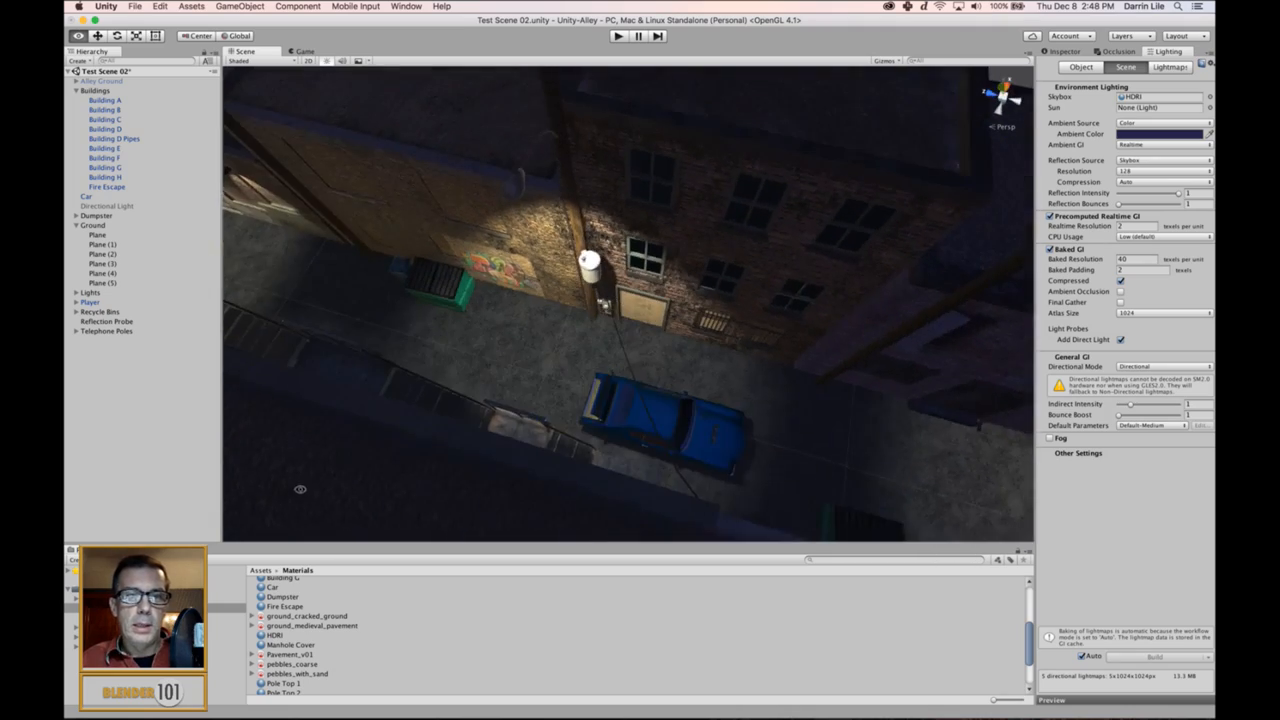
scroll(300, 486, up, 3)
alt+drag(600, 345, 634, 356)
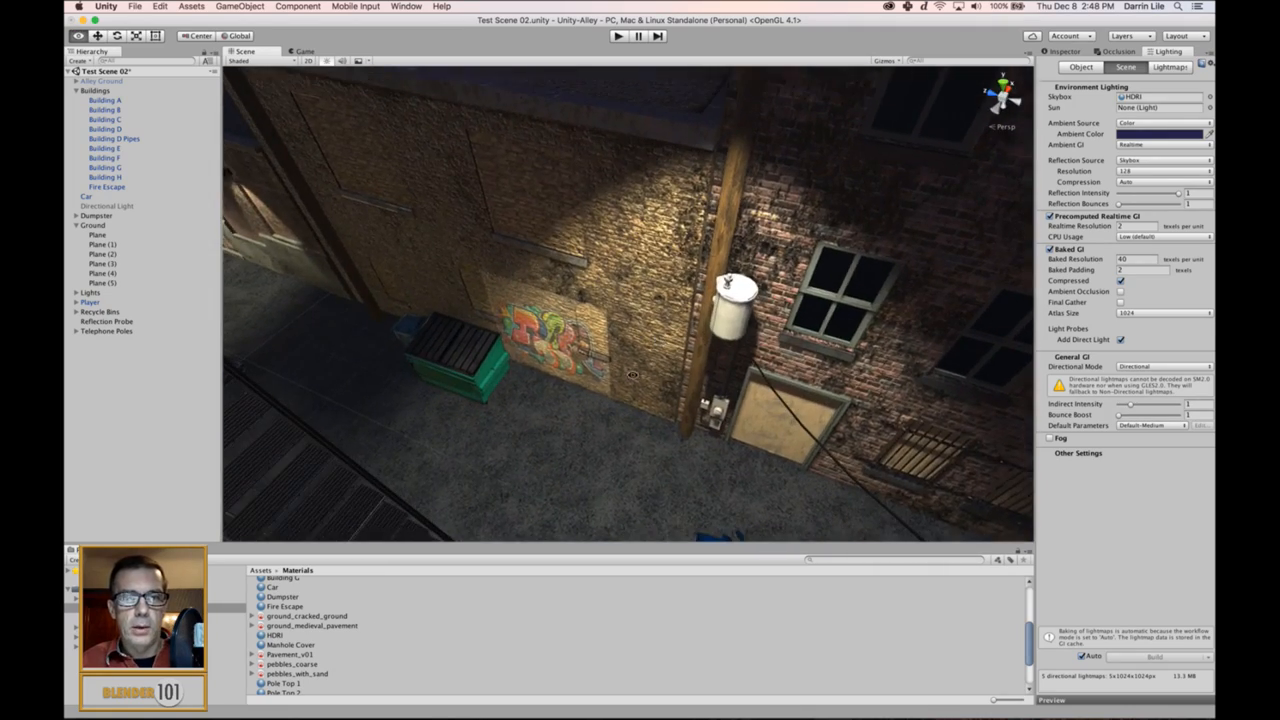
scroll(634, 356, up, 4)
alt+drag(611, 401, 758, 302)
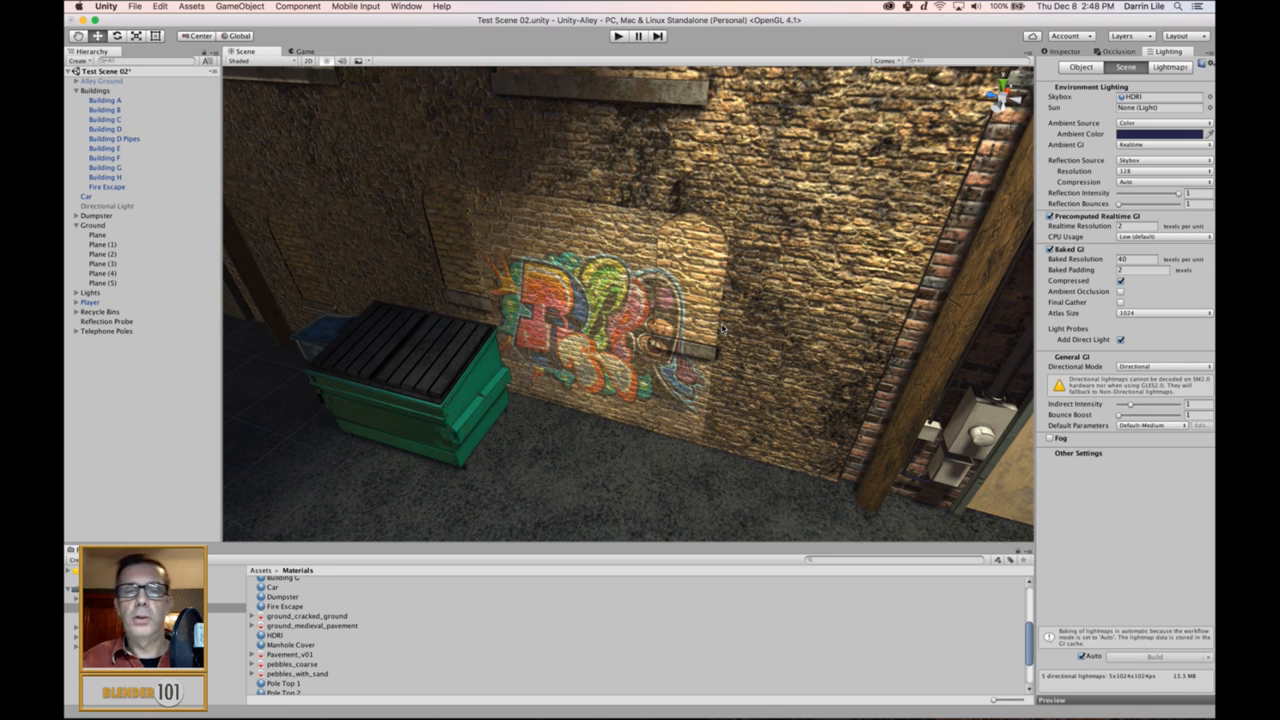
click(872, 187)
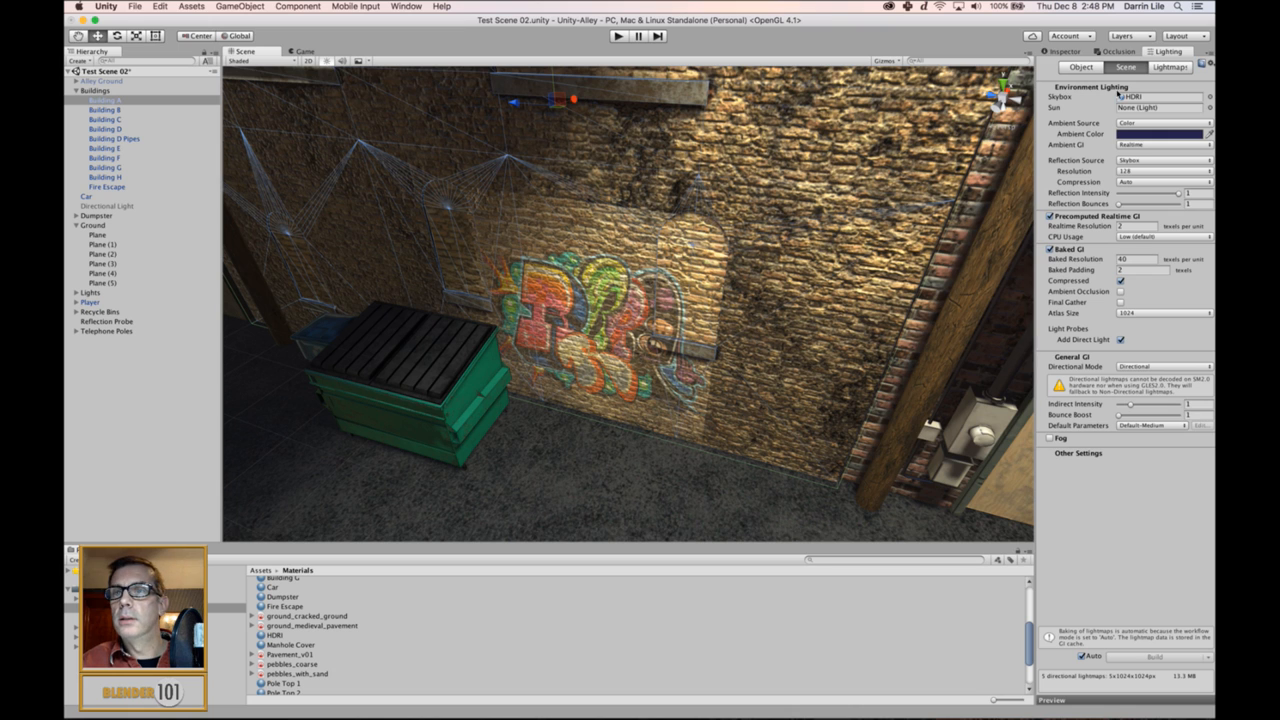
click(1066, 51)
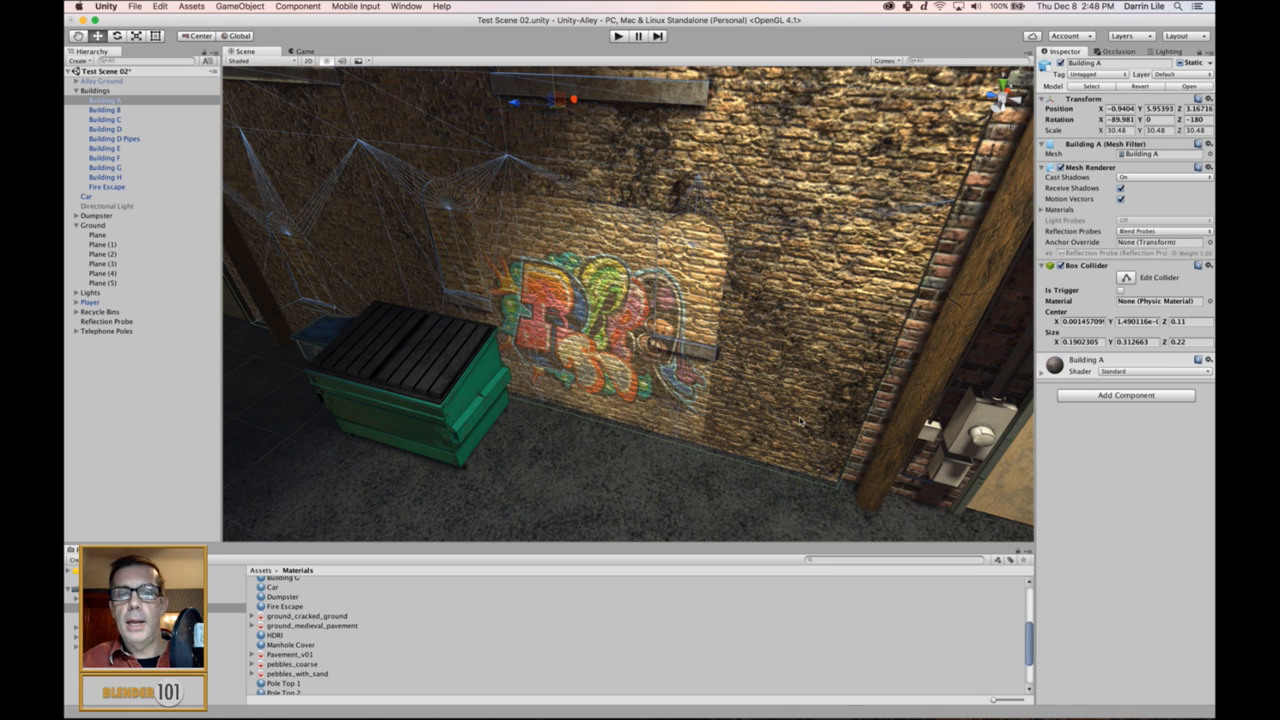
- Switch to Substance Painter and open the project file Building A.spp
click(680, 707)
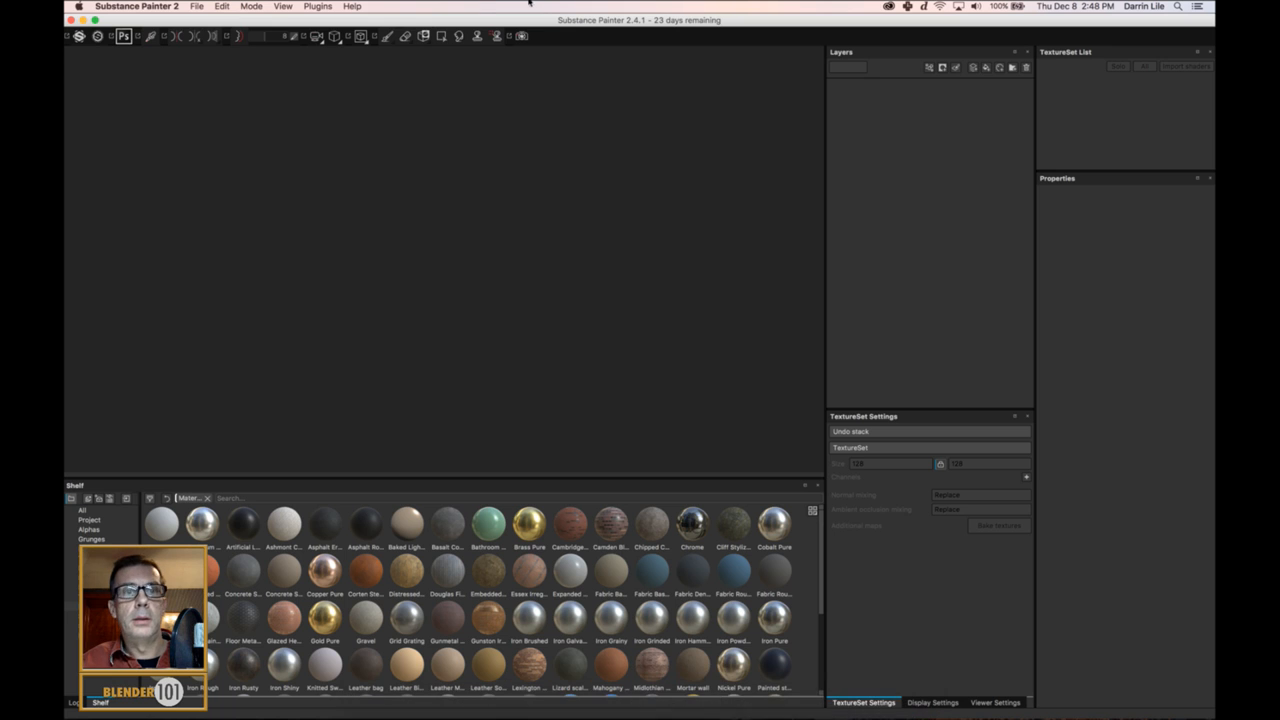
click(198, 7)
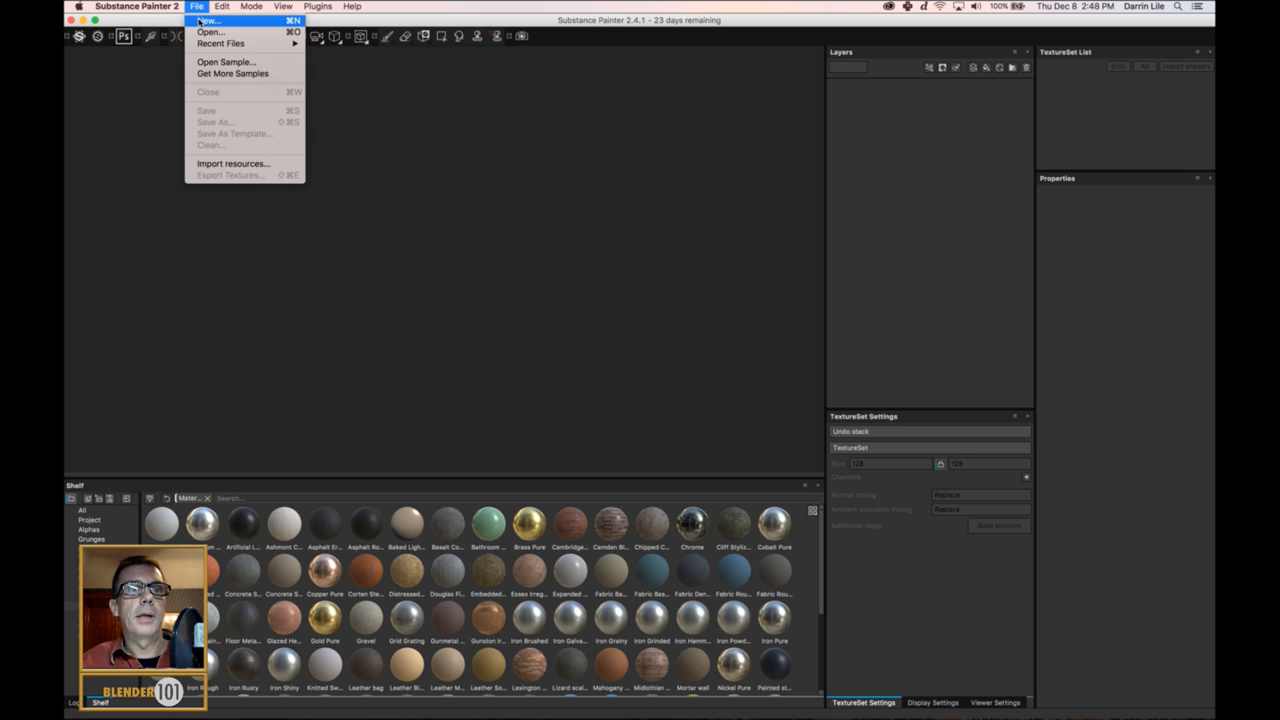
click(199, 32)
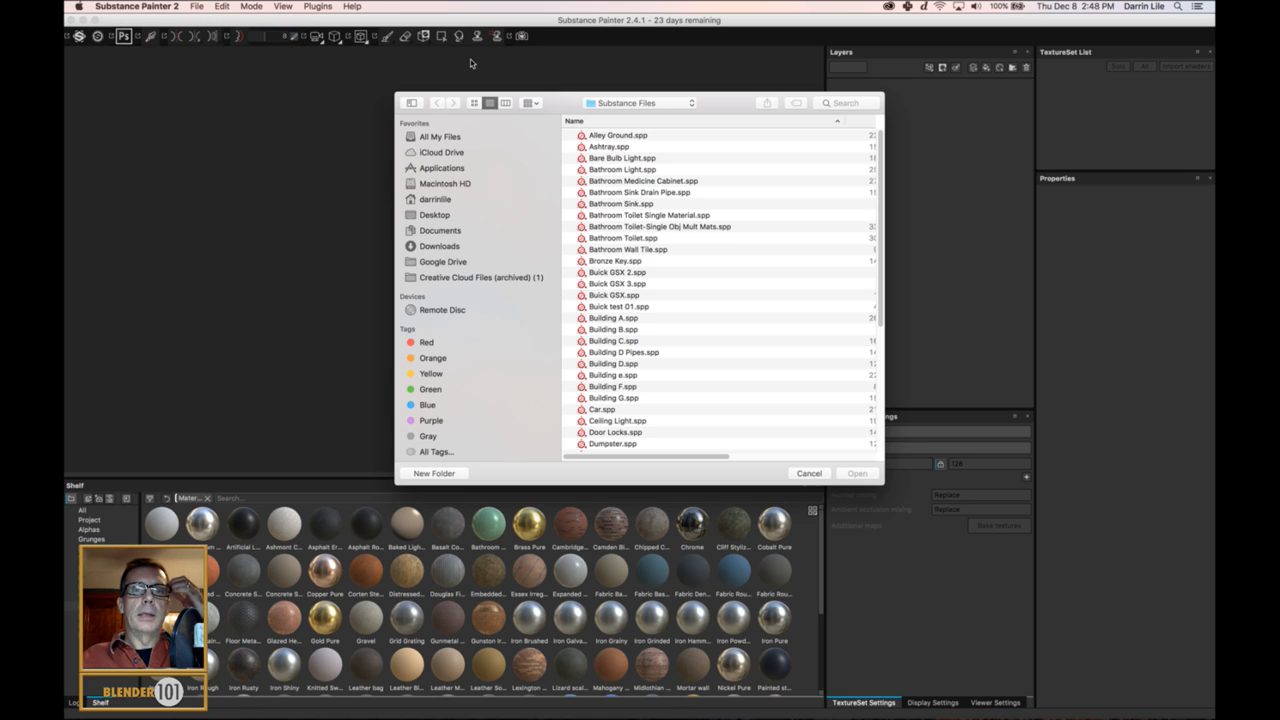
click(619, 318)
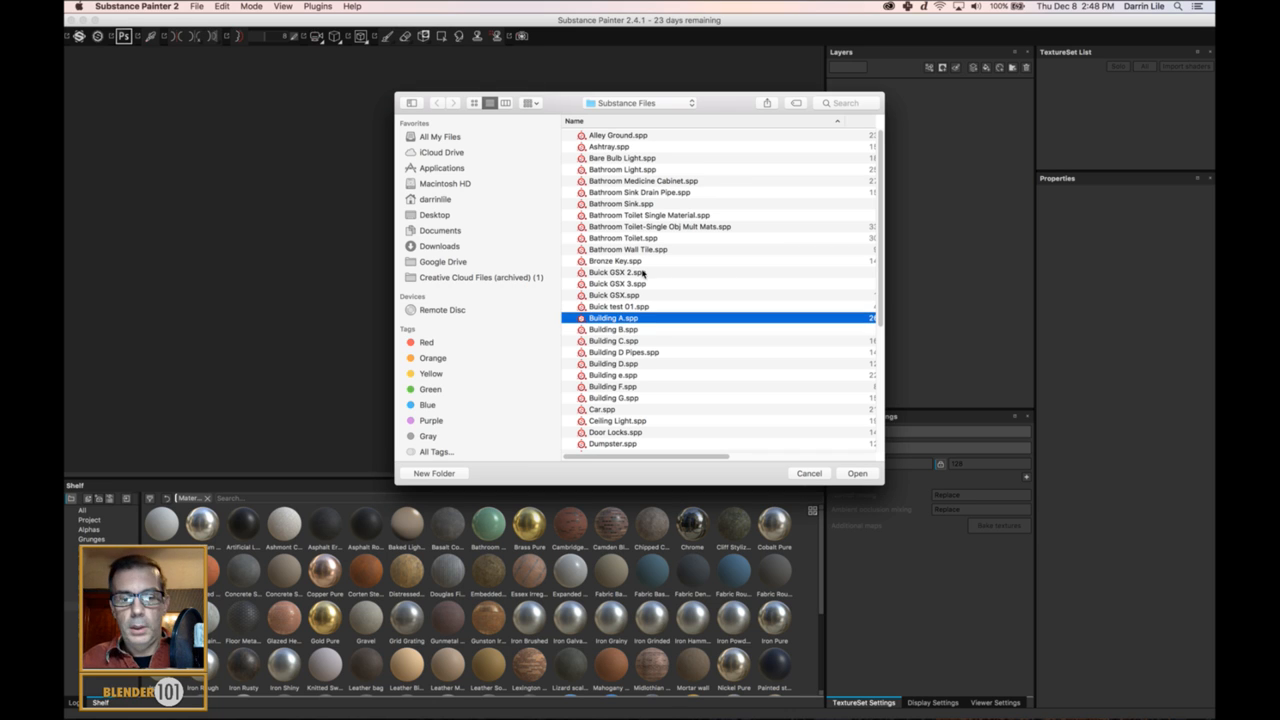
key(Return)
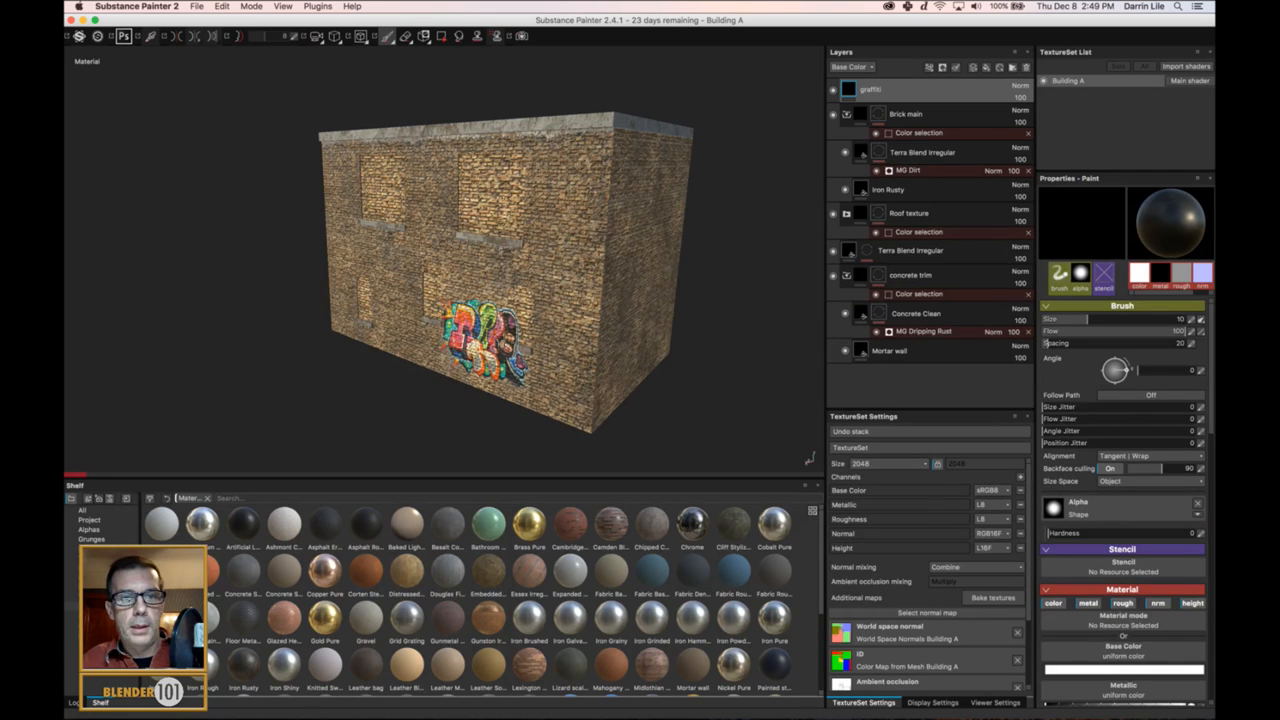
- Examine Building A's brick texture and painted graffiti up close and from below
scroll(444, 260, up, 5)
alt+drag(444, 260, 446, 310)
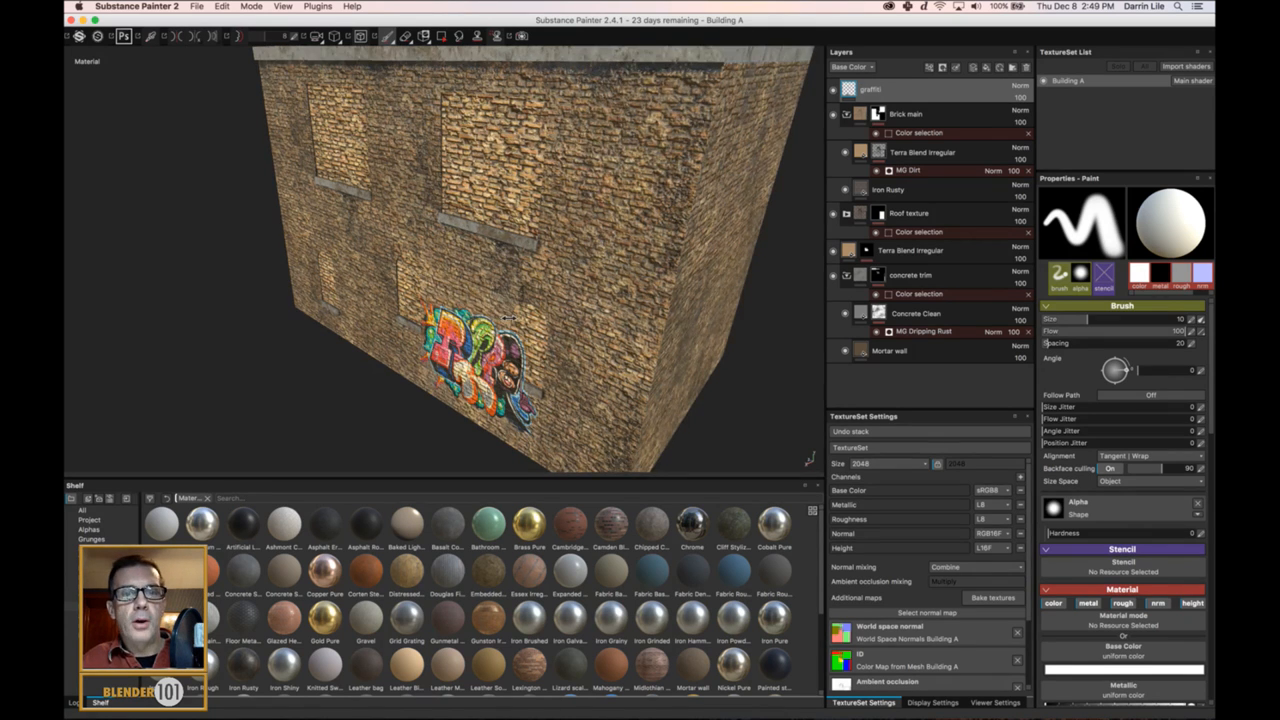
alt+drag(493, 392, 490, 252)
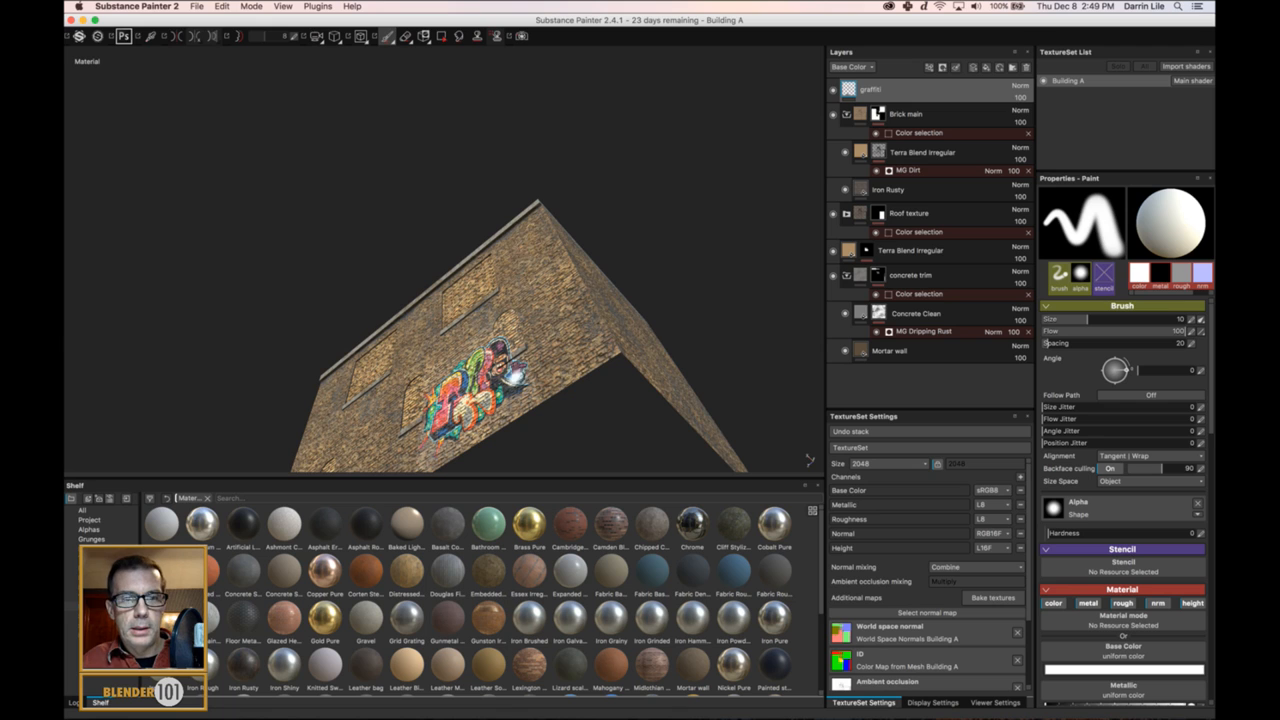
alt+drag(516, 378, 530, 345)
mouse_move(549, 300)
alt+mouse_down()
mouse_move(540, 346)
mouse_move(539, 313)
alt+mouse_up()
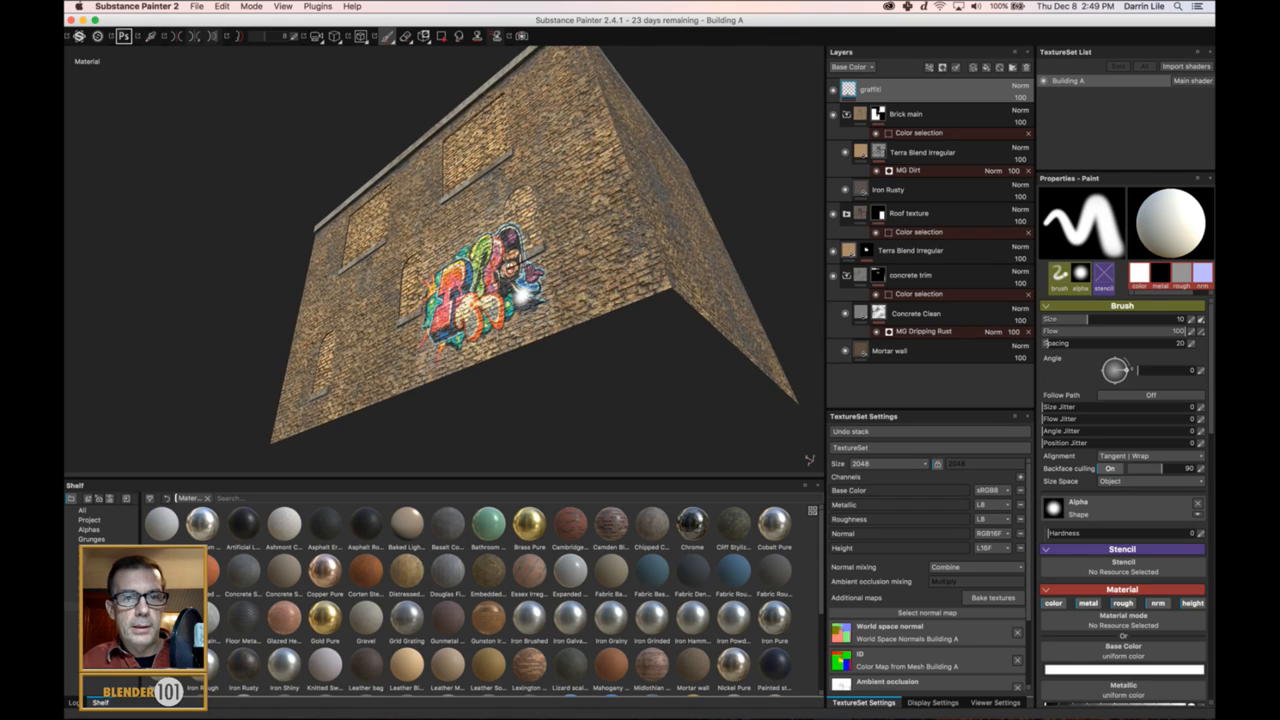
- Try the Passthrough and Multiply blend modes on the graffiti layer and restore it to Normal
shift+right_drag(530, 303, 533, 306)
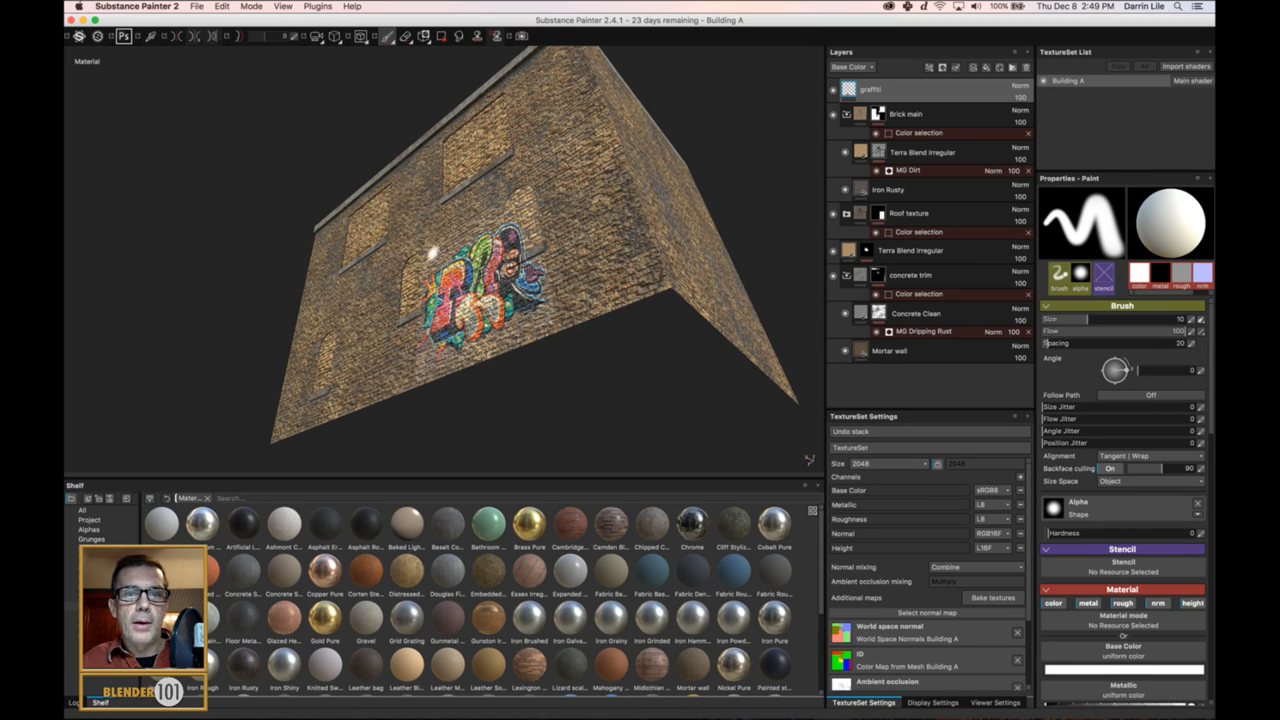
click(1019, 88)
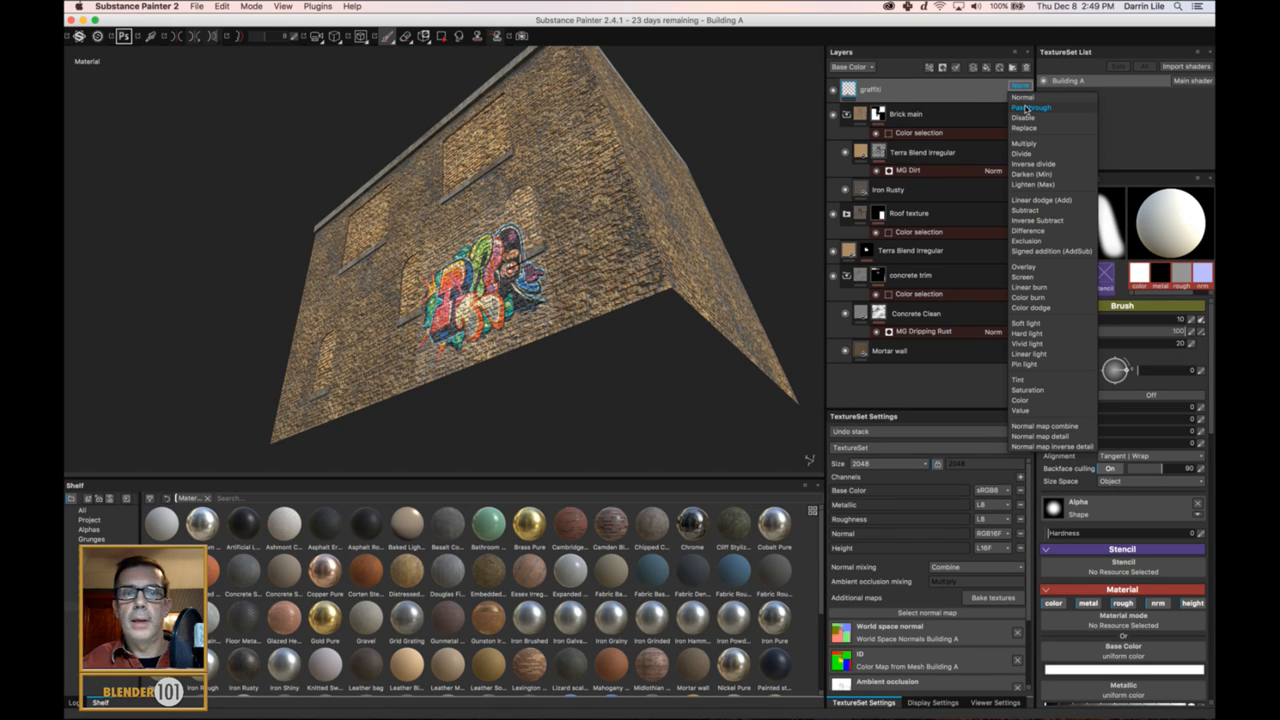
click(1024, 107)
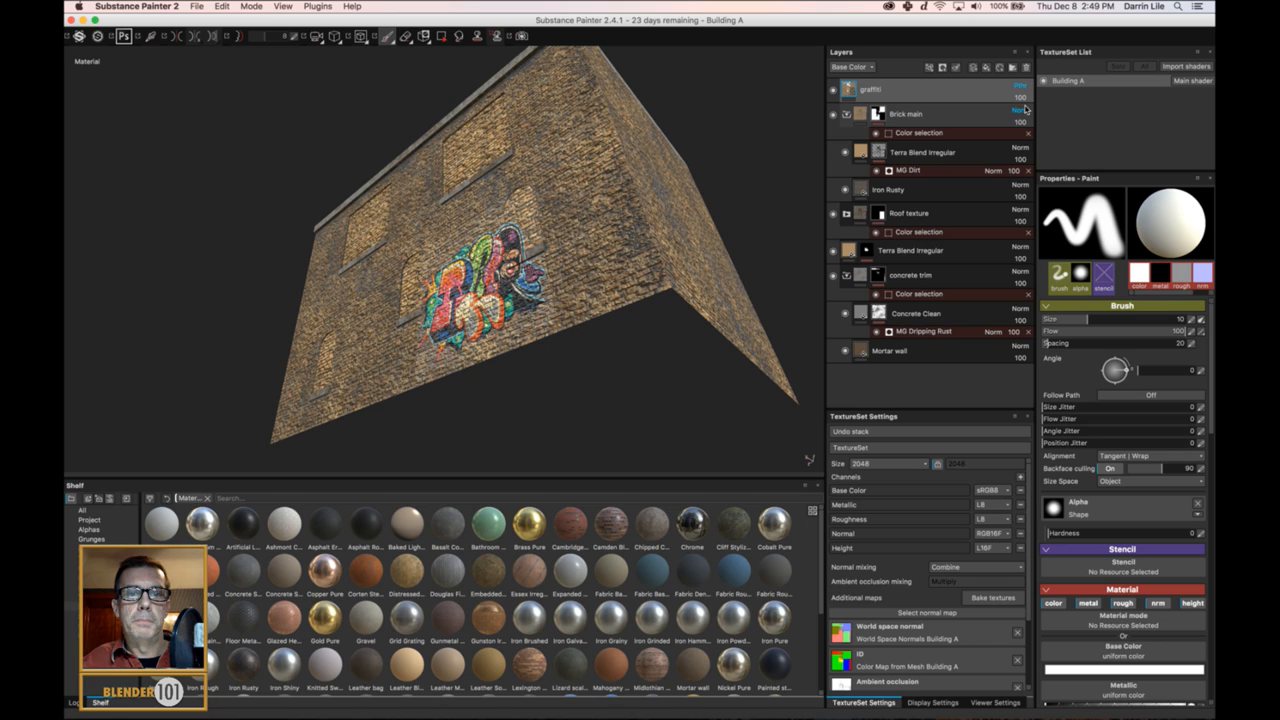
click(1022, 88)
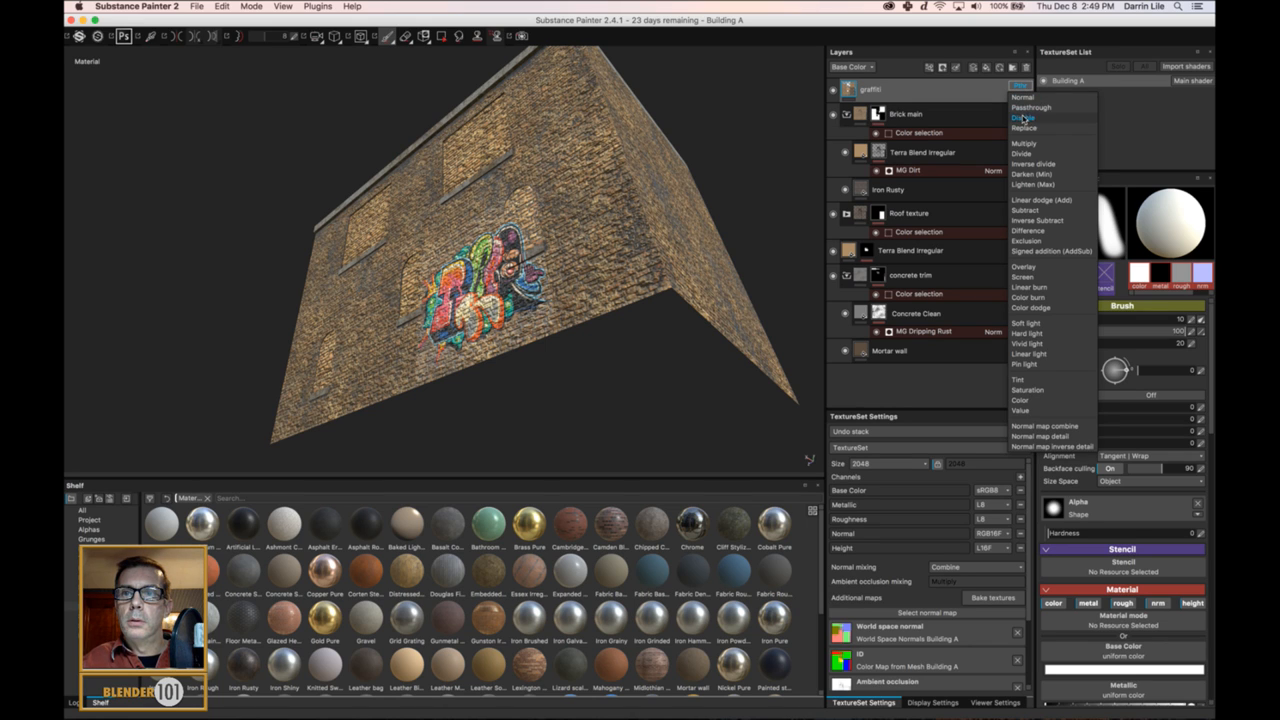
click(1025, 145)
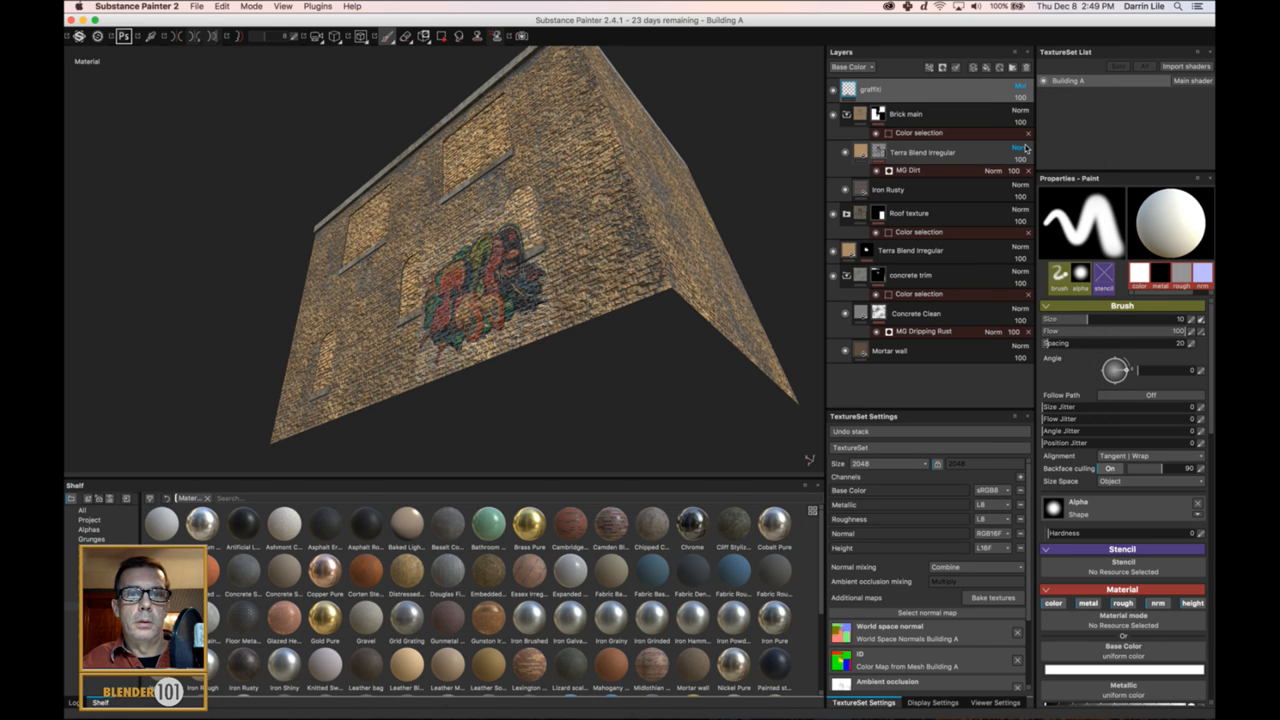
click(1020, 90)
click(1022, 104)
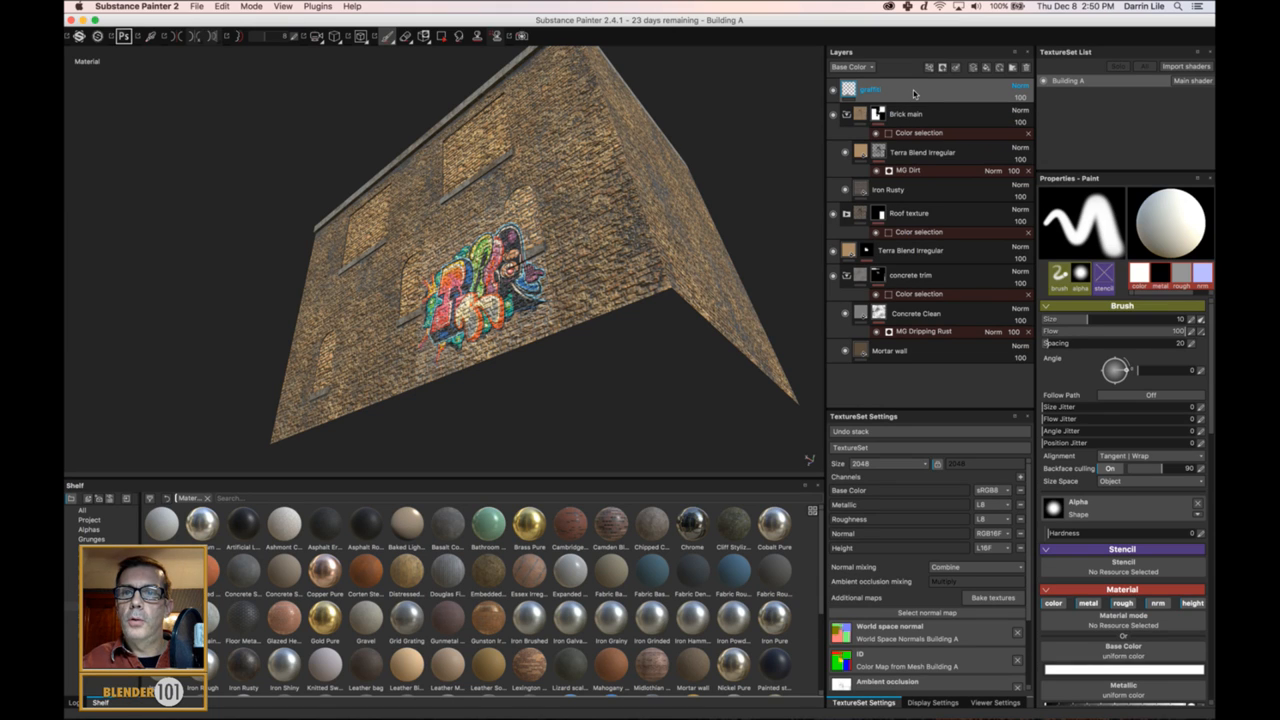
- Move the graffiti layer down through the Brick main folder, below Terra Blend Irregular and finally beneath Iron Rusty, just above Roof texture
drag(913, 93, 911, 143)
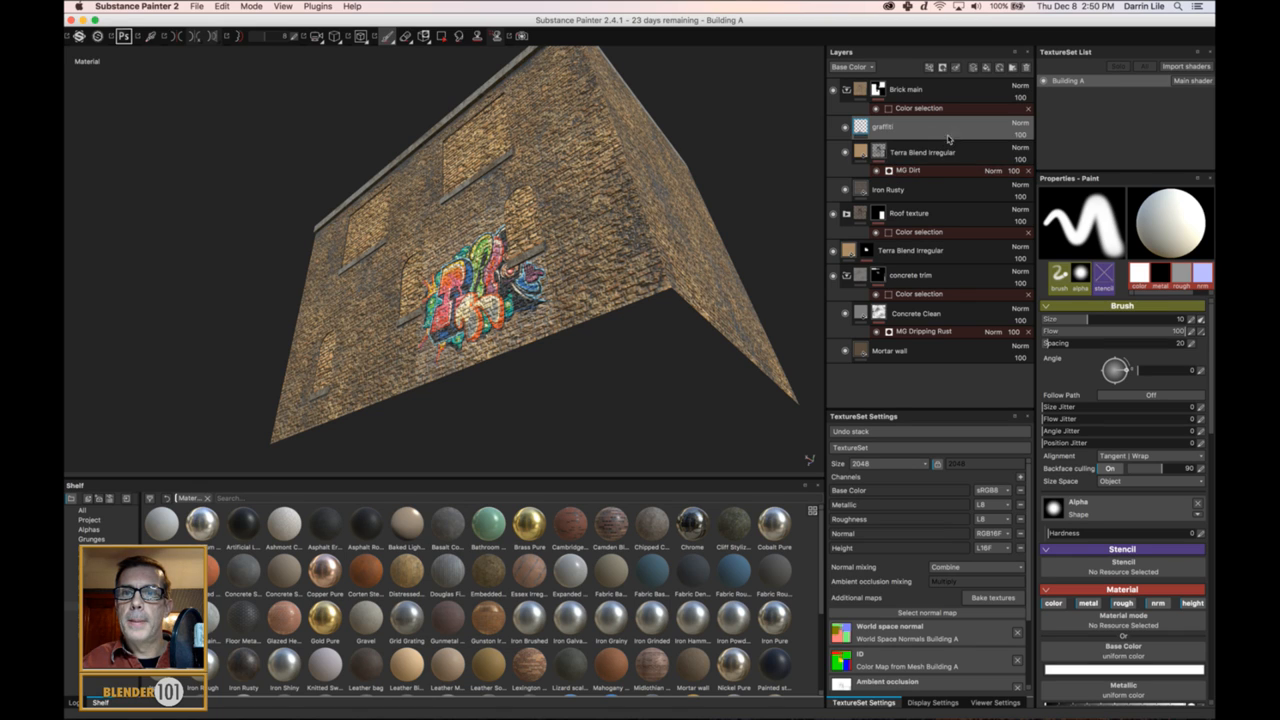
drag(948, 137, 926, 172)
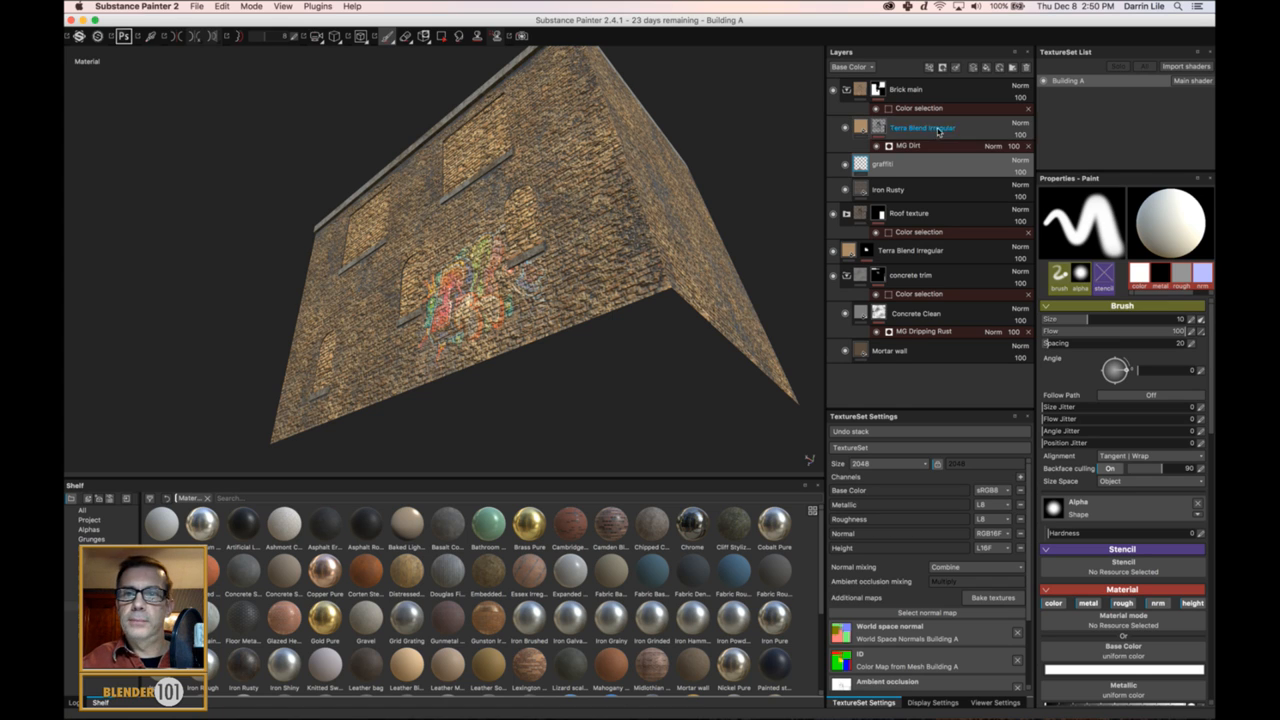
double_click(918, 166)
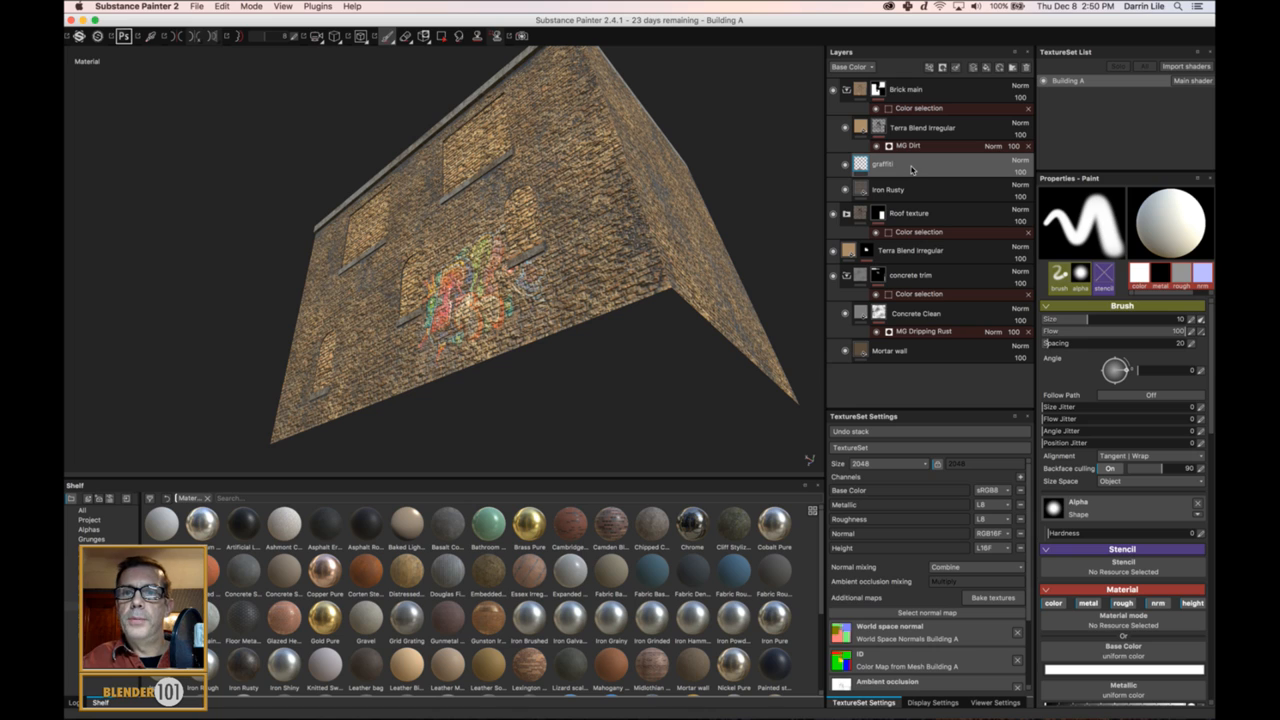
double_click(905, 166)
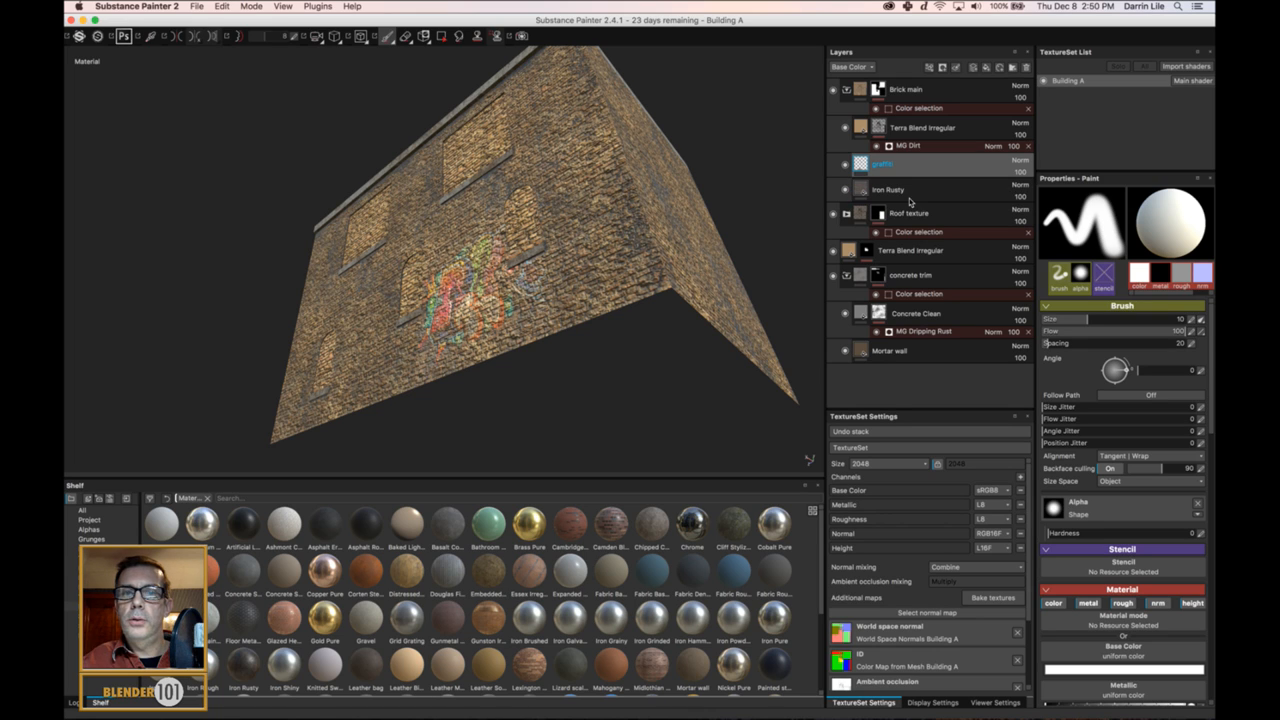
drag(910, 201, 908, 201)
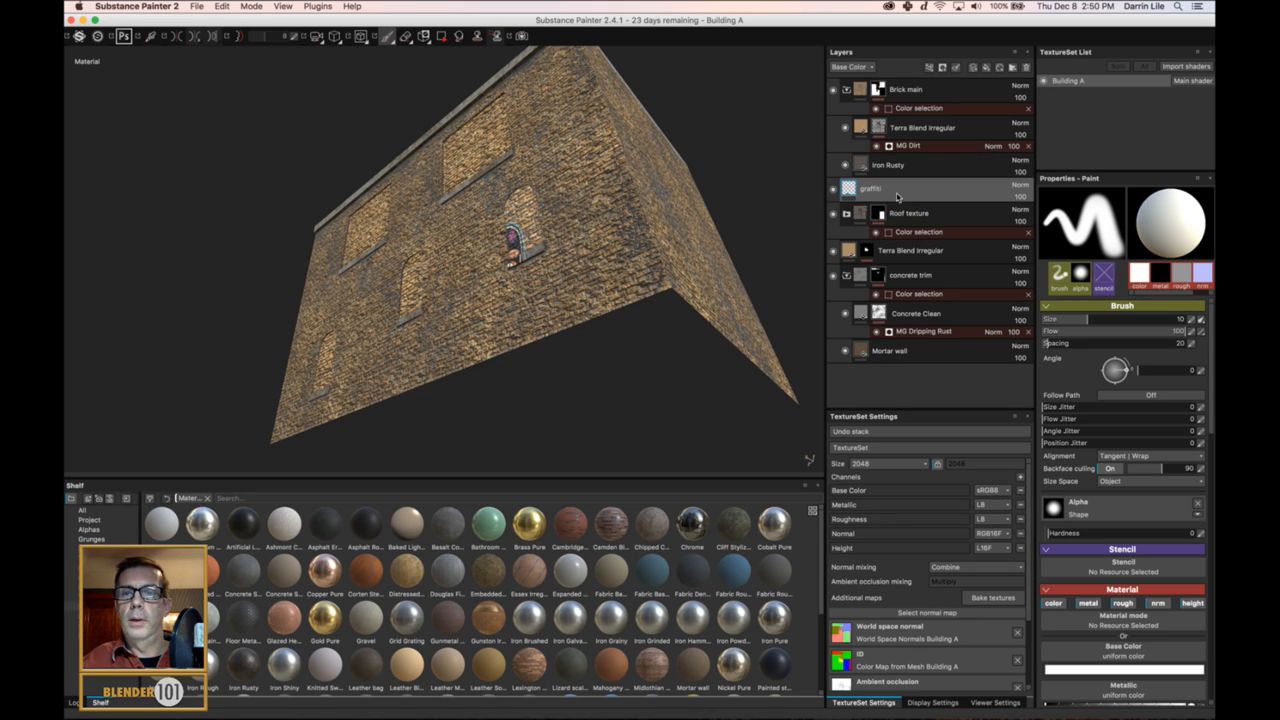
double_click(906, 192)
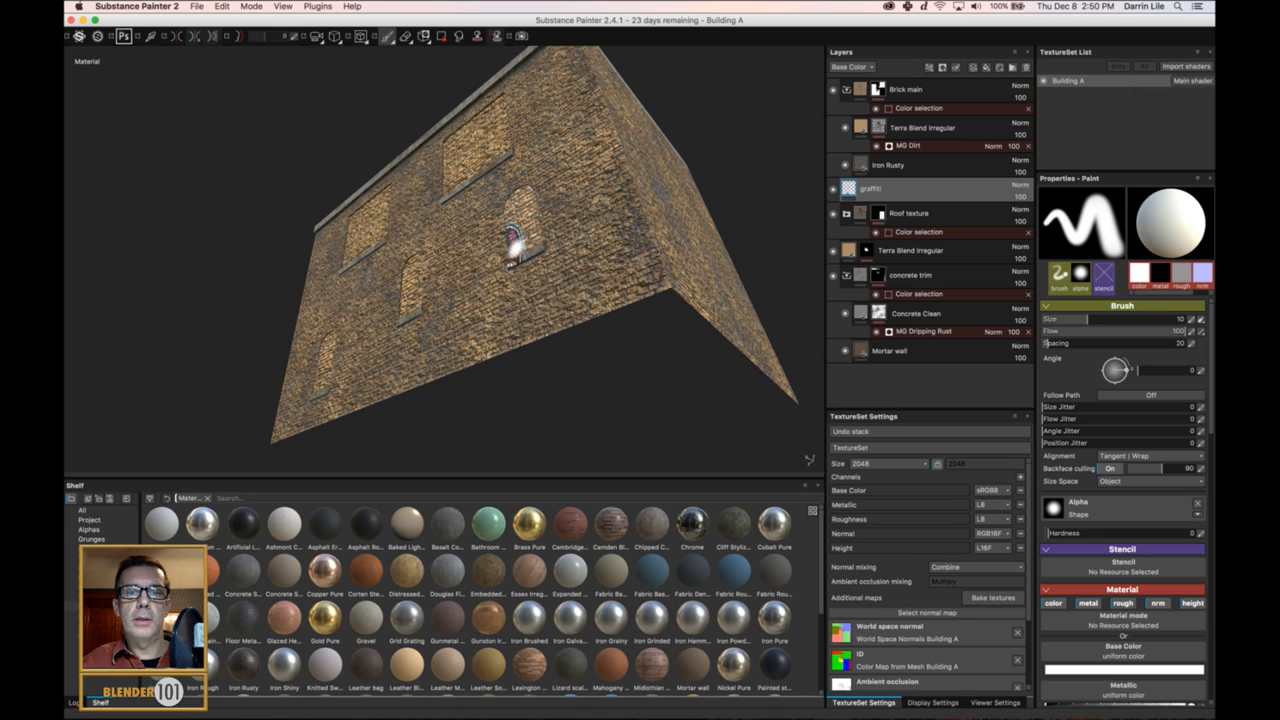
- Collapse the concrete trim folder and move the graffiti layer up through the Brick main folder to the top of the layer stack
click(845, 274)
drag(889, 191, 889, 126)
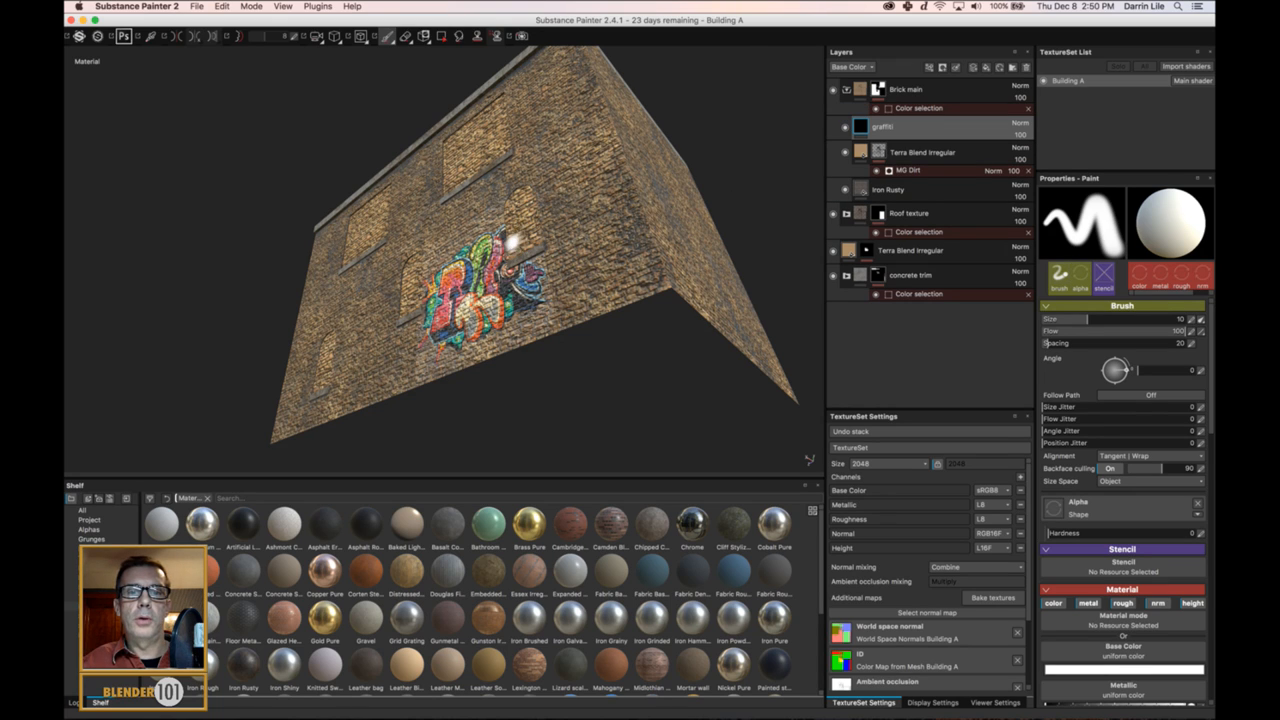
mouse_move(563, 266)
alt+mouse_down()
mouse_move(593, 330)
mouse_move(566, 257)
mouse_move(563, 269)
alt+mouse_up()
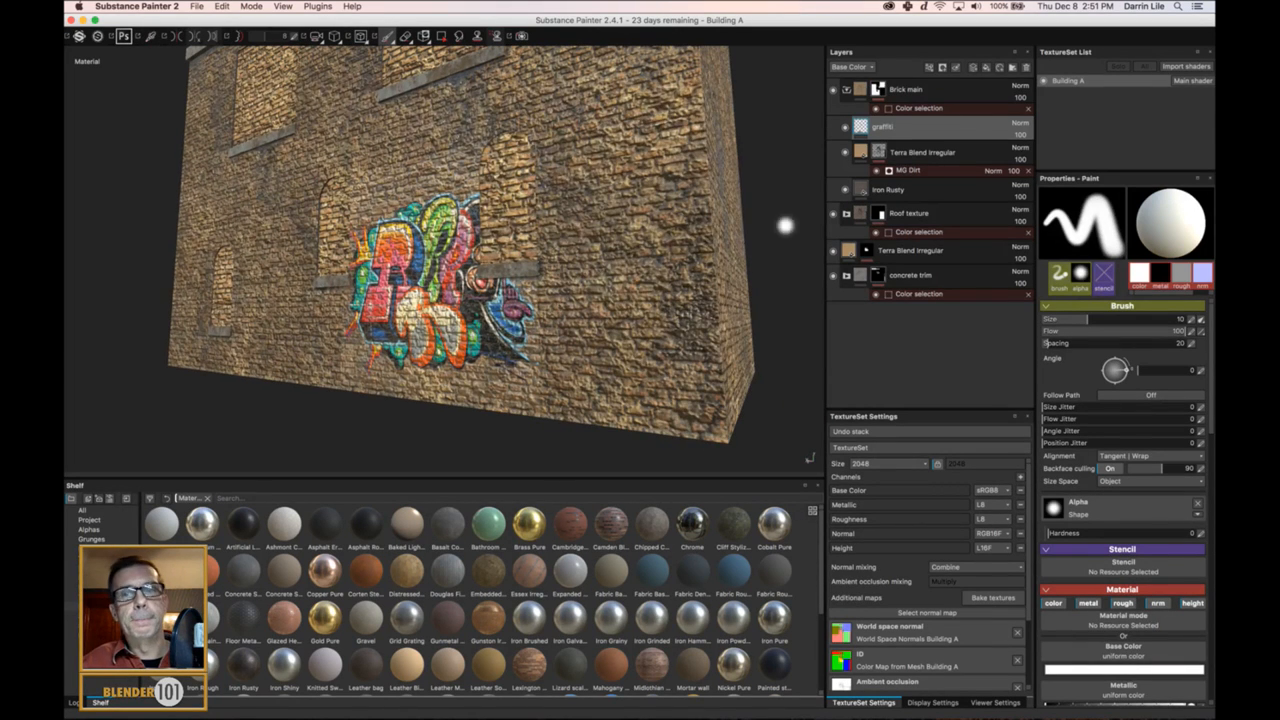
drag(906, 126, 905, 84)
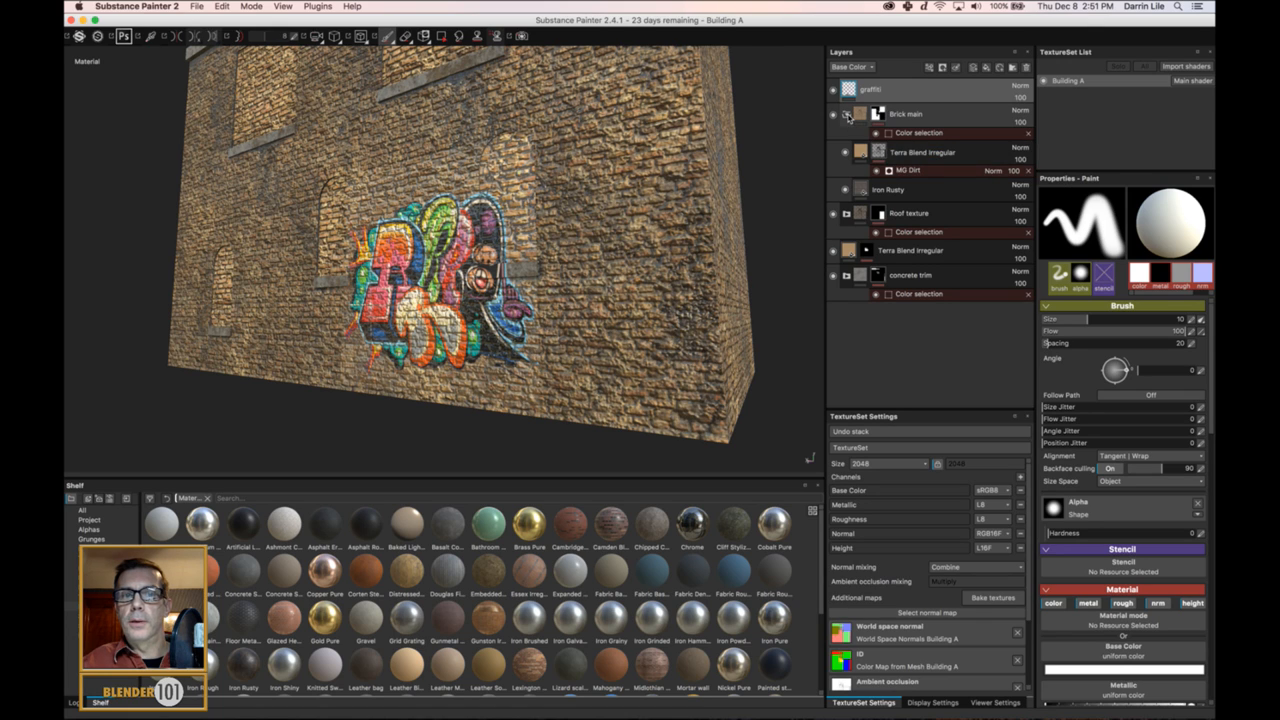
- With the Brick main folder collapsed, try the Divide, Overlay, Screen and Soft light blend modes on the graffiti layer and restore Normal
click(847, 115)
click(929, 95)
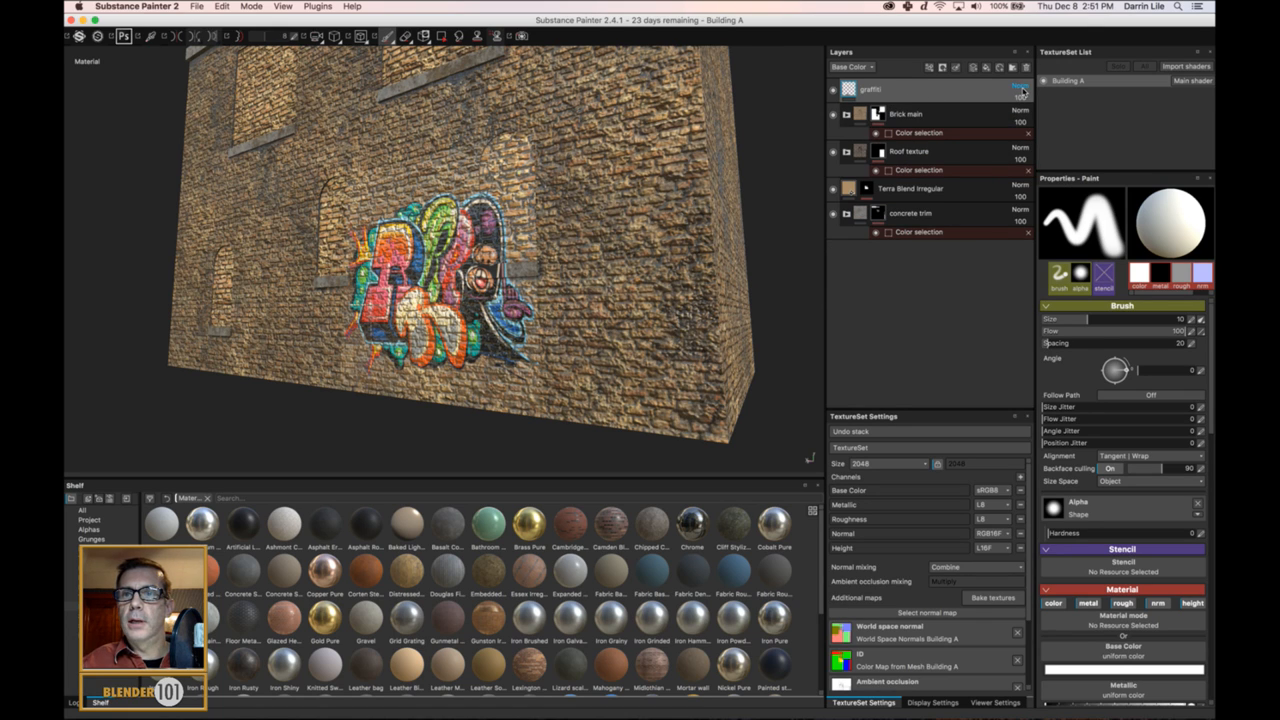
click(1021, 88)
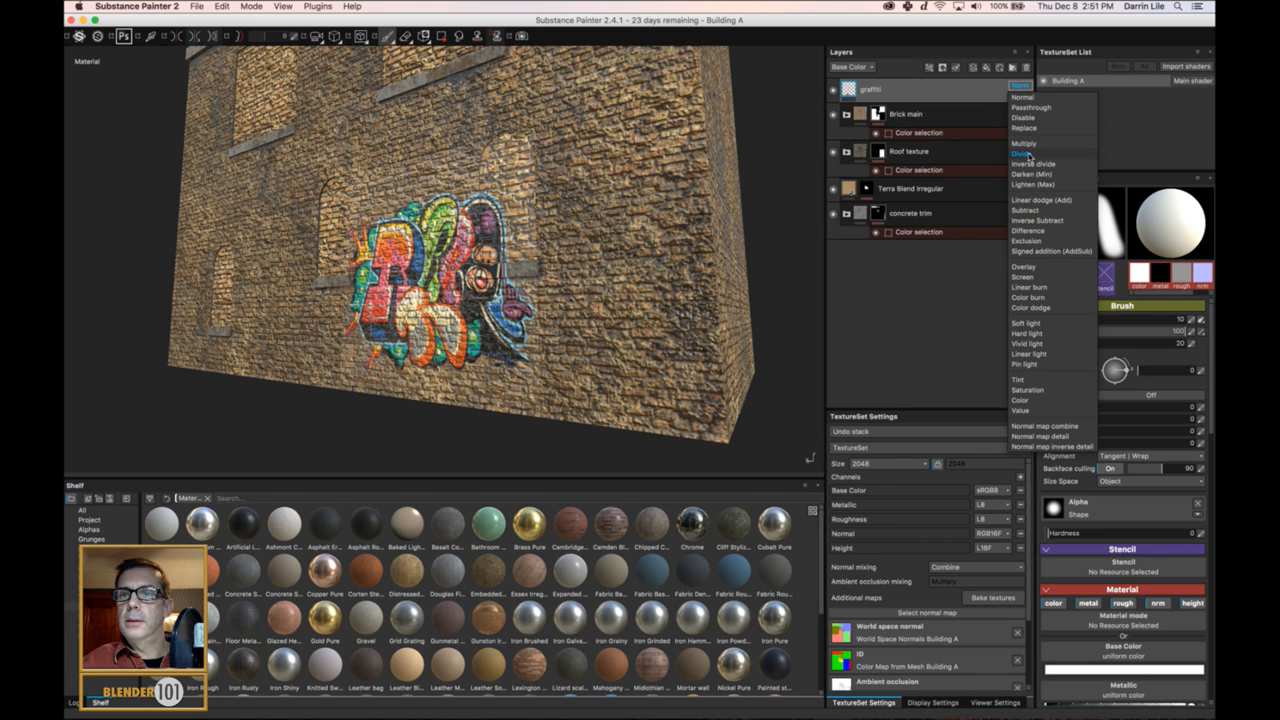
click(1030, 155)
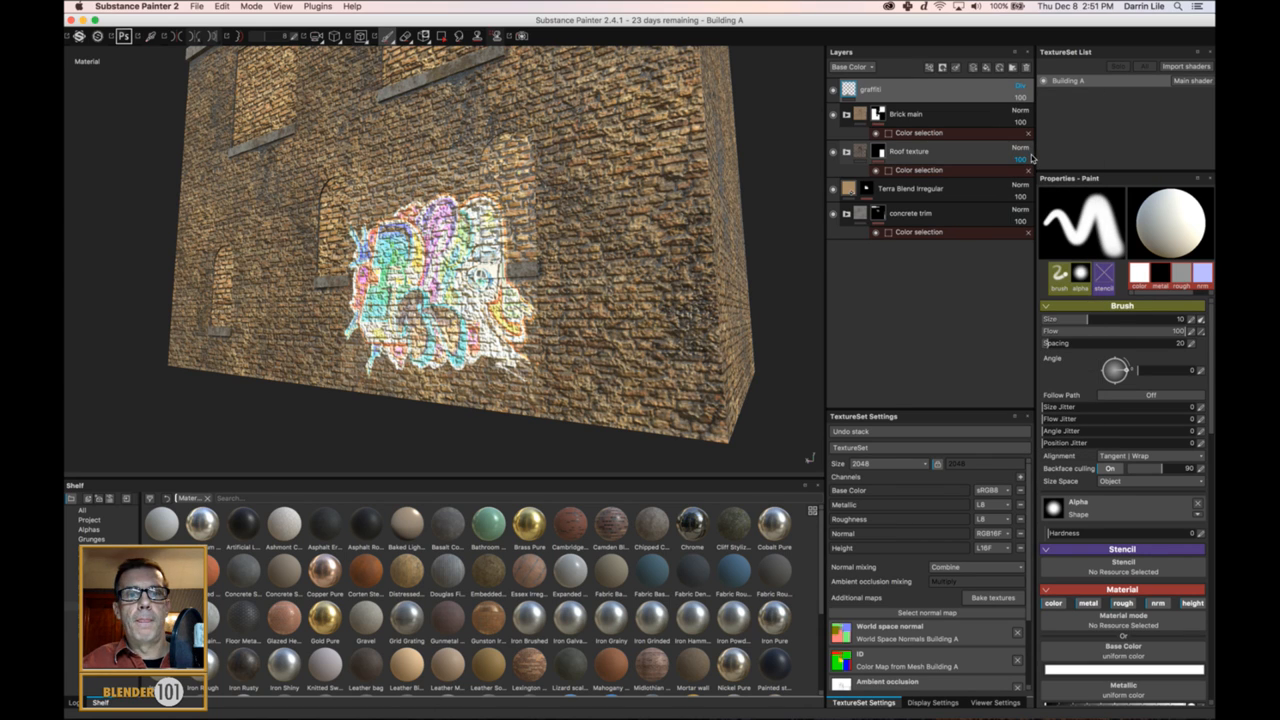
click(1020, 88)
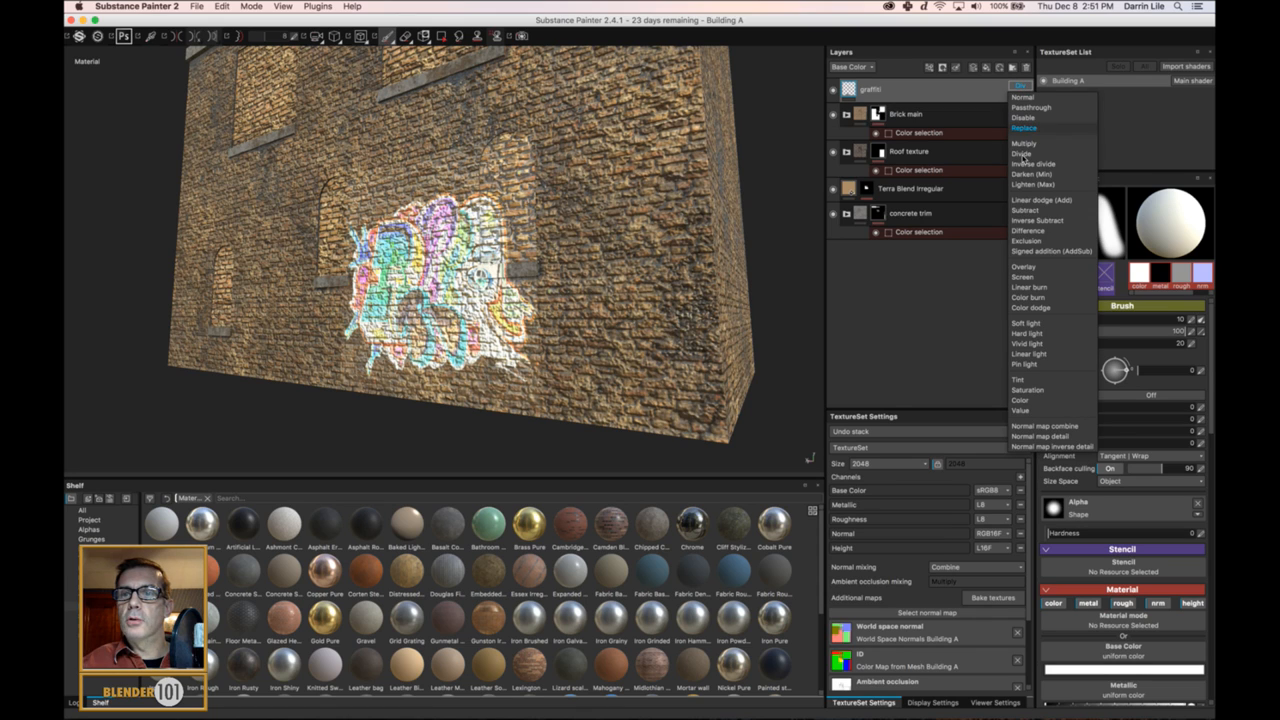
click(1029, 267)
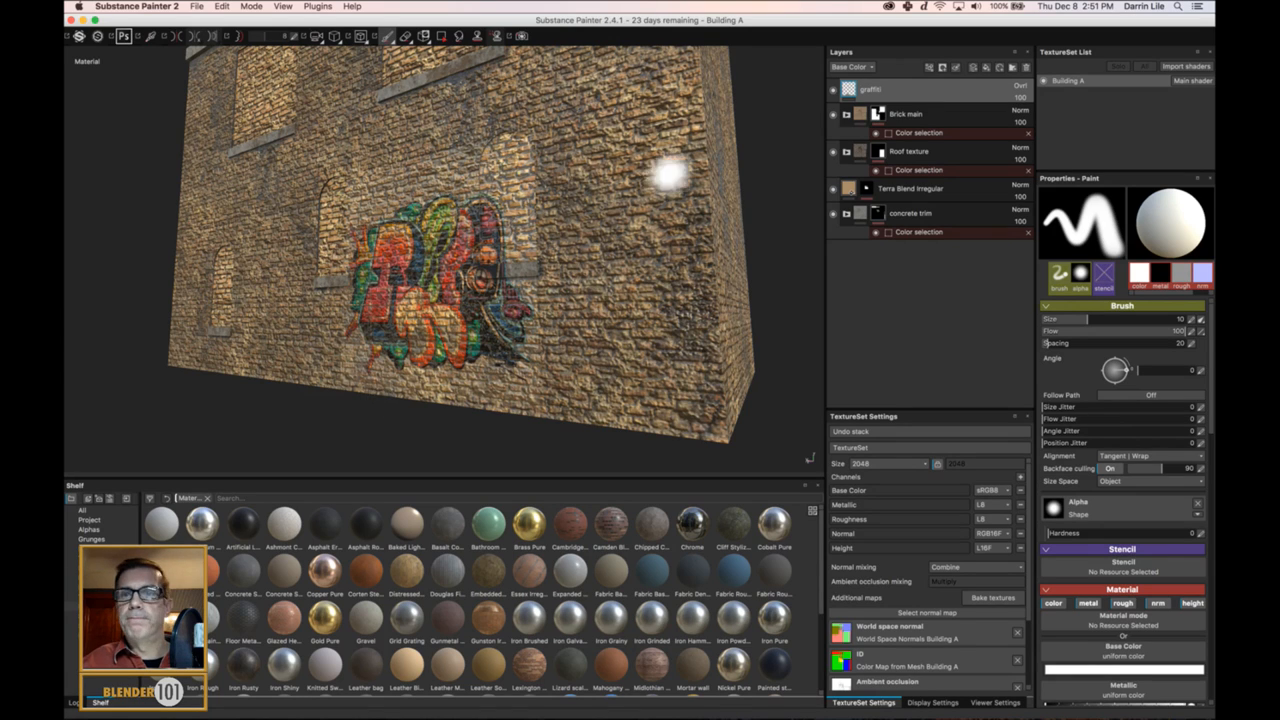
click(1019, 85)
click(1024, 277)
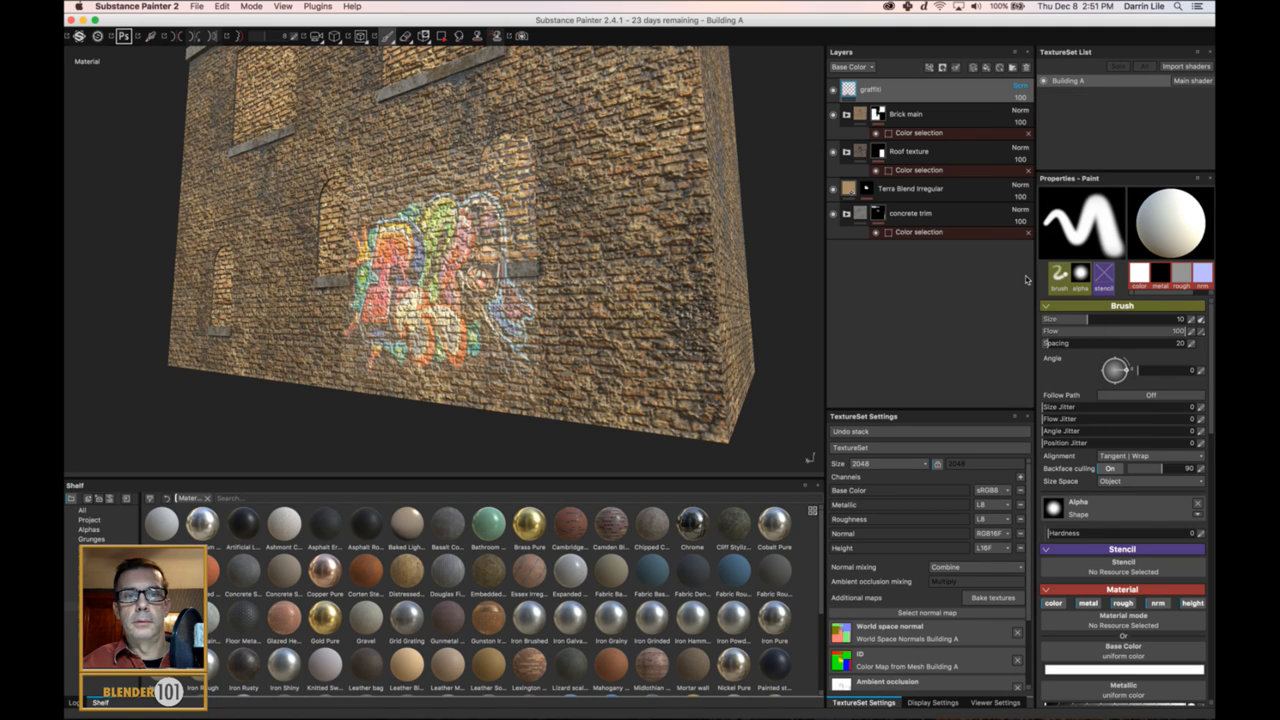
click(1019, 87)
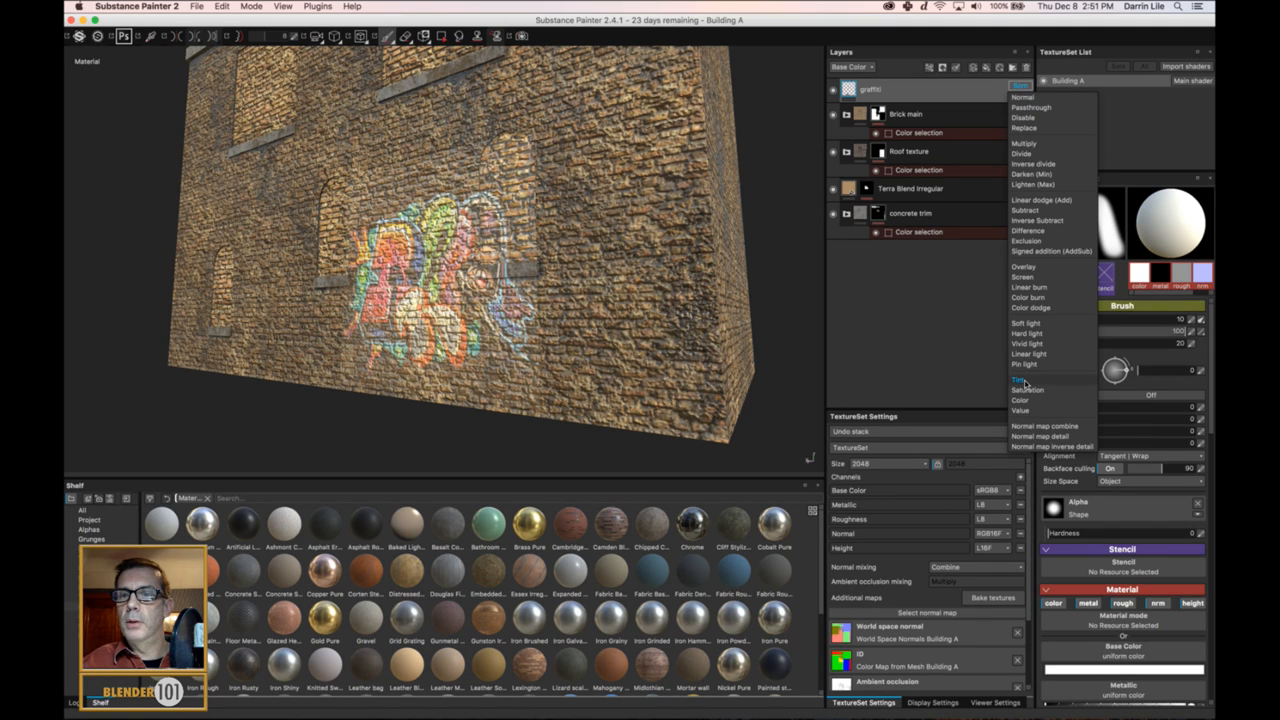
click(1026, 323)
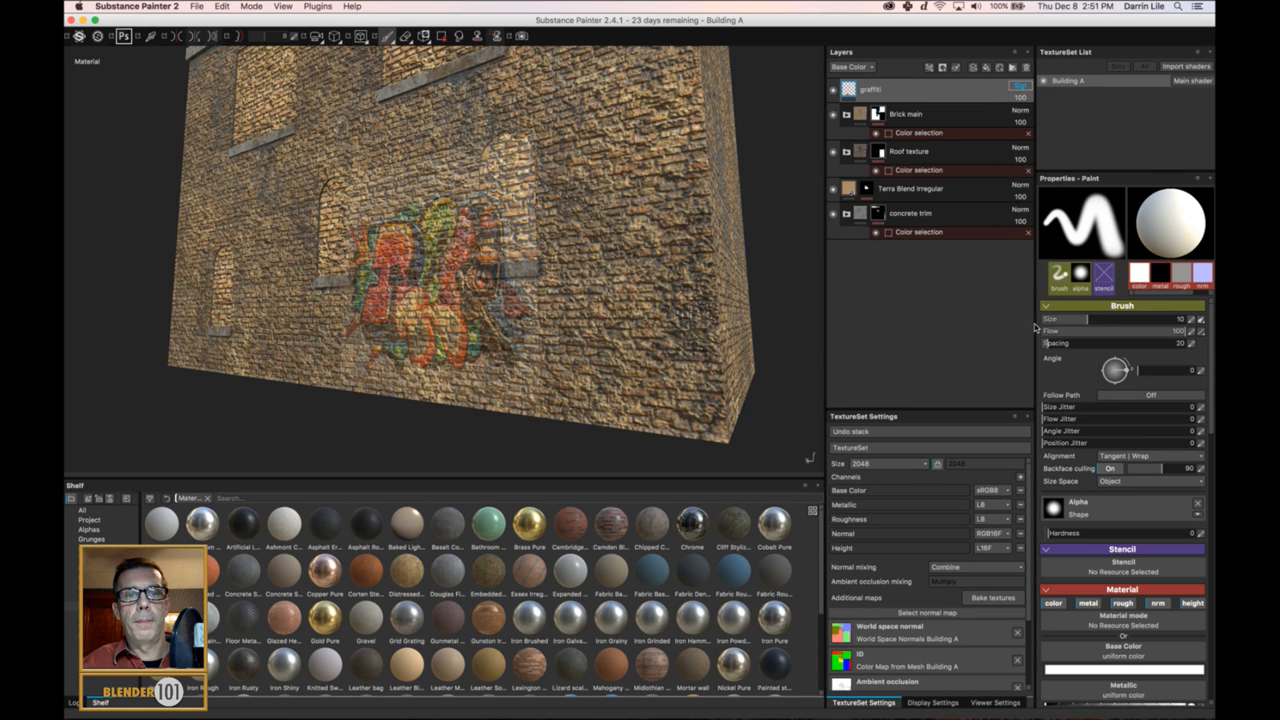
click(1019, 88)
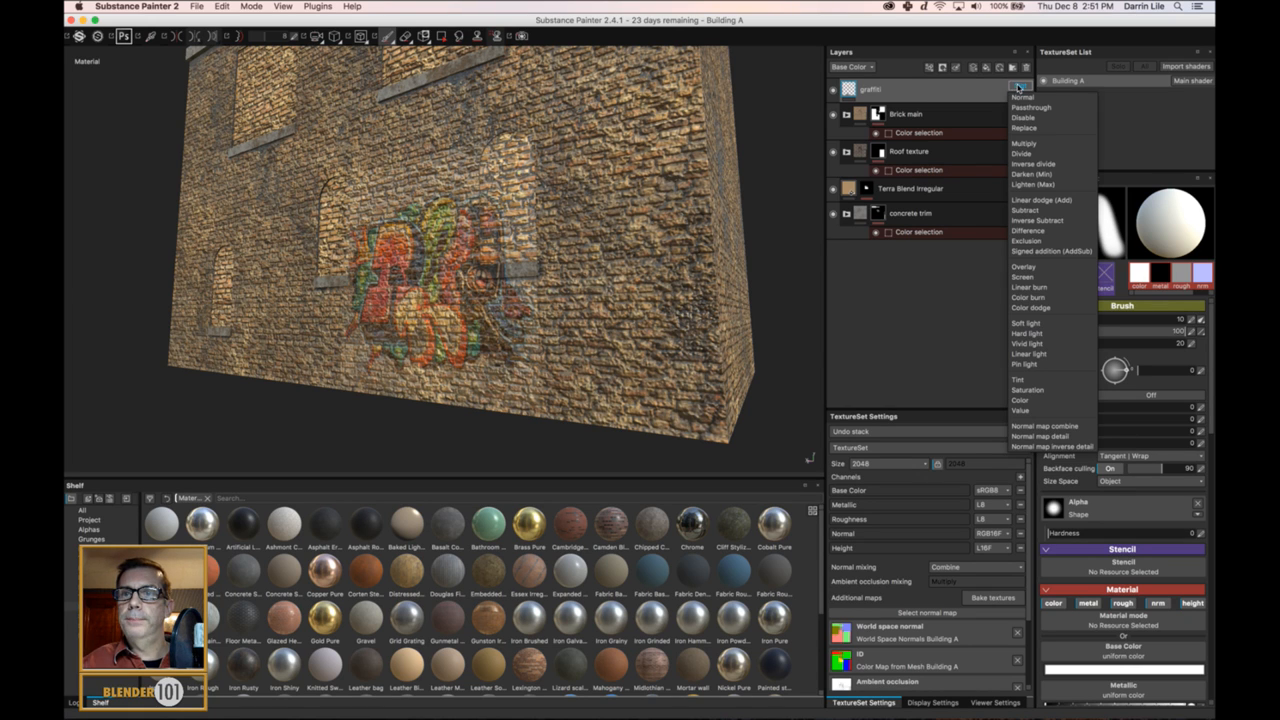
click(1022, 96)
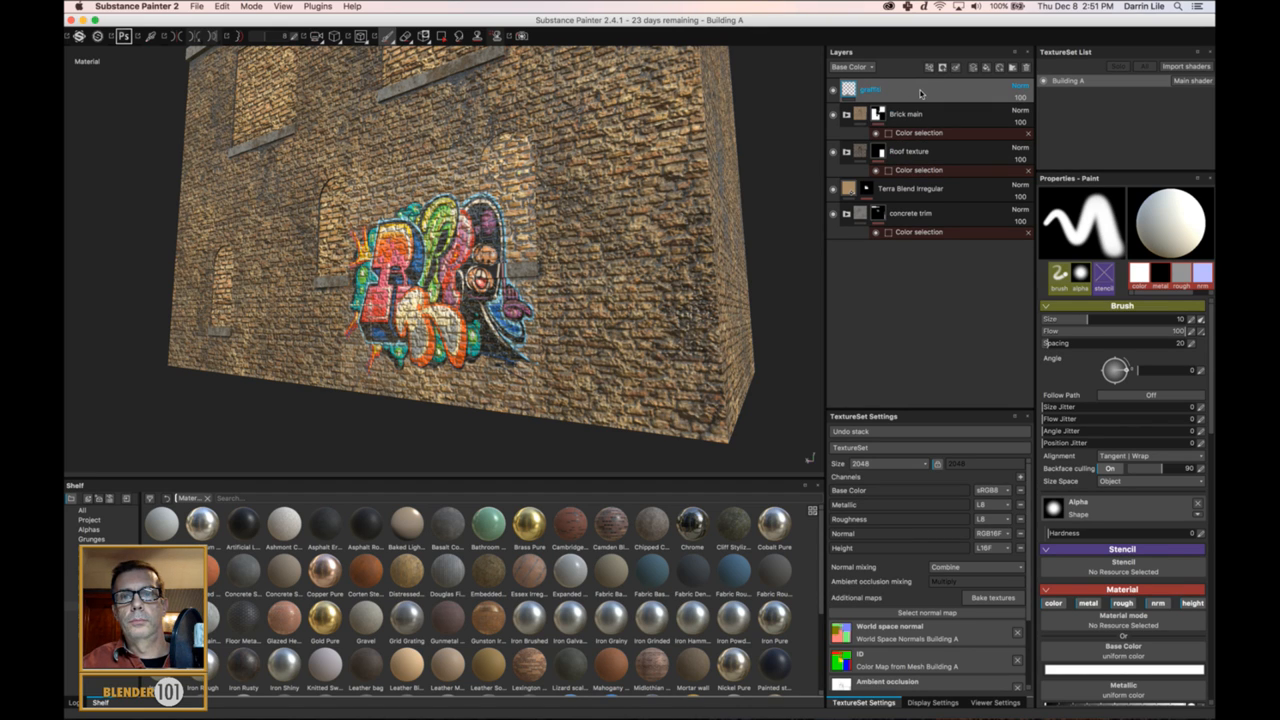
- Try the graffiti layer inside the Brick main folder beneath Terra Blend Irregular, return it to the top, and collapse the folder
click(846, 114)
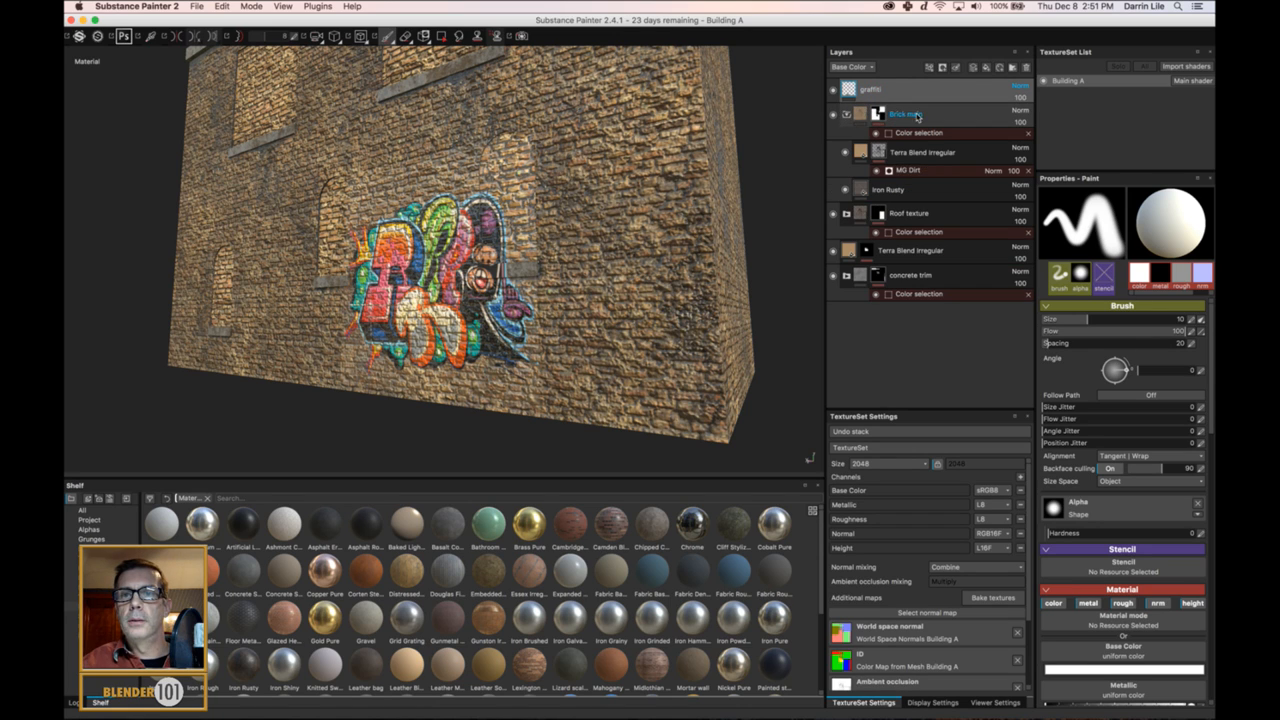
drag(937, 91, 960, 185)
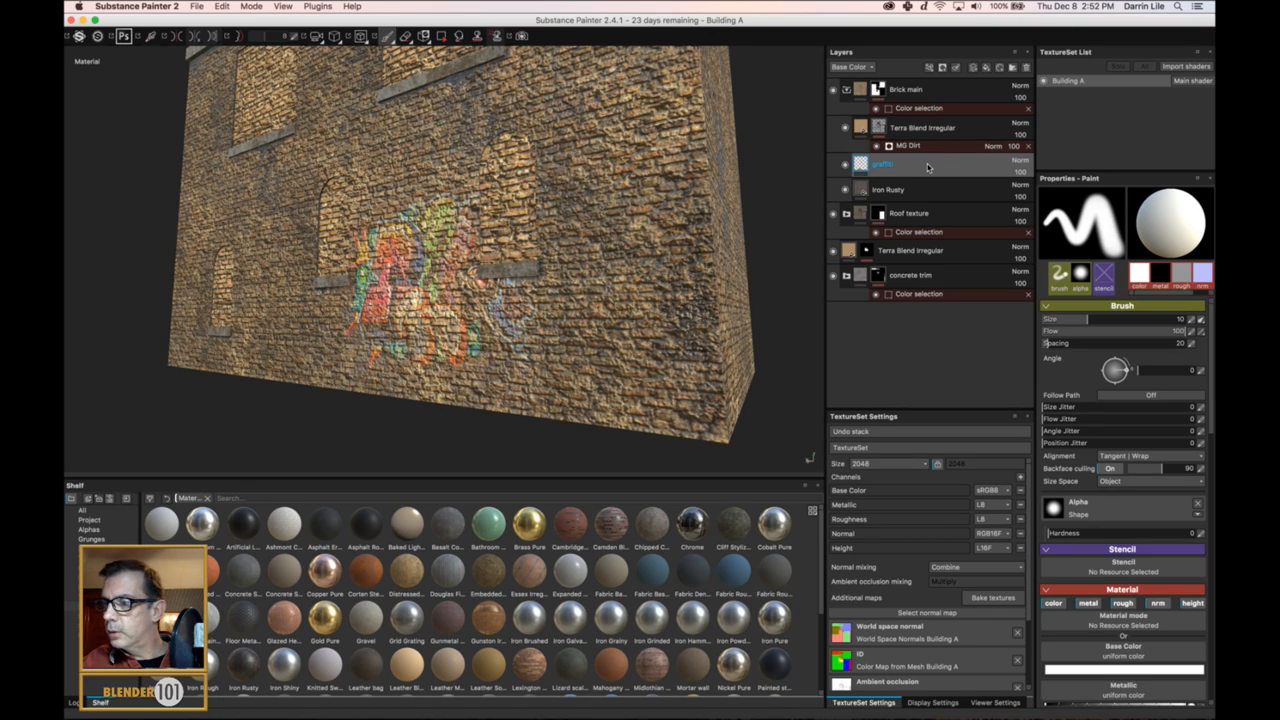
key(Return)
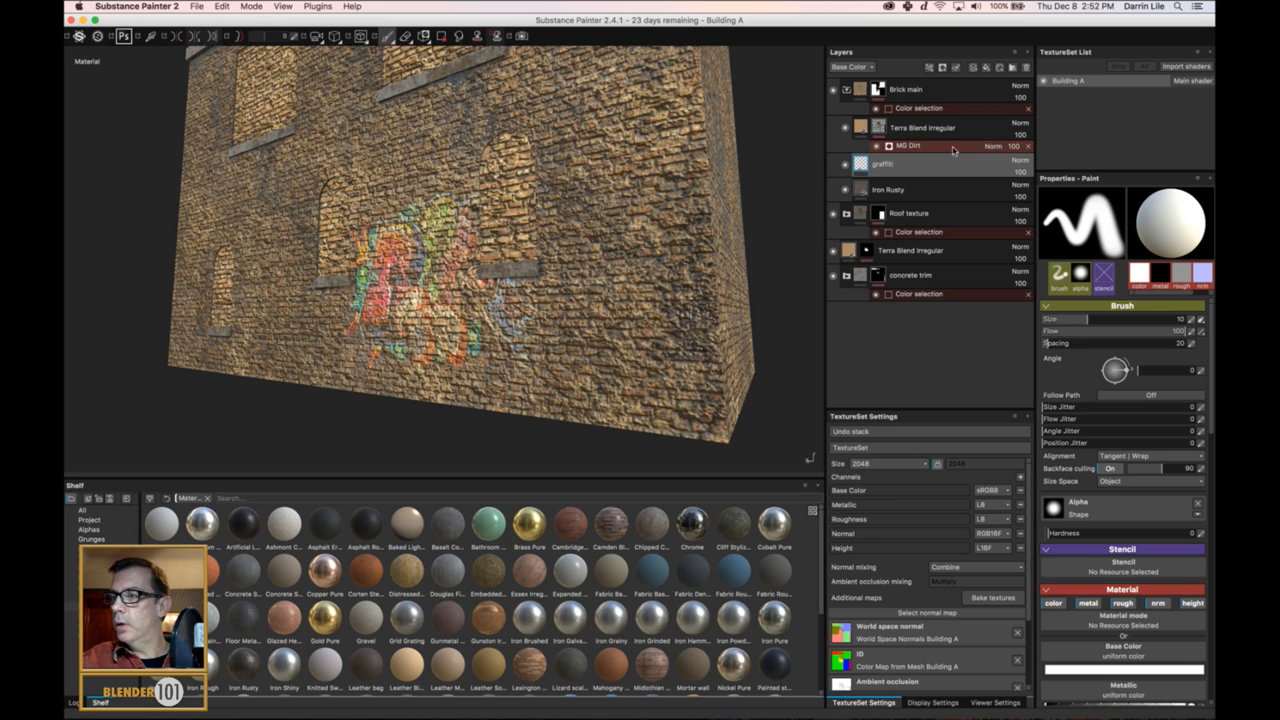
drag(928, 172, 887, 86)
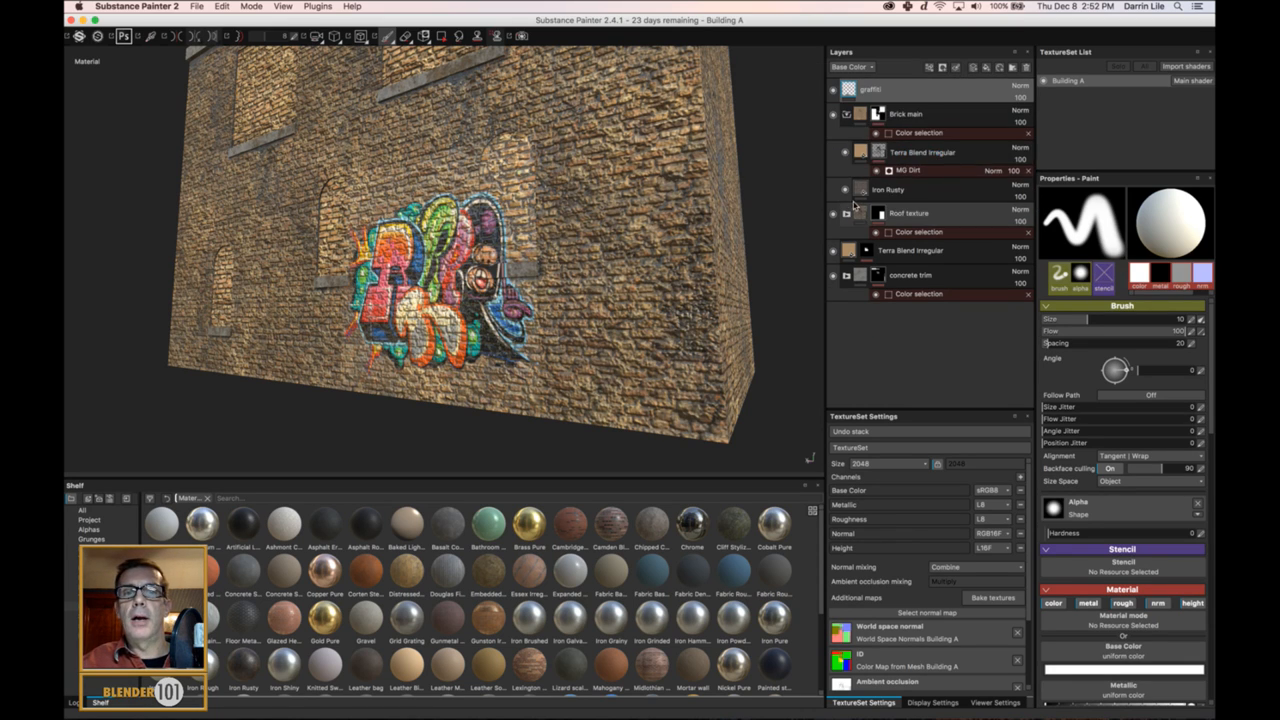
click(850, 113)
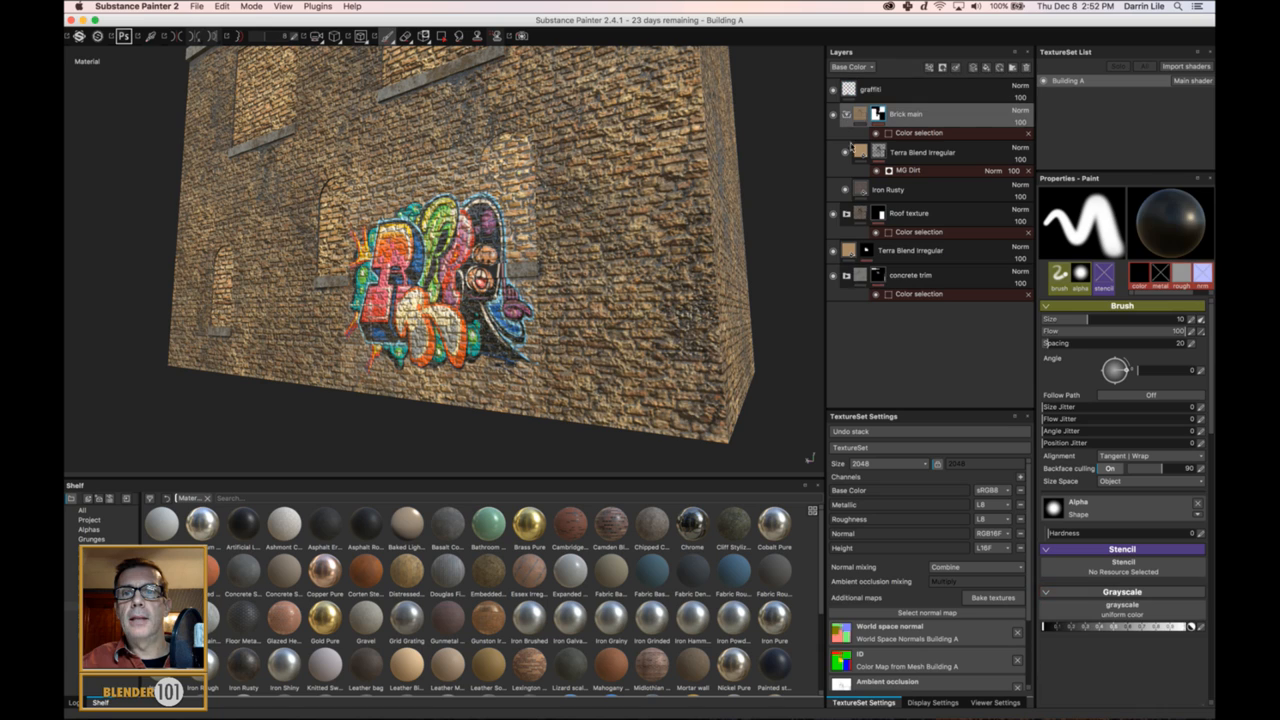
click(846, 113)
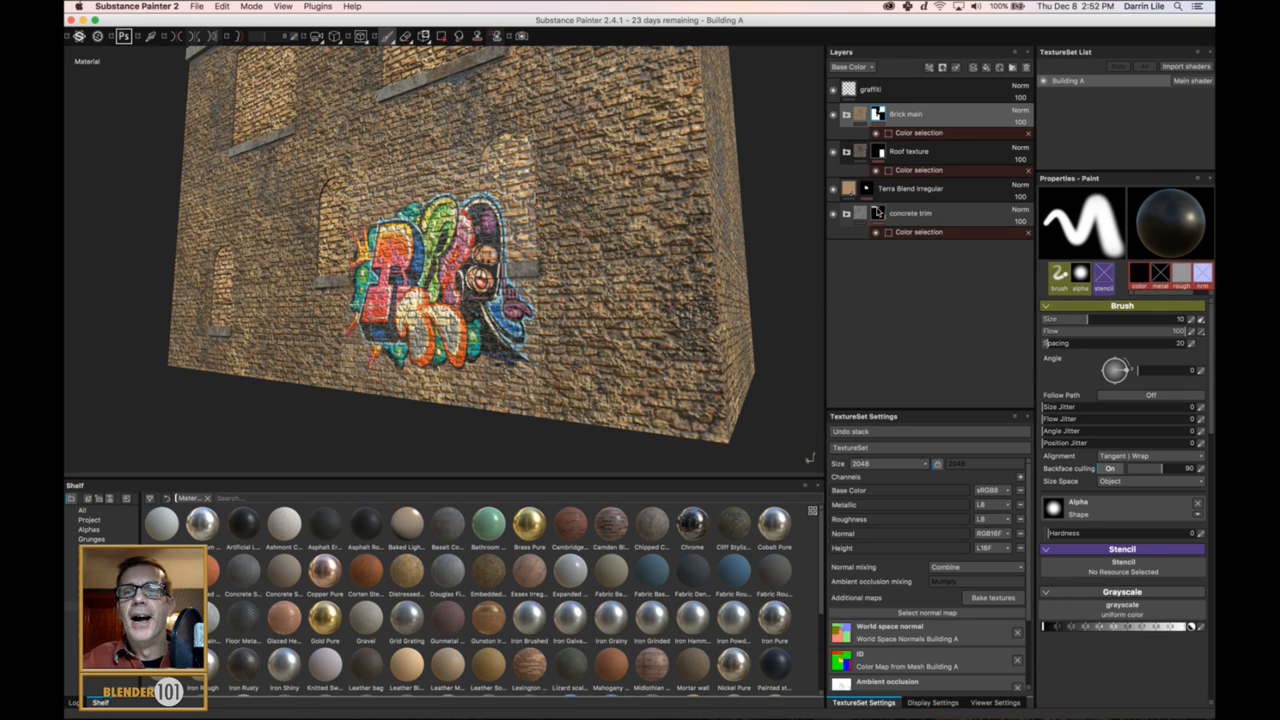
- Add a new folder above the graffiti layer and name it Master Layer
click(932, 92)
click(1011, 66)
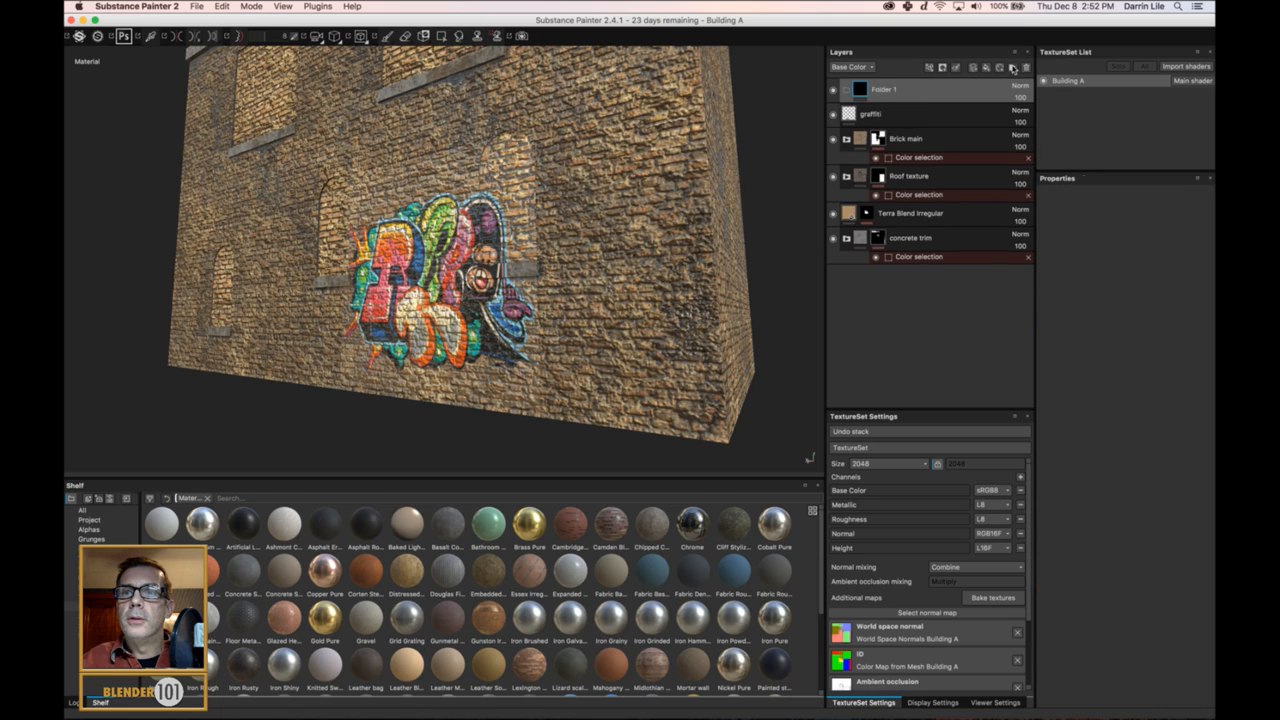
double_click(885, 90)
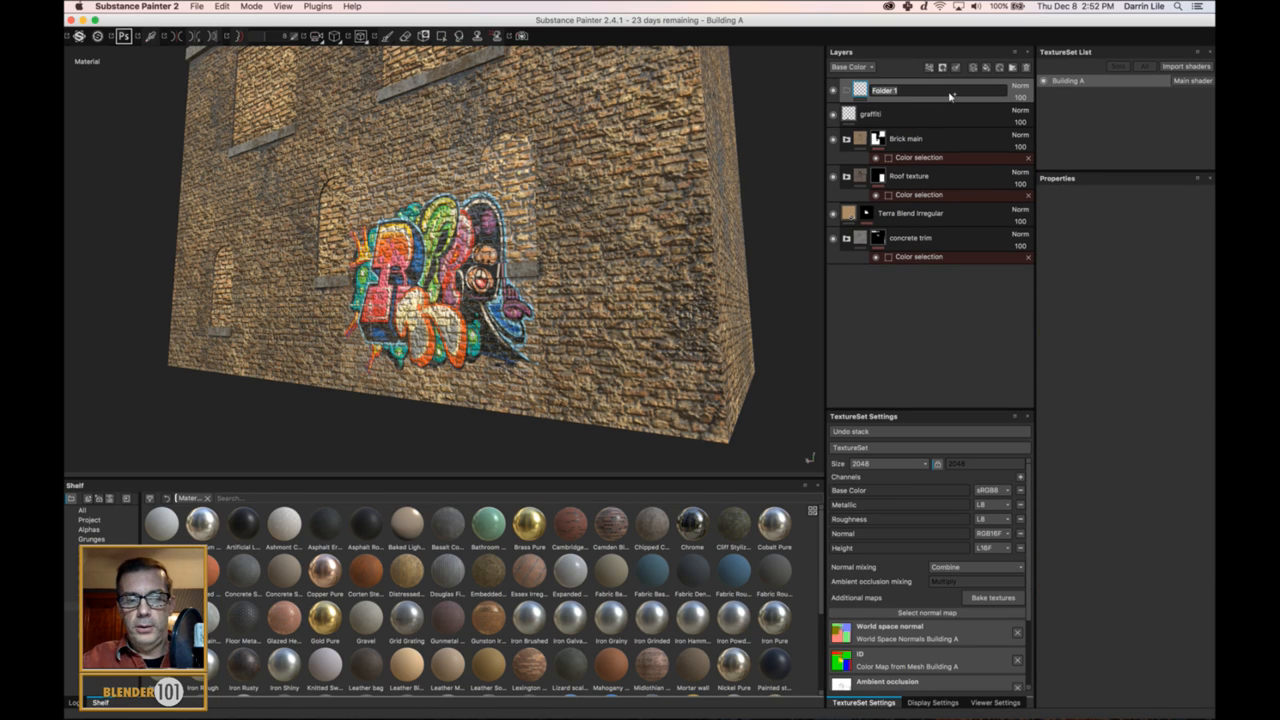
text(a)
key(BackSpace)
text(Ma)
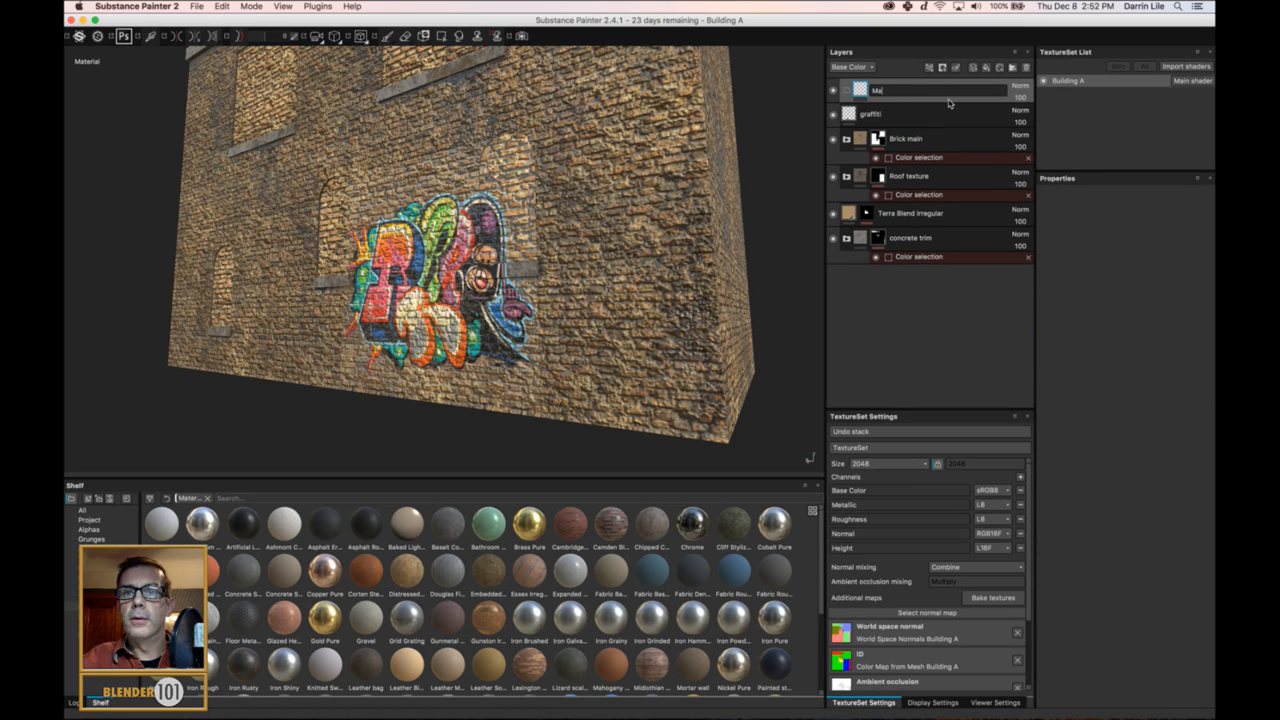
text(ster Layer)
key(Return)
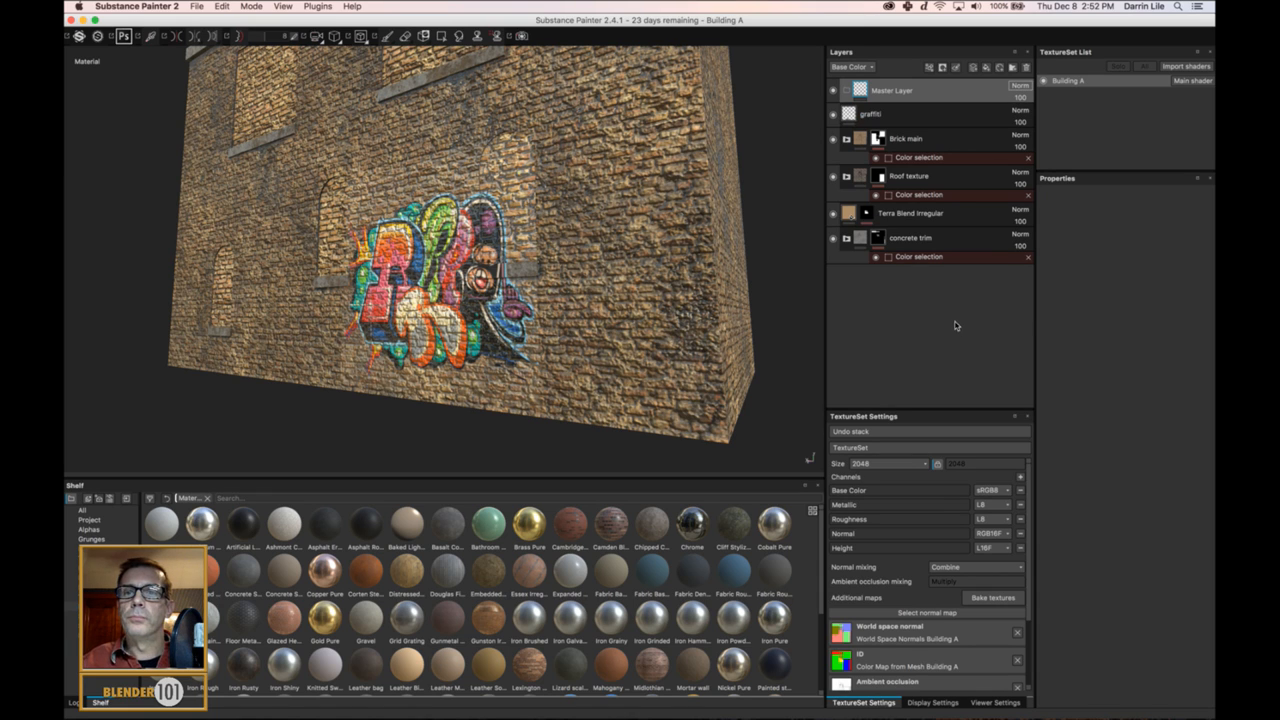
- Move the Brick main, Roof texture, Terra Blend Irregular and concrete trim layers together into the Master Layer folder
click(910, 140)
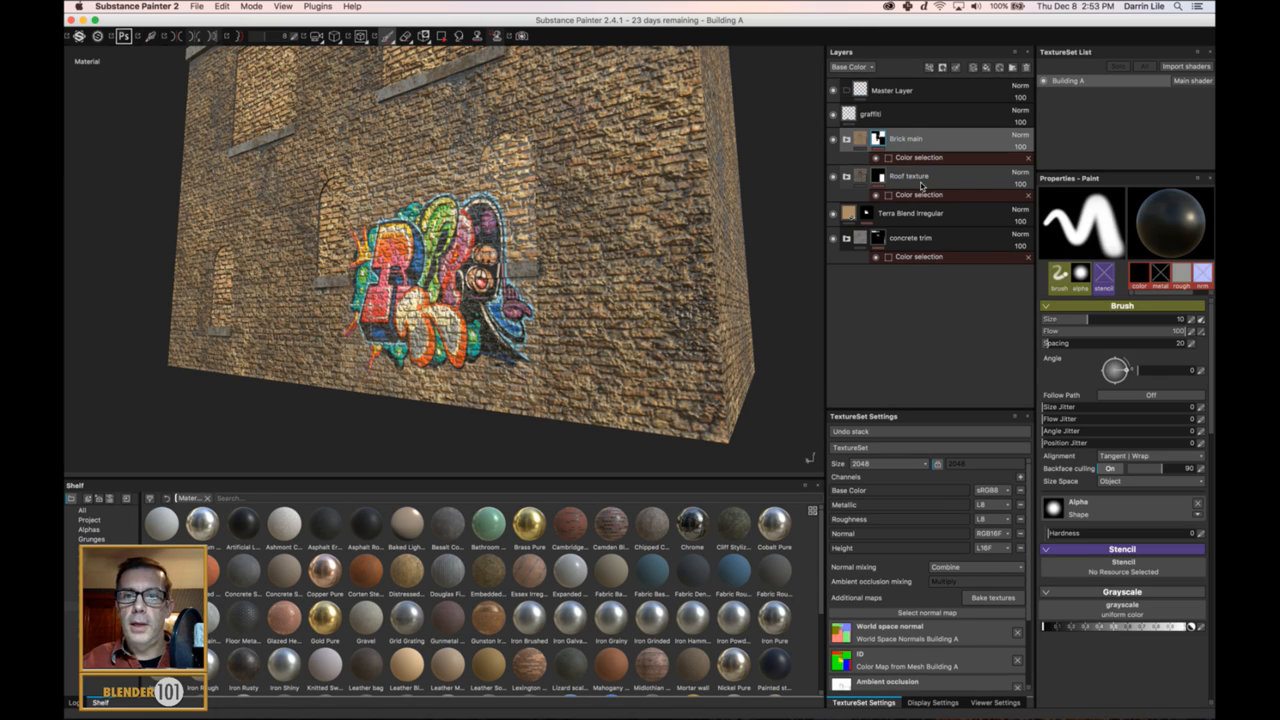
shift+click(912, 178)
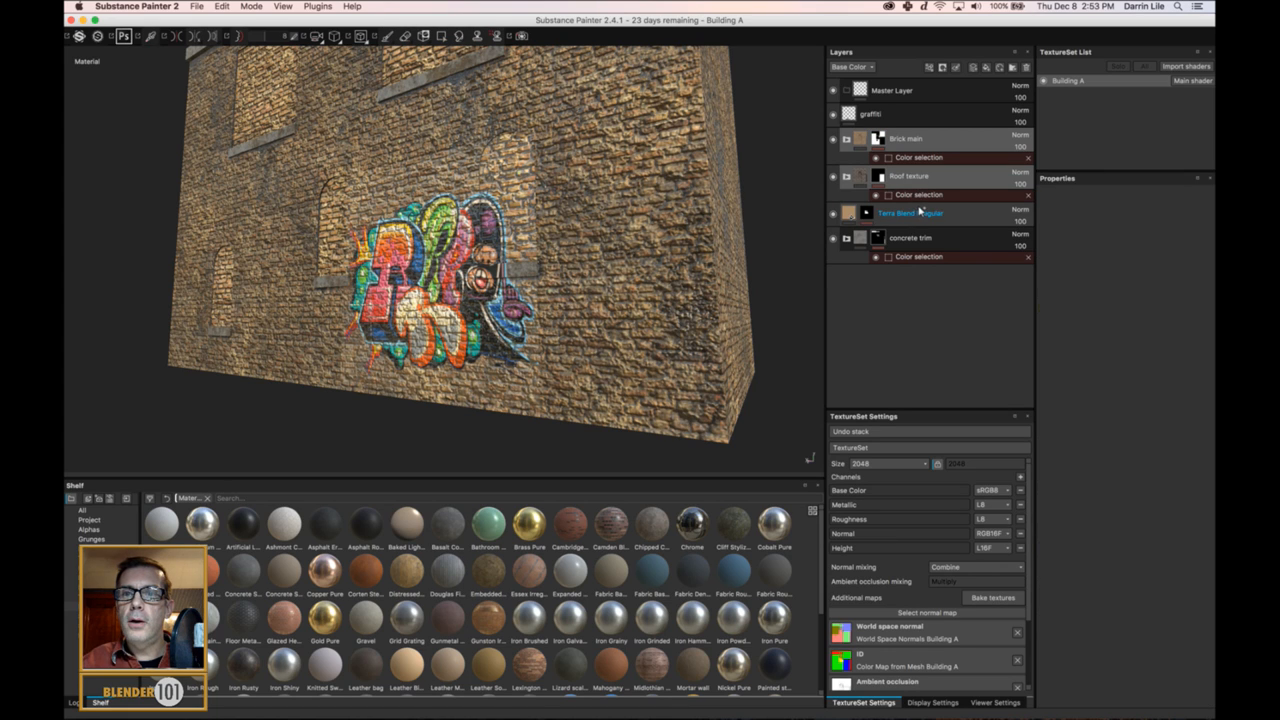
shift+click(921, 212)
shift+click(943, 231)
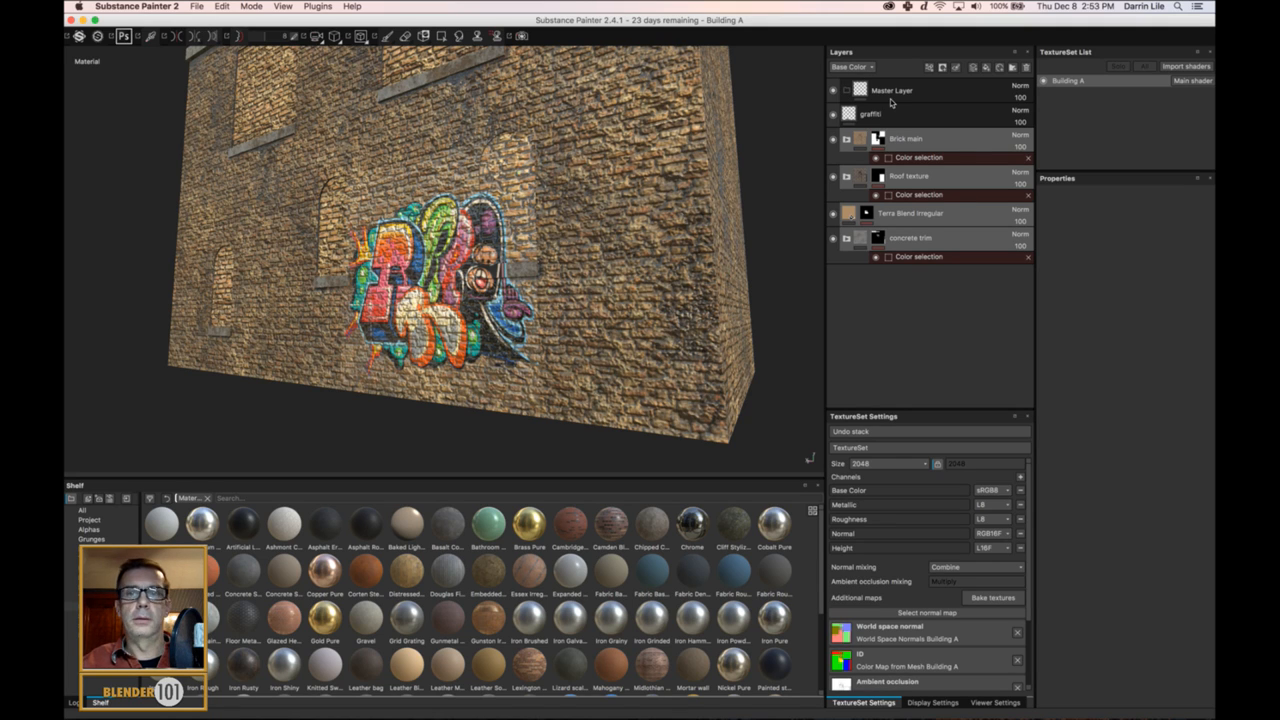
drag(890, 100, 890, 96)
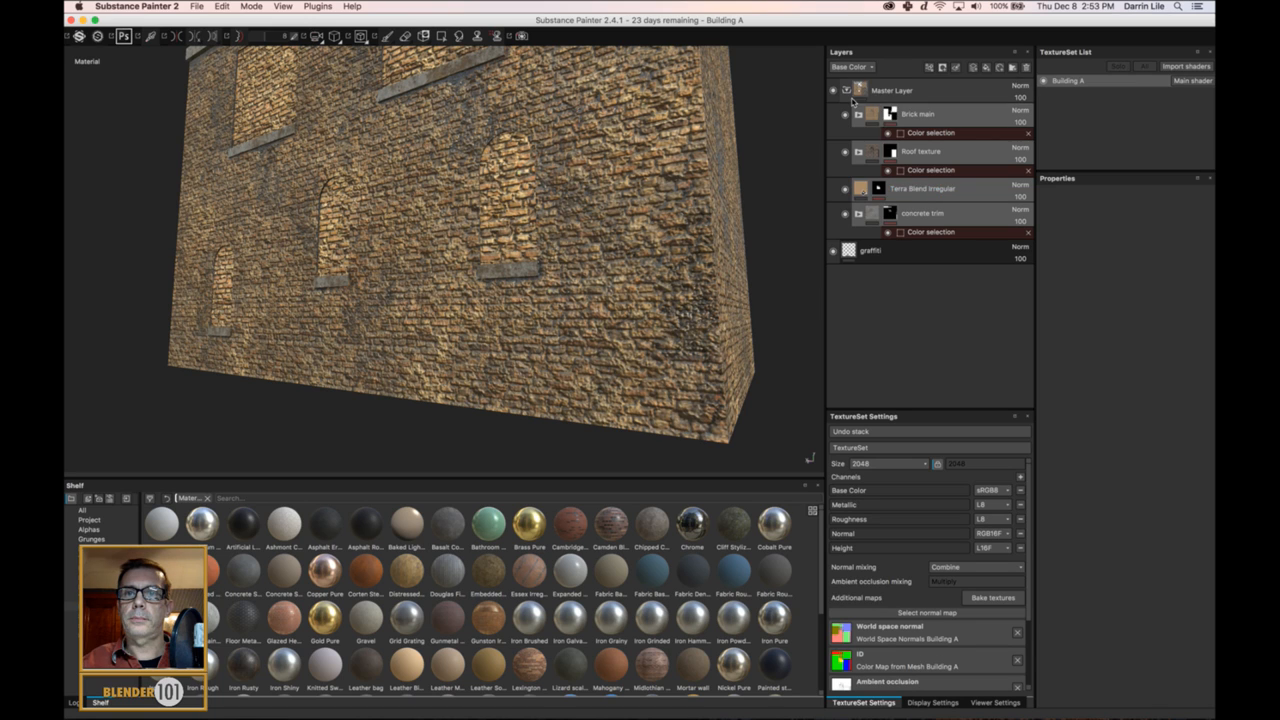
- Collapse the Master Layer folder and move the graffiti layer above it
click(847, 90)
click(900, 113)
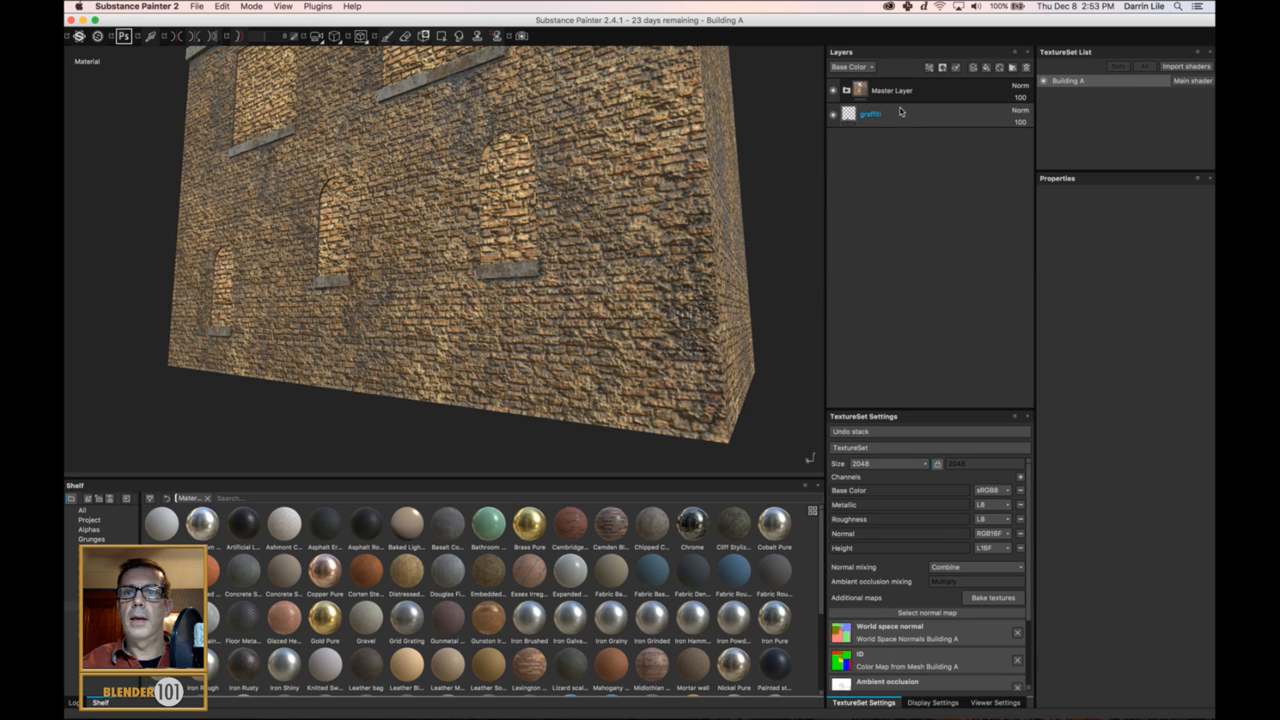
drag(900, 113, 900, 86)
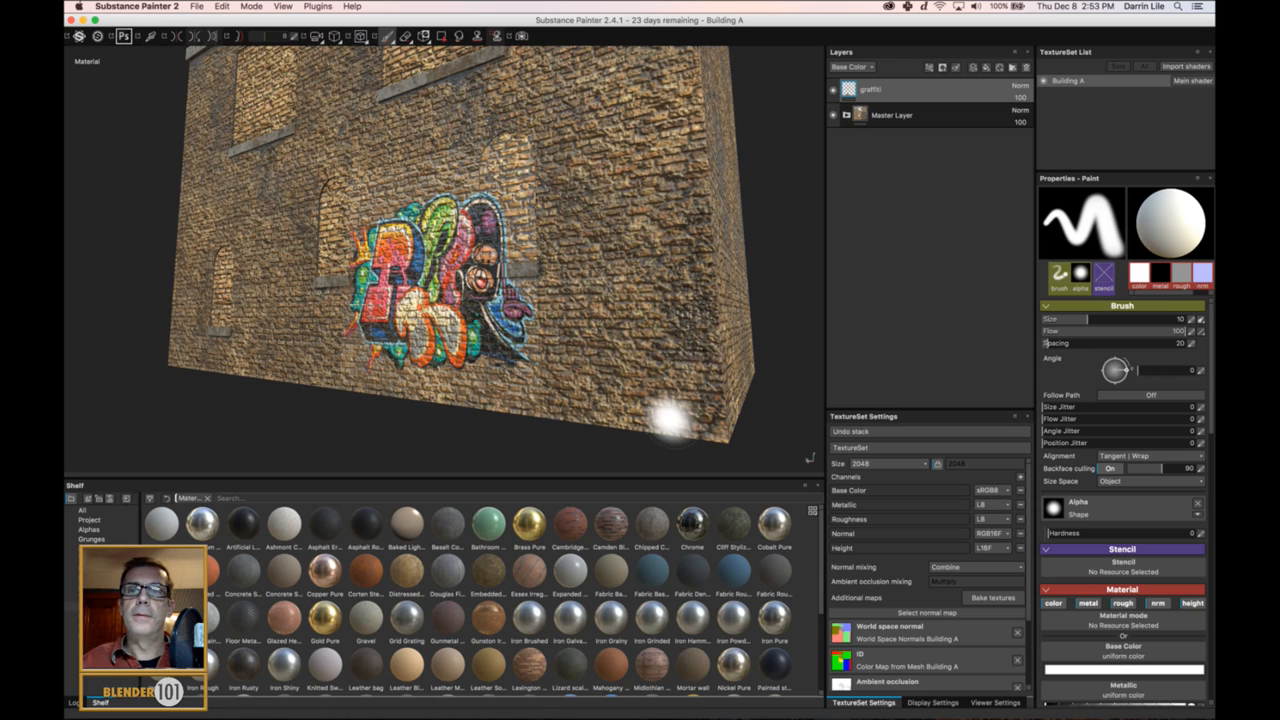
- Try adding a white mask to the graffiti layer and remove the mask again
right_click(965, 92)
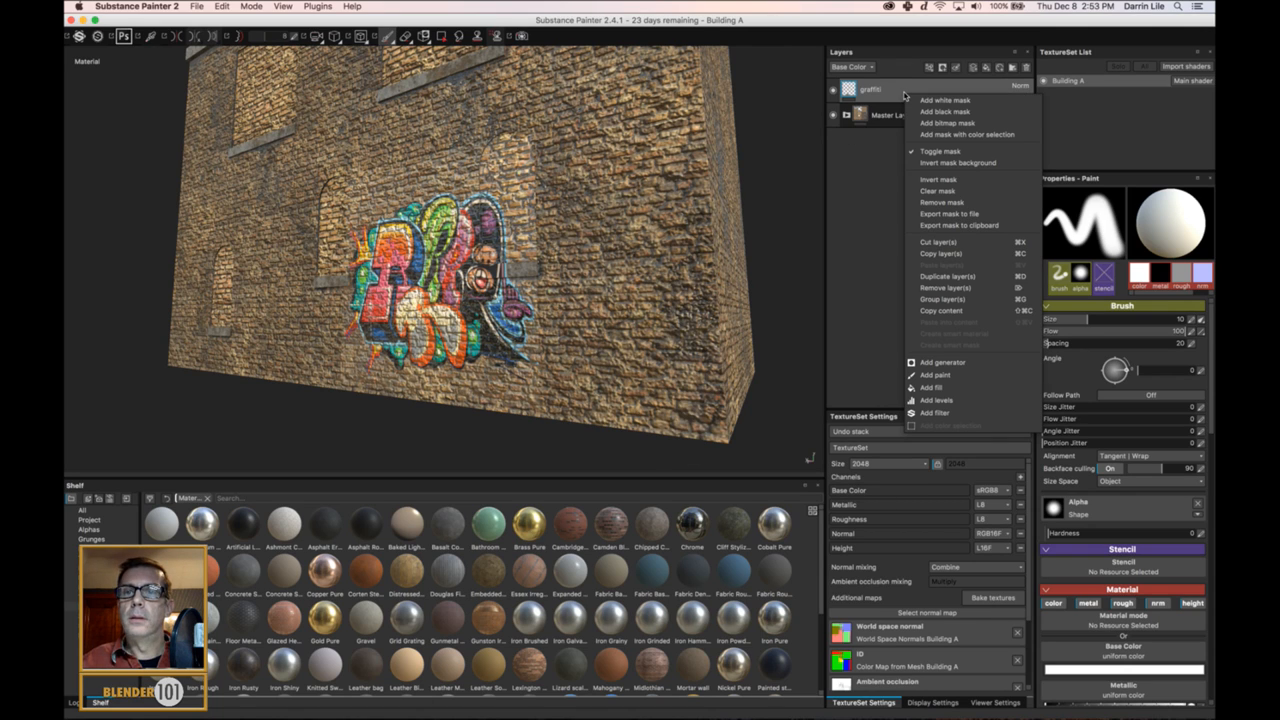
click(958, 100)
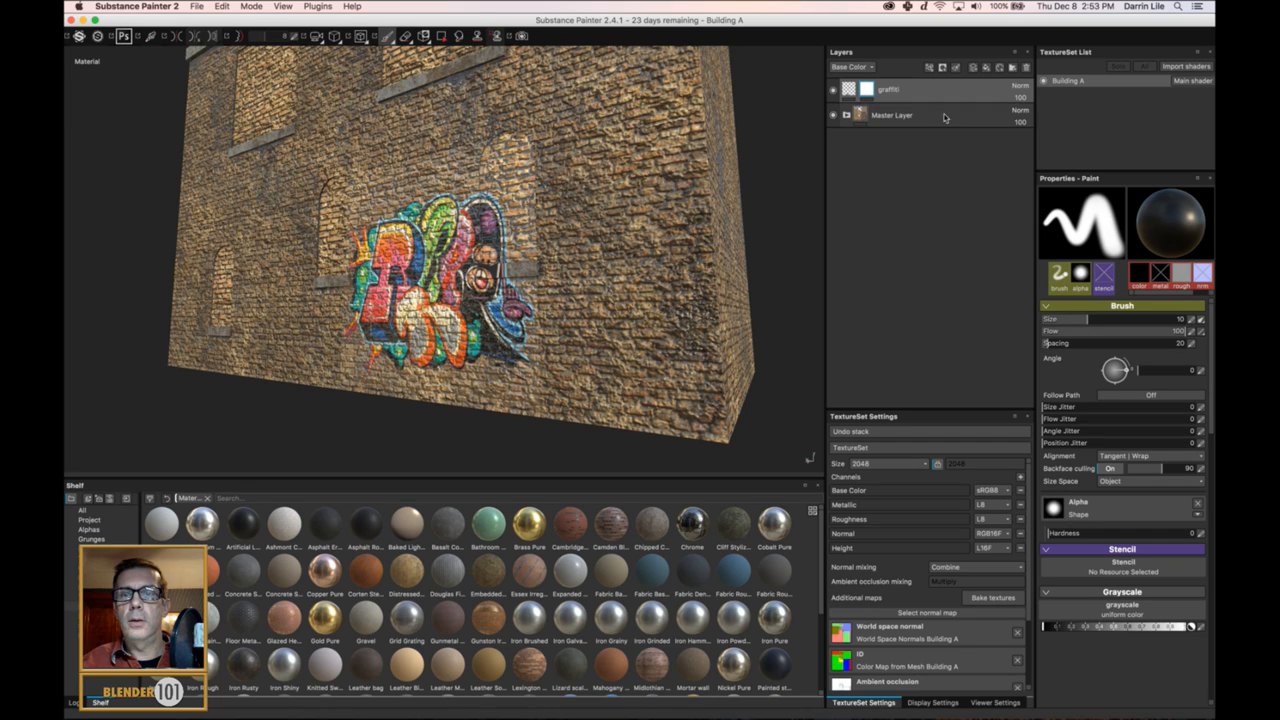
mouse_move(869, 90)
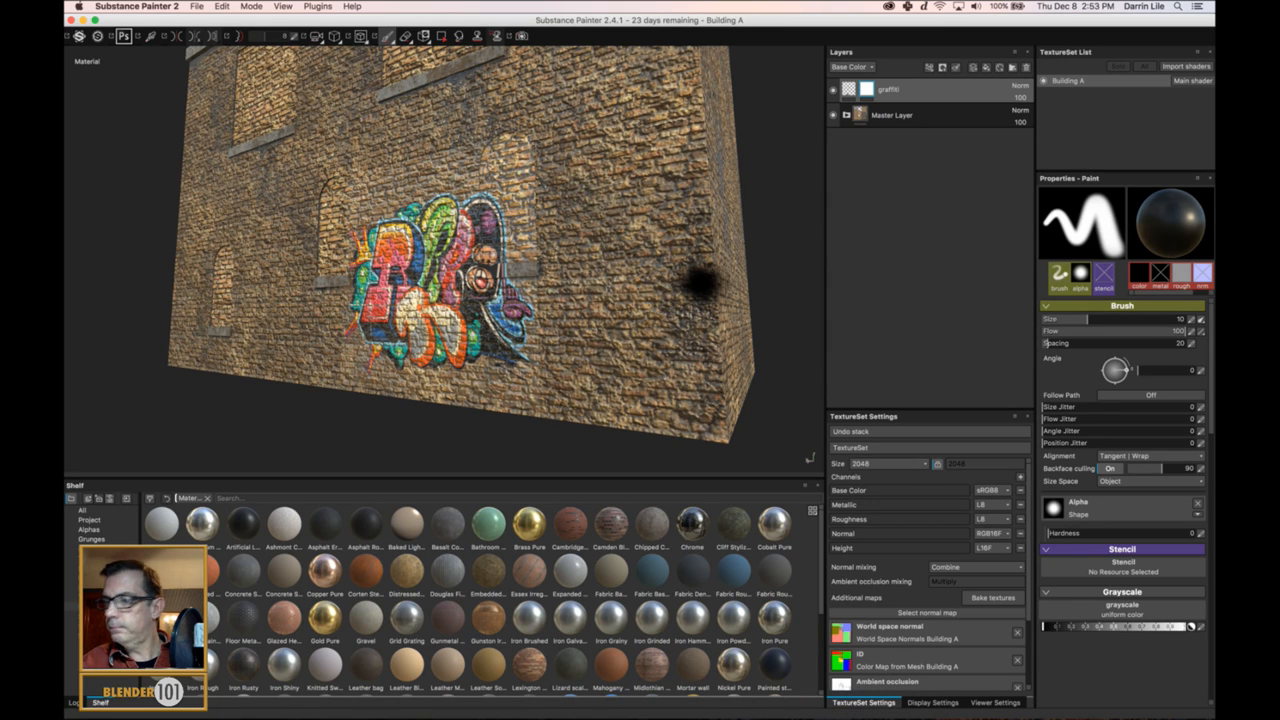
right_click(867, 91)
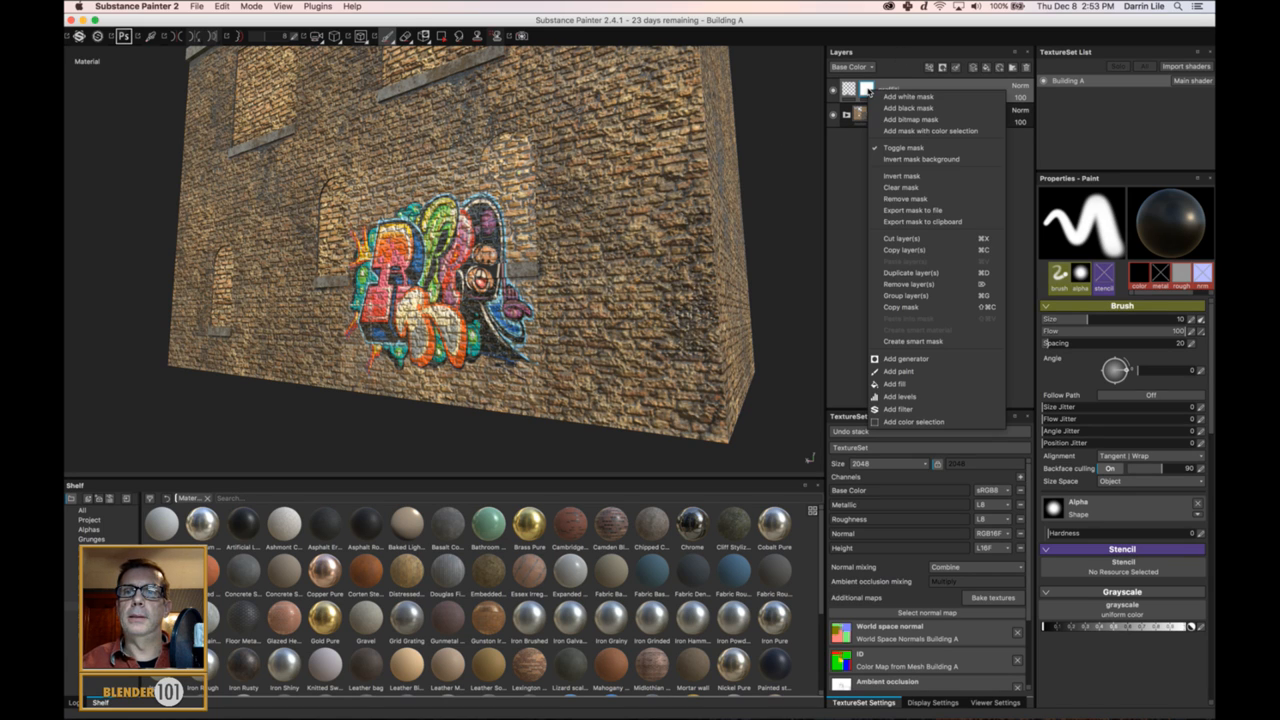
click(915, 199)
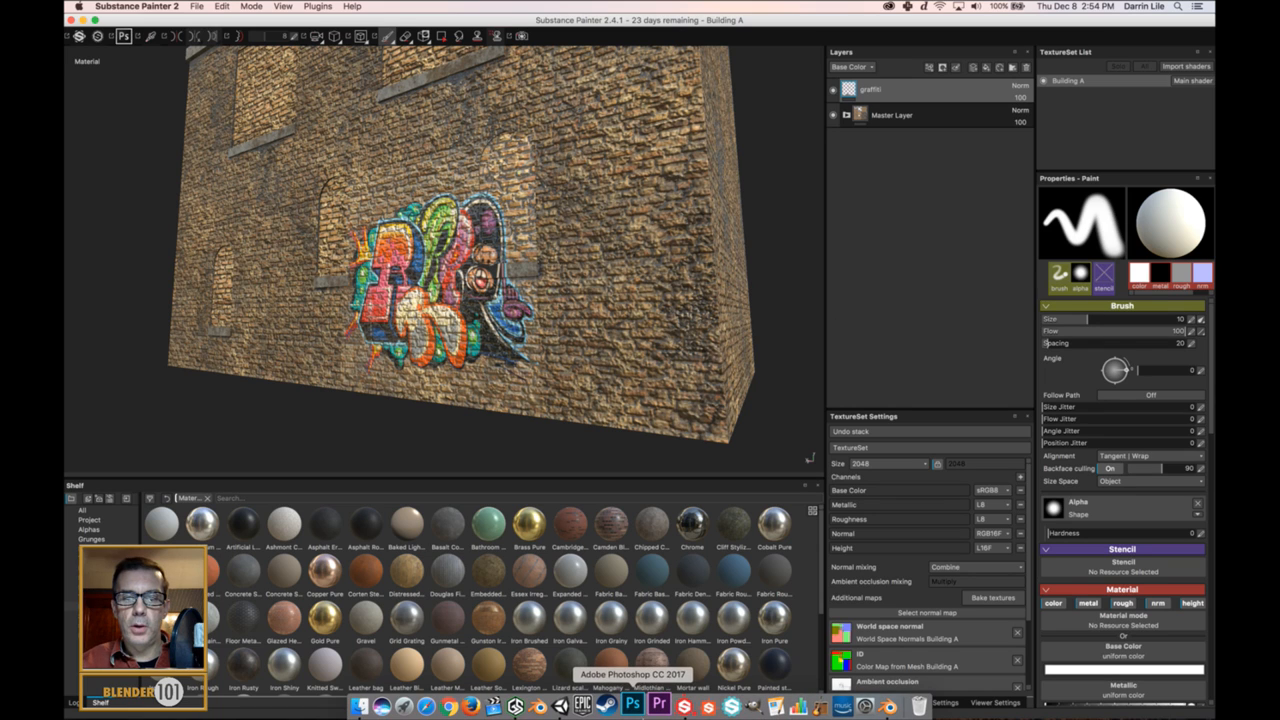
- Switch to Photoshop, open graffiti 2.psd, examine its transparent background by briefly hiding Layer 0, and minimize the window
click(634, 706)
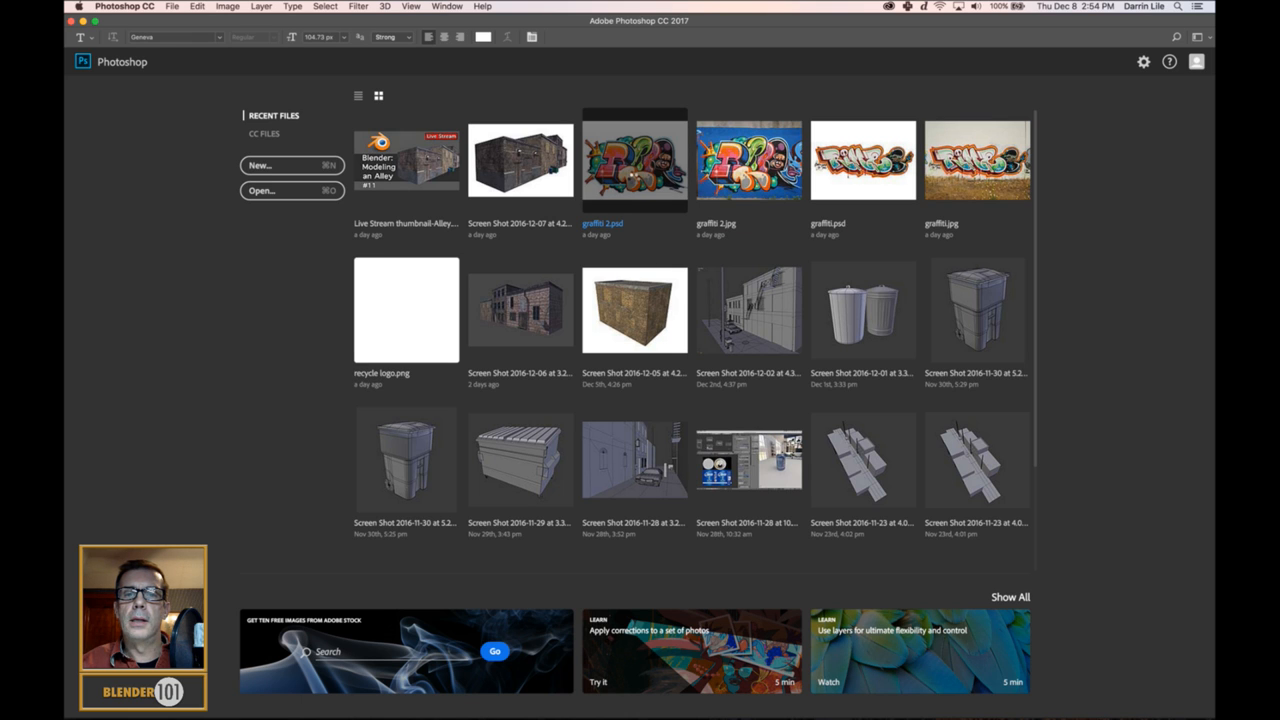
click(634, 165)
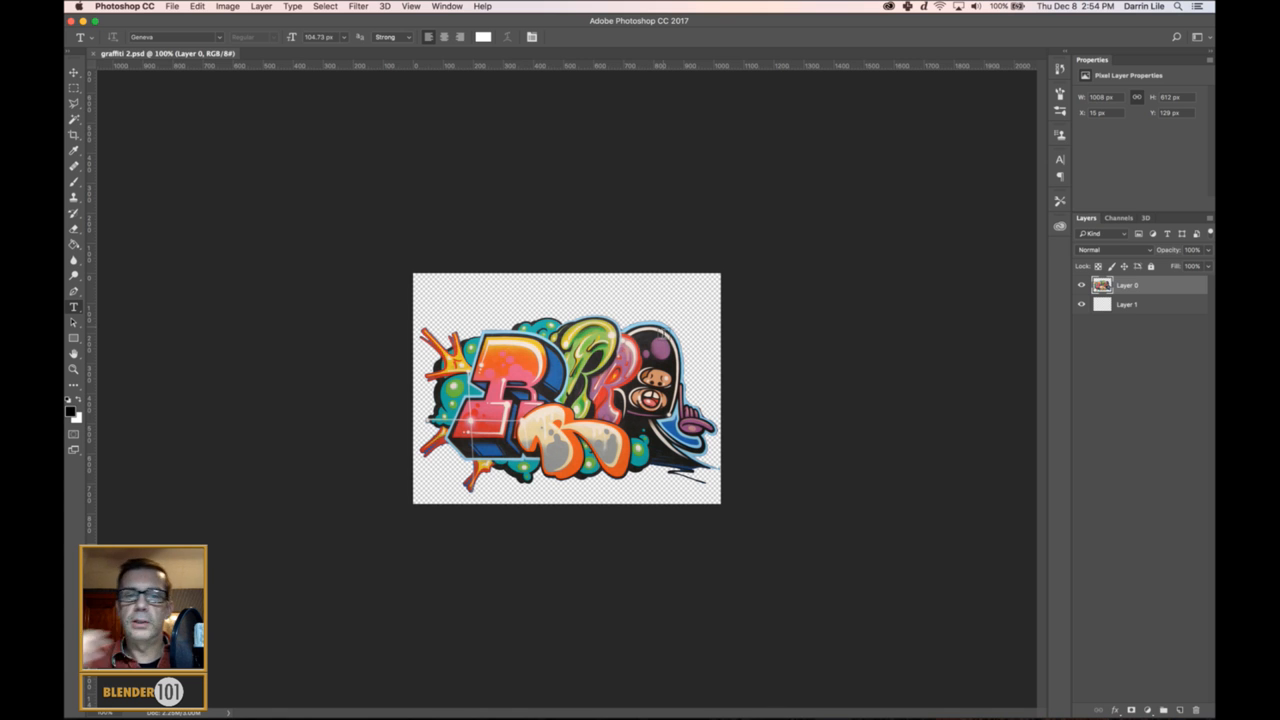
click(1137, 302)
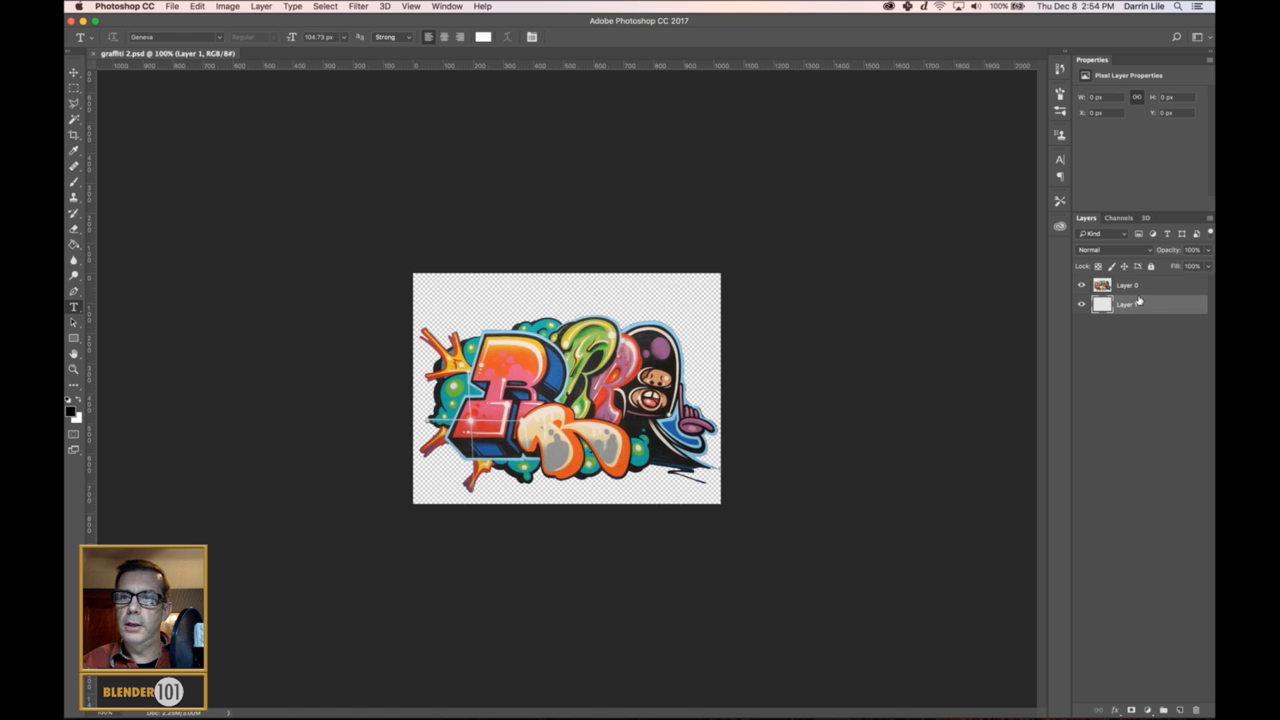
click(1081, 285)
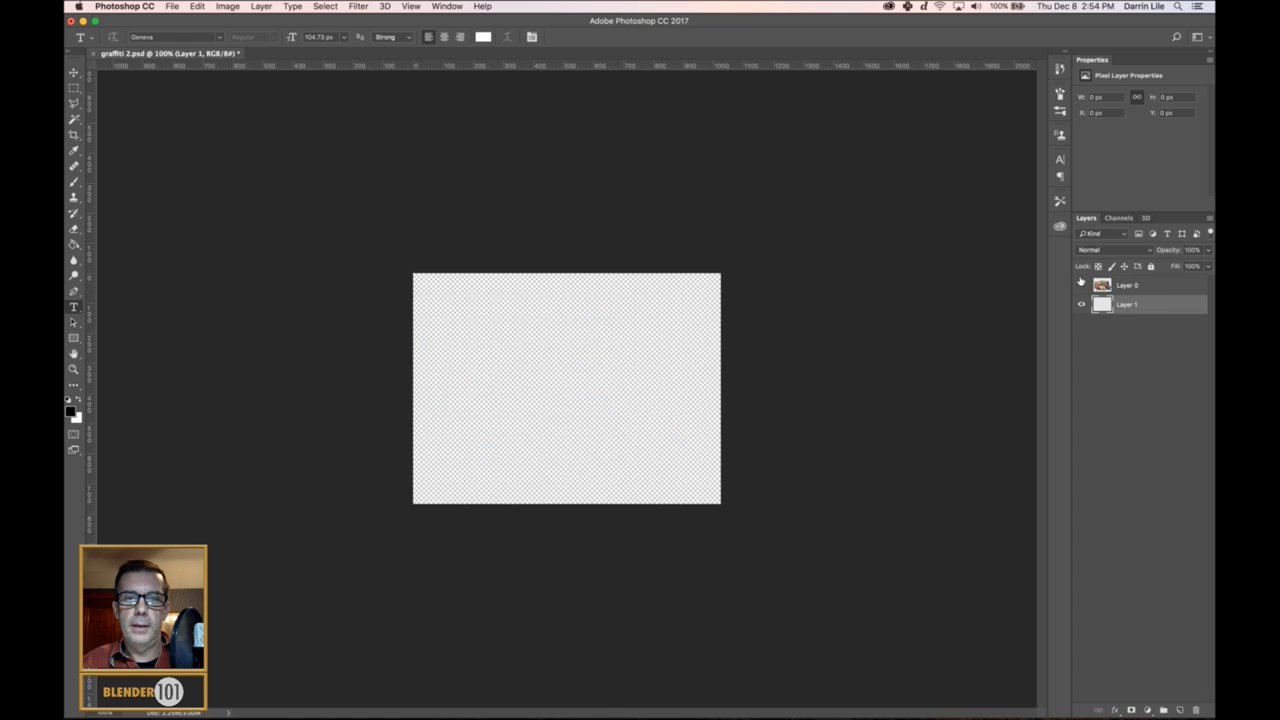
click(1081, 284)
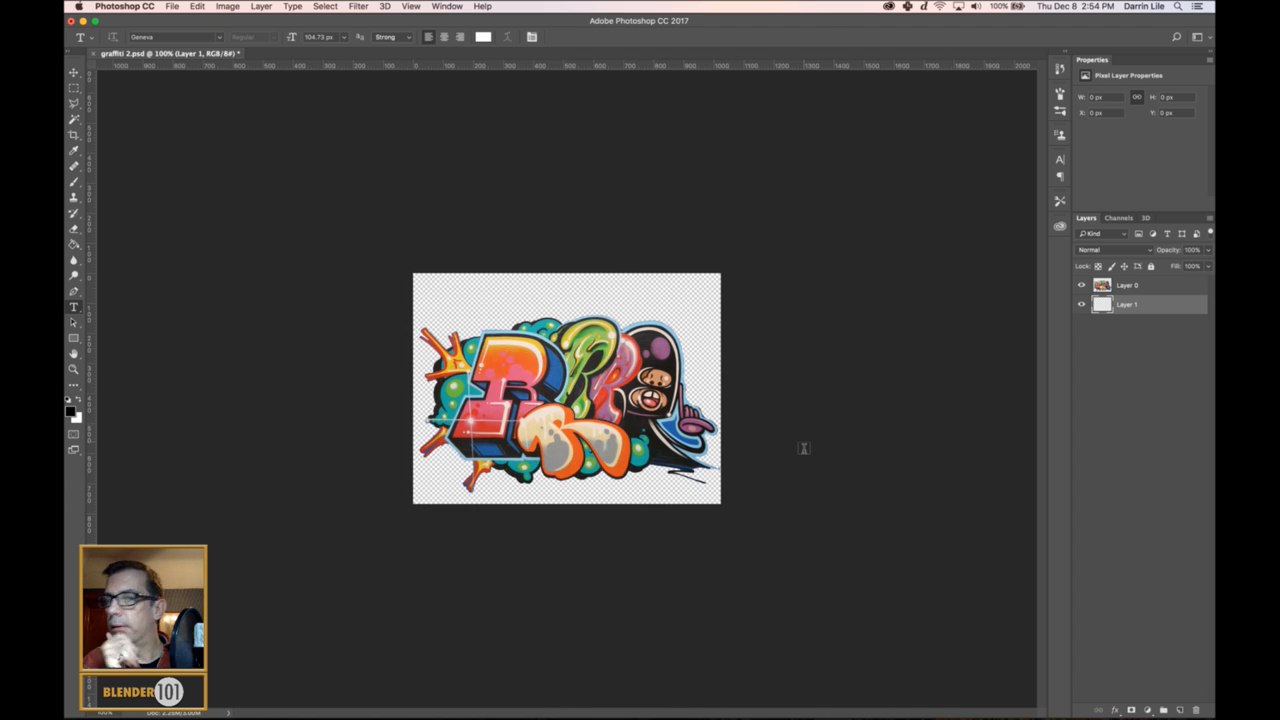
click(83, 21)
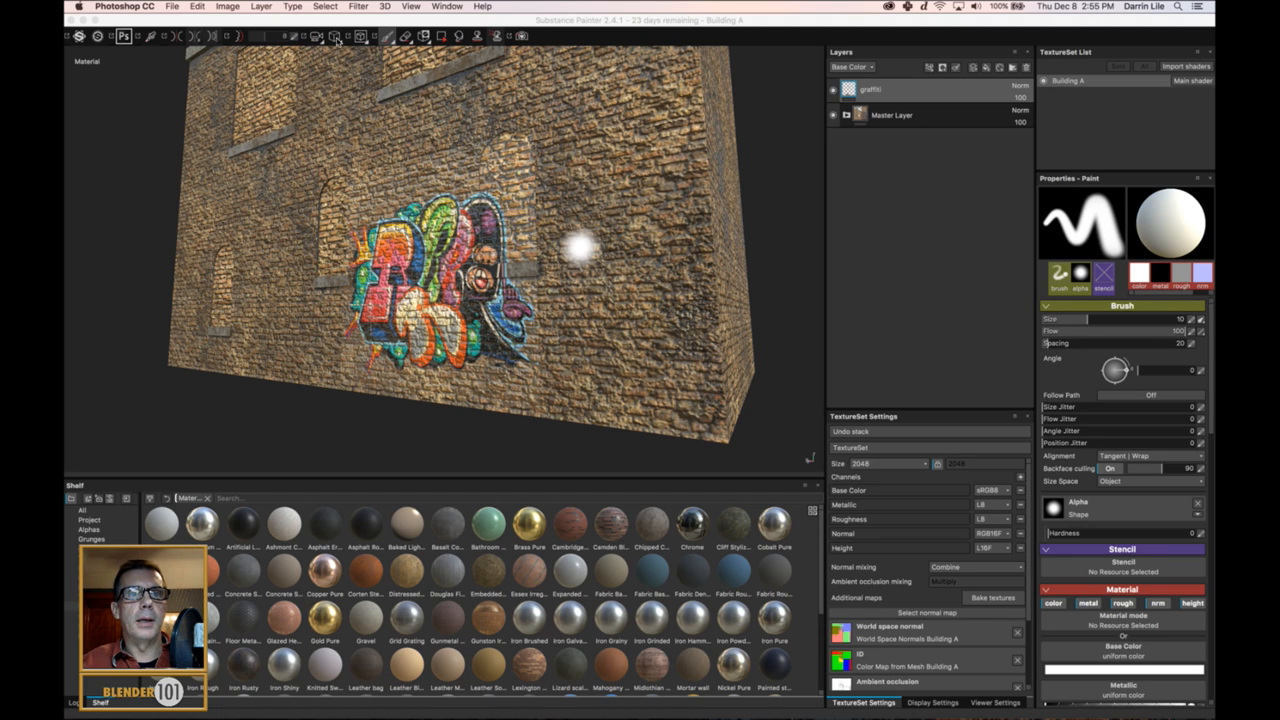
- Choose the standard Paint tool for the graffiti layer
click(390, 40)
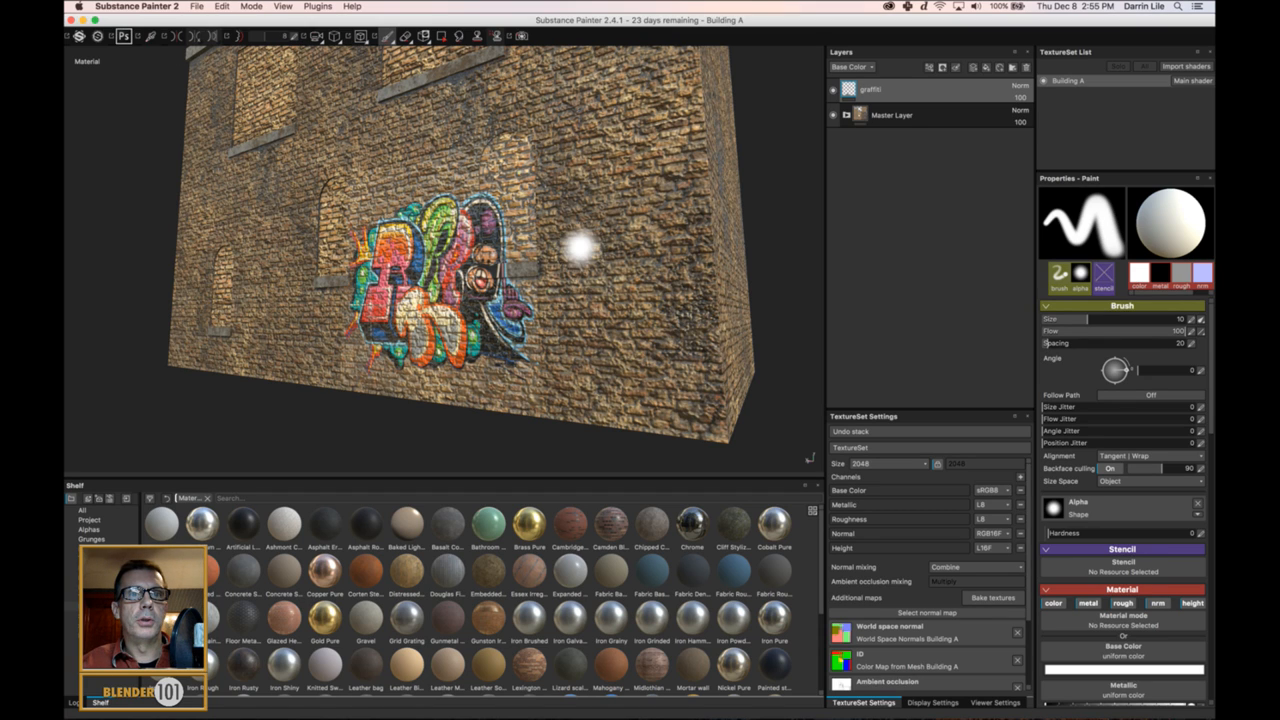
click(388, 36)
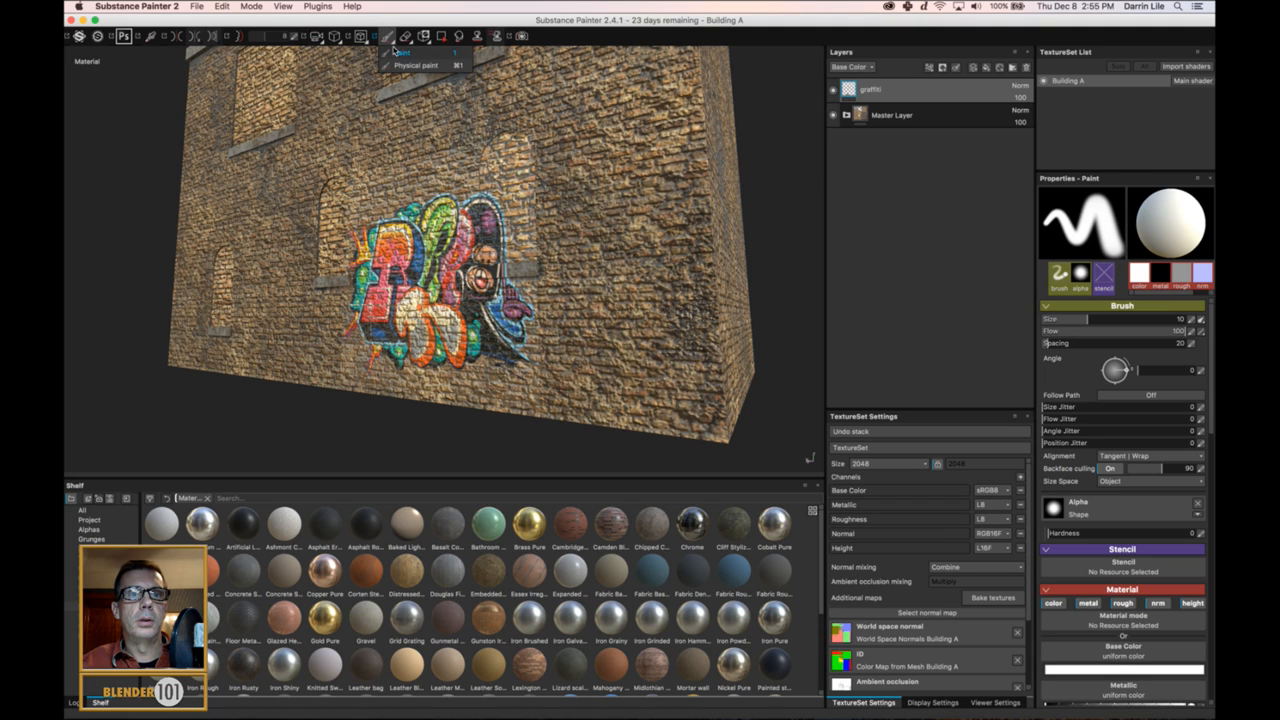
click(410, 54)
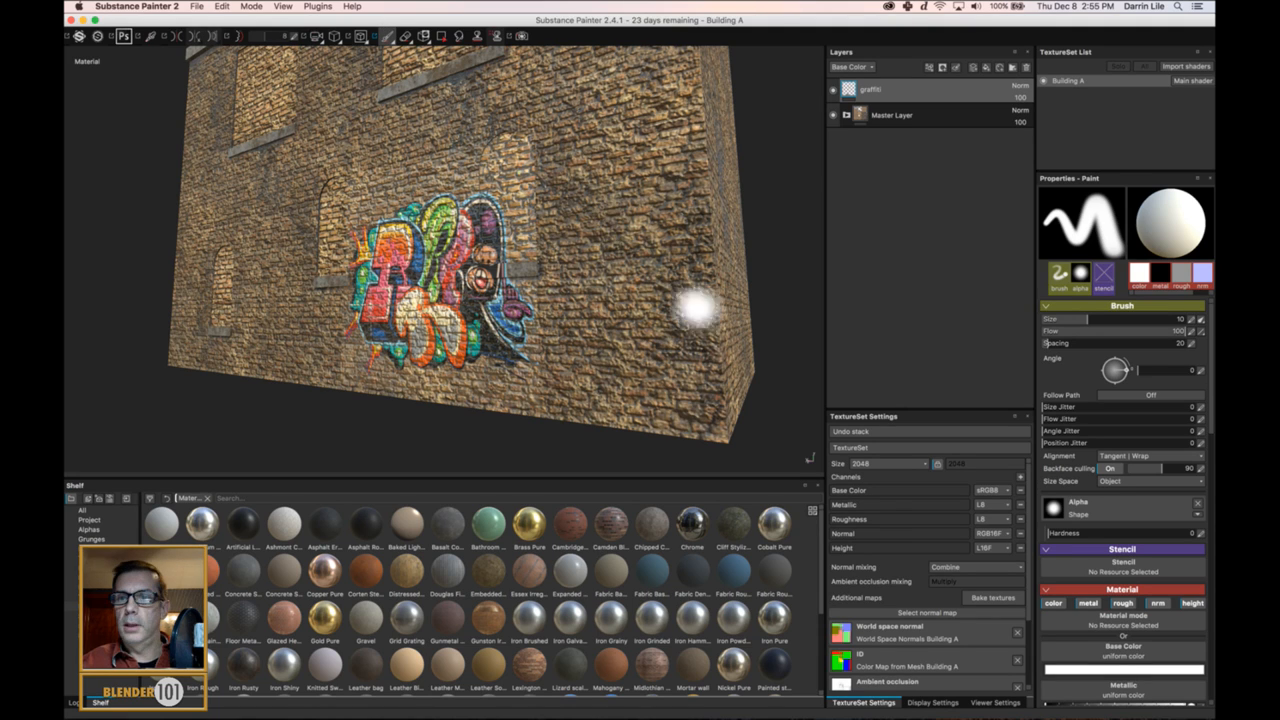
- Widen the area holding the brush and material properties and save the Building A project
drag(1034, 418, 1006, 420)
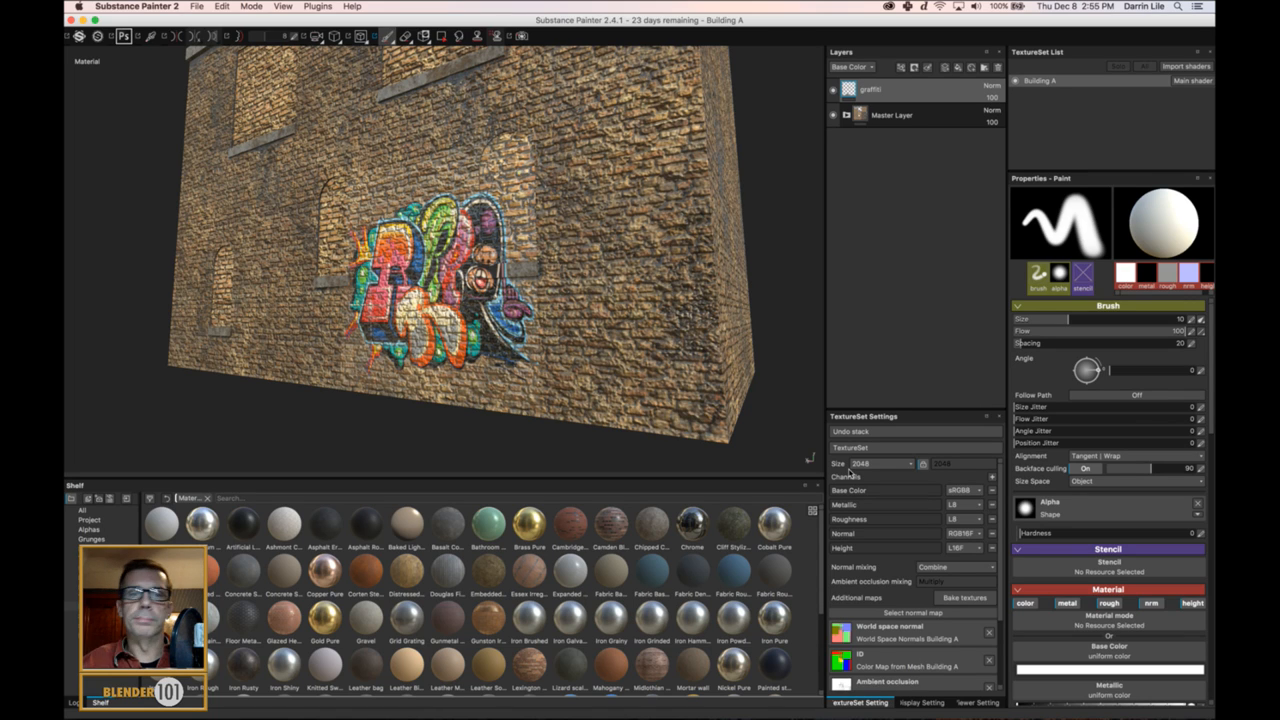
key(super+s)
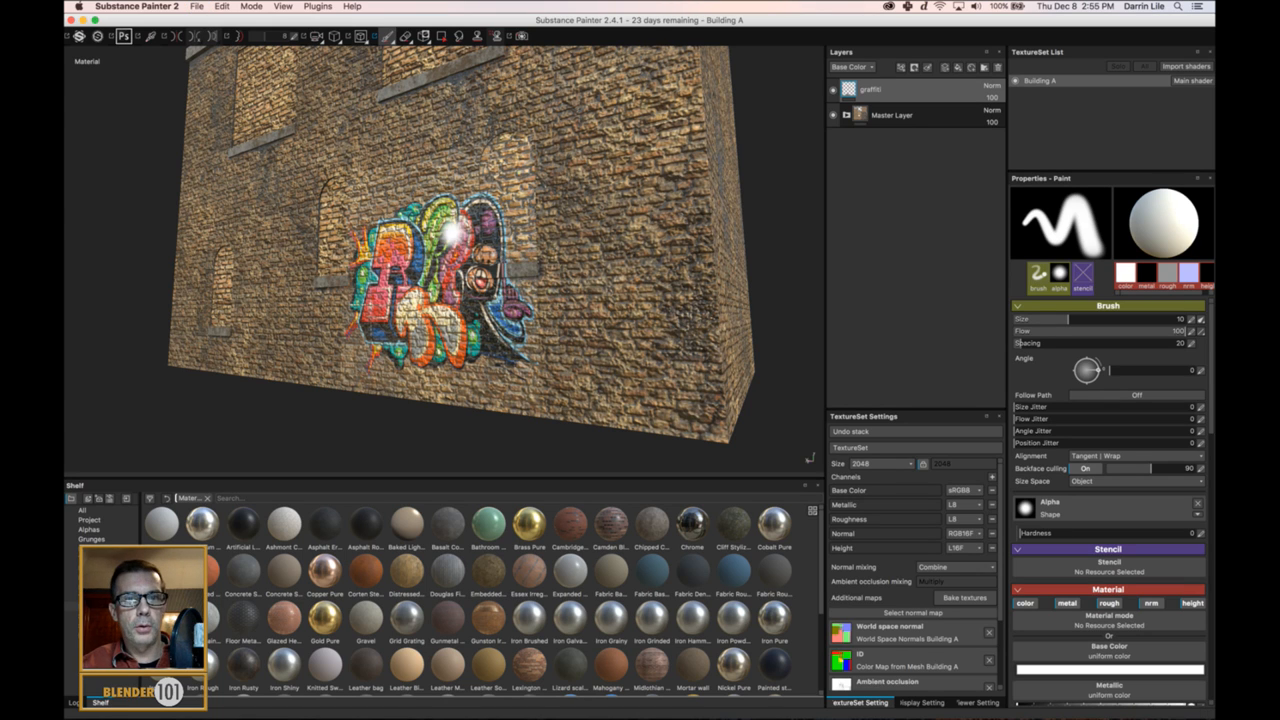
- Examine the graffiti on Building A's brick wall up close and from farther away
scroll(430, 247, up, 5)
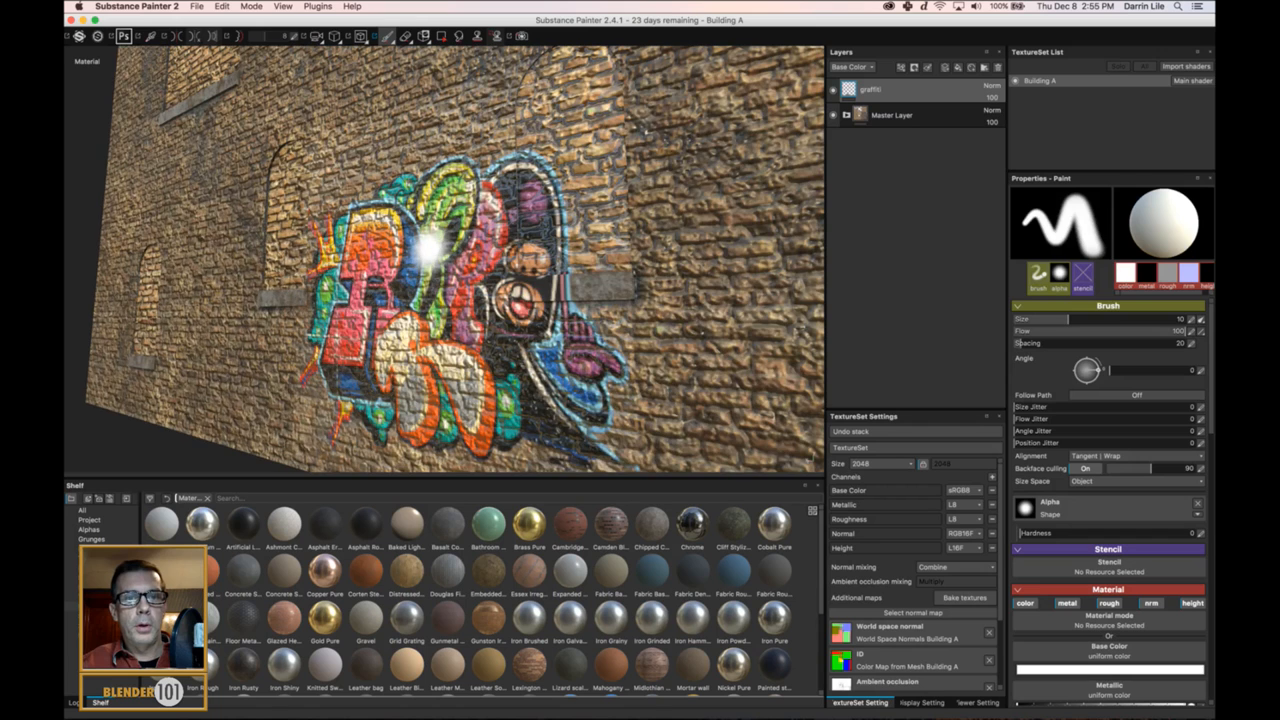
scroll(430, 247, up, 3)
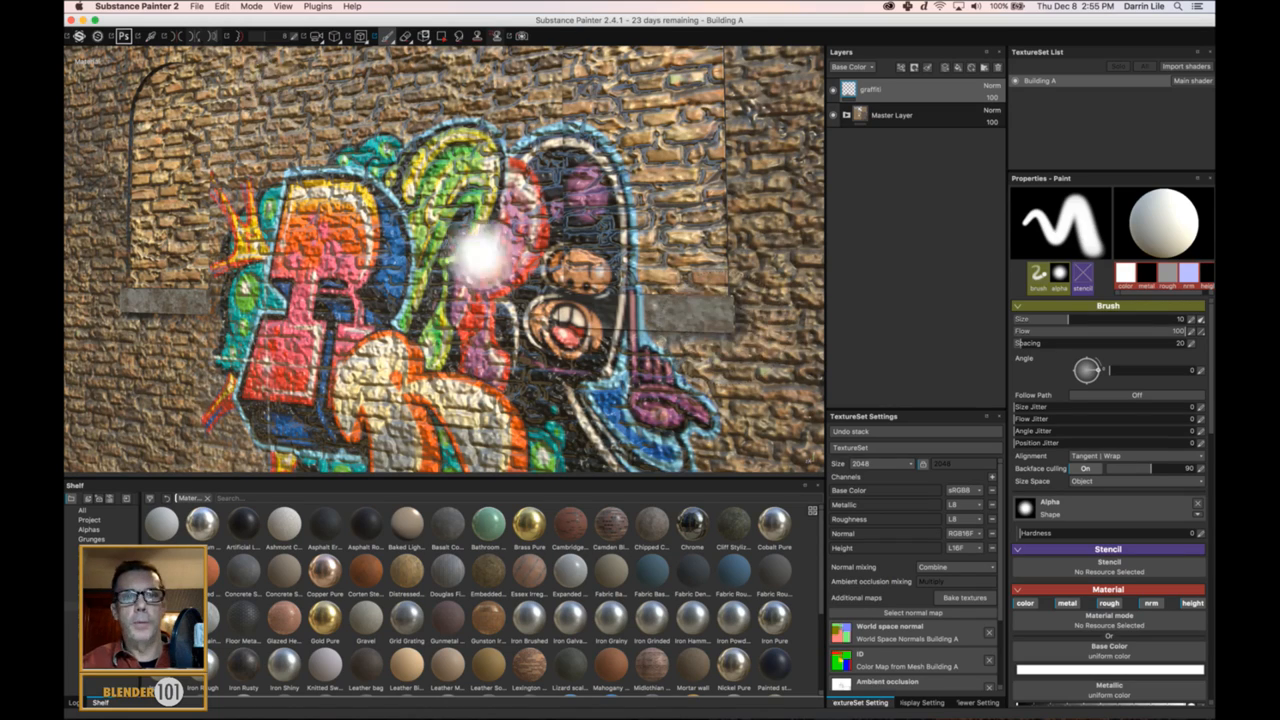
scroll(488, 285, down, 6)
scroll(490, 287, down, 3)
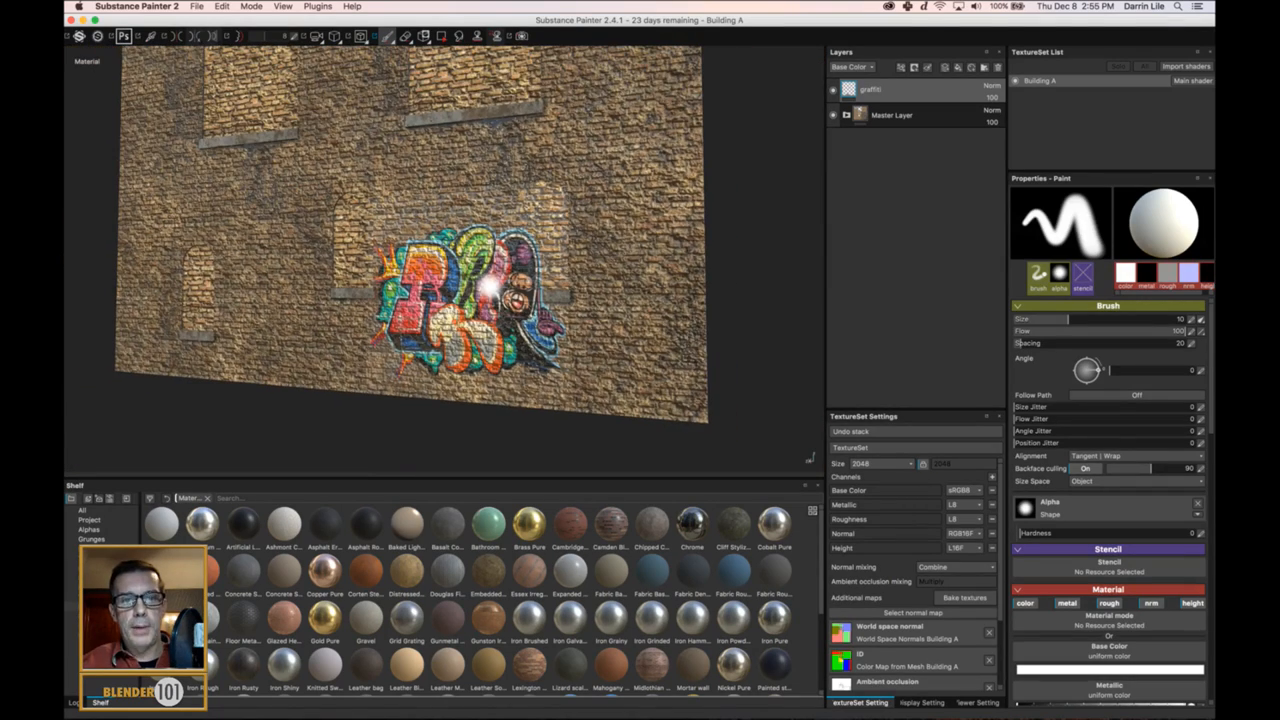
- Switch to Unity and examine Building A and the surrounding alley buildings from above
mouse_move(545, 706)
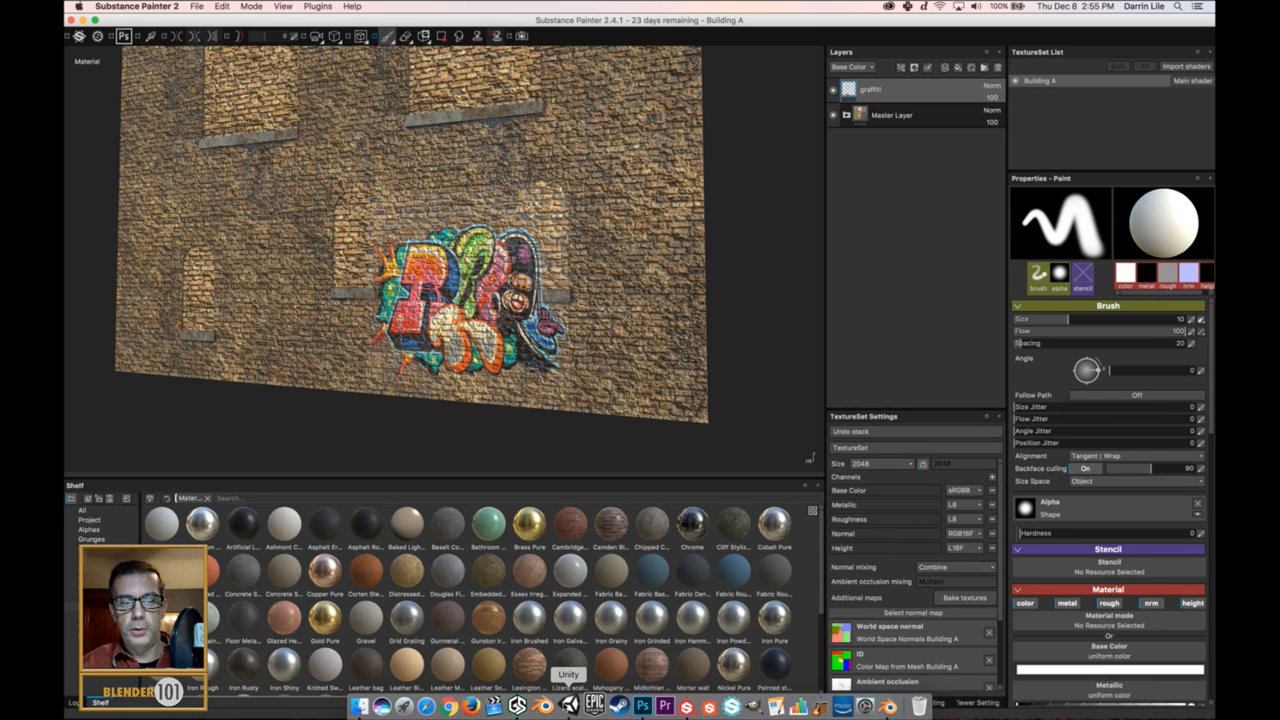
click(567, 706)
key(f)
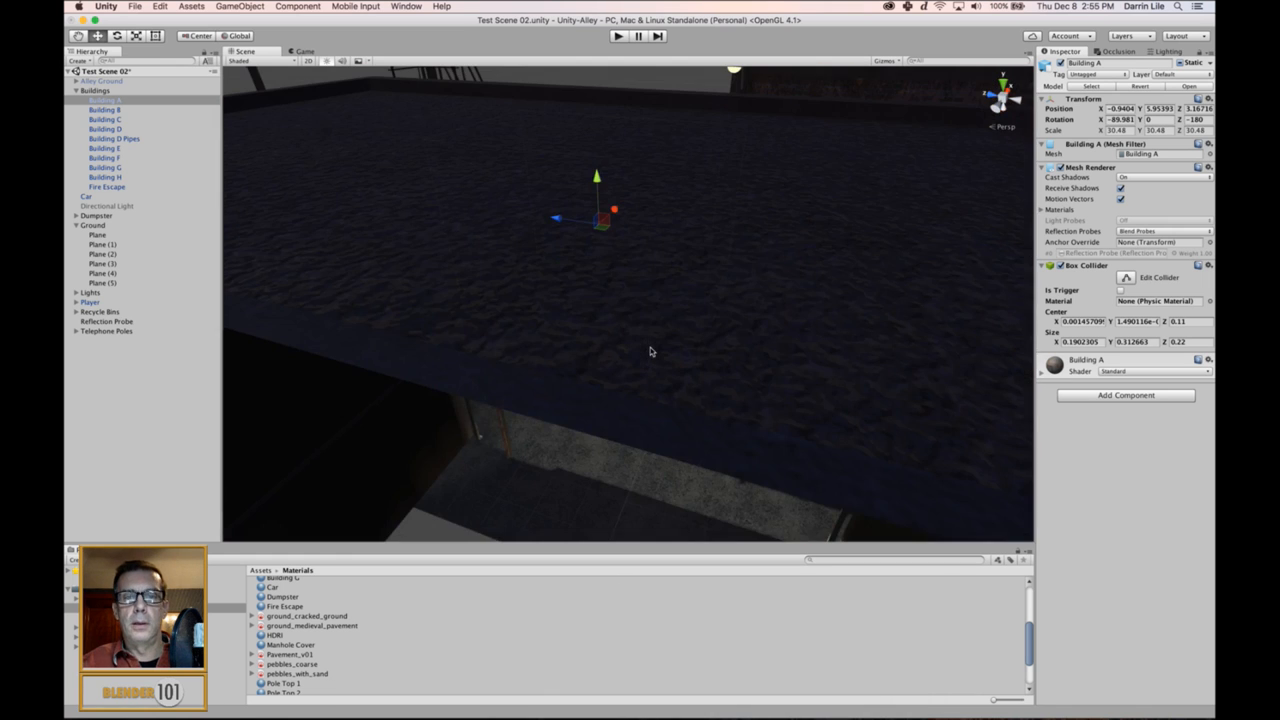
alt+drag(641, 353, 823, 398)
middle_drag(823, 370, 611, 480)
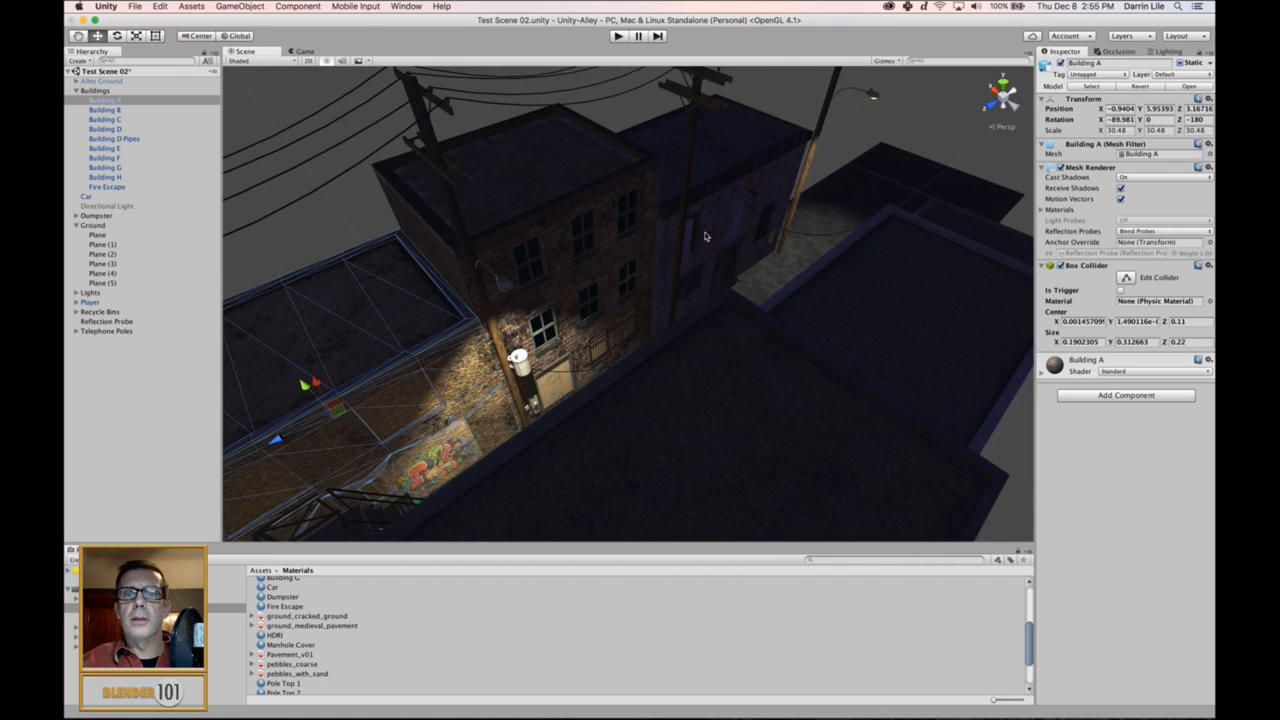
alt+drag(568, 372, 889, 354)
- Select the Fire Escape in the alley scene and examine its stairs against the graffitied brick wall
click(889, 354)
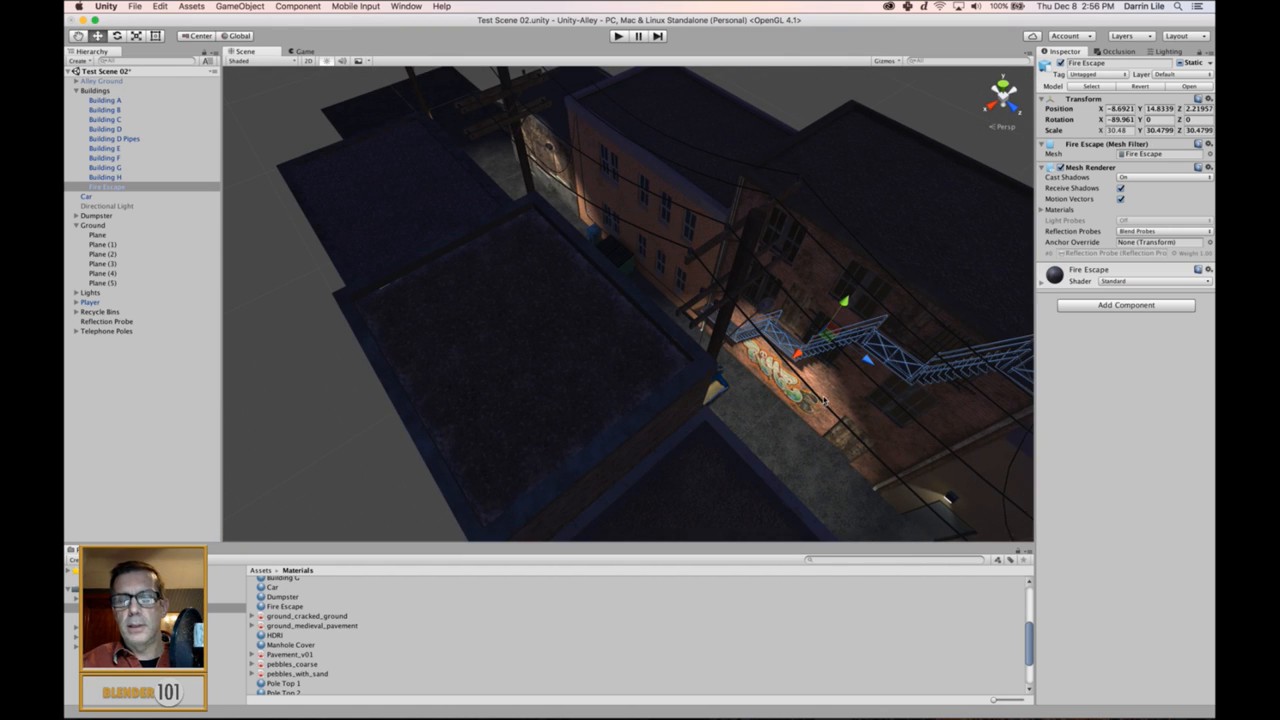
key(f)
alt+drag(646, 420, 925, 345)
key(f)
alt+drag(675, 358, 694, 406)
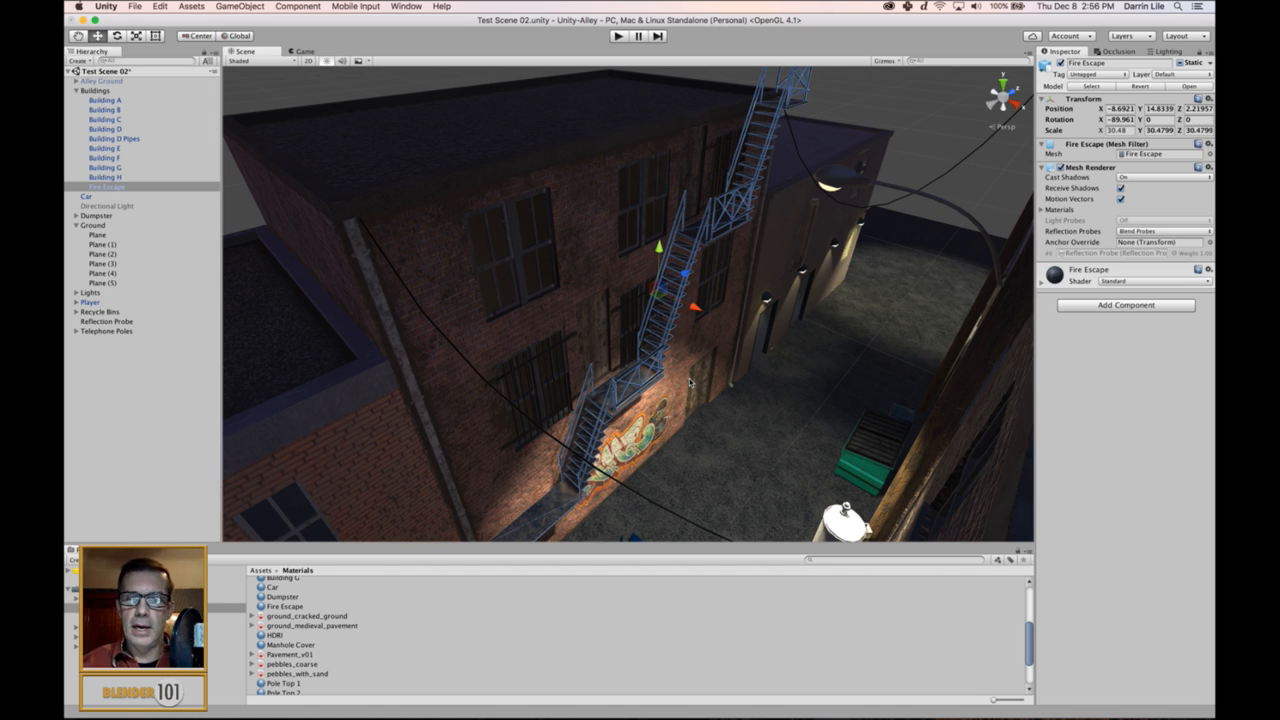
scroll(688, 382, up, 3)
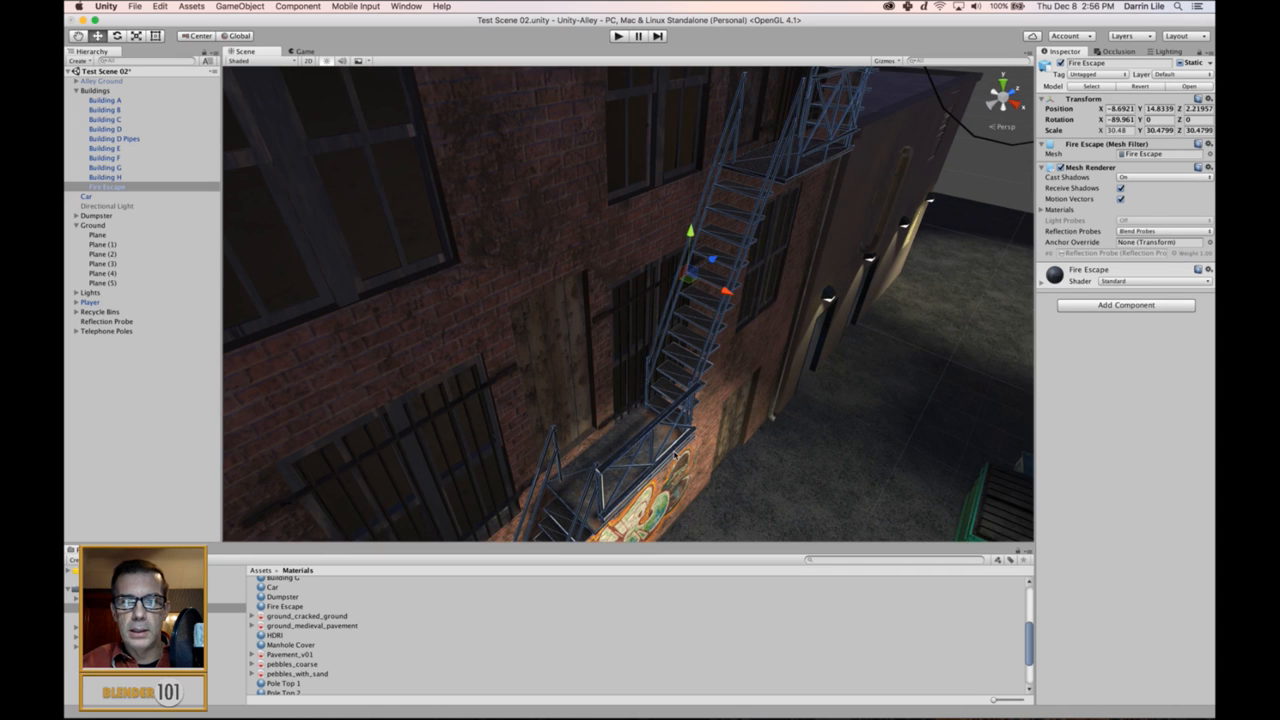
- Switch to Blender and select the Fire Escape object in the Alley 11 scene, framing it in the view
mouse_move(548, 706)
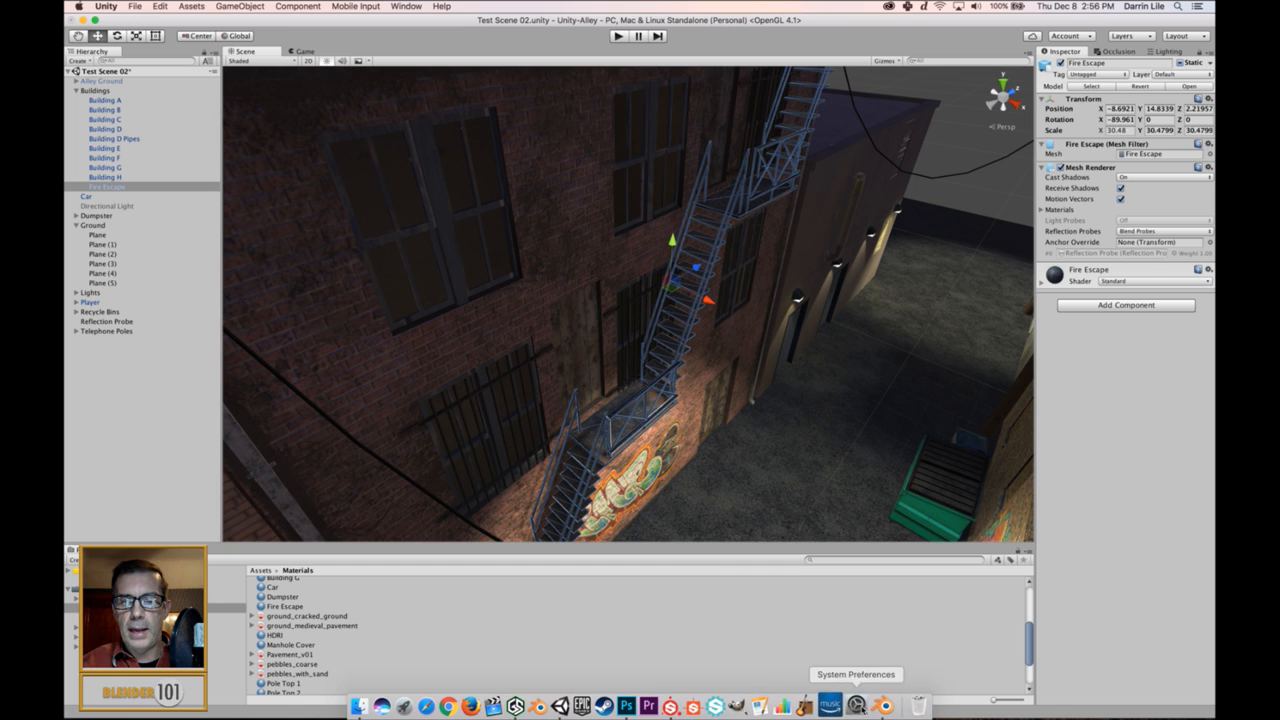
click(879, 705)
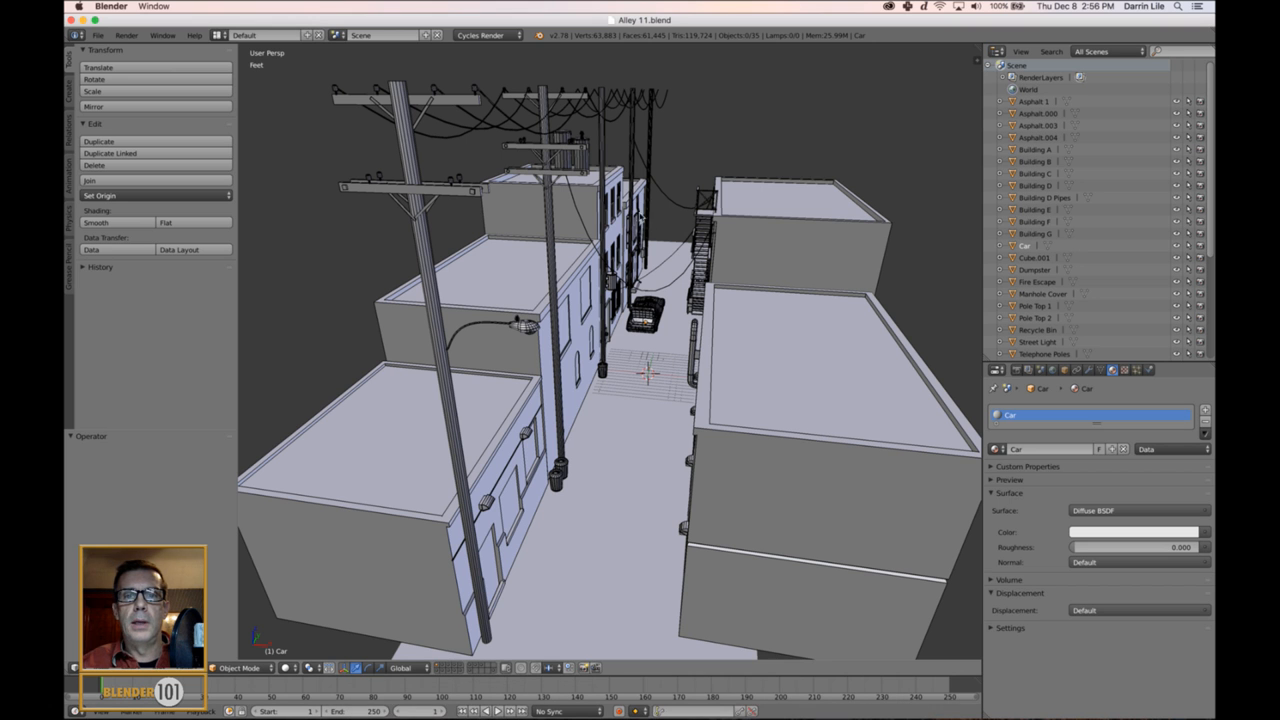
right_click(703, 224)
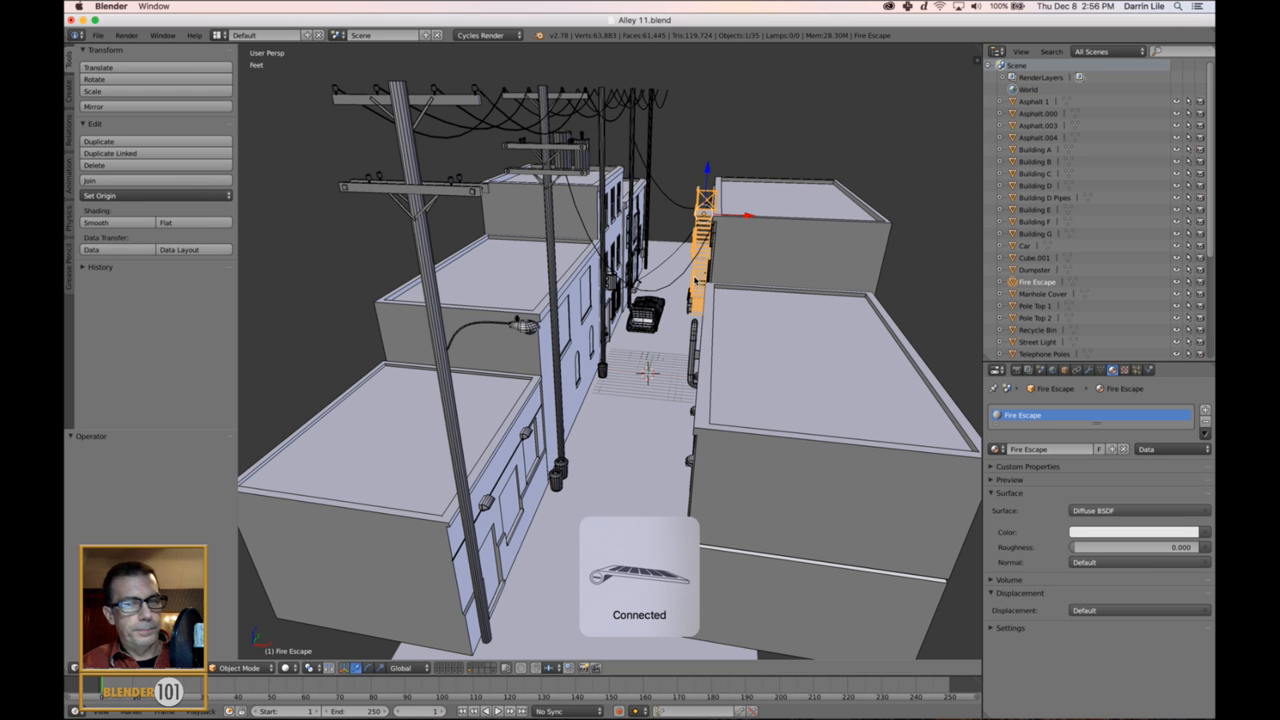
key(KP_Decimal)
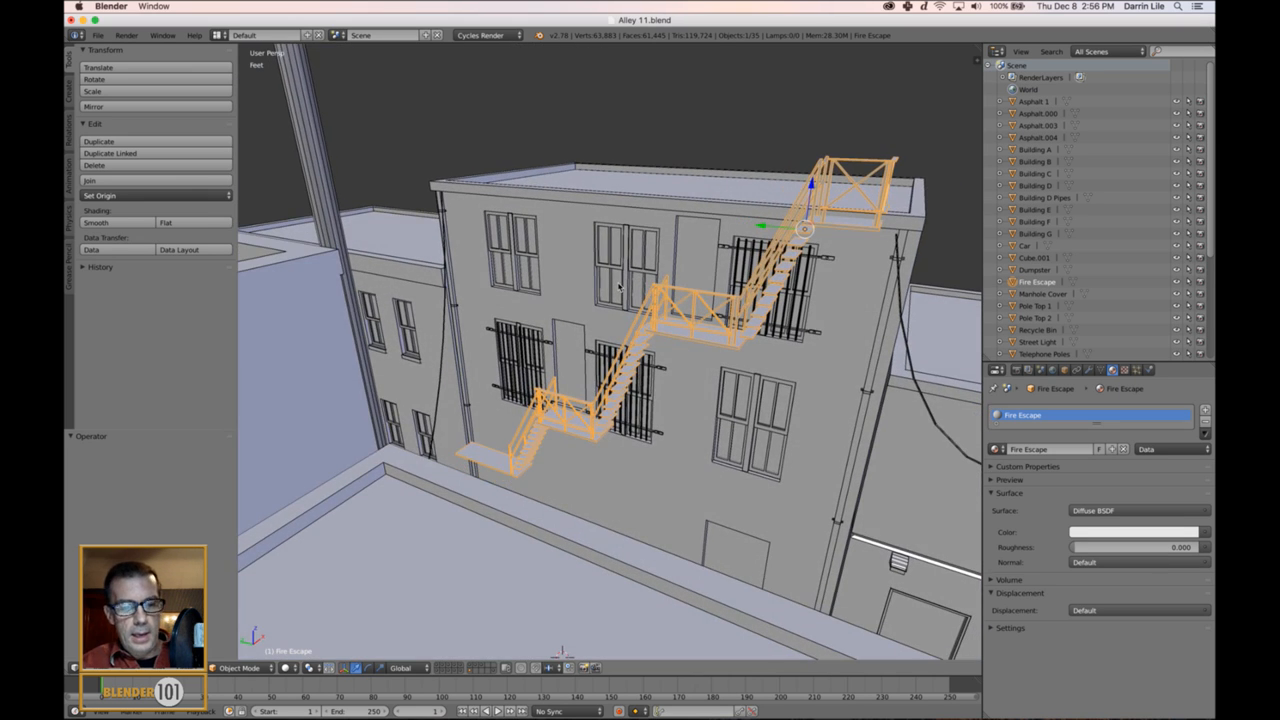
- Isolate the fire escape and display its complete UV layout in the UV Editing screen layout, ending in Object Mode
click(469, 672)
middle_drag(554, 504, 604, 520)
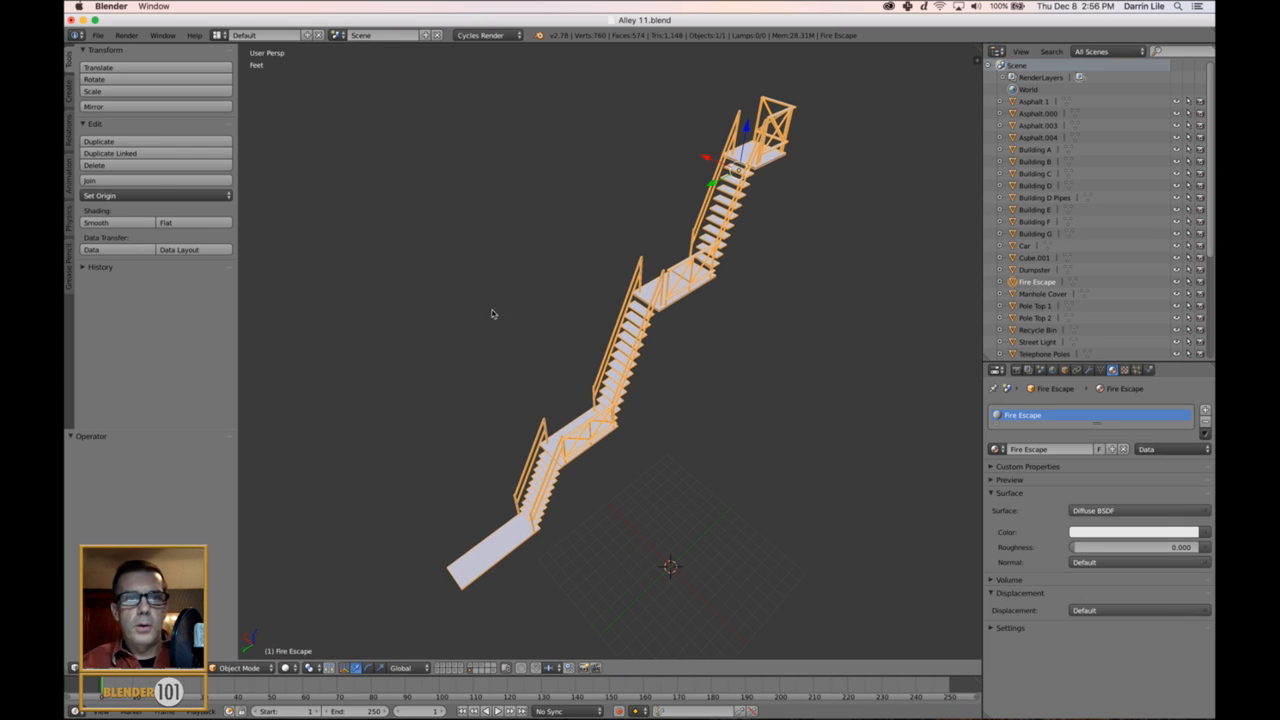
click(220, 35)
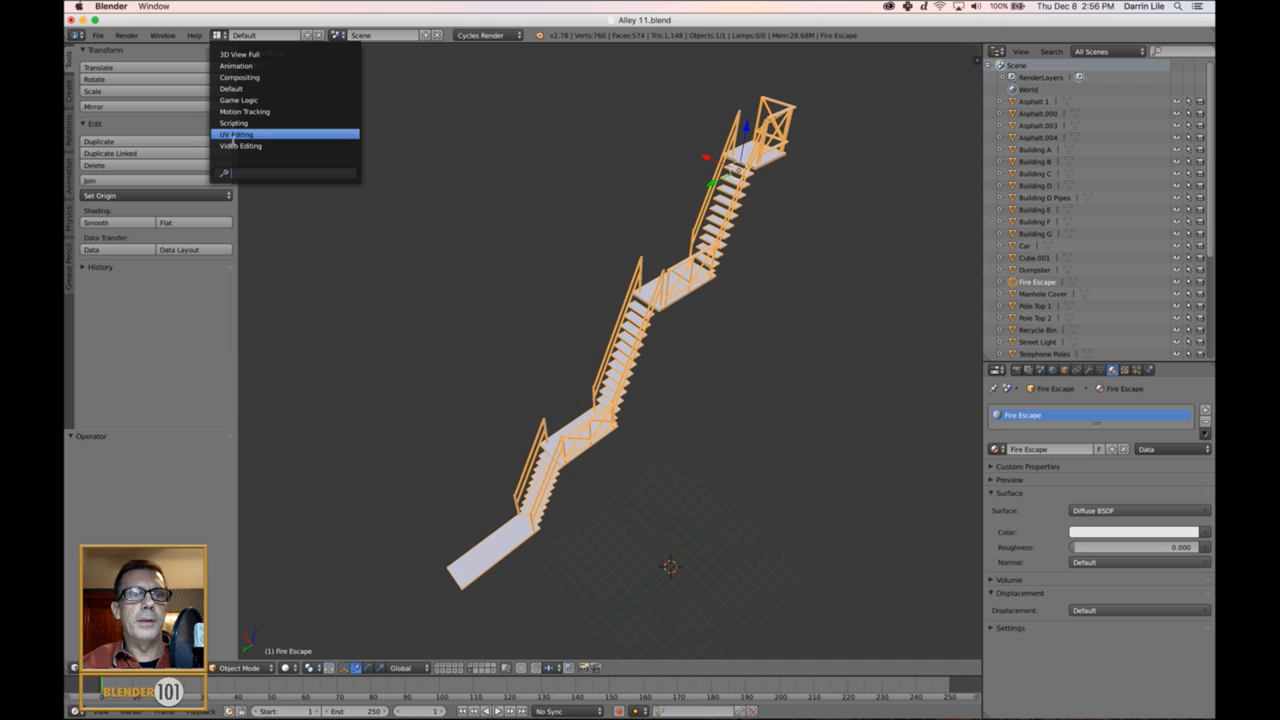
click(236, 134)
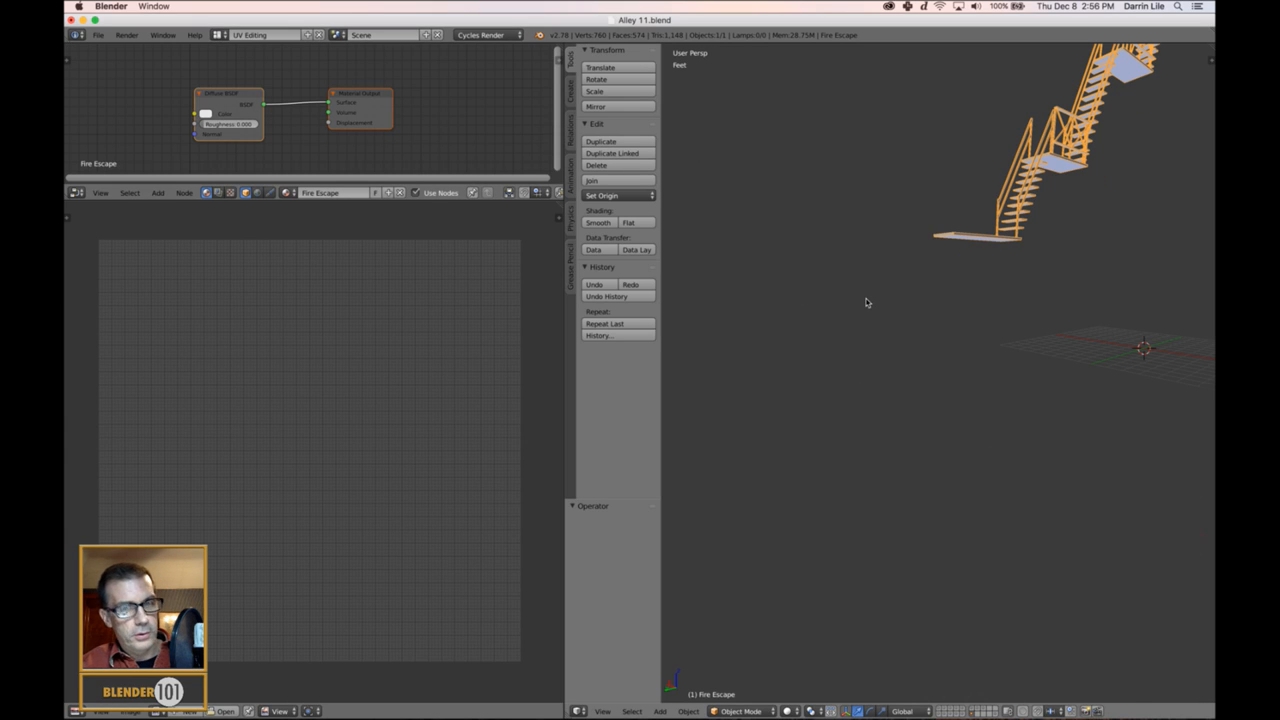
key(Home)
key(Tab)
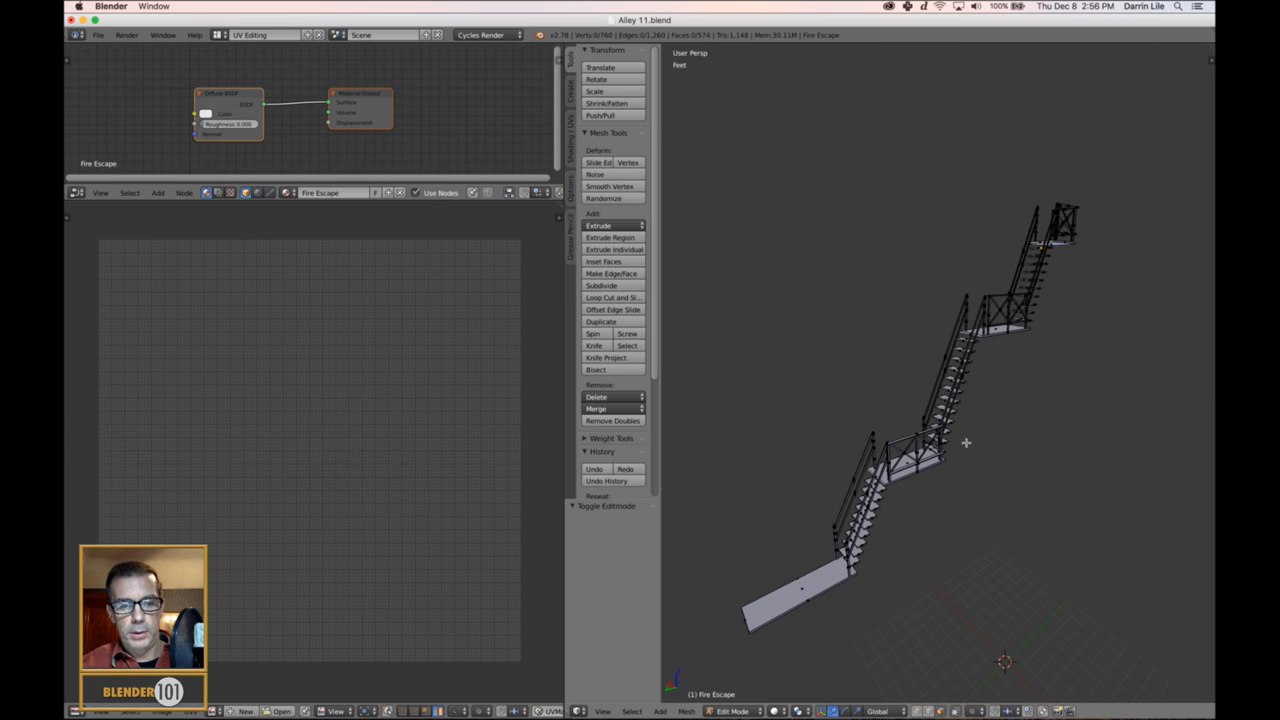
key(a)
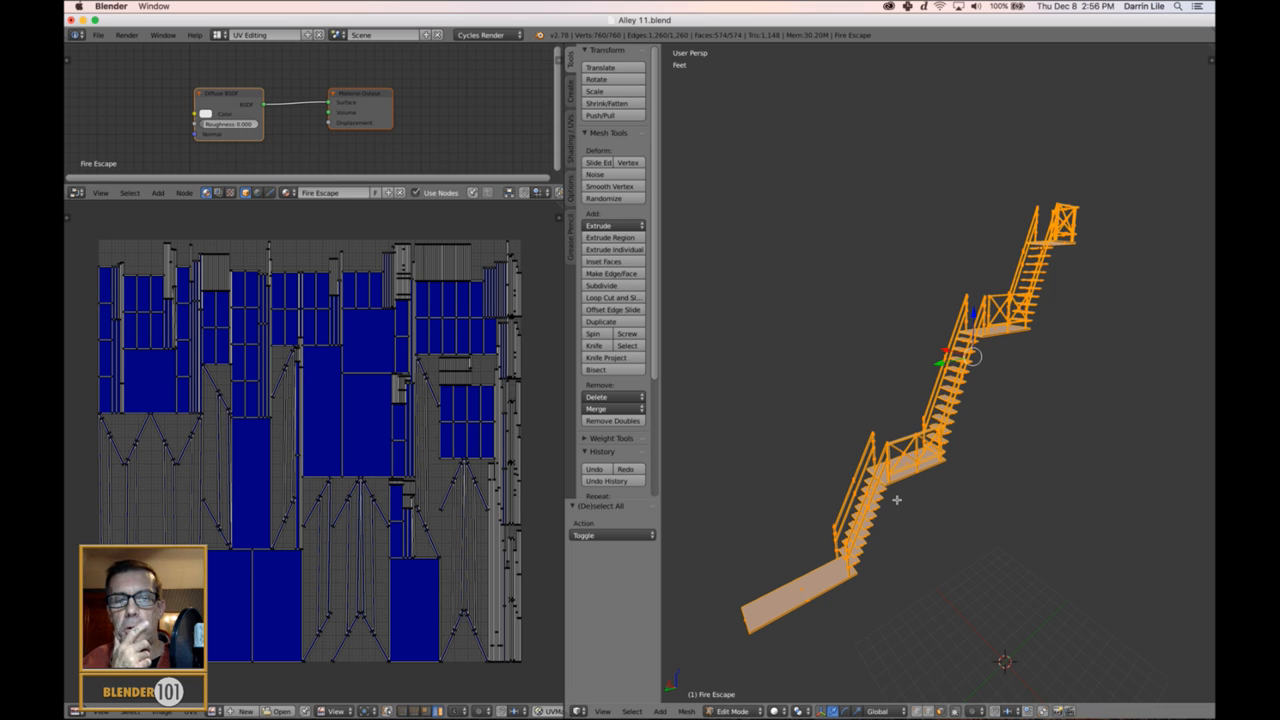
key(Tab)
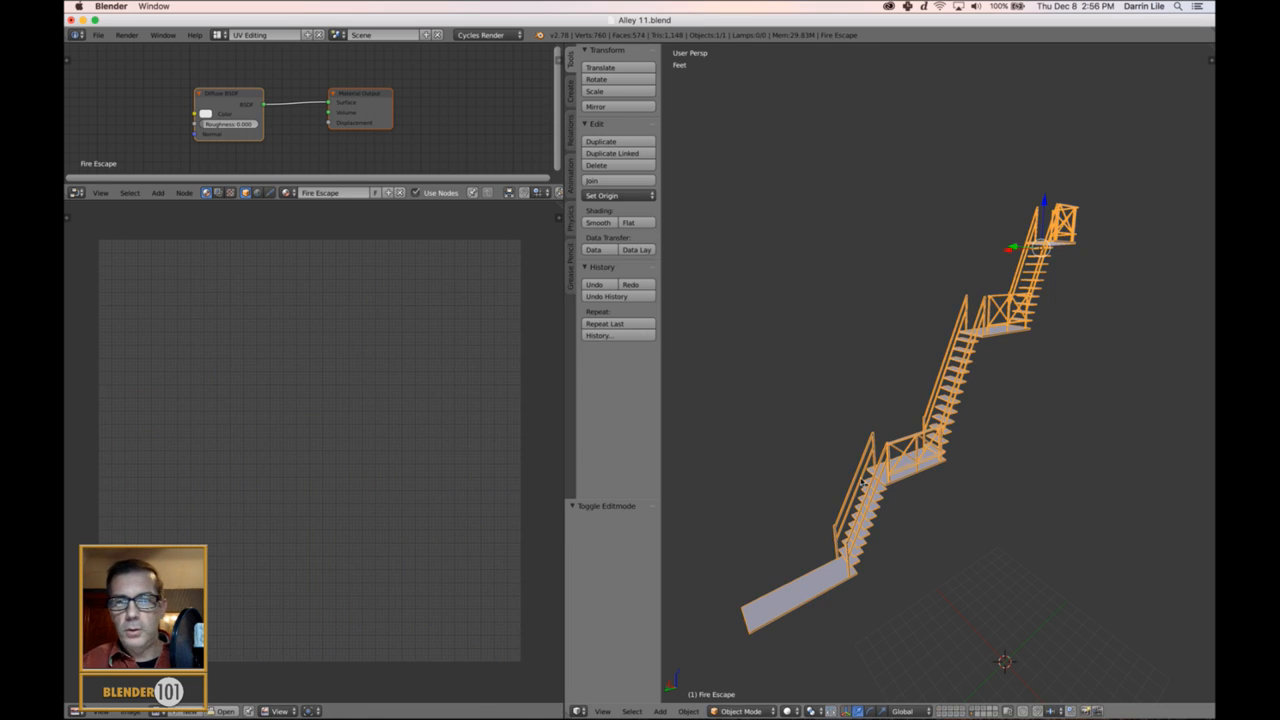
- Examine the fire escape's upper stairs and landings up close, and return to the Default screen layout
scroll(971, 358, up, 2)
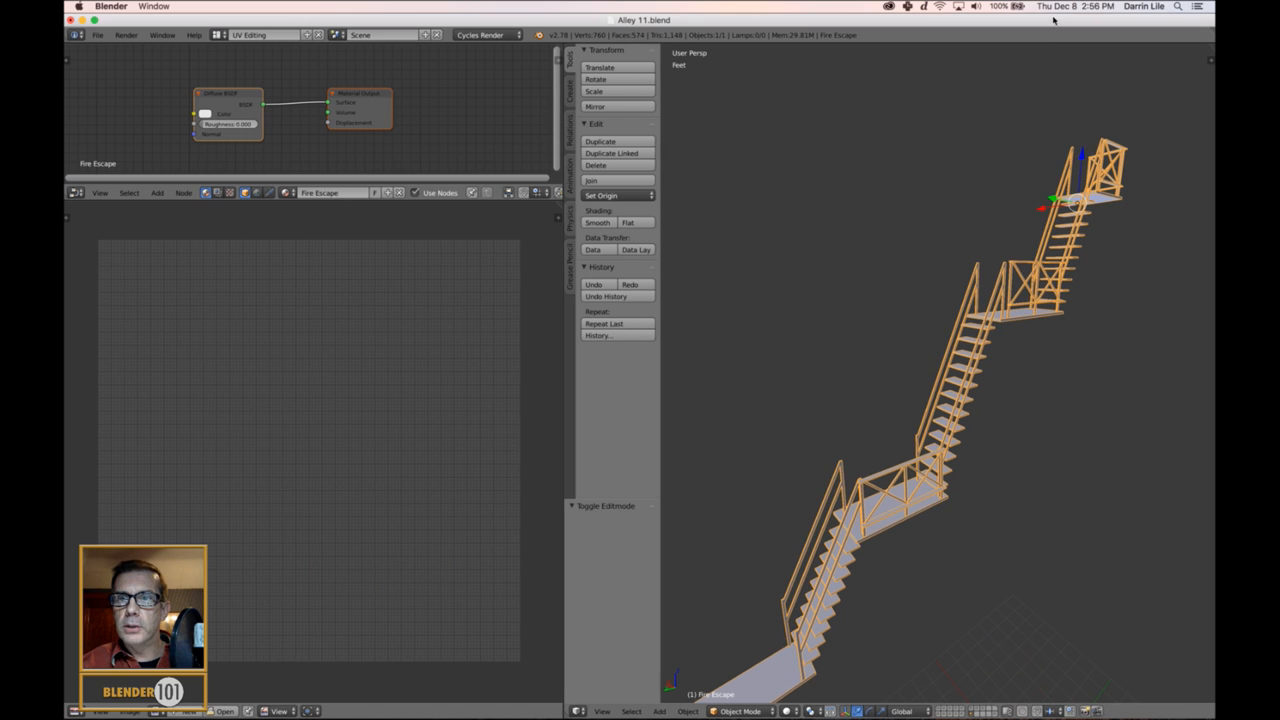
scroll(996, 240, up, 4)
middle_drag(1005, 243, 895, 351)
scroll(895, 351, down, 5)
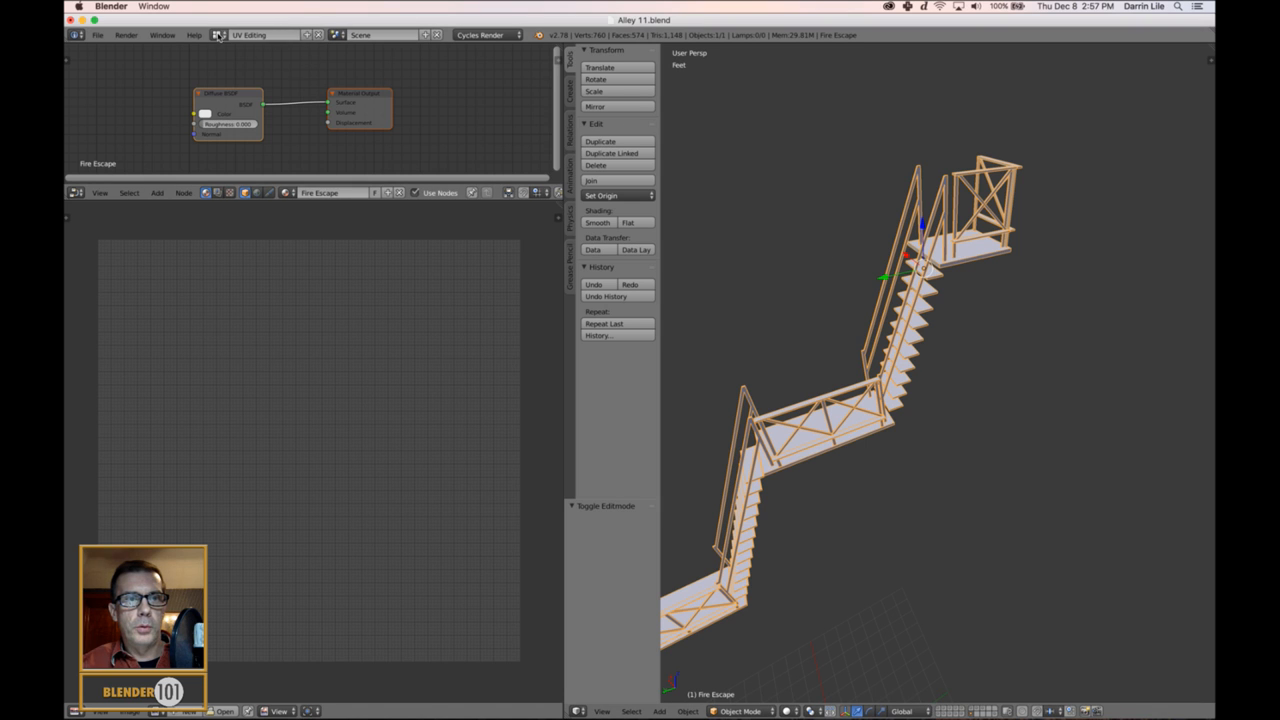
click(218, 36)
click(220, 88)
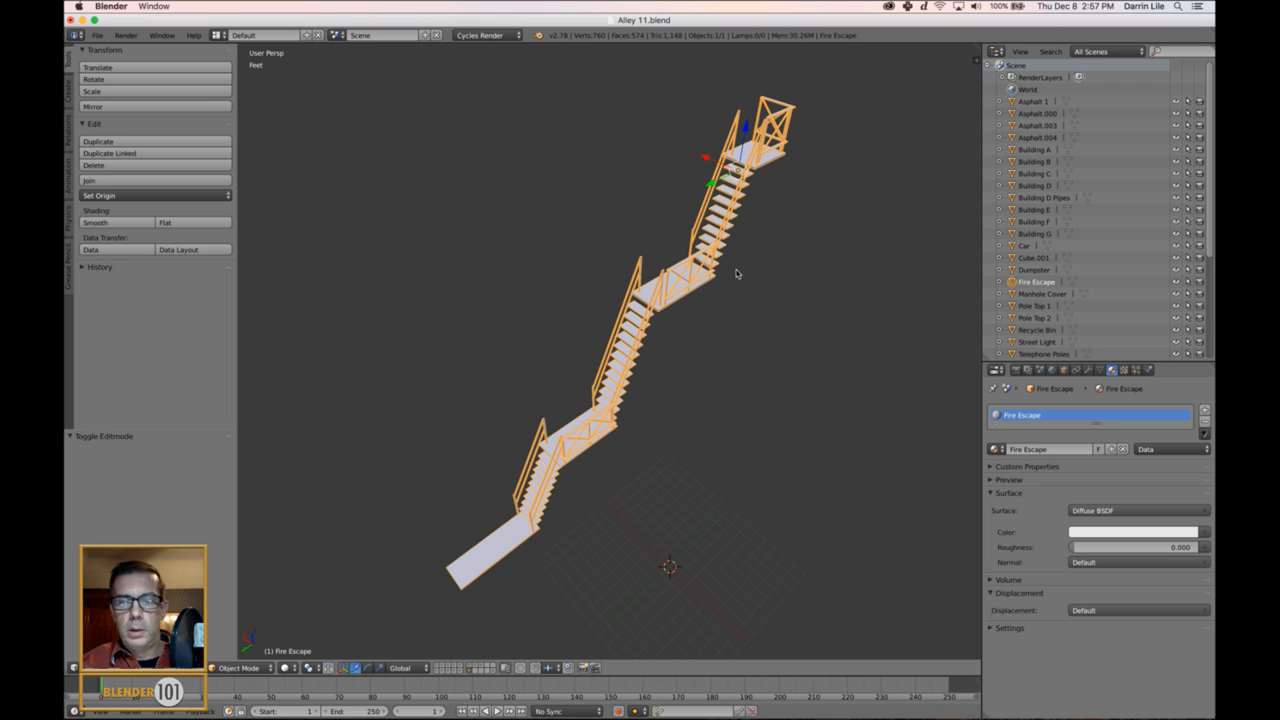
- Open the fire escape mesh in Edit Mode with nothing selected and wireframe display on
scroll(785, 250, up, 5)
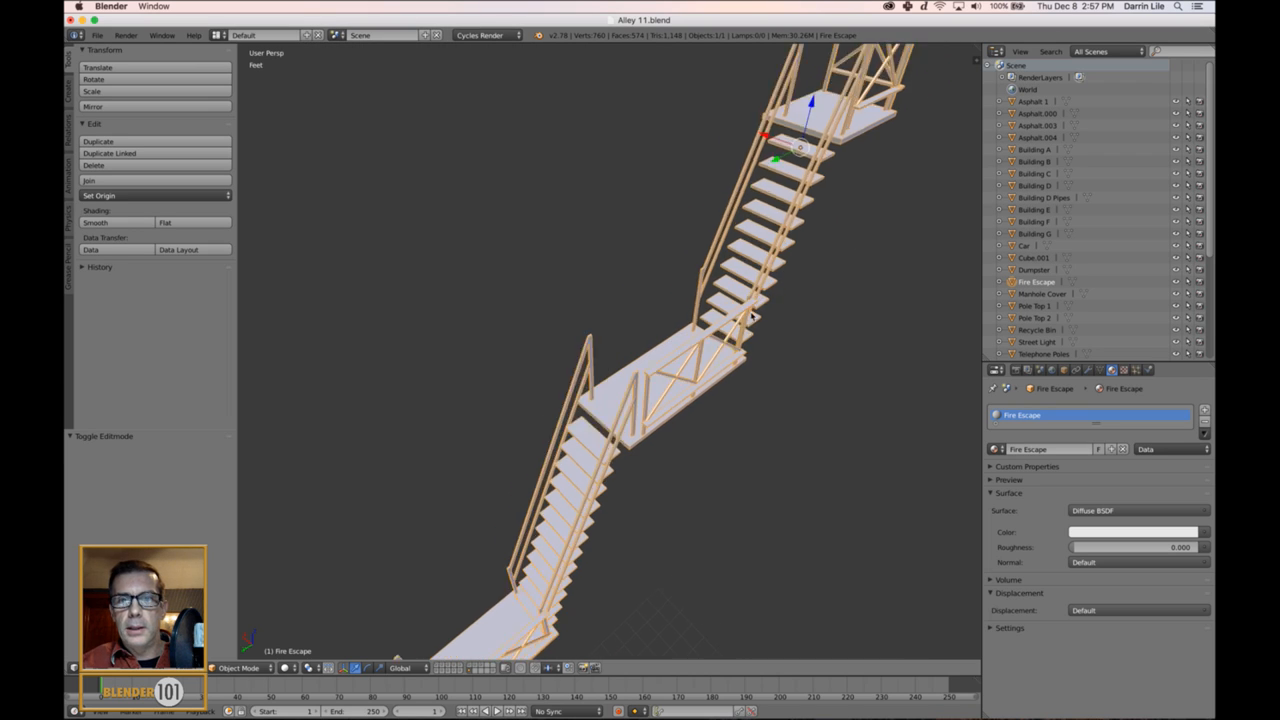
scroll(752, 316, down, 2)
key(a)
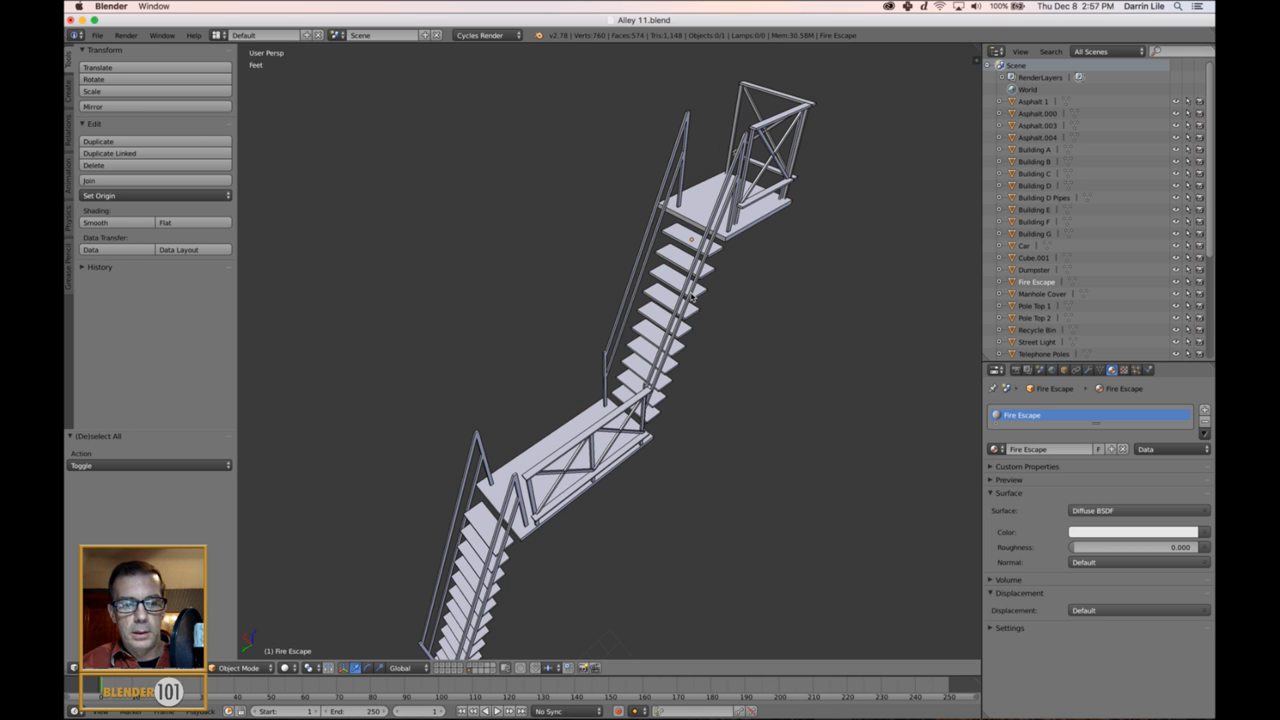
right_click(686, 288)
key(Tab)
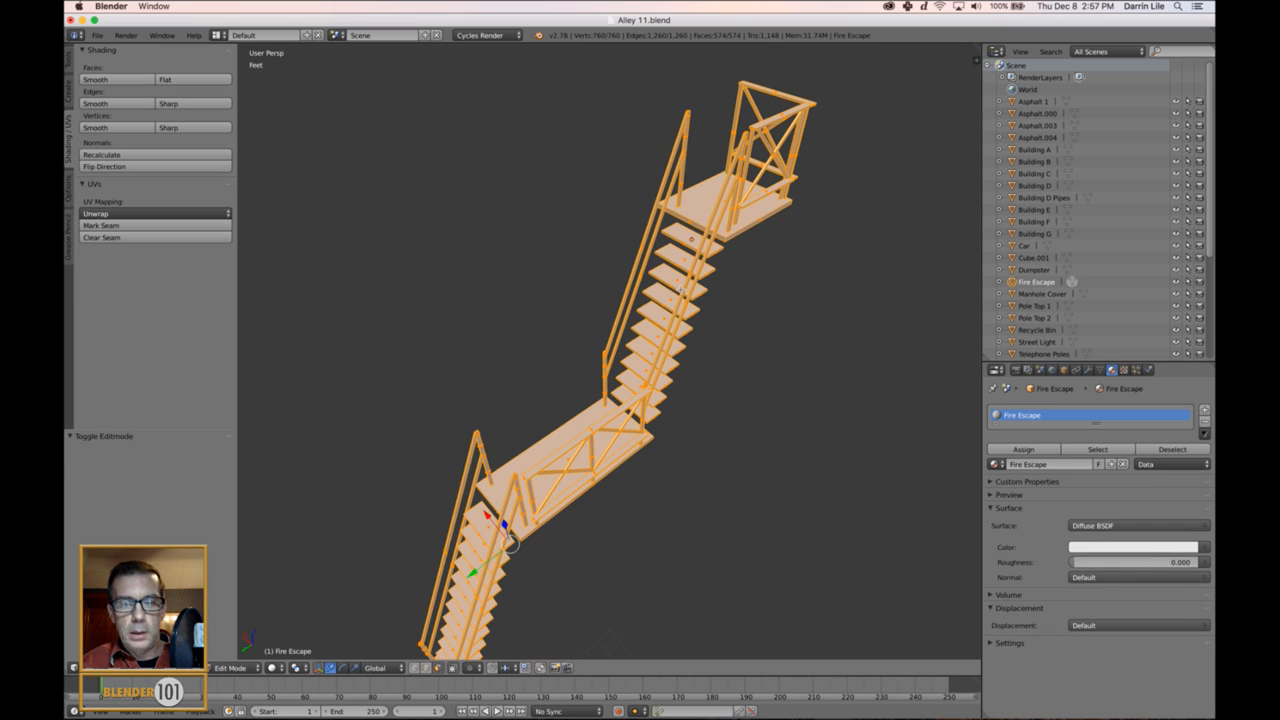
key(a)
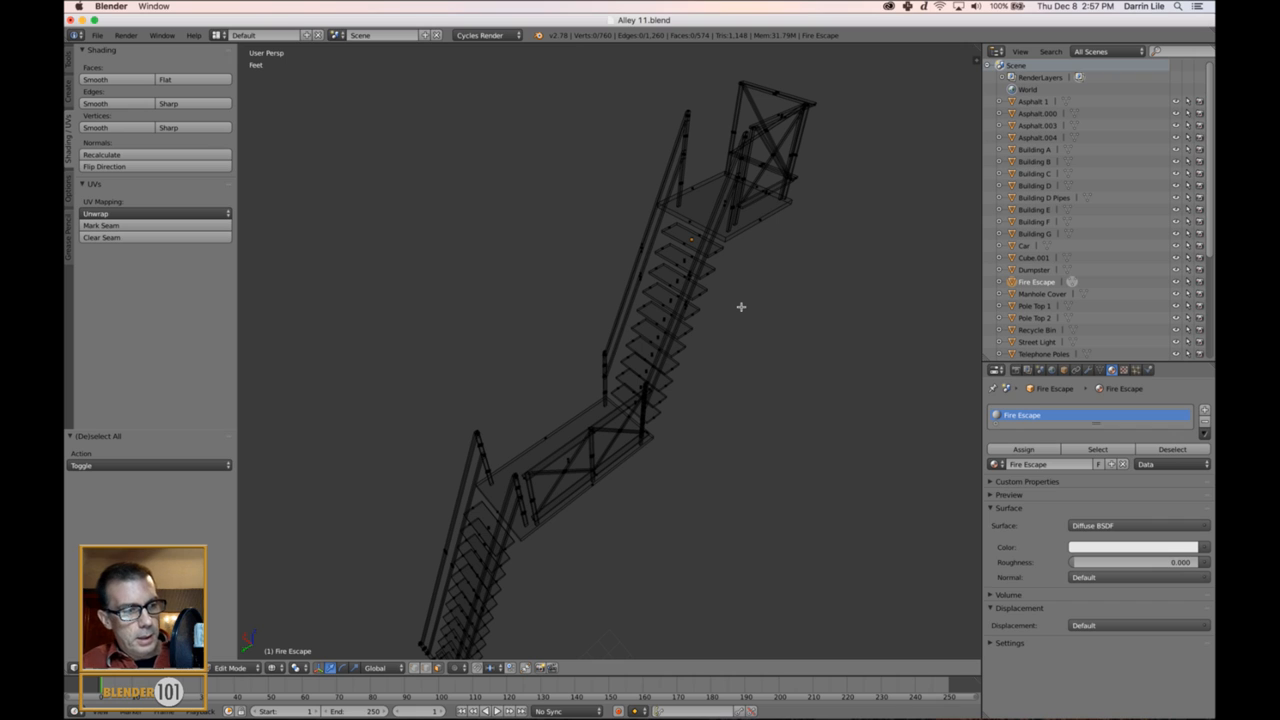
- From the top orthographic view, select the two highest landings with the stairs between them and separate them into their own object
key(KP_7)
key(KP_5)
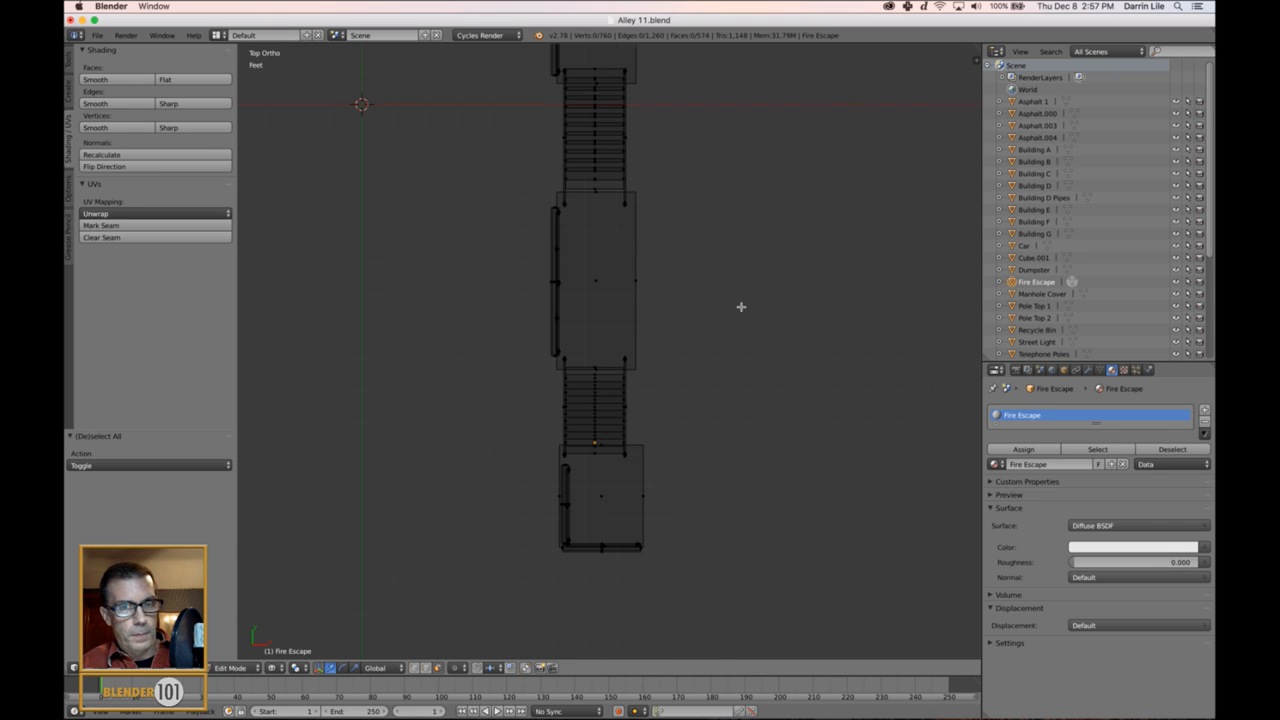
scroll(729, 331, down, 3)
scroll(727, 333, up, 2)
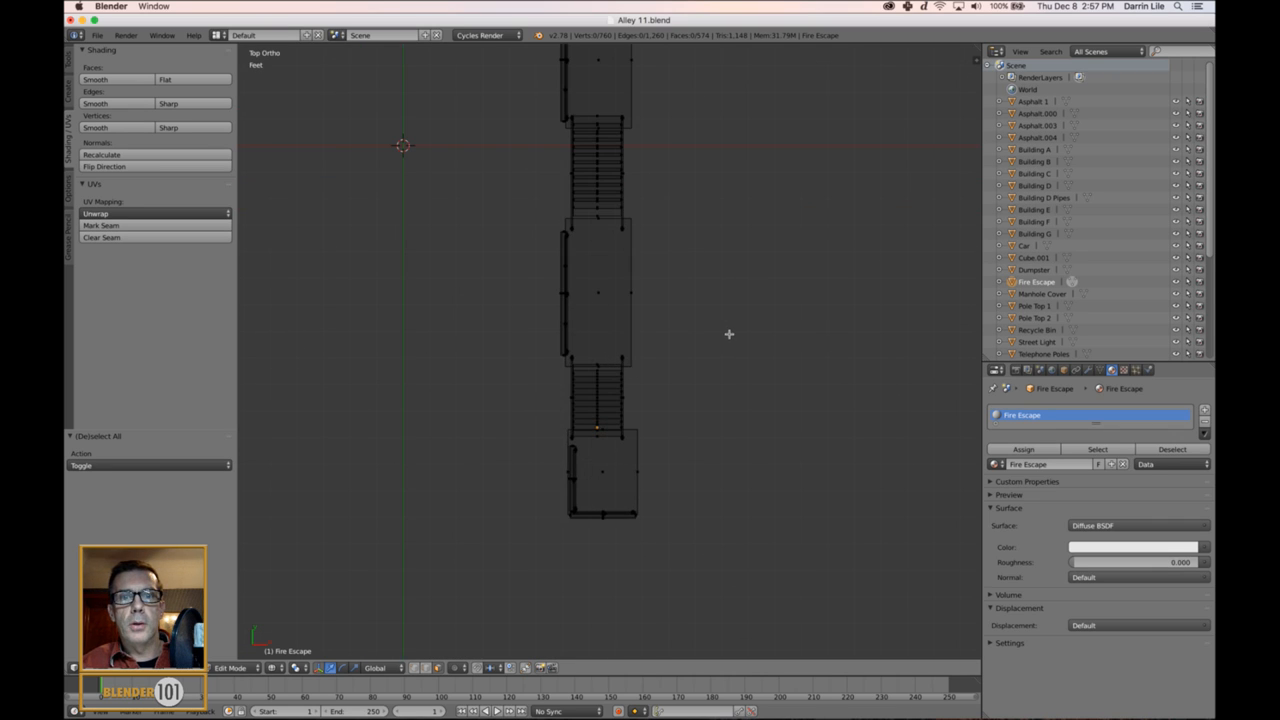
shift+middle_drag(729, 334, 705, 310)
key(b)
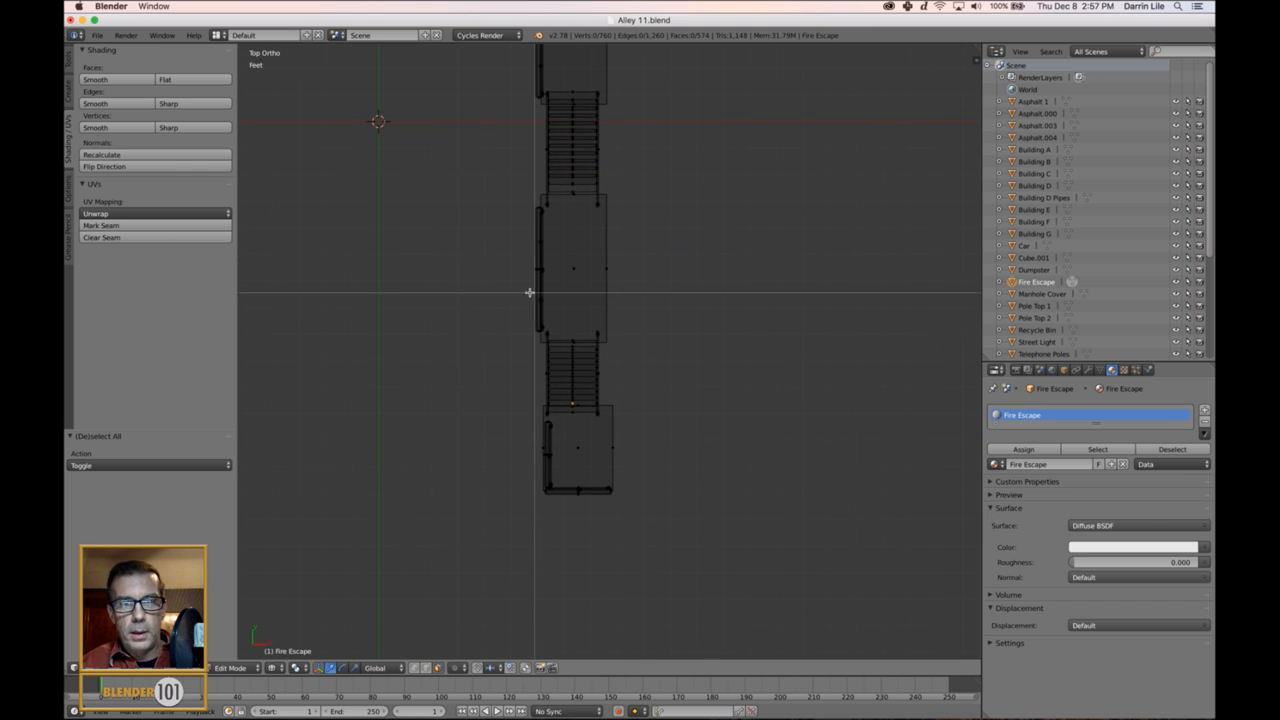
drag(511, 231, 766, 595)
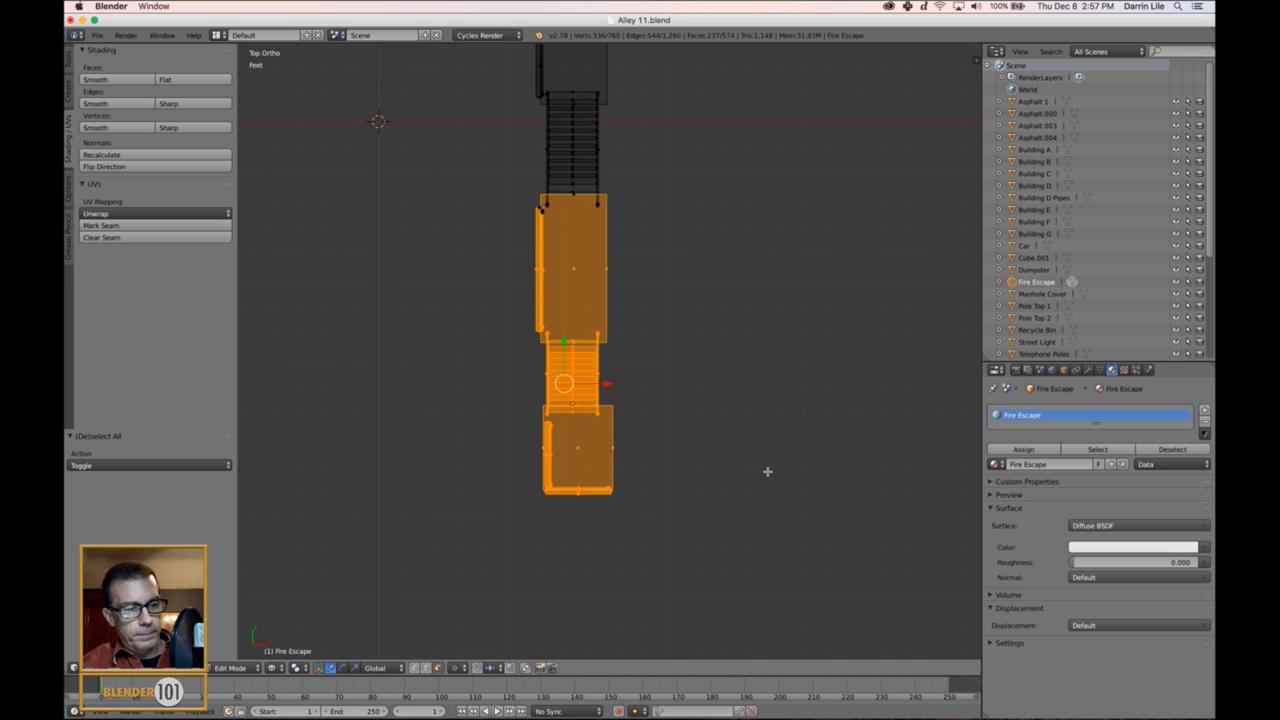
key(ctrl+KP_Add)
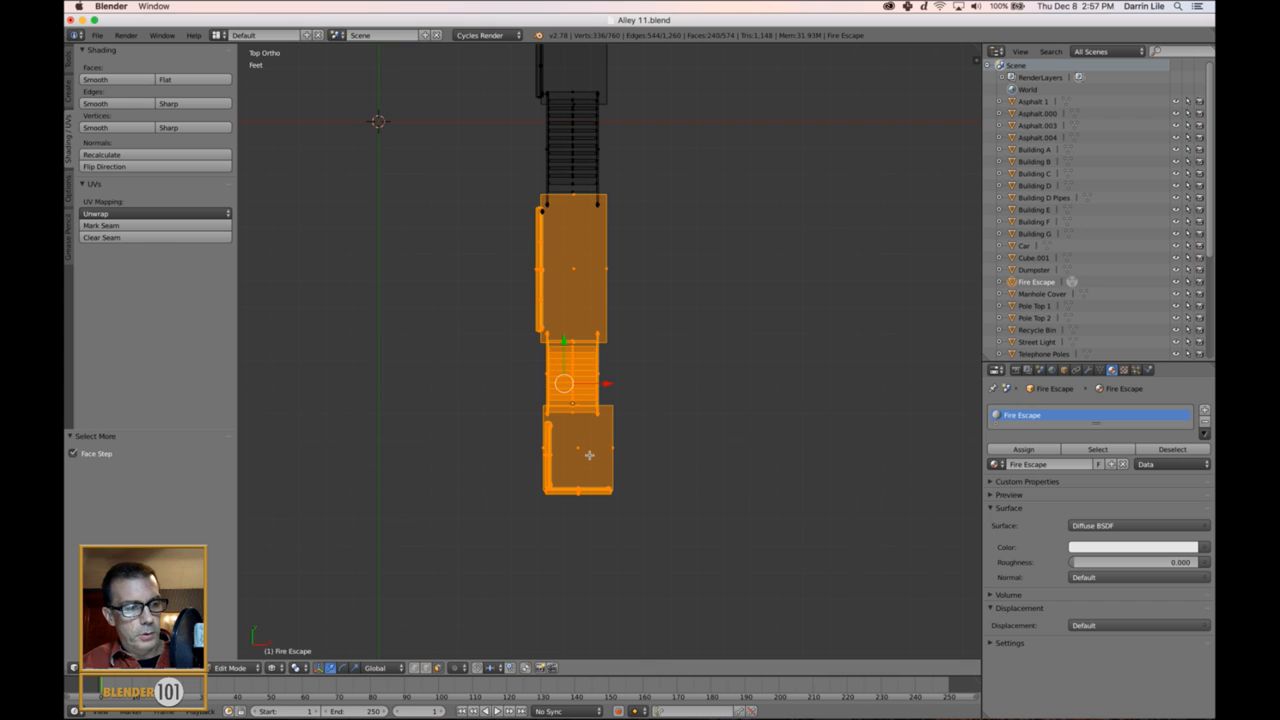
key(KP_Decimal)
middle_drag(561, 457, 690, 436)
key(p)
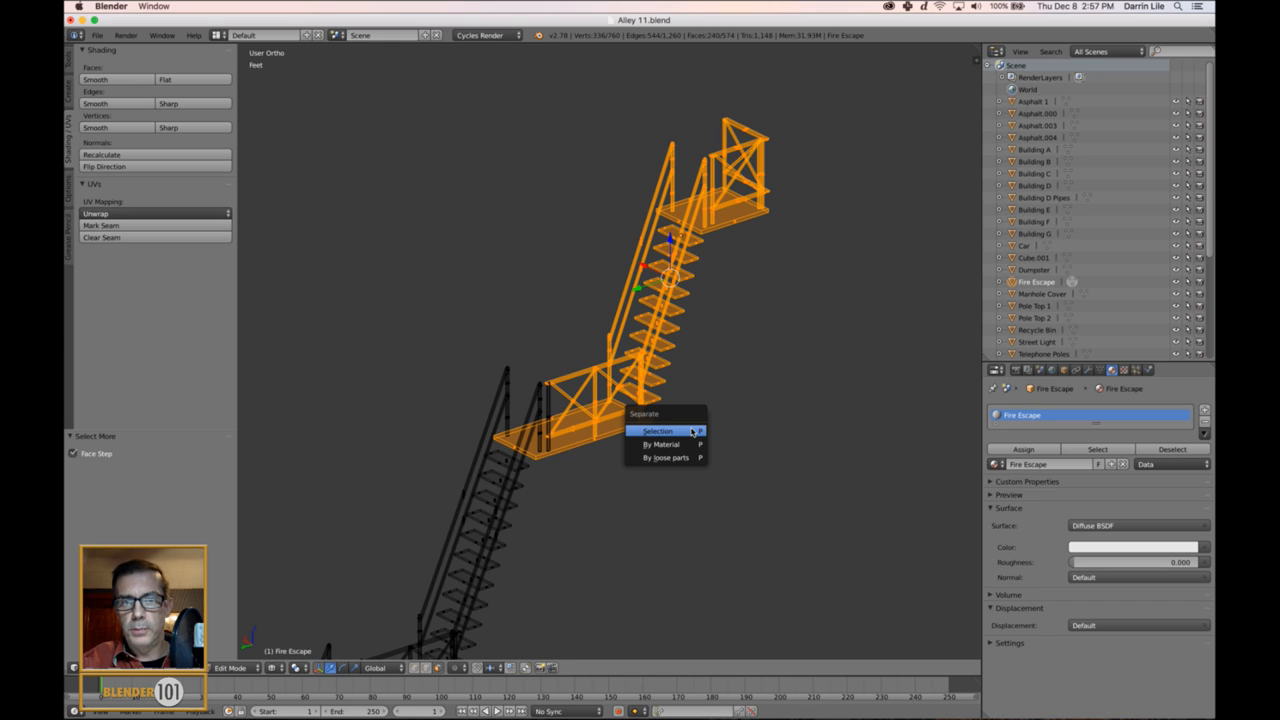
click(658, 431)
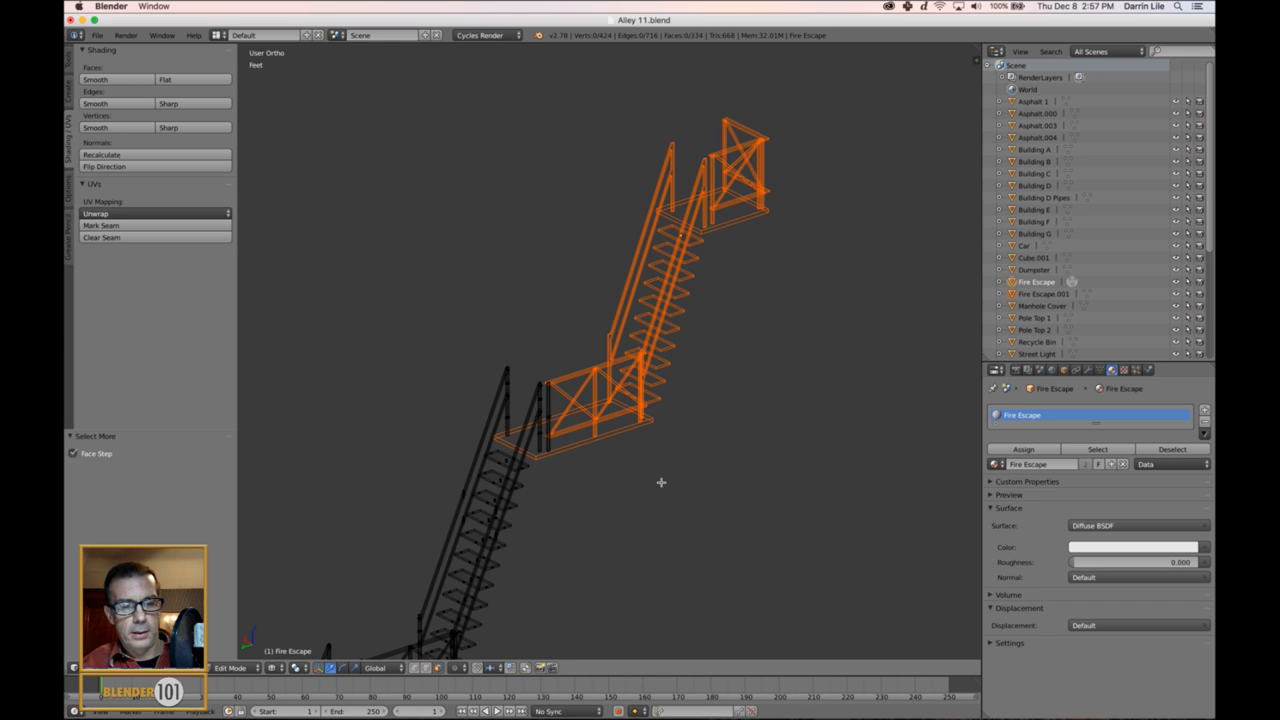
key(Tab)
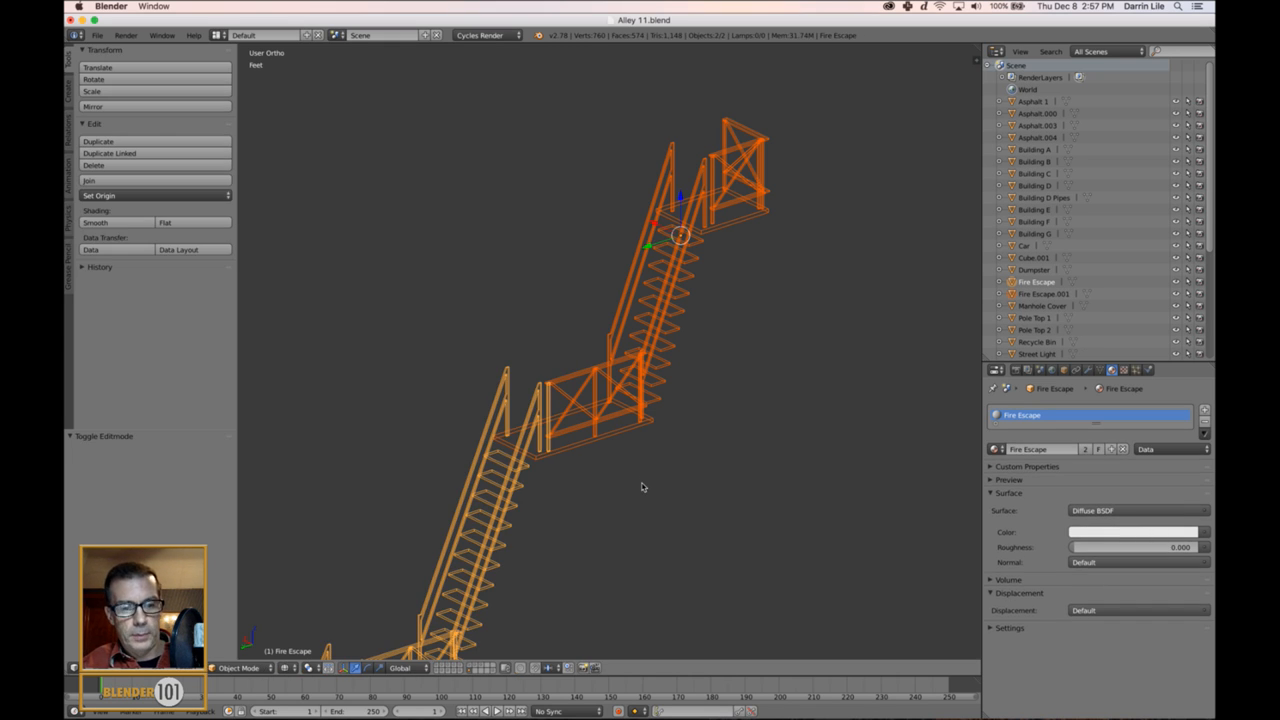
- Open only the remaining lower section in Edit Mode and box-select its highest stairs and the landing below them from the top view
key(a)
right_click(513, 497)
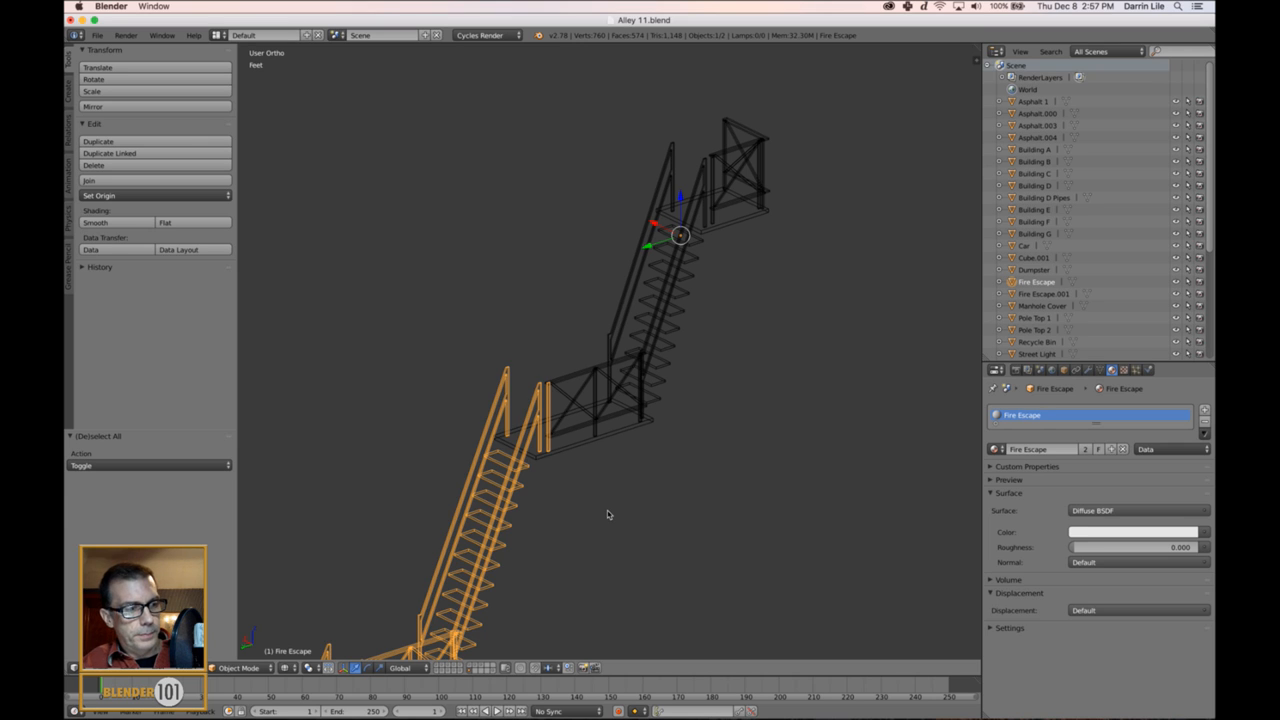
key(KP_7)
shift+middle_drag(722, 305, 706, 569)
key(Tab)
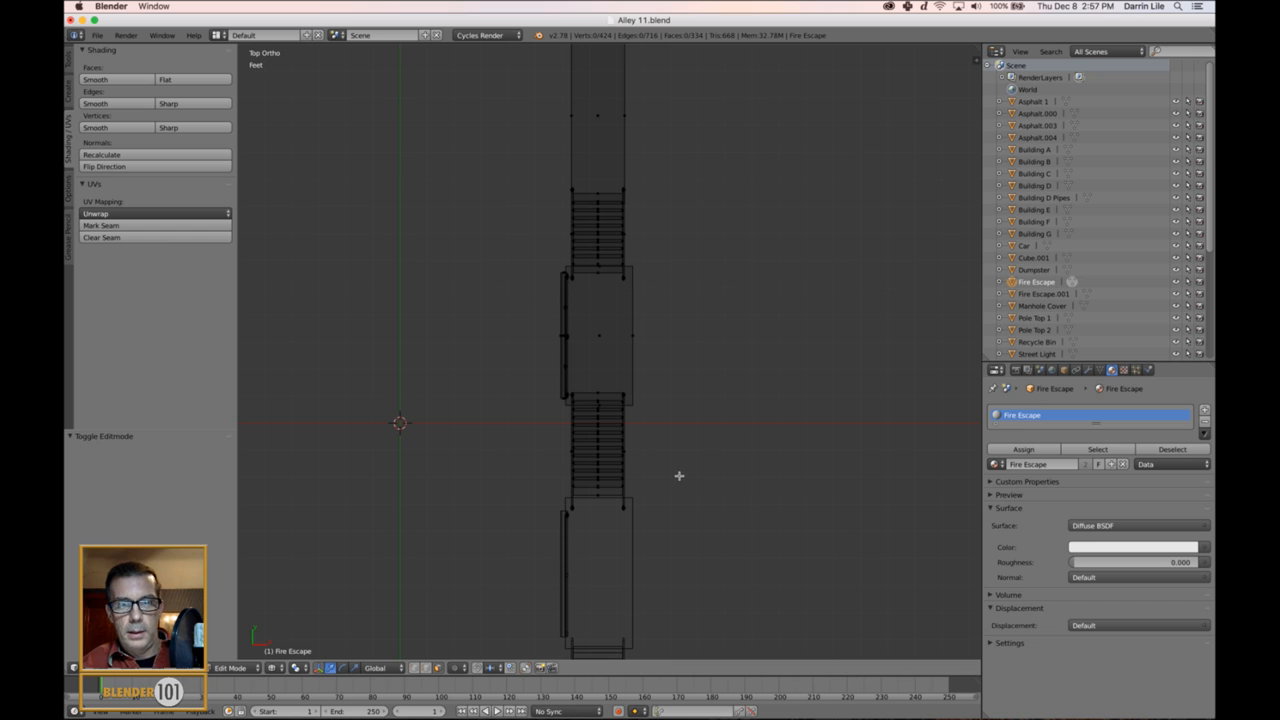
key(b)
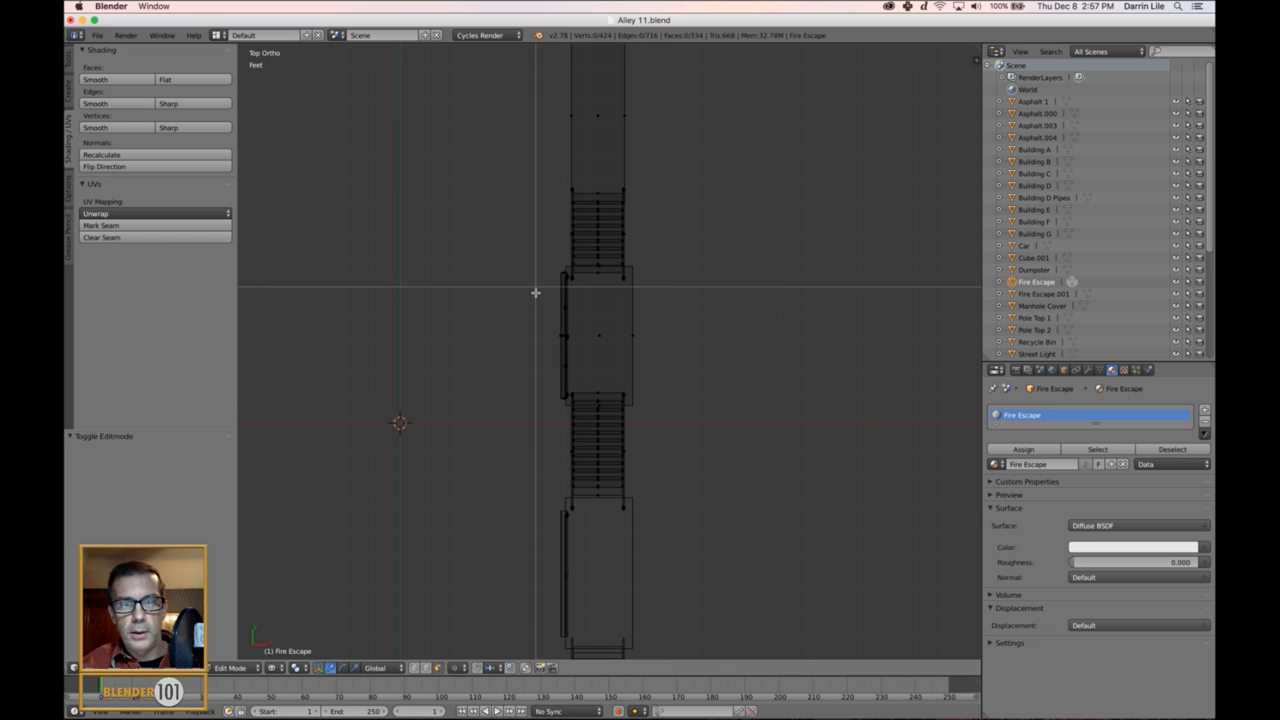
drag(535, 286, 700, 594)
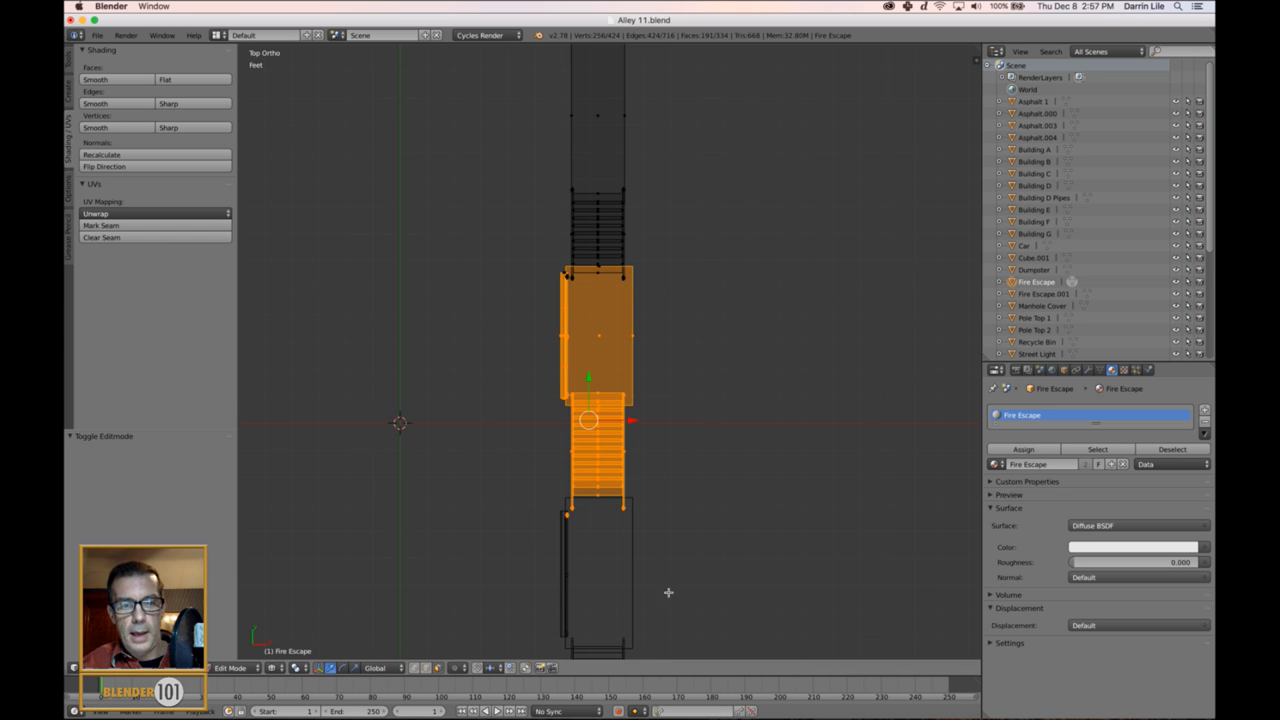
- Clear the selection in solid display and separate the leftover post of the upper section's lower railing into its own object
middle_drag(630, 594, 757, 497)
shift+middle_drag(845, 478, 571, 476)
scroll(645, 481, up, 7)
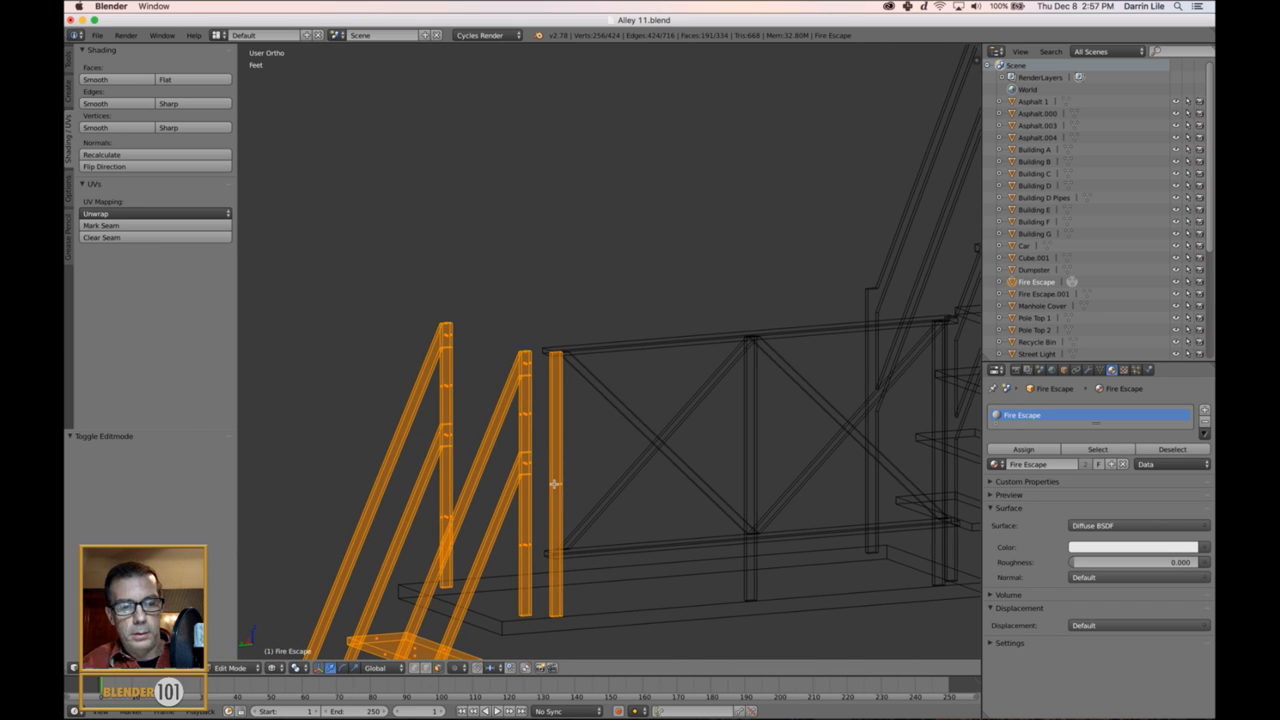
key(z)
key(a)
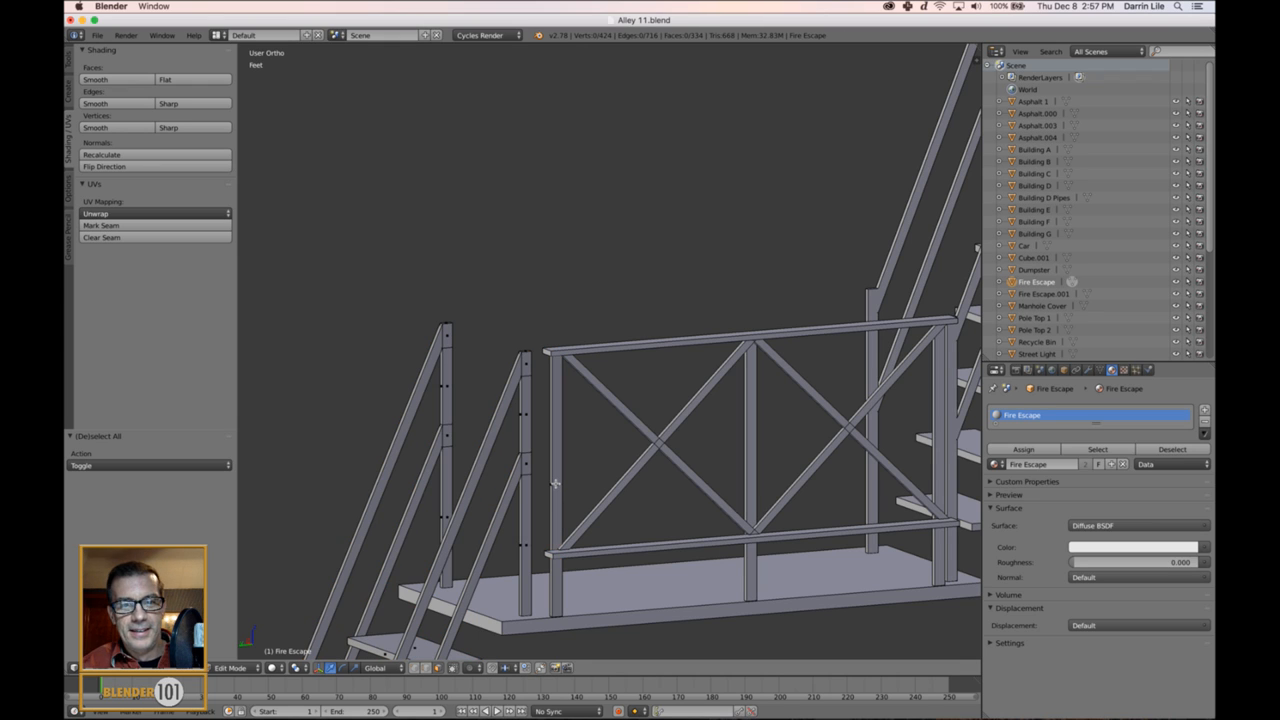
key(l)
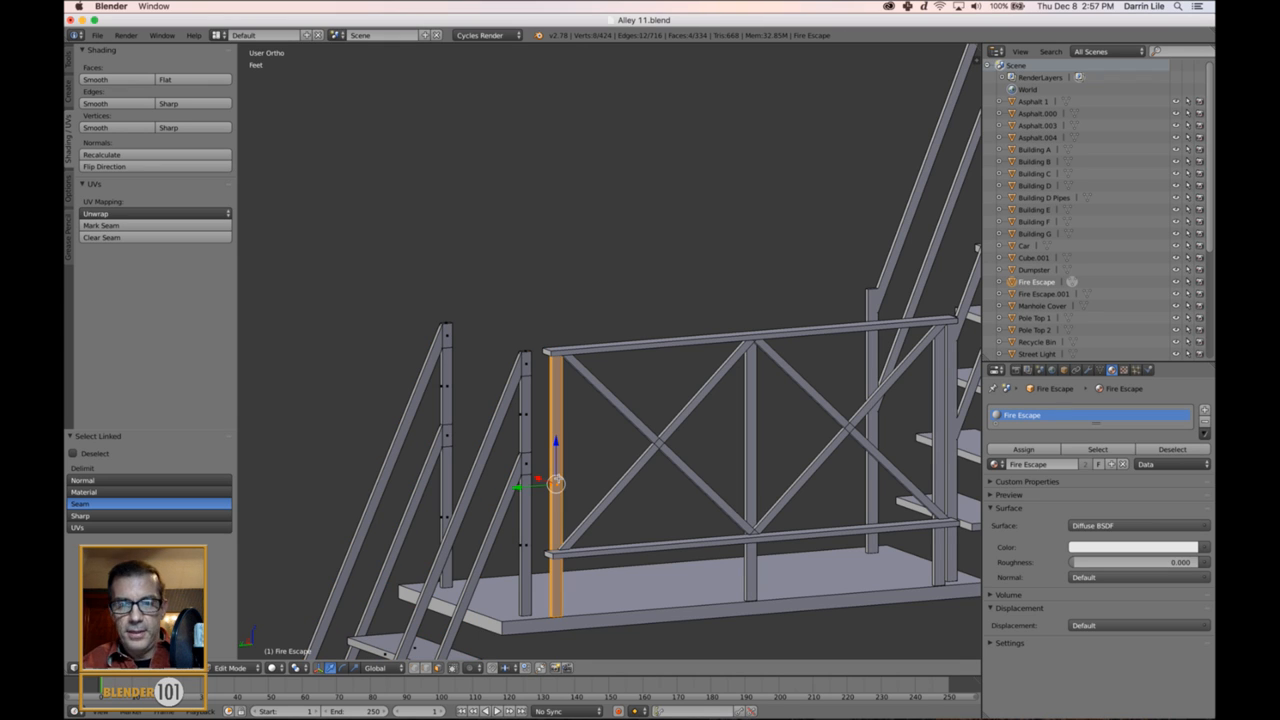
key(p)
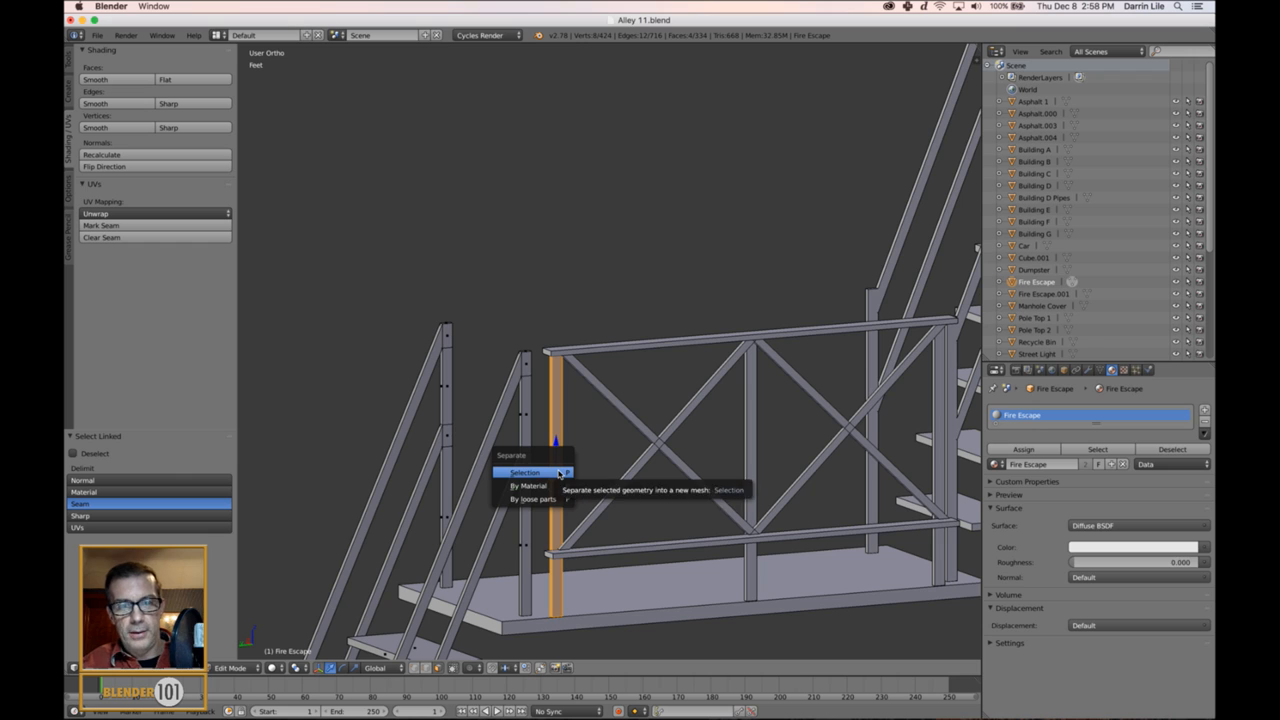
click(557, 479)
key(a)
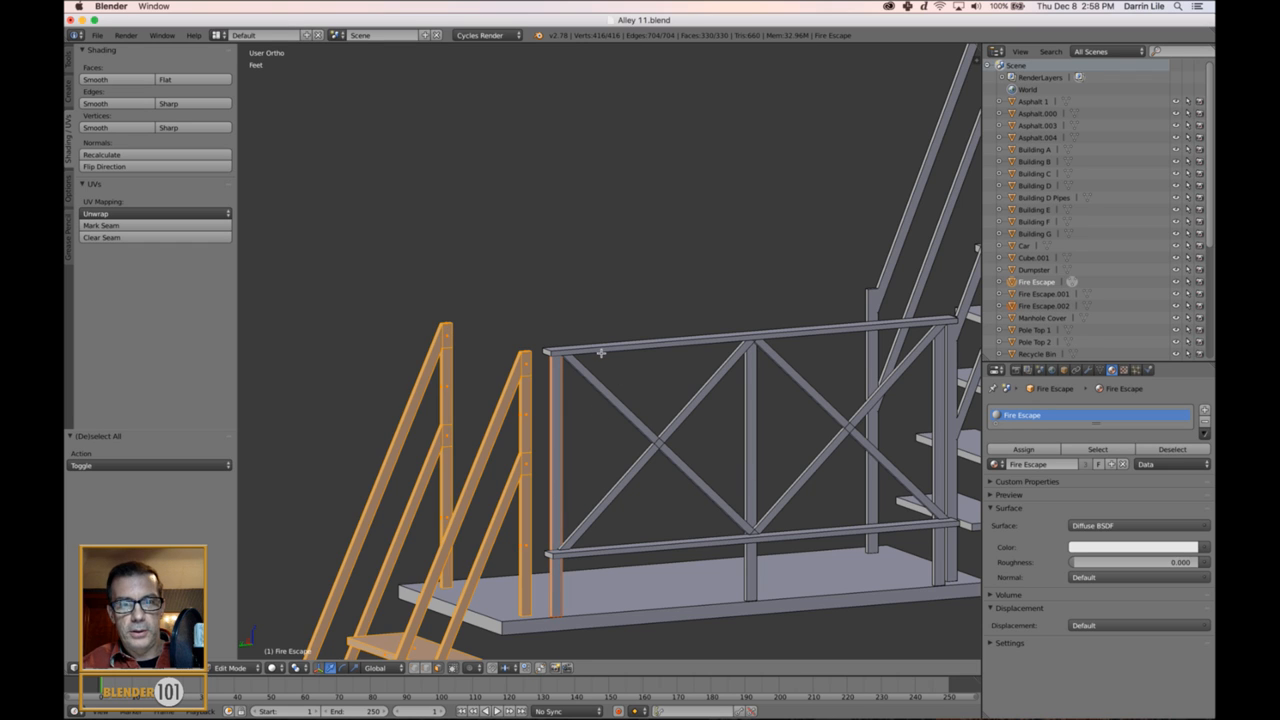
key(Tab)
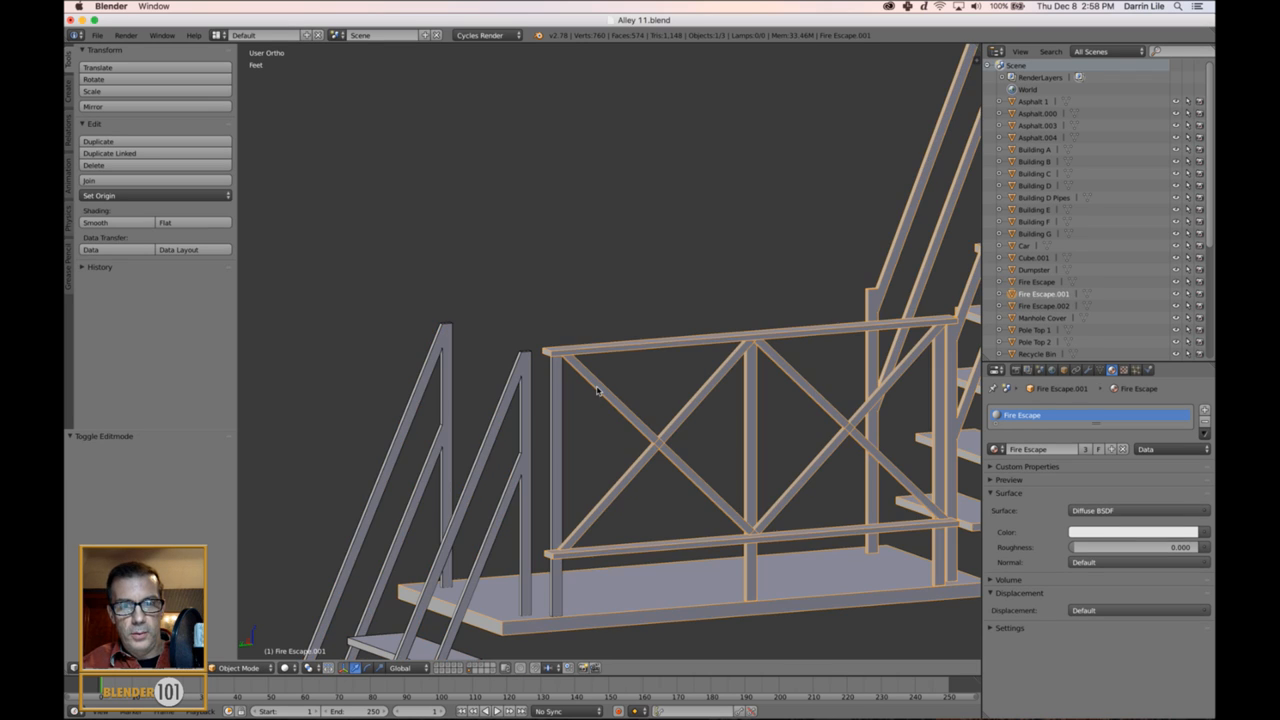
- Join the upper fire escape section with the separated railing post, and select the lower fire escape section
right_click(600, 388)
shift+right_click(560, 427)
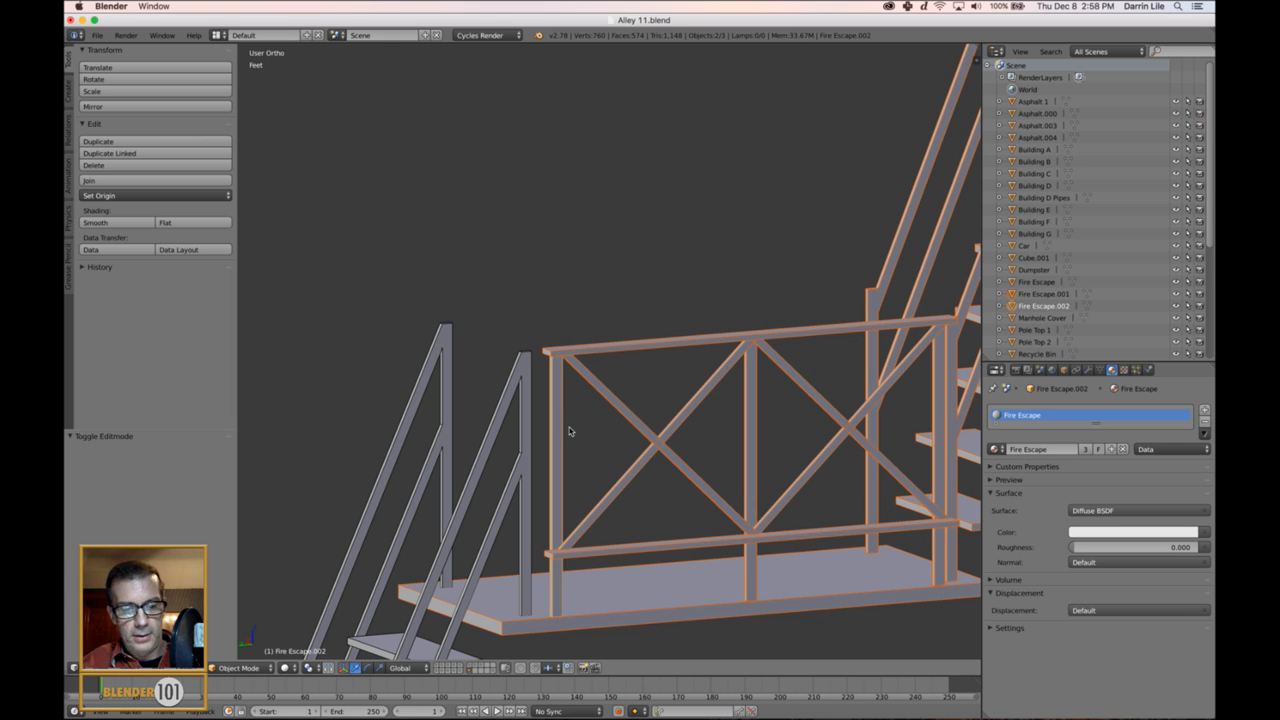
key(ctrl+j)
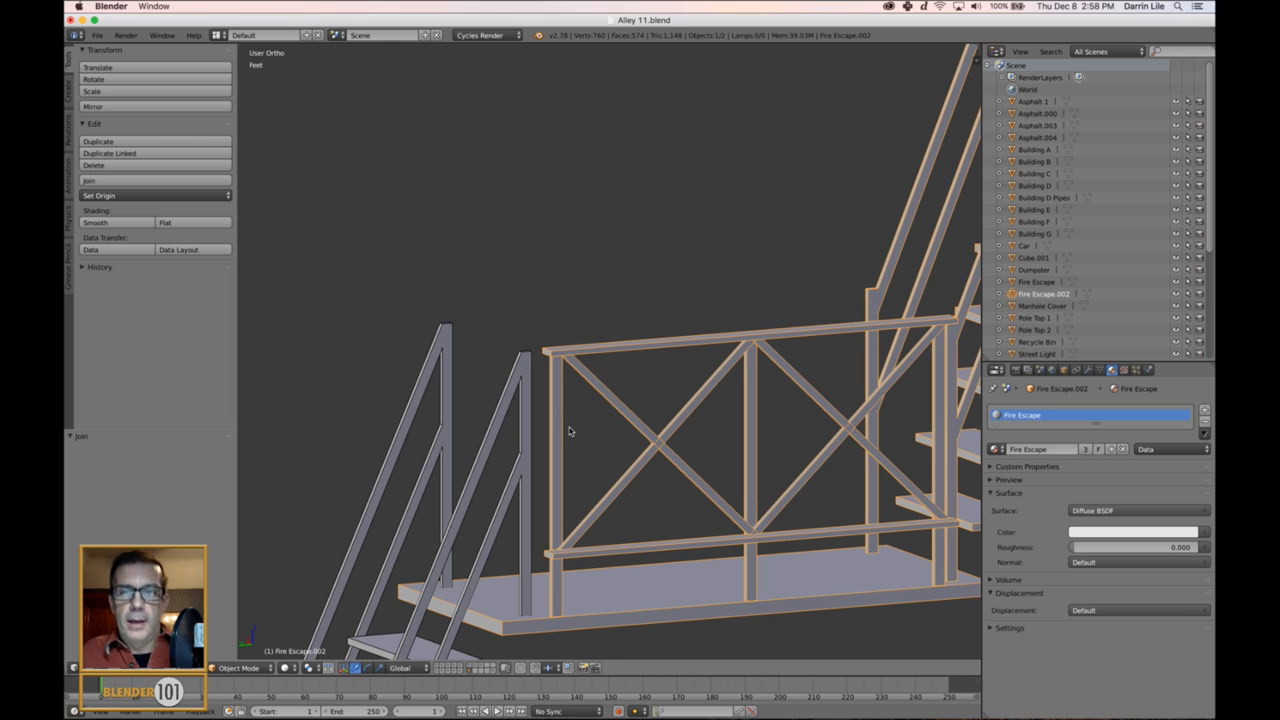
scroll(569, 431, down, 6)
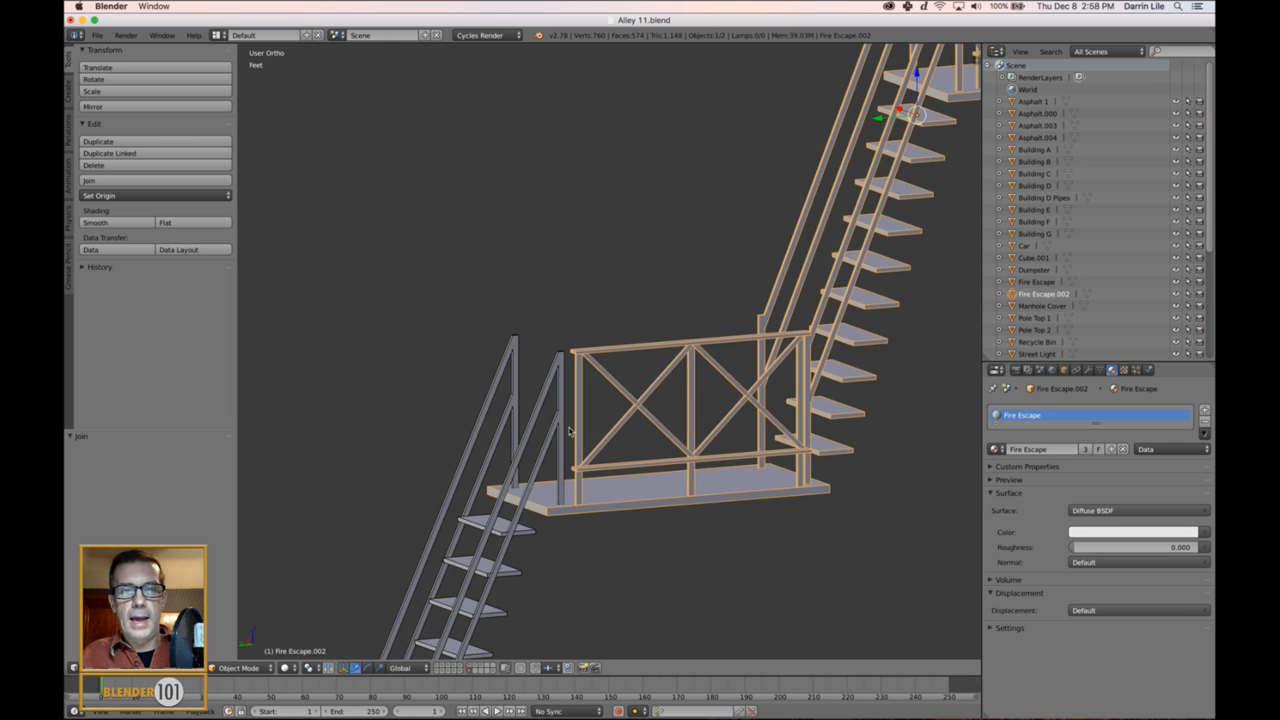
right_click(552, 467)
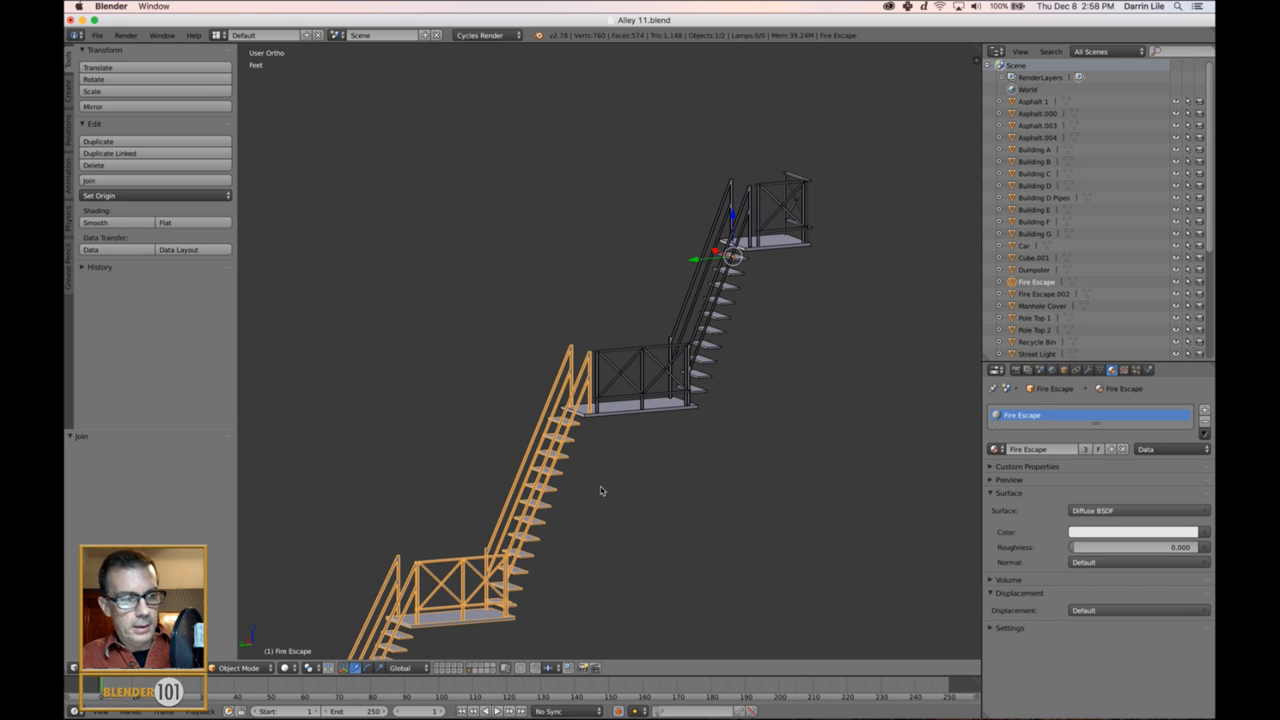
- From the top view, box-select the lower section's highest stairs and the landing below them, and separate them into their own object
key(KP_7)
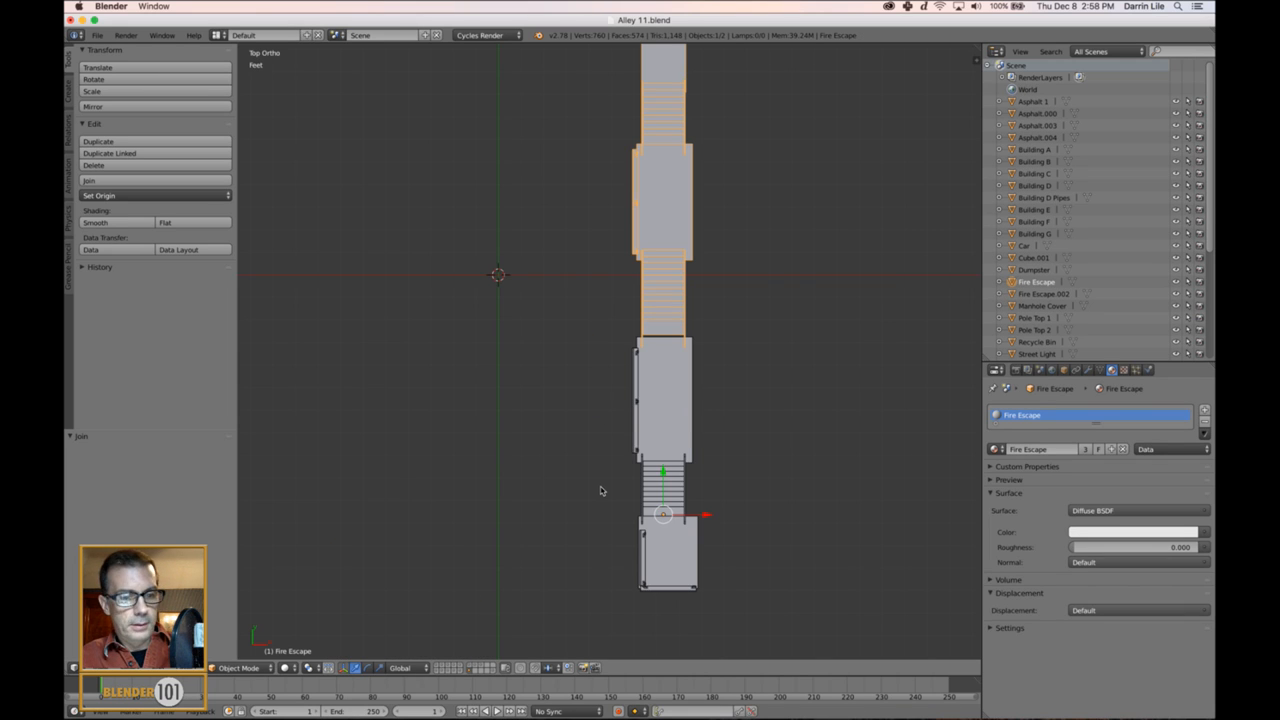
key(Tab)
shift+middle_drag(731, 389, 689, 453)
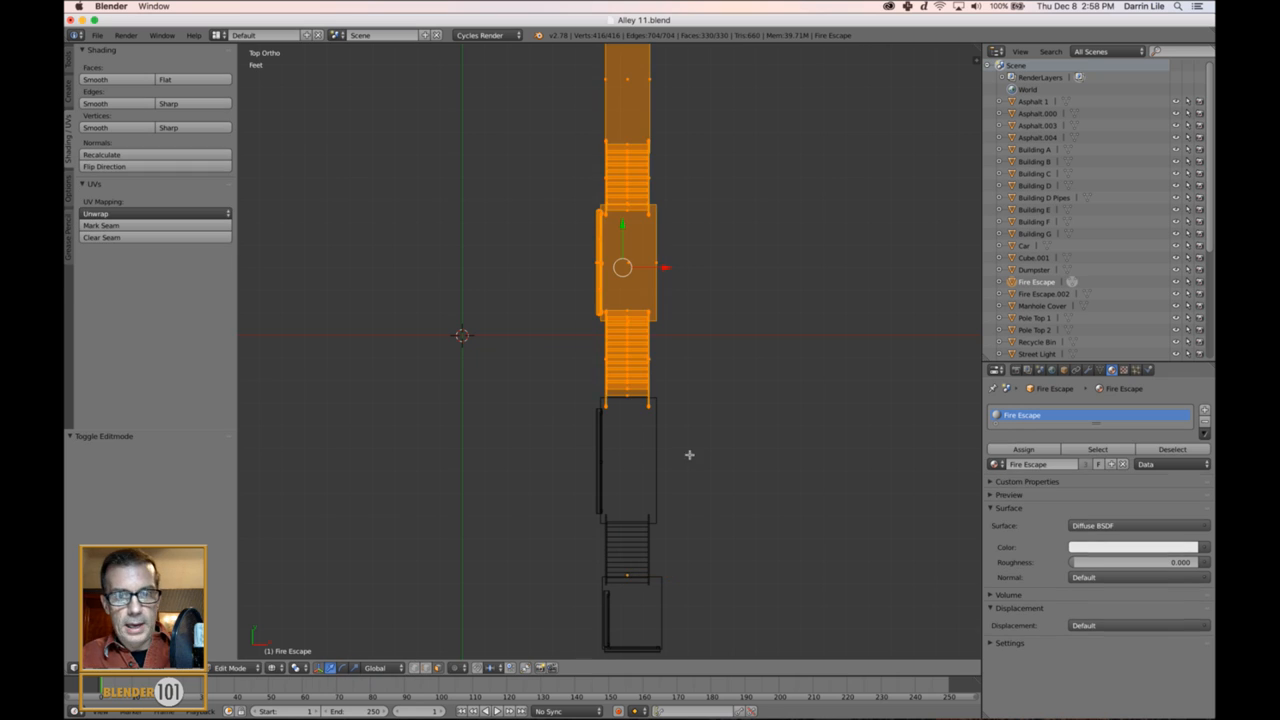
key(a)
key(b)
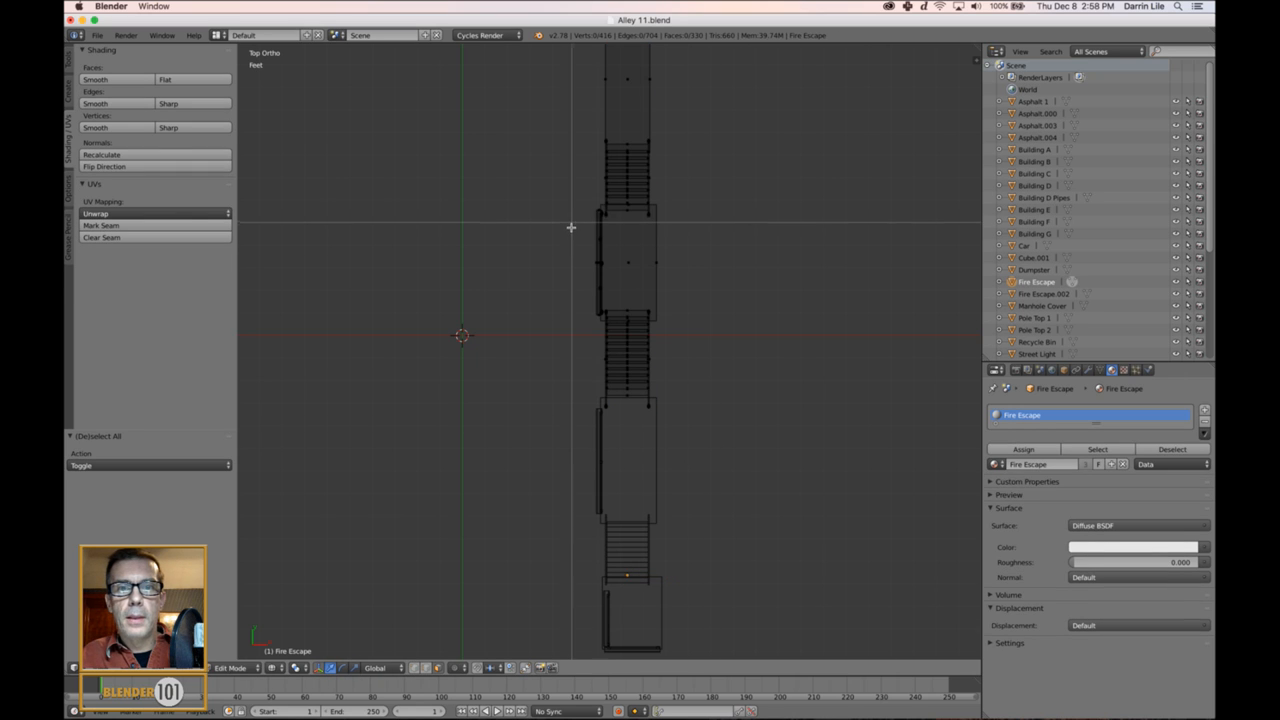
drag(571, 227, 720, 420)
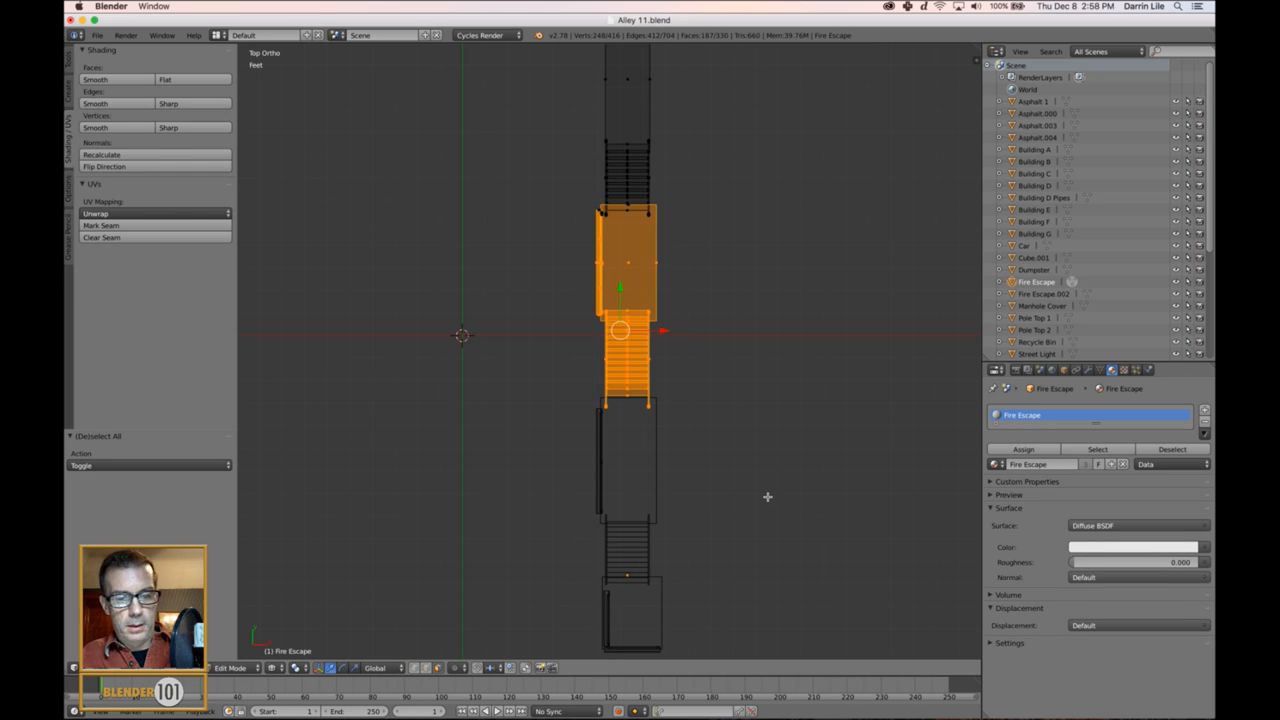
key(p)
click(765, 493)
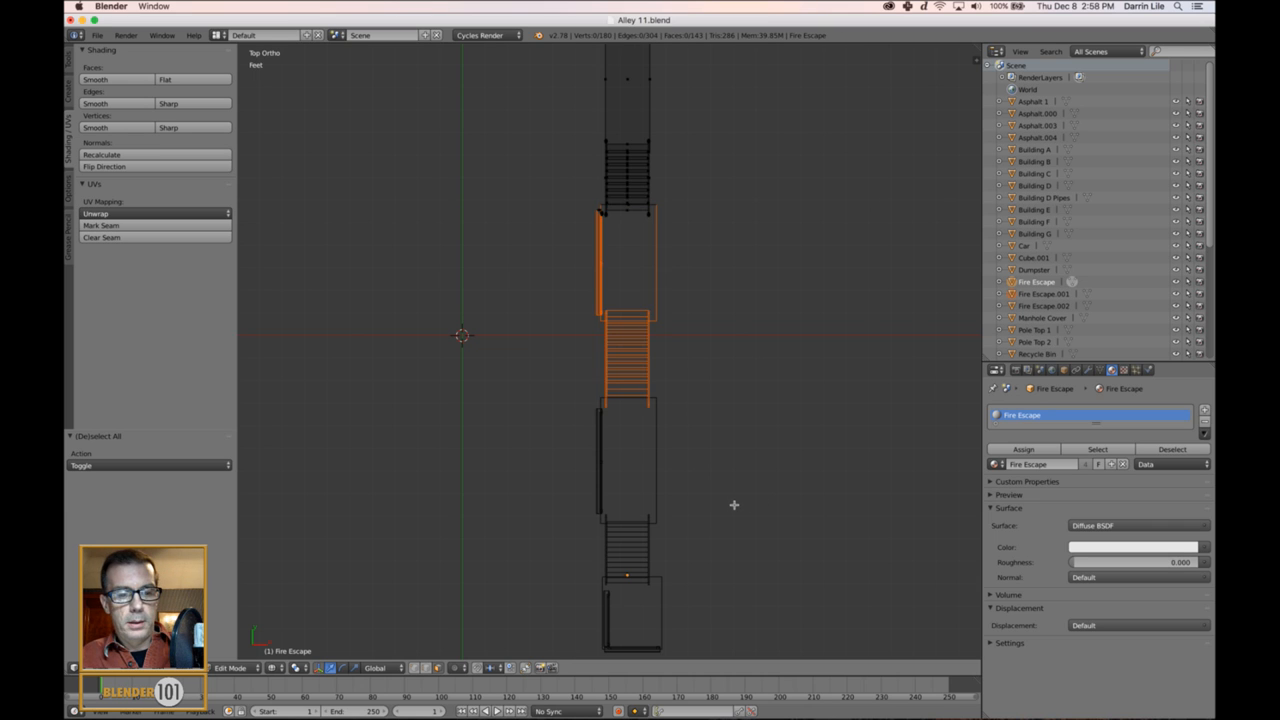
- In solid display, select the leftover end post of the middle landing's railing and separate it into its own object
key(z)
mouse_move(711, 477)
middle_down()
mouse_move(700, 486)
mouse_move(757, 435)
mouse_move(753, 450)
middle_up()
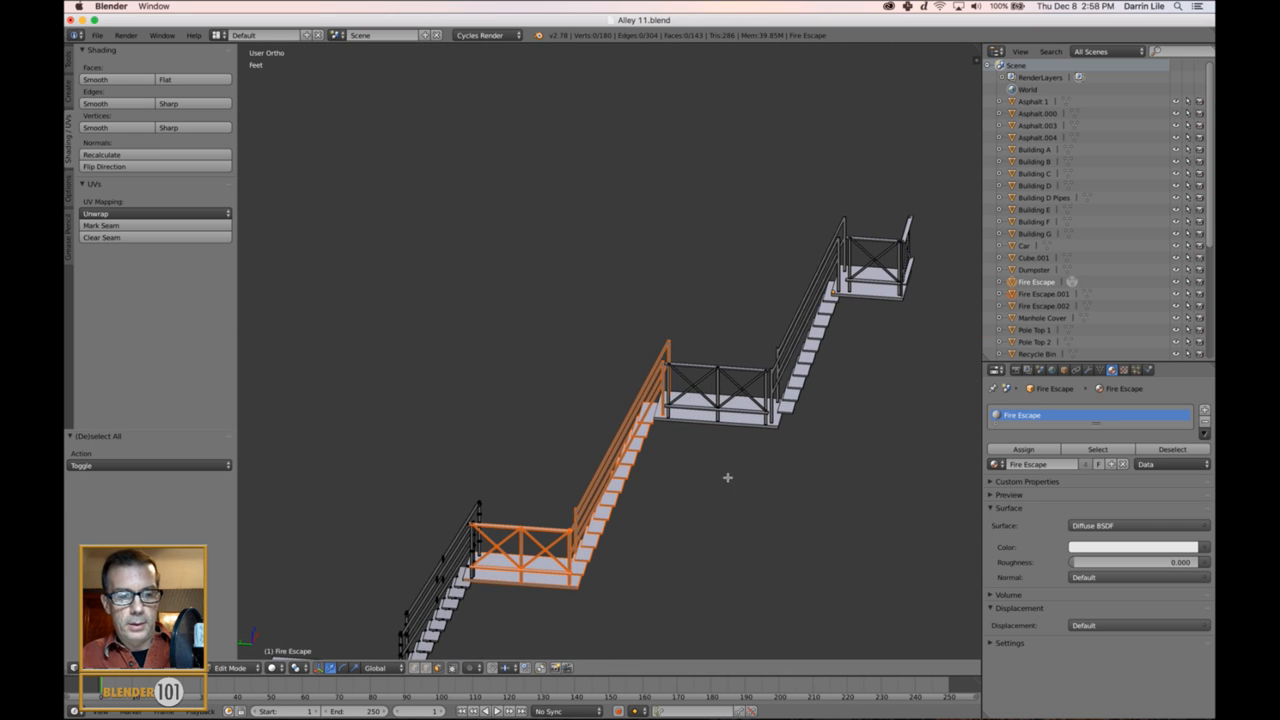
key(a)
scroll(705, 330, up, 5)
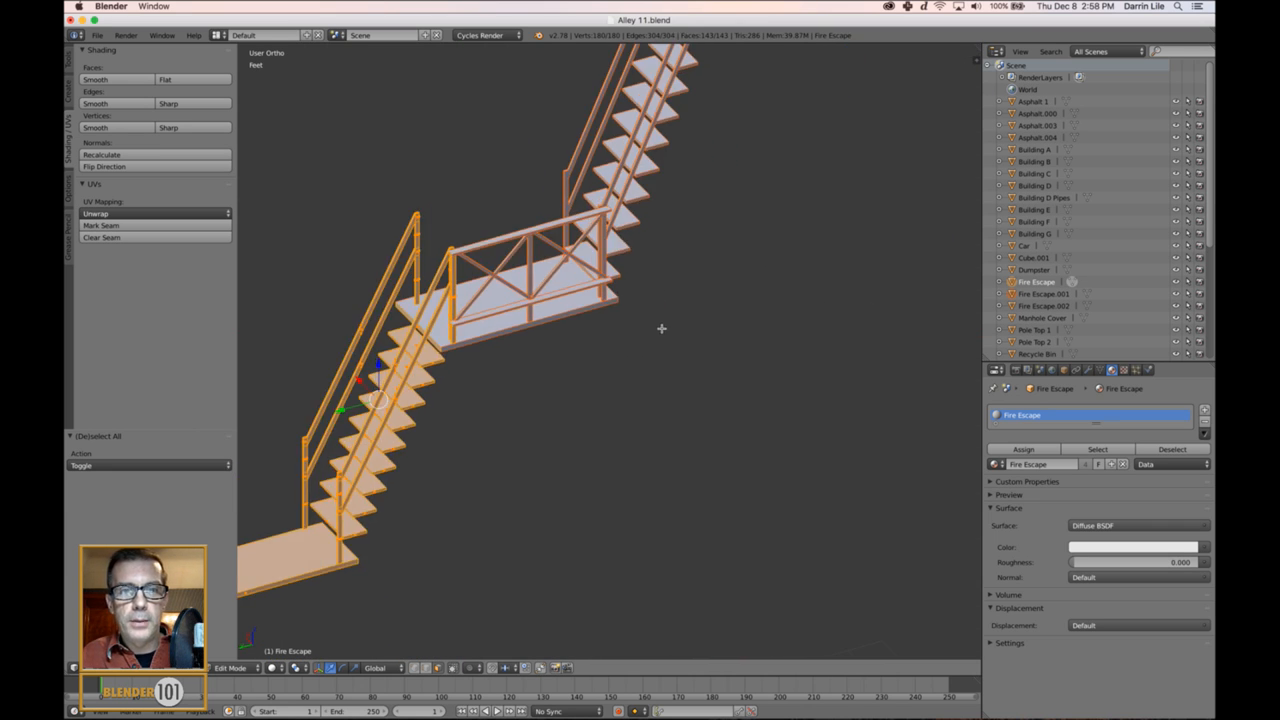
scroll(661, 328, up, 6)
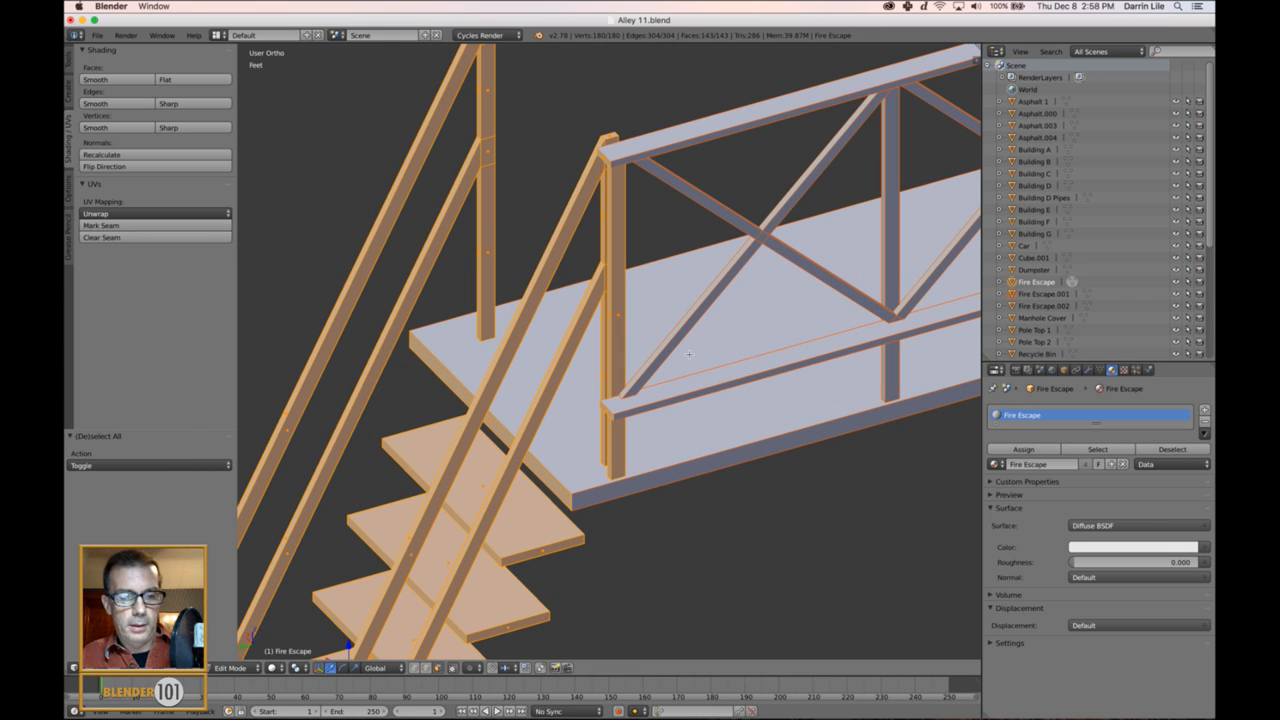
key(a)
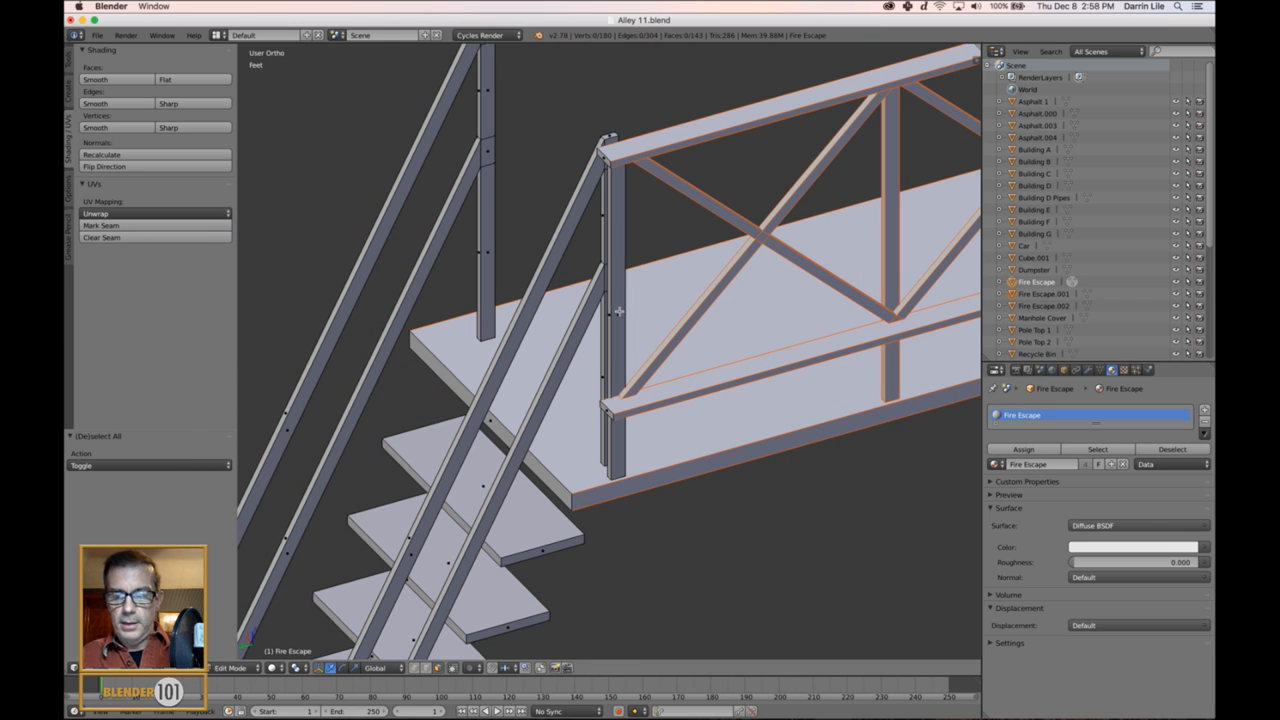
key(l)
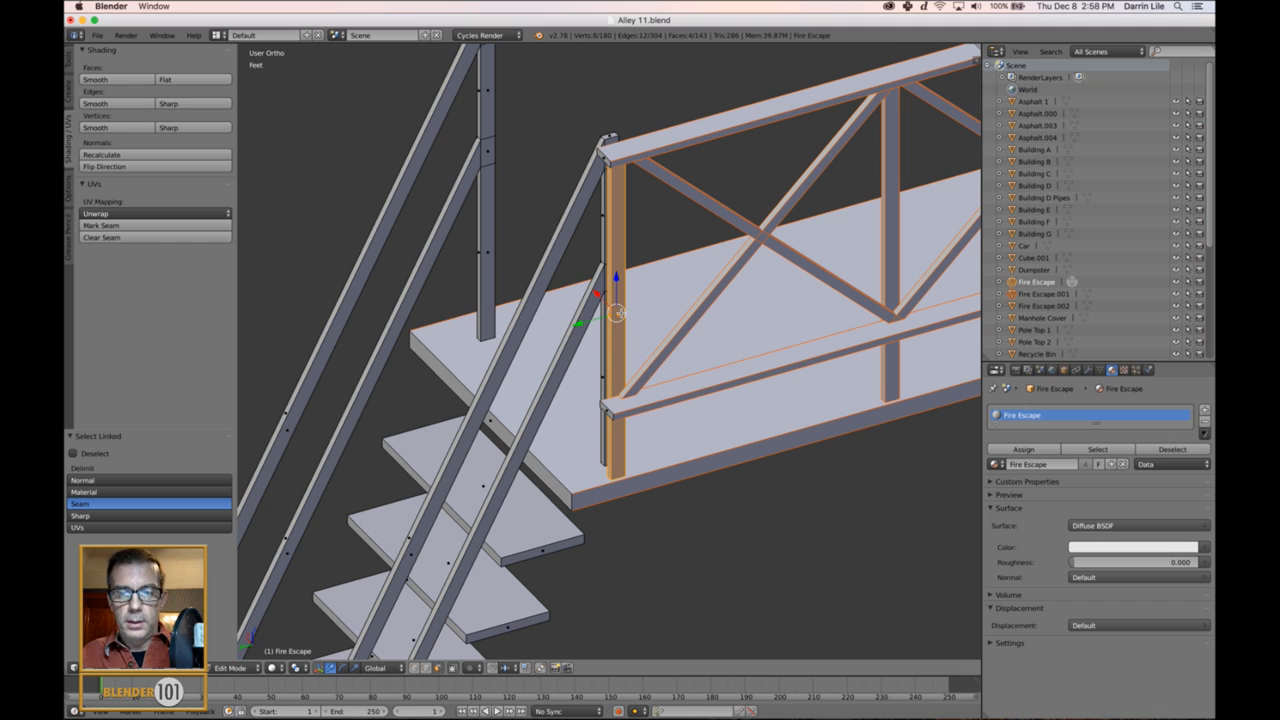
key(p)
click(612, 313)
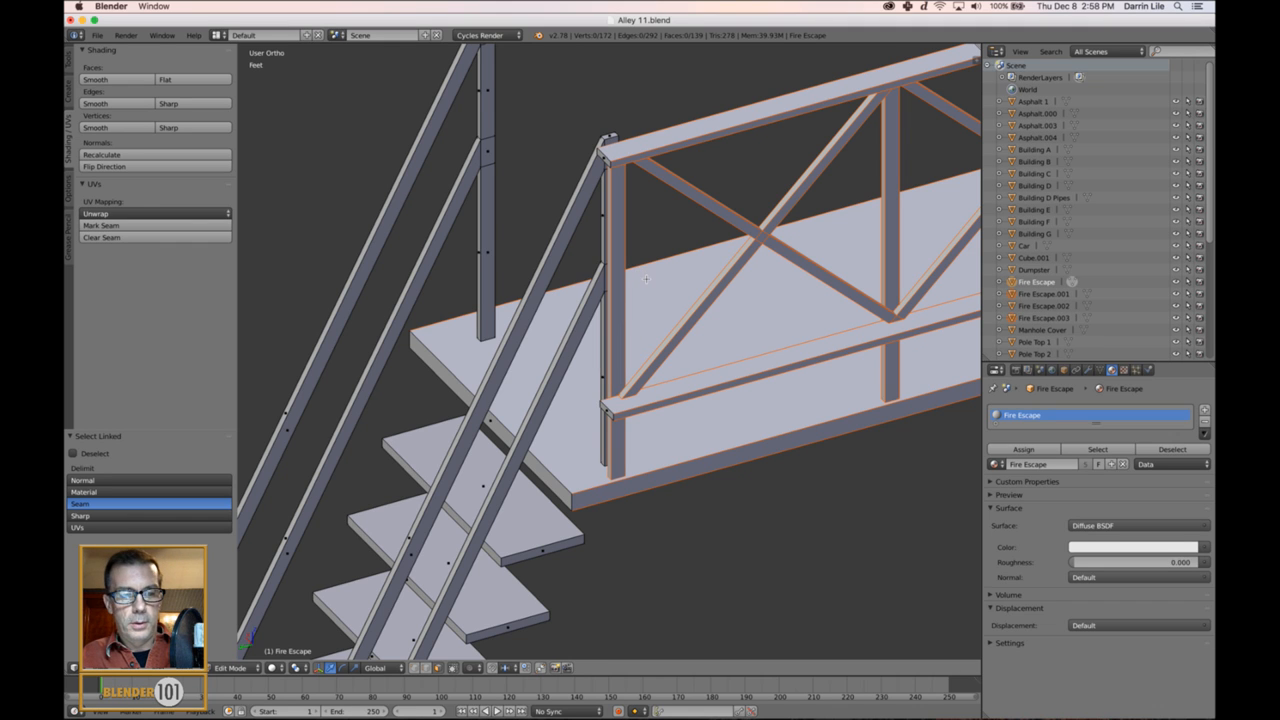
- Join the middle fire escape section with the separated railing post in Object Mode
key(Tab)
right_click(689, 181)
shift+right_click(616, 293)
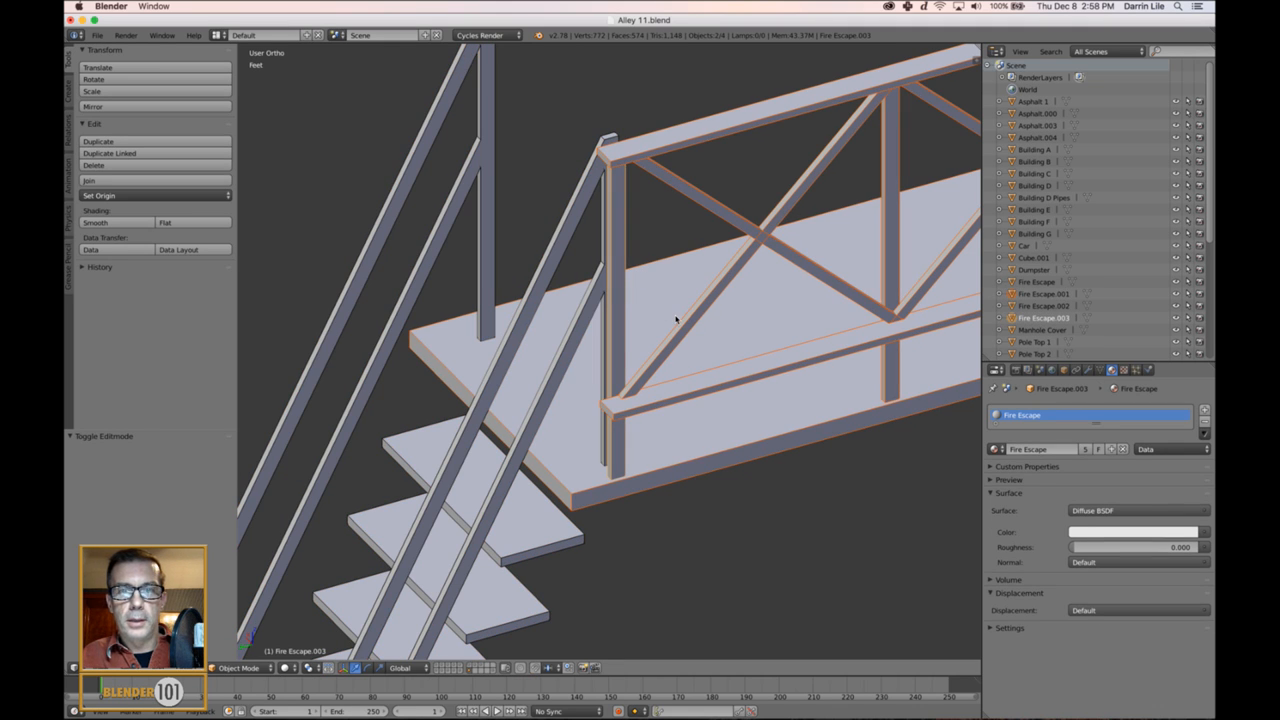
key(ctrl+j)
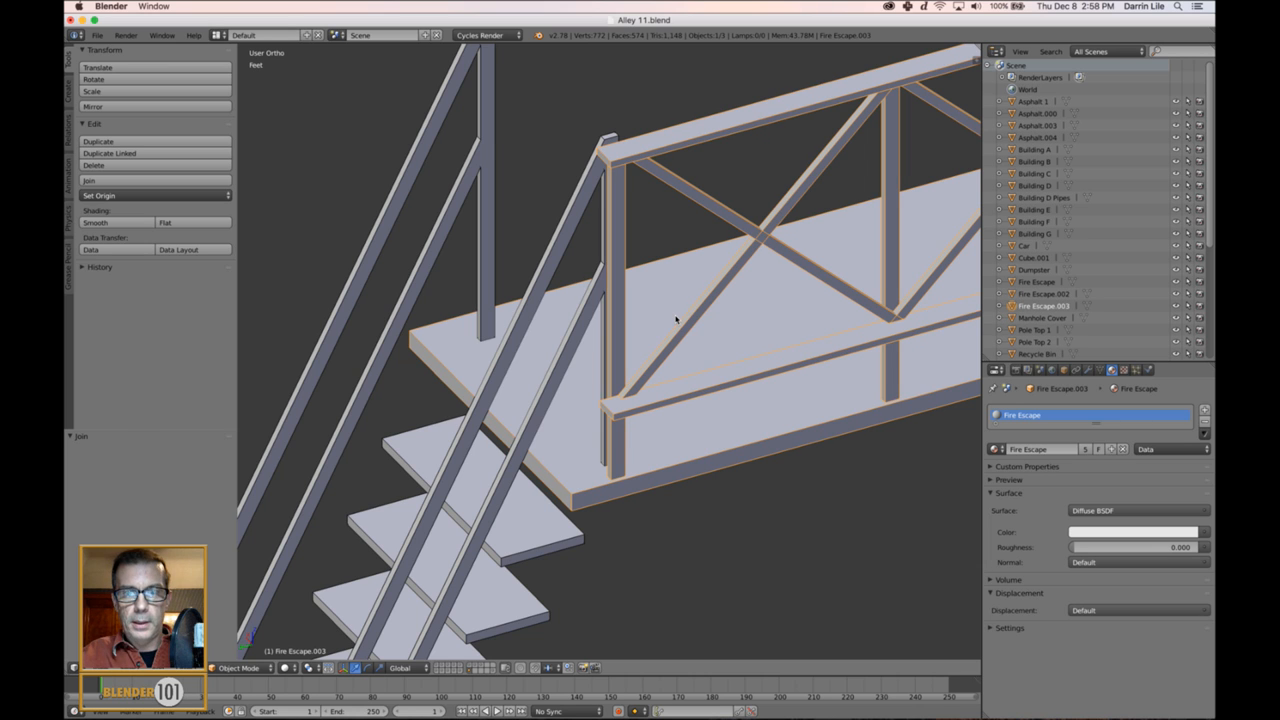
scroll(680, 322, down, 11)
scroll(642, 361, up, 2)
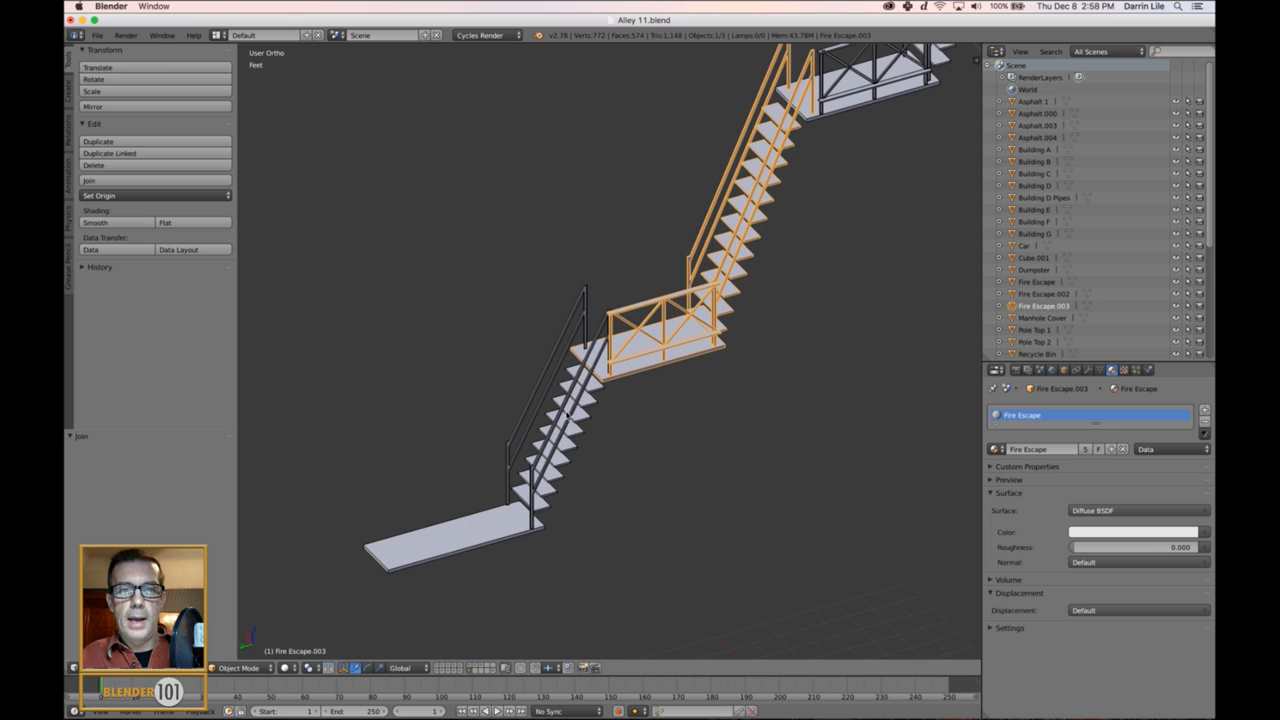
- Select the lowest, middle and highest fire escape sections in turn, switch to perspective view, and save the file
right_click(559, 412)
scroll(602, 451, down, 2)
right_click(659, 359)
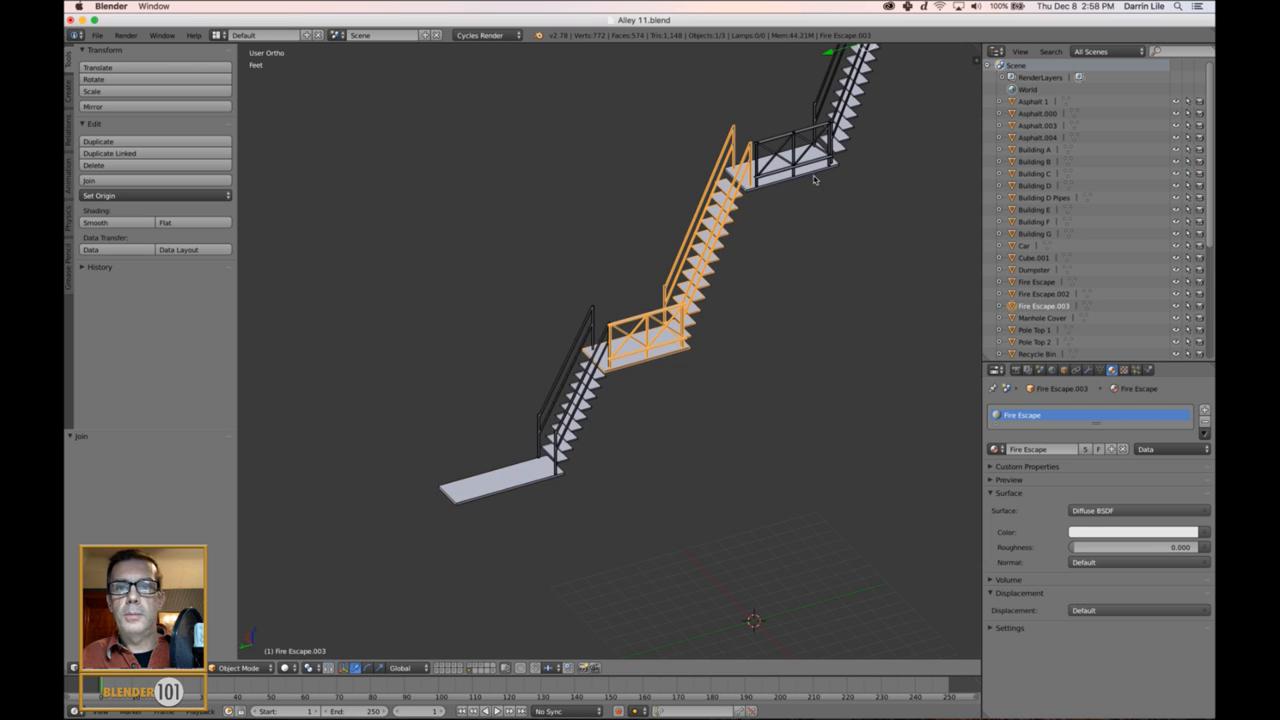
right_click(814, 176)
shift+middle_drag(811, 361, 767, 468)
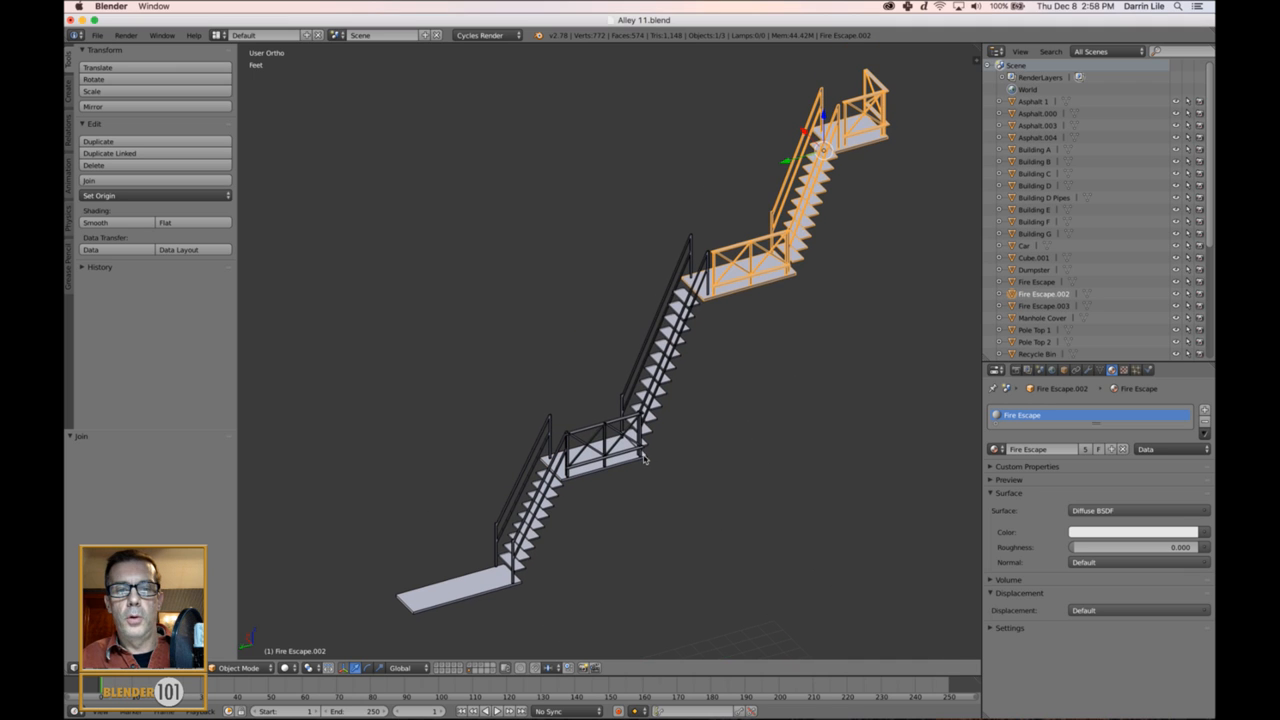
middle_drag(646, 460, 711, 440)
key(KP_5)
key(ctrl+s)
click(711, 440)
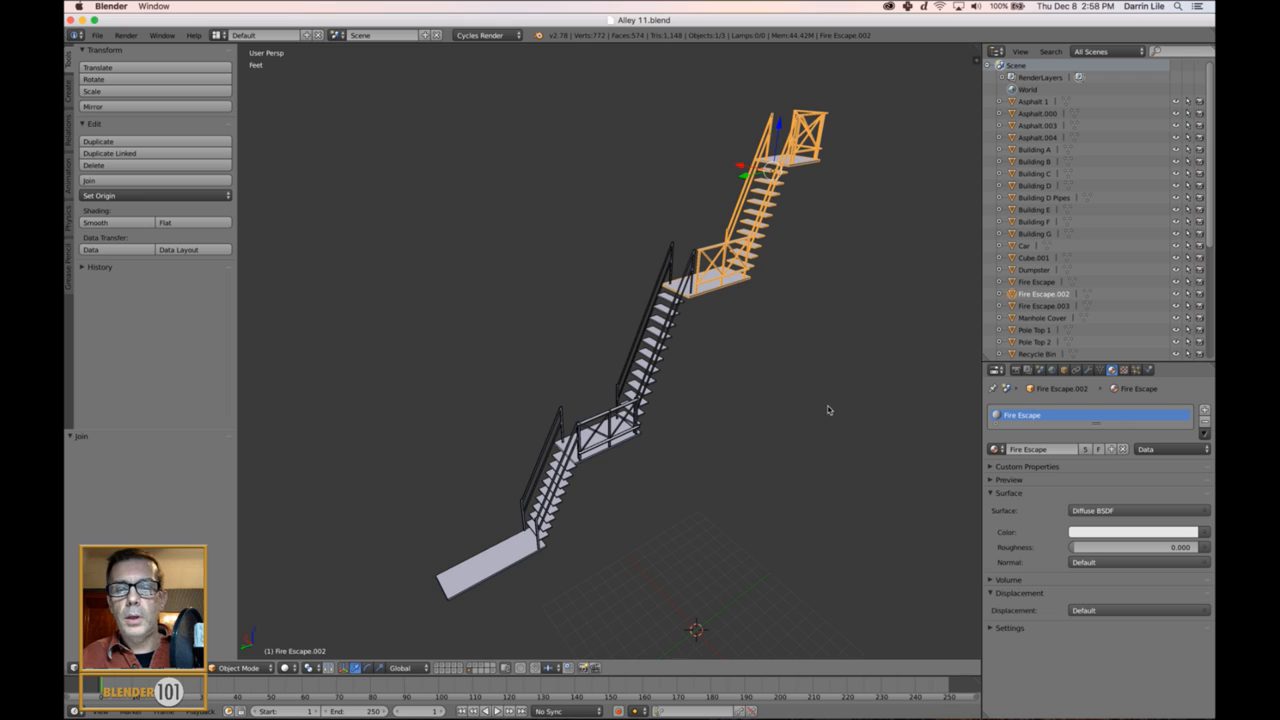
shift+middle_drag(829, 409, 803, 411)
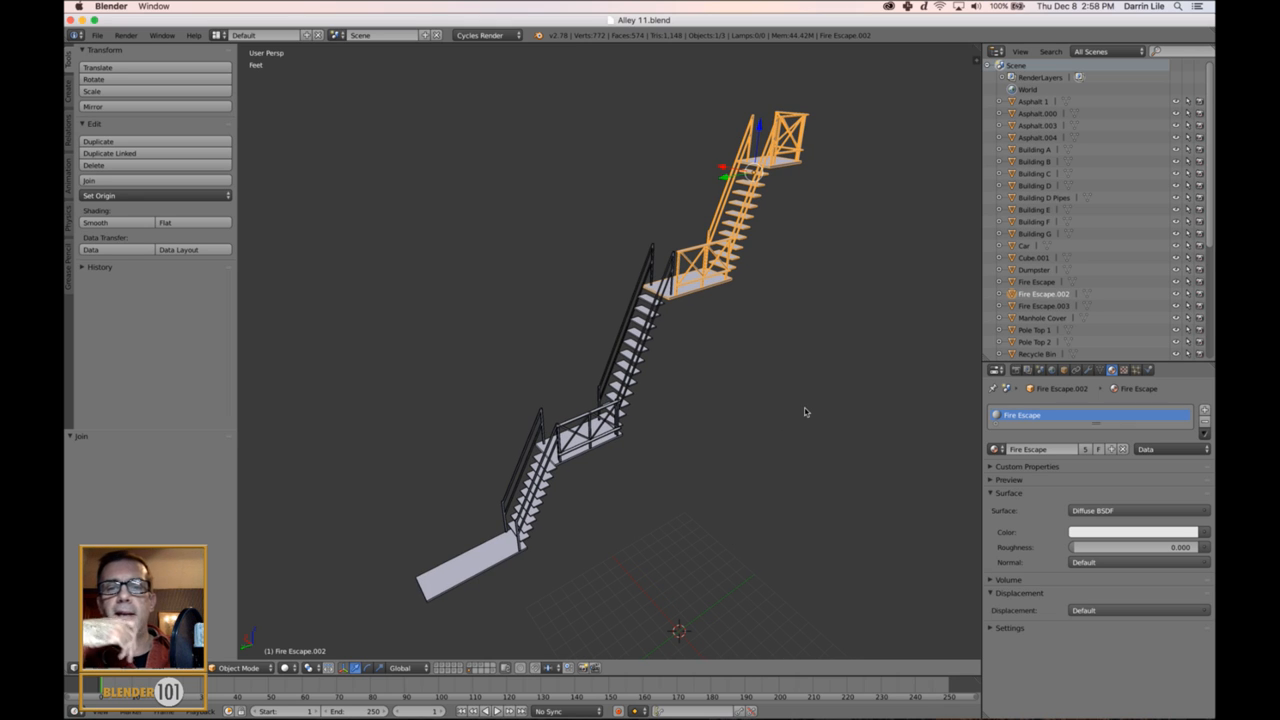
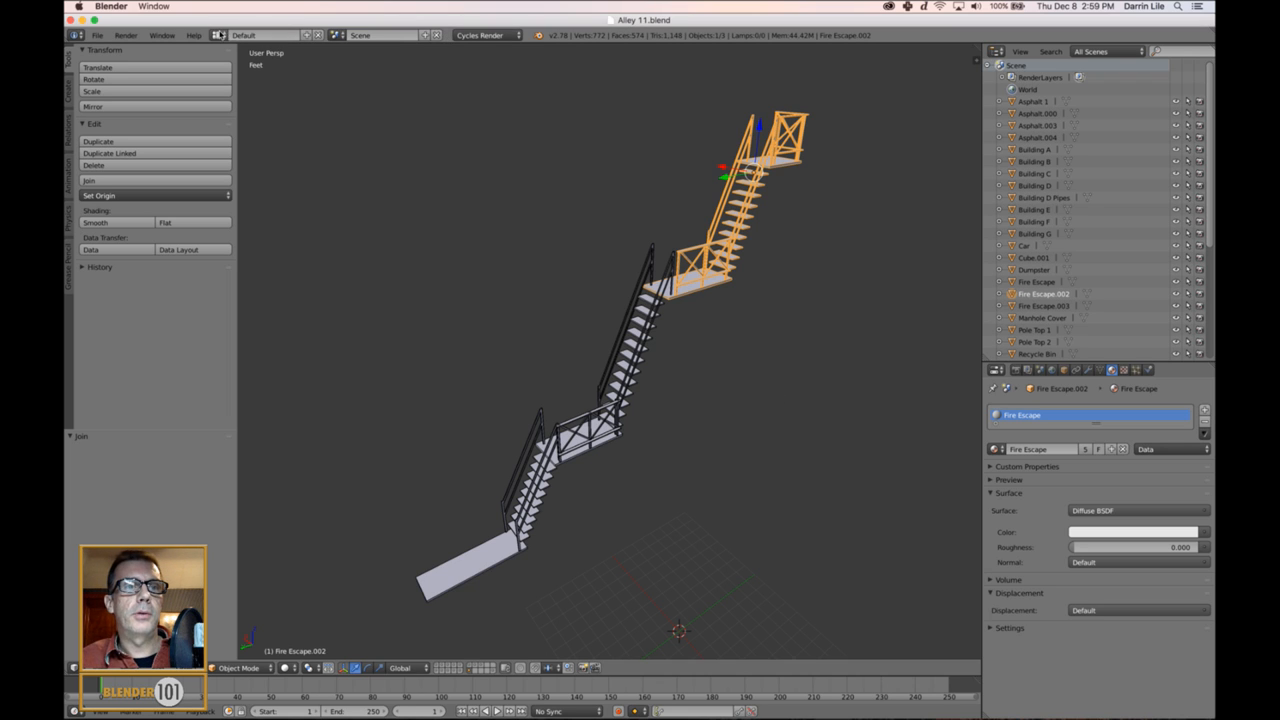
- Switch to the UV Editing screen layout and open the highest fire escape section in Edit Mode with all its geometry selected
click(218, 35)
click(250, 134)
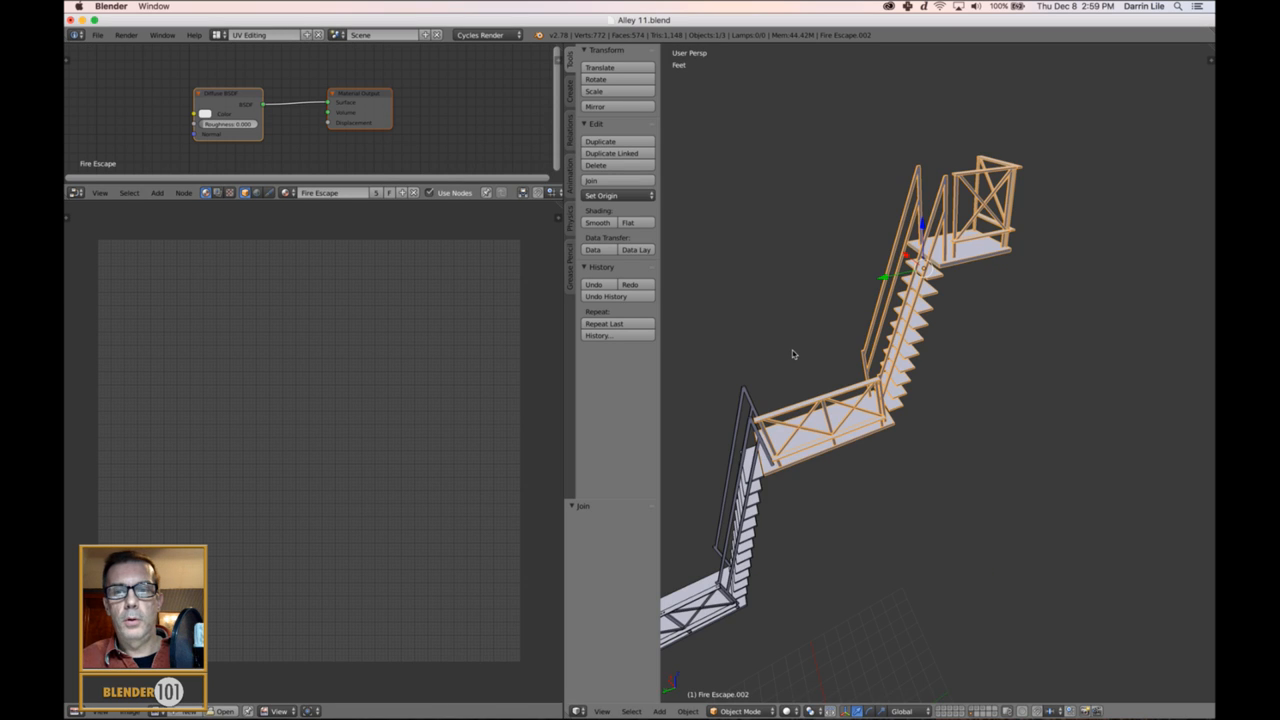
middle_drag(793, 354, 880, 363)
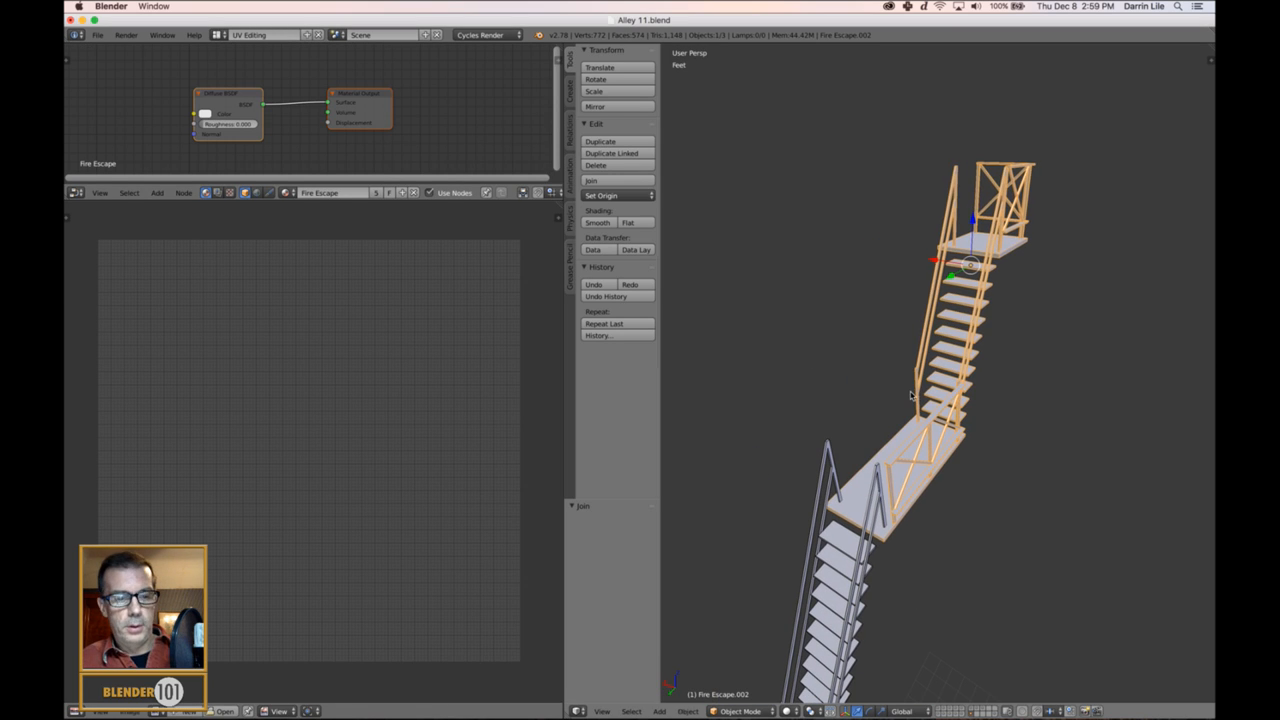
key(Tab)
key(a)
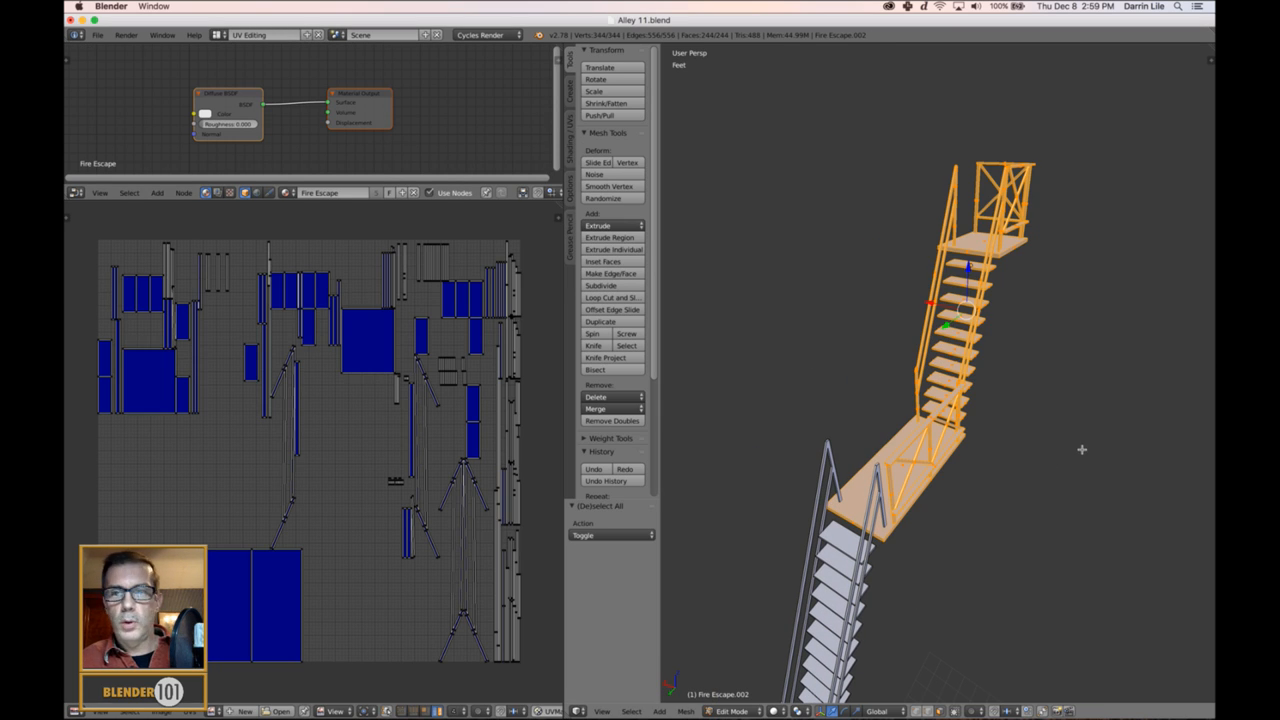
key(u)
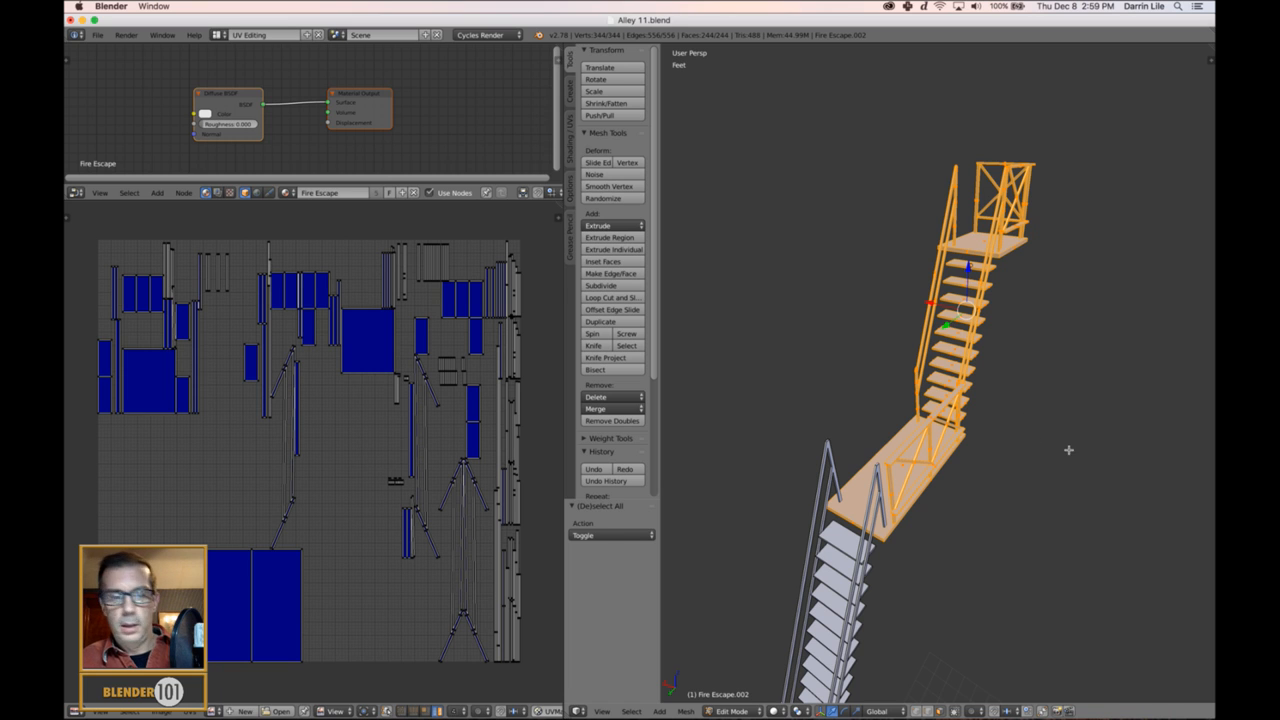
- Apply the location and scale of the highest fire escape section in Object Mode
key(Tab)
key(ctrl+a)
click(1028, 440)
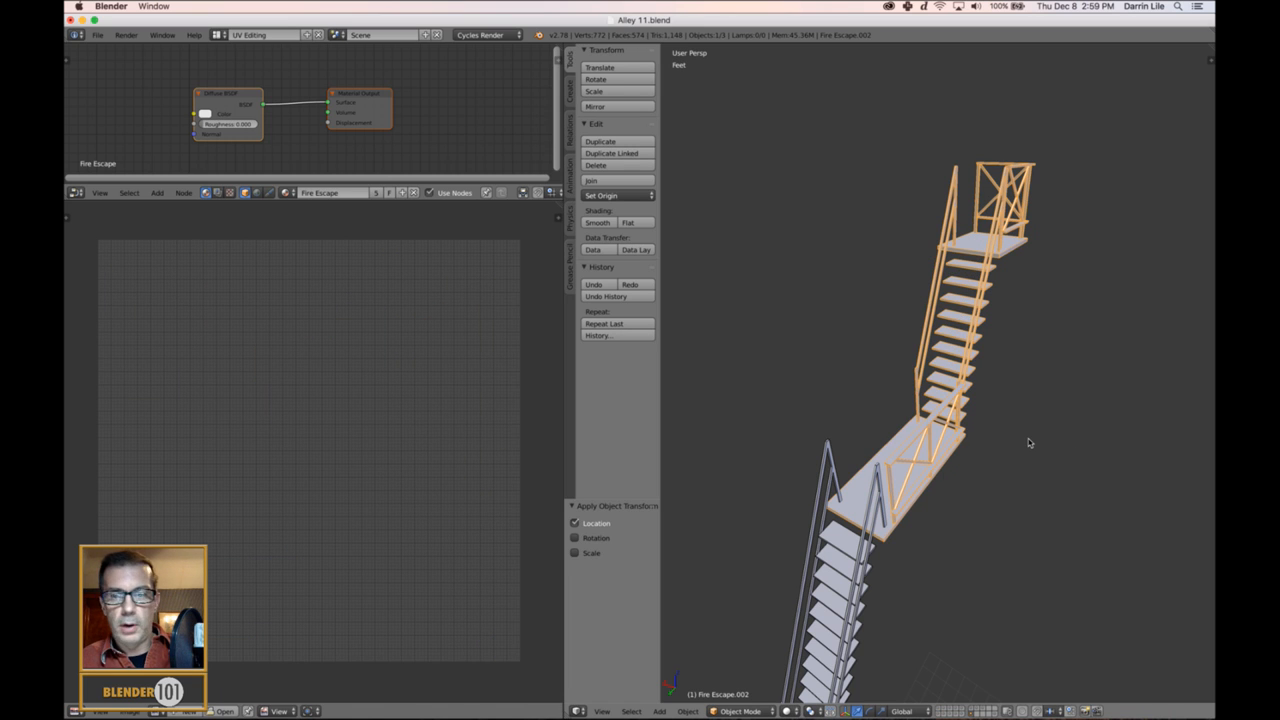
key(ctrl+a)
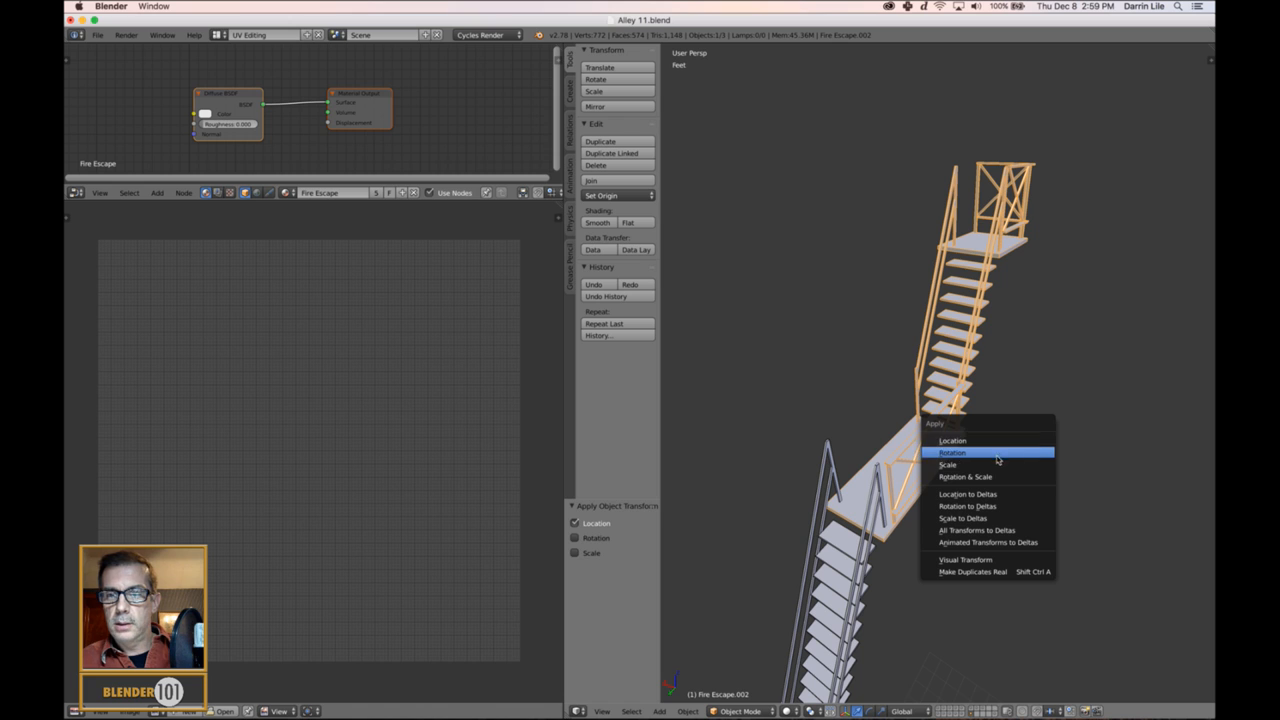
click(993, 466)
- Unwrap the highest section with Smart UV Project at a 66.00 angle limit and 0.00 island margin, with Stretch to UV Bounds off
key(Tab)
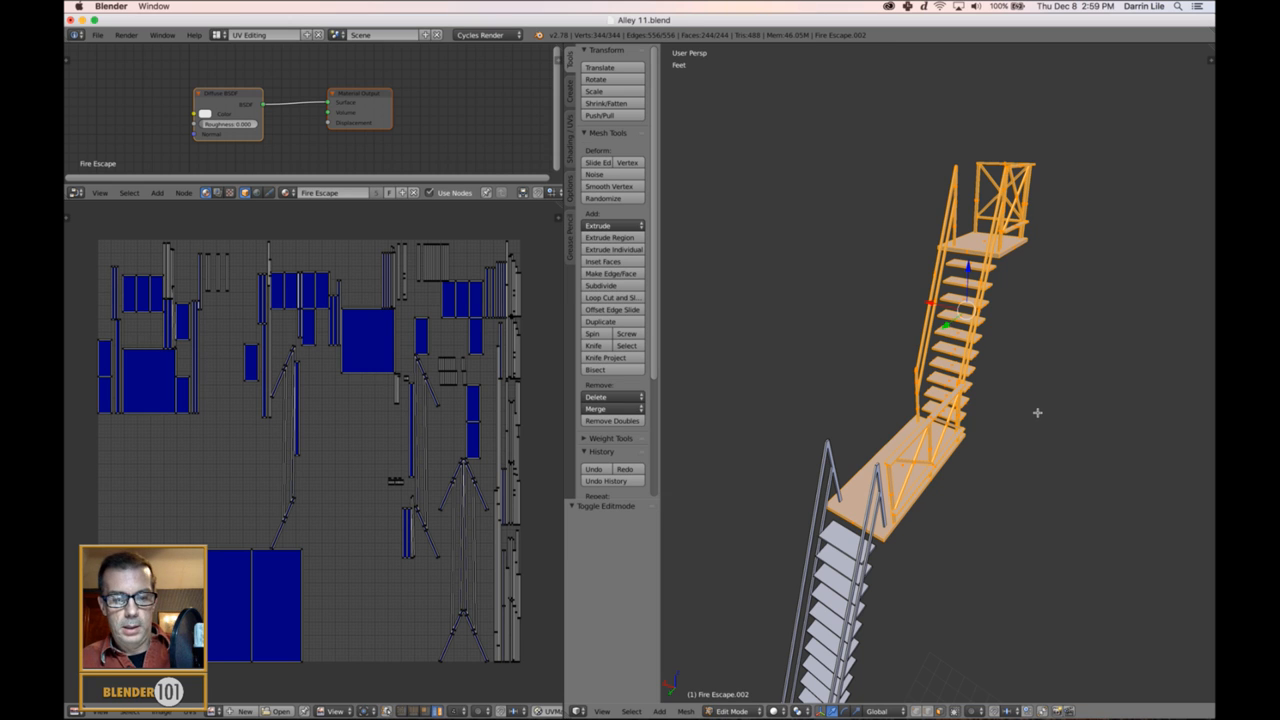
key(u)
click(1018, 422)
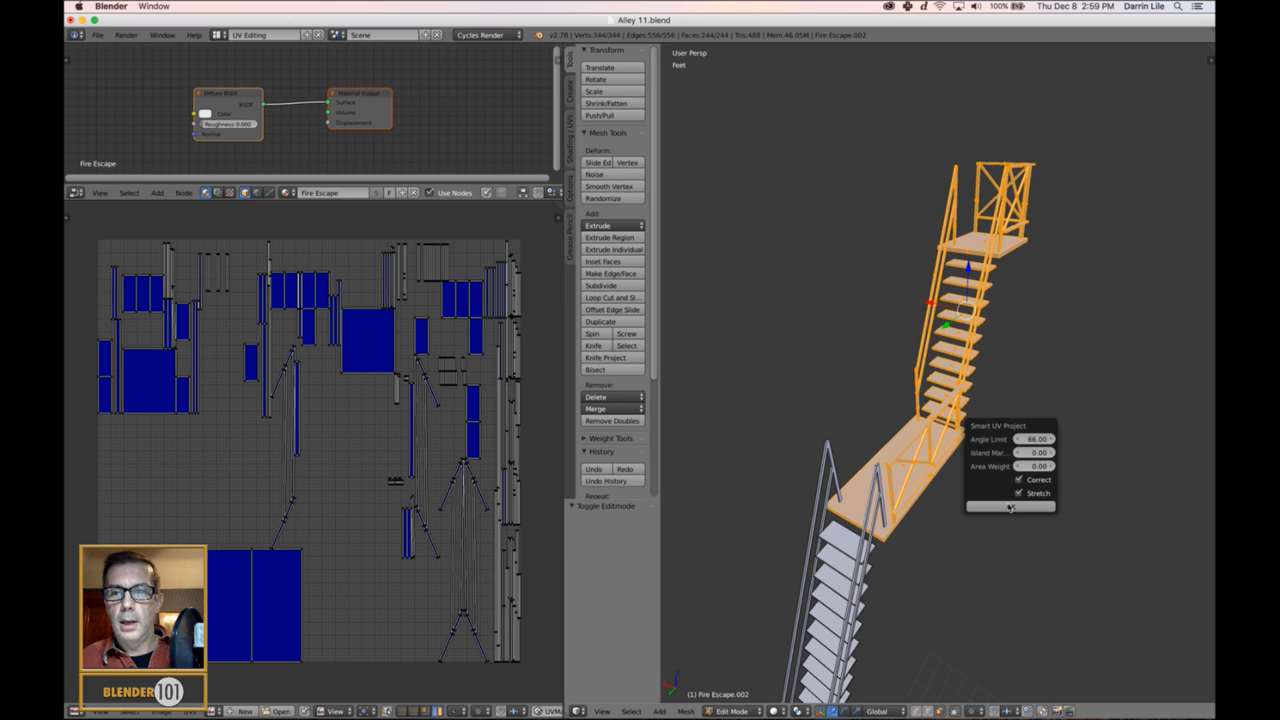
click(1010, 506)
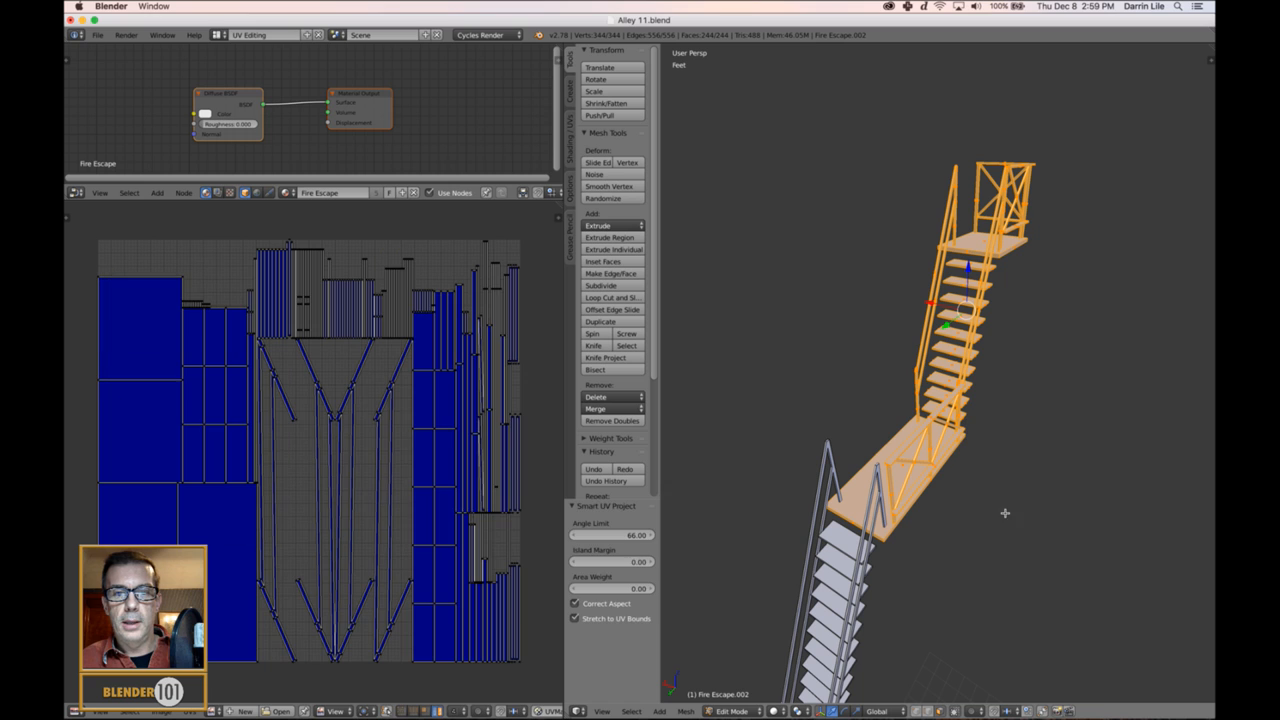
click(575, 619)
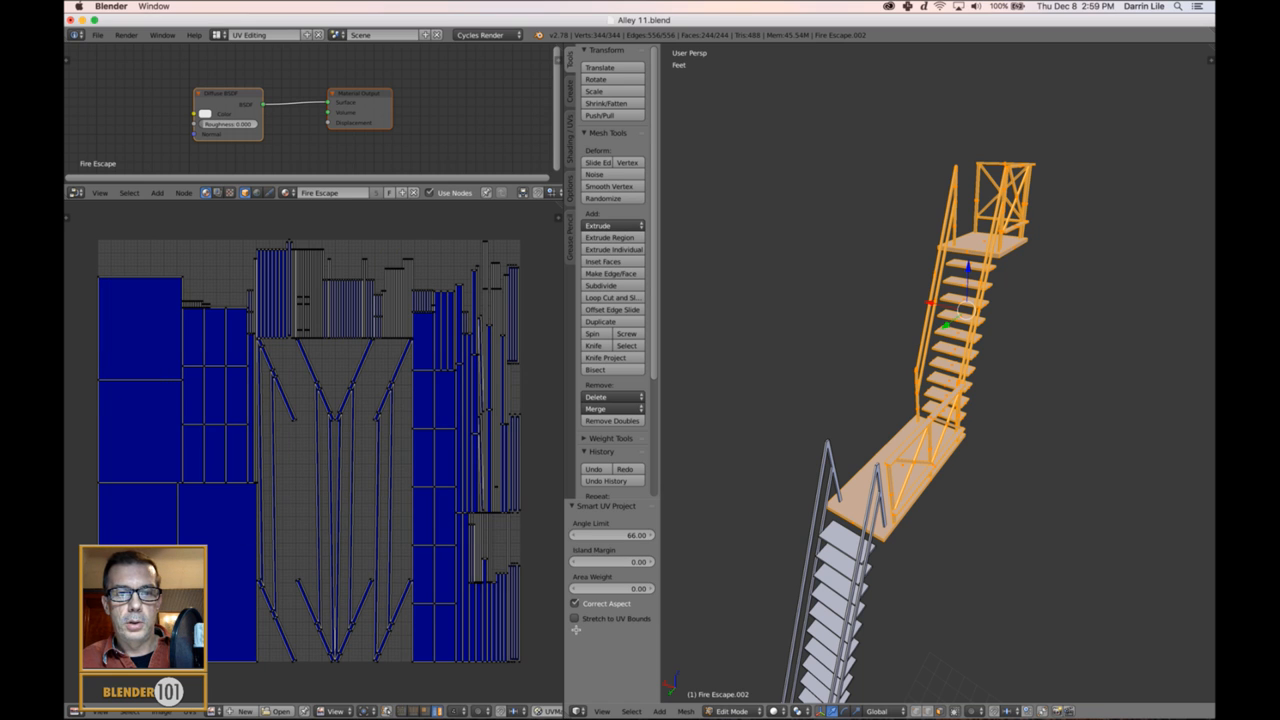
- Examine the highest section's new UV layout up close and save the file
scroll(652, 402, down, 1)
scroll(458, 400, up, 4)
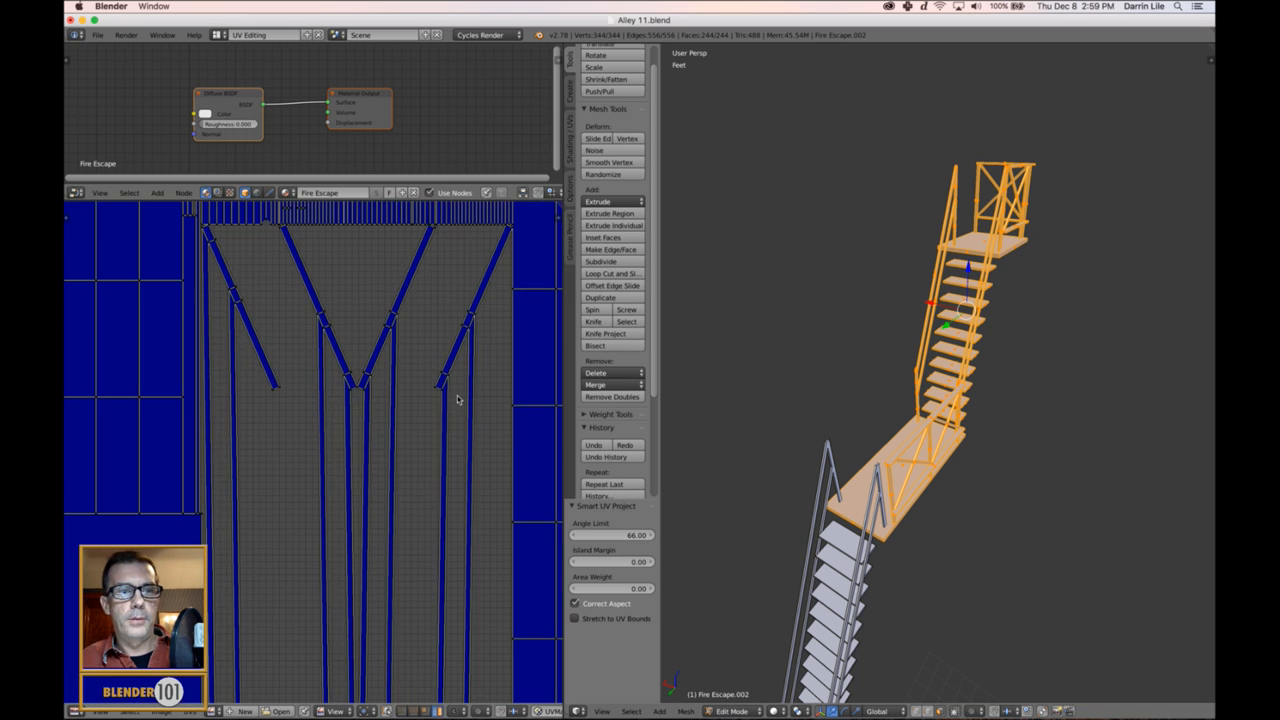
scroll(458, 400, down, 4)
scroll(458, 400, up, 3)
scroll(460, 398, down, 2)
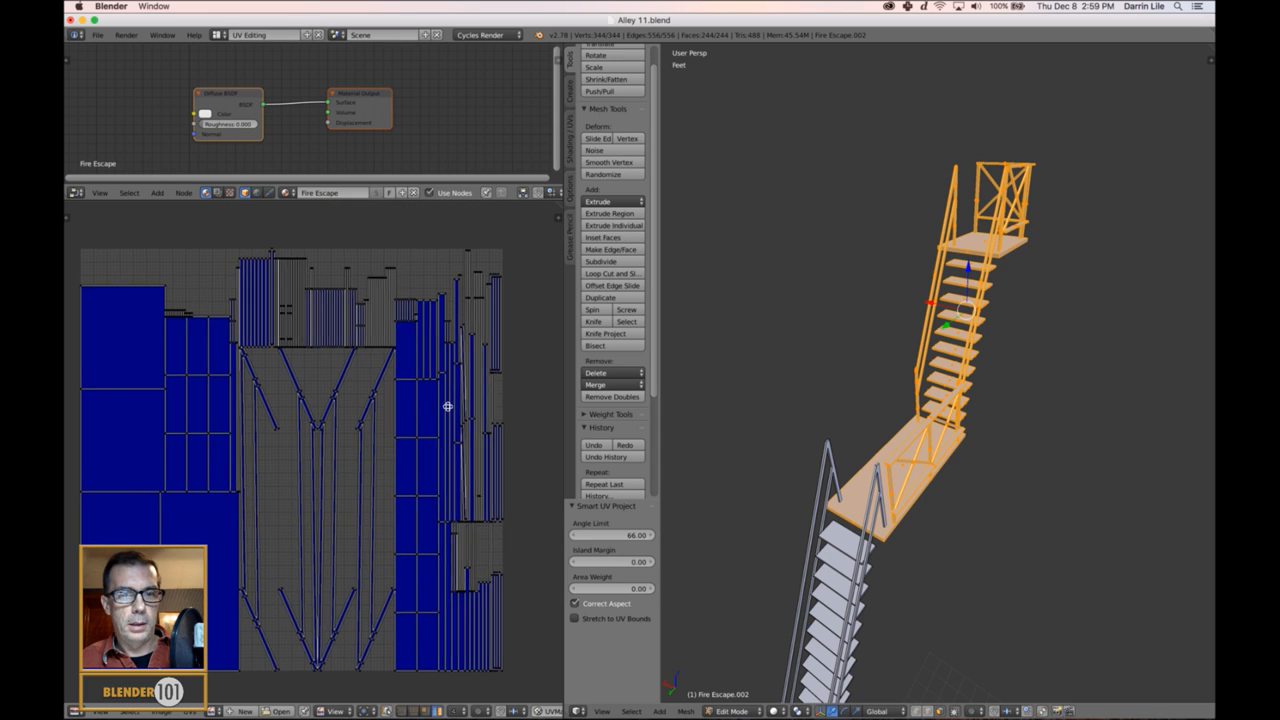
middle_drag(447, 406, 446, 407)
key(ctrl+s)
click(700, 419)
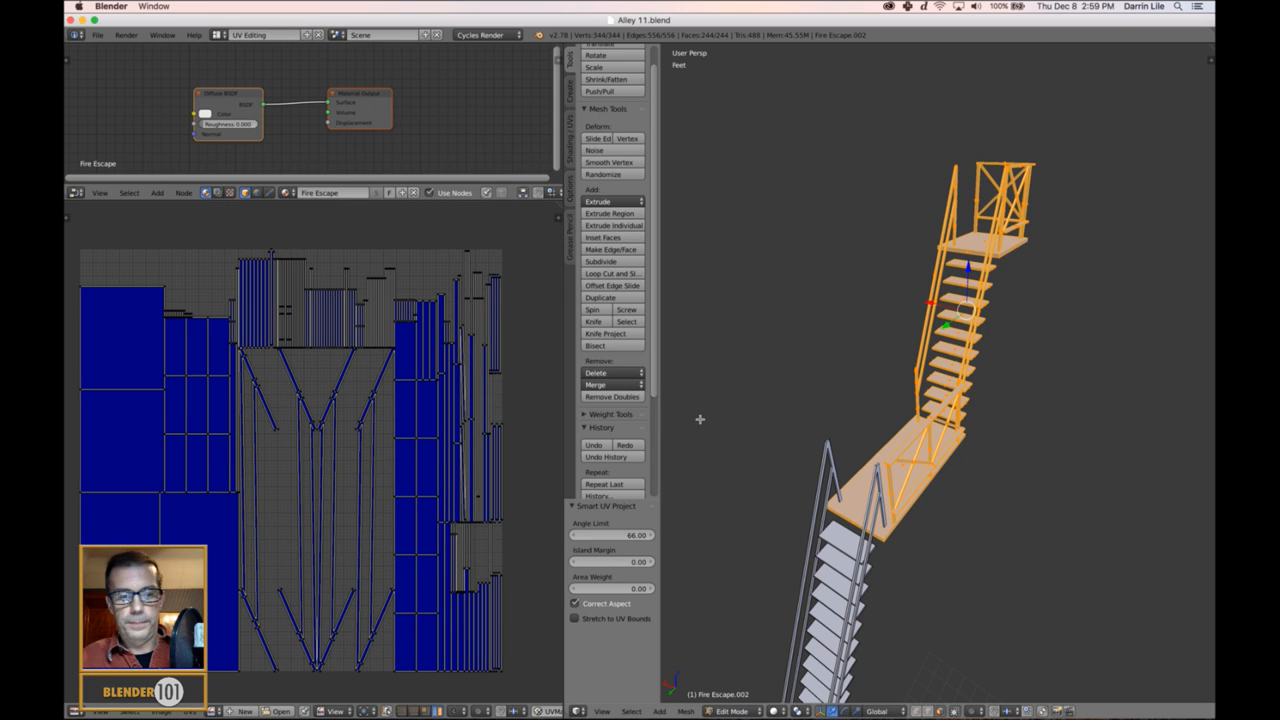
- Unwrap all geometry of the stair section just below the highest one with Smart UV Project at a 66.00 angle limit and 0.00 island margin
key(Tab)
right_click(842, 553)
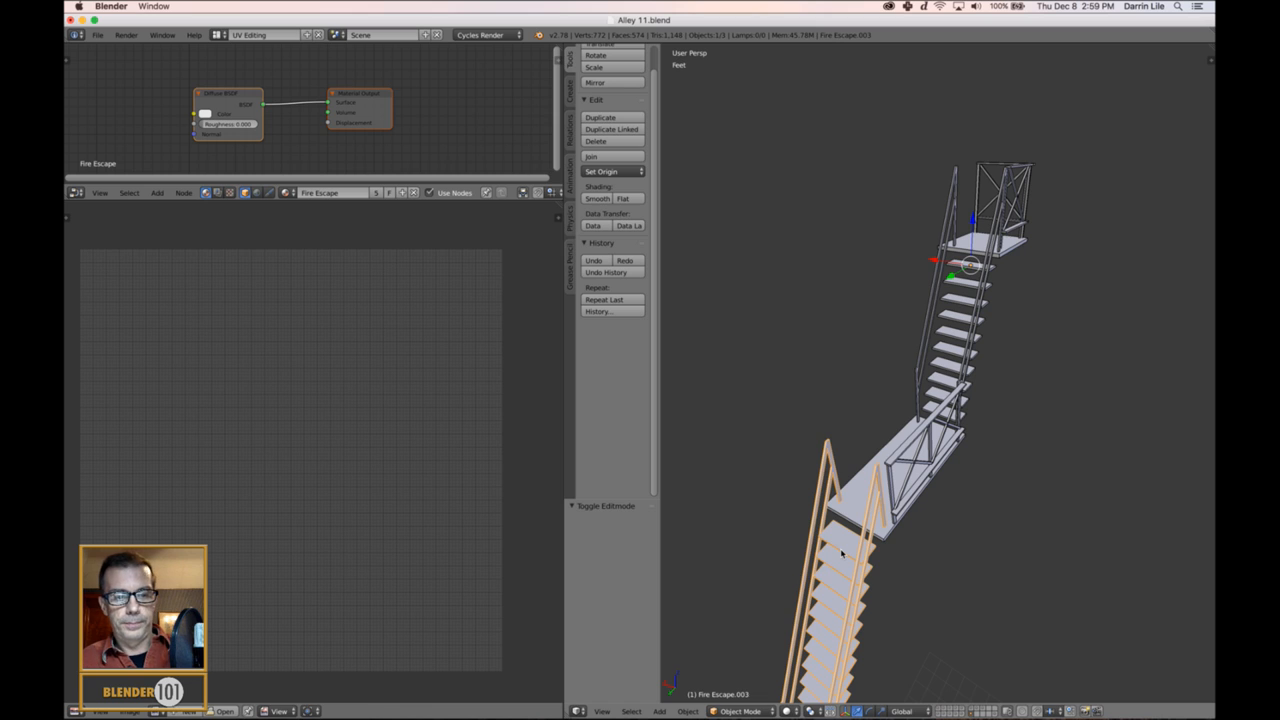
key(Tab)
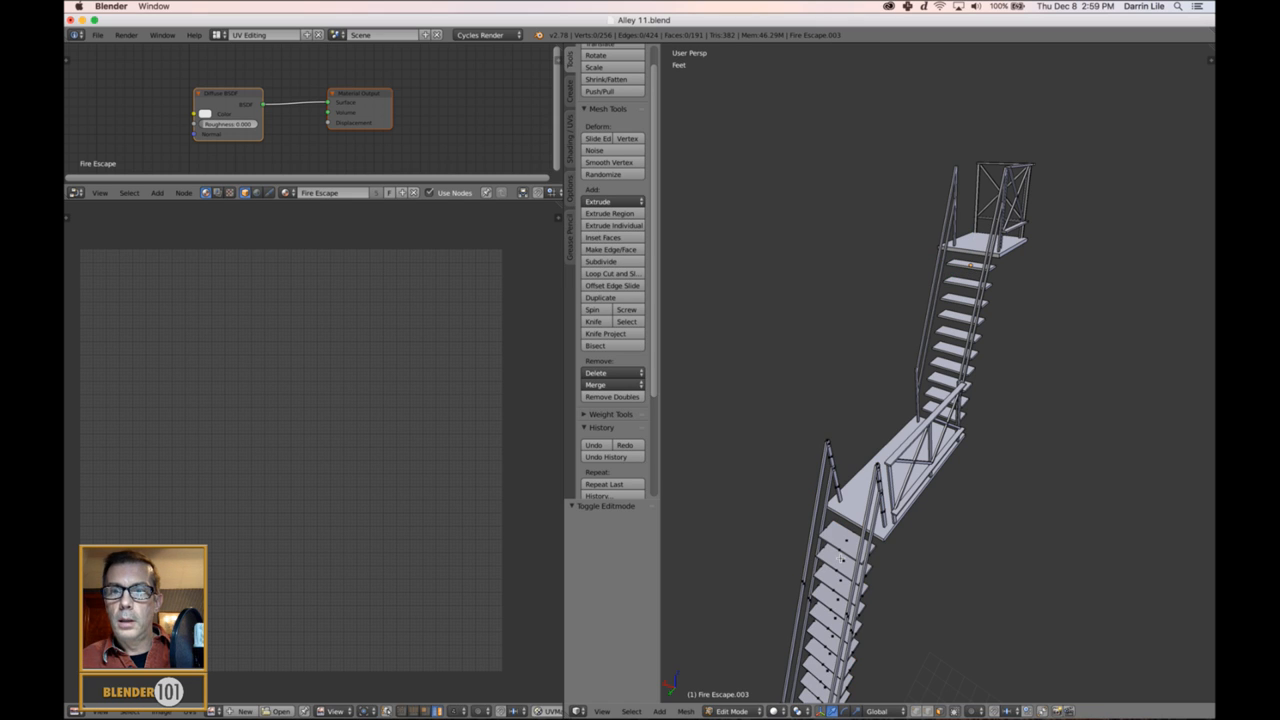
key(a)
key(u)
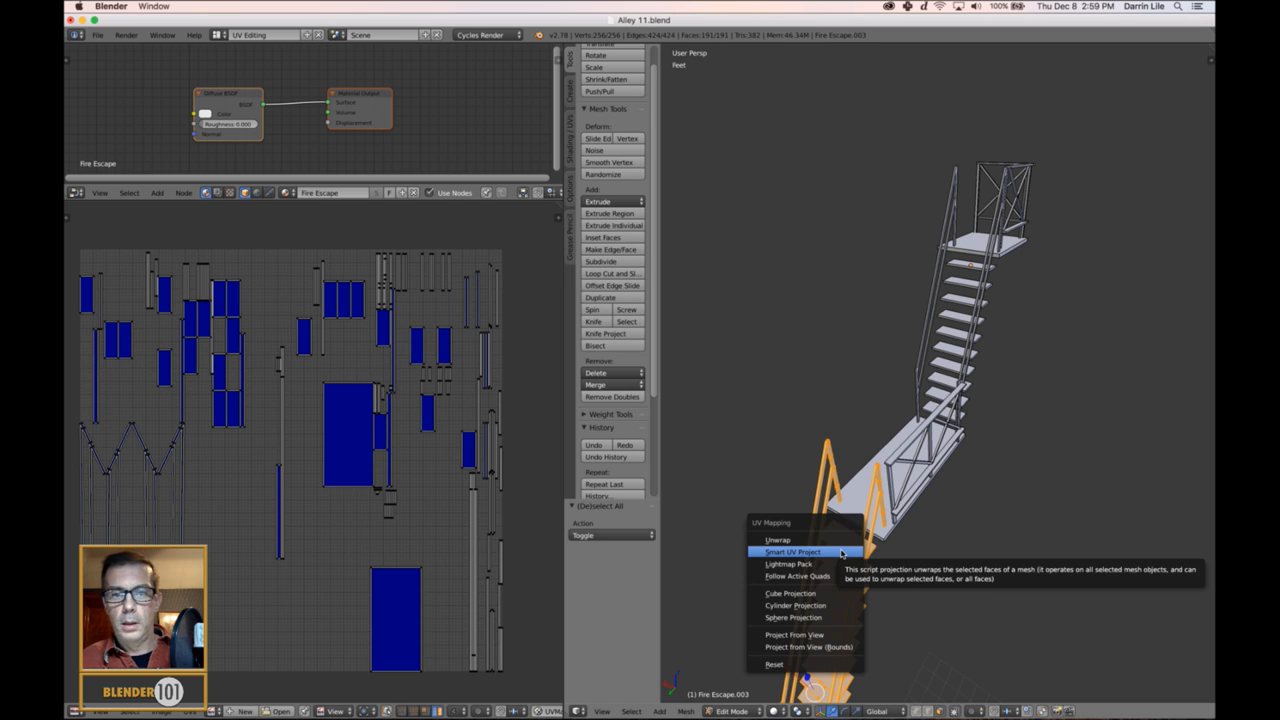
click(842, 553)
click(840, 637)
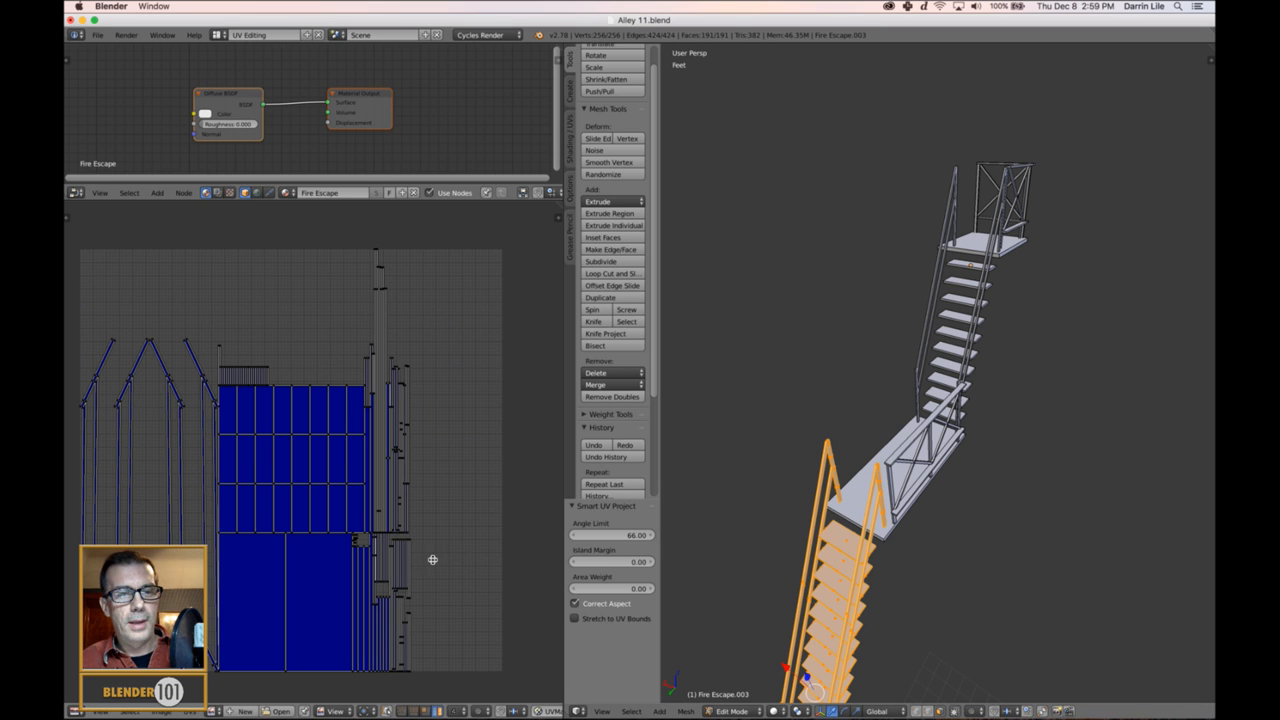
- Move the tall, narrow UV islands rising above the rest down beside the layout's outer edge, about 1.1 inches in X and -3.9 inches in Y
mouse_move(431, 557)
middle_down()
mouse_move(455, 519)
mouse_move(446, 547)
middle_up()
scroll(444, 530, up, 3)
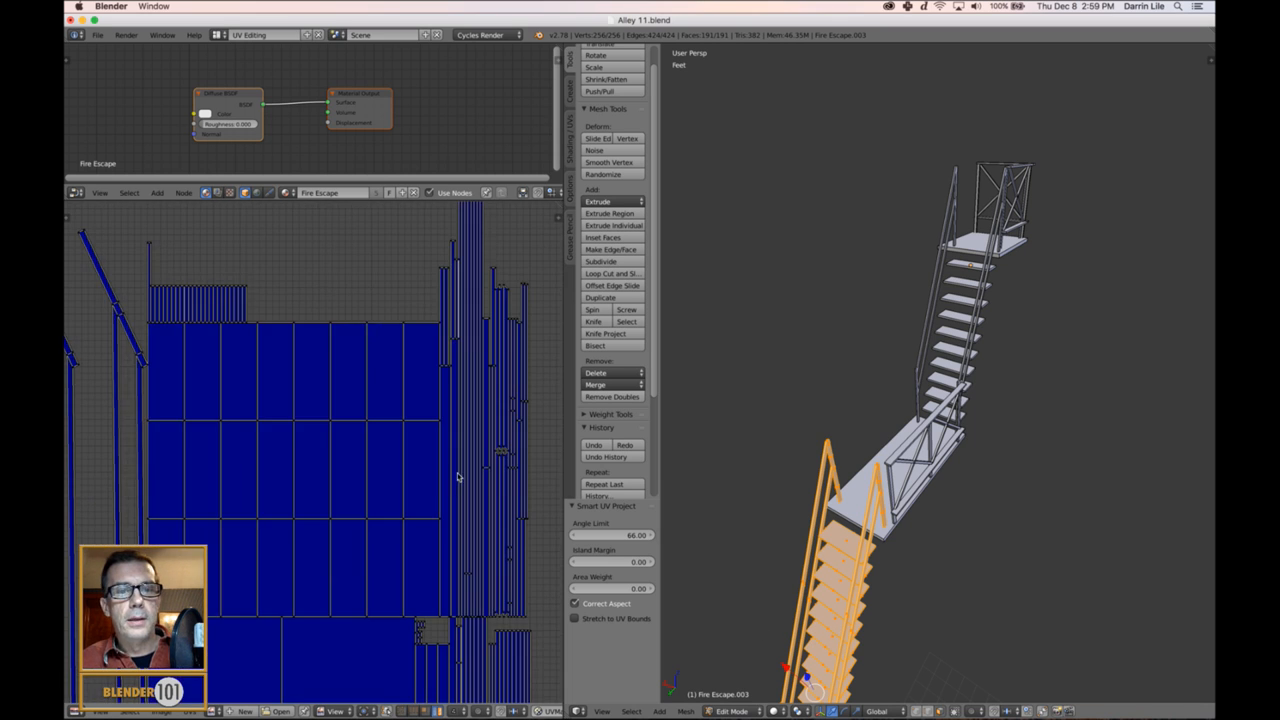
middle_drag(458, 474, 389, 531)
scroll(424, 440, down, 2)
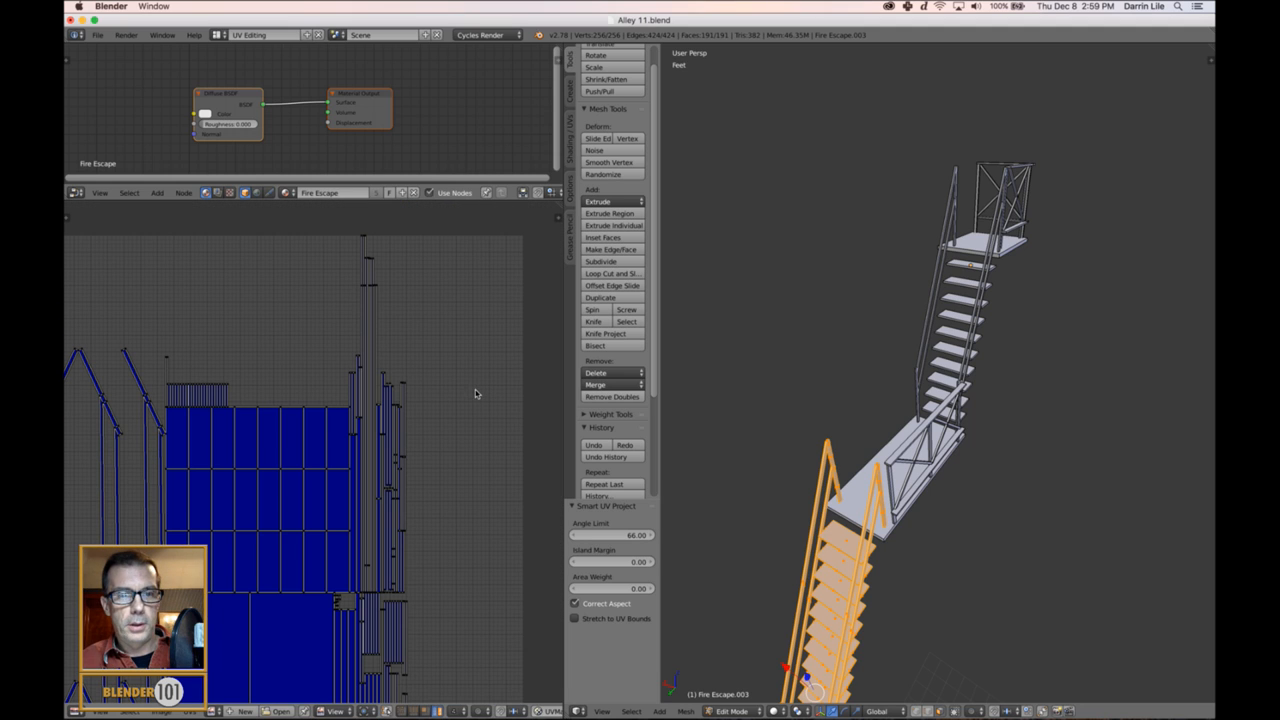
right_click(376, 329)
shift+right_click(371, 331)
shift+right_click(376, 330)
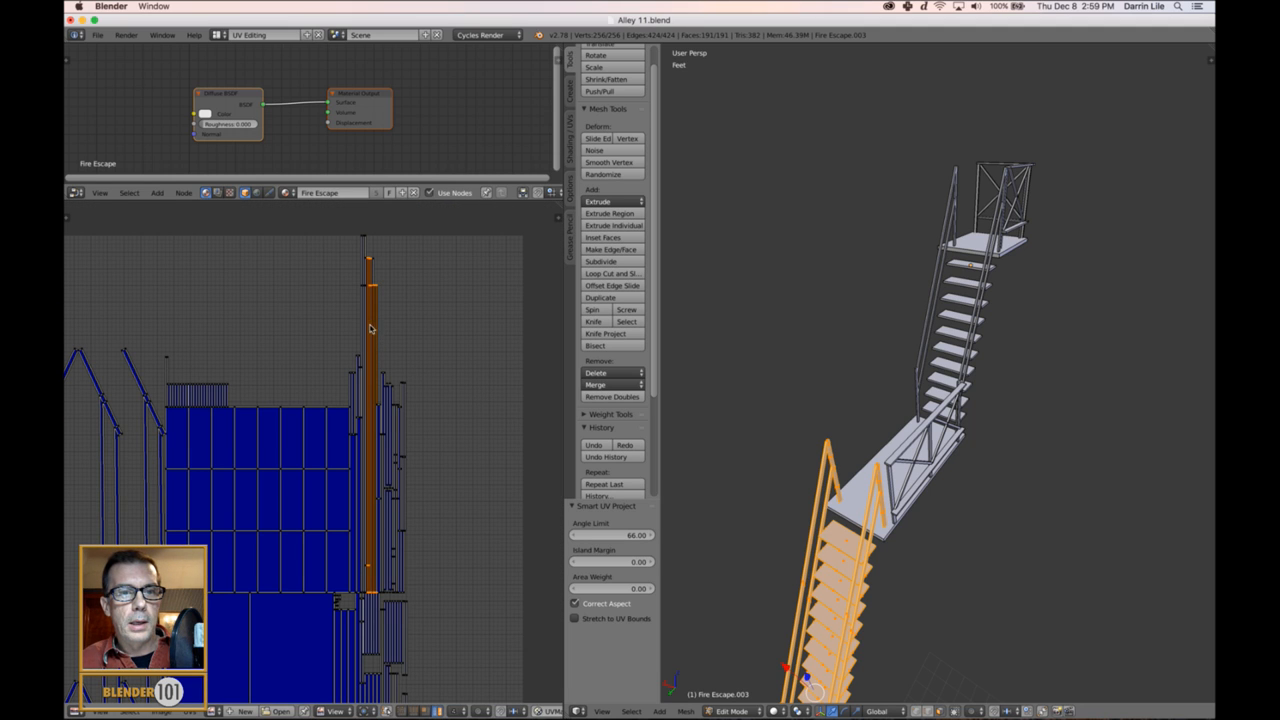
shift+right_click(366, 327)
shift+right_click(362, 325)
shift+right_click(367, 323)
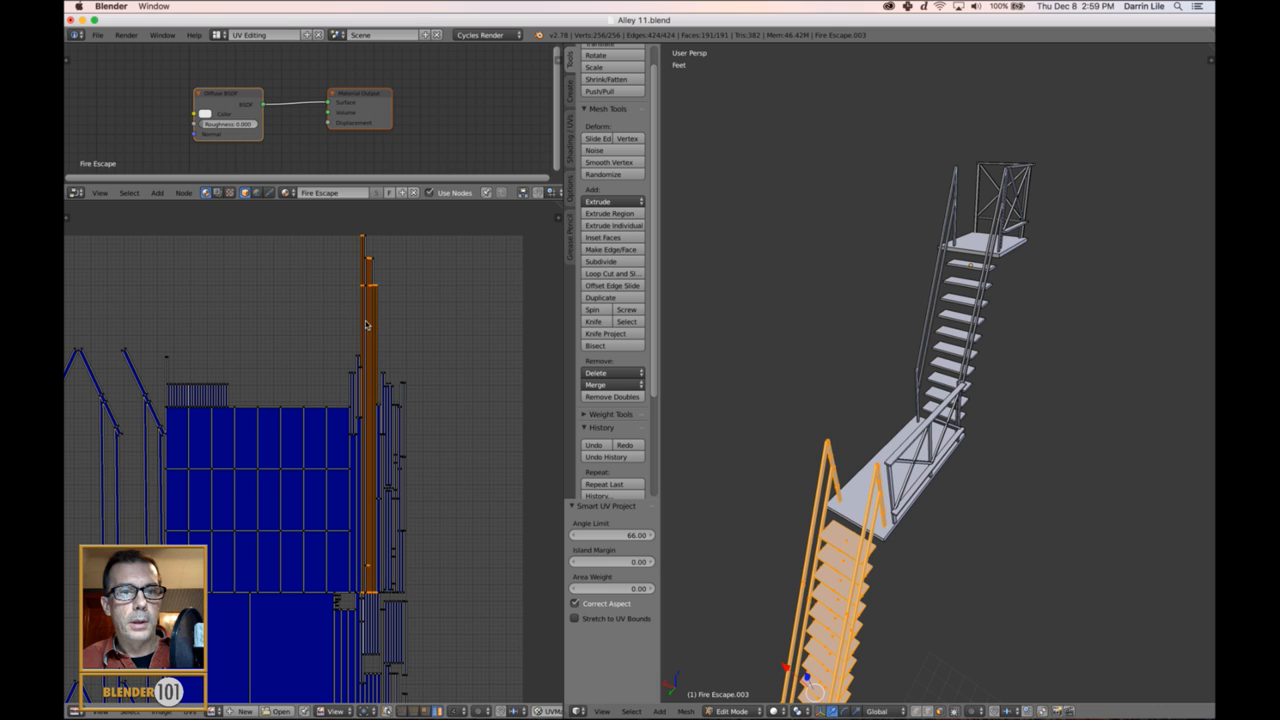
scroll(372, 318, up, 4)
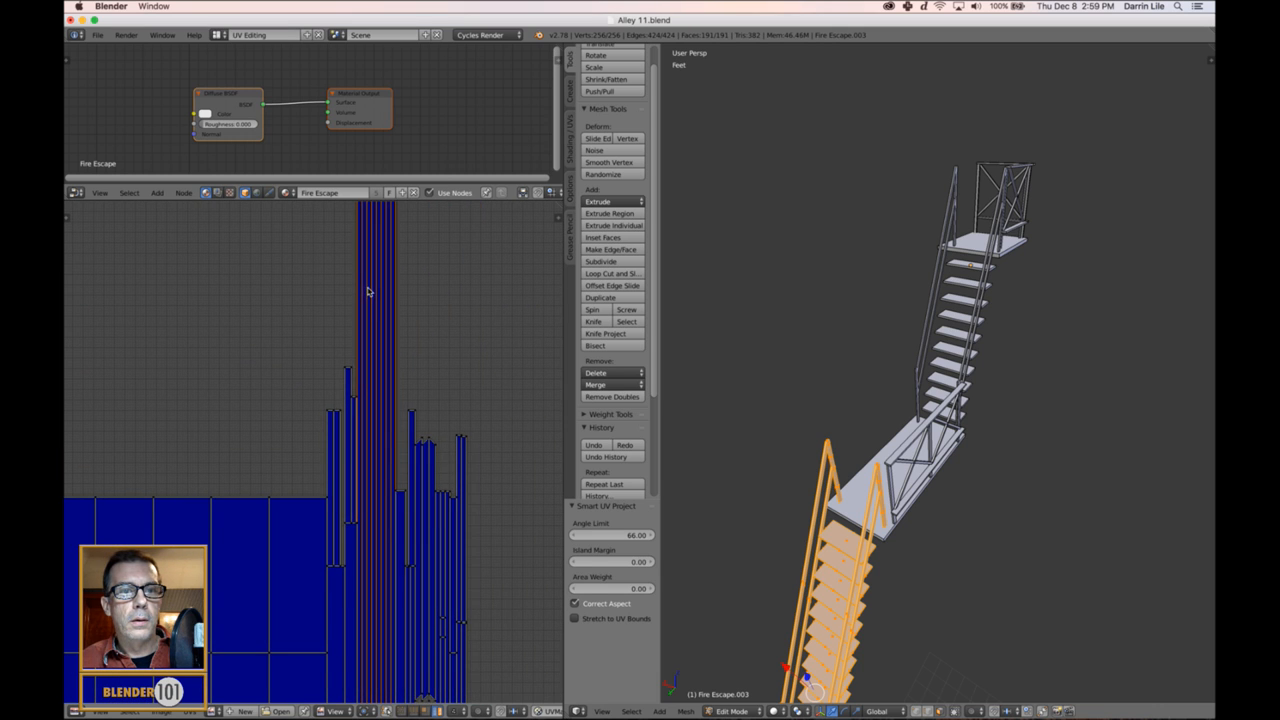
scroll(369, 292, down, 4)
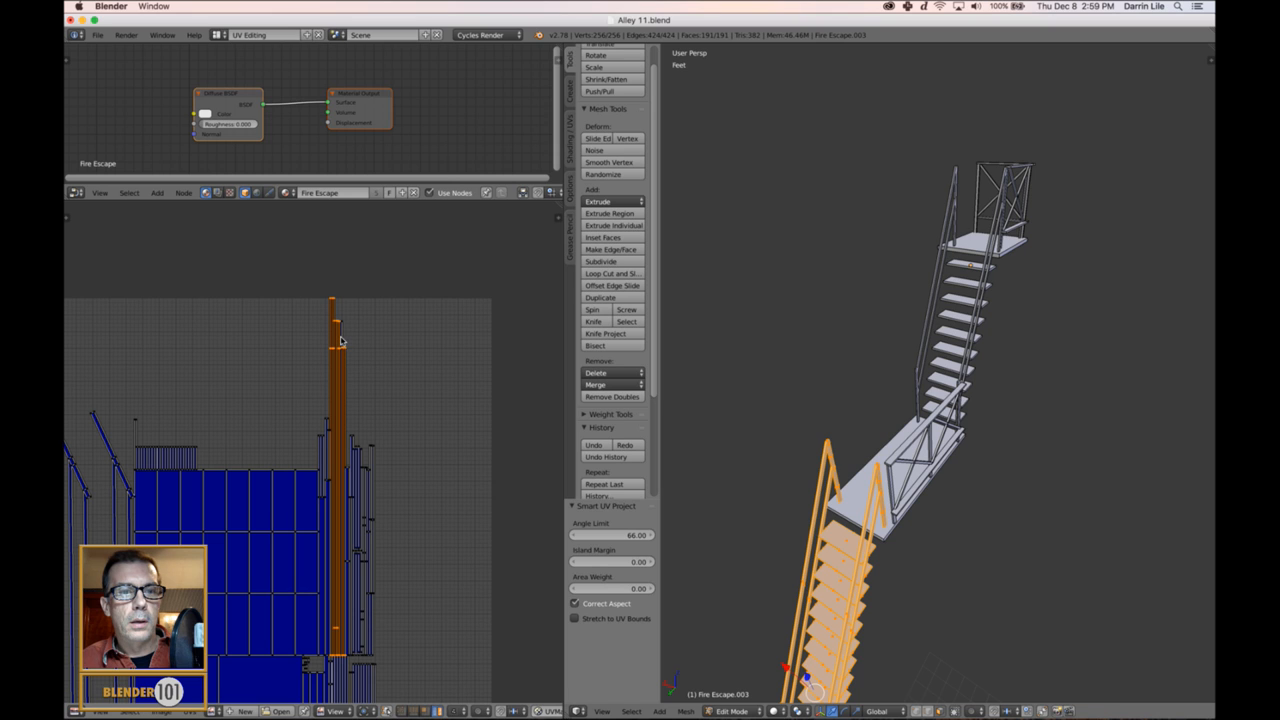
scroll(350, 345, down, 3)
scroll(376, 393, up, 2)
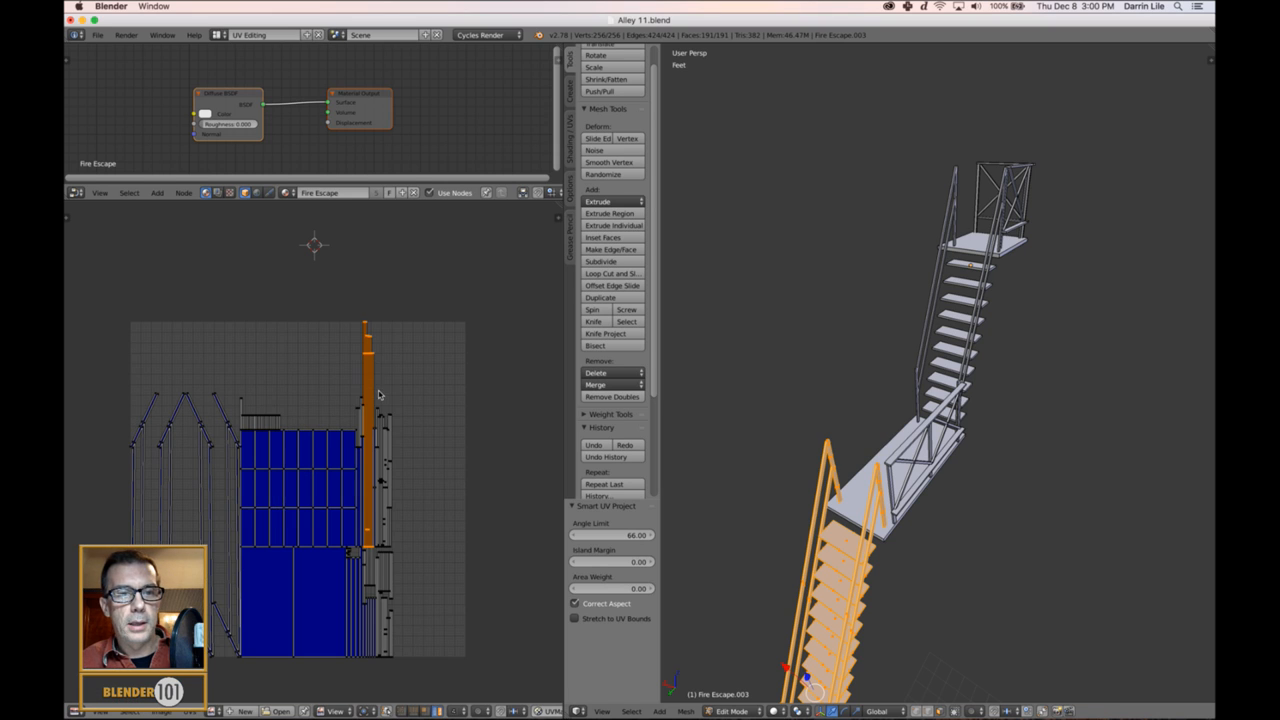
key(g)
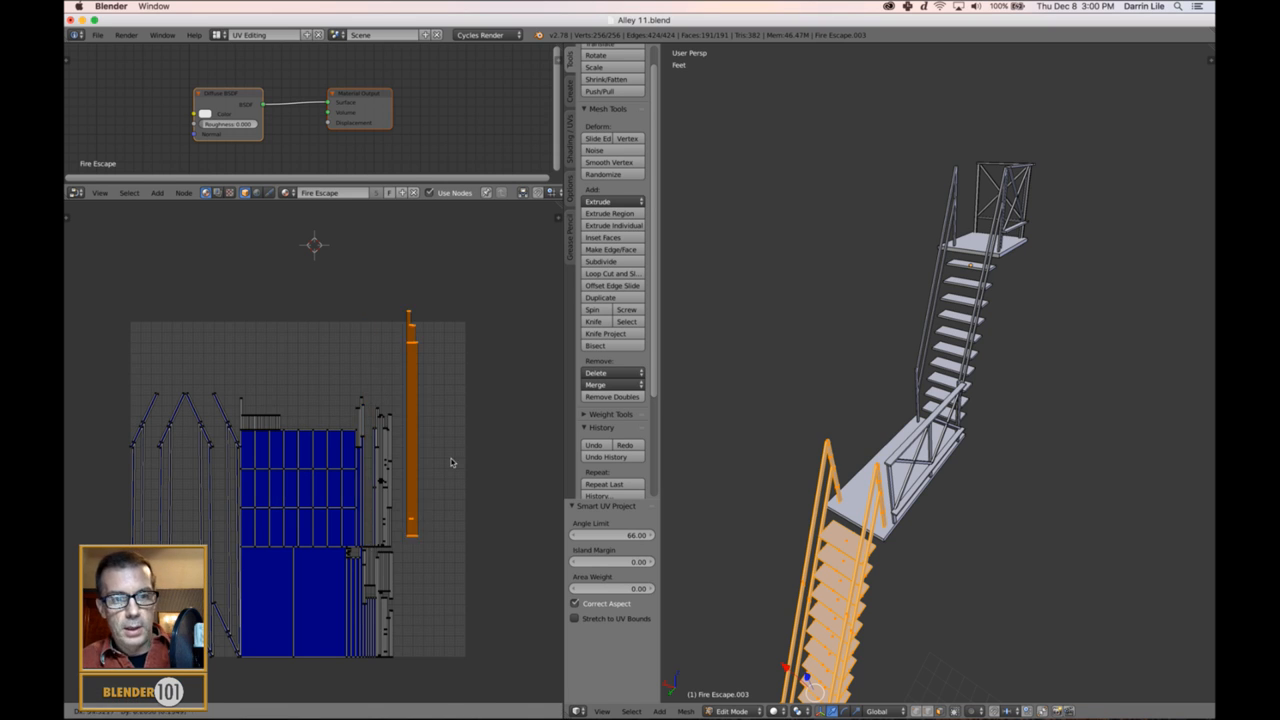
click(438, 579)
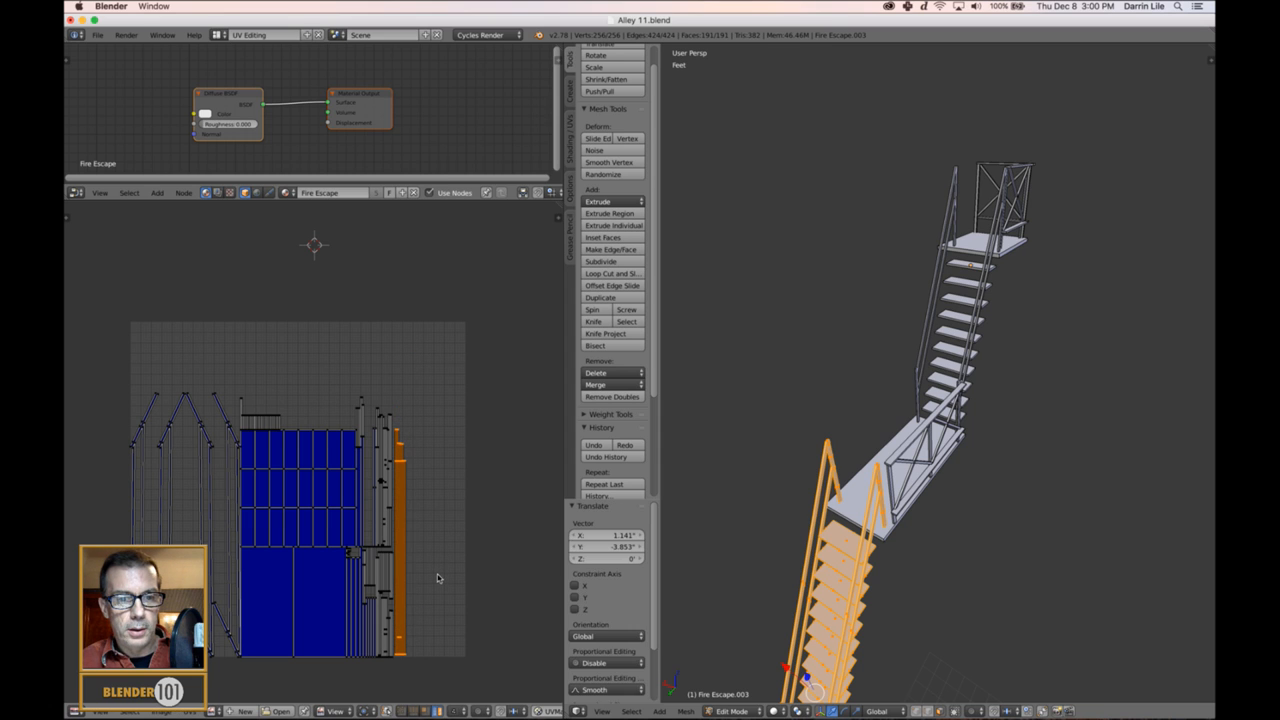
- Scale all UV islands of this stair section up together by about 1.15 and position them within the UV grid
key(a)
key(a)
key(g)
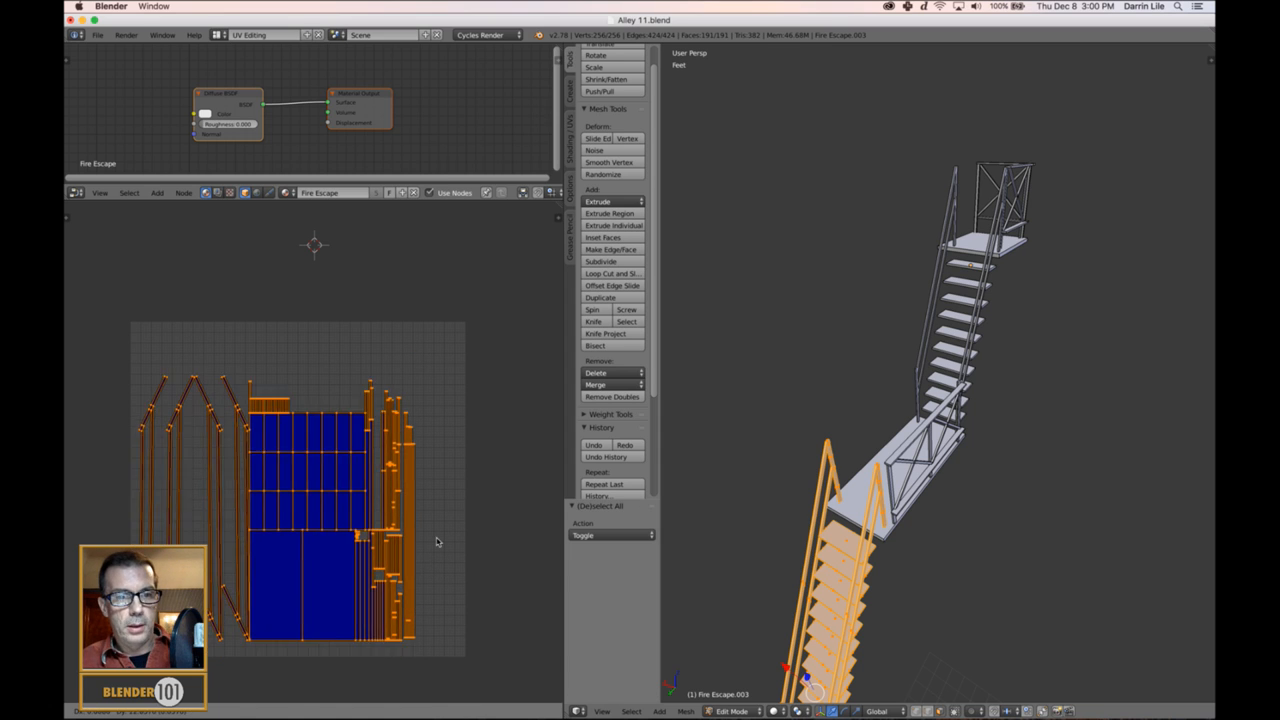
click(476, 530)
key(s)
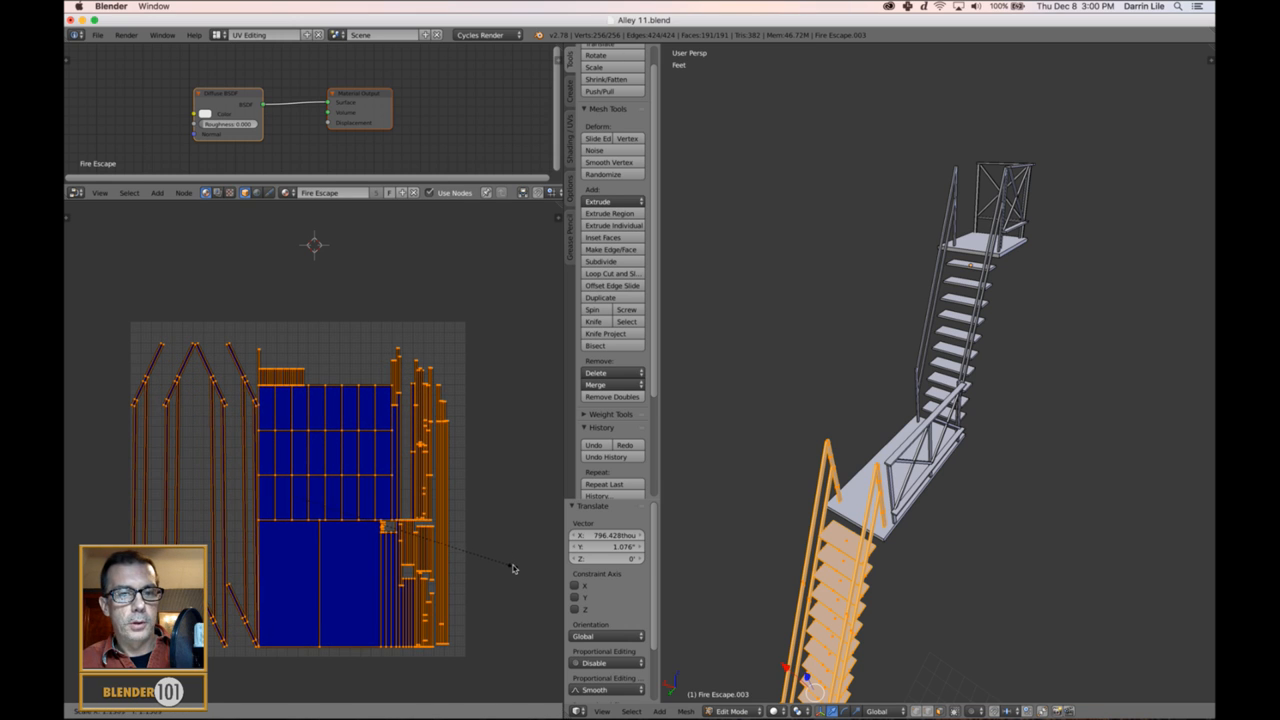
click(513, 568)
key(g)
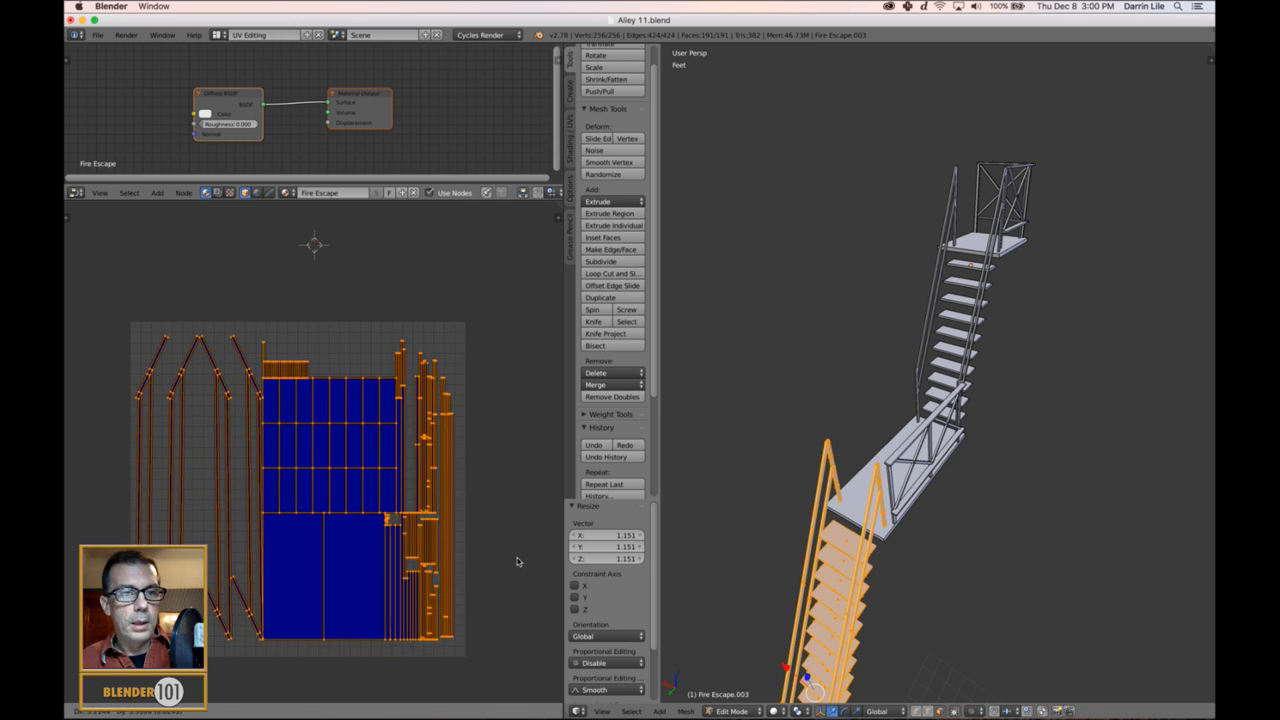
- Move and enlarge the middle stair section's full UV layout to fill the UV square, leave Edit Mode and save over Alley 11.blend
click(516, 561)
key(s)
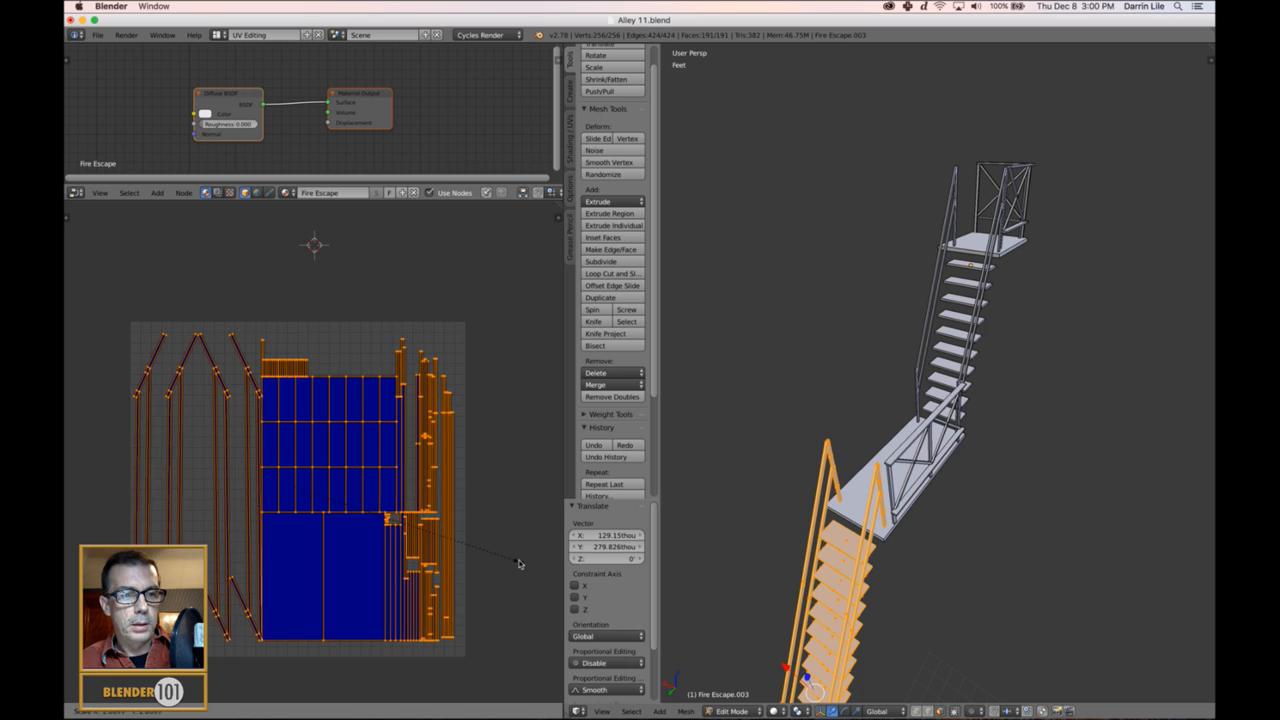
click(520, 566)
key(g)
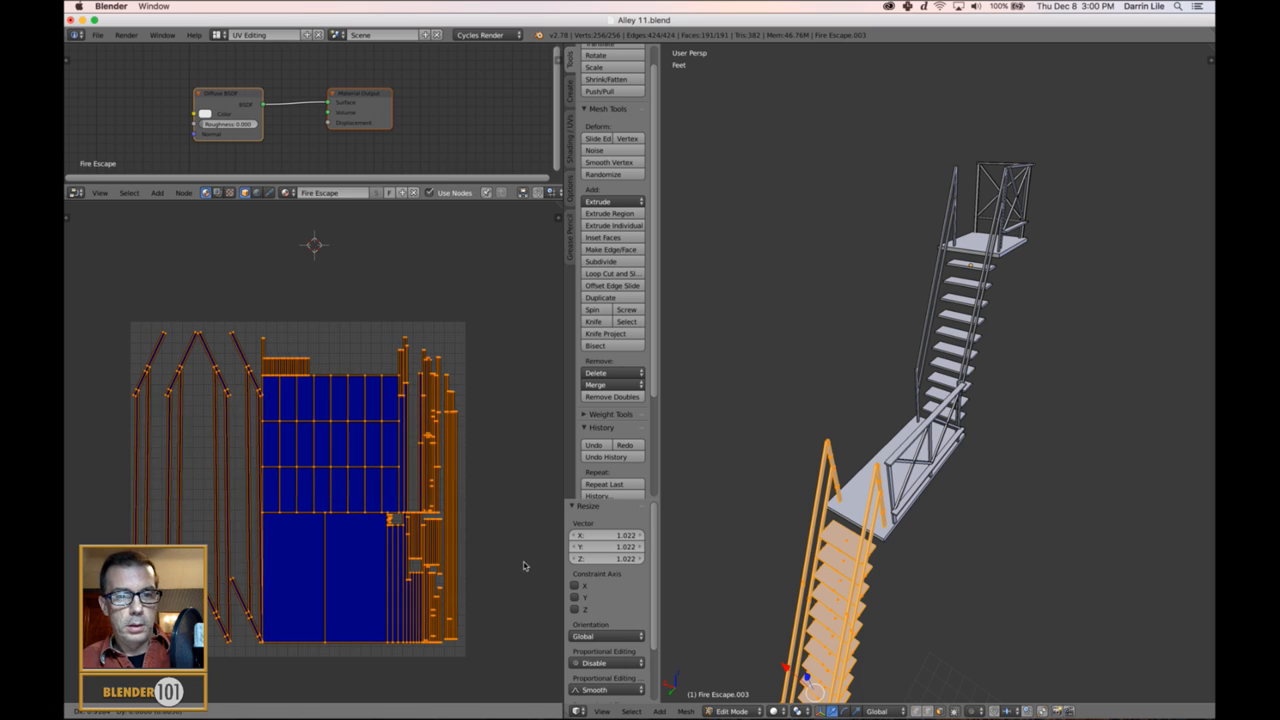
click(523, 566)
key(s)
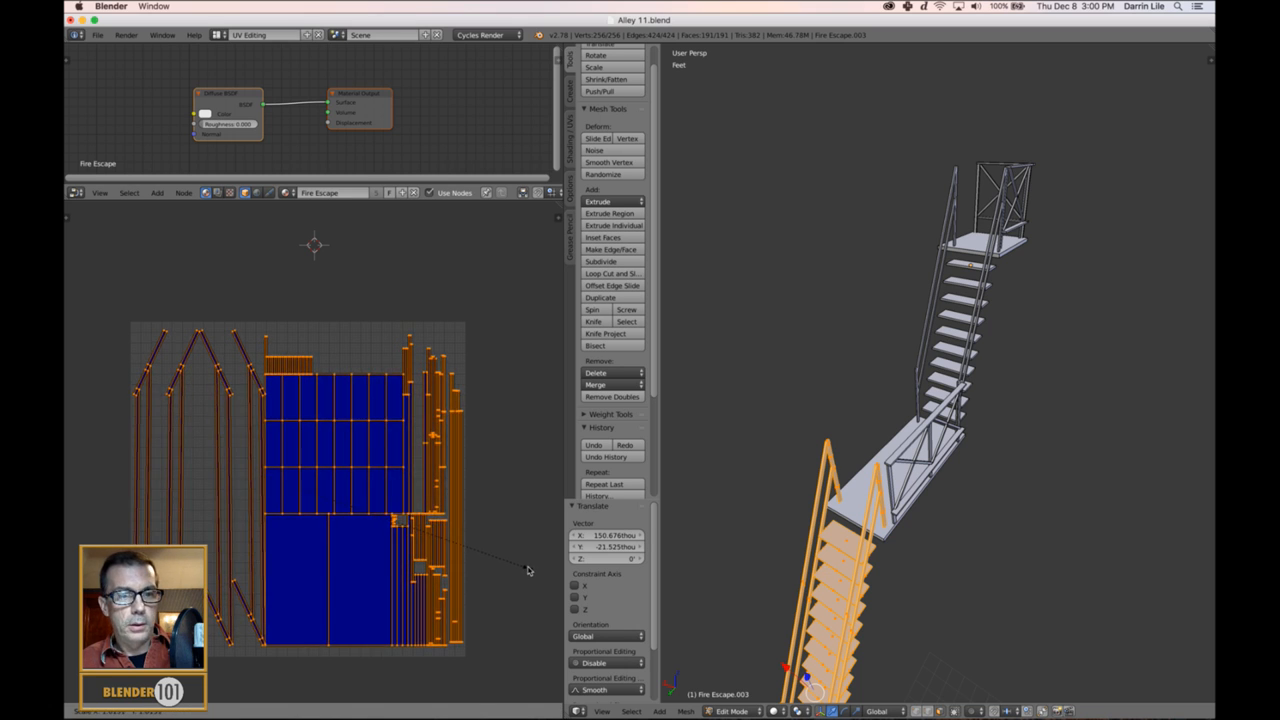
click(527, 567)
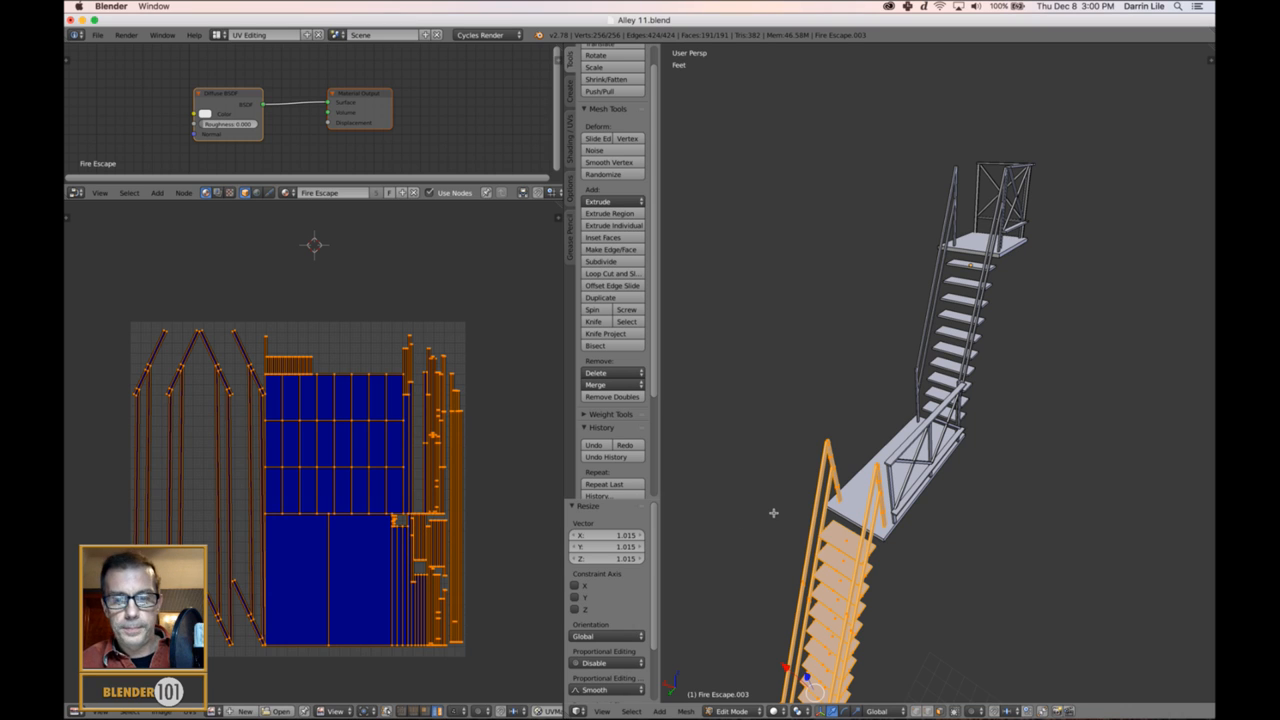
key(Tab)
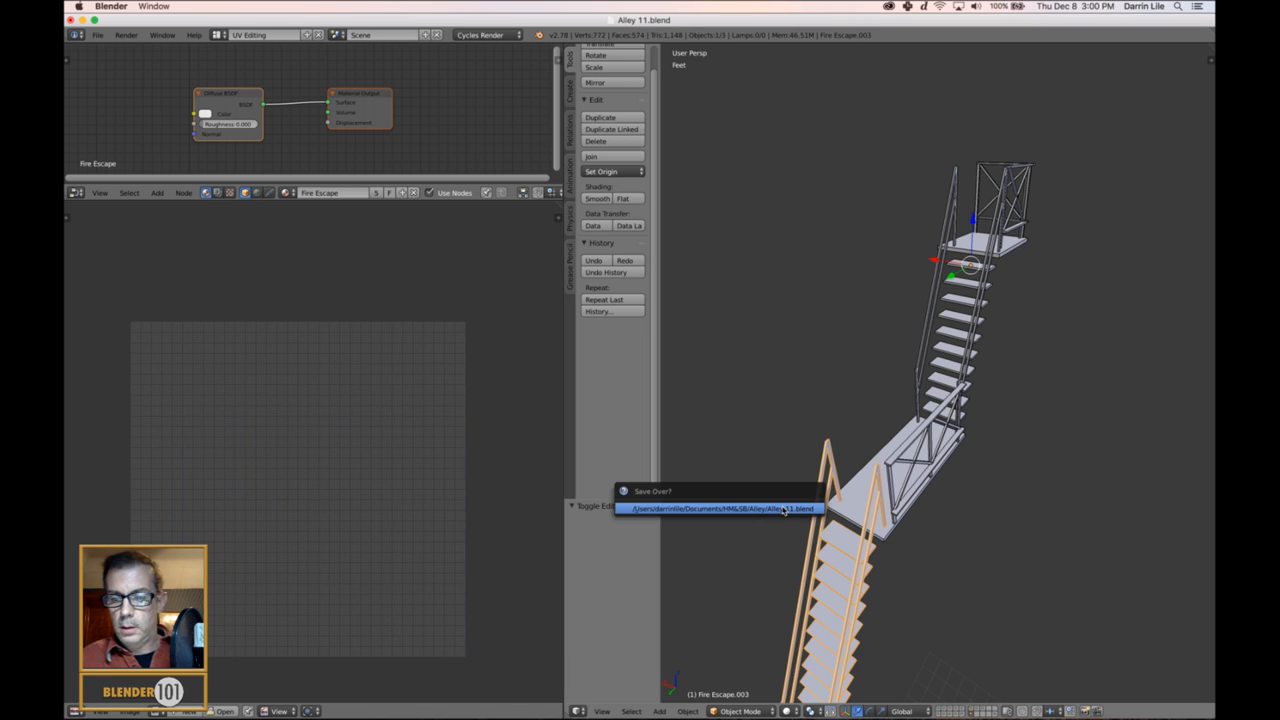
- Select the lower stair section of the fire escape and apply its scale
shift+middle_drag(878, 540, 900, 412)
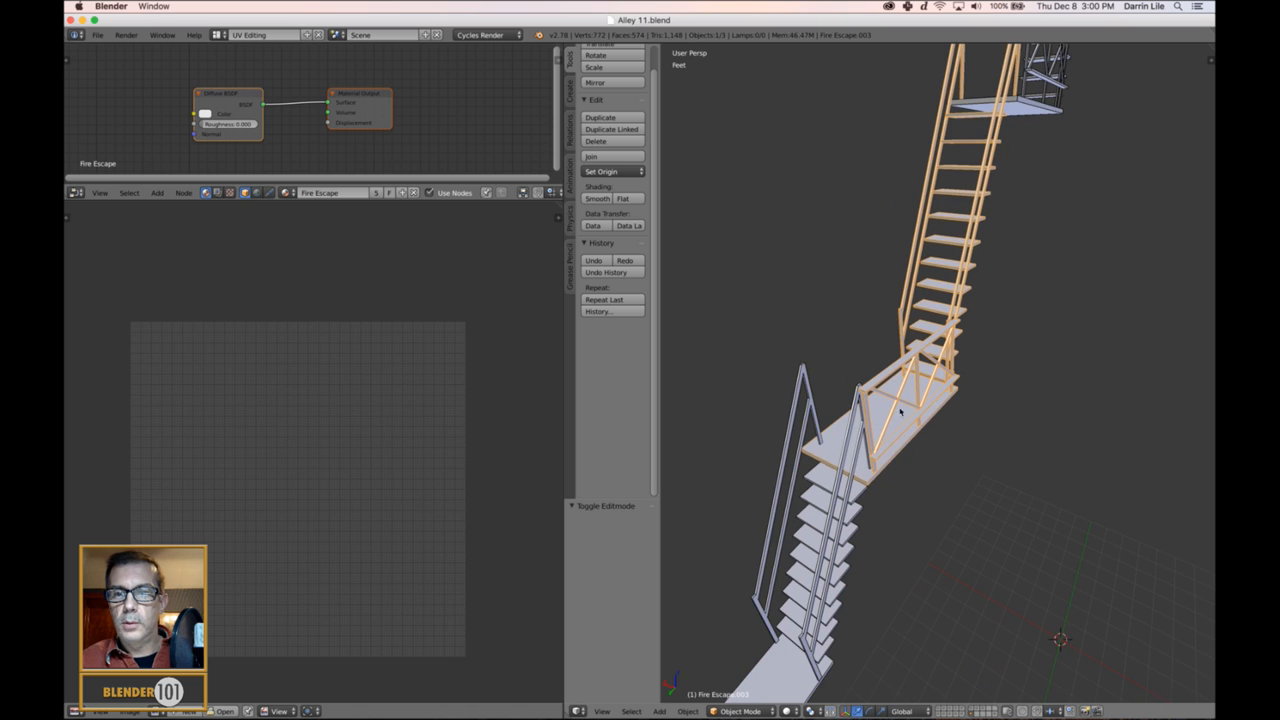
right_click(854, 485)
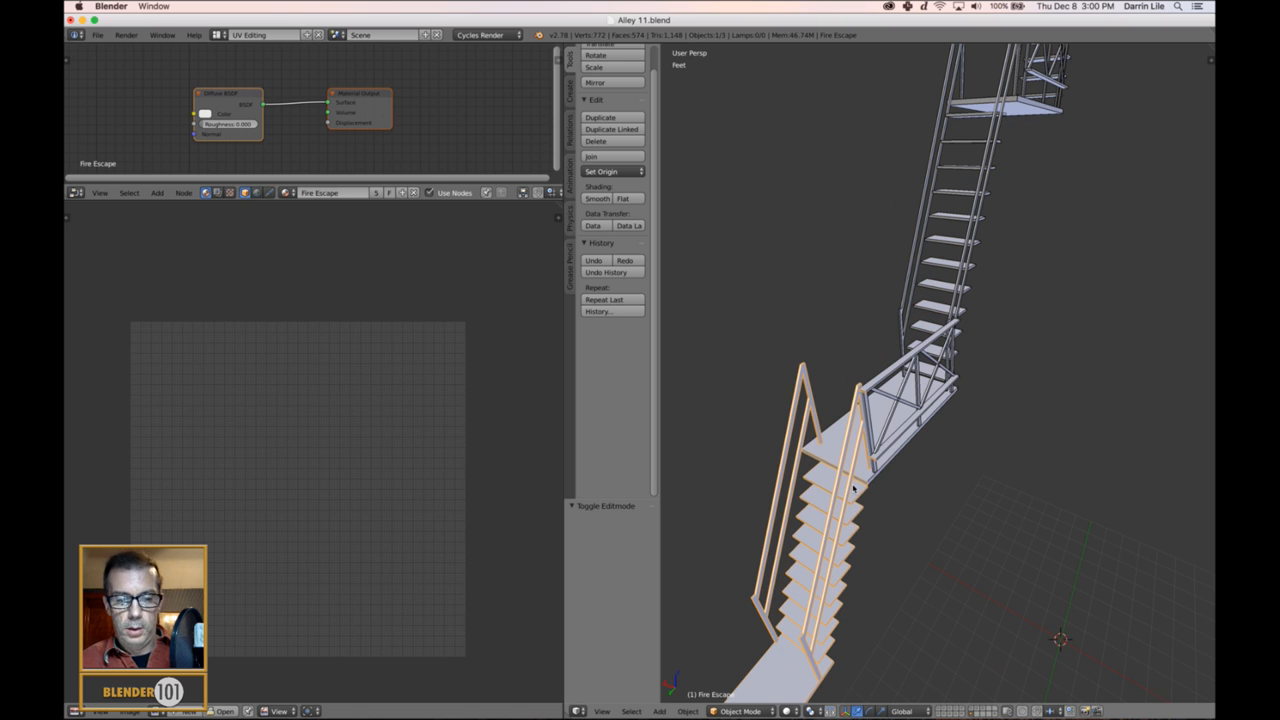
key(ctrl+a)
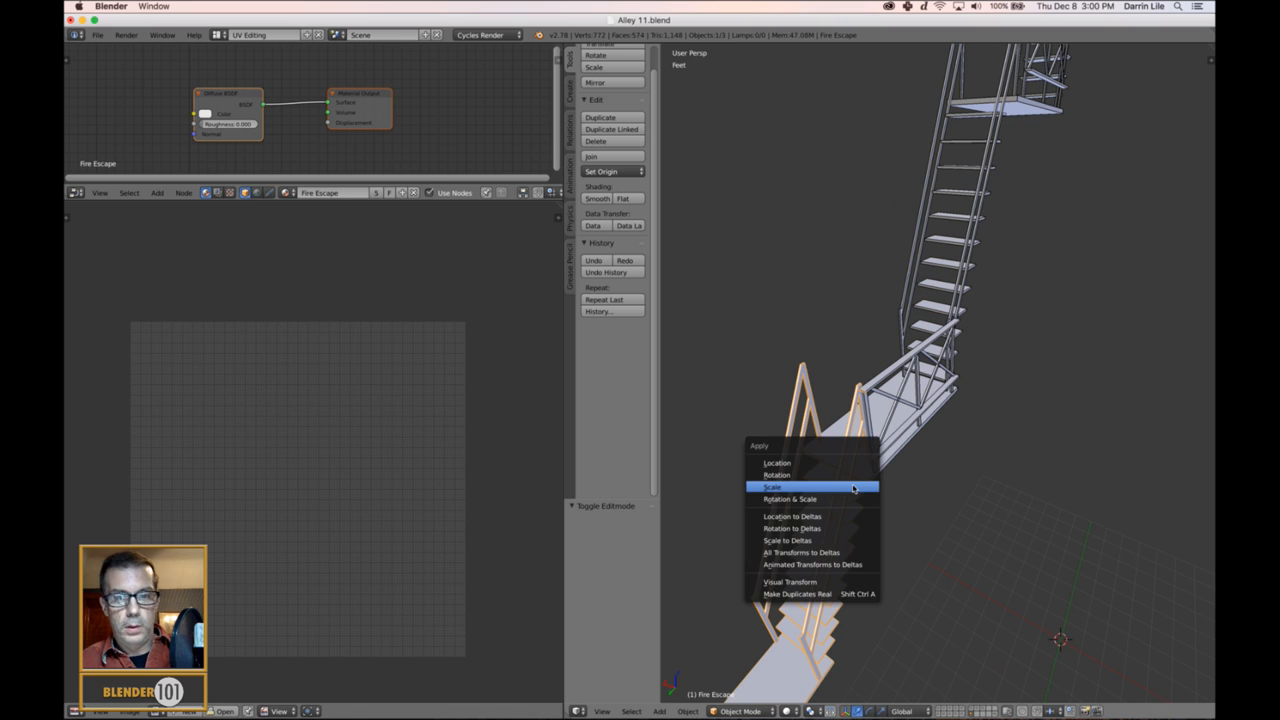
click(853, 487)
- Unwrap all faces of the lower stair section in Edit Mode using Smart UV Project with the default settings
key(Tab)
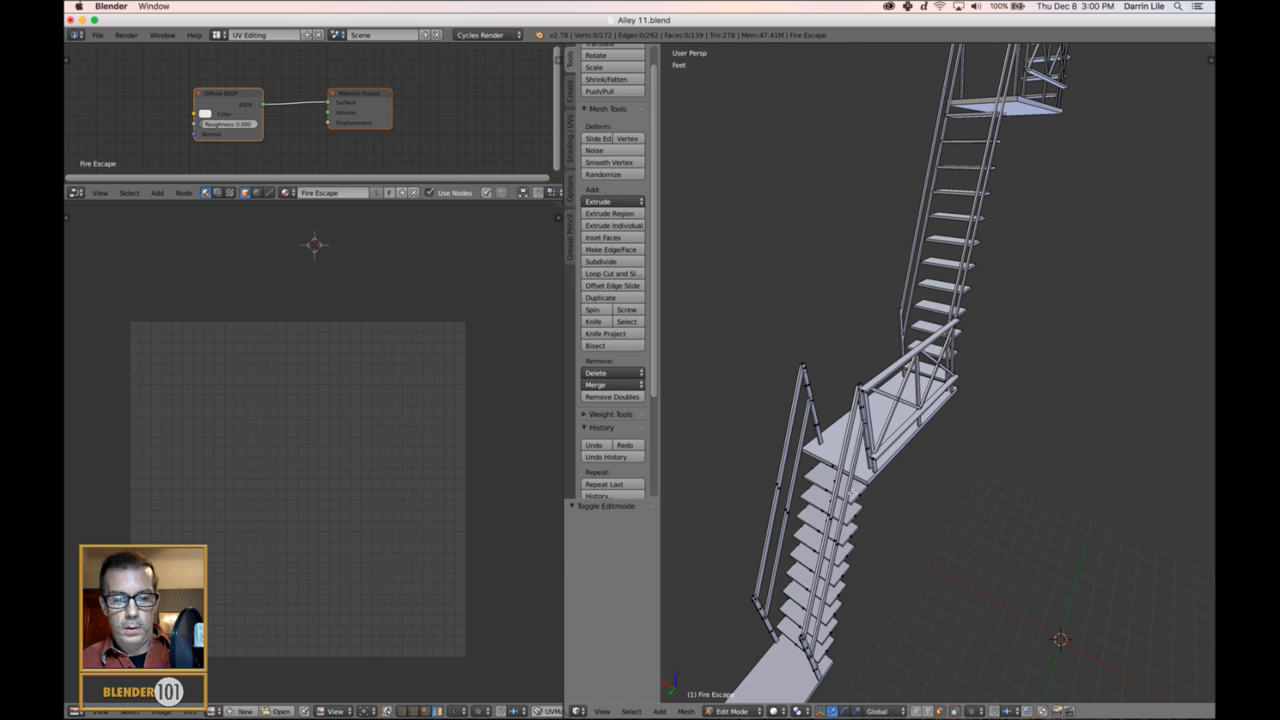
key(a)
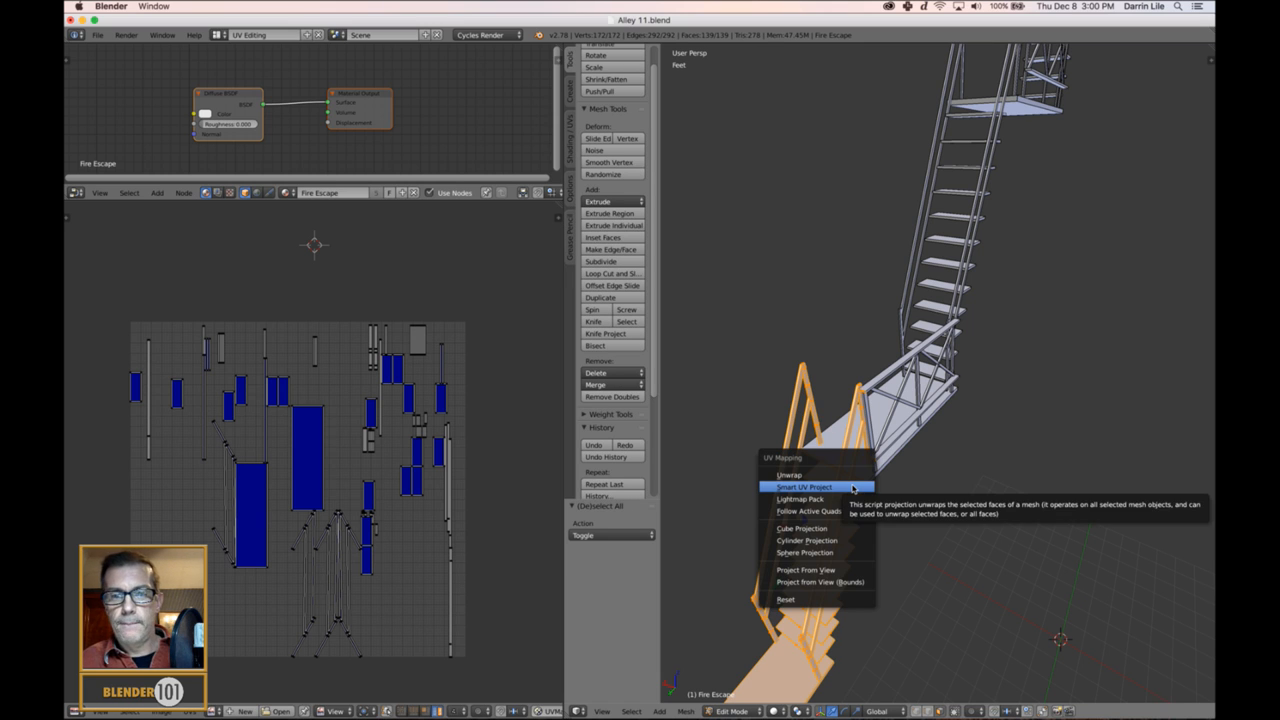
click(853, 487)
click(840, 572)
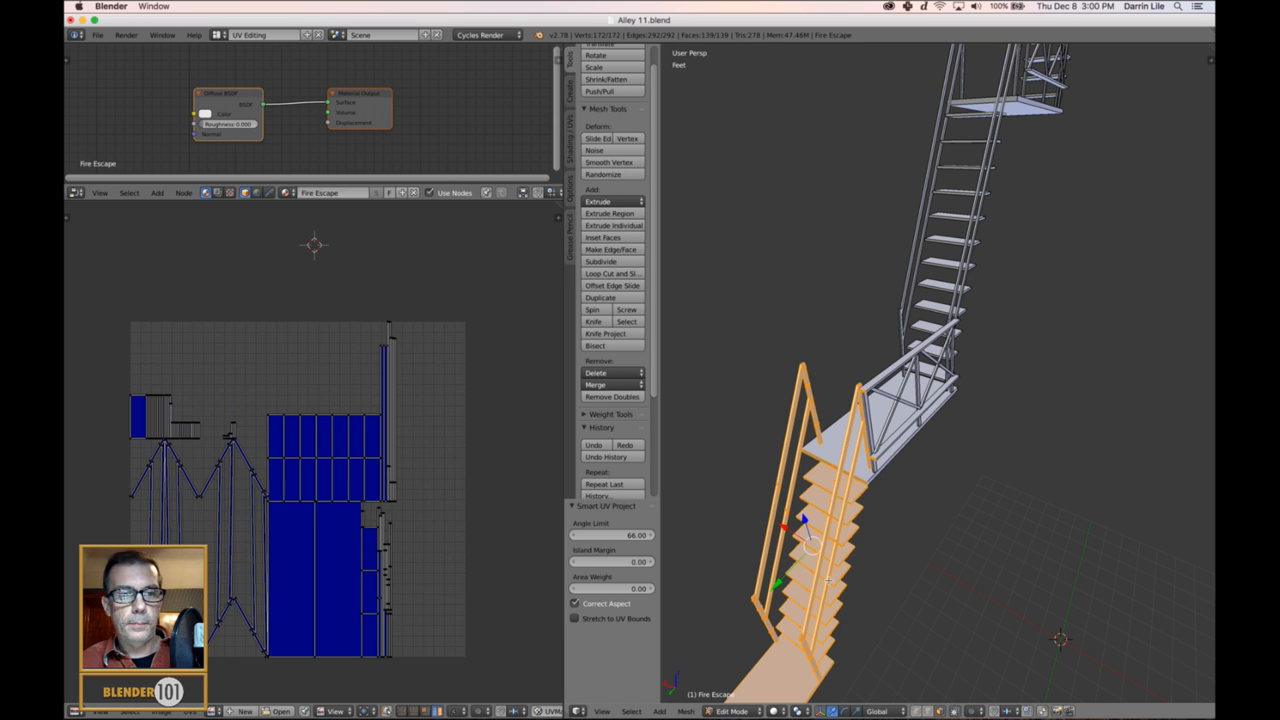
scroll(455, 423, up, 4)
middle_drag(481, 389, 391, 417)
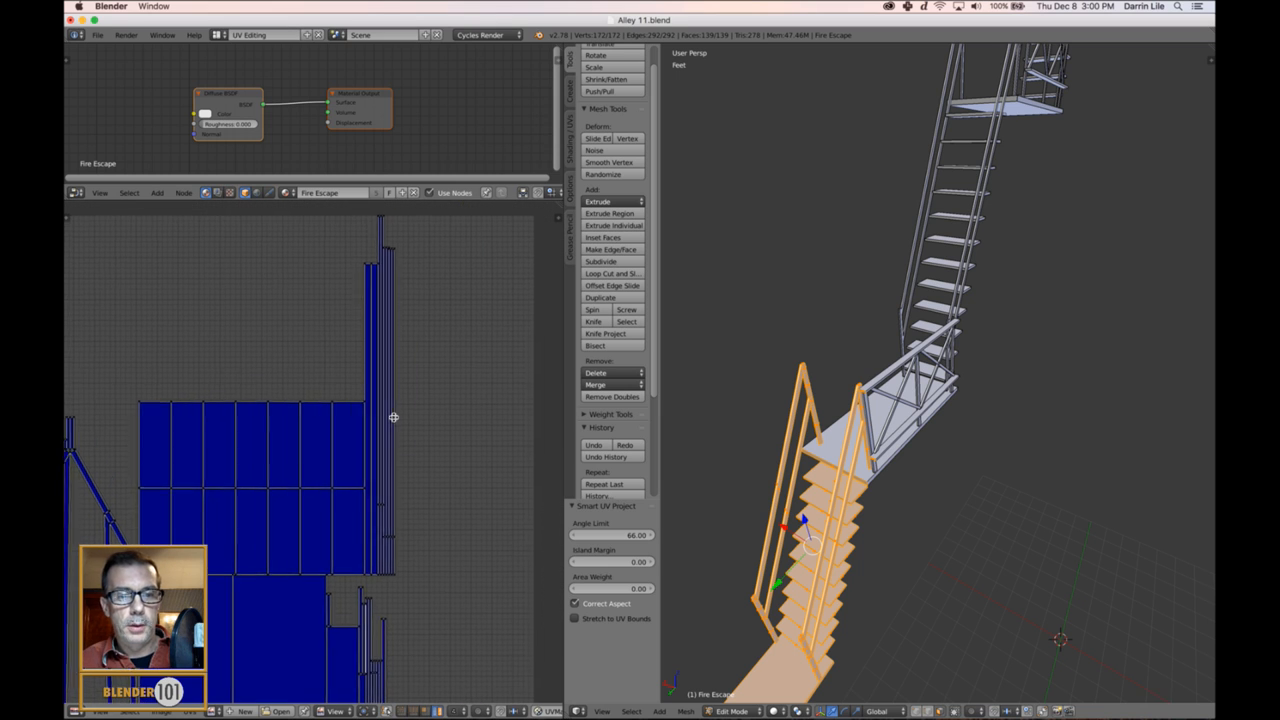
key(b)
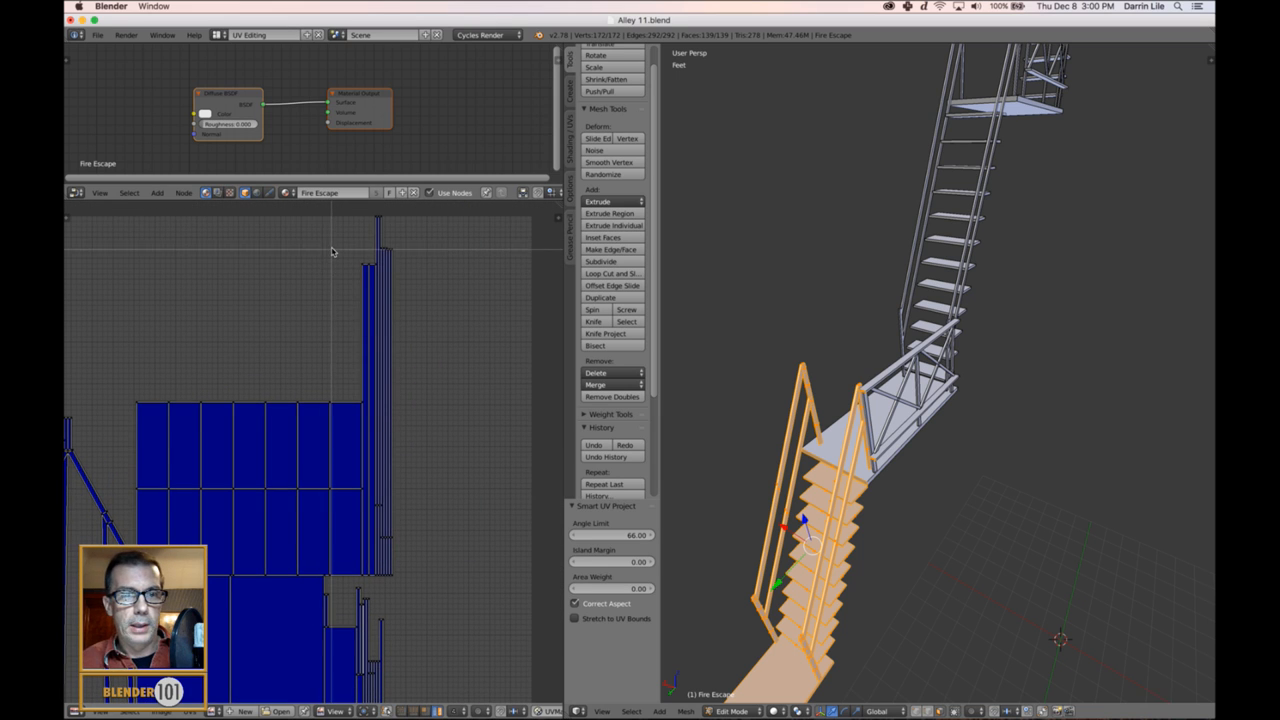
drag(330, 248, 476, 344)
key(a)
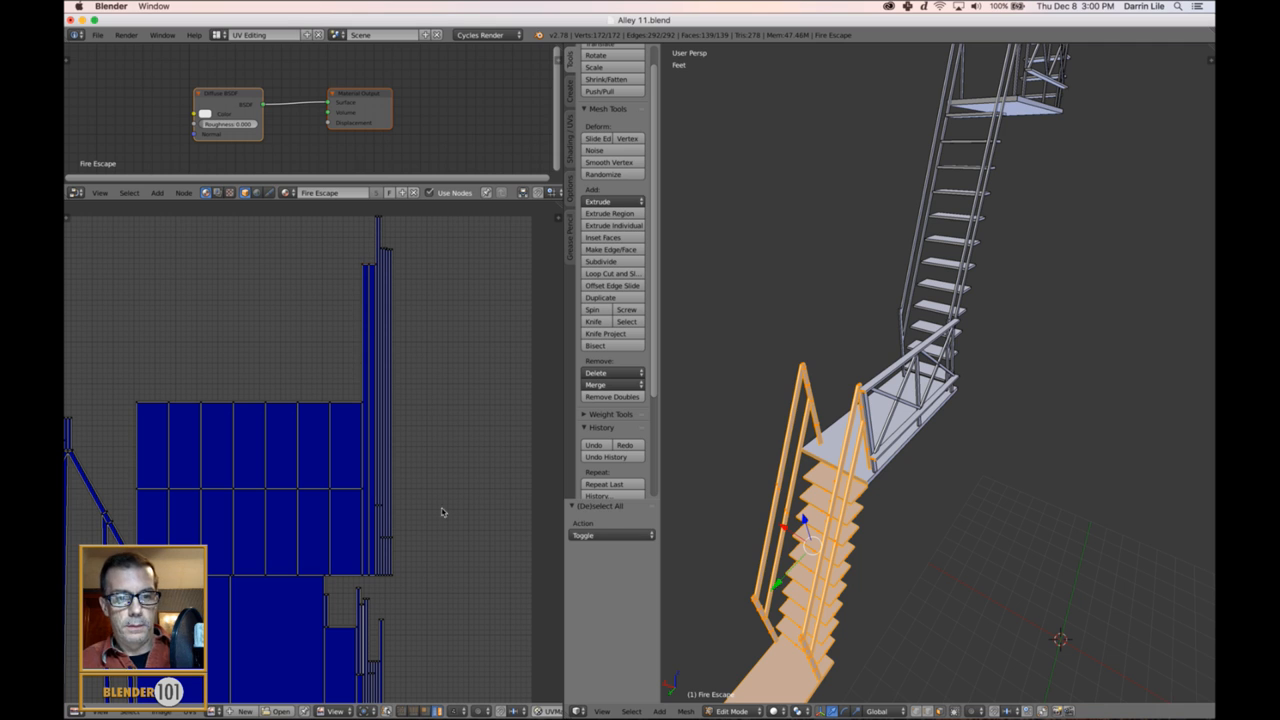
- Select the tall narrow UV strips beside the tread grid and move them down to the empty space at the layout's lower right edge
shift+right_click(379, 314)
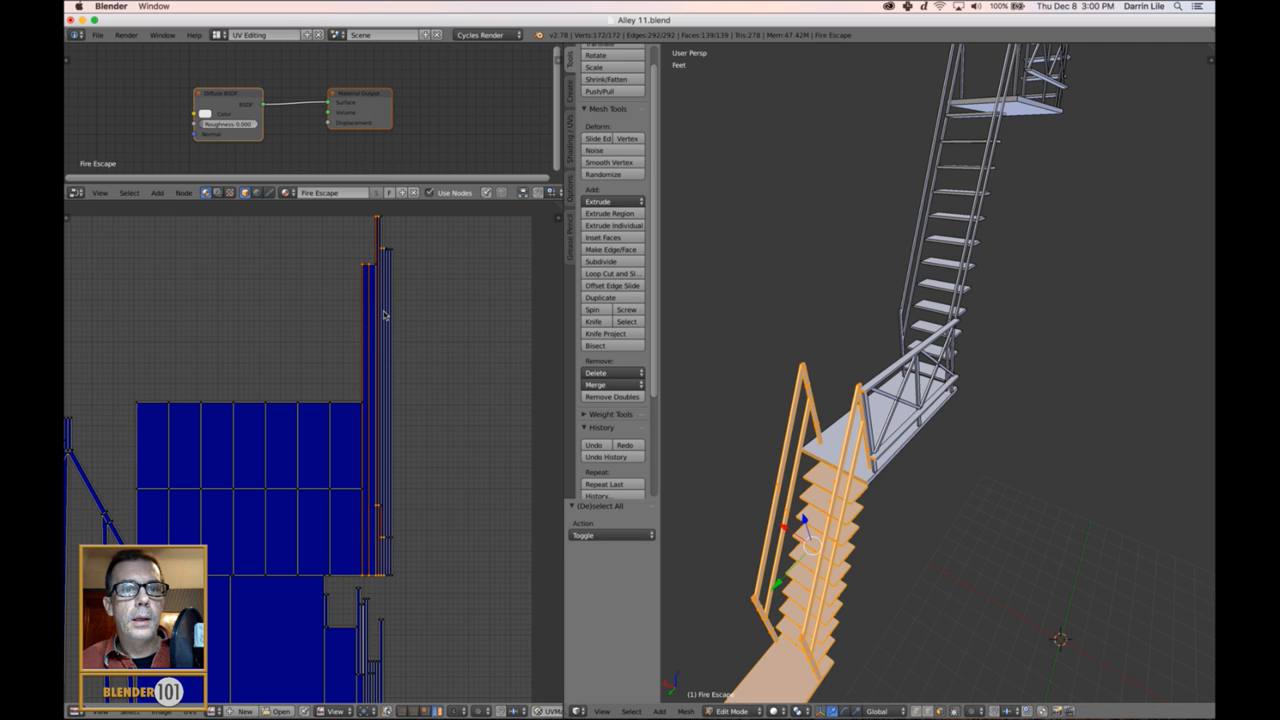
shift+right_click(387, 308)
shift+right_click(392, 298)
shift+right_click(391, 270)
scroll(391, 268, up, 3)
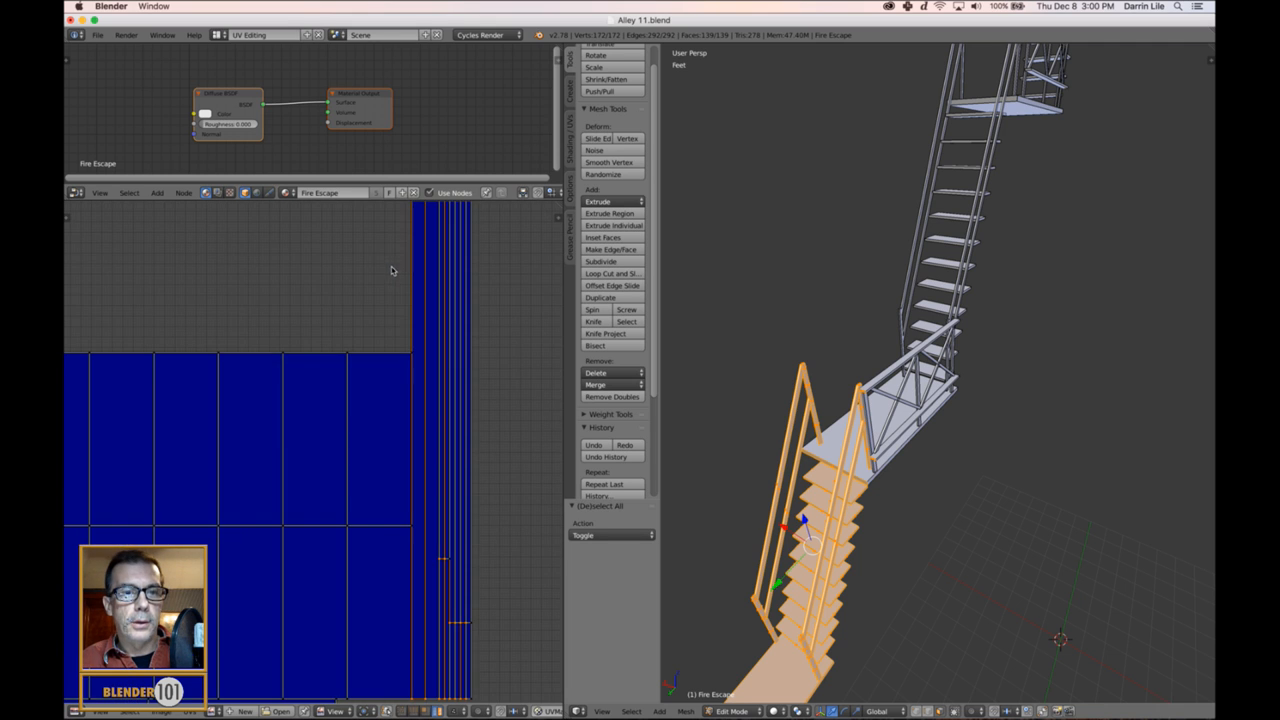
middle_drag(401, 312, 353, 466)
shift+right_click(390, 321)
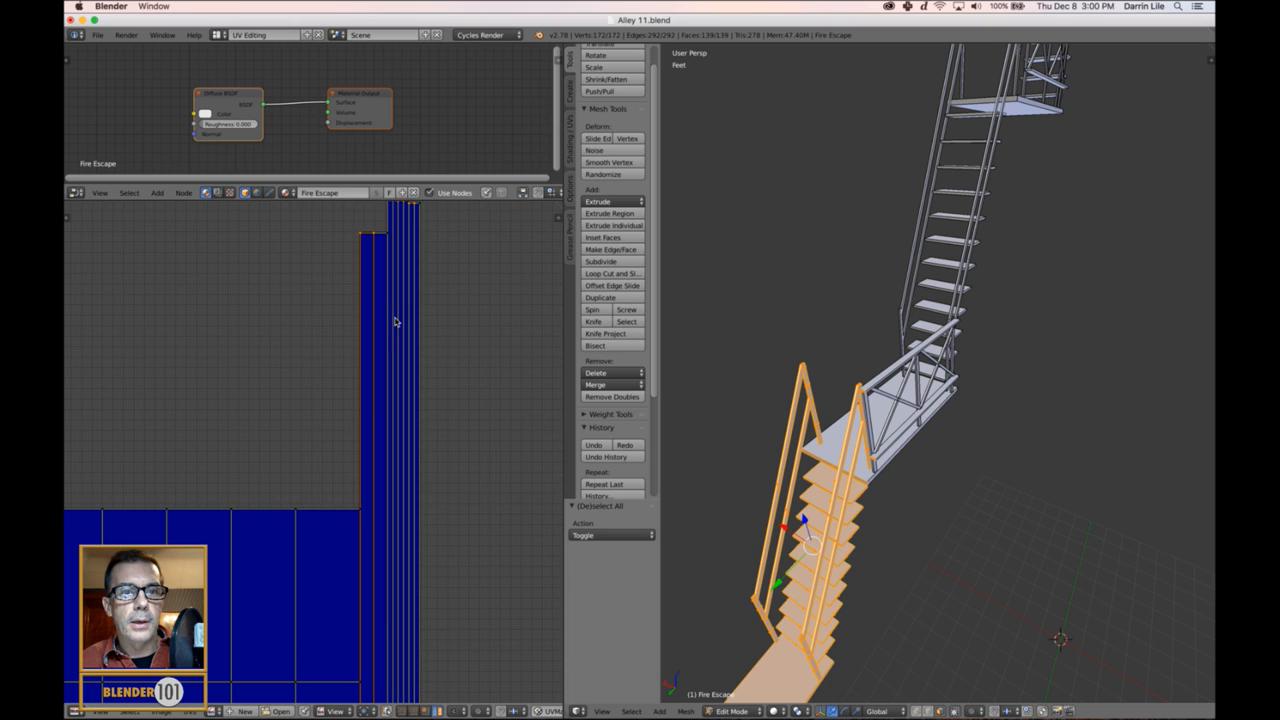
shift+right_click(392, 320)
shift+right_click(392, 325)
shift+right_click(391, 324)
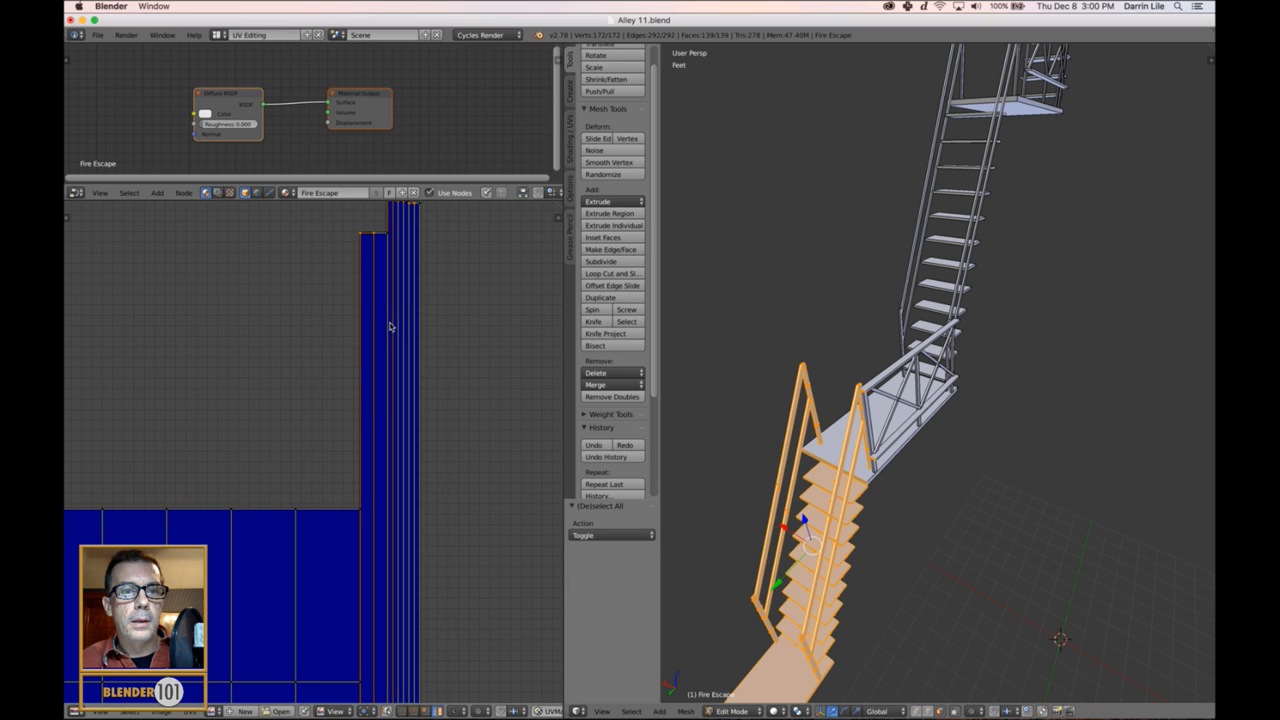
shift+right_click(390, 325)
shift+right_click(386, 327)
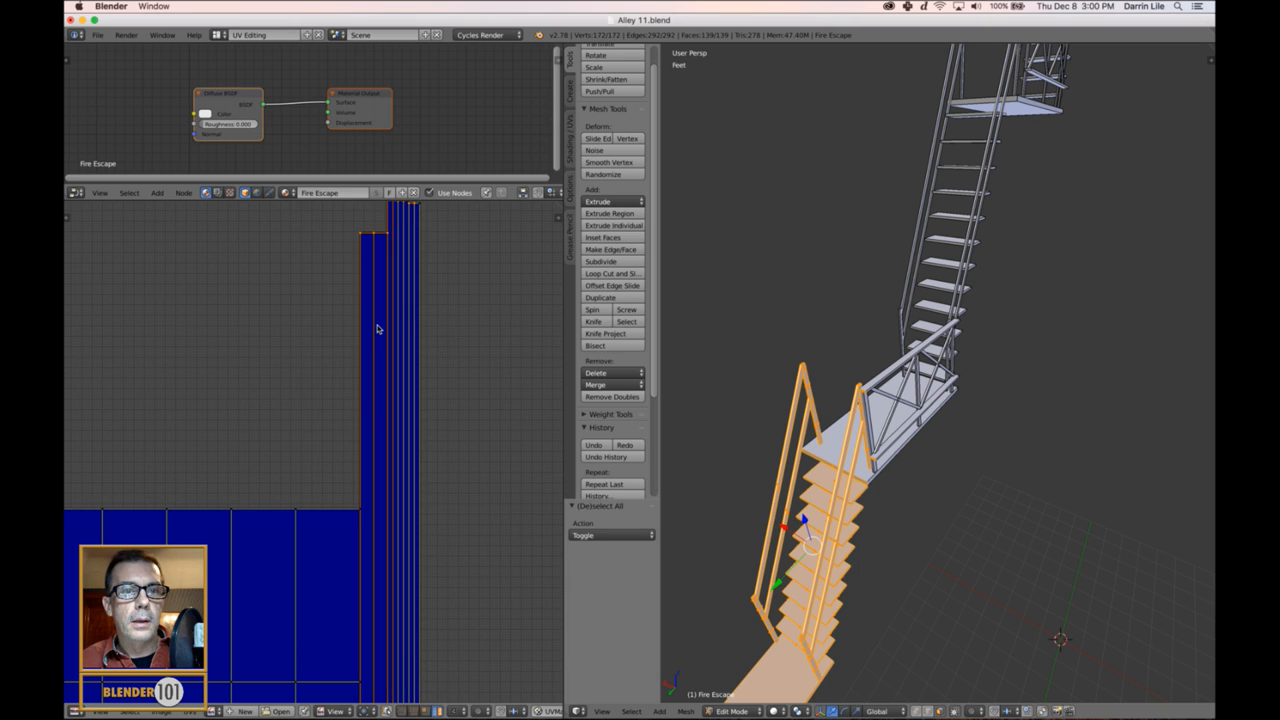
shift+right_click(406, 292)
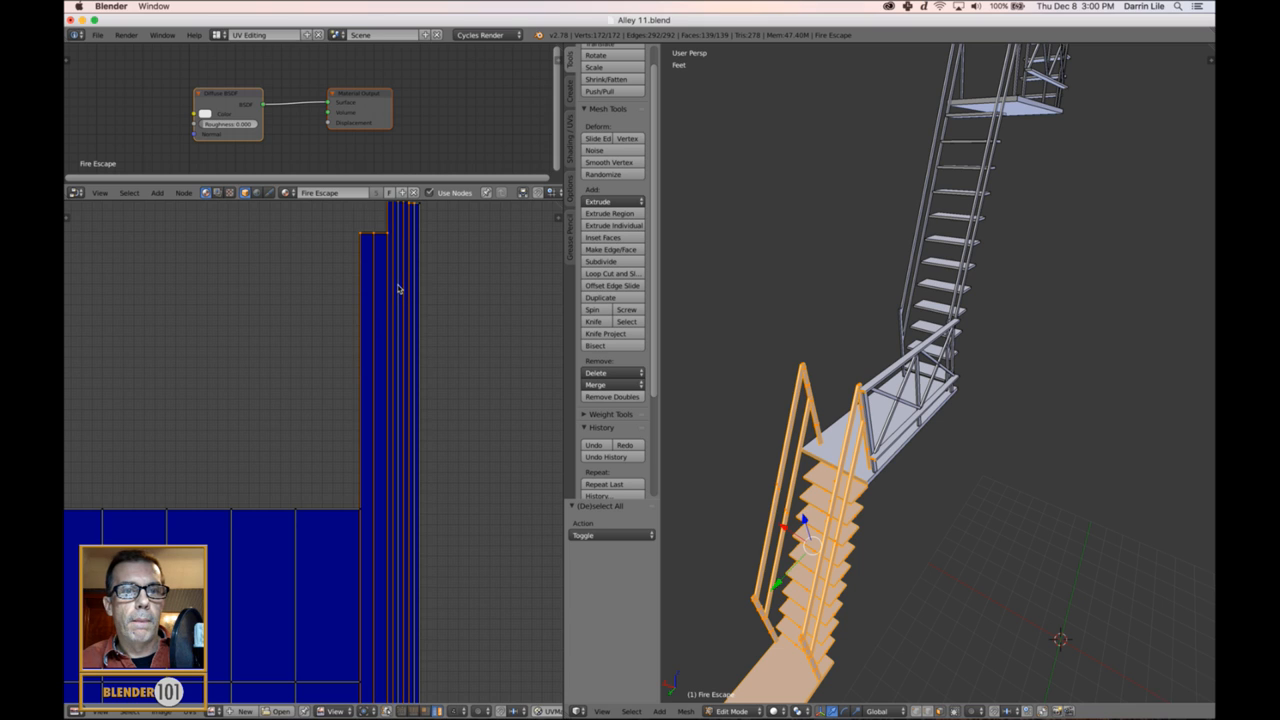
shift+right_click(420, 291)
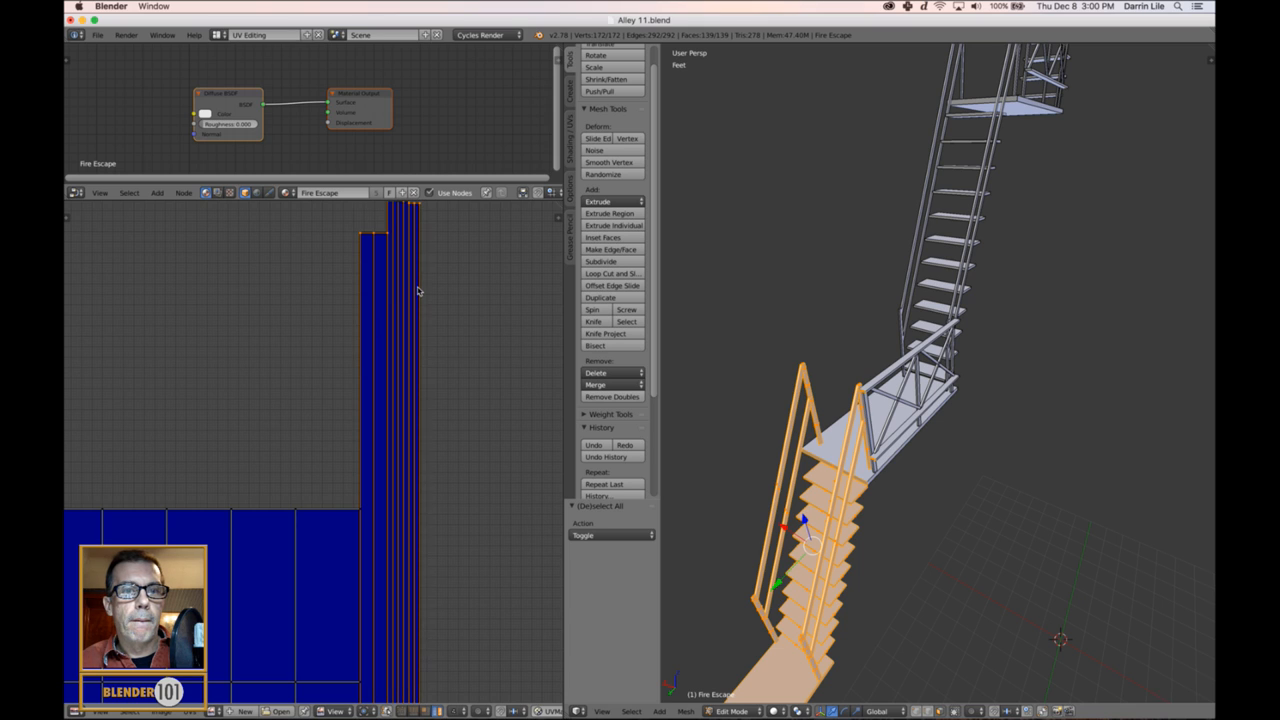
scroll(433, 323, down, 4)
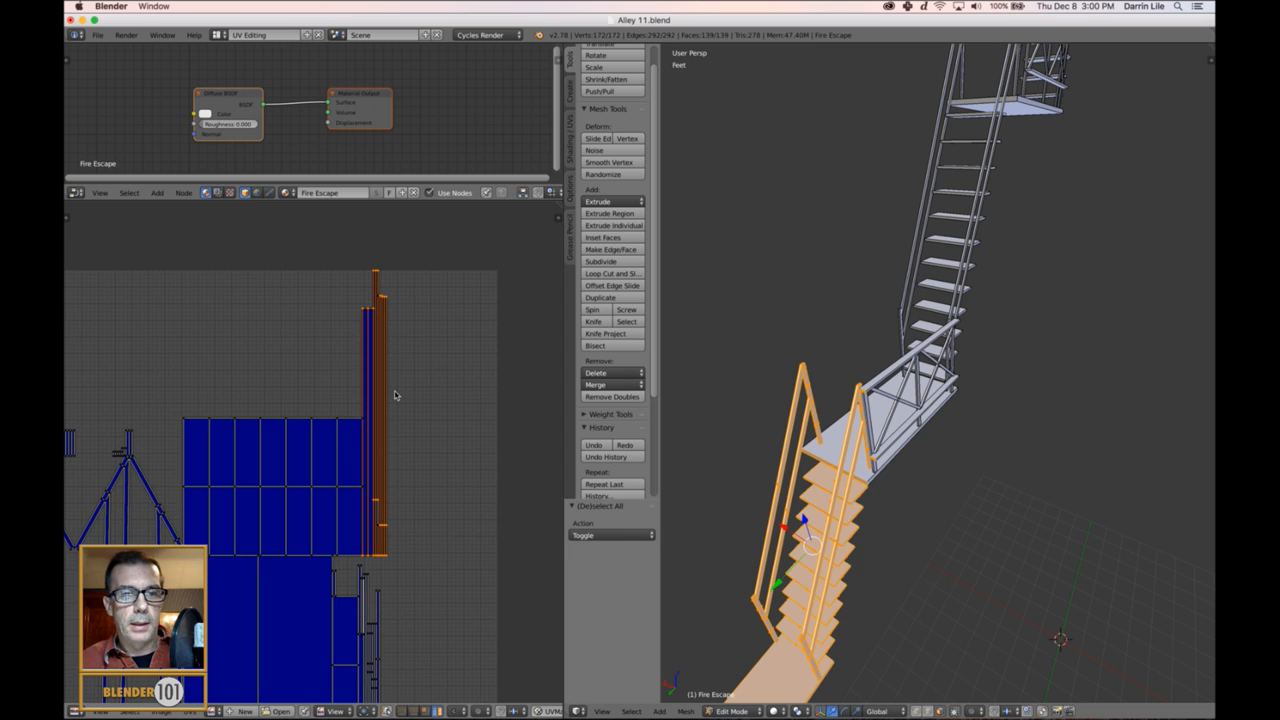
scroll(436, 467, up, 8)
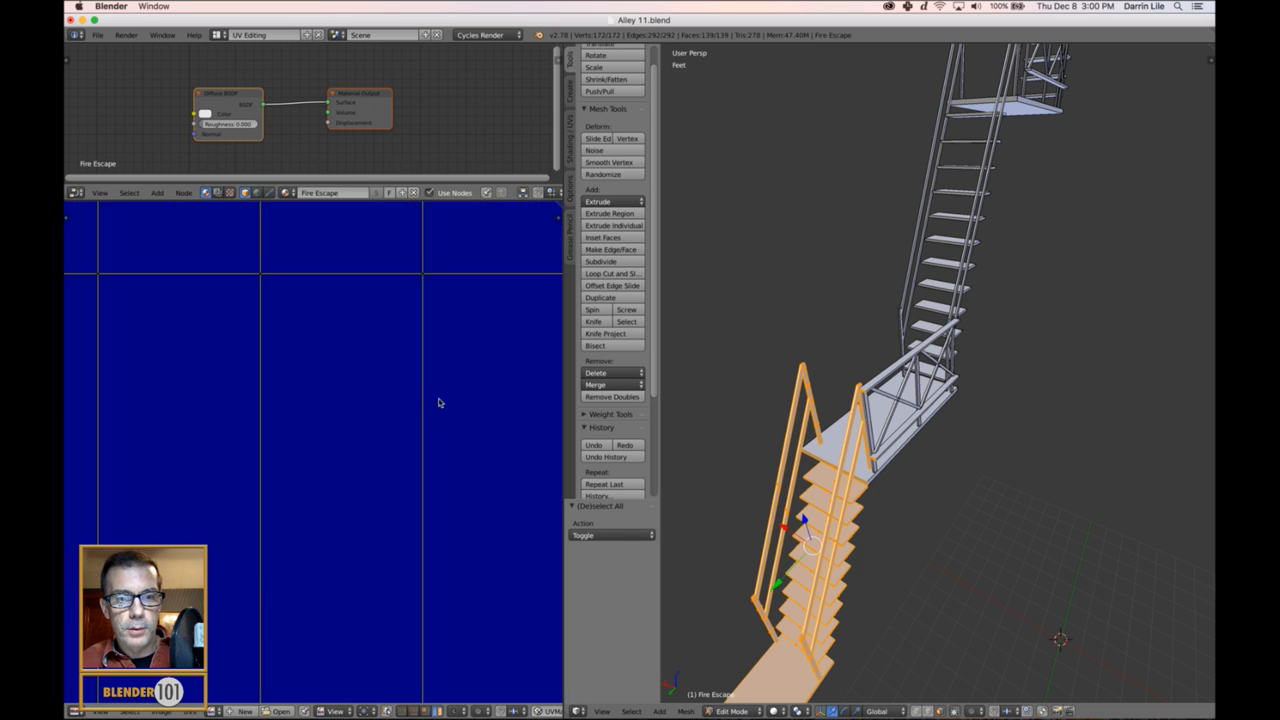
key(Home)
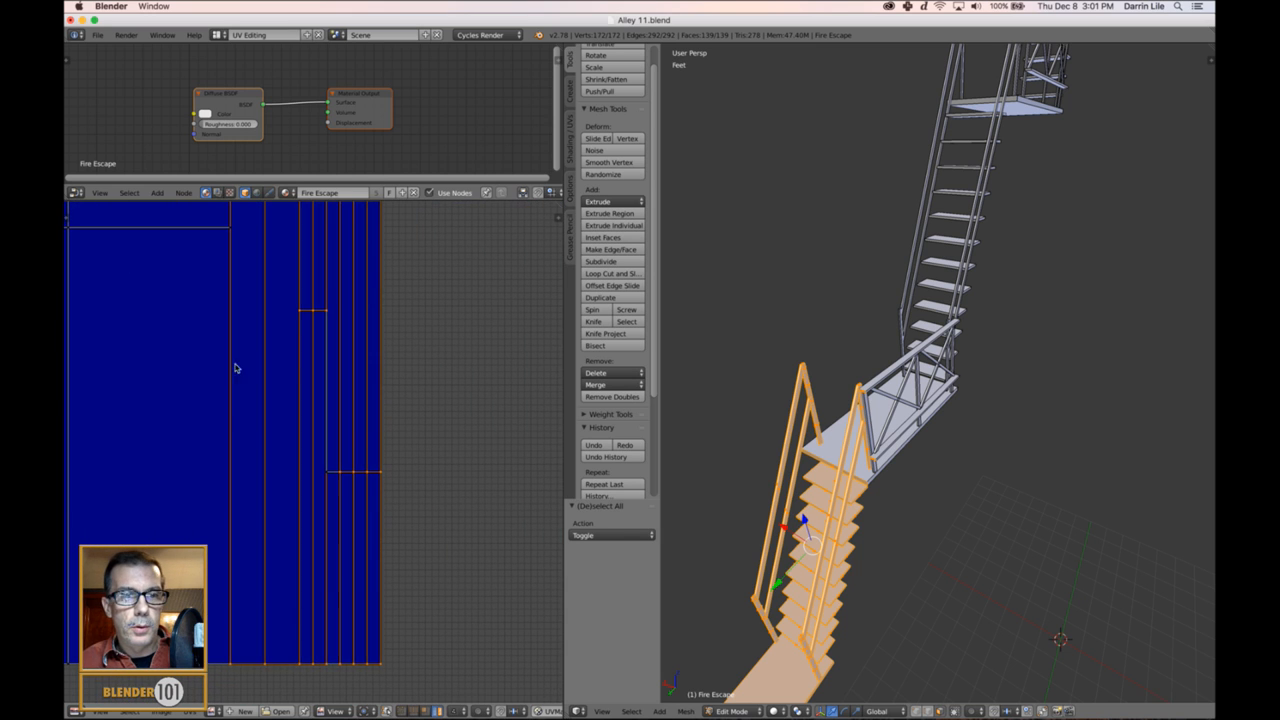
shift+right_click(323, 381)
shift+right_click(327, 383)
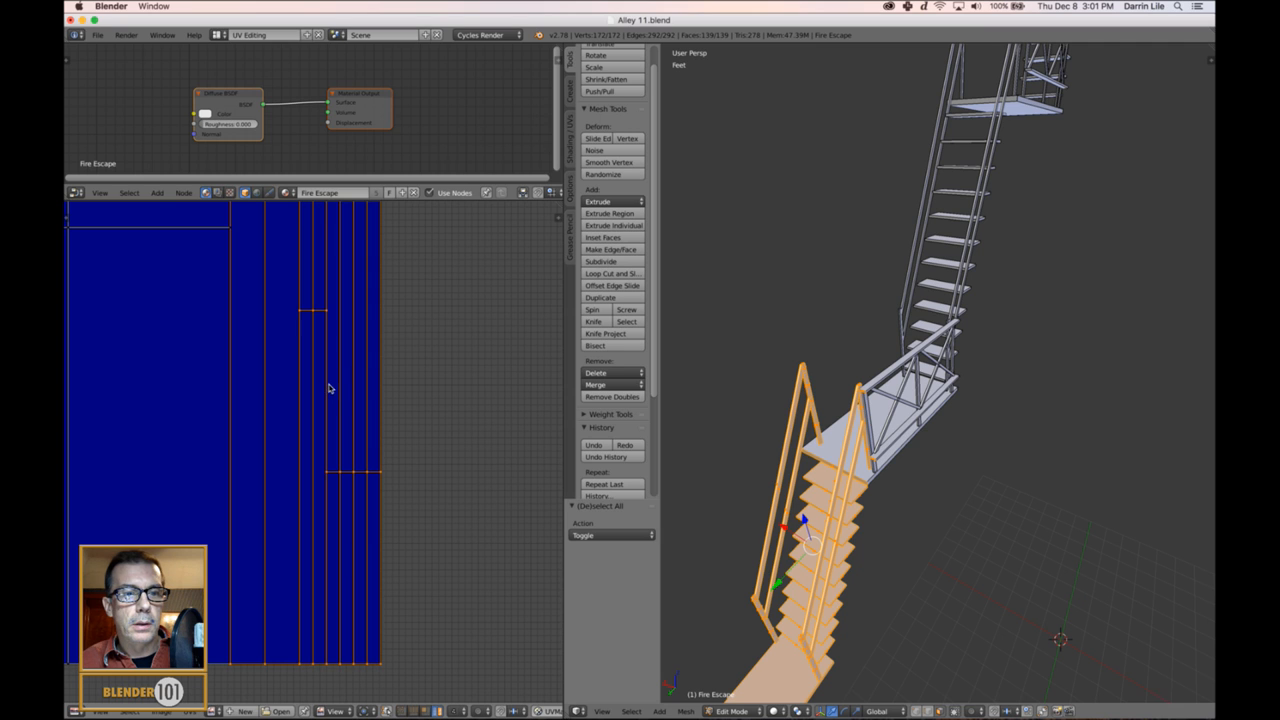
scroll(333, 403, down, 6)
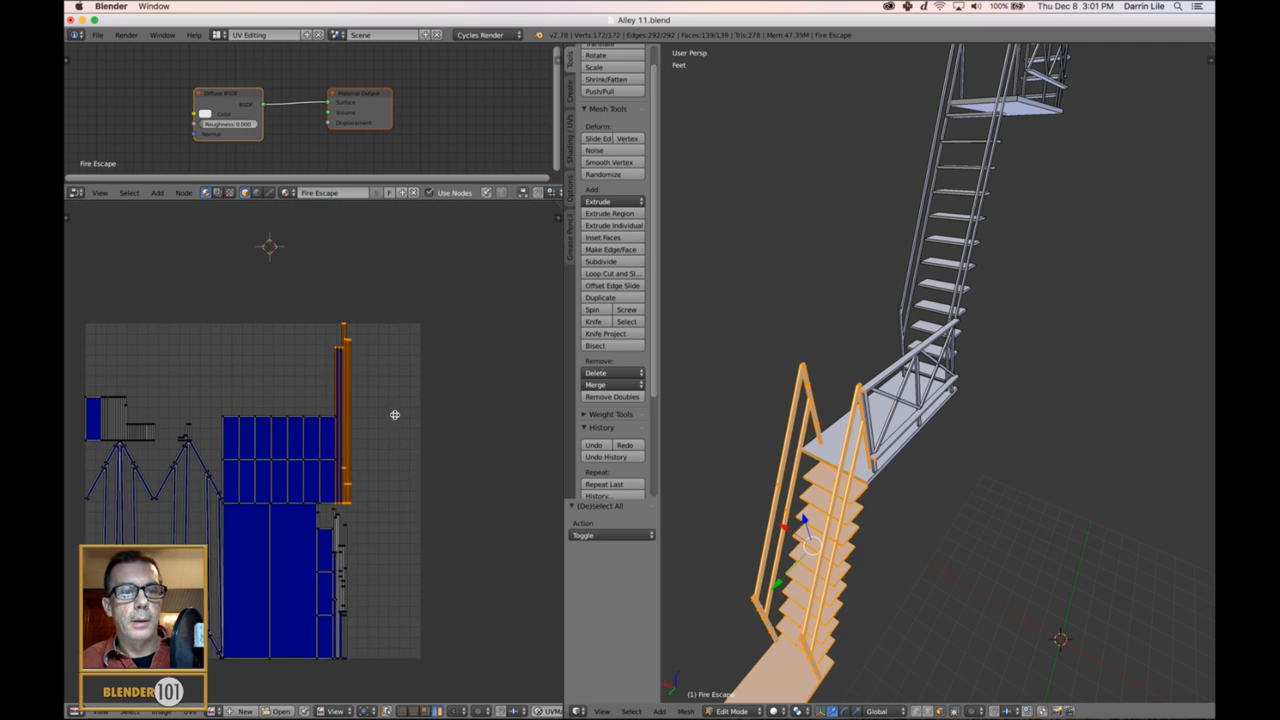
key(g)
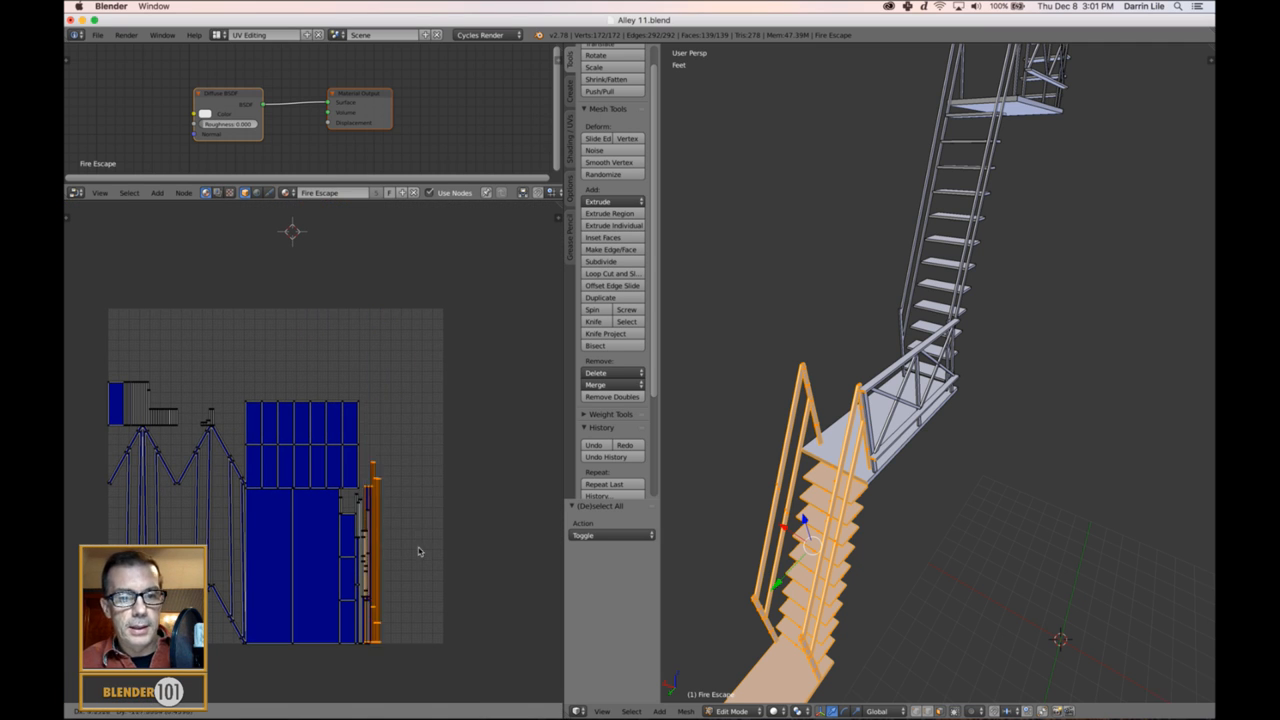
click(425, 546)
- Select the whole UV layout, recentre it and enlarge it about 1.17 times so that it fills the UV square
key(a)
key(a)
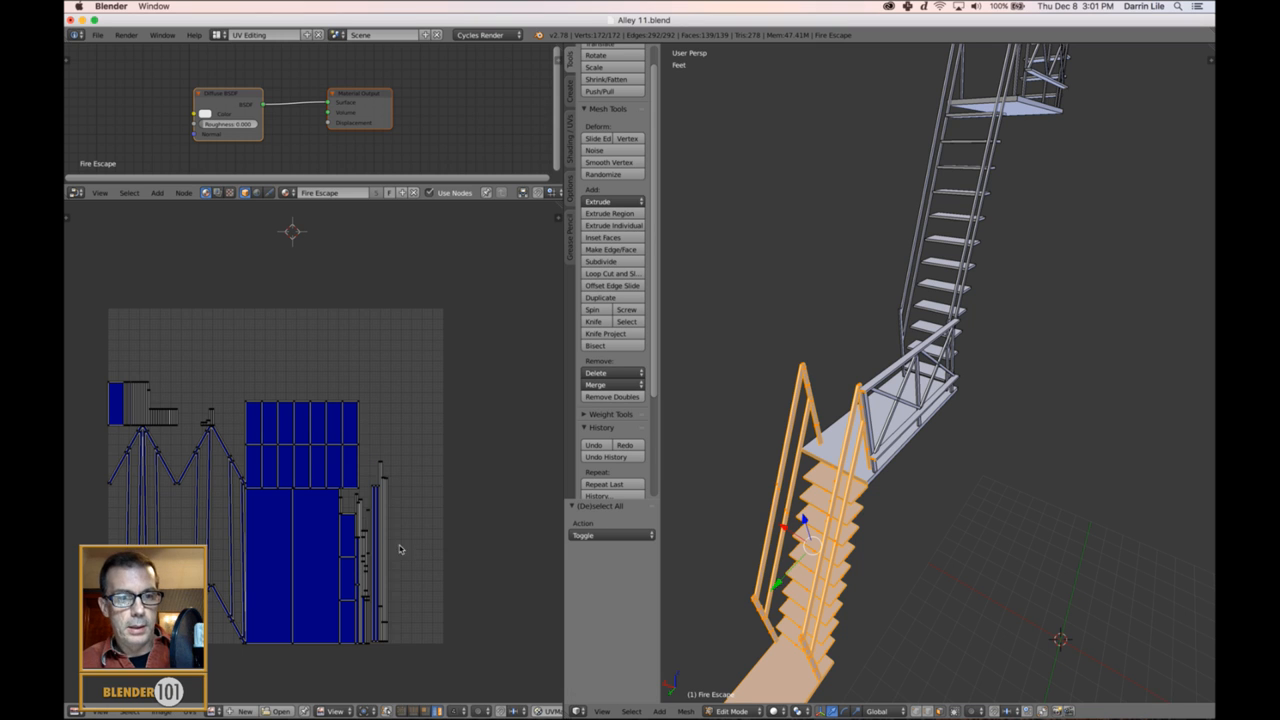
key(g)
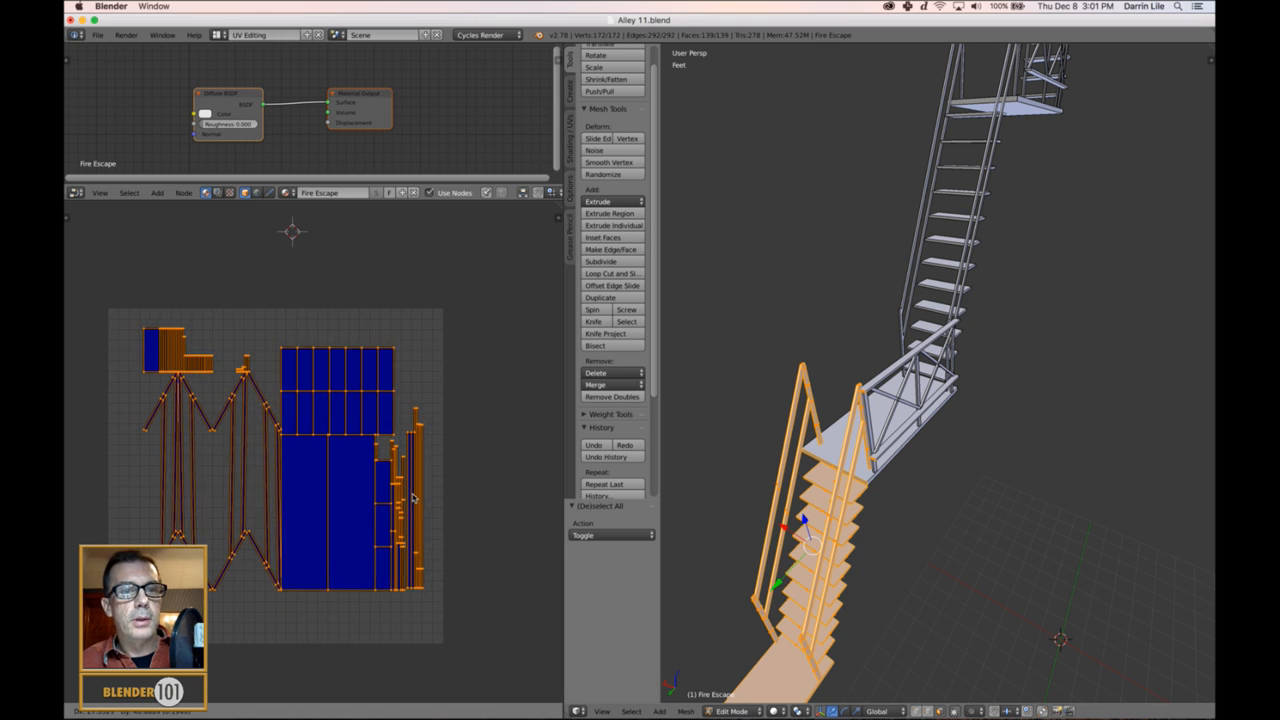
click(408, 503)
key(s)
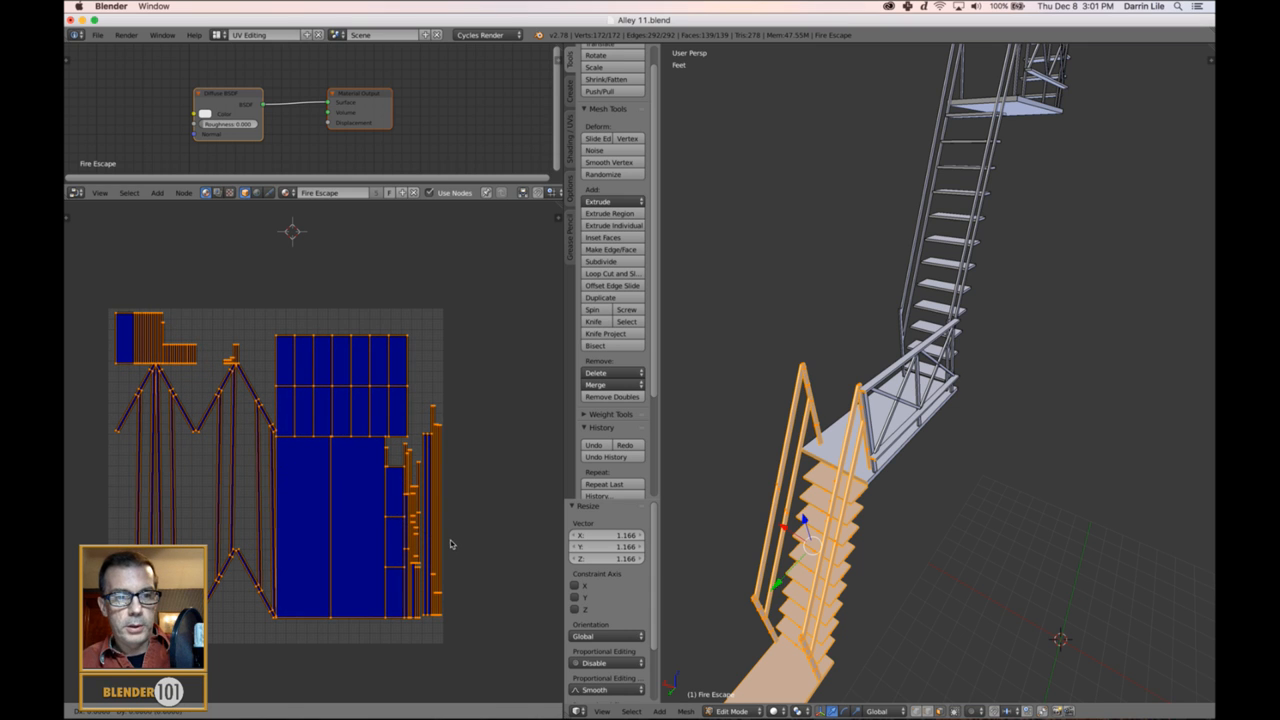
click(449, 549)
key(a)
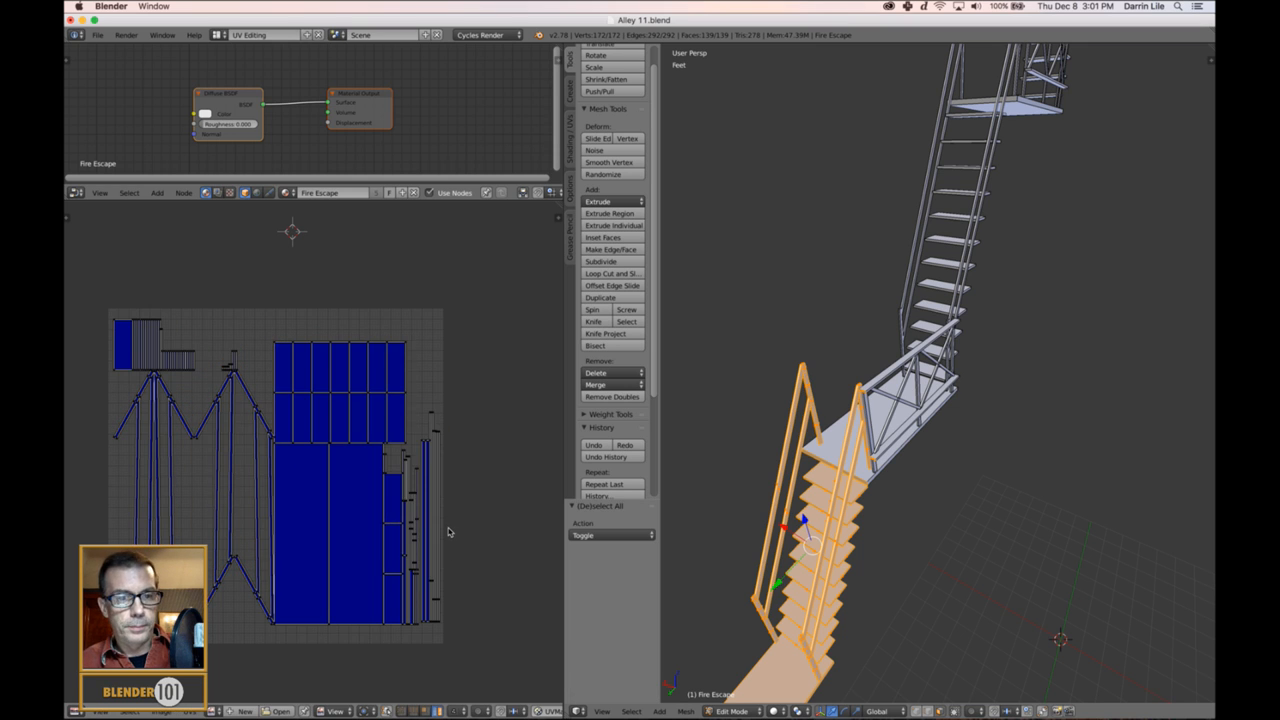
key(a)
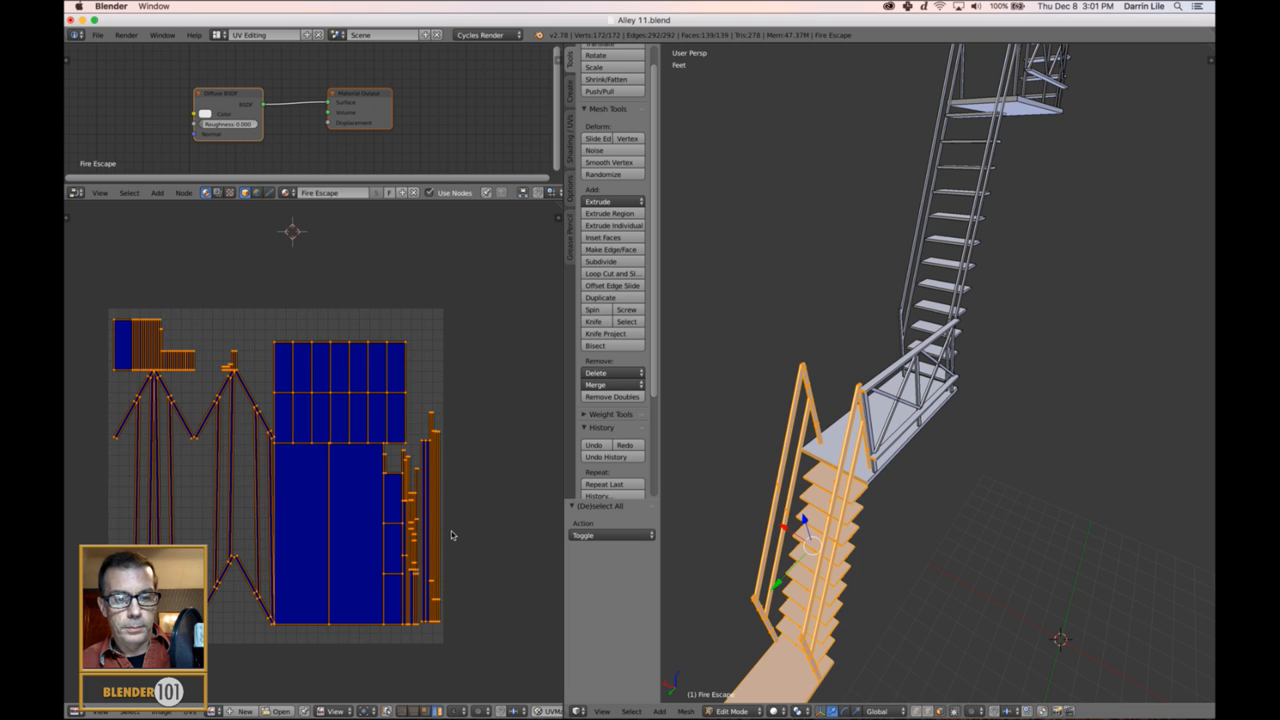
key(s)
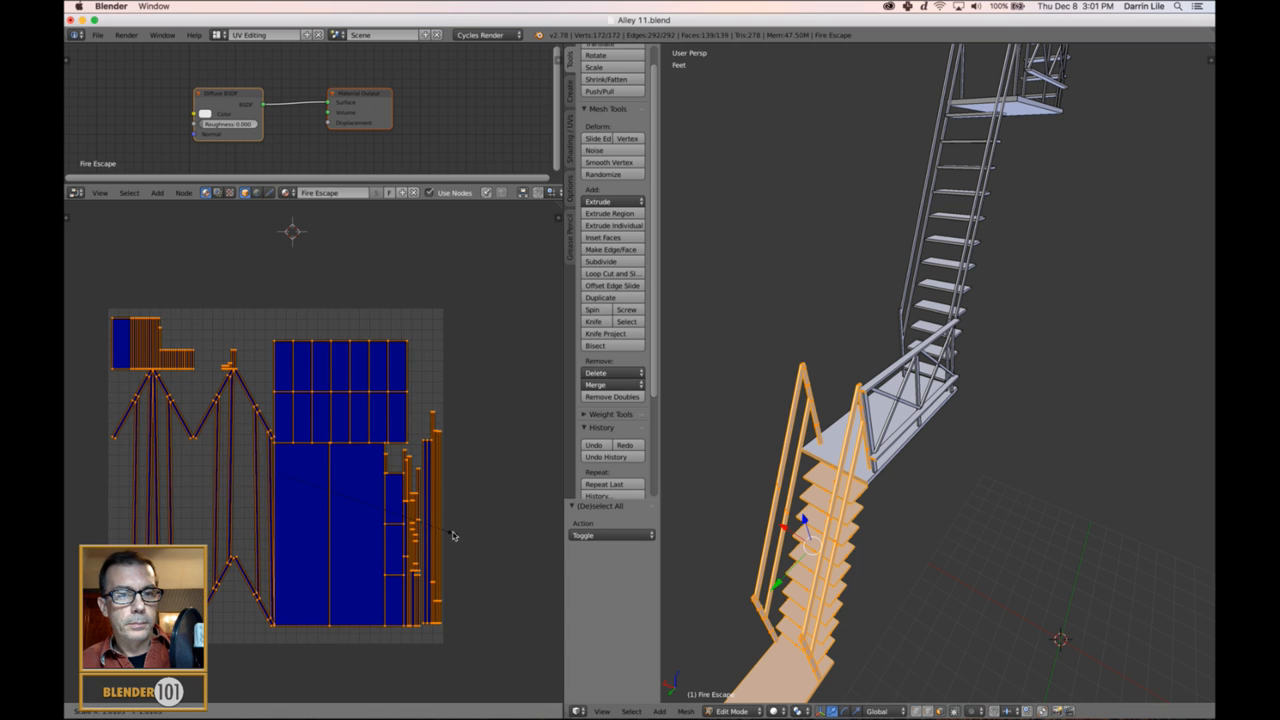
click(452, 536)
- Deselect the UV layout, return to Object Mode and save over Alley 11.blend
scroll(474, 517, down, 3)
key(a)
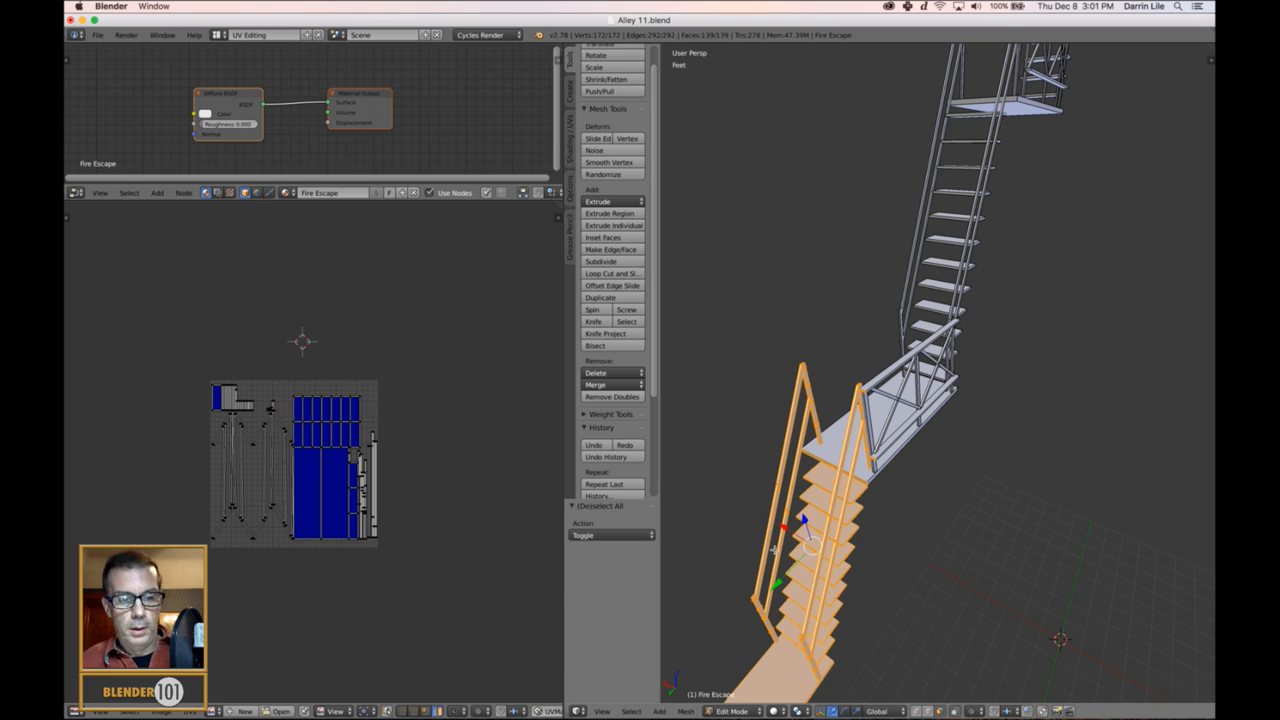
key(Tab)
key(ctrl+s)
click(905, 555)
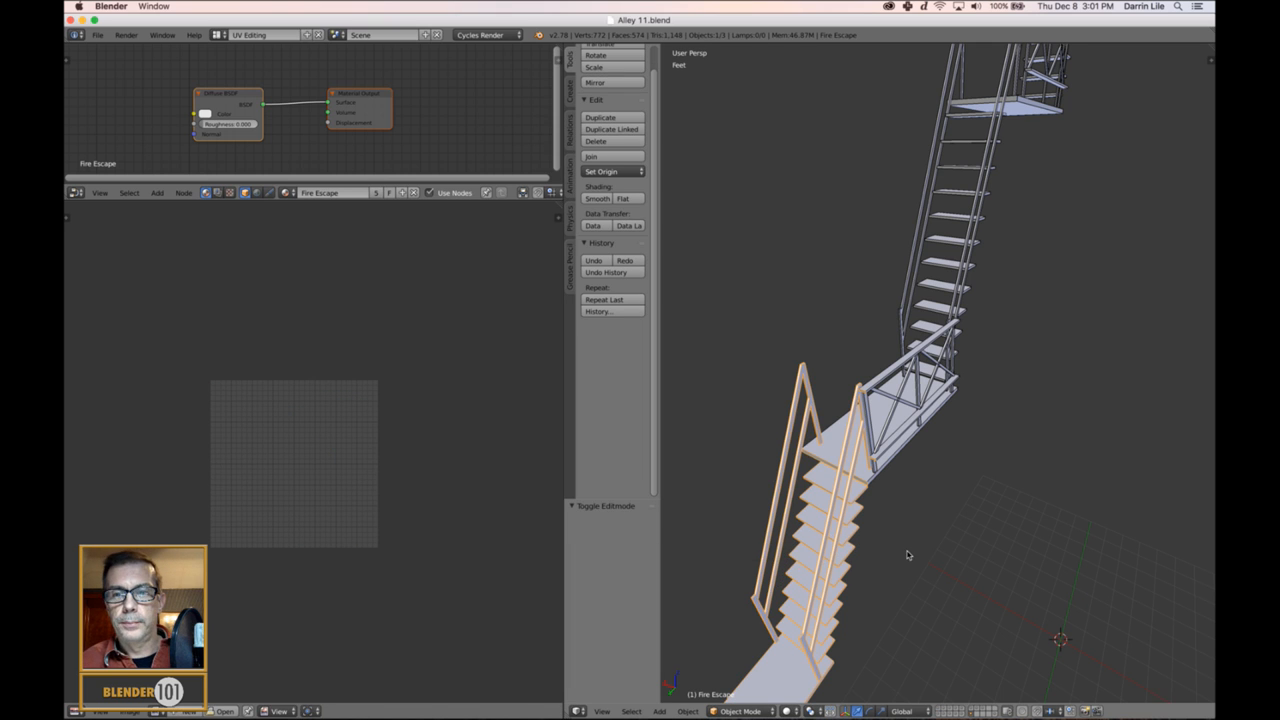
- Bring the whole fire escape into view and switch the screen layout to Default
scroll(907, 555, down, 5)
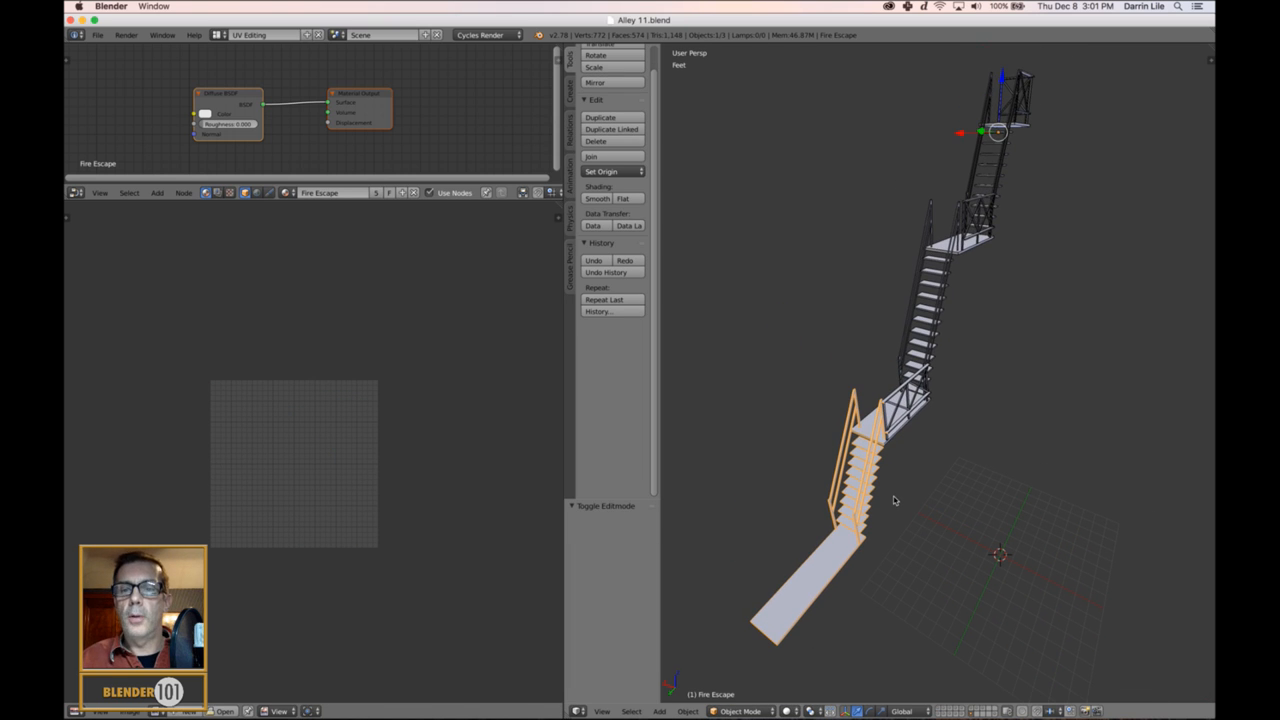
mouse_move(920, 530)
middle_down()
mouse_move(880, 524)
mouse_move(914, 523)
middle_up()
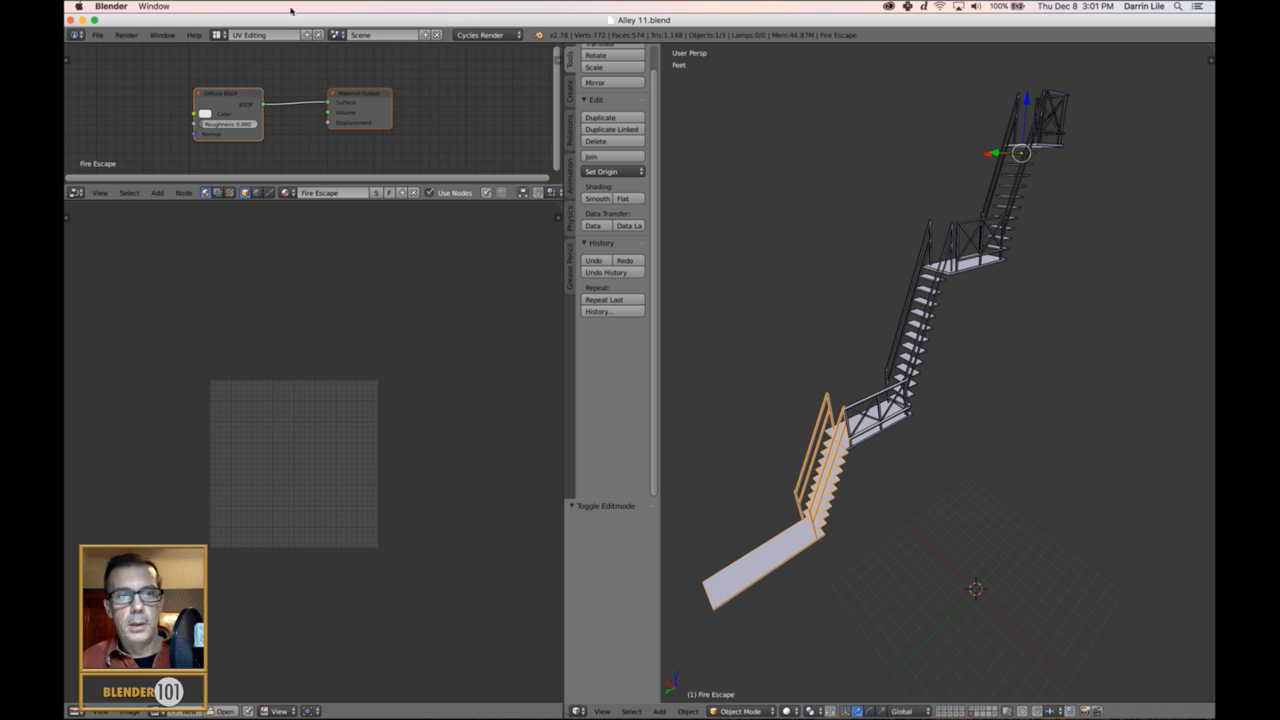
click(220, 34)
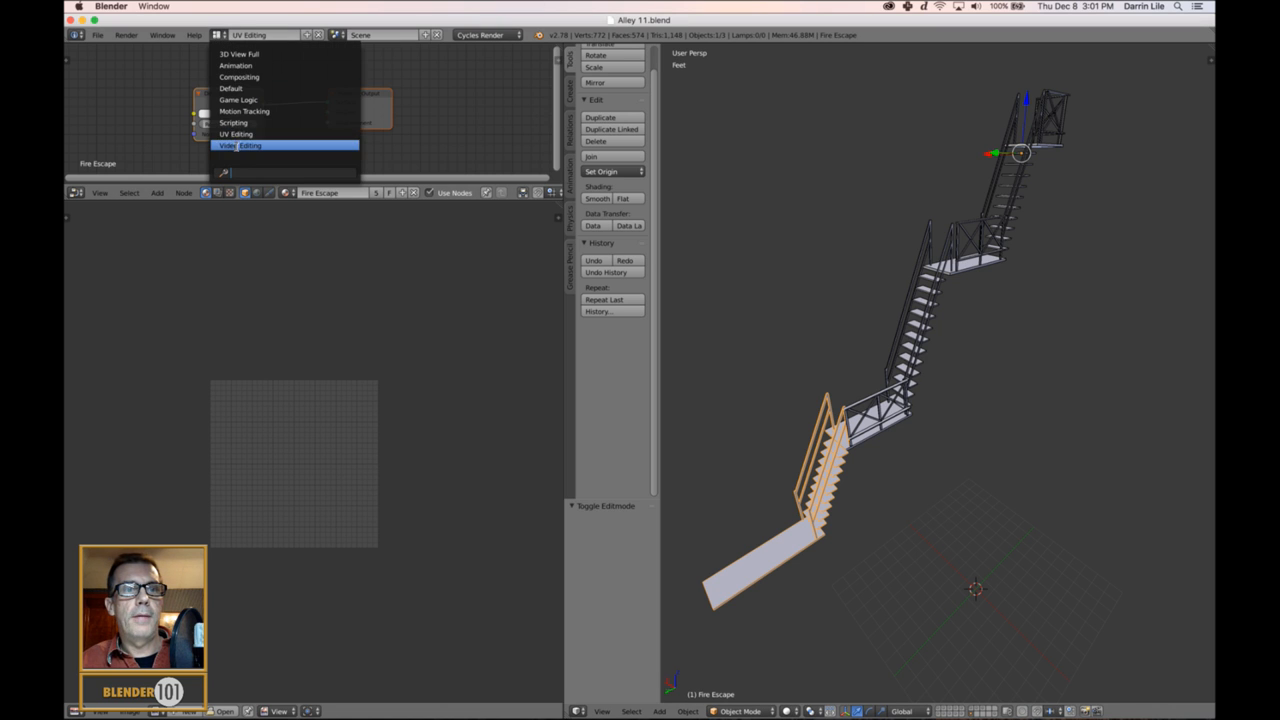
click(230, 89)
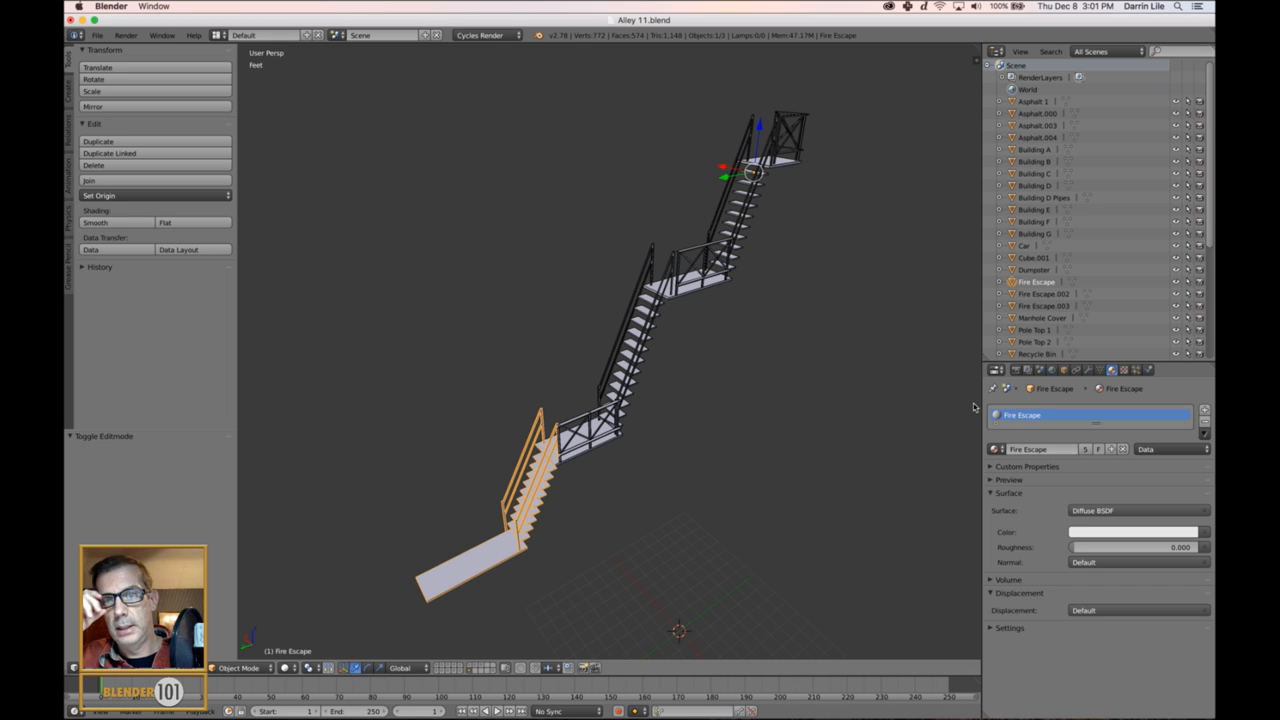
right_click(794, 166)
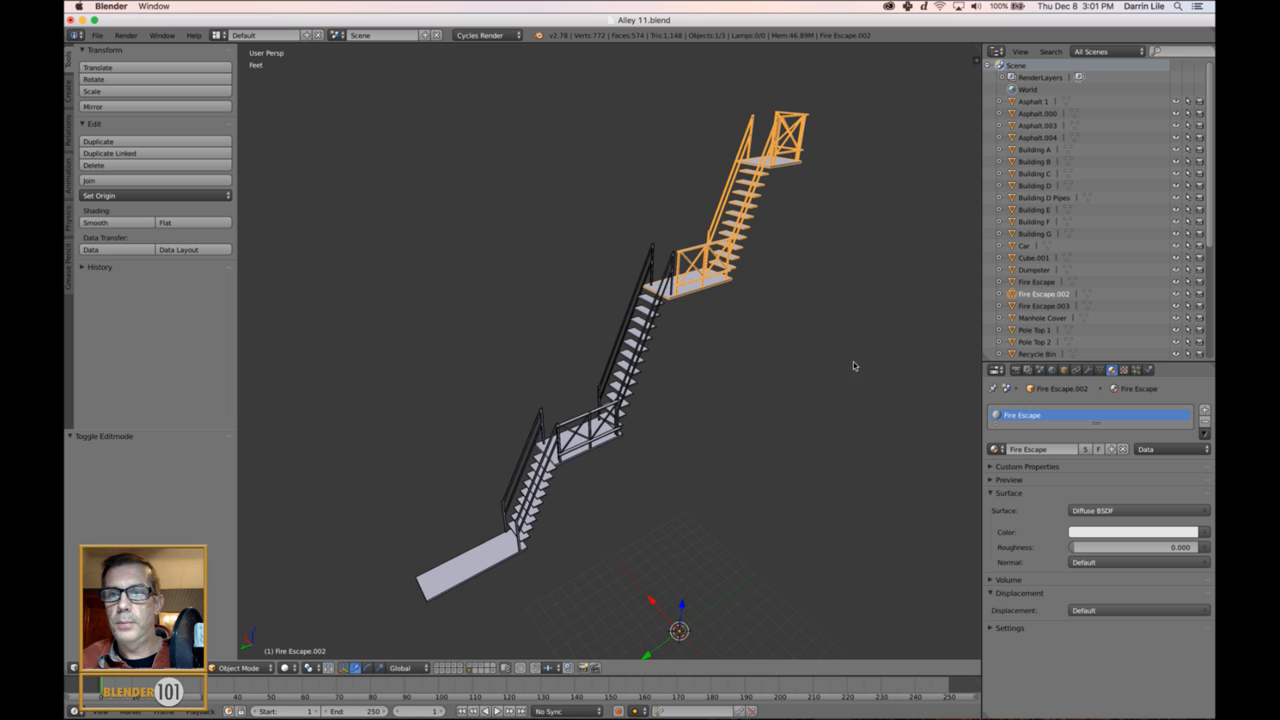
double_click(1046, 294)
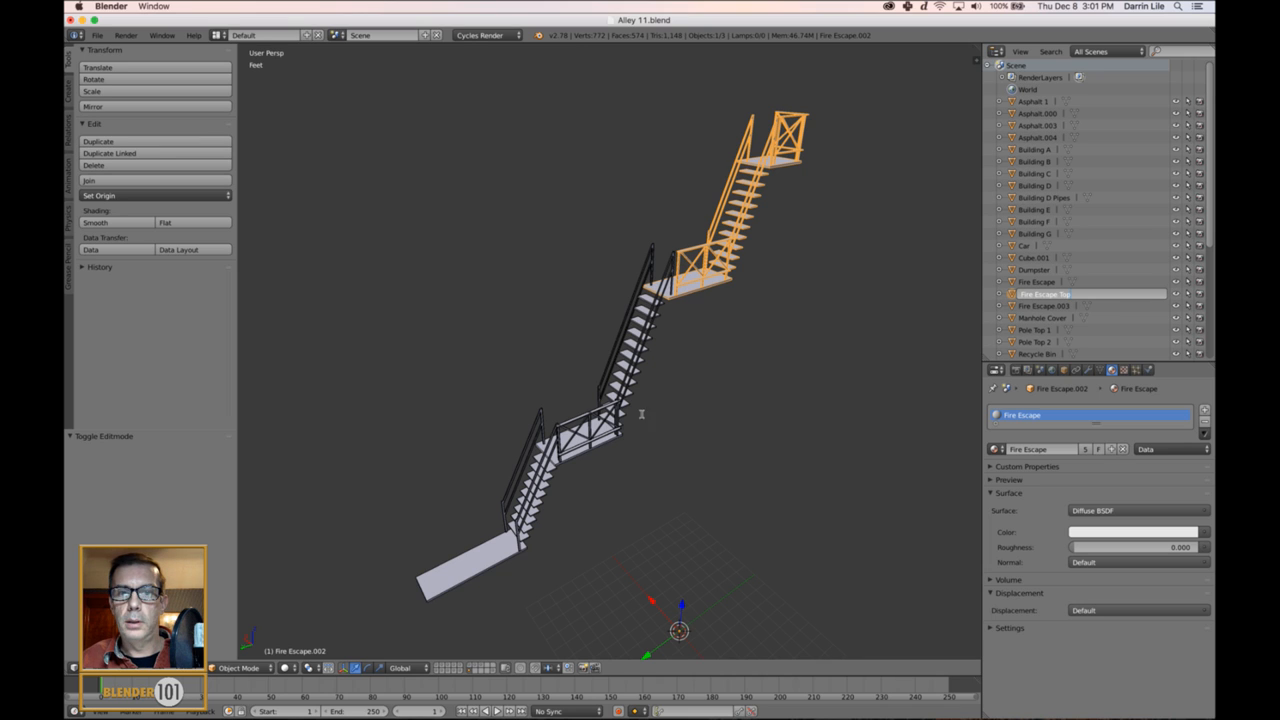
key(Escape)
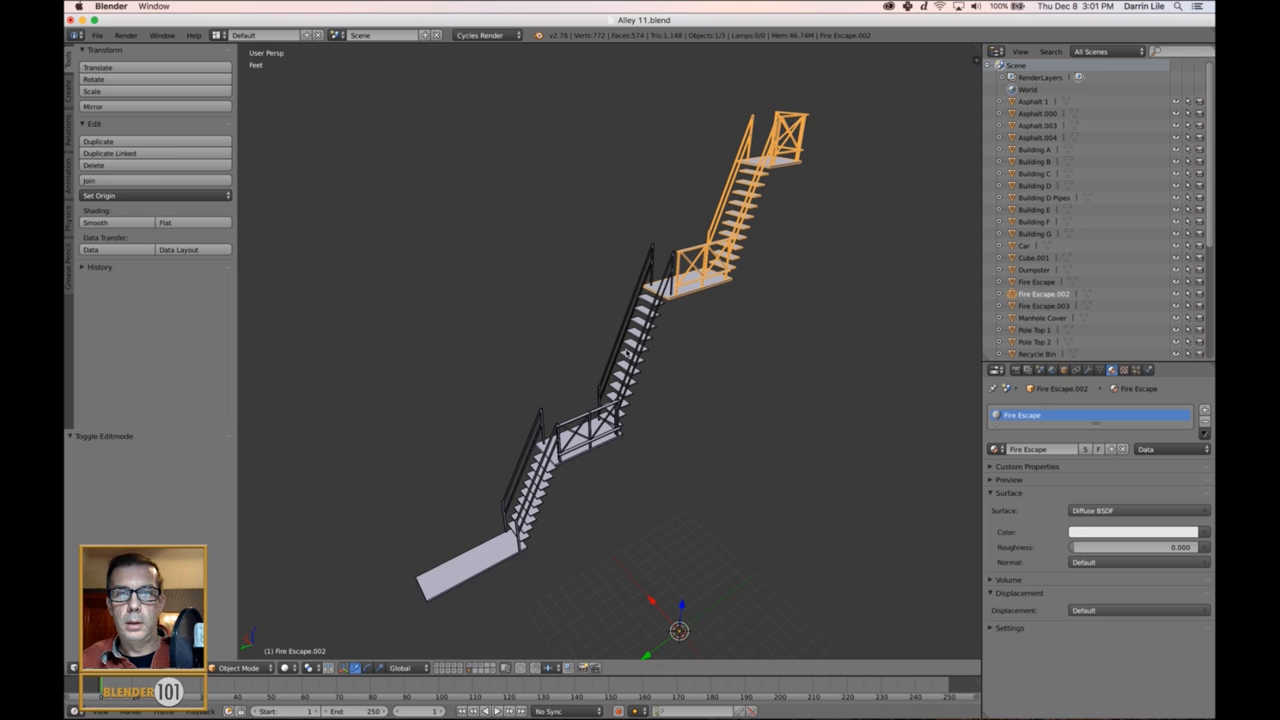
- Select the middle stair section of the fire escape and rename it Fire Escape Mid
right_click(624, 356)
double_click(1030, 306)
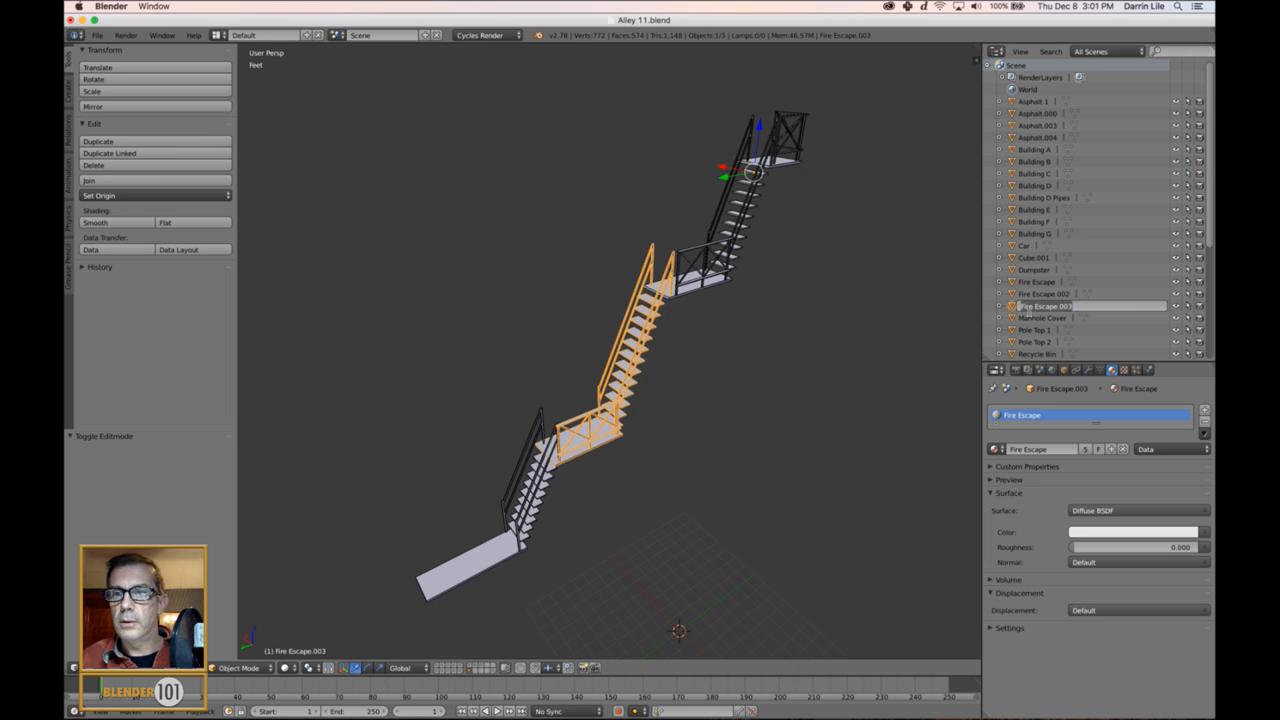
key(Right)
key(BackSpace)
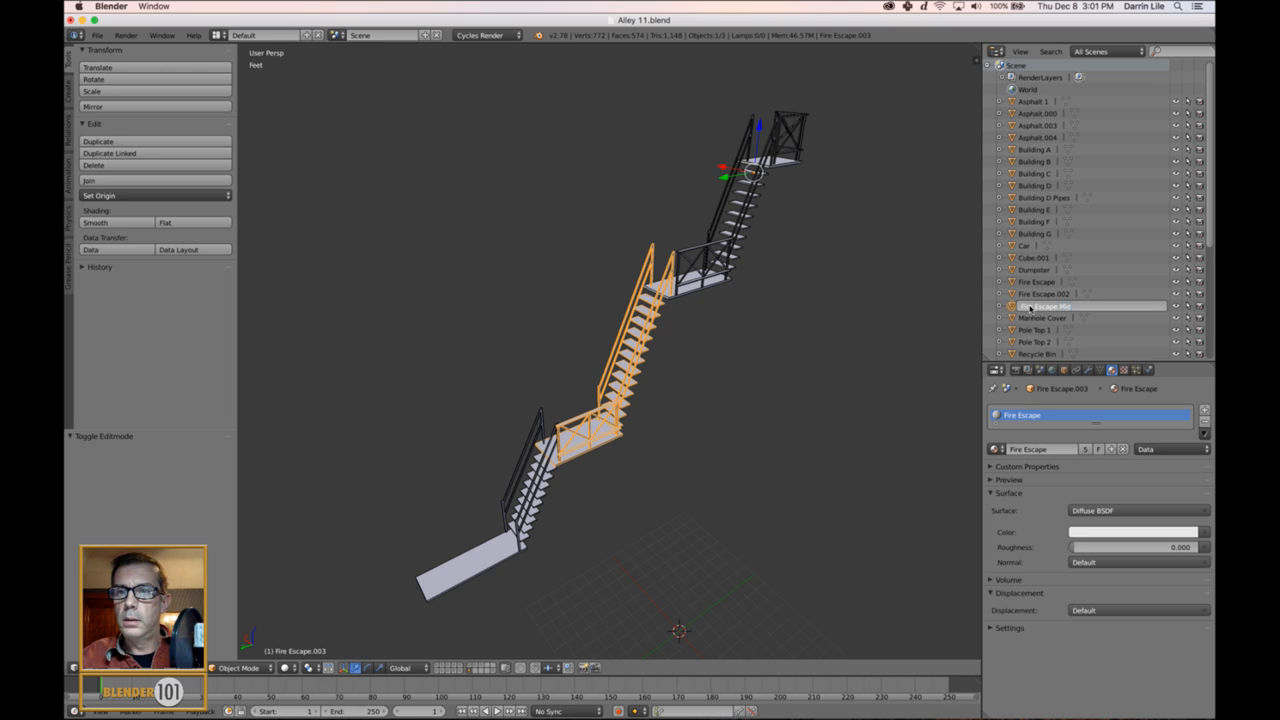
text(Mid)
key(Return)
- Select the lowest stair section of the fire escape and rename it Fire Escape Low
right_click(518, 536)
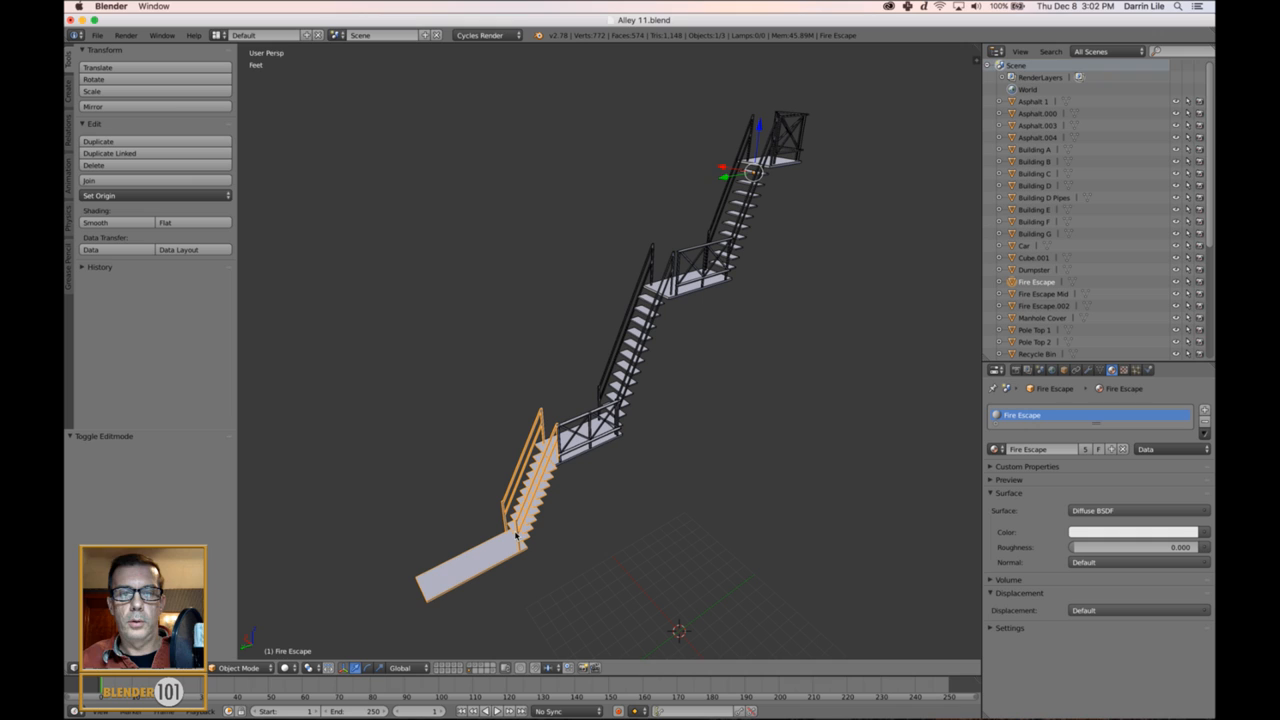
double_click(1046, 283)
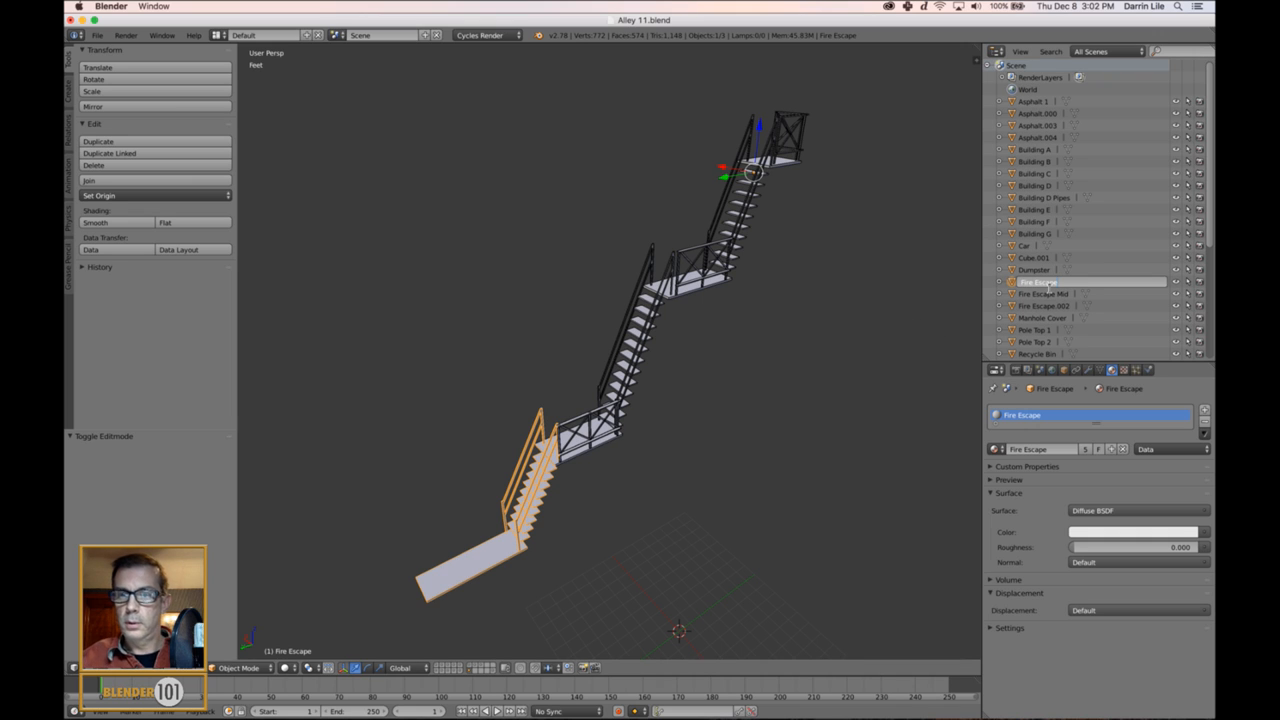
key(Return)
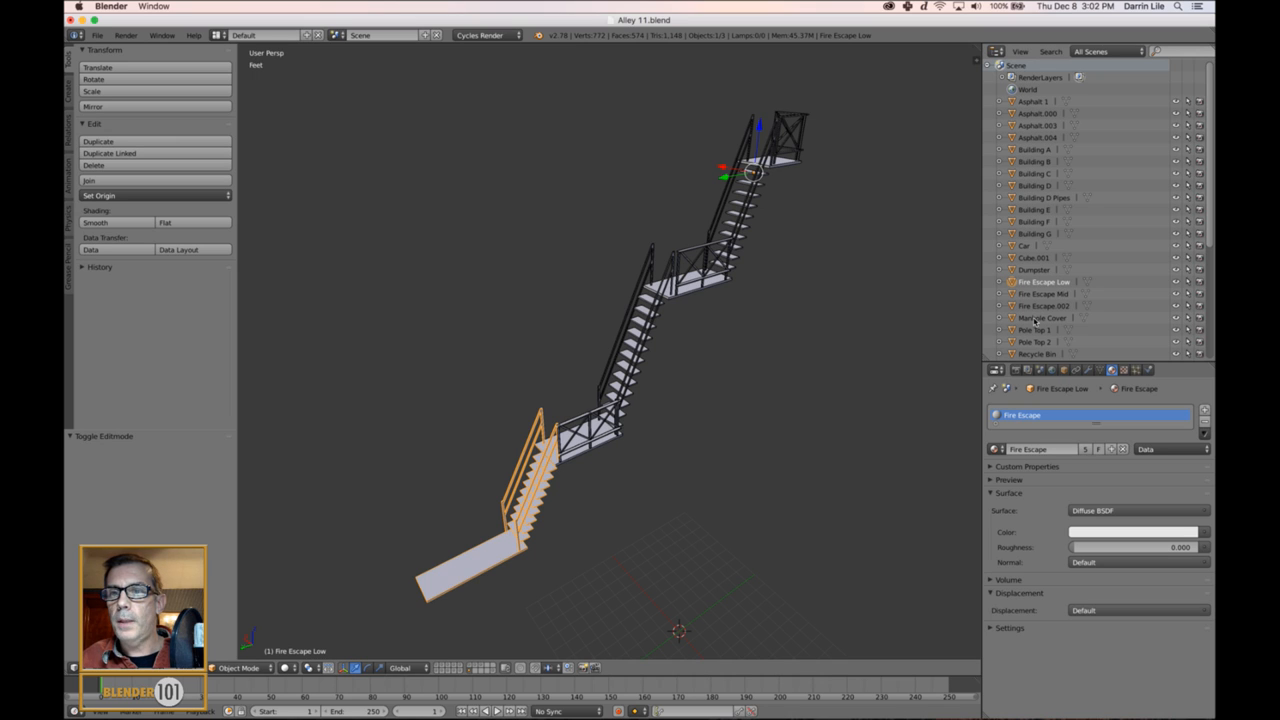
- Select the uppermost stair section, Fire Escape.002, and rename it Fire Escape Hi
click(1042, 306)
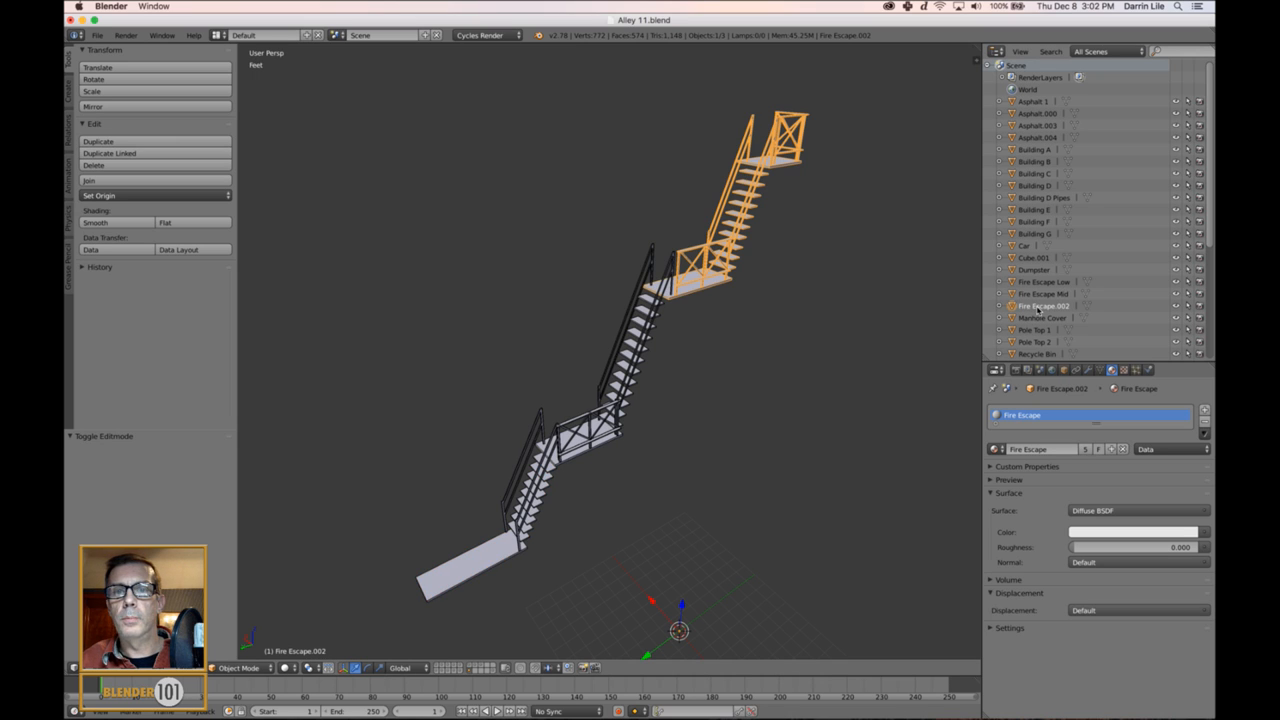
double_click(1044, 306)
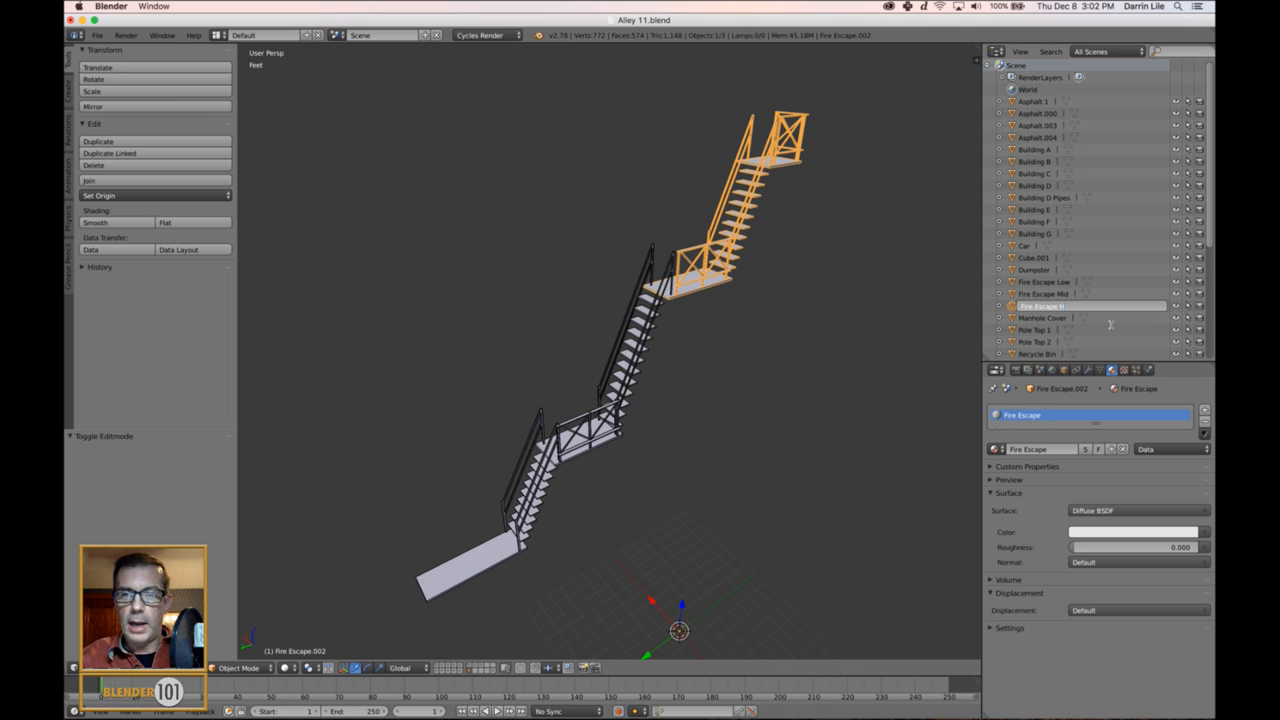
text(Fire Escape Hi)
key(Return)
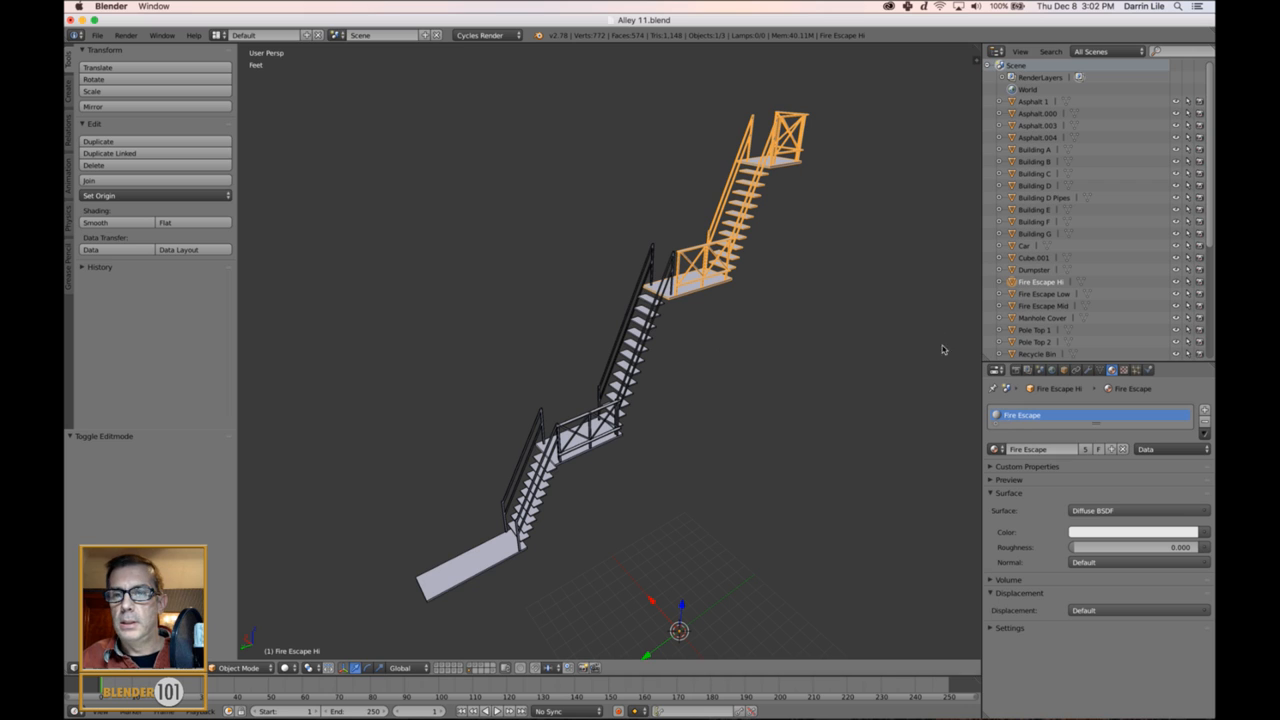
double_click(1059, 283)
key(ctrl+c)
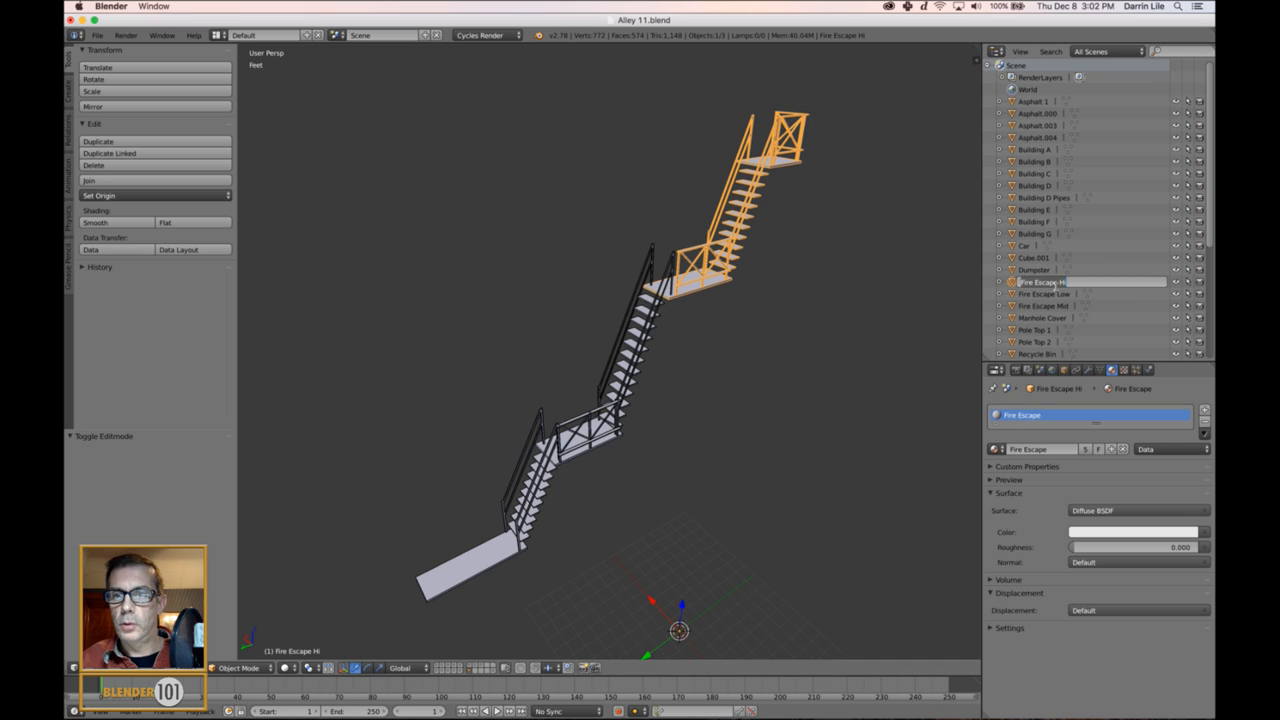
click(1065, 452)
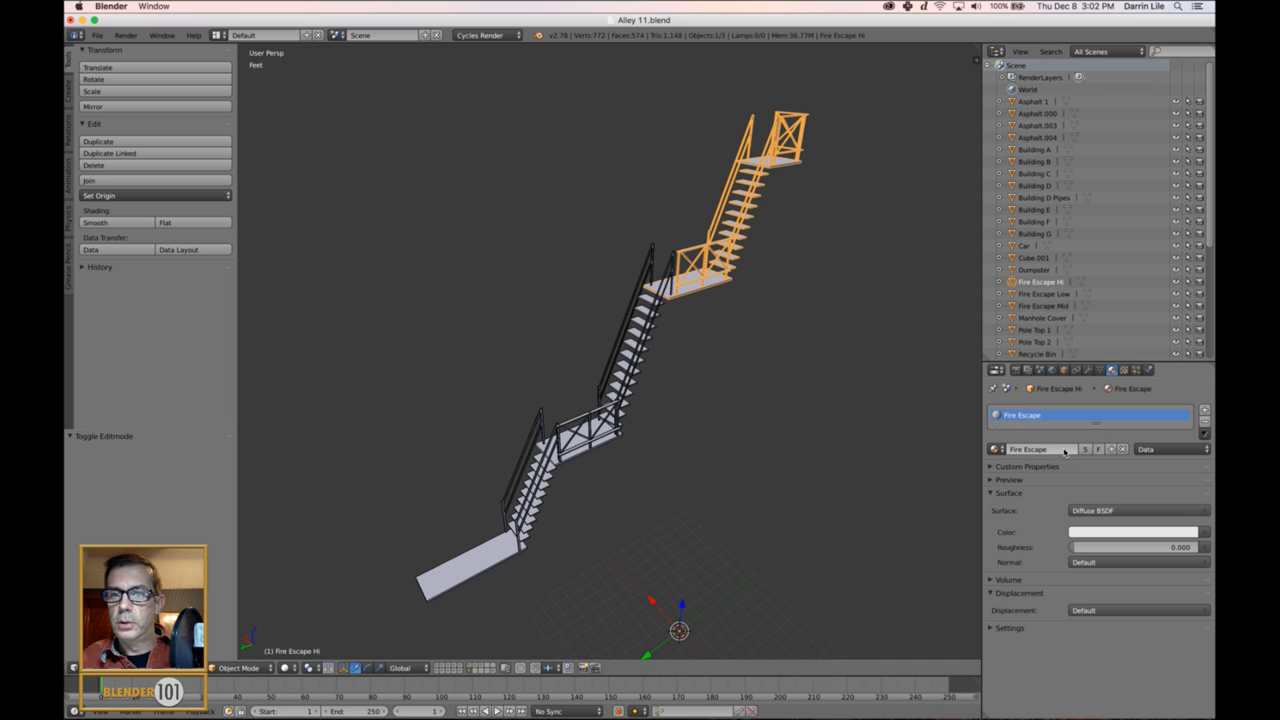
double_click(1056, 450)
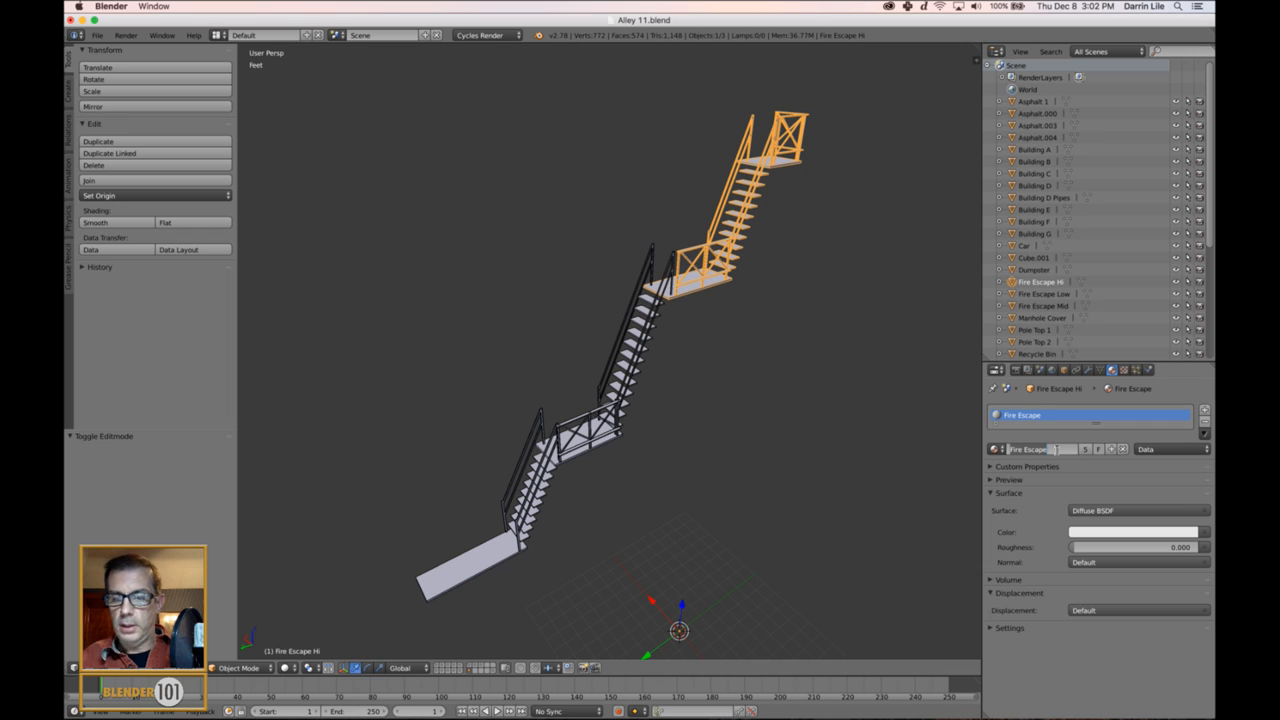
key(ctrl+v)
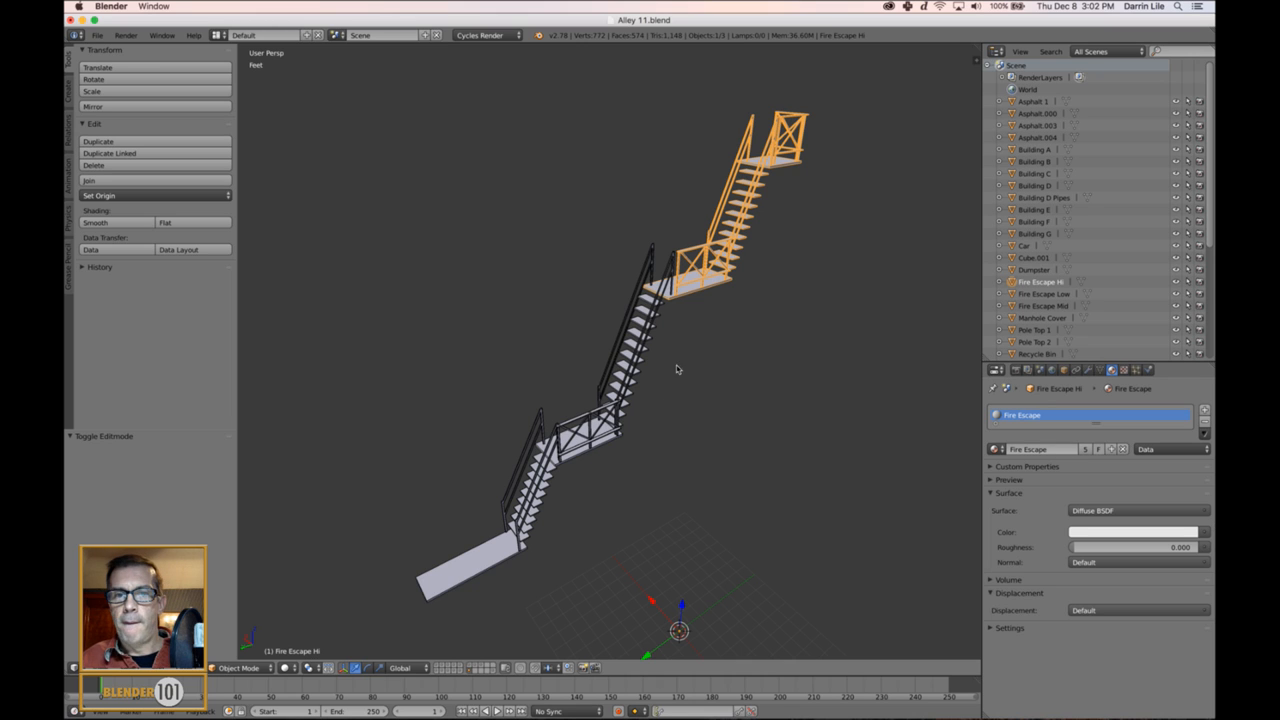
- Select the fire escape's stair sections one after another to check their names and assigned material
right_click(638, 368)
right_click(535, 470)
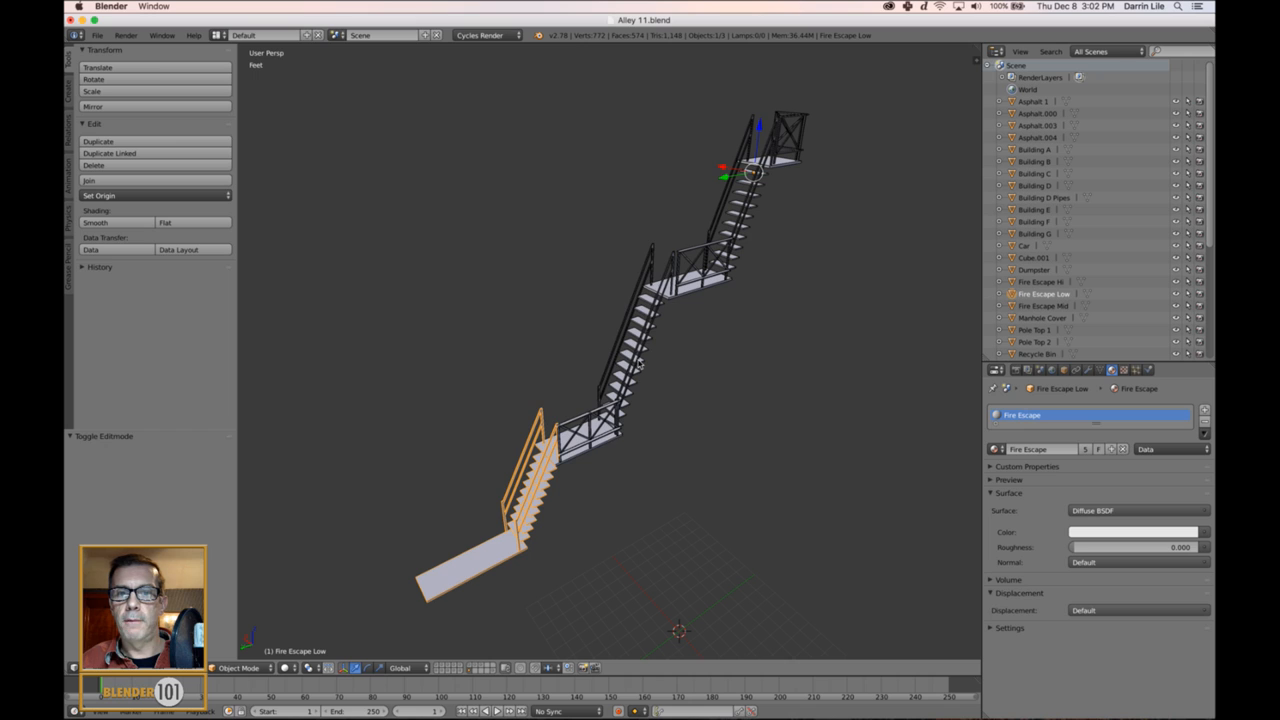
right_click(641, 364)
right_click(697, 267)
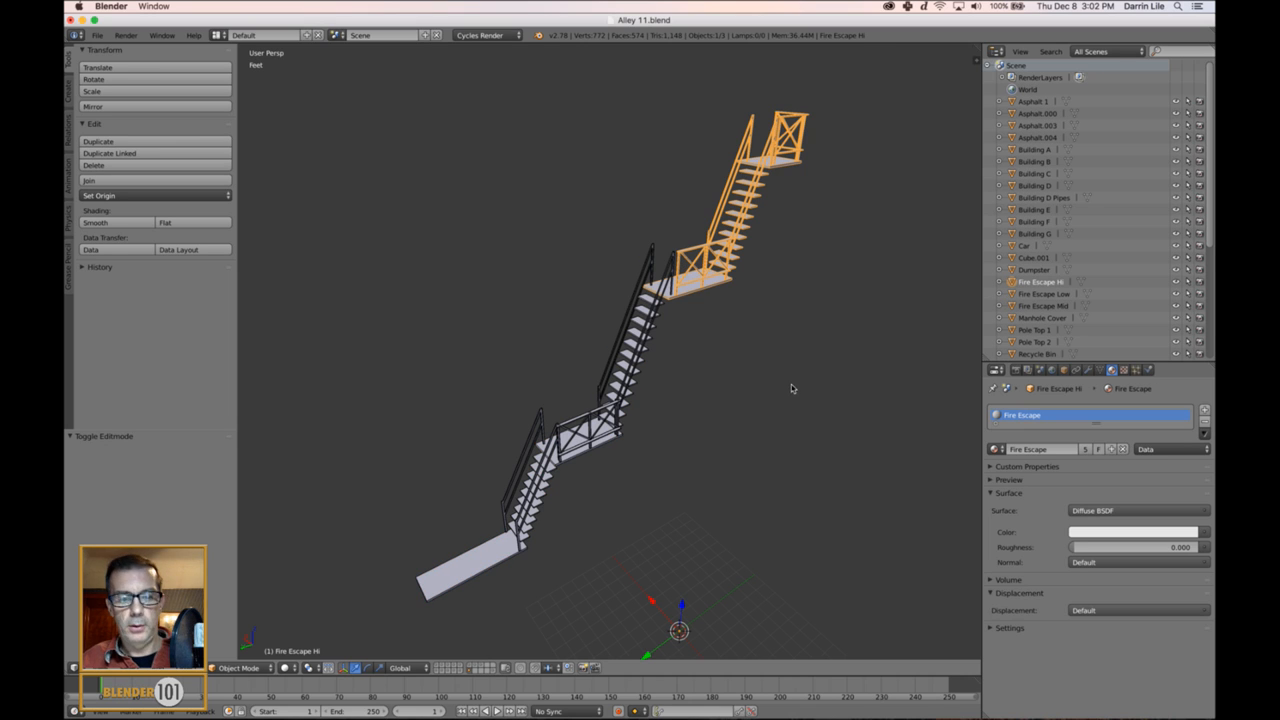
- Deselect everything and save over Alley 11.blend
key(a)
key(ctrl+s)
click(778, 391)
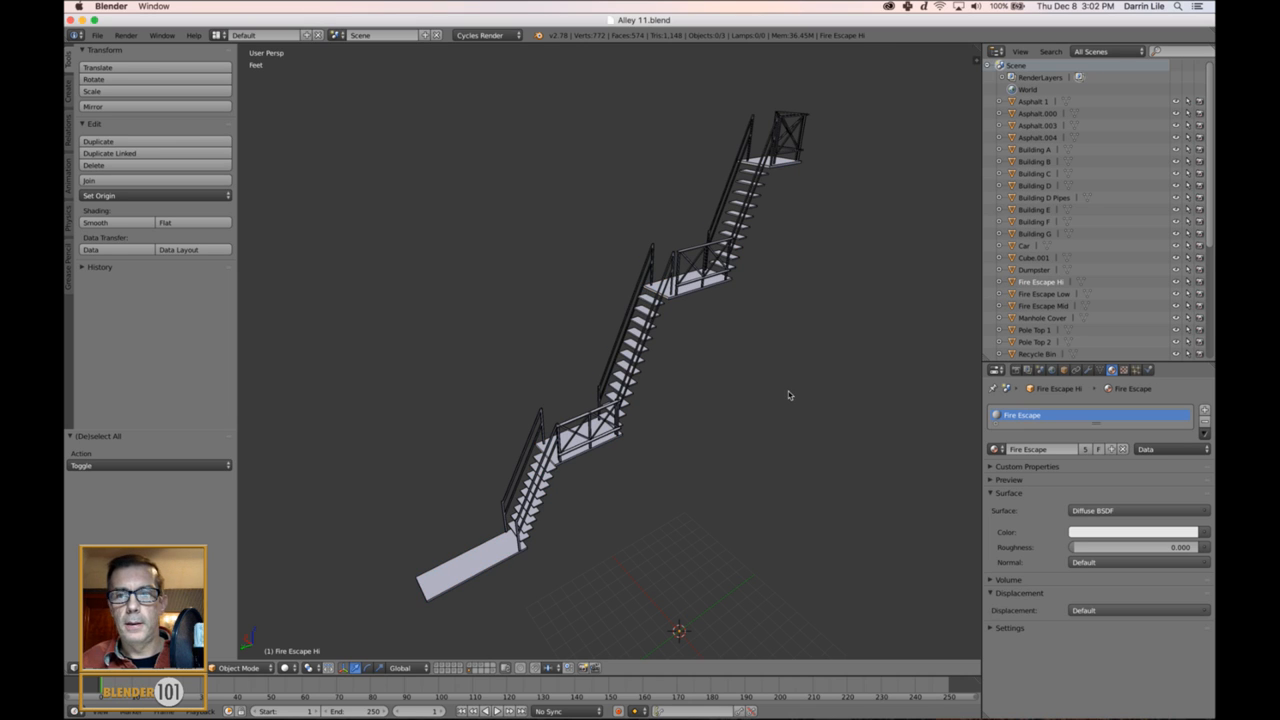
- Examine the vertex colours of Fire Escape Hi in Vertex Paint mode and return to Object Mode
scroll(789, 392, up, 2)
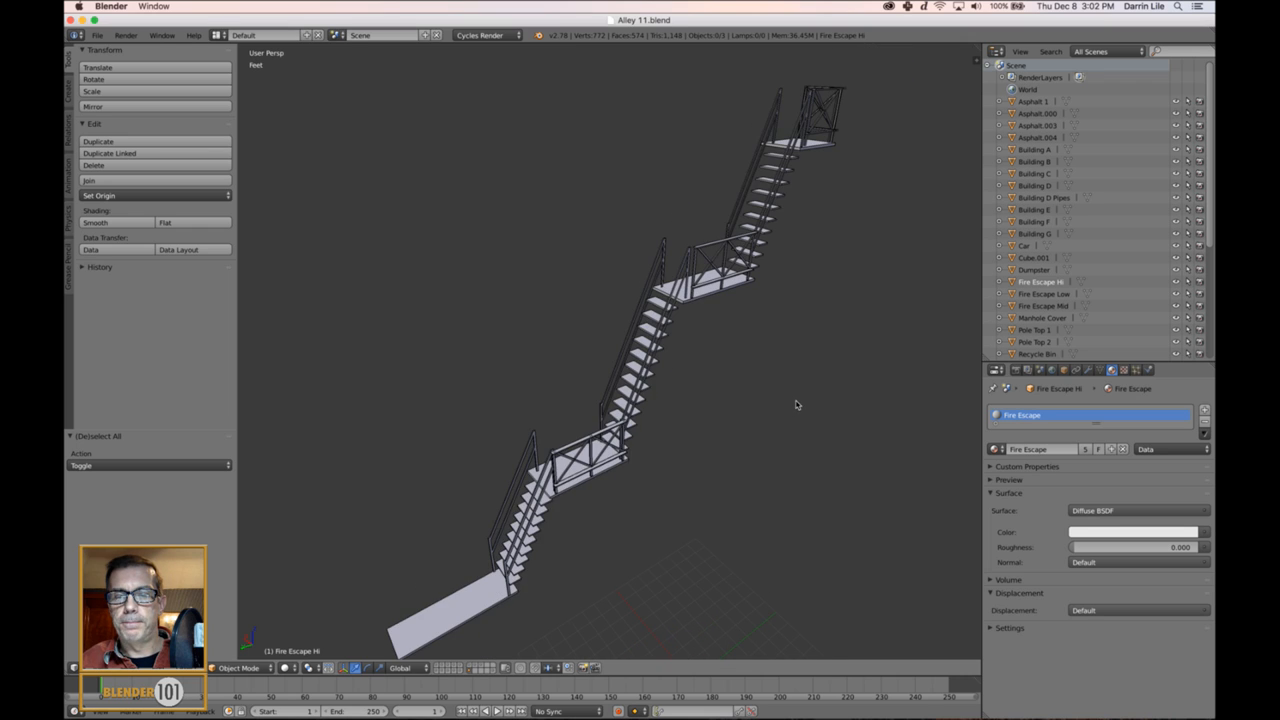
scroll(791, 405, up, 1)
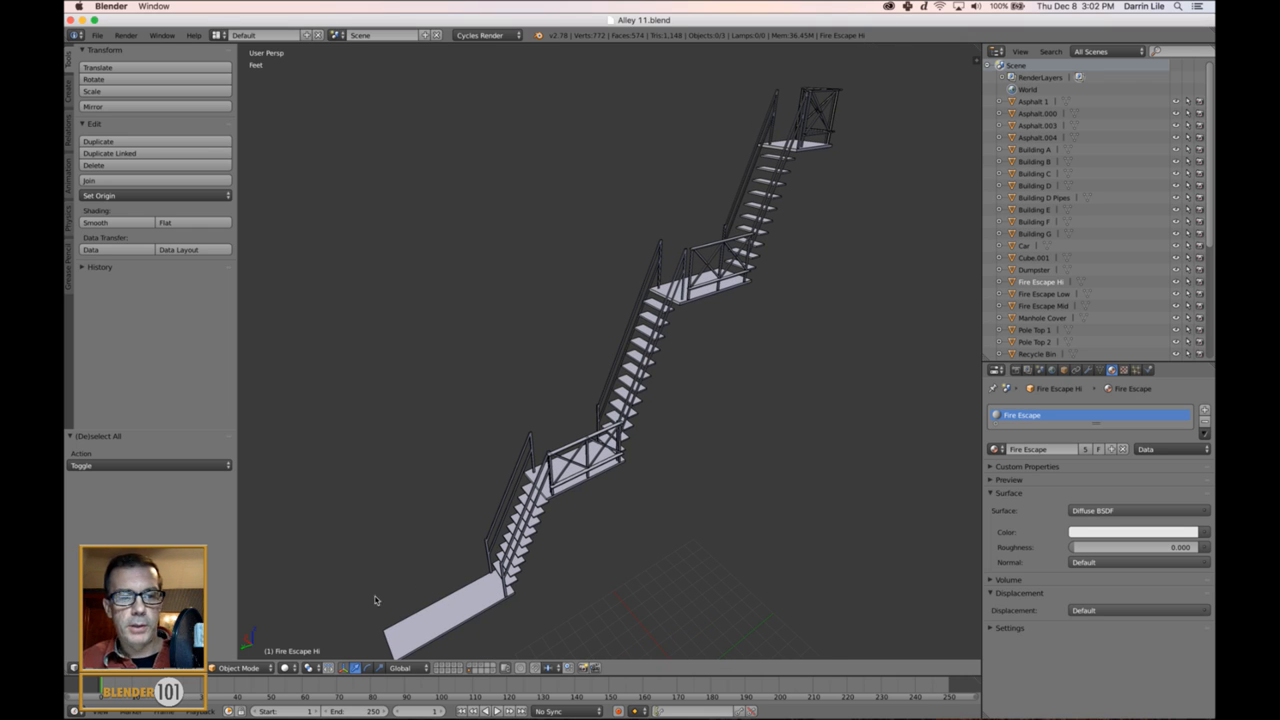
key(Tab)
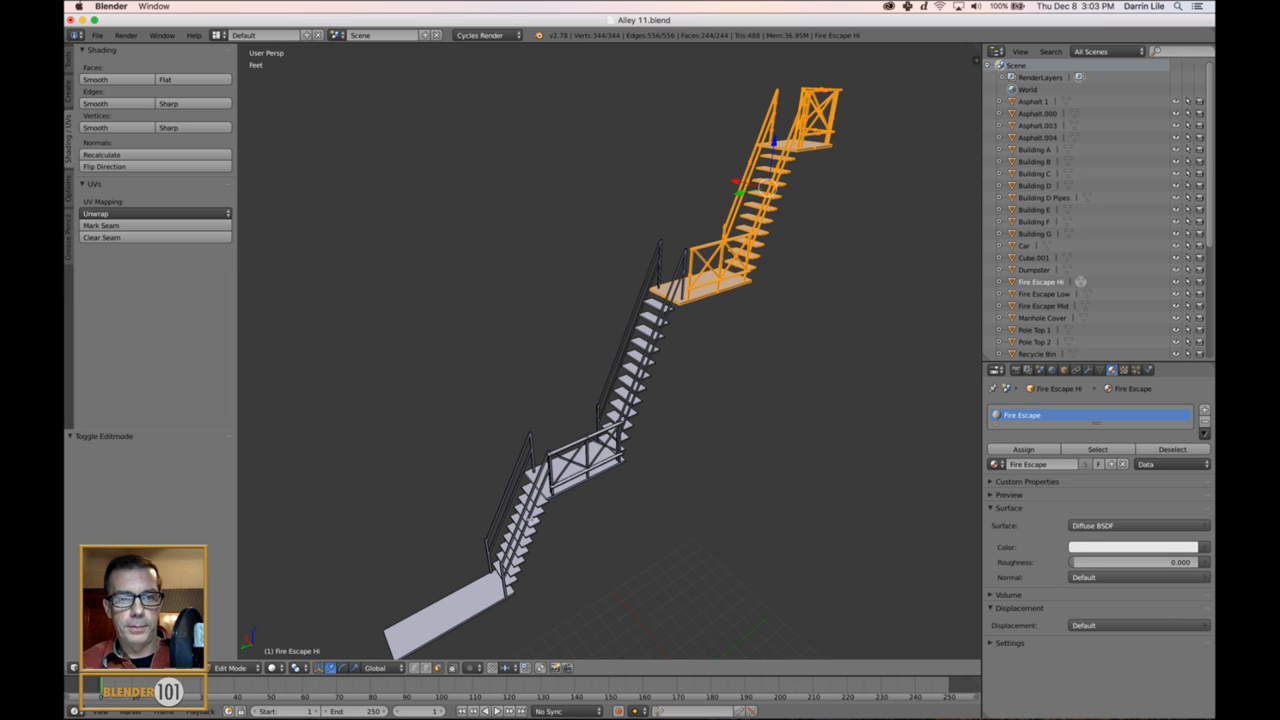
click(232, 667)
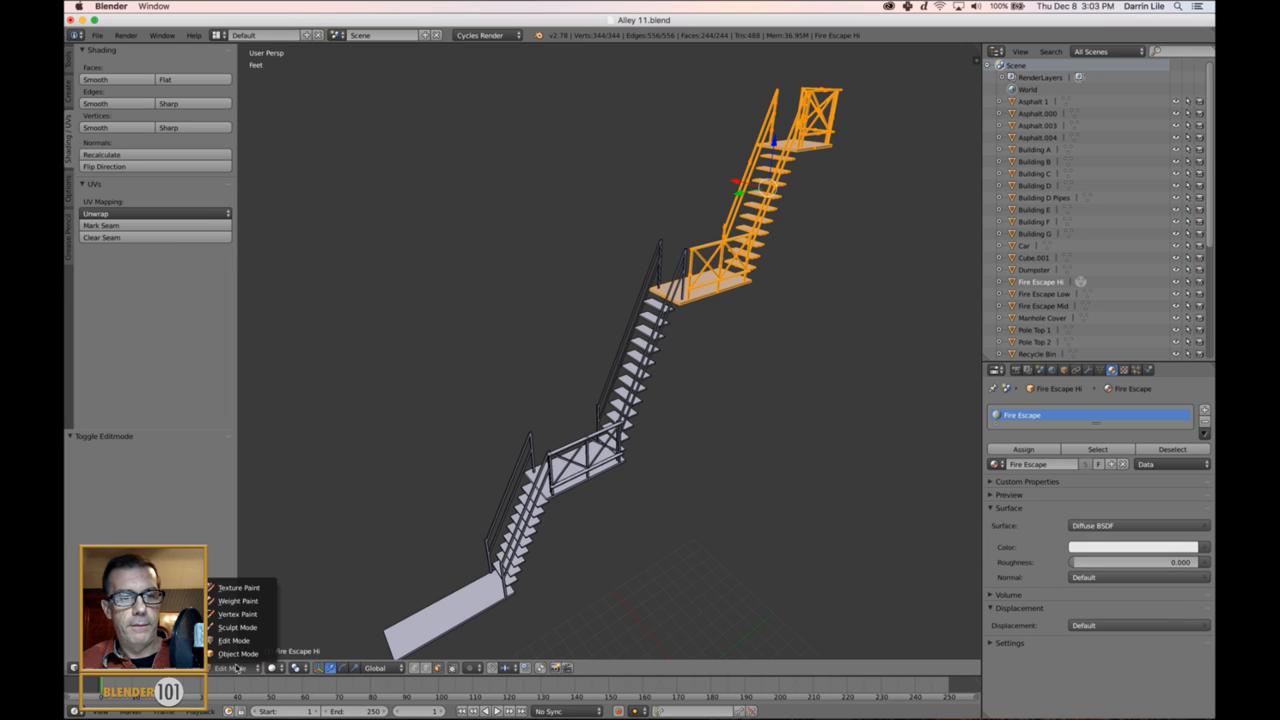
click(245, 610)
scroll(786, 277, up, 2)
key(a)
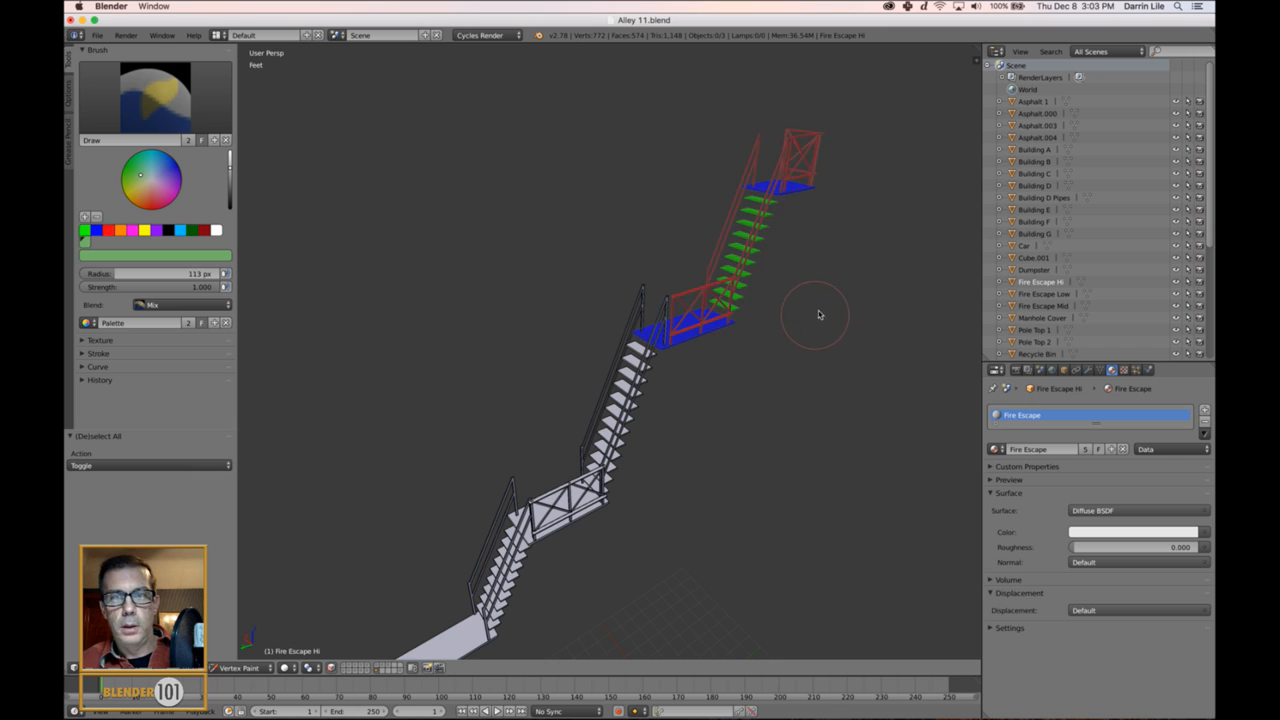
scroll(825, 300, up, 2)
scroll(820, 310, down, 2)
scroll(765, 332, up, 2)
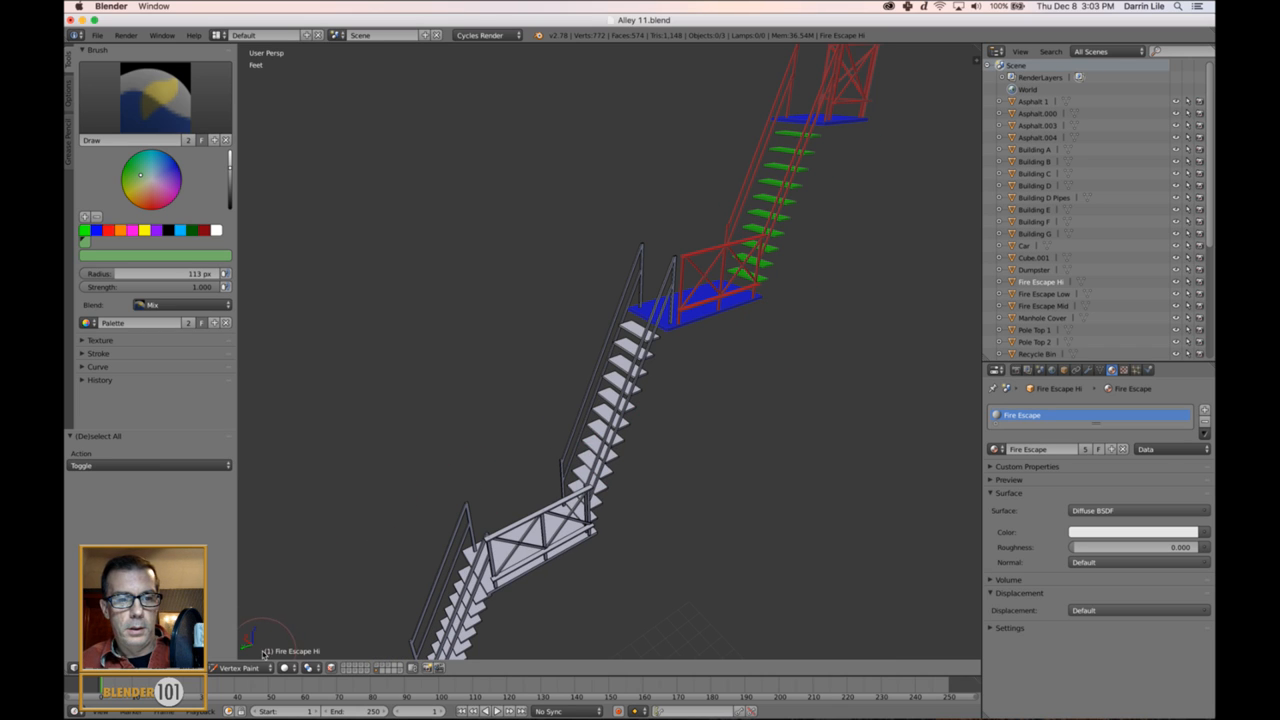
click(246, 667)
click(243, 653)
- Select Fire Escape Mid, inspect its vertex colours in Vertex Paint mode and return to Object Mode
right_click(578, 452)
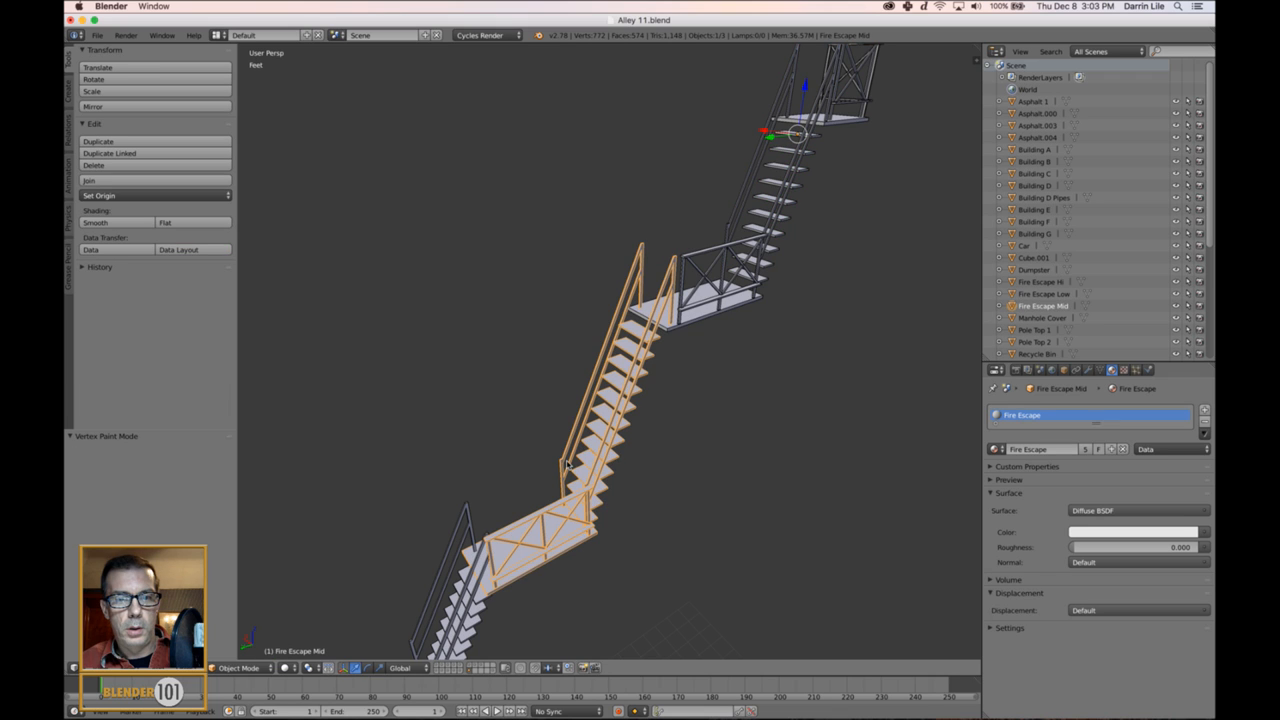
click(222, 669)
click(260, 613)
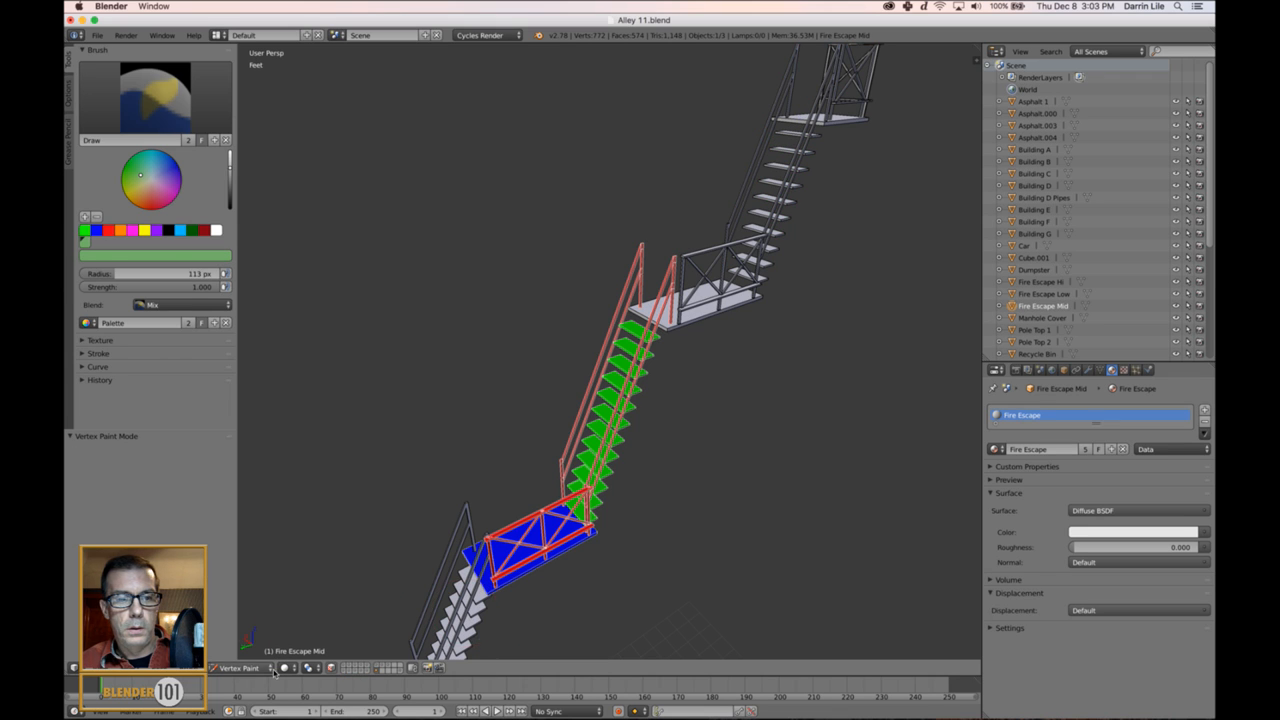
click(242, 667)
click(262, 653)
- Select Fire Escape Low and examine its vertex colours on treads, railings and platform in Vertex Paint mode
right_click(460, 624)
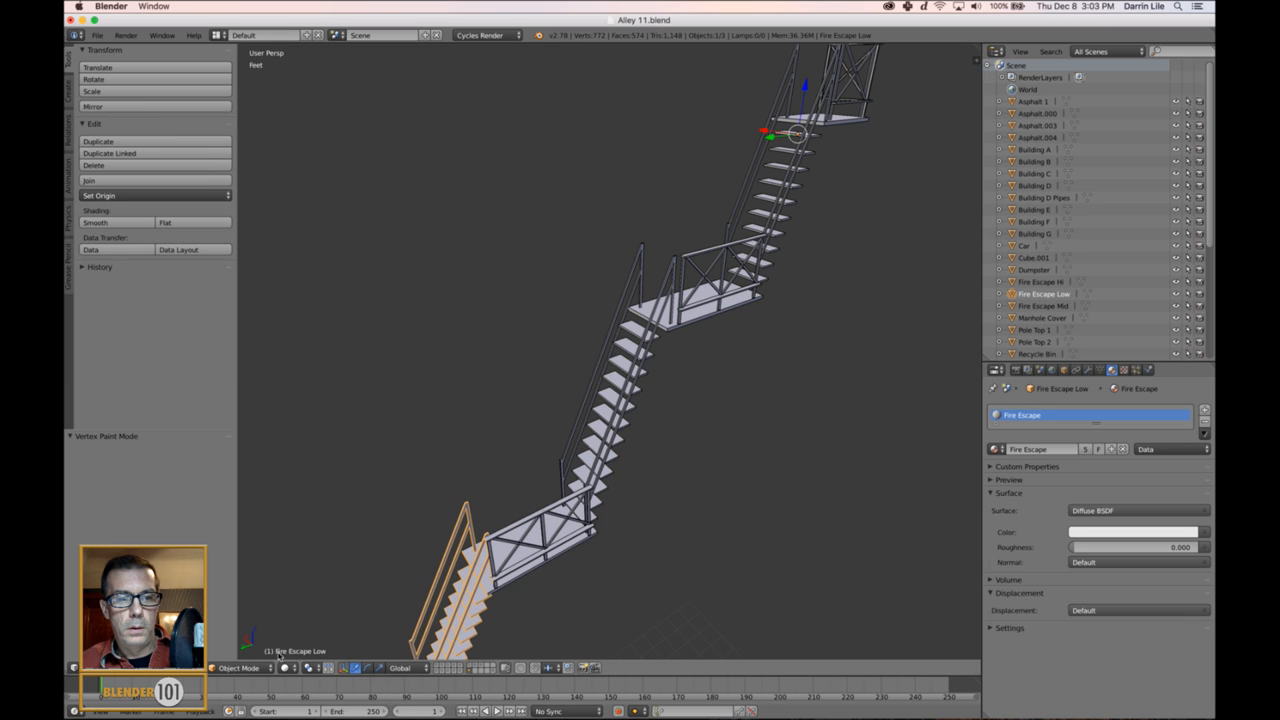
click(242, 667)
click(260, 613)
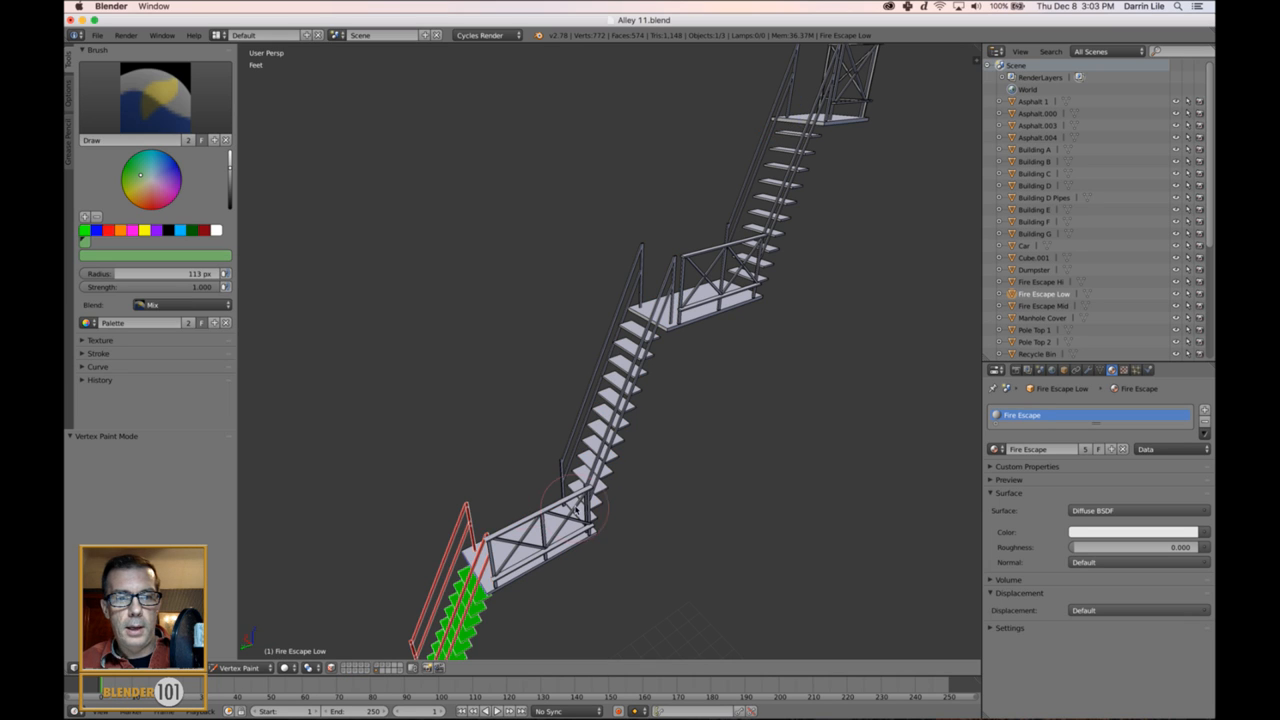
scroll(580, 515, down, 3)
shift+middle_drag(600, 534, 652, 519)
key(a)
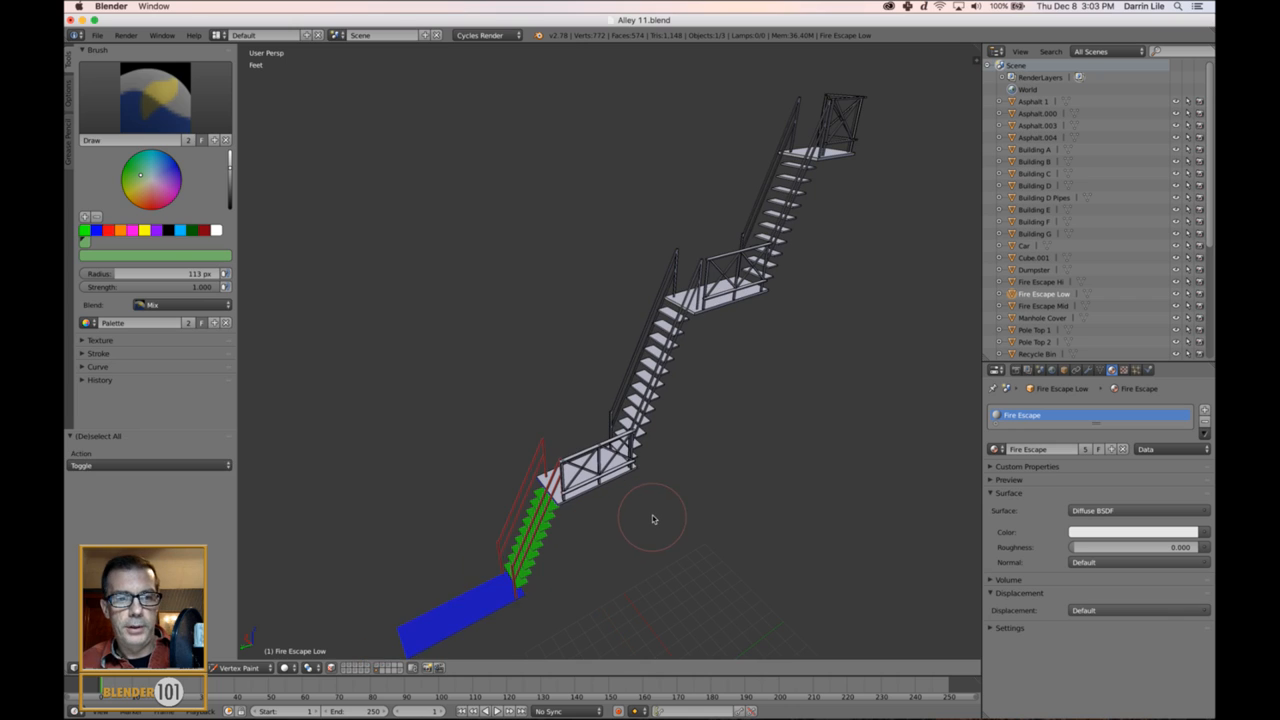
key(v)
key(v)
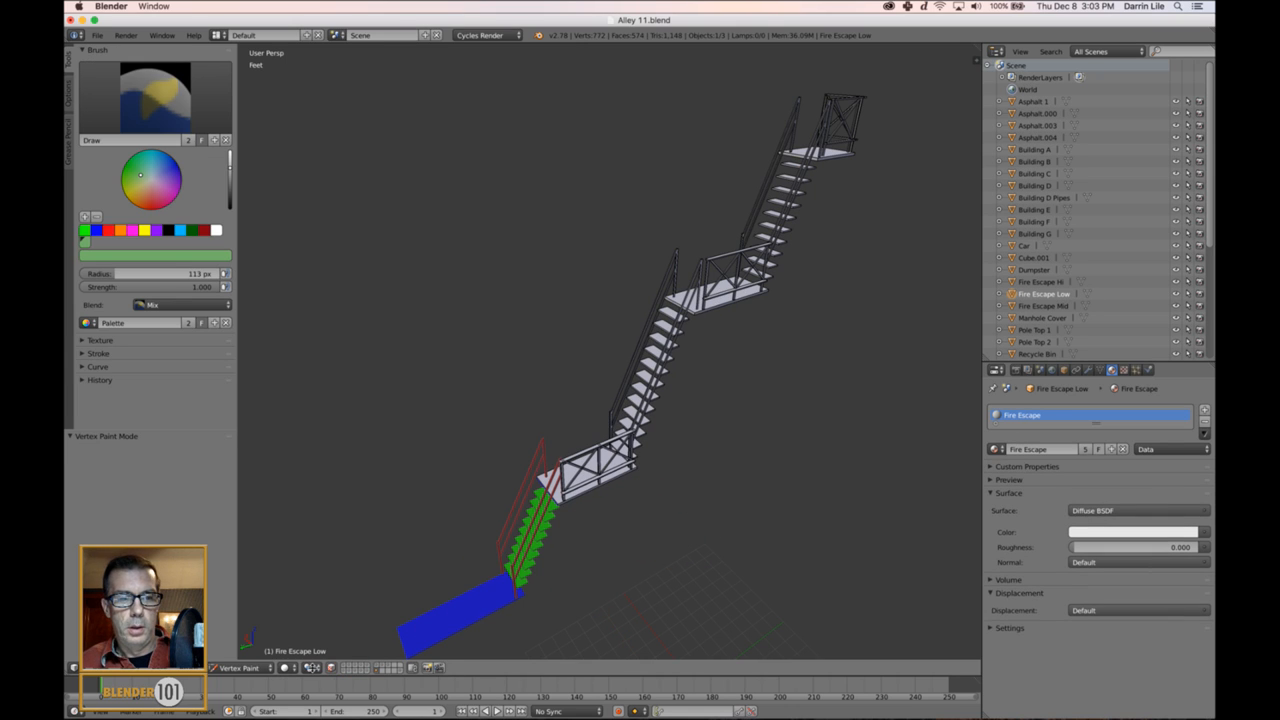
- Return Fire Escape Low to Object Mode and save over Alley 11.blend
click(242, 667)
click(243, 651)
key(ctrl+s)
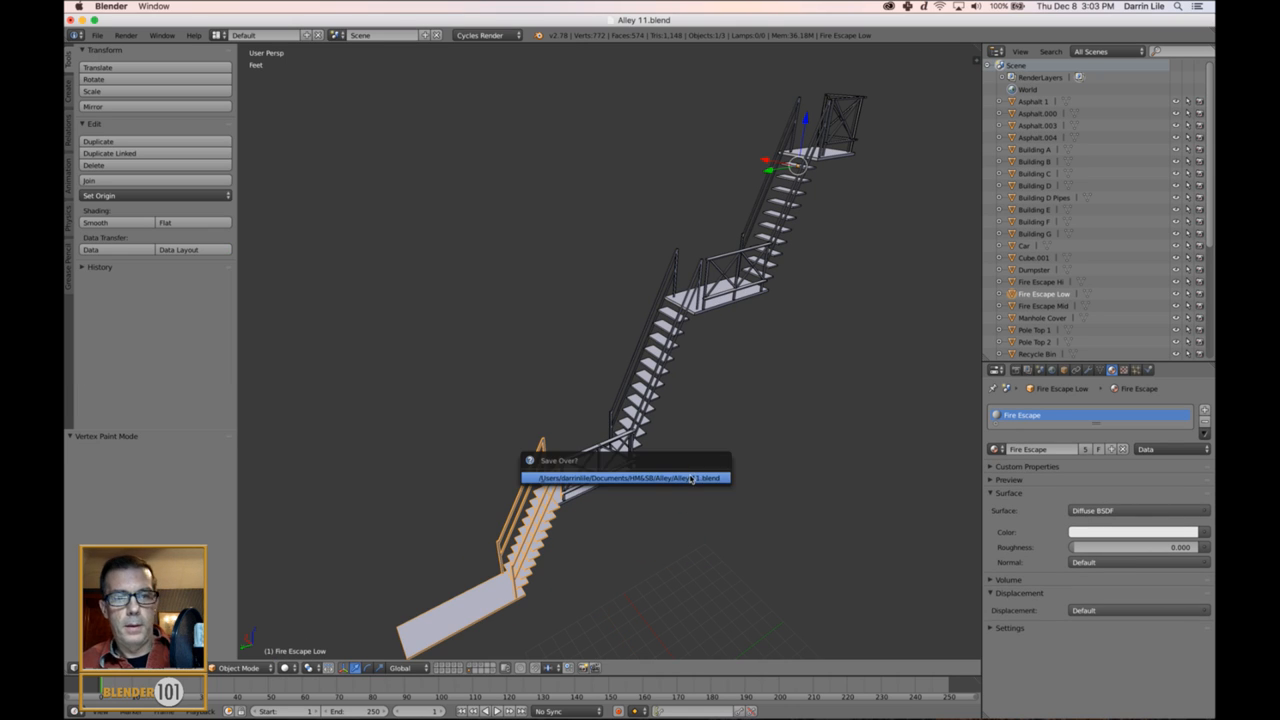
click(690, 478)
- Select all three fire escape sections together and save over Alley 11.blend again
shift+middle_drag(760, 463, 731, 449)
scroll(734, 449, down, 2)
key(a)
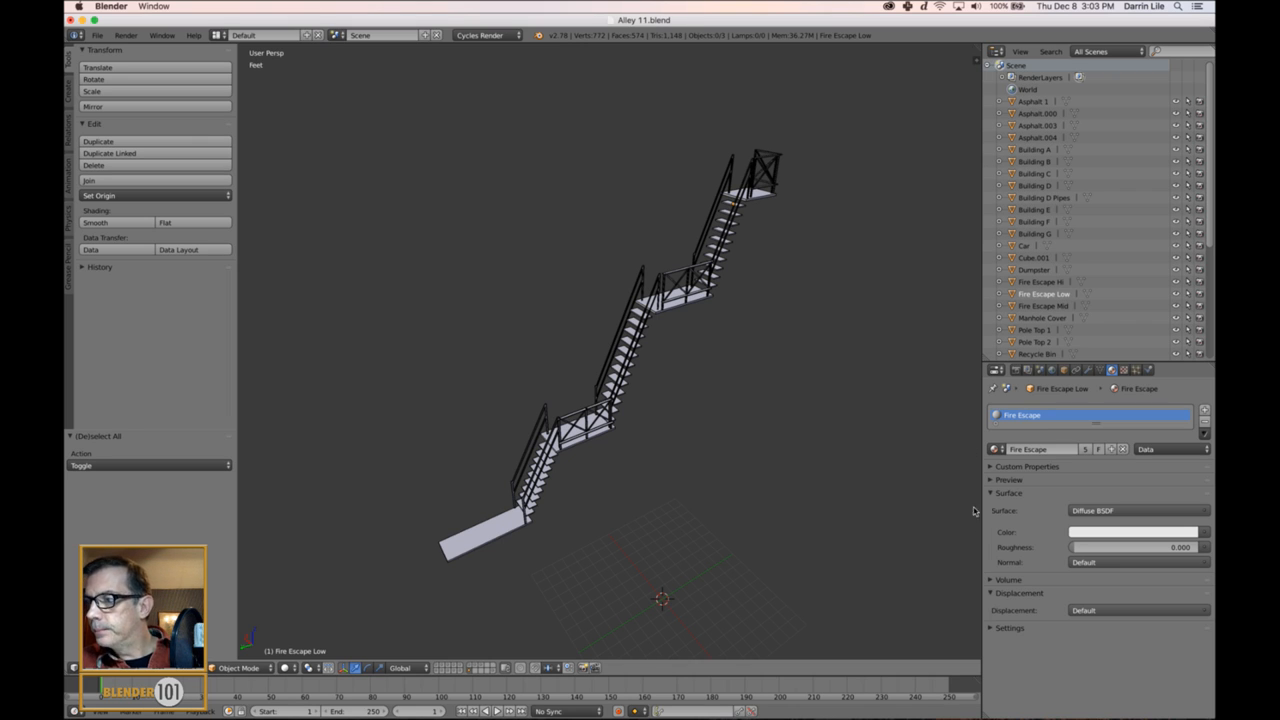
key(a)
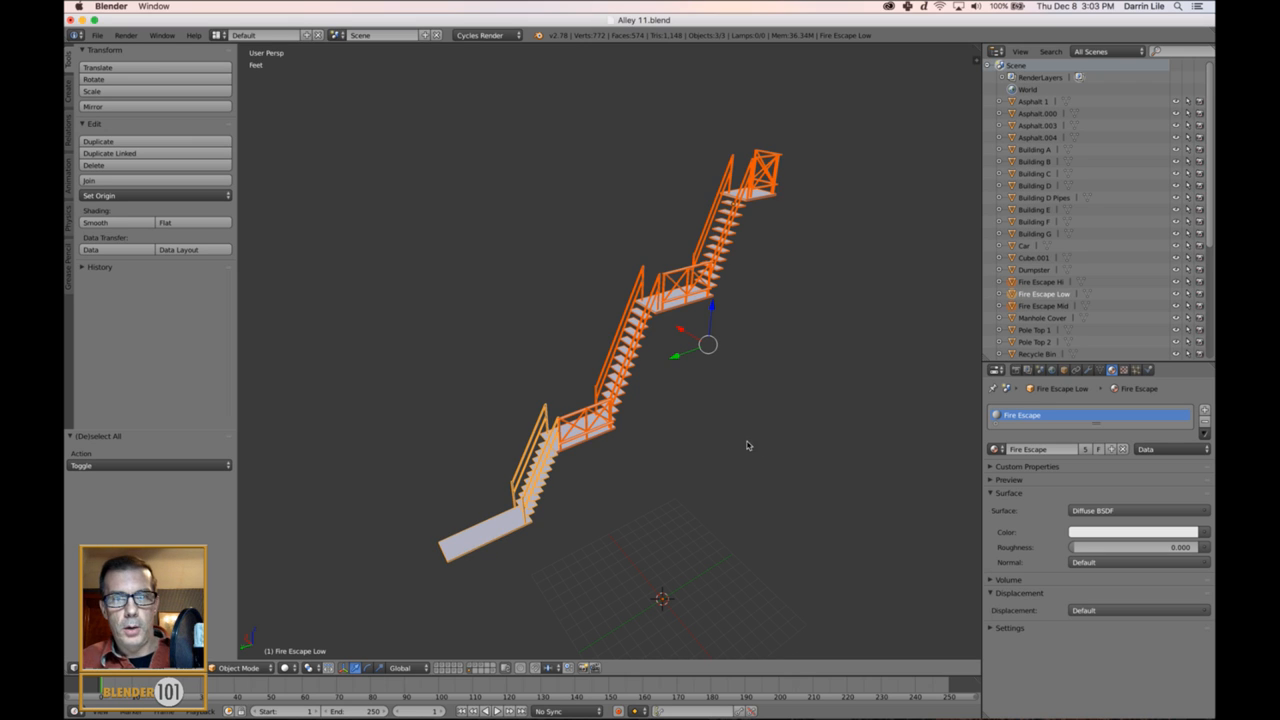
key(ctrl+s)
click(756, 444)
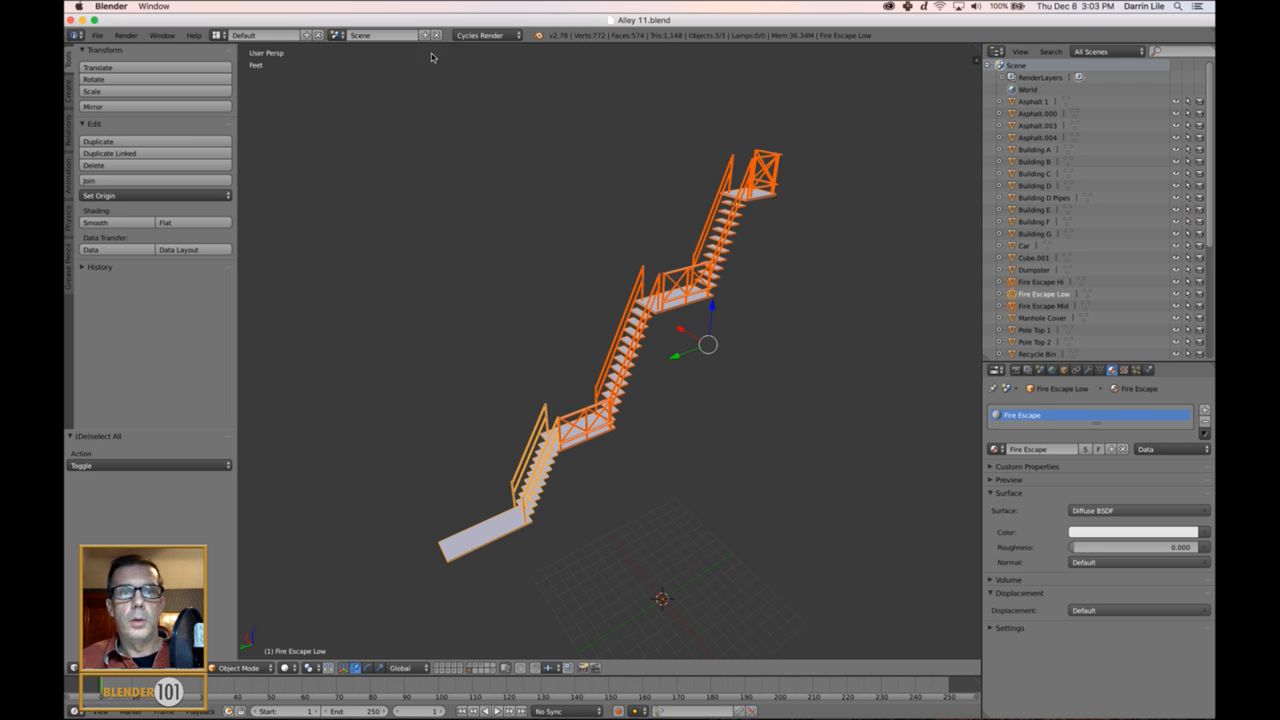
- Export the scene as an FBX file named Fire Escape Pieces.fbx in the Exports folder
click(97, 35)
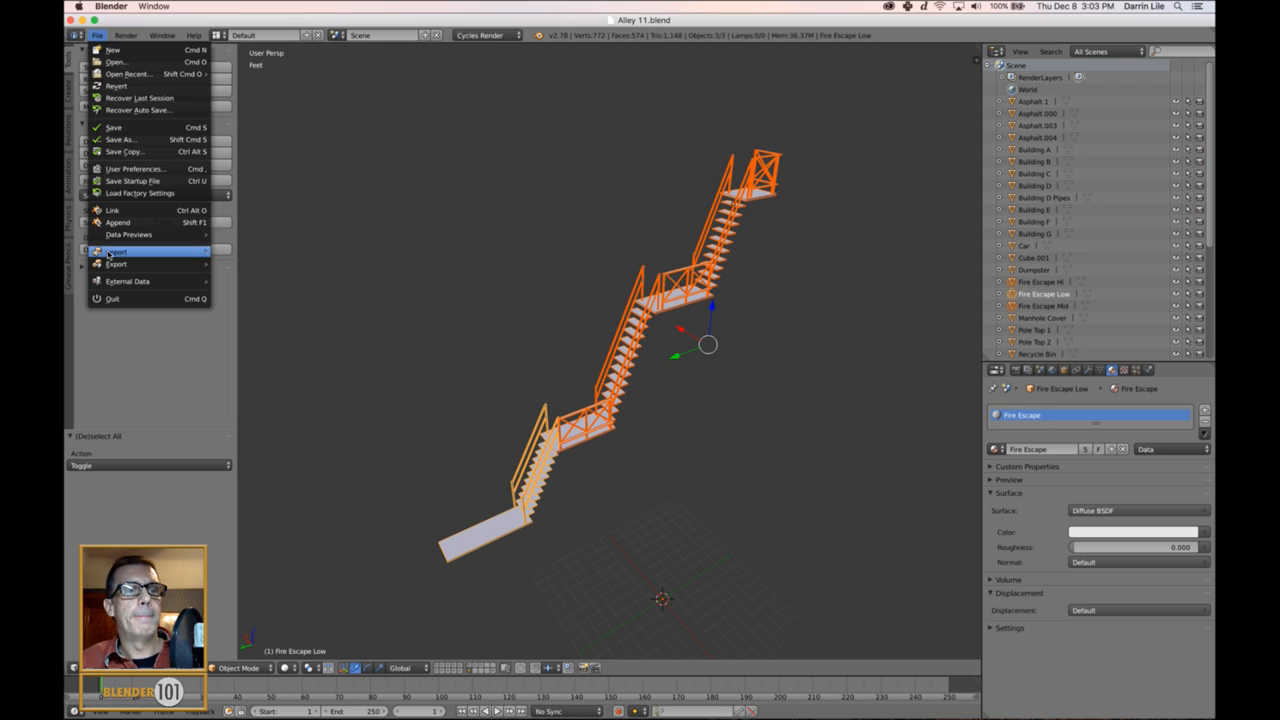
mouse_move(150, 264)
click(251, 300)
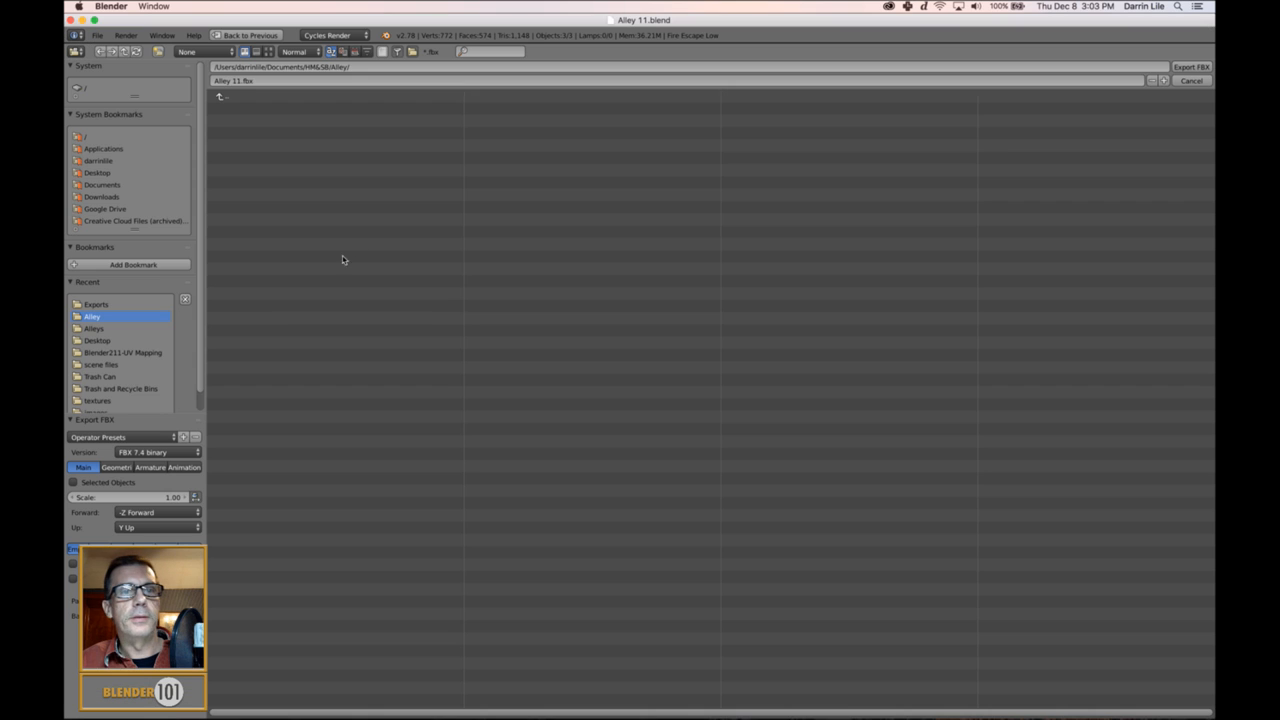
click(97, 304)
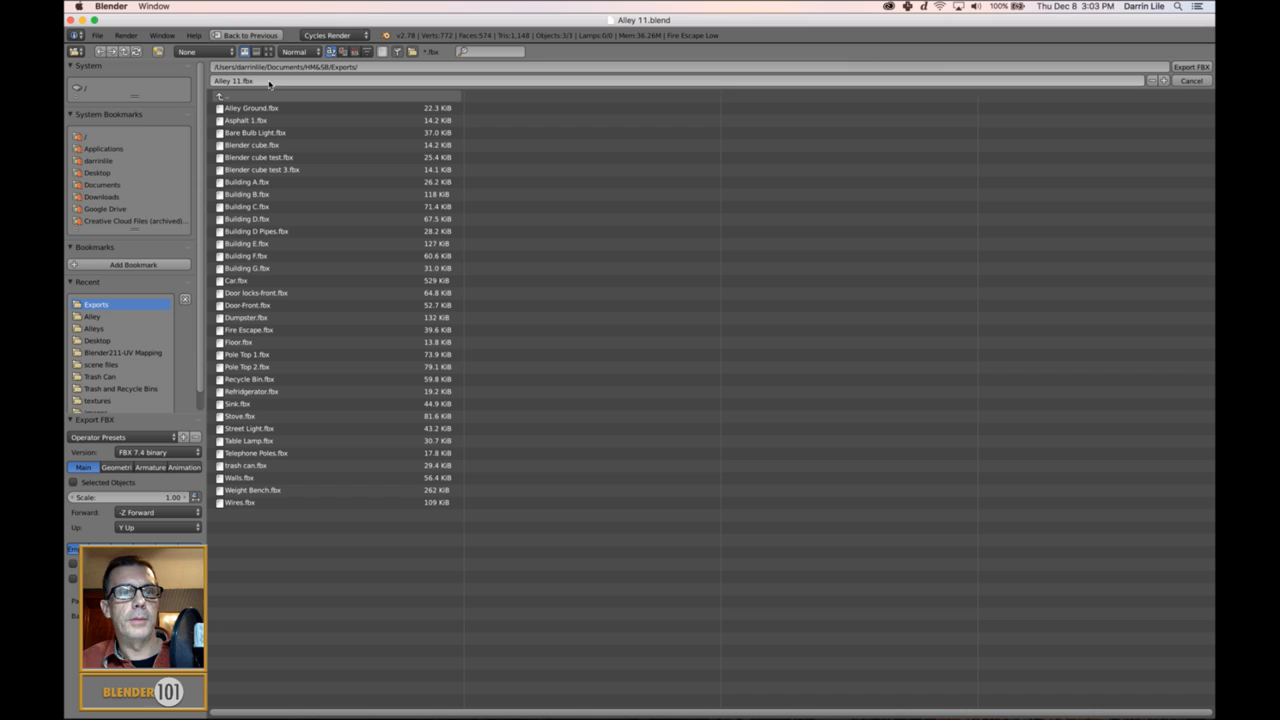
click(248, 330)
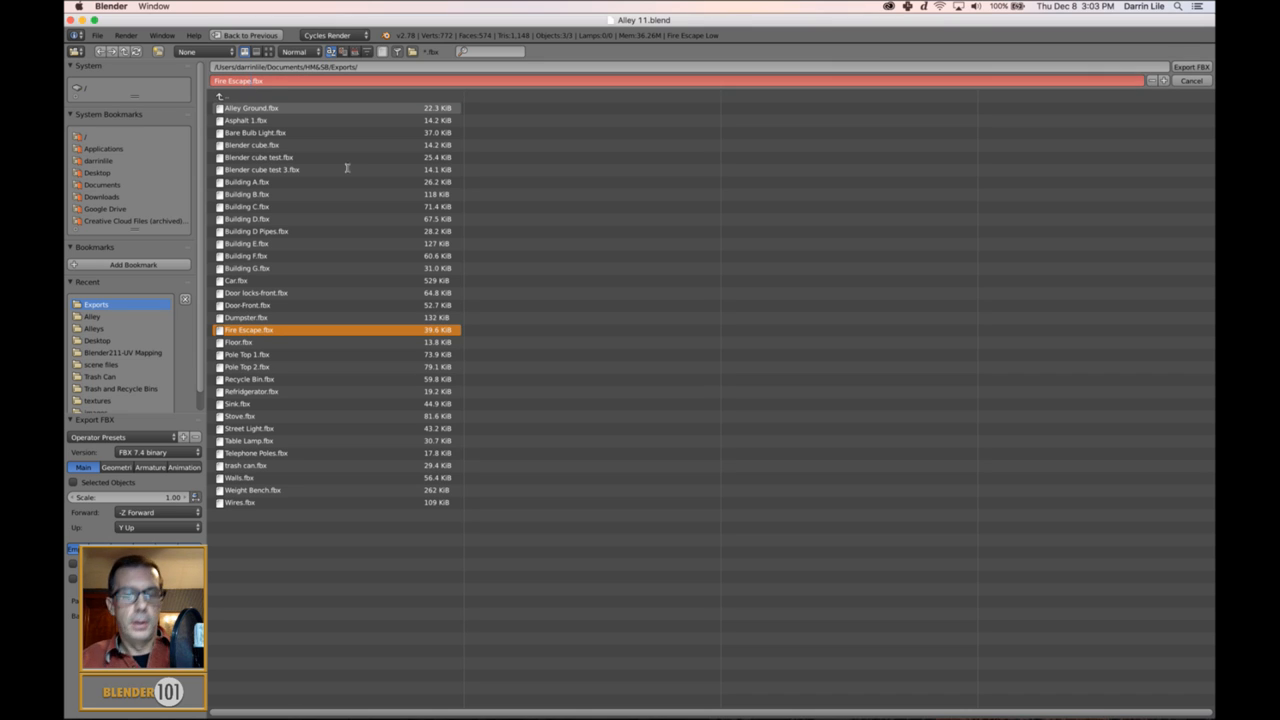
text(Pieces)
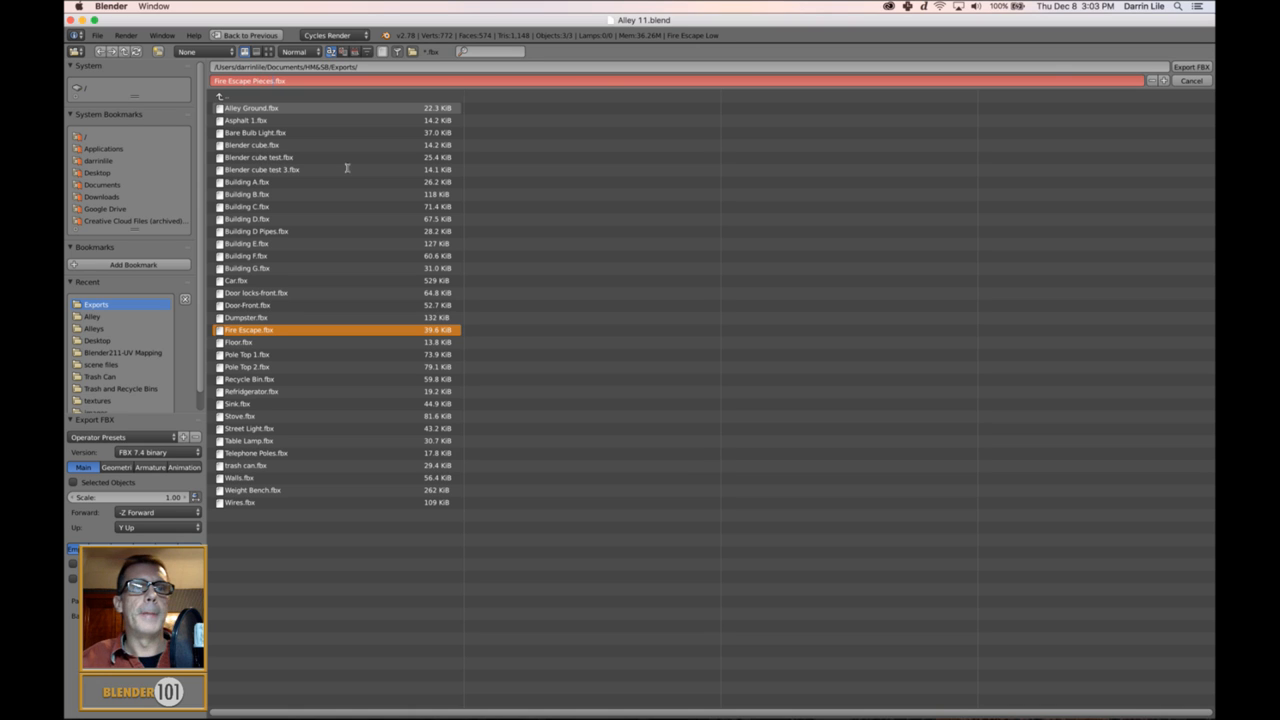
key(Return)
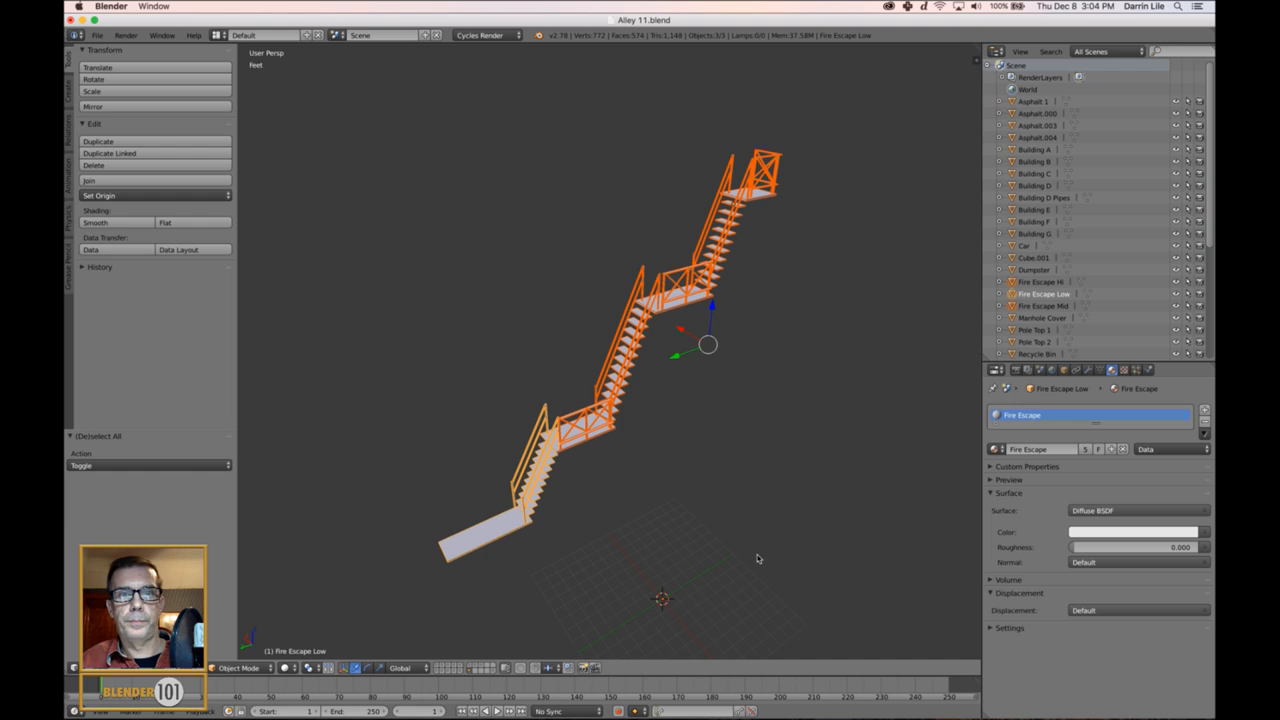
key(a)
scroll(722, 482, up, 2)
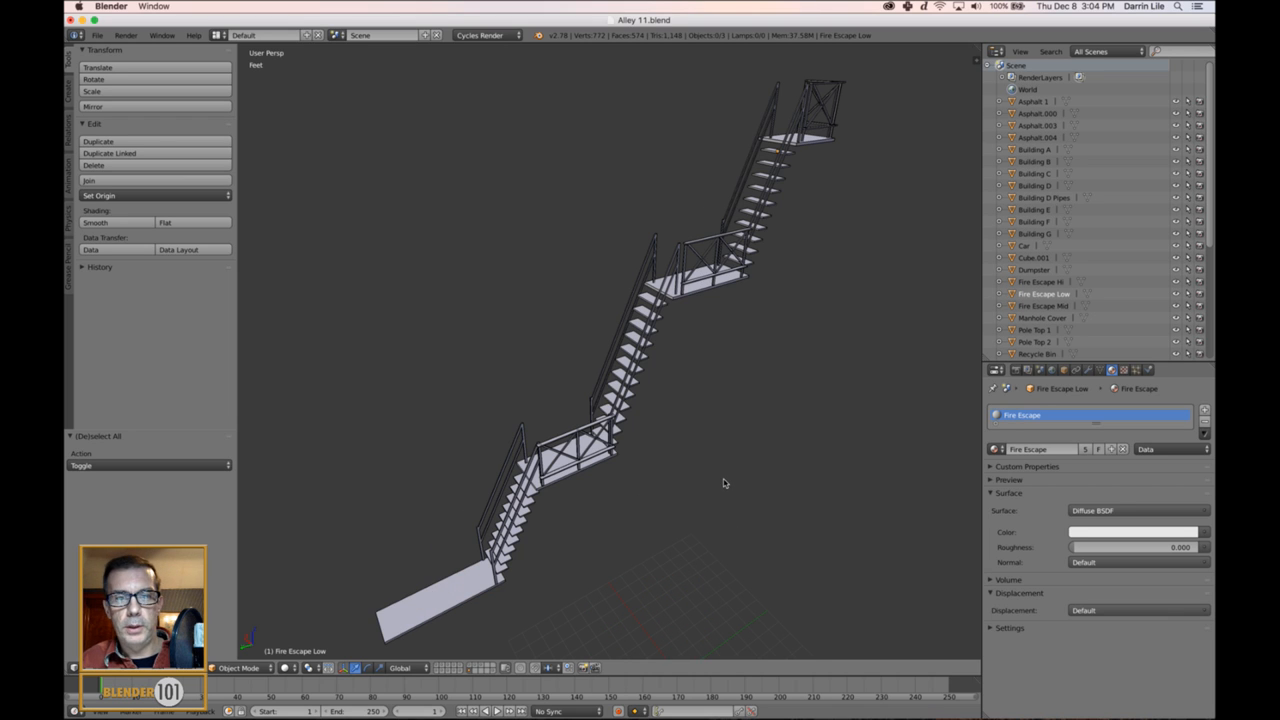
mouse_move(714, 477)
shift+middle_down()
mouse_move(727, 453)
mouse_move(720, 463)
shift+middle_up()
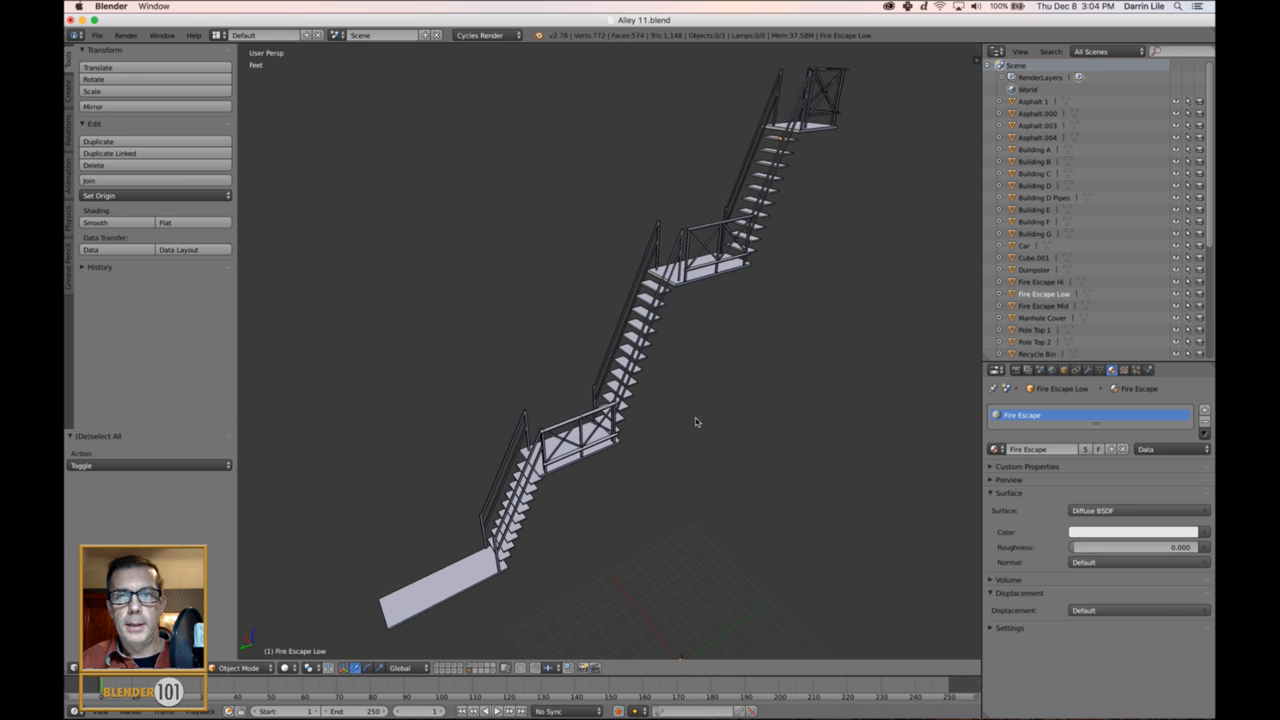
mouse_move(561, 705)
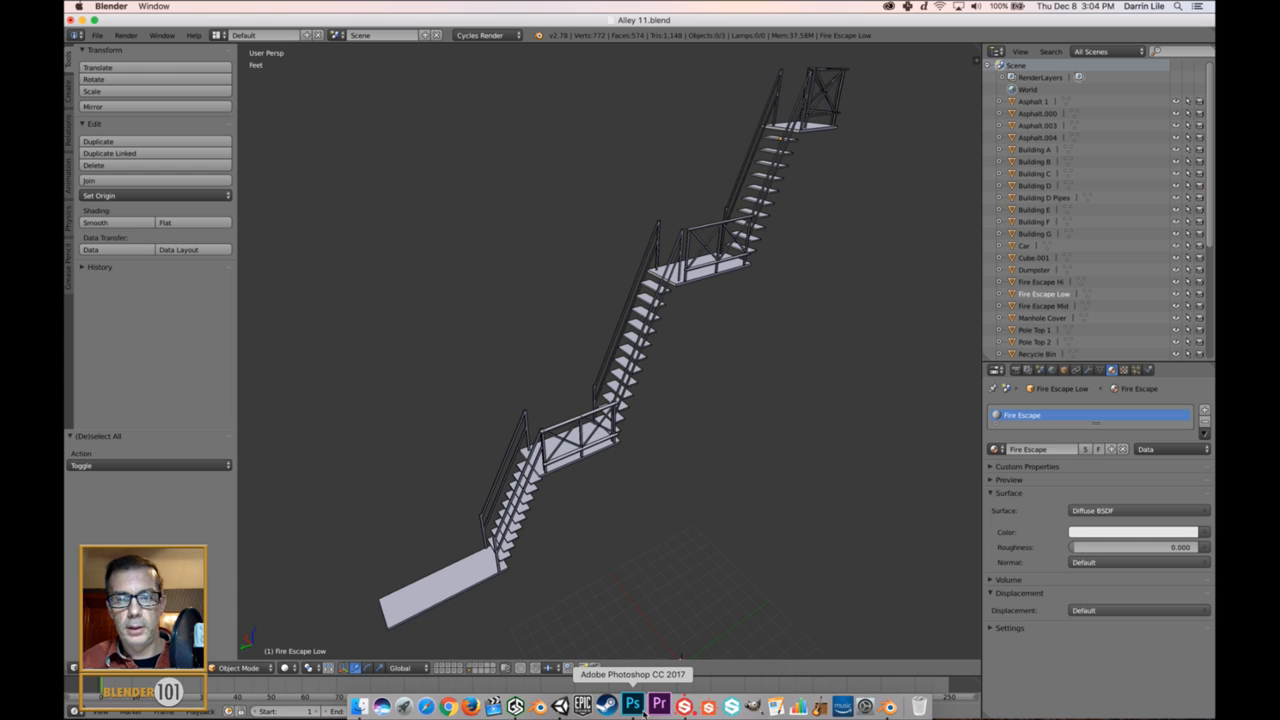
click(675, 706)
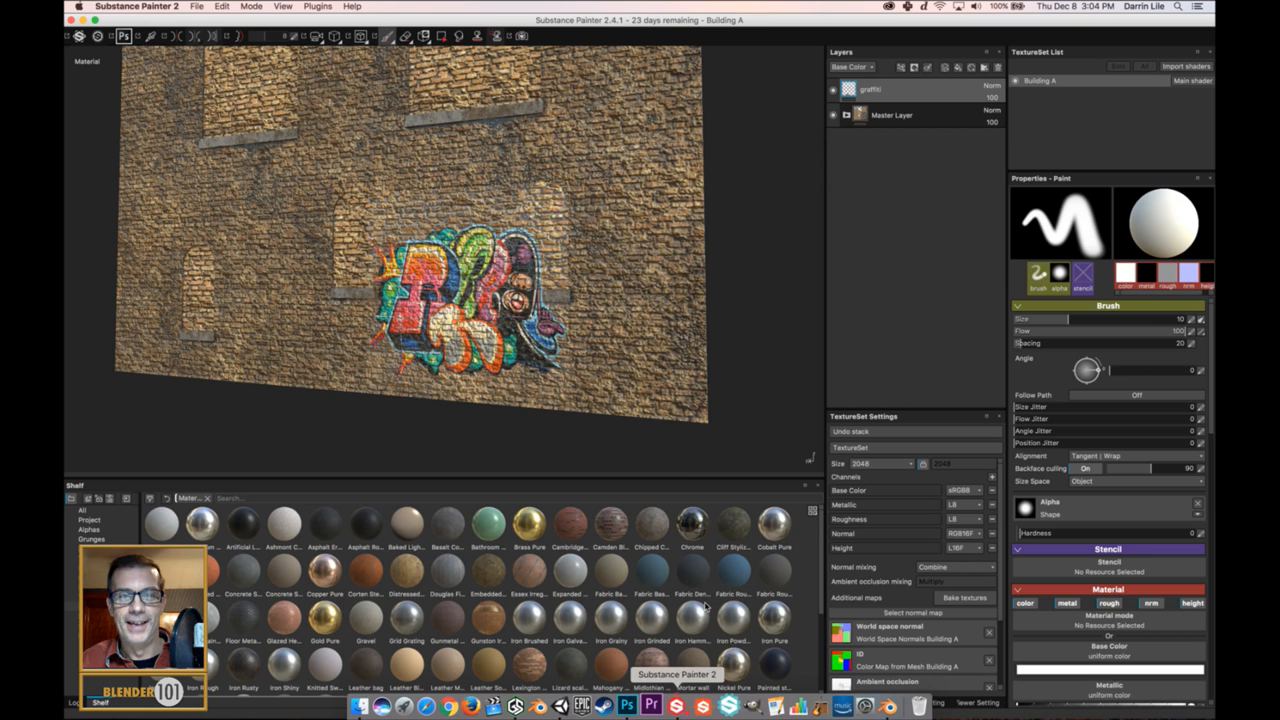
click(197, 6)
click(203, 20)
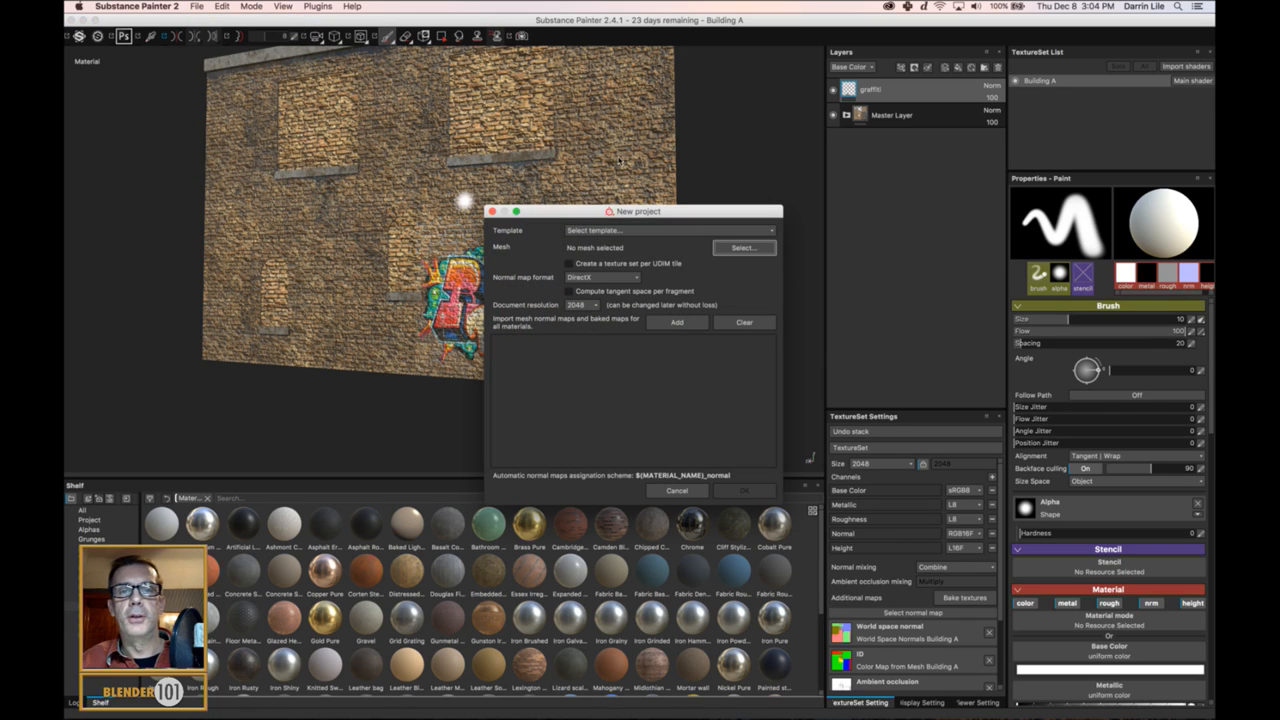
click(742, 248)
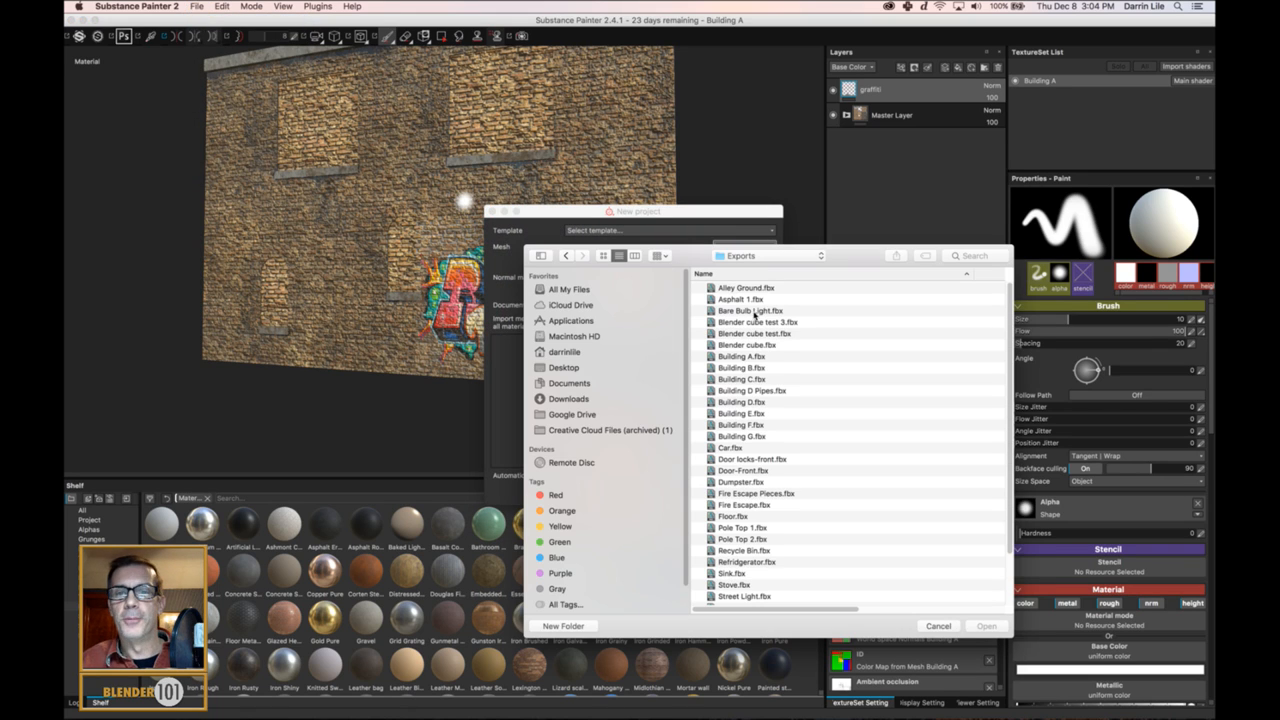
click(754, 496)
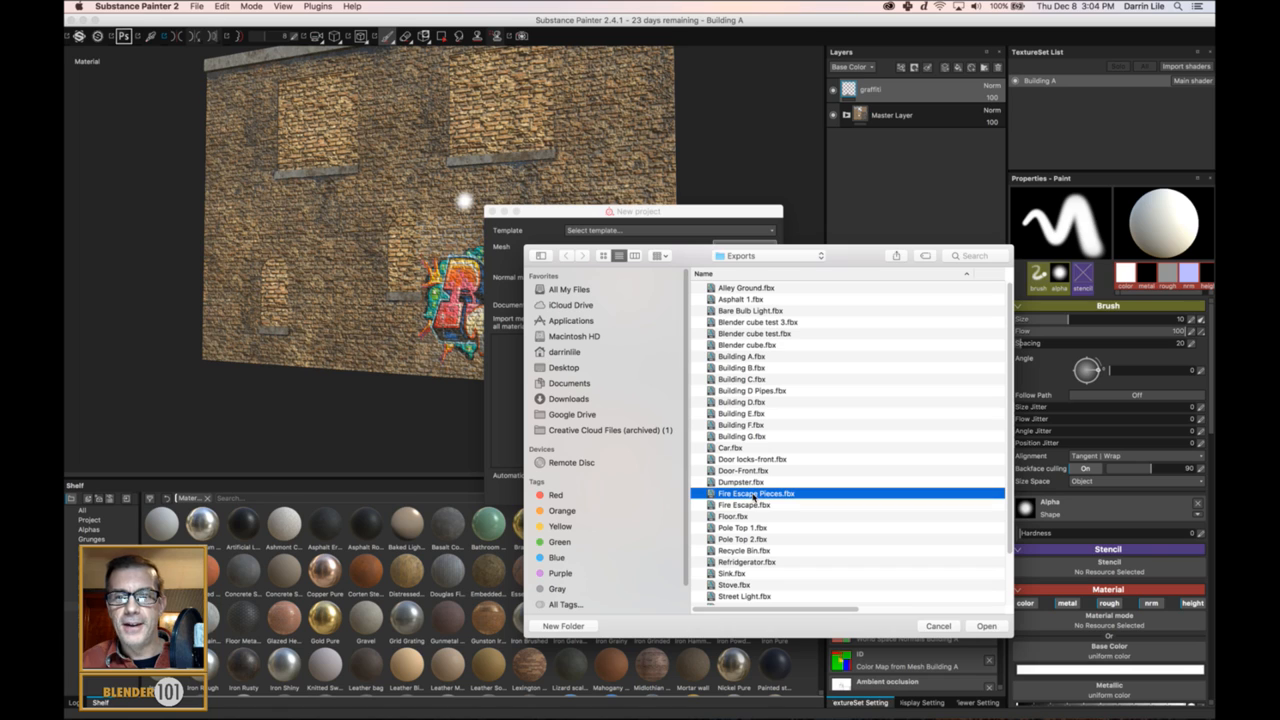
click(987, 626)
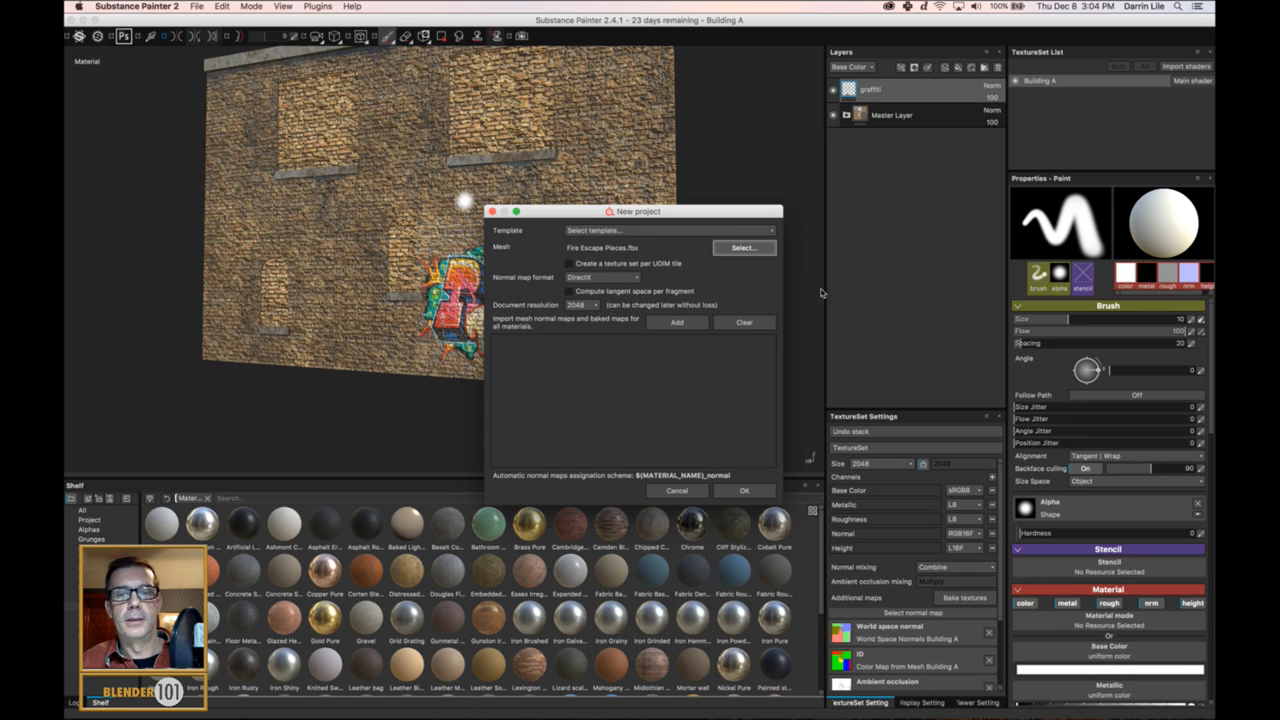
click(676, 491)
key(super+Tab)
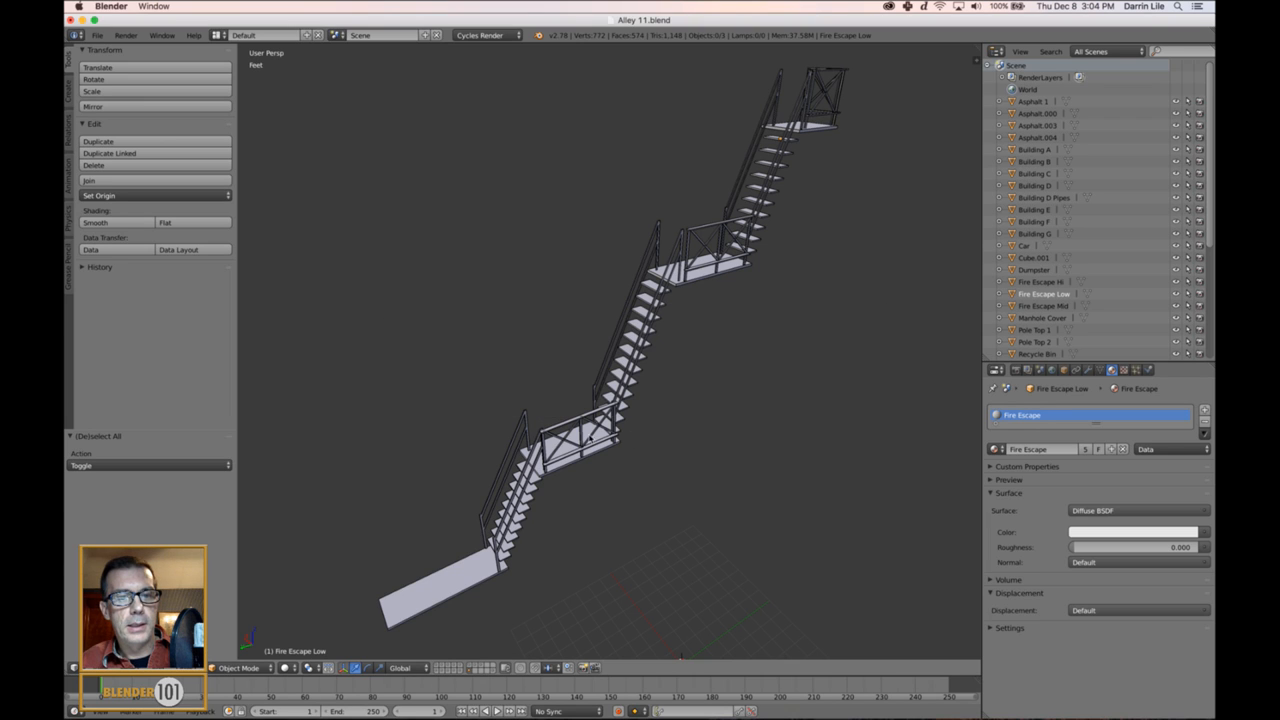
- Select all three fire escape sections and export only the selected objects as FBX, overwriting Fire Escape Pieces.fbx
key(a)
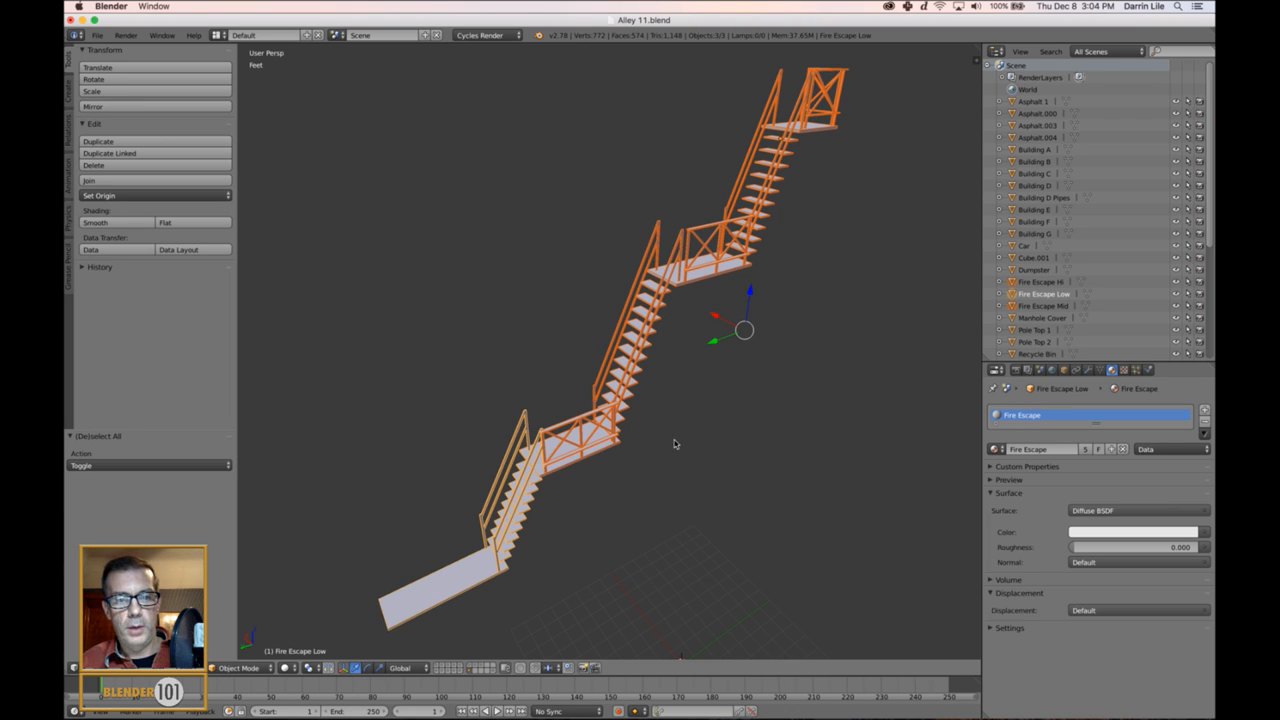
scroll(676, 410, down, 3)
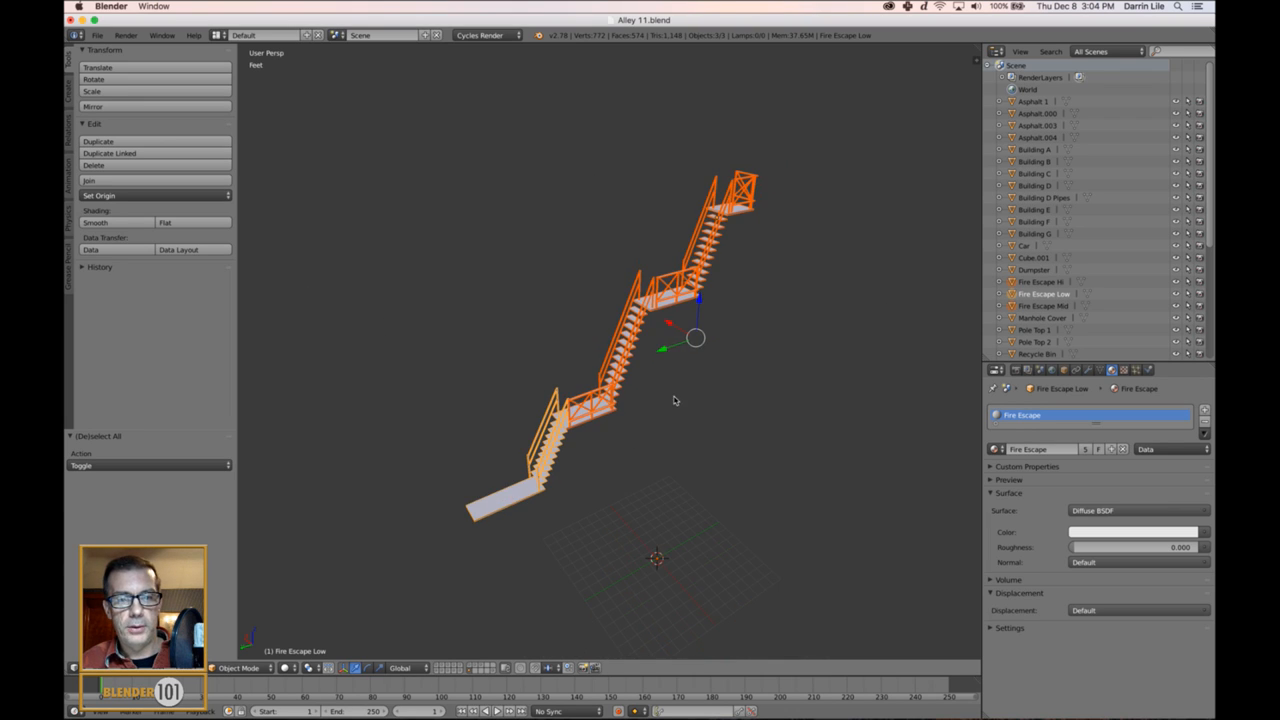
click(96, 35)
mouse_move(150, 264)
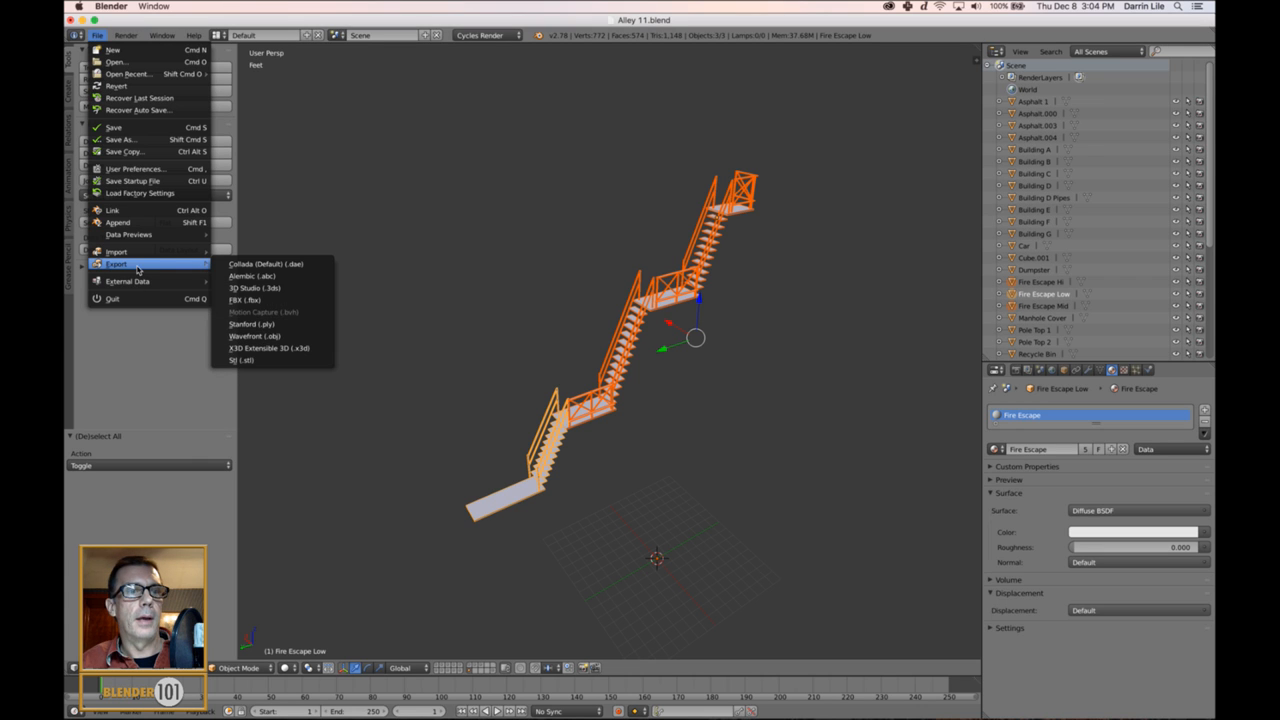
click(240, 300)
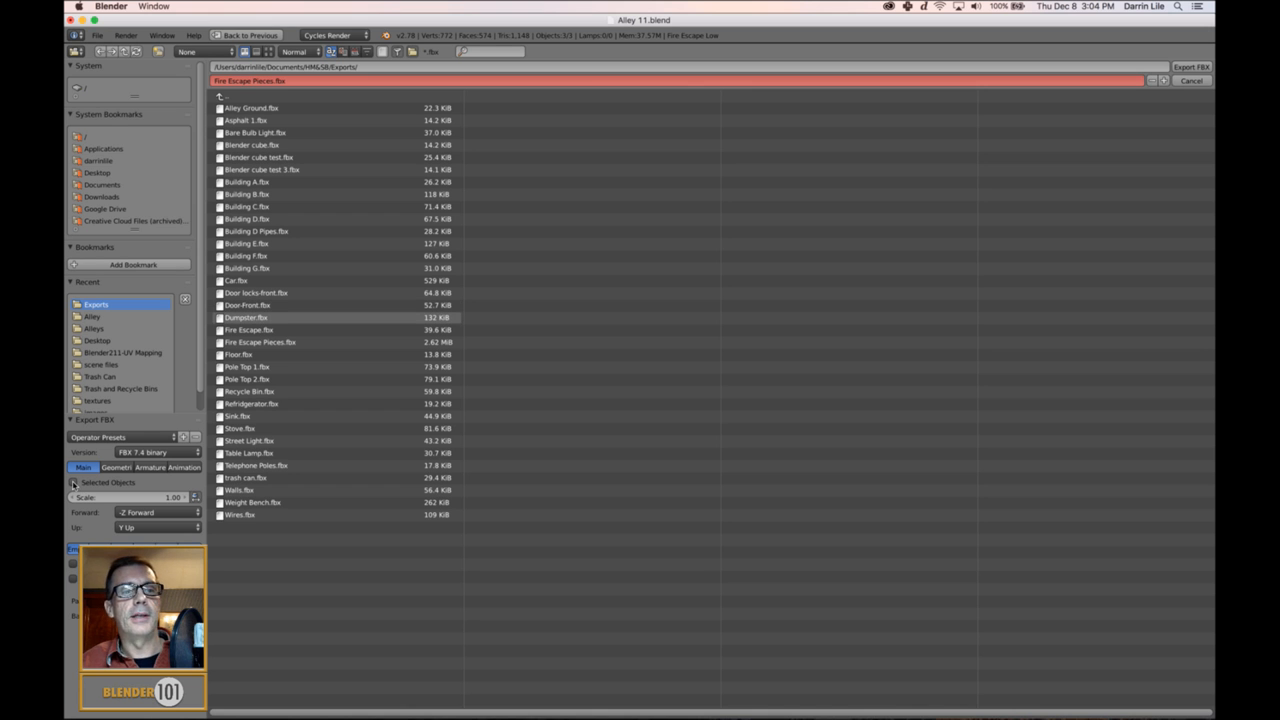
click(73, 483)
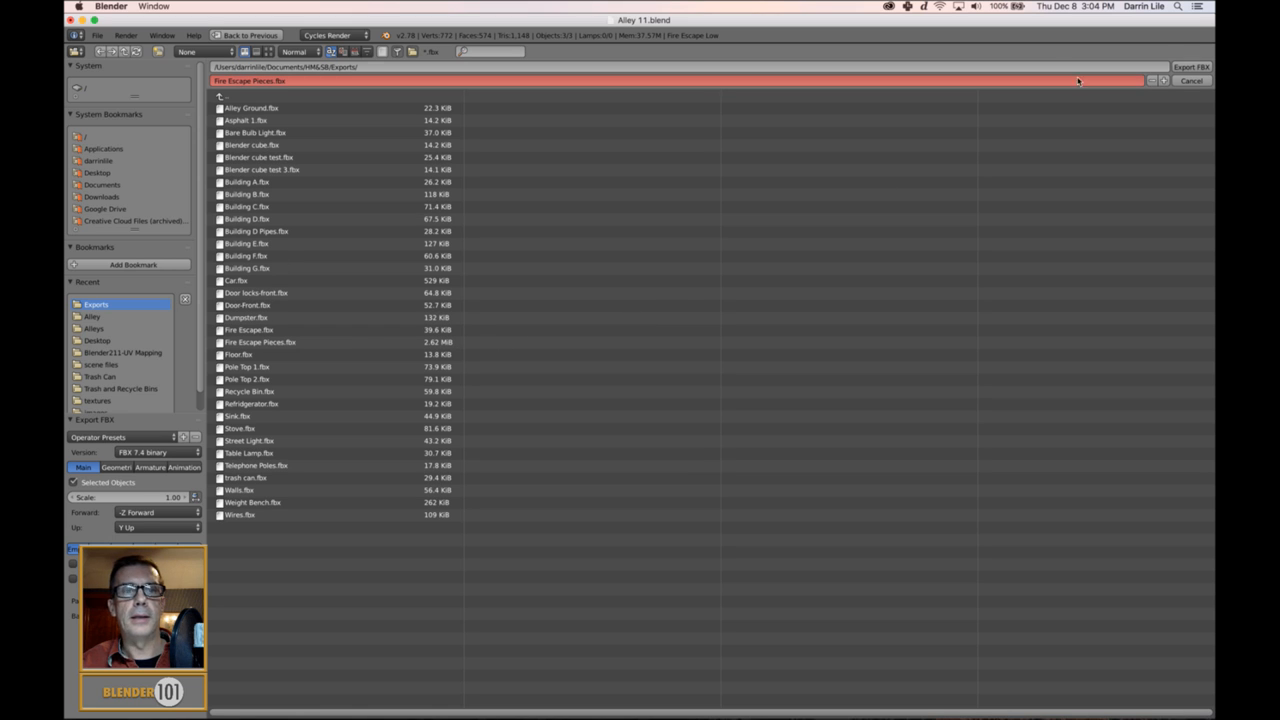
click(1190, 68)
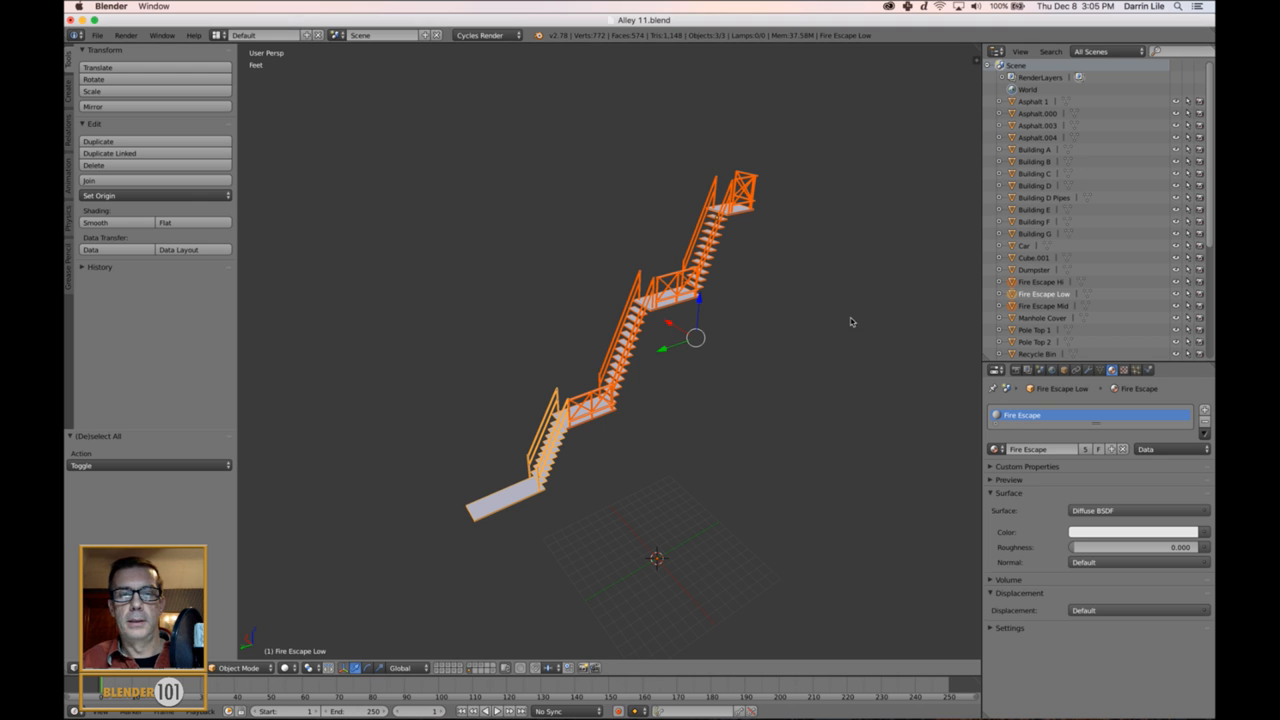
- Switch to Substance Painter and create a new project with Fire Escape Pieces.fbx from the Exports folder as its mesh
mouse_move(456, 704)
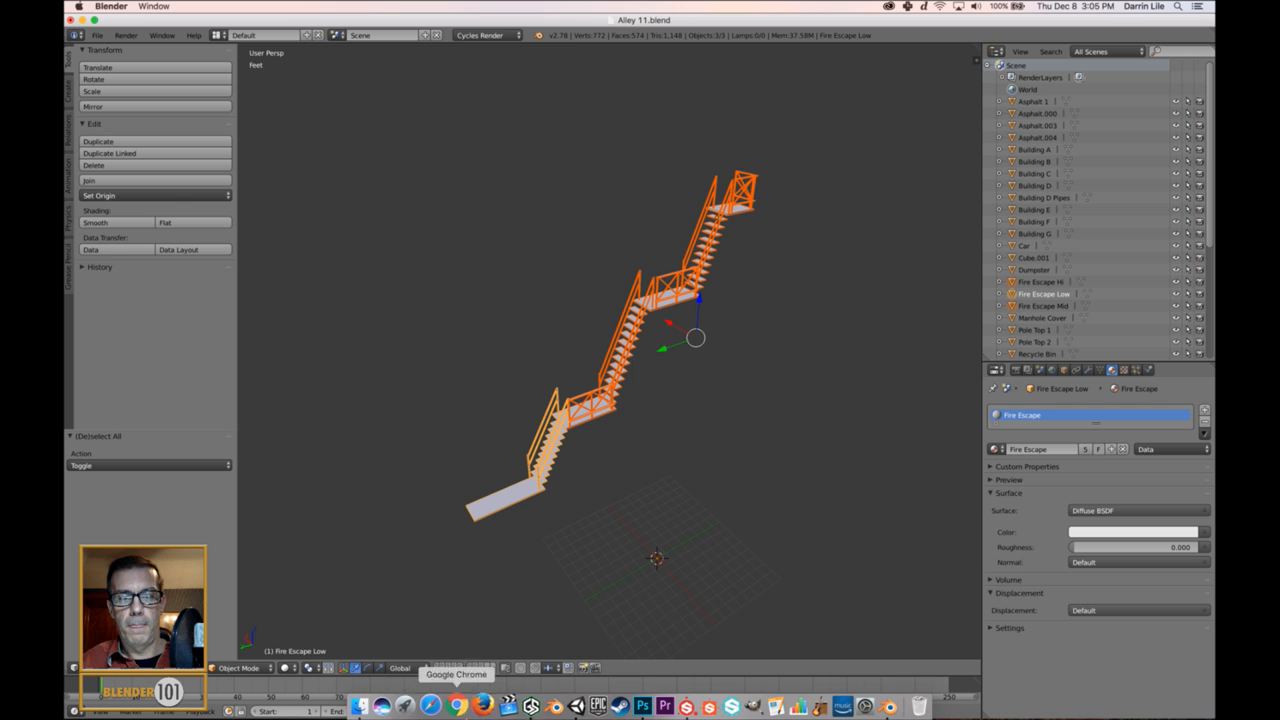
click(679, 706)
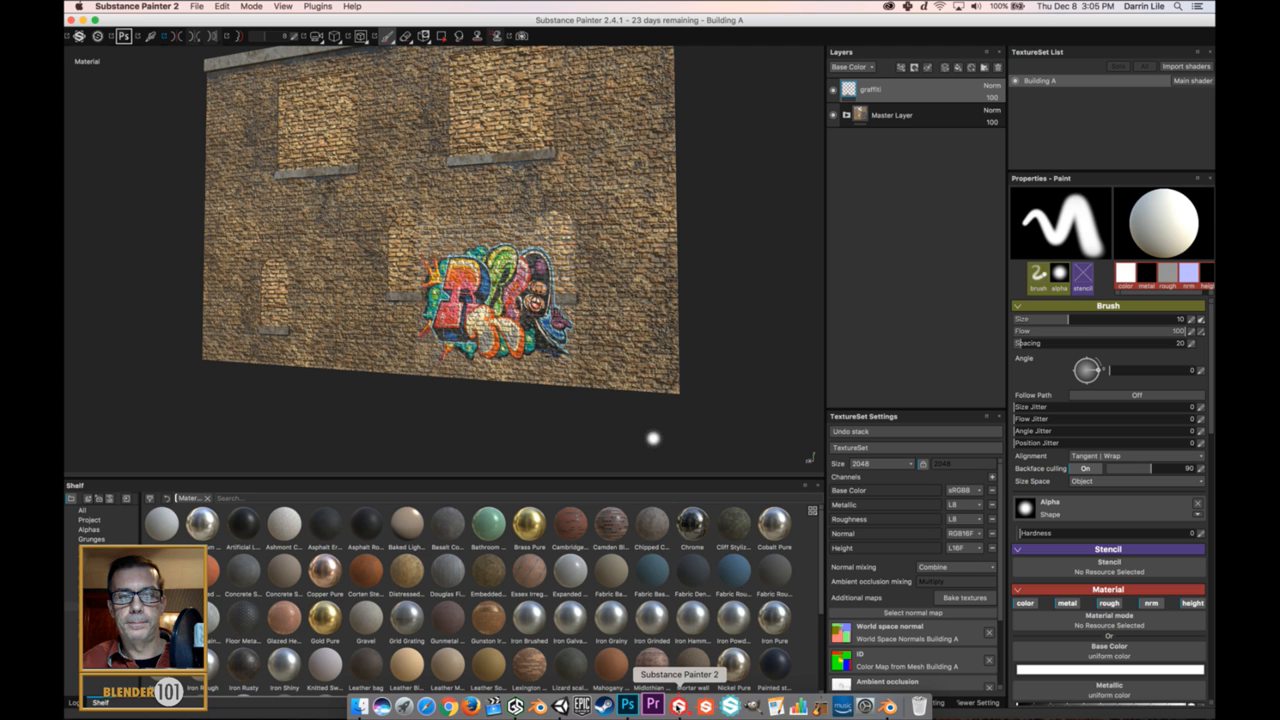
click(197, 7)
click(205, 20)
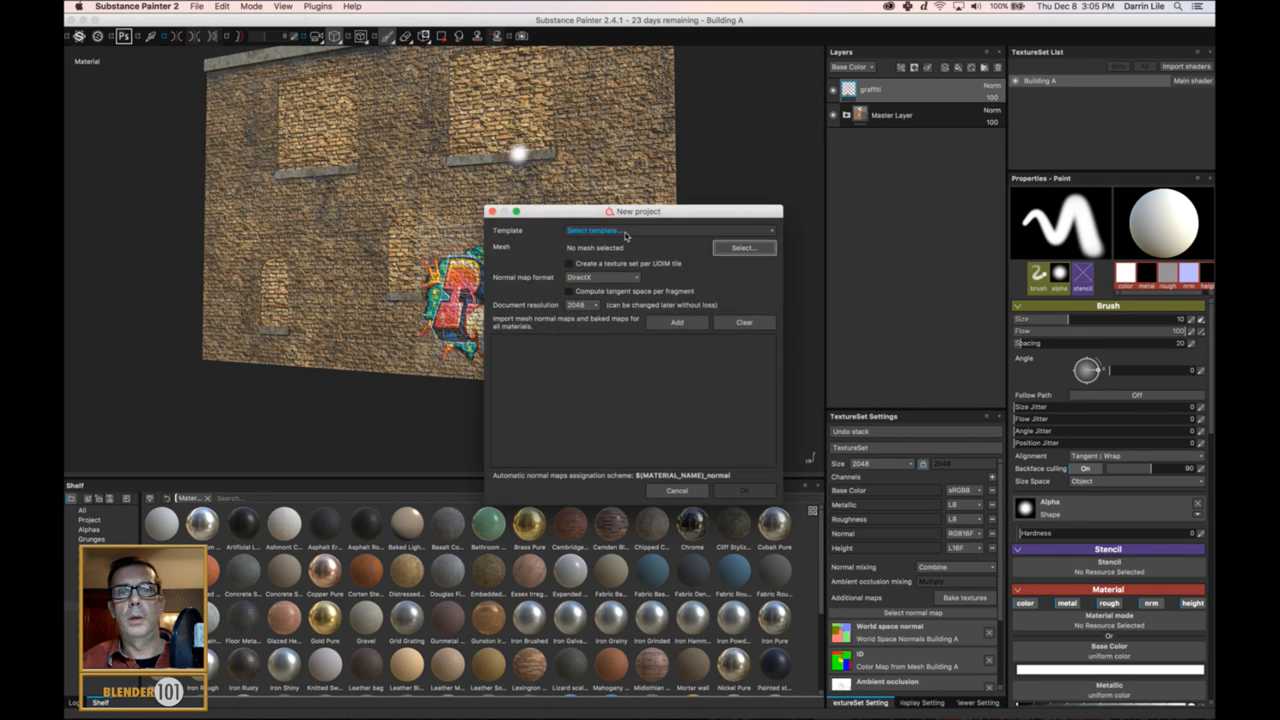
click(743, 247)
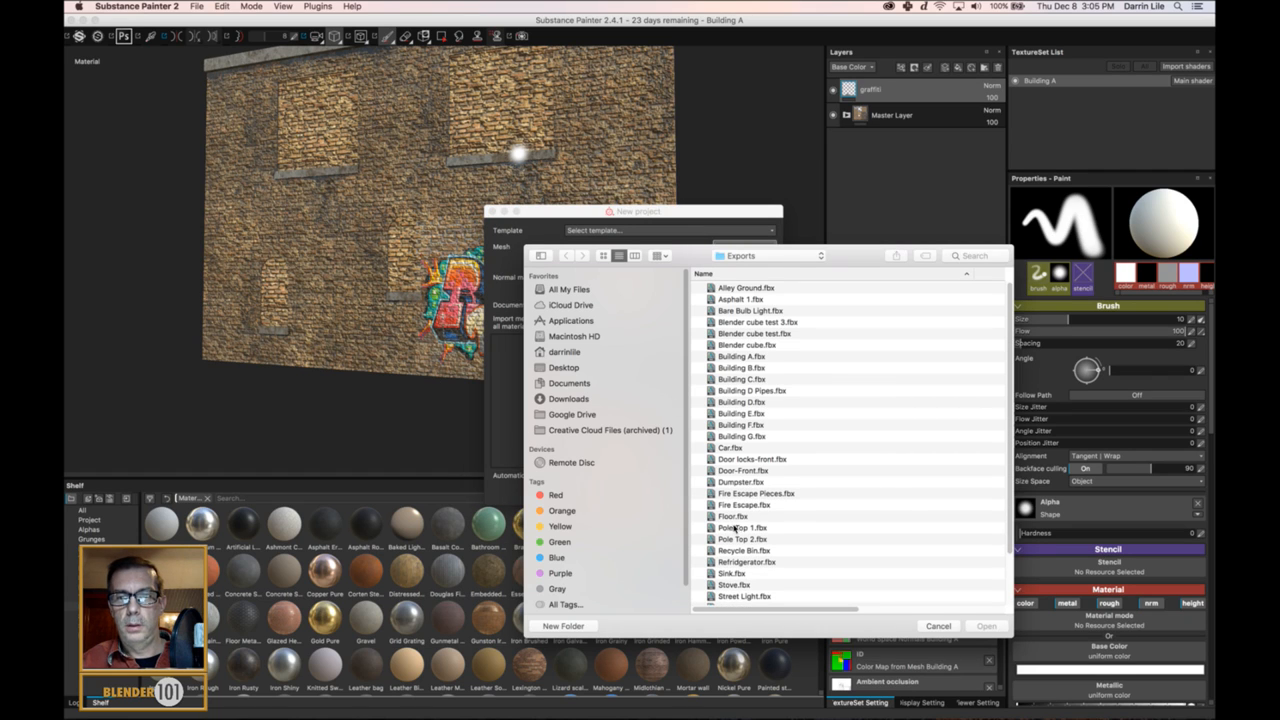
click(758, 494)
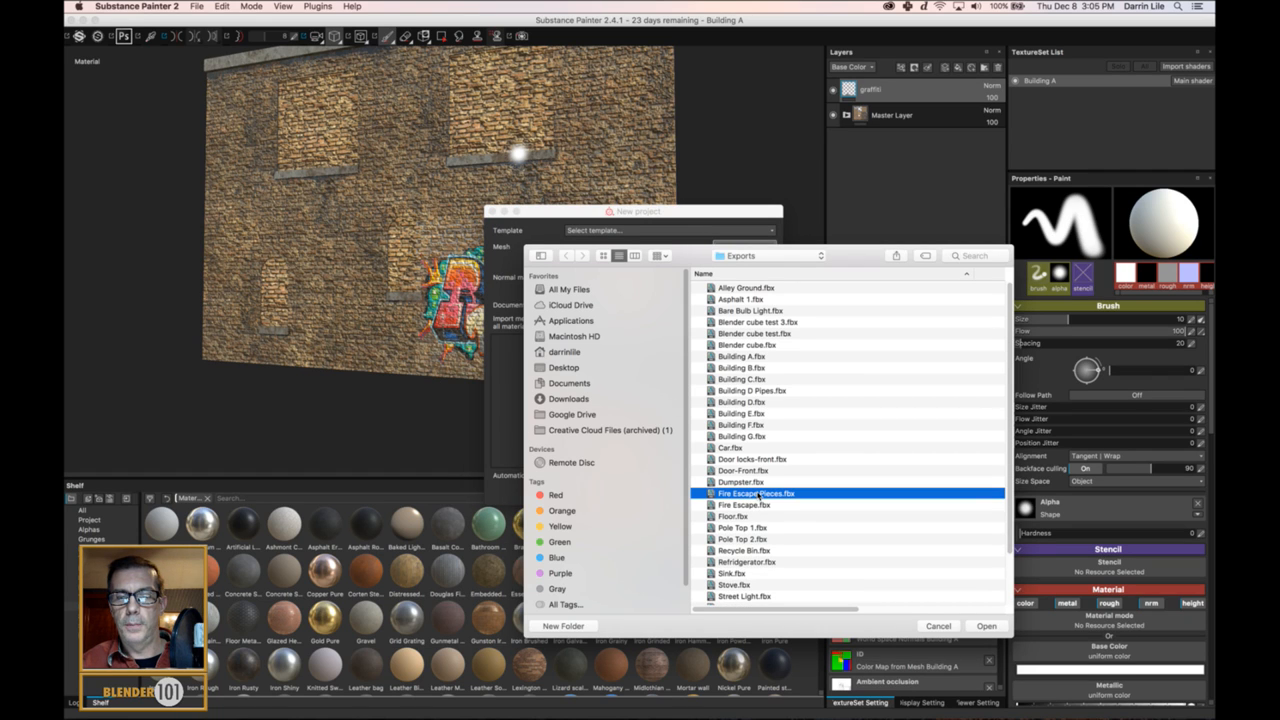
drag(786, 609, 837, 614)
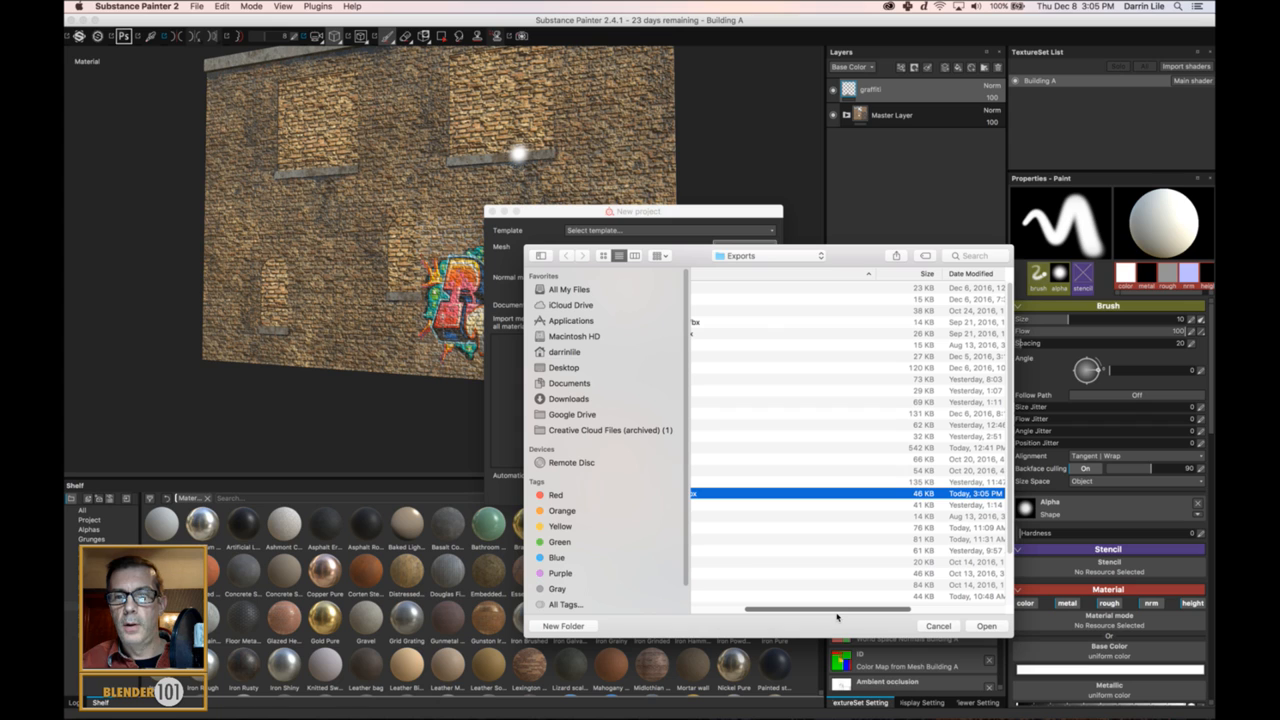
scroll(848, 449, left, 5)
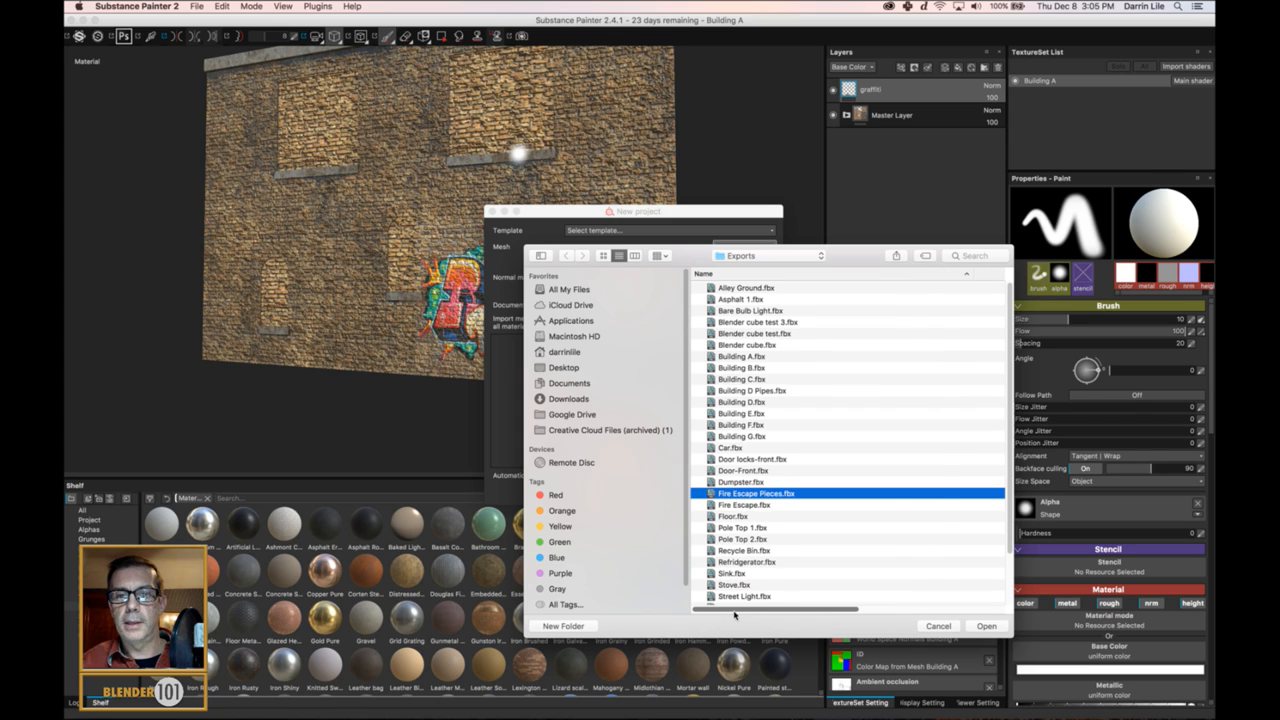
click(983, 627)
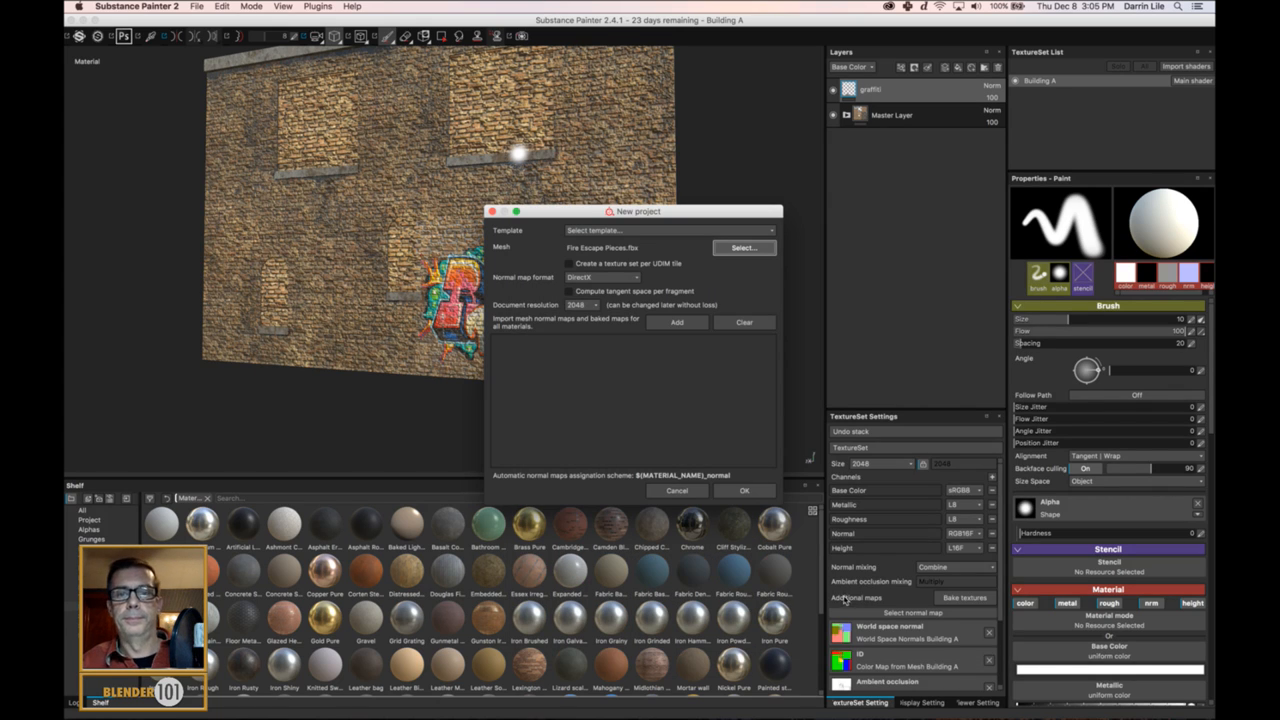
click(742, 491)
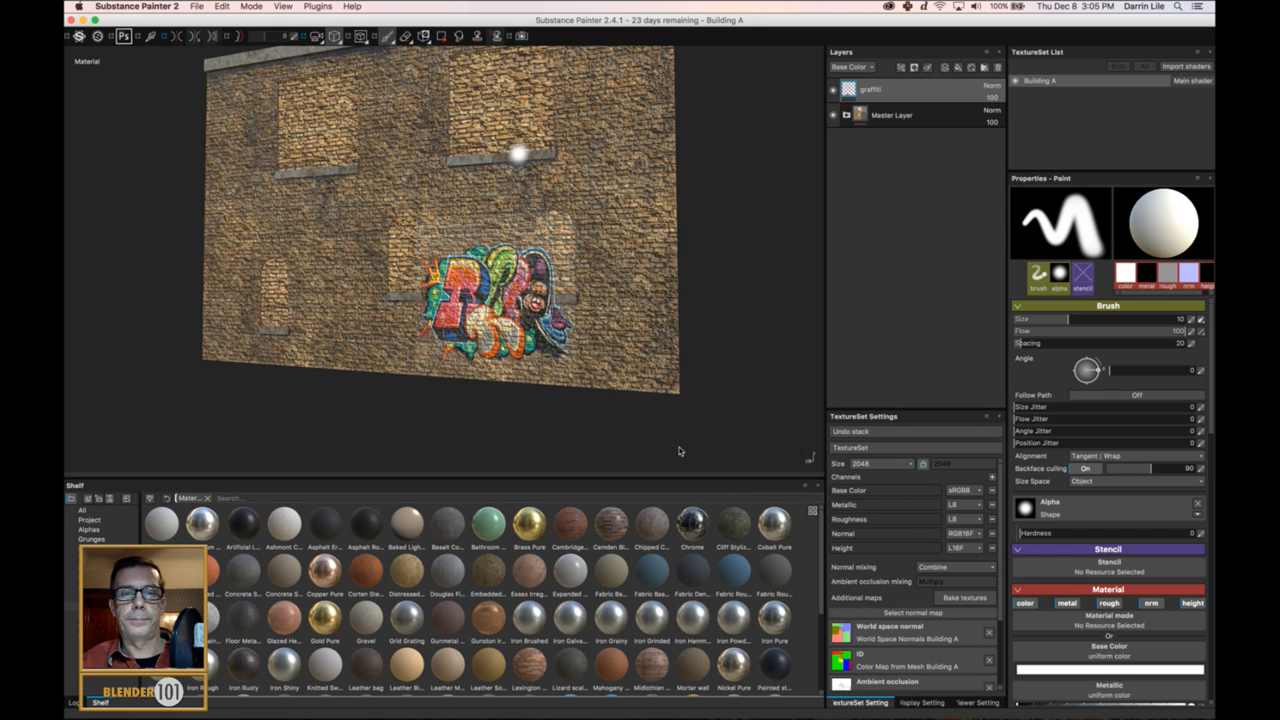
mouse_move(583, 351)
alt+mouse_down()
mouse_move(323, 403)
mouse_move(569, 337)
mouse_move(576, 347)
alt+mouse_up()
alt+right_drag(576, 347, 583, 301)
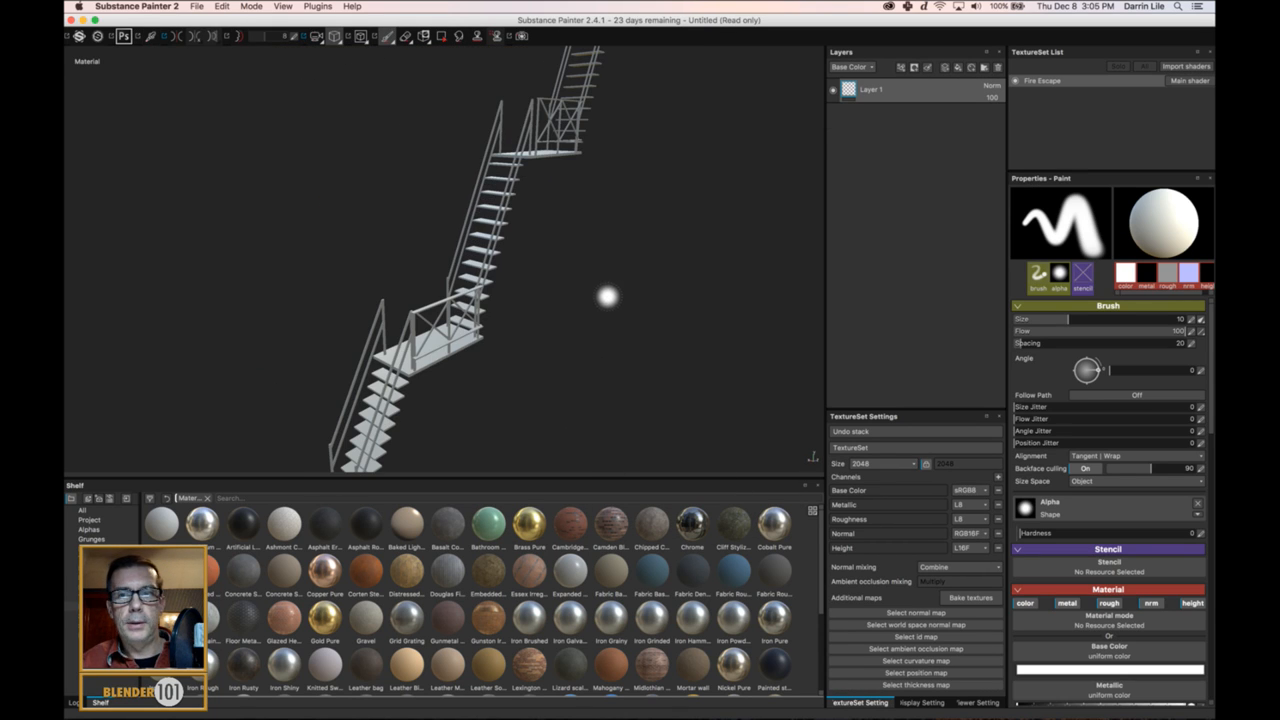
- Bake the Fire Escape texture set's additional maps at 2048x2048, leaving out the Normal map
alt+middle_drag(607, 297, 580, 367)
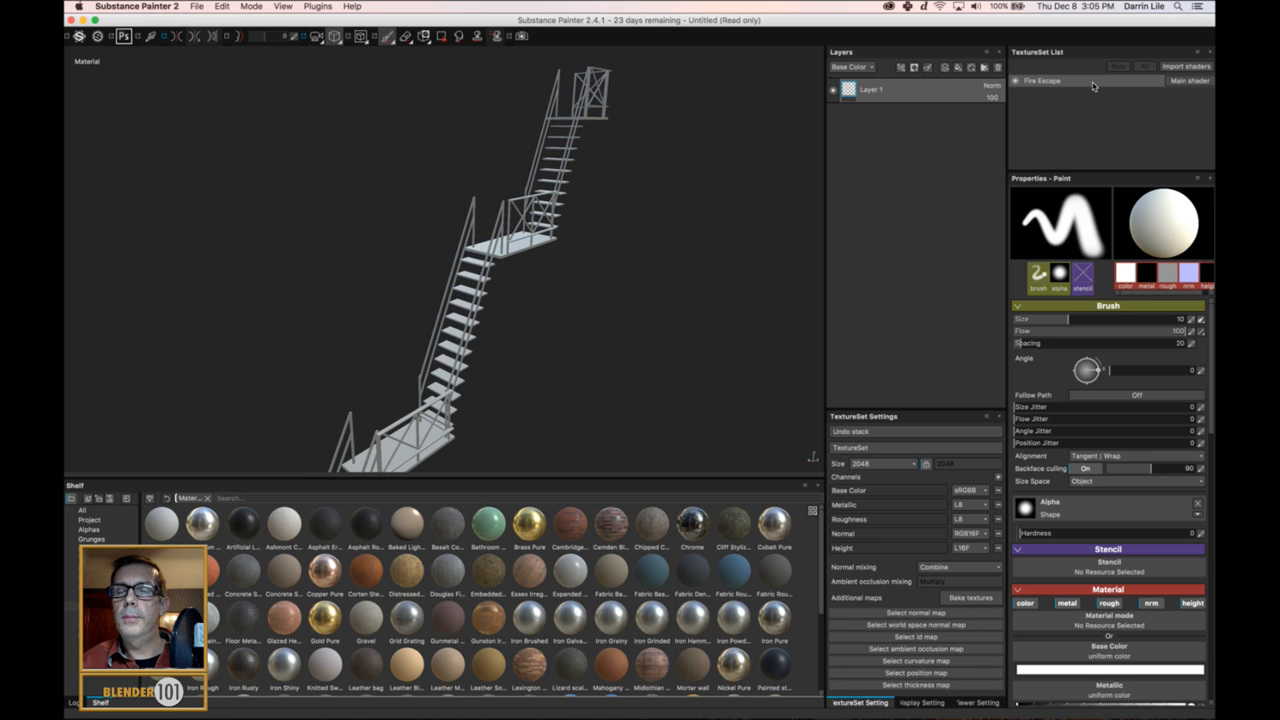
scroll(665, 330, down, 3)
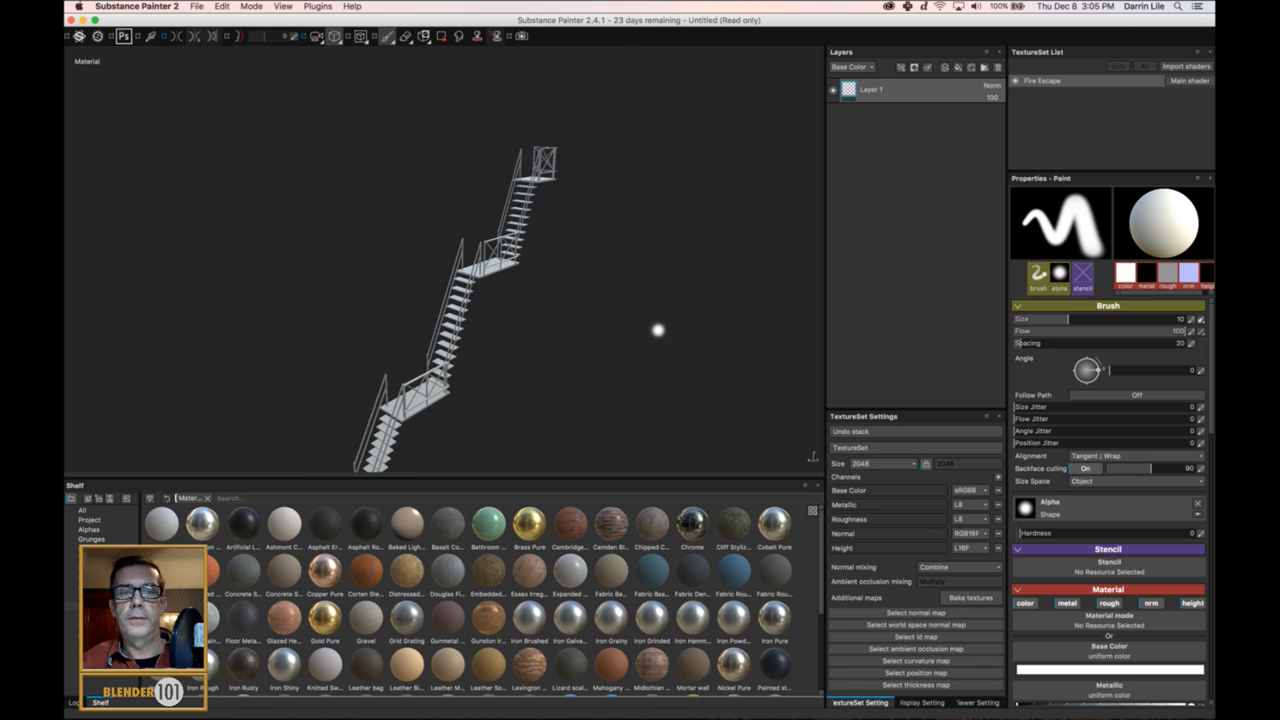
alt+middle_drag(658, 330, 654, 288)
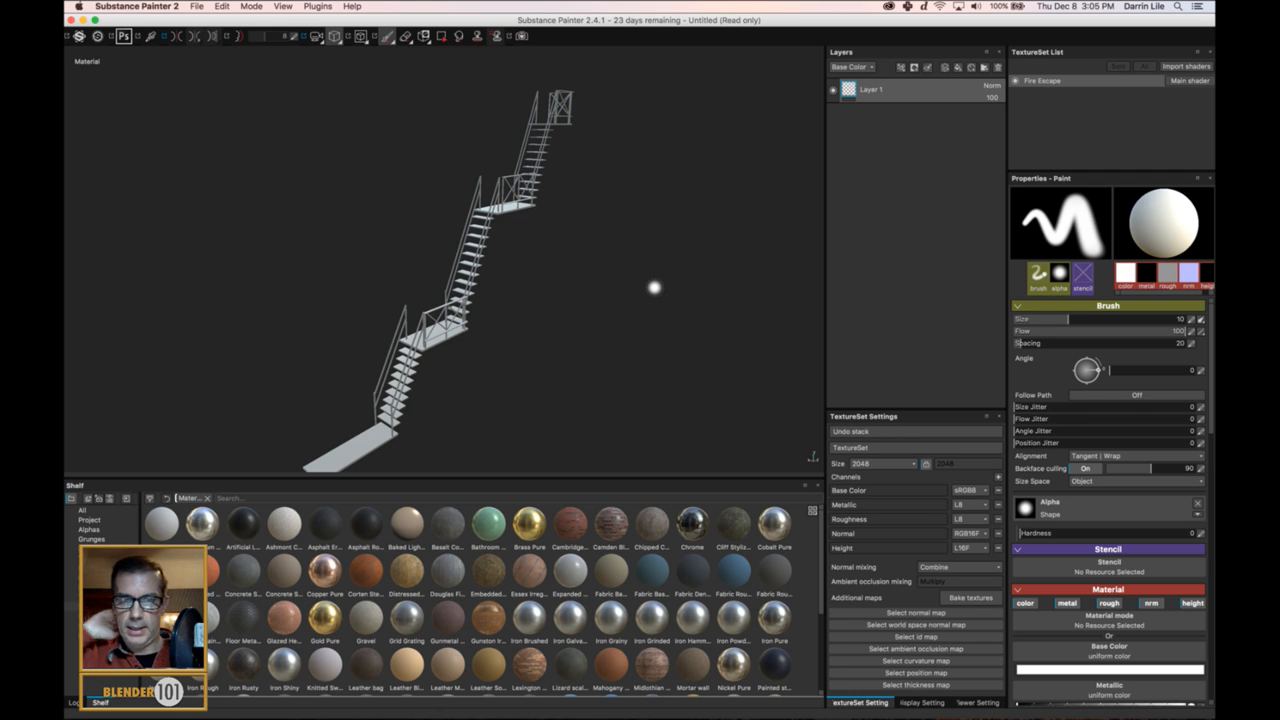
click(970, 597)
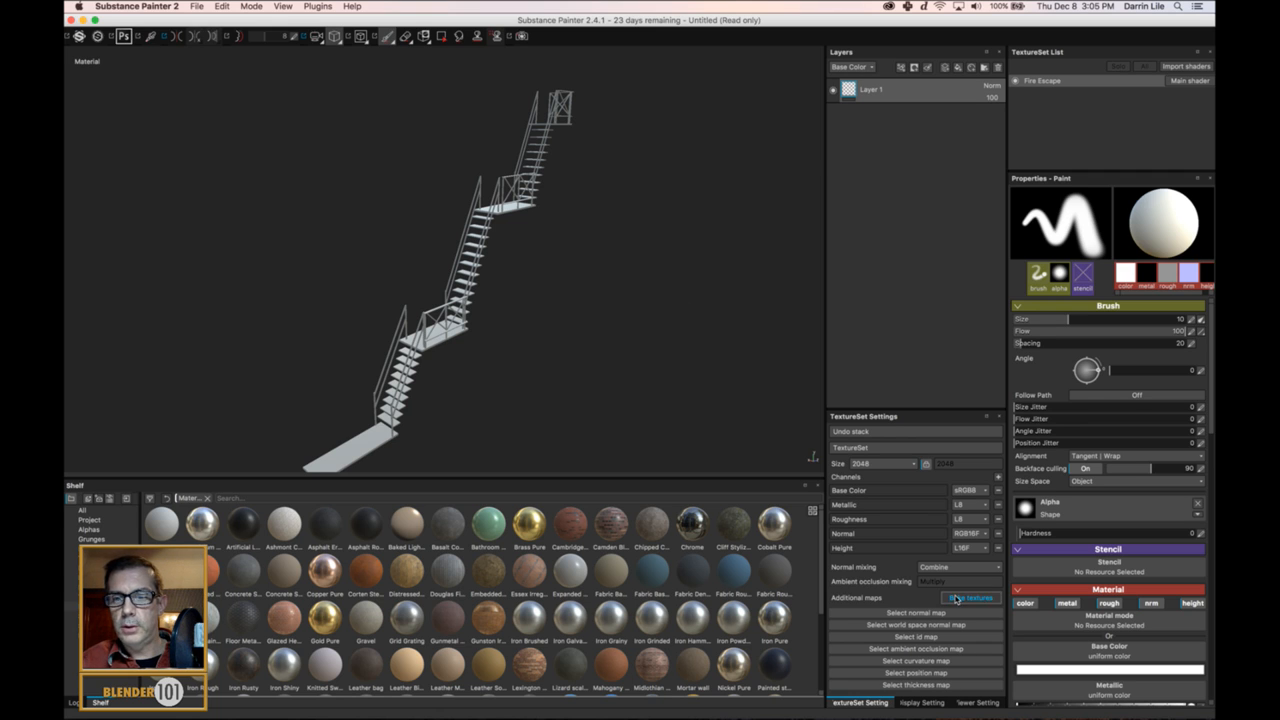
click(462, 213)
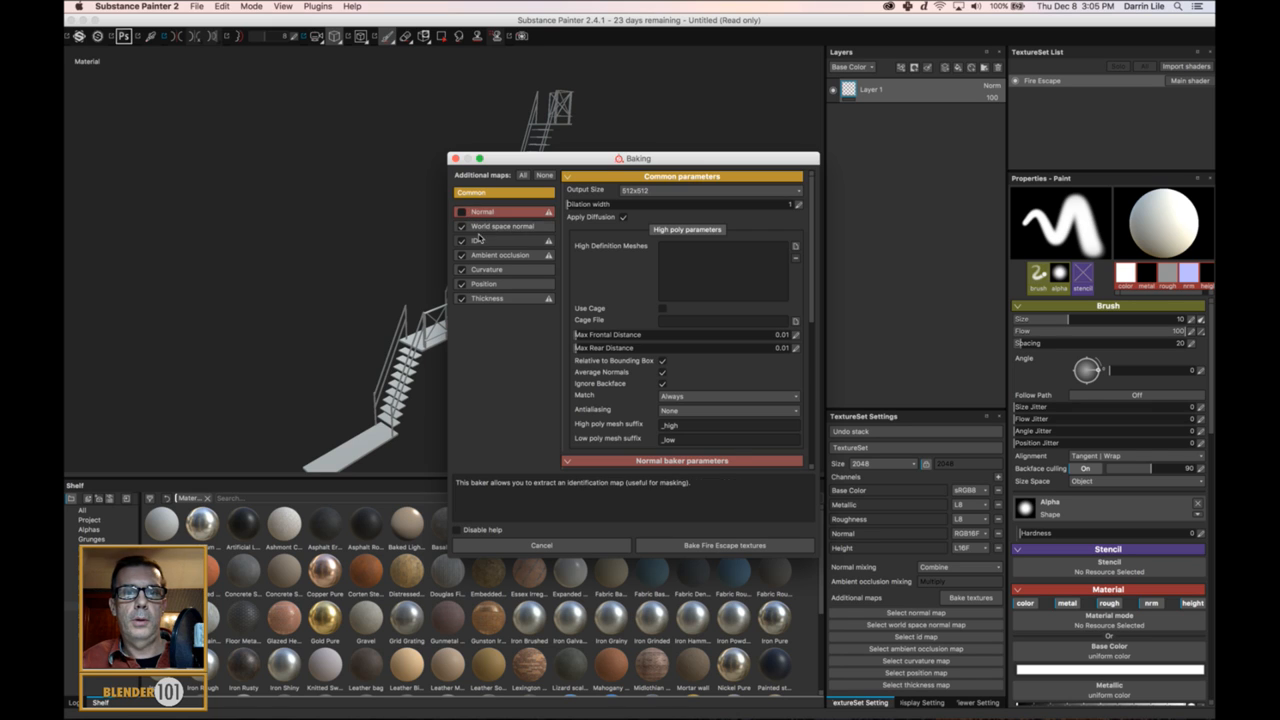
click(480, 239)
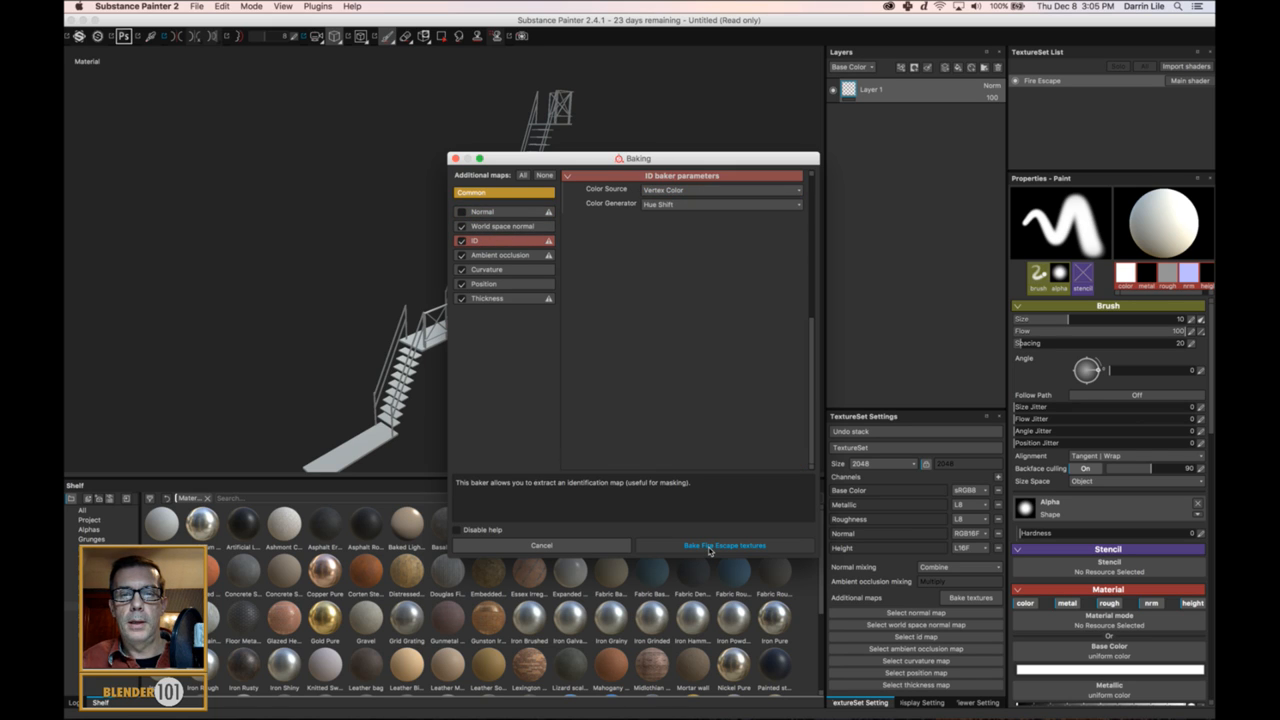
click(491, 196)
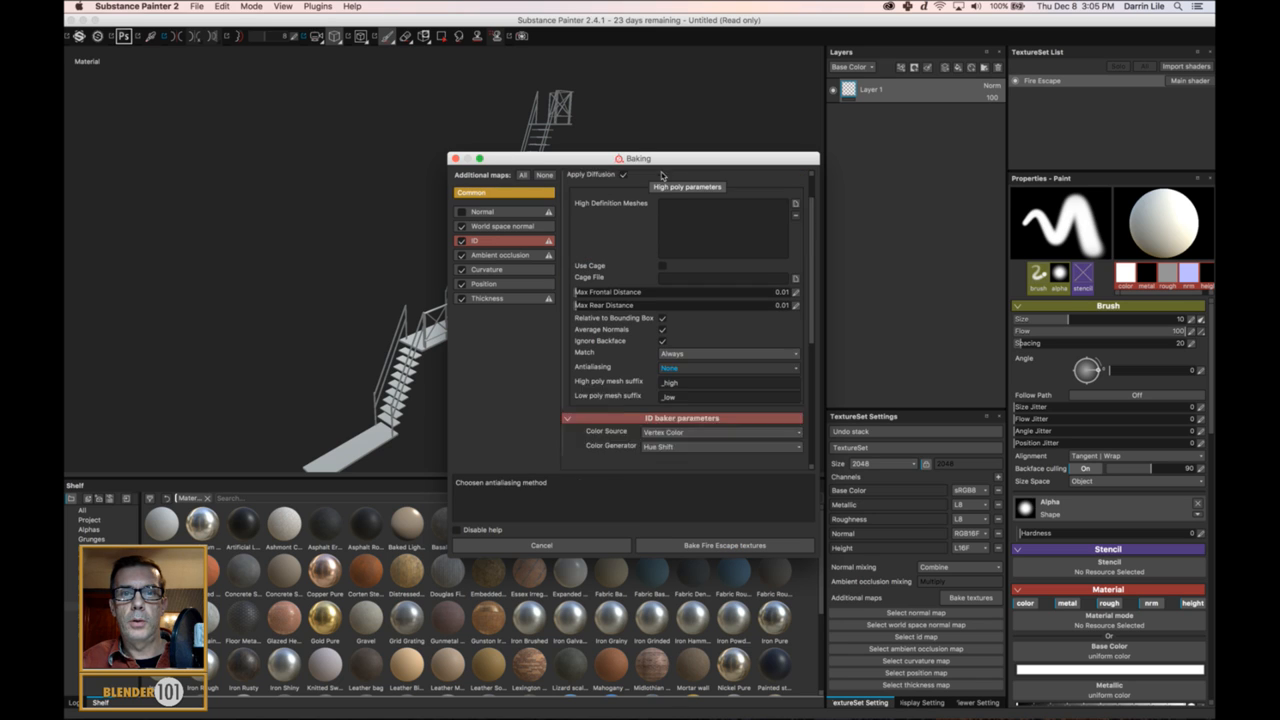
click(637, 190)
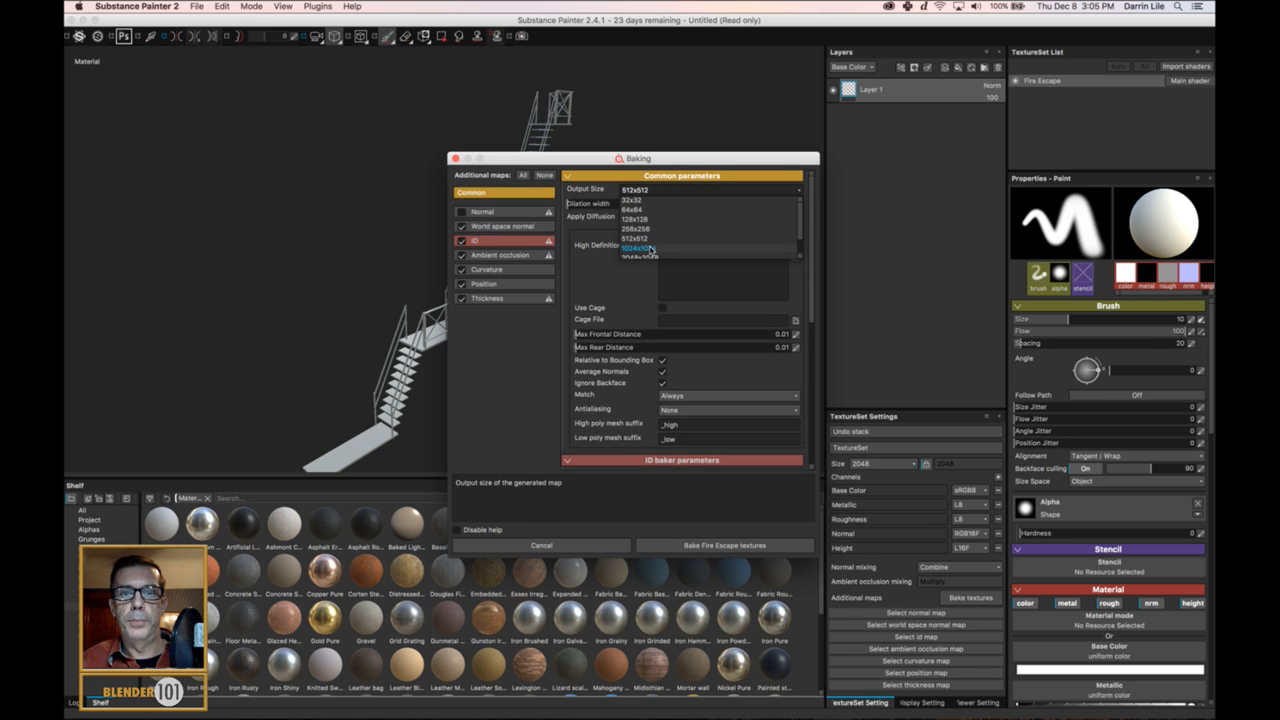
click(652, 241)
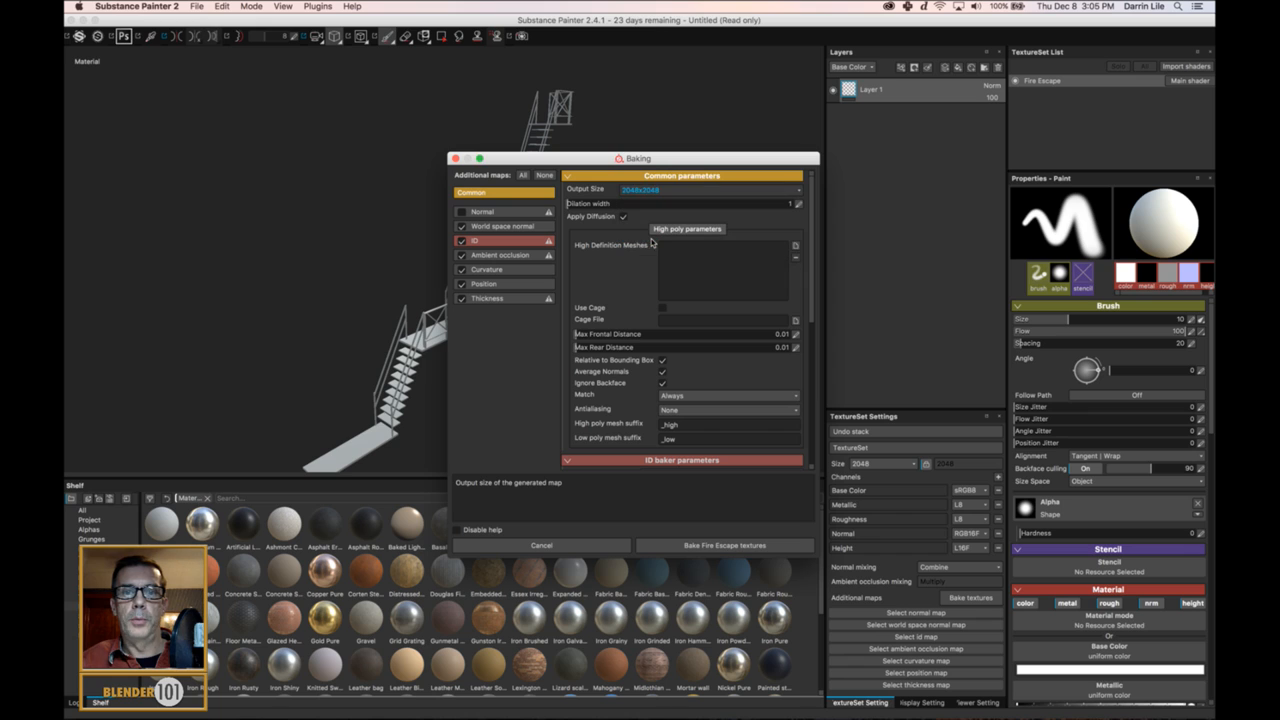
click(716, 547)
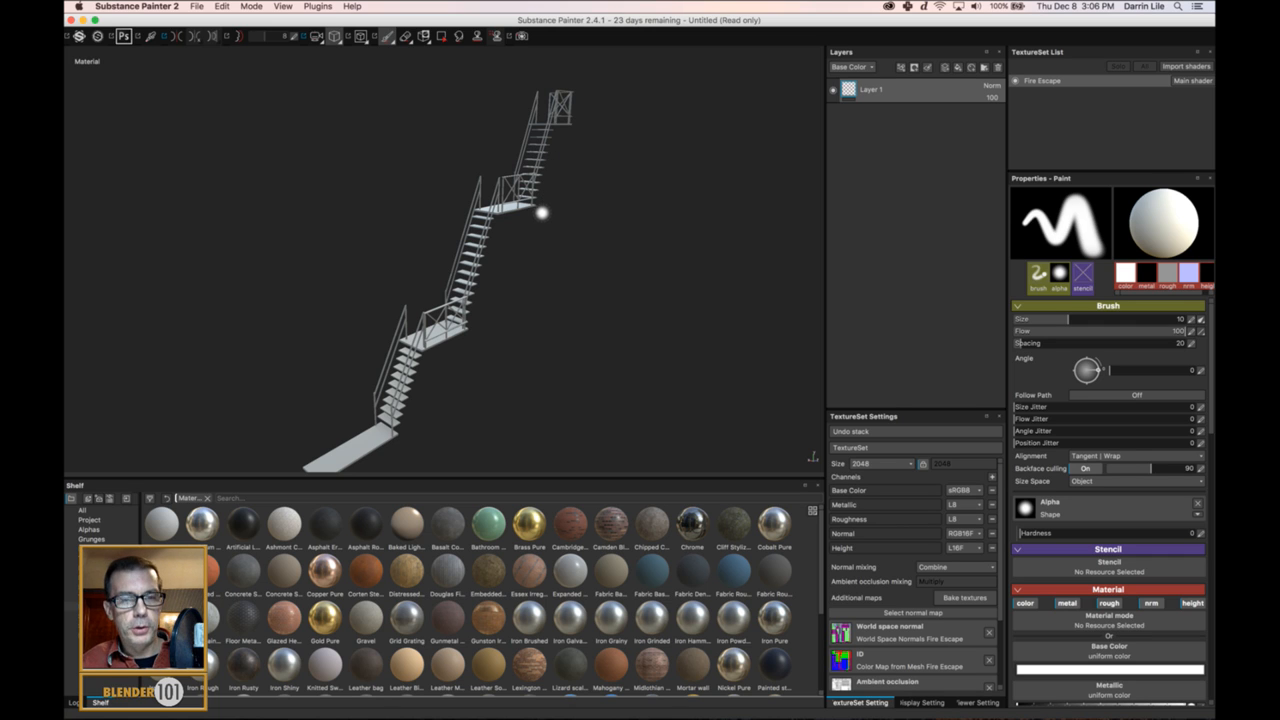
- Inspect the baked fire escape and delete Layer 1 from the layer stack
mouse_move(542, 212)
alt+mouse_down()
mouse_move(562, 235)
mouse_move(545, 190)
mouse_move(572, 318)
mouse_move(600, 297)
mouse_move(450, 274)
alt+mouse_up()
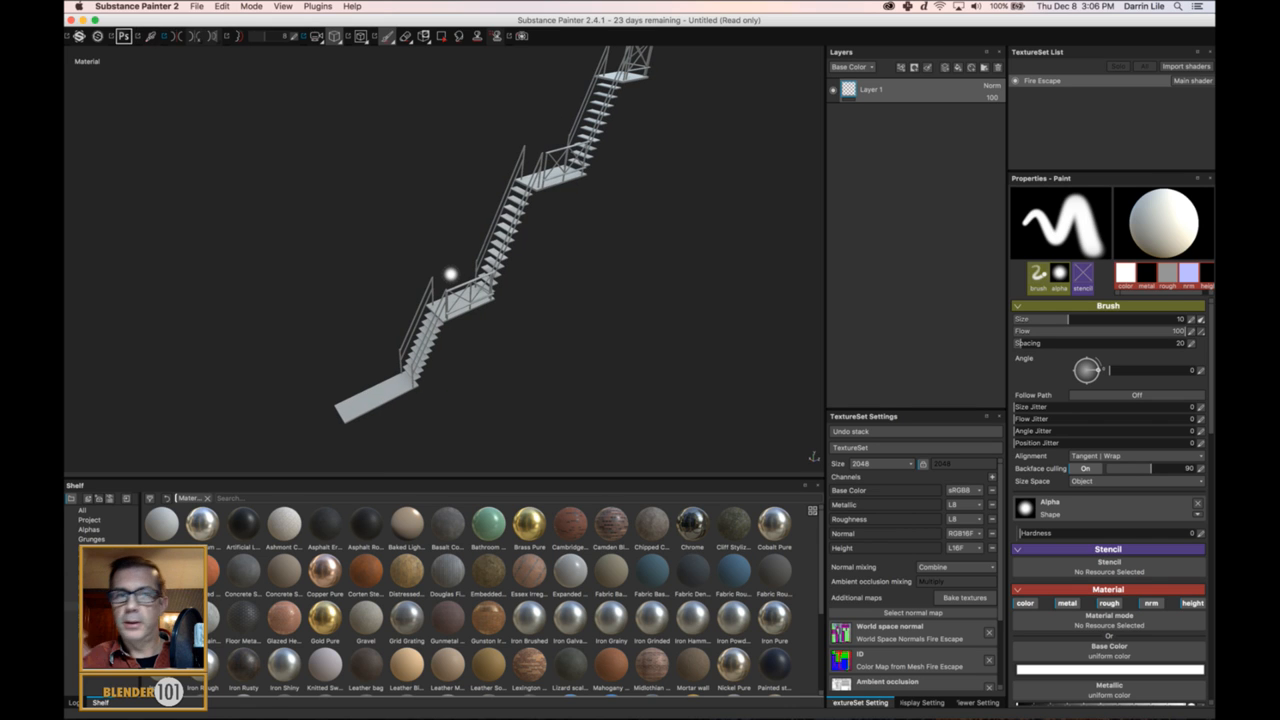
alt+middle_drag(557, 246, 497, 300)
scroll(506, 294, up, 8)
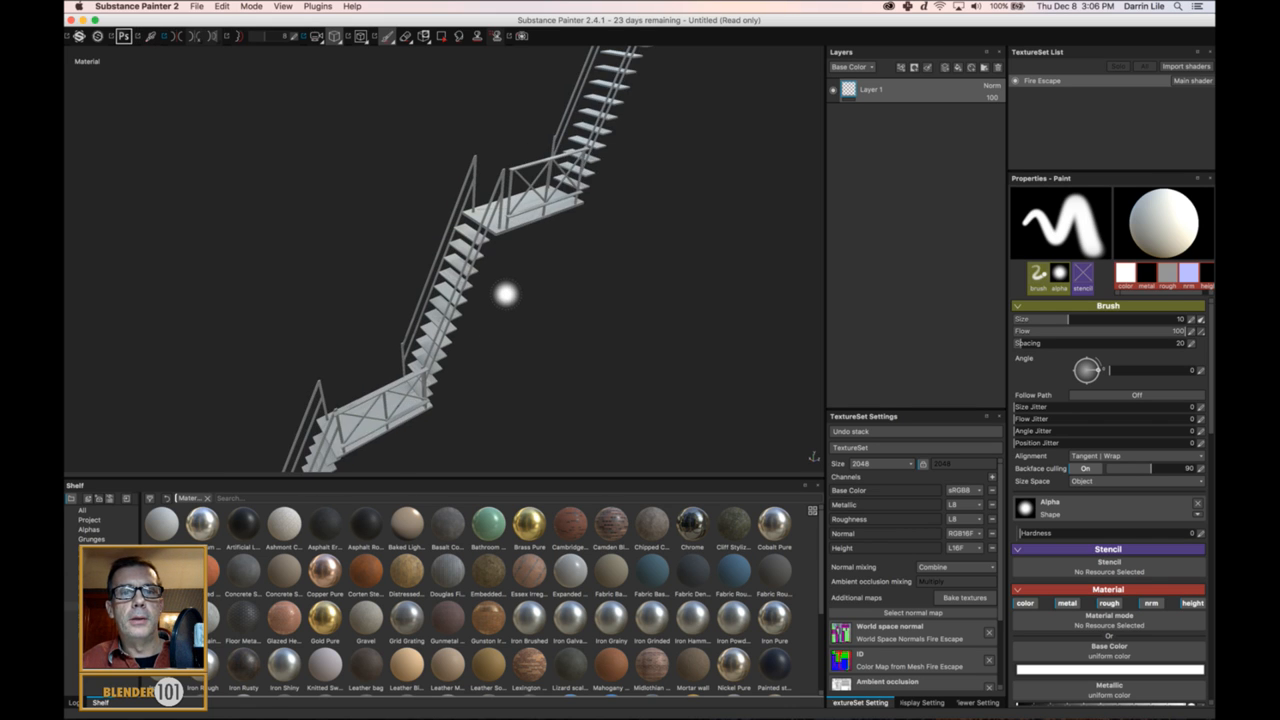
mouse_move(572, 272)
alt+mouse_down()
mouse_move(480, 463)
mouse_move(606, 286)
mouse_move(434, 363)
mouse_move(640, 220)
alt+mouse_up()
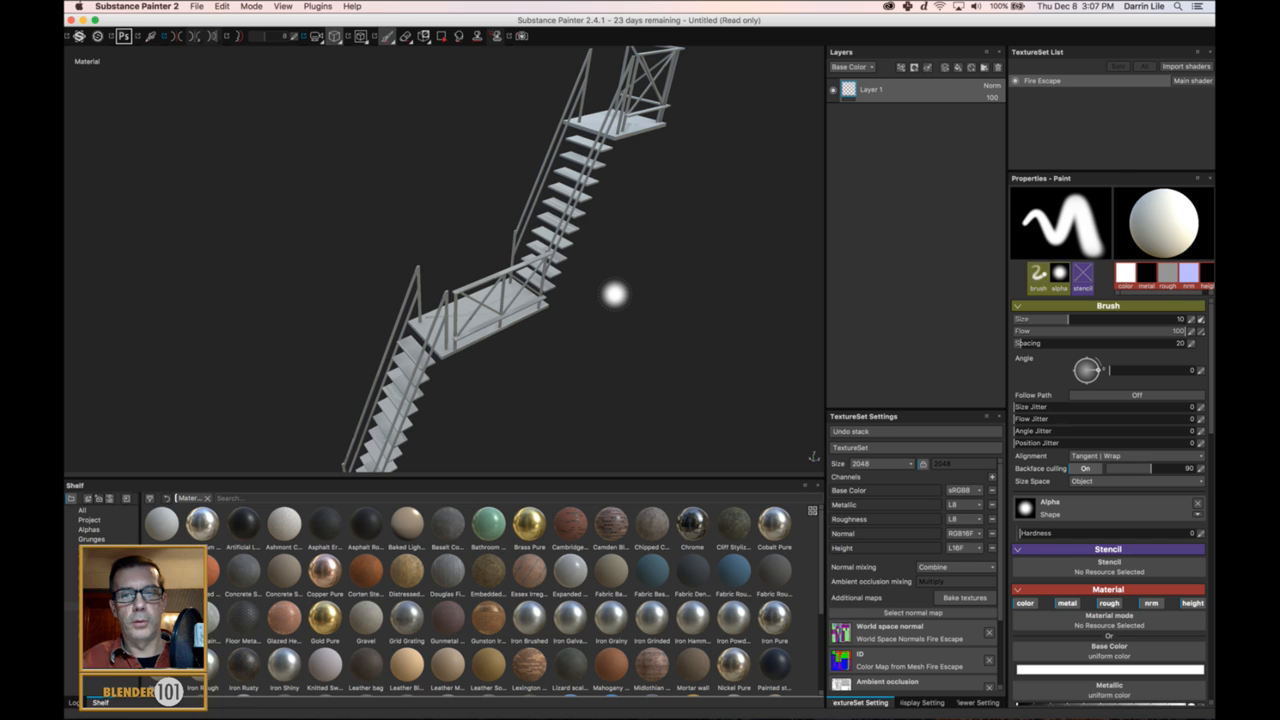
middle_drag(634, 297, 600, 332)
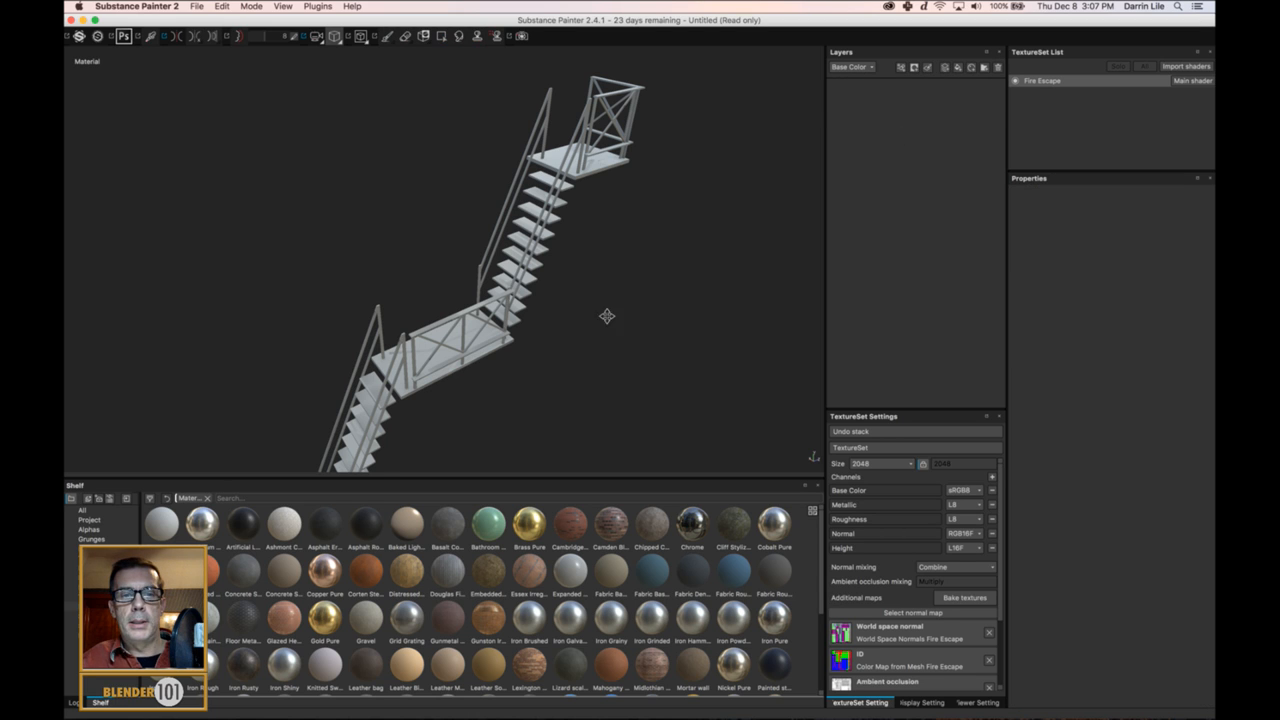
alt+drag(603, 314, 561, 296)
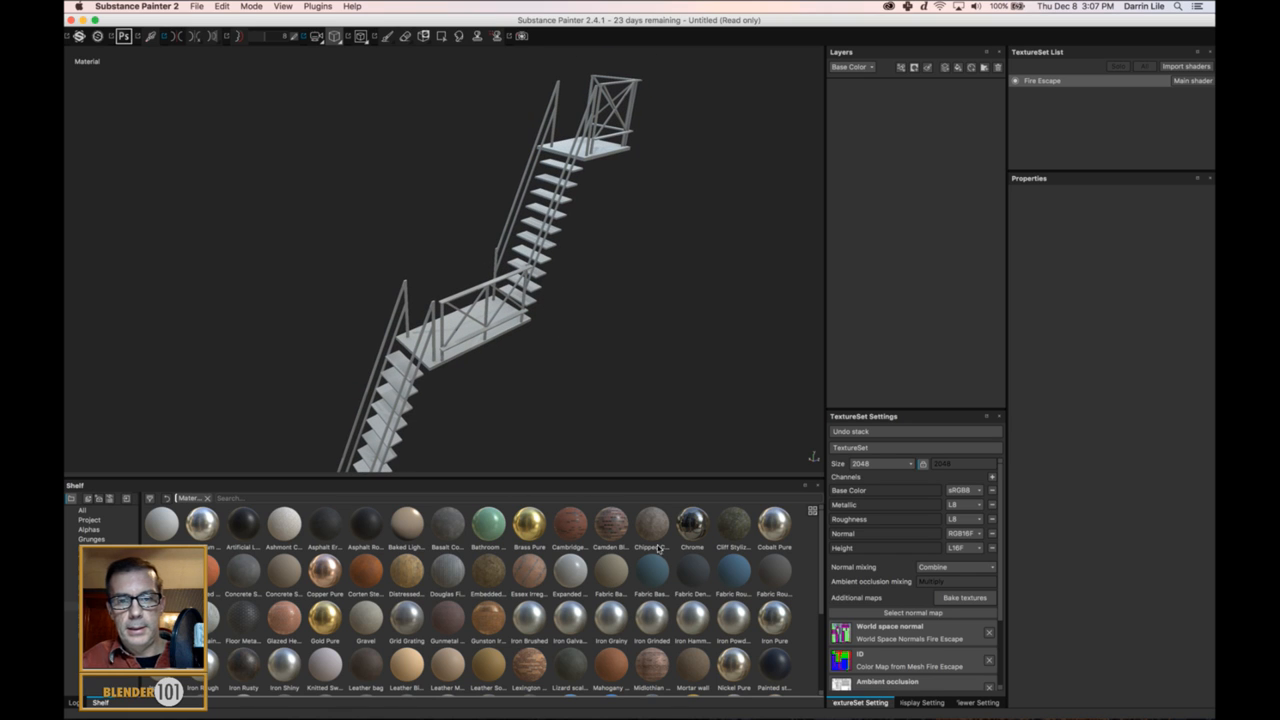
- Enlarge the material thumbnails in the shelf and preview the Floor Metal Grating material
click(812, 511)
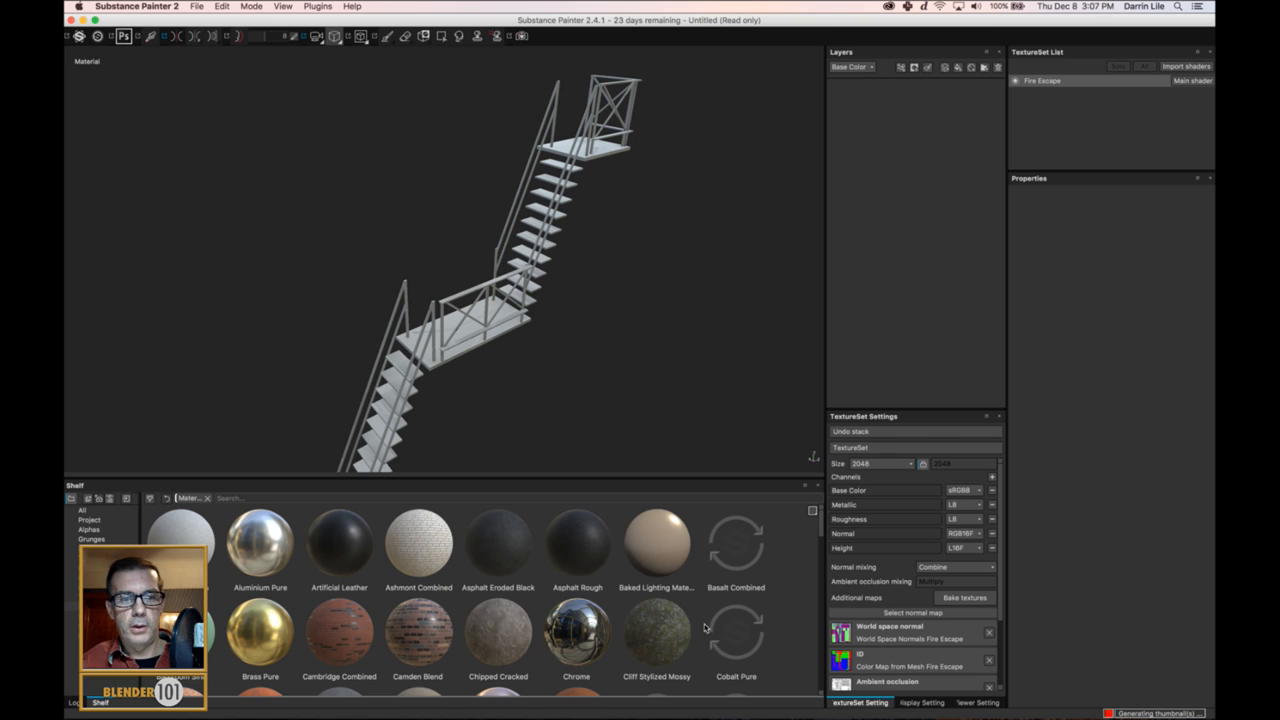
scroll(820, 520, down, 3)
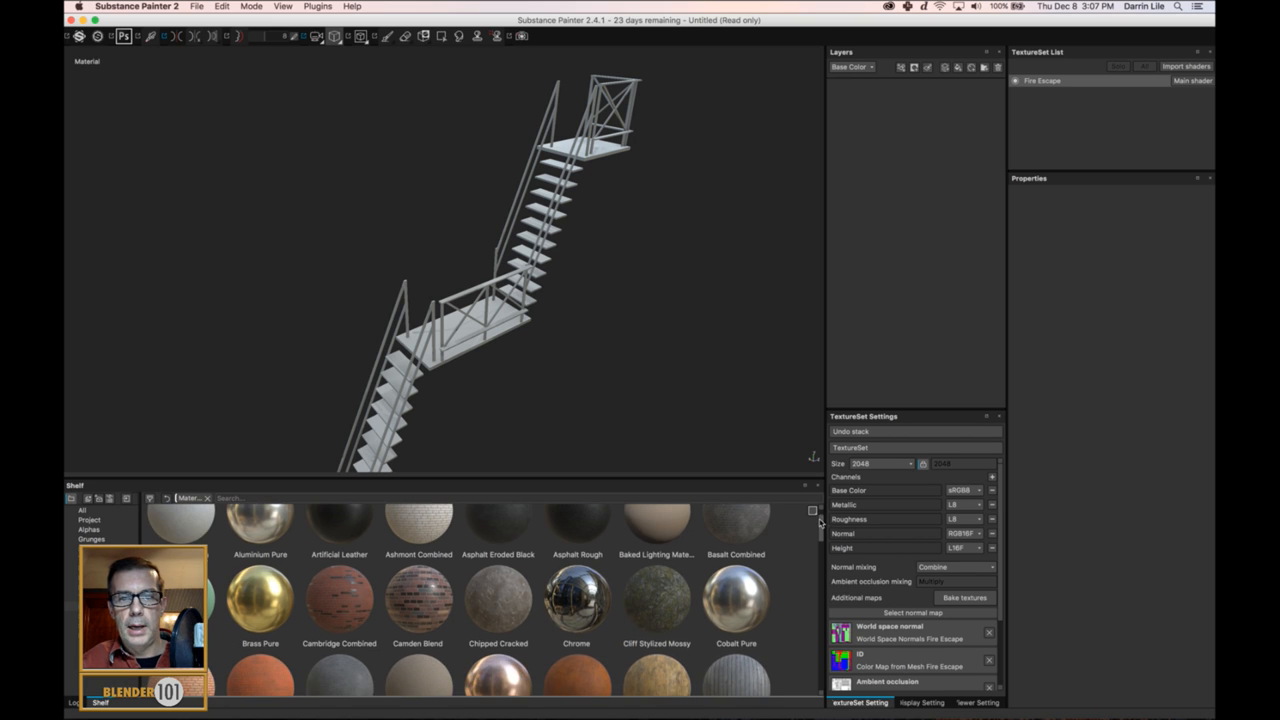
scroll(810, 530, down, 5)
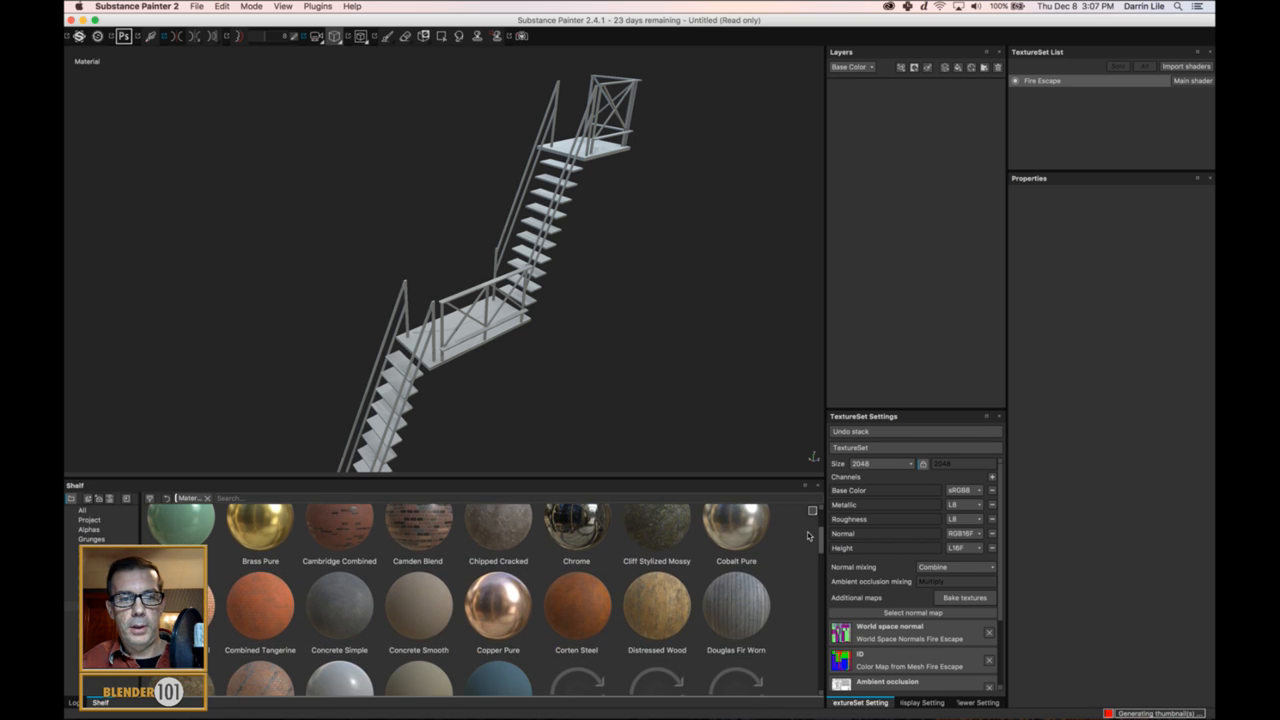
scroll(796, 566, down, 2)
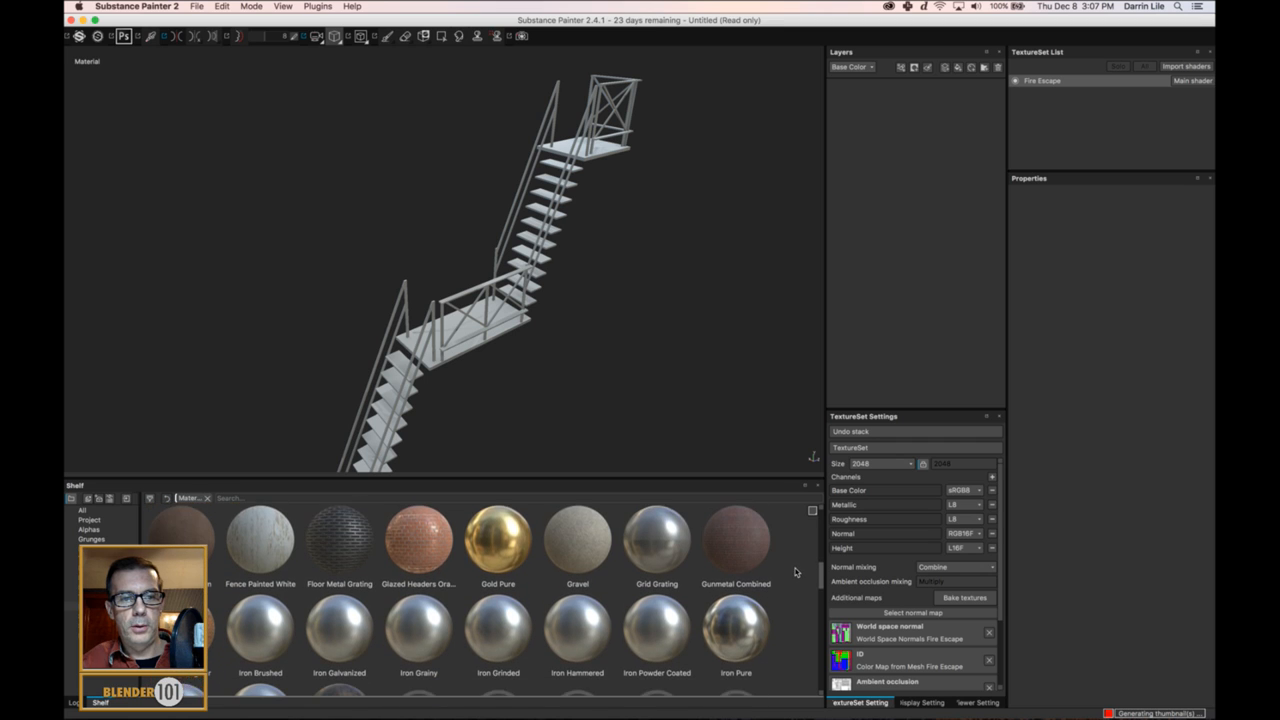
scroll(796, 572, up, 1)
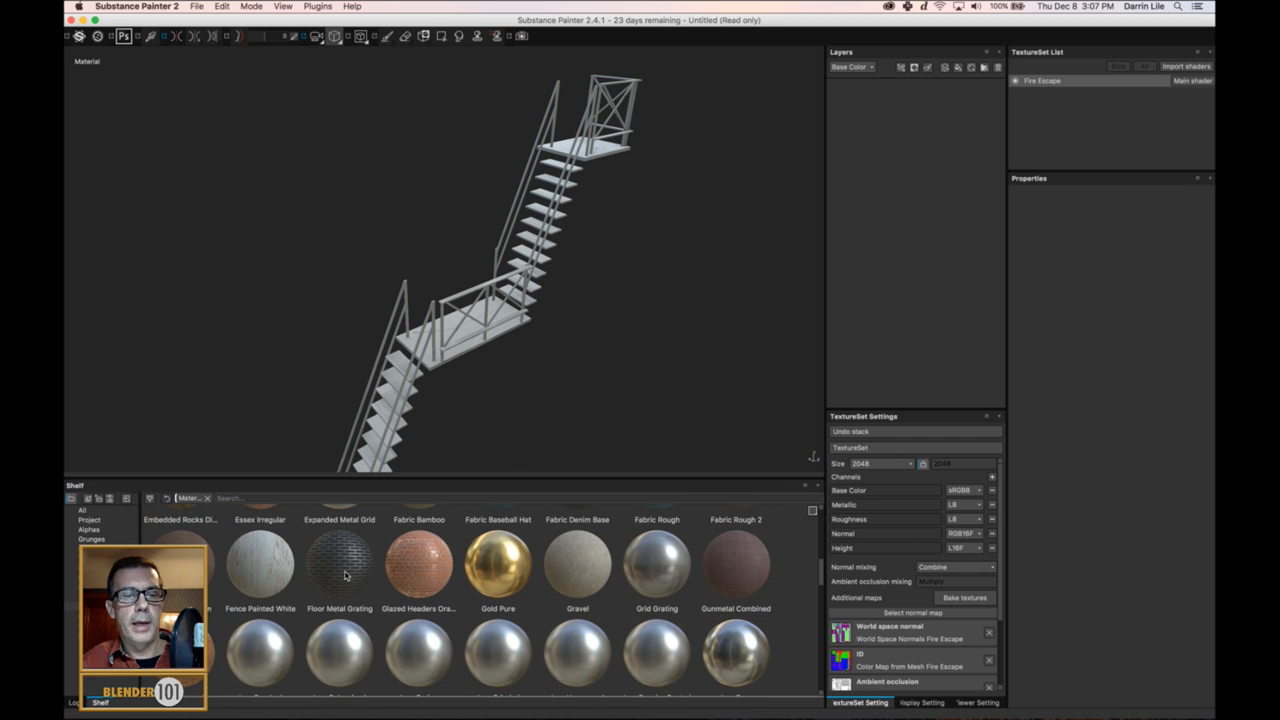
mouse_move(345, 574)
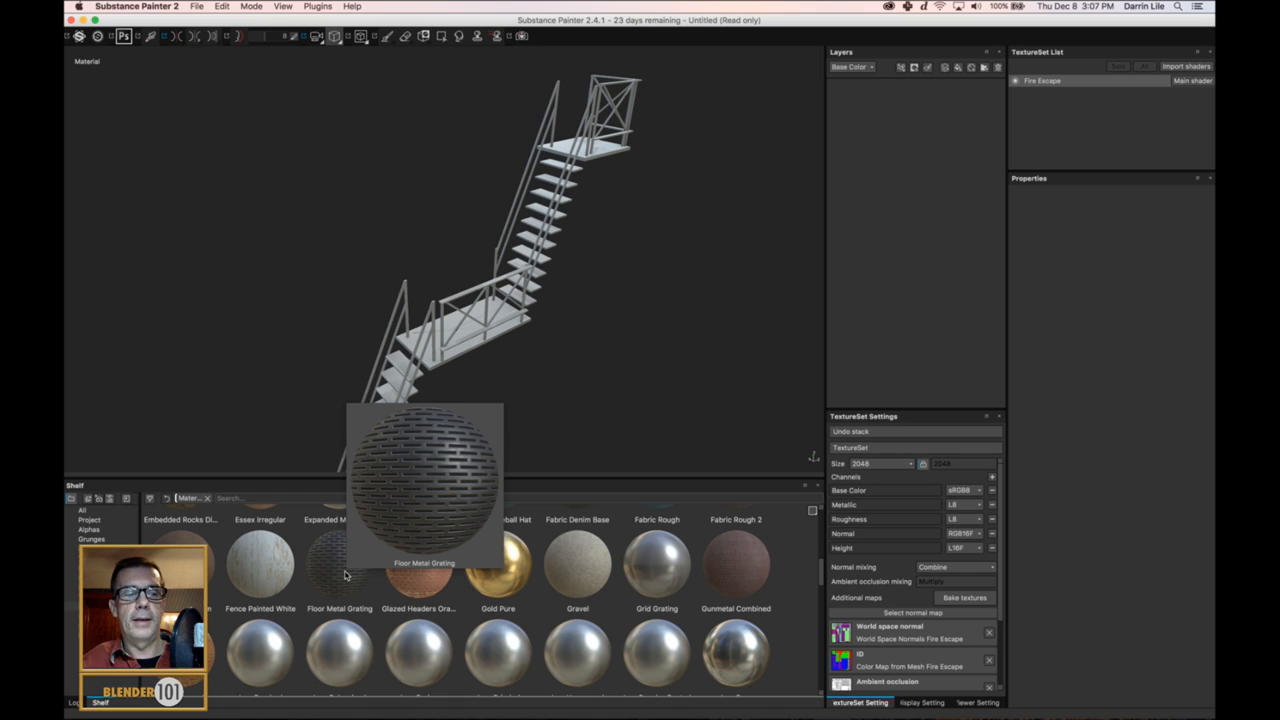
- Add a layer folder named Steps and place the Floor Metal Grating material inside it
click(985, 67)
double_click(943, 93)
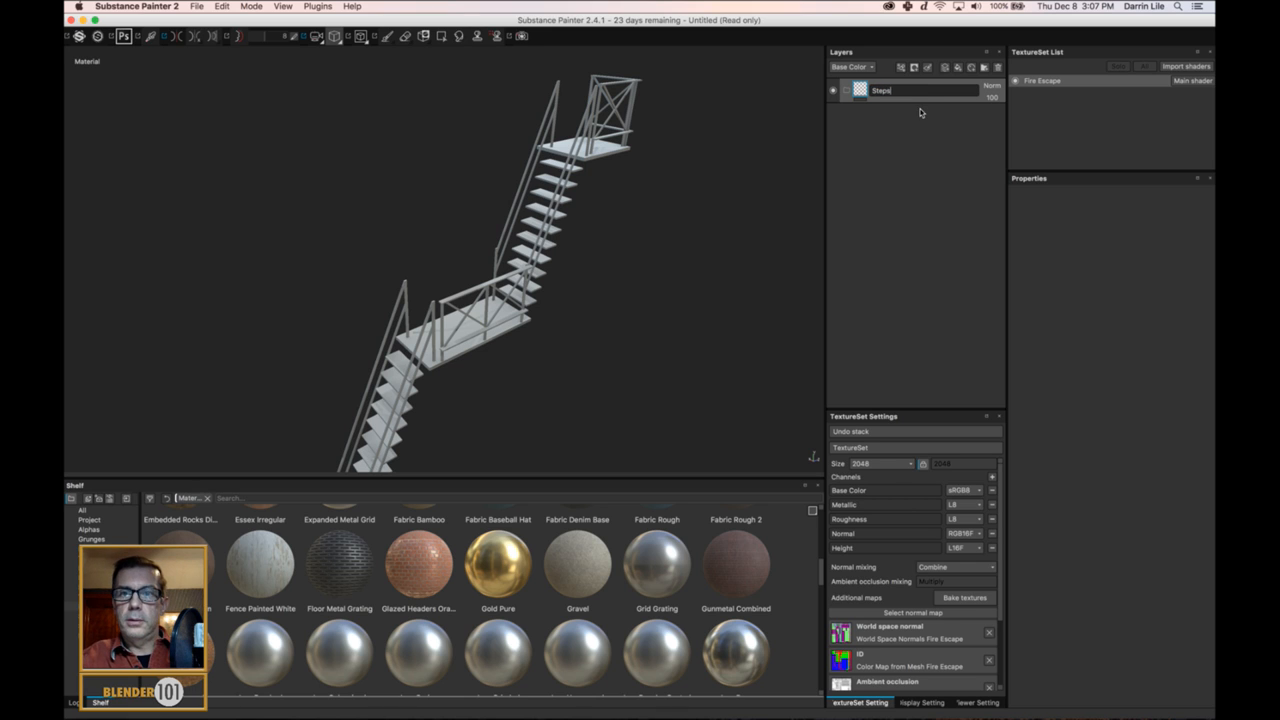
key(Return)
drag(345, 565, 899, 115)
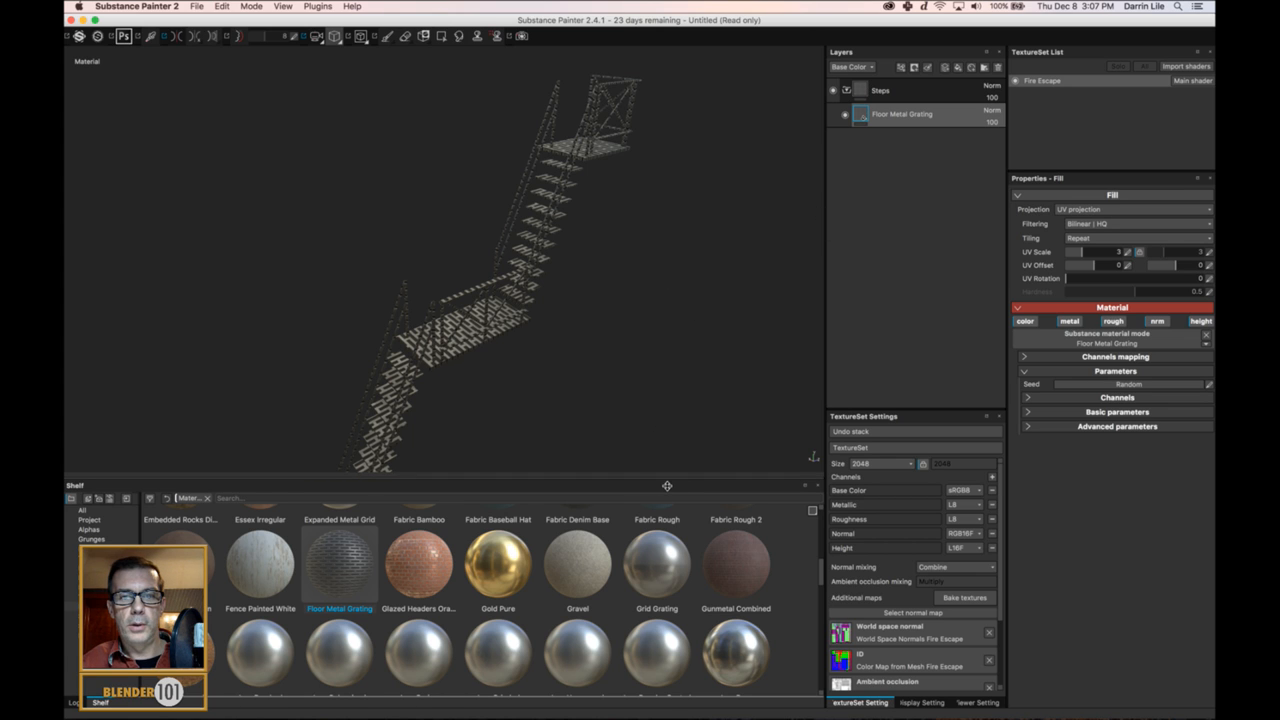
- Shrink the shelf to give the viewport more room and add a mask with color selection to the Steps folder
drag(668, 483, 657, 587)
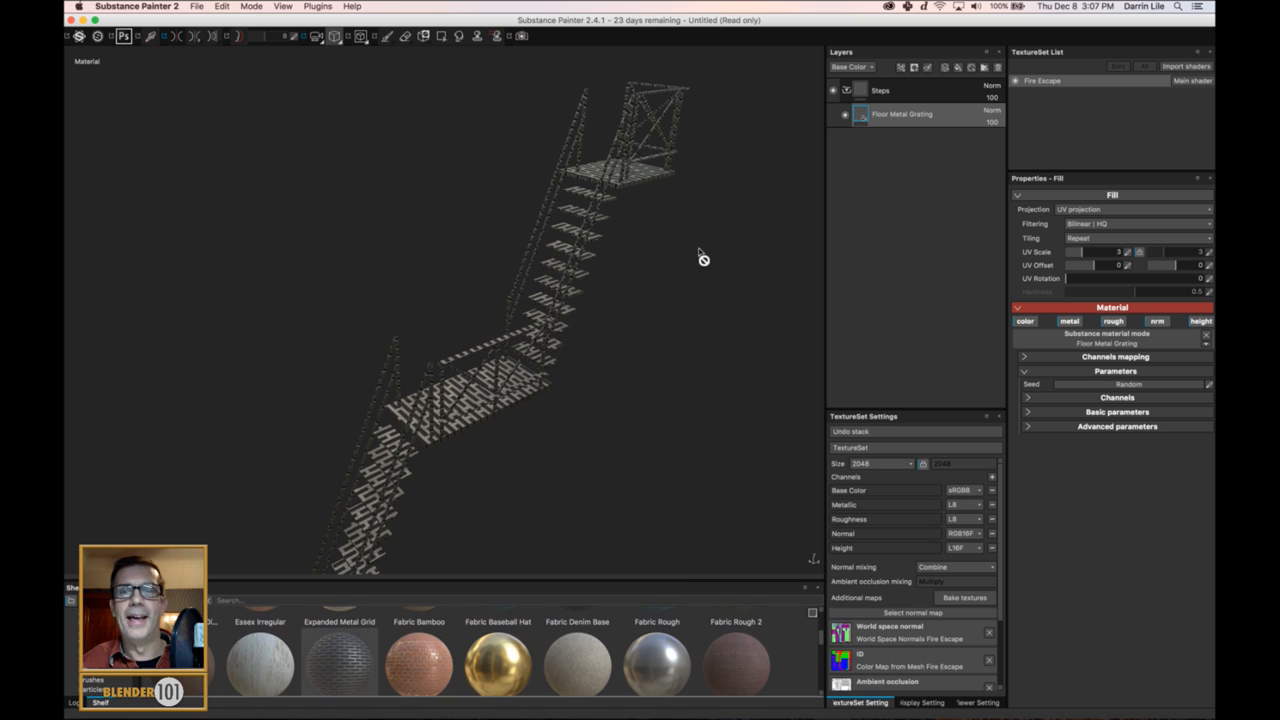
click(906, 95)
right_click(907, 94)
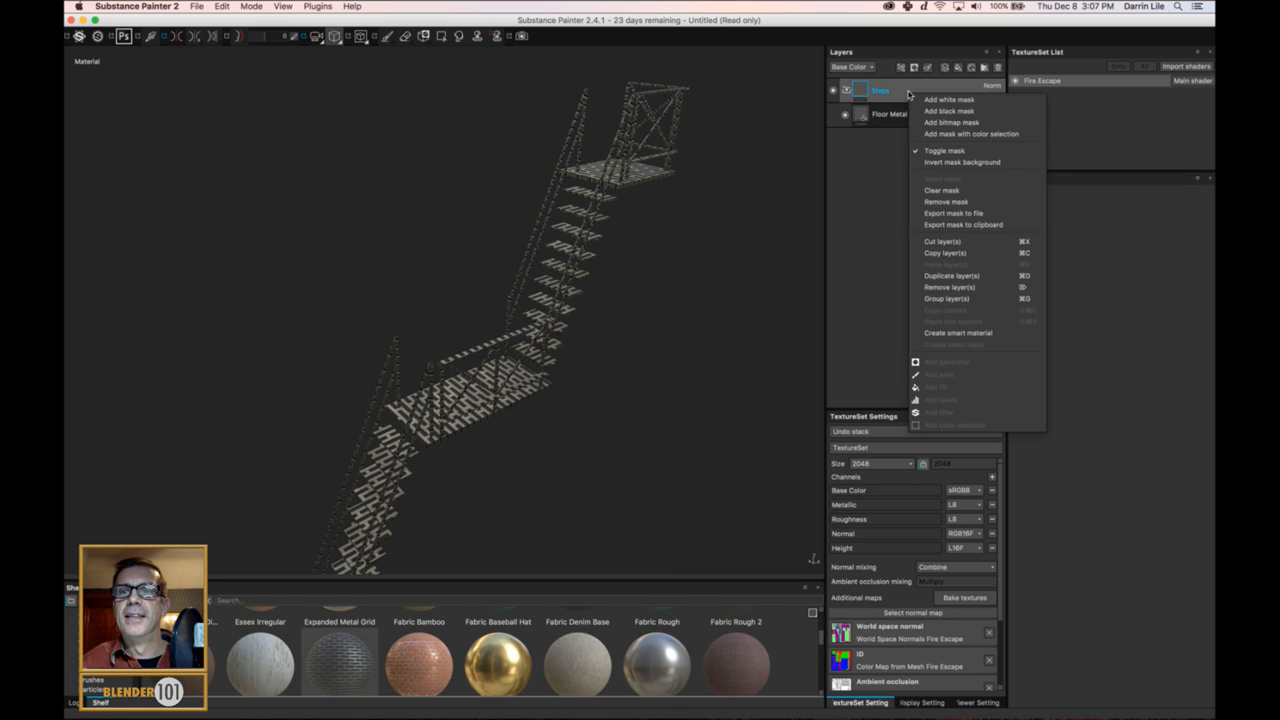
click(968, 134)
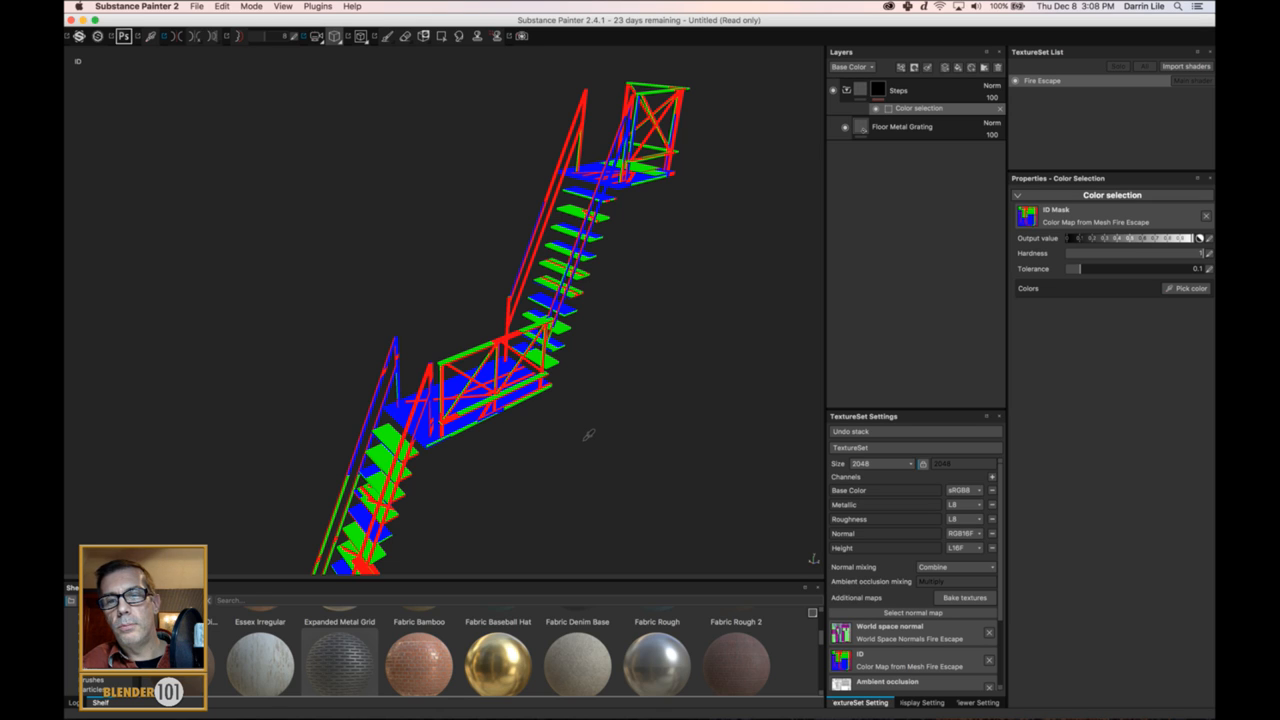
- Try masking the Steps folder with the red and then the blue ID color, undoing each pick, and restart color picking
click(492, 411)
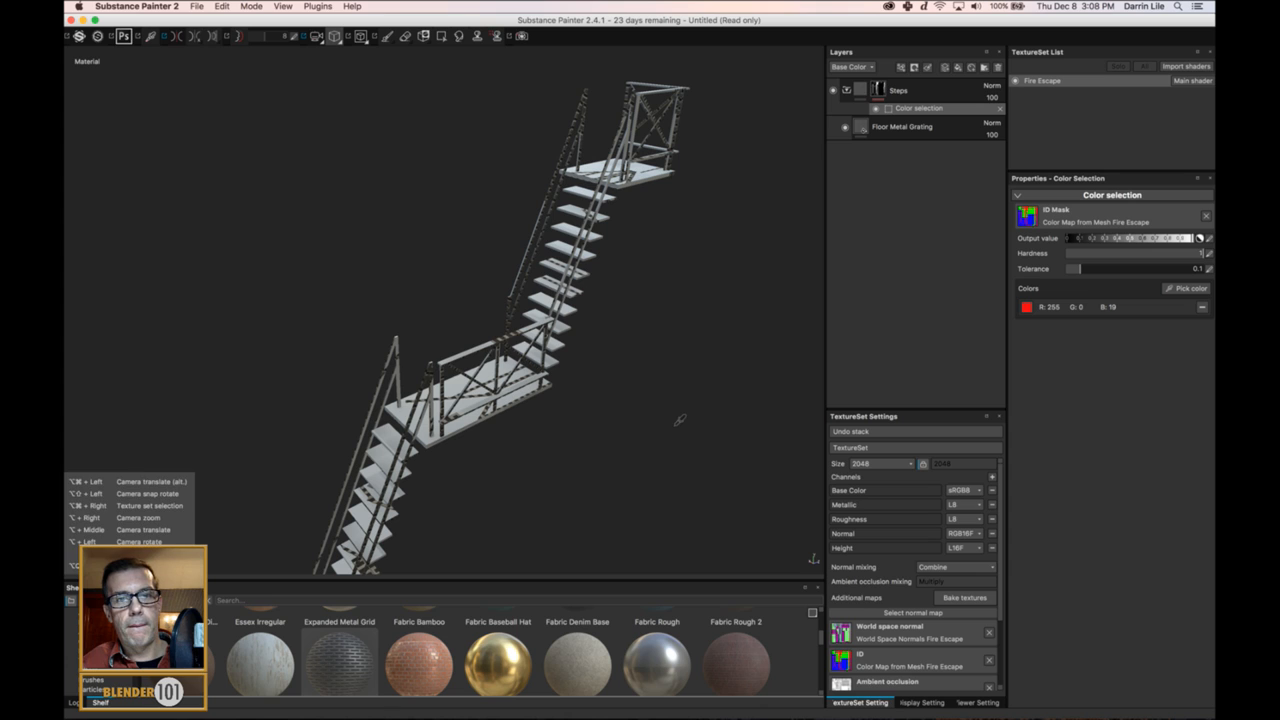
key(super+z)
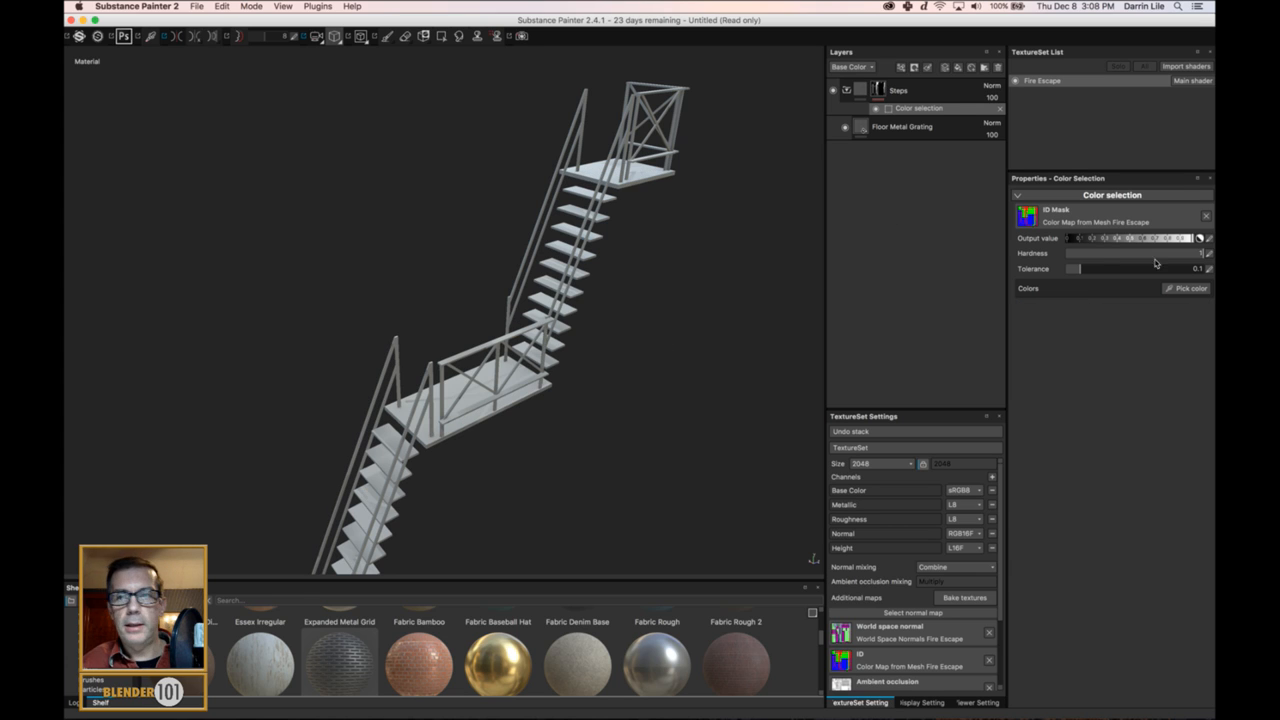
click(1176, 289)
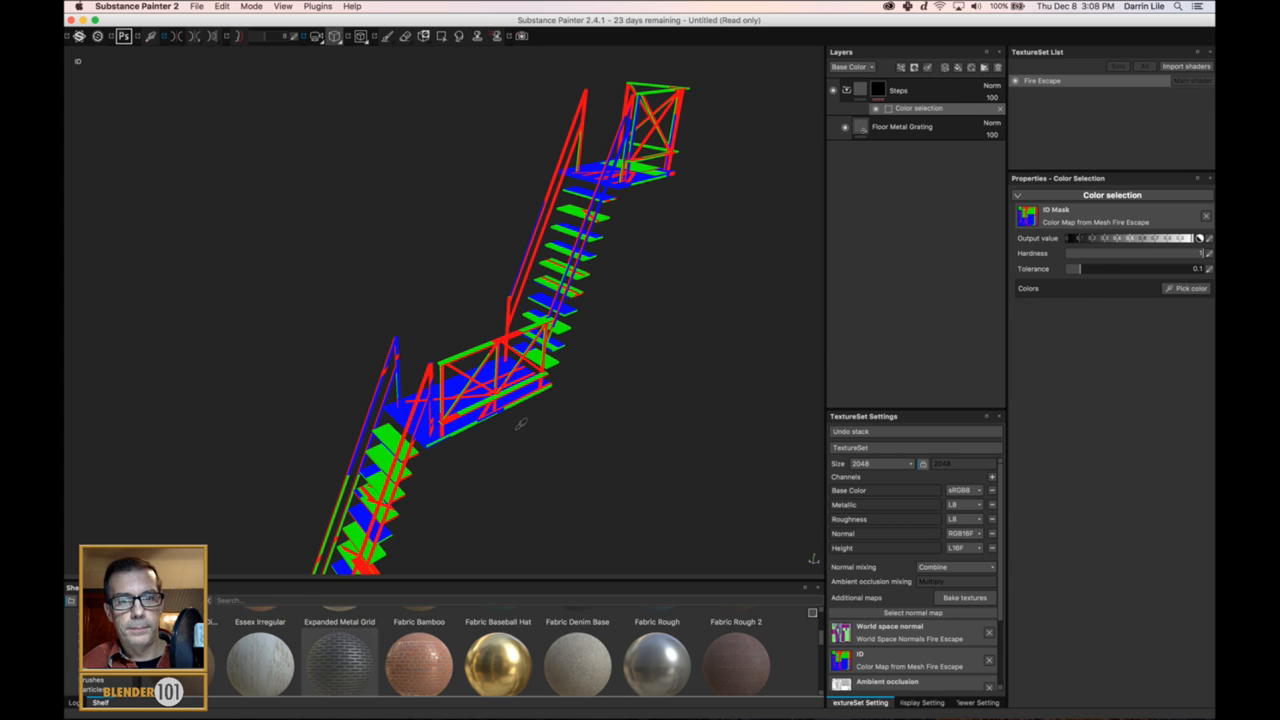
click(440, 425)
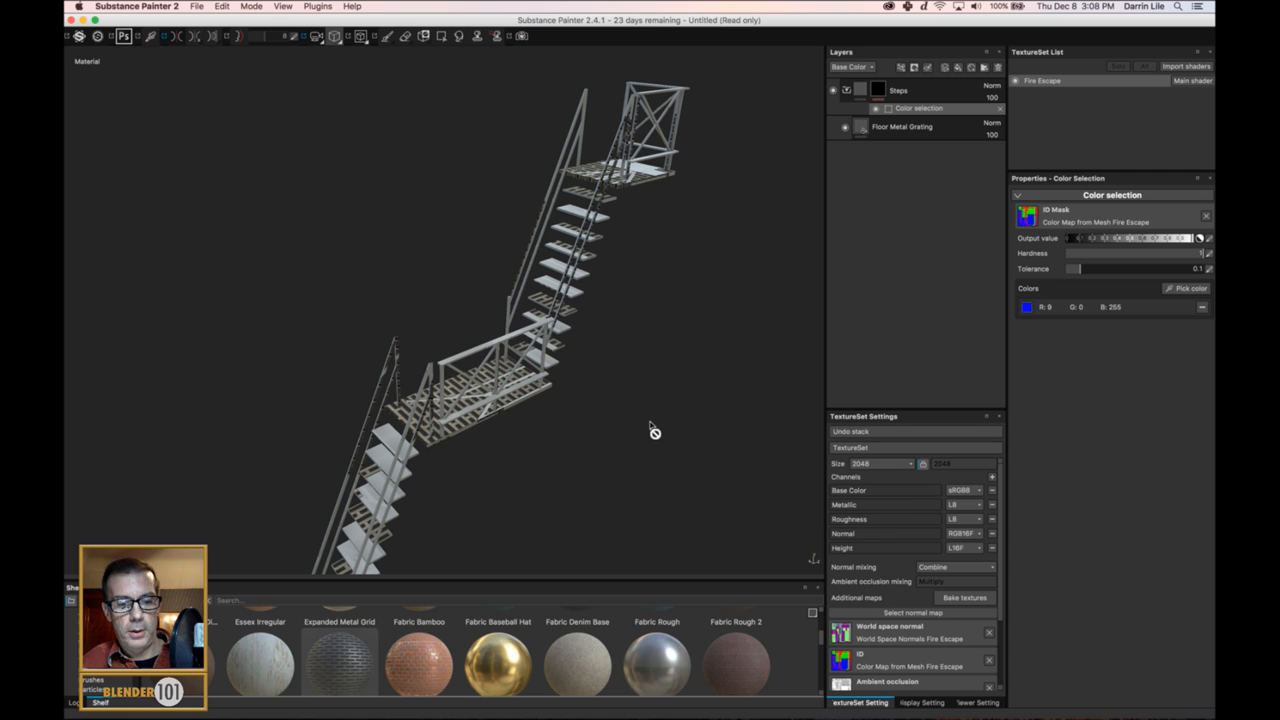
key(super+z)
click(1186, 288)
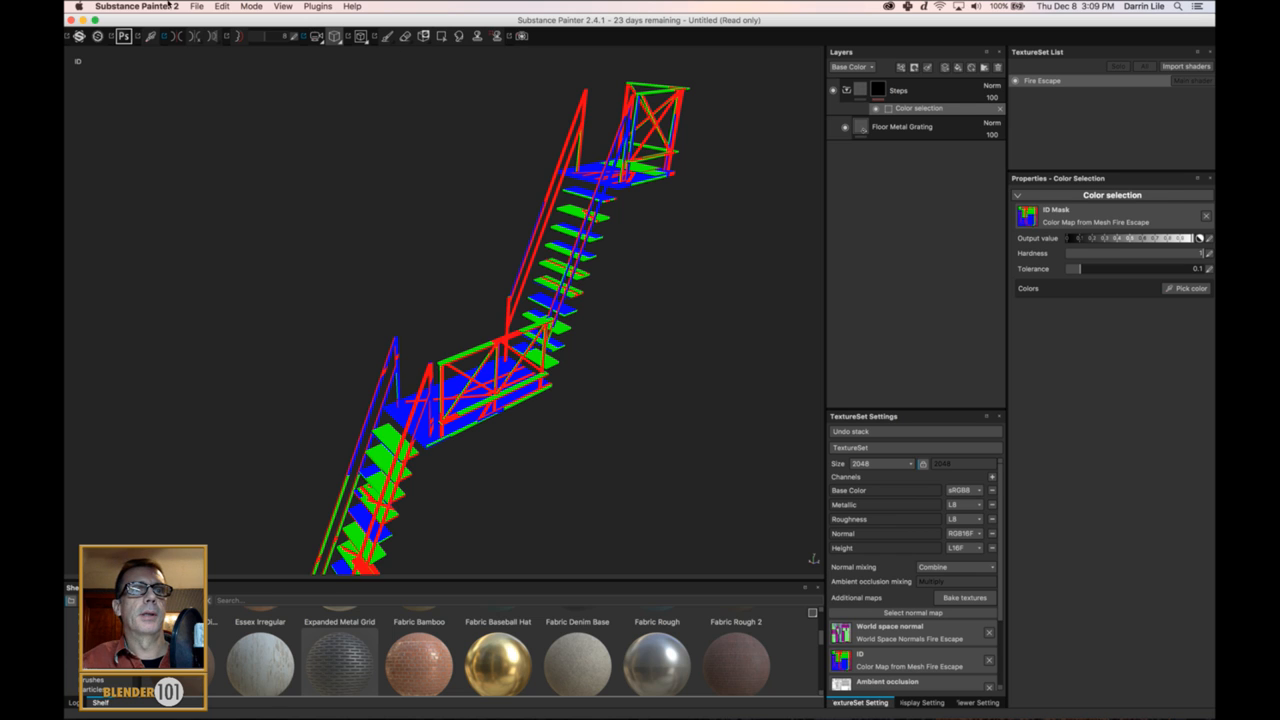
- Switch to Blender and rename the uppermost fire escape section's material to Fire Escape Hi
mouse_move(500, 717)
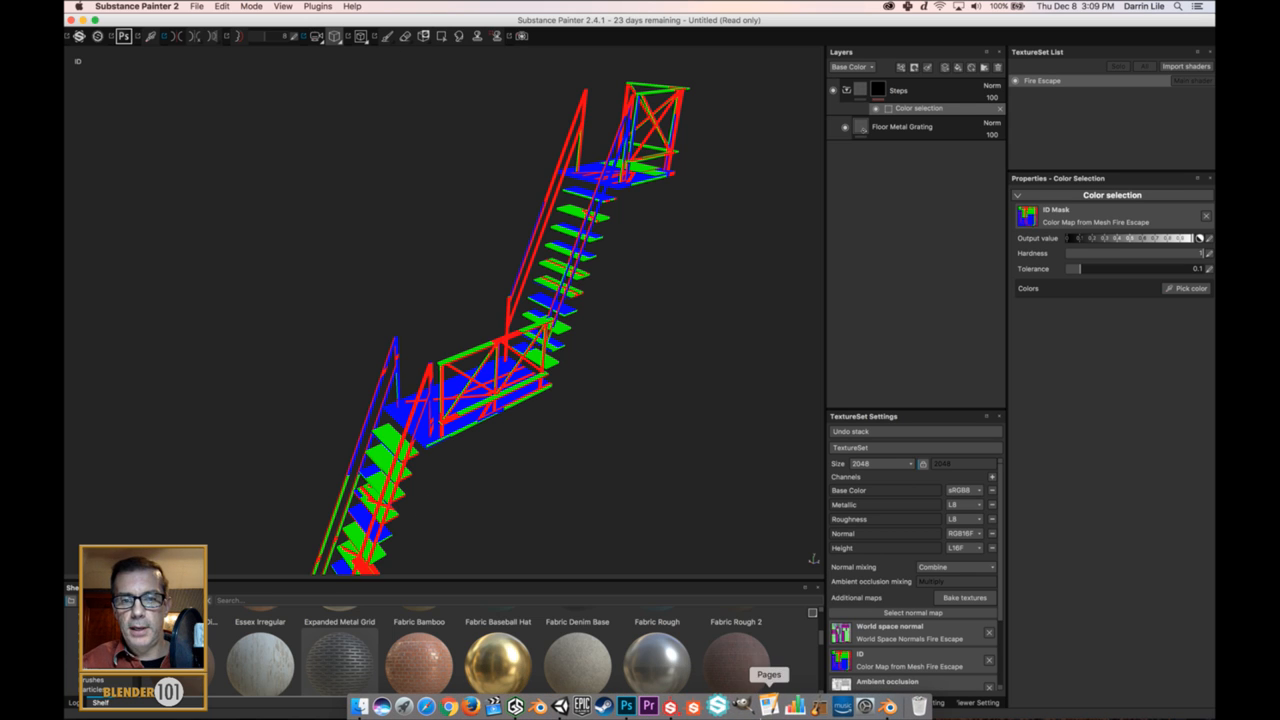
click(880, 706)
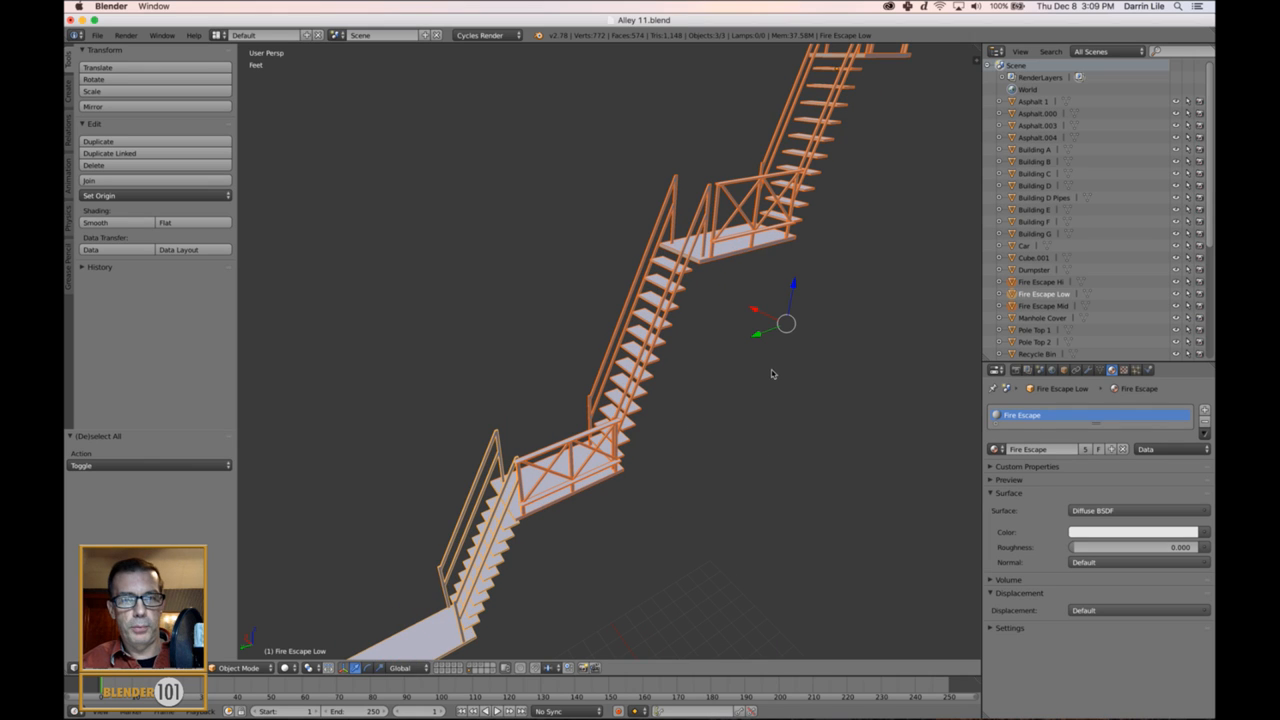
shift+middle_drag(777, 366, 639, 486)
scroll(655, 433, down, 2)
key(a)
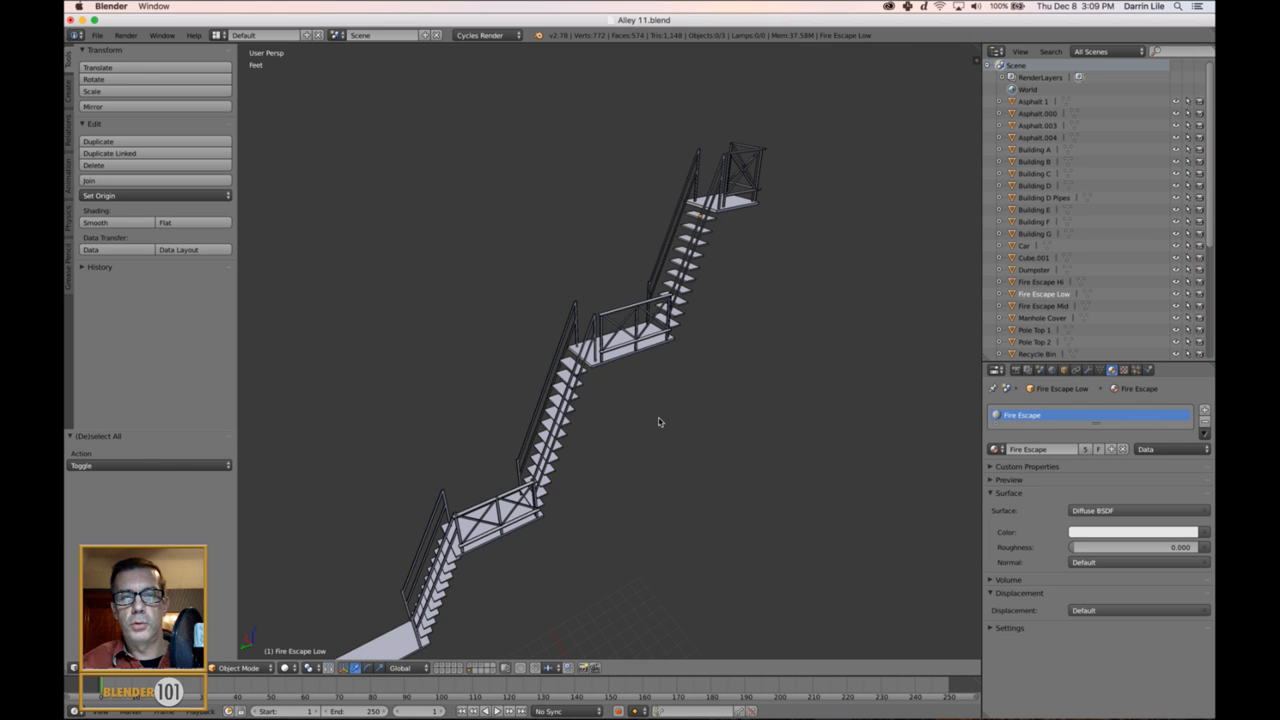
mouse_move(661, 421)
middle_down()
mouse_move(670, 437)
mouse_move(654, 431)
middle_up()
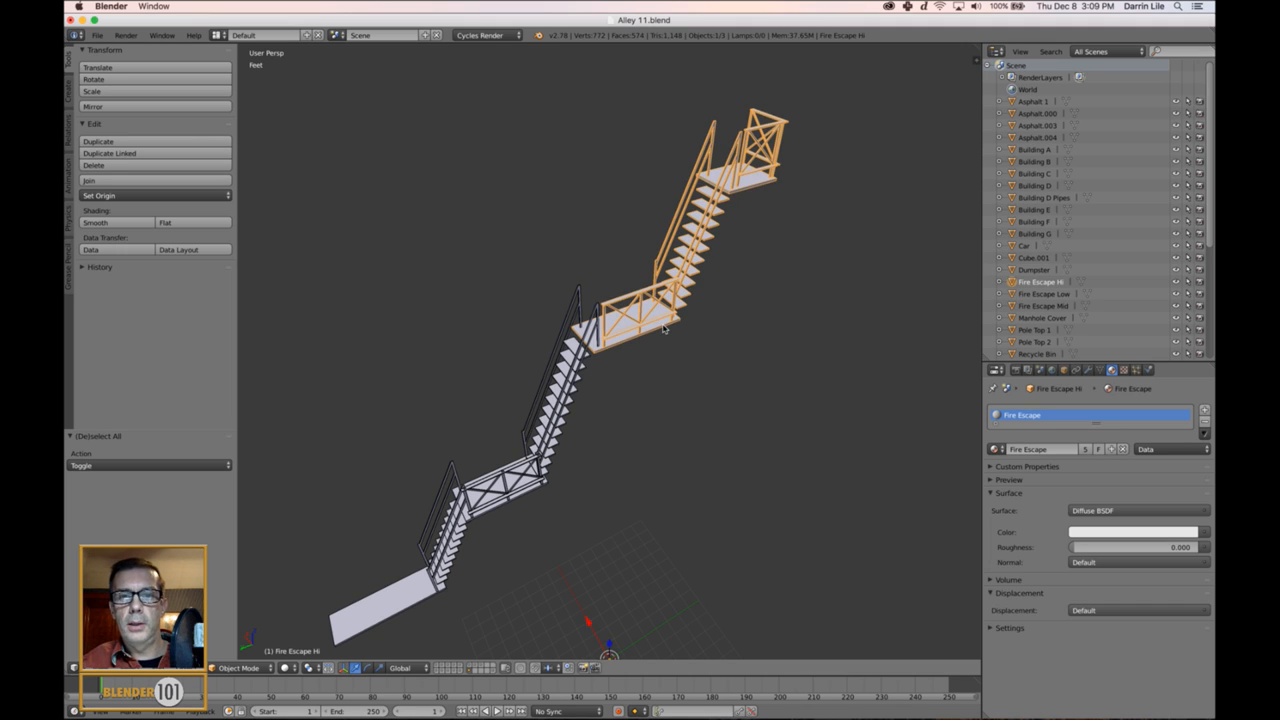
right_click(663, 338)
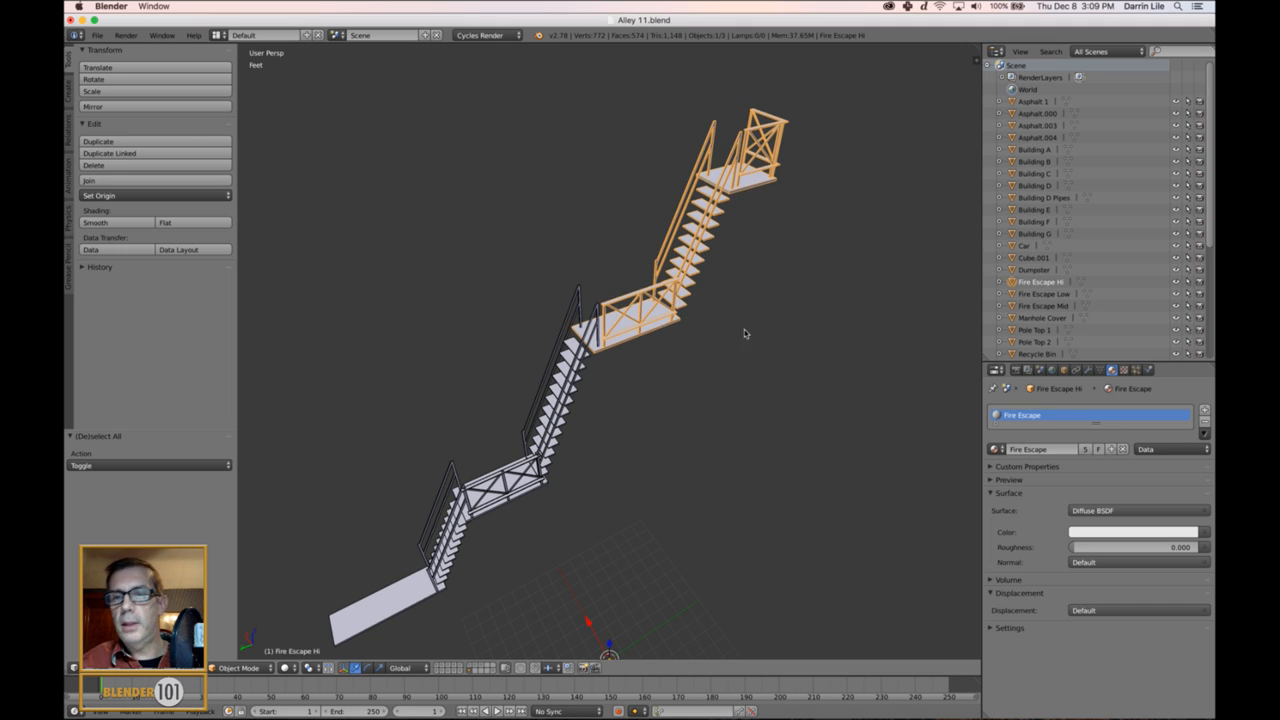
click(1056, 450)
key(Return)
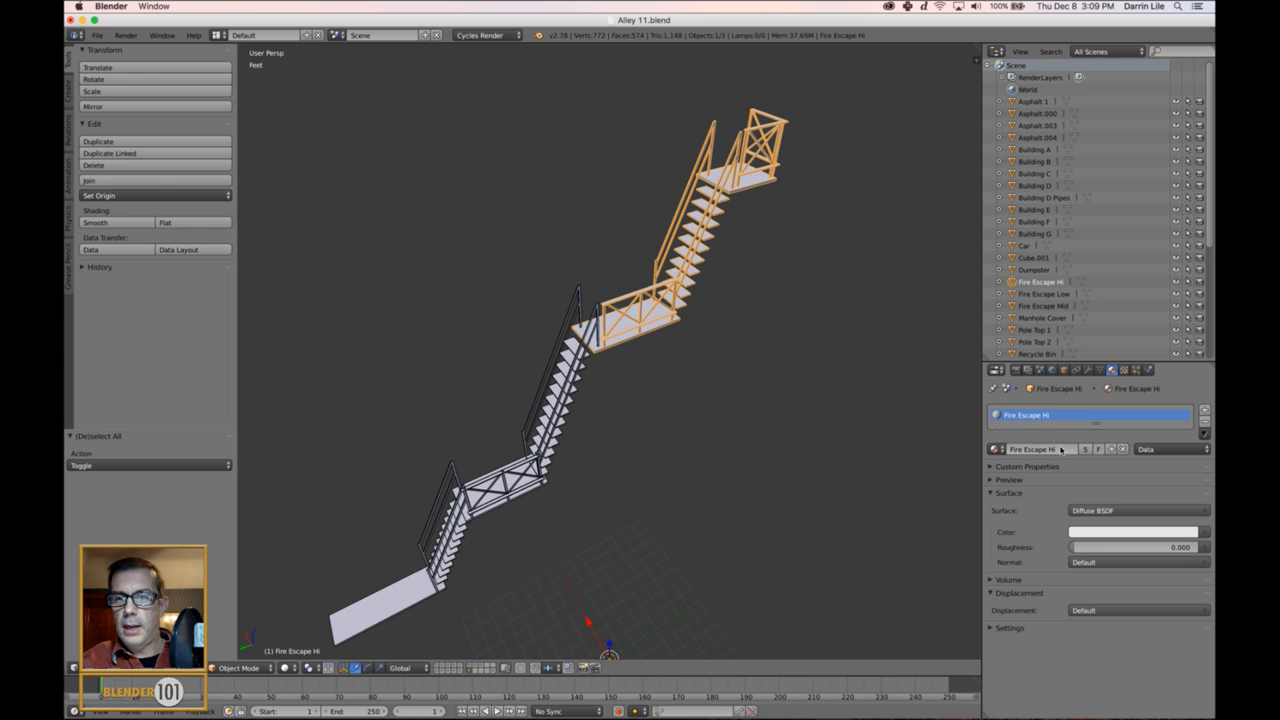
- Replace the middle fire escape section's shared material with a new one named Fire Escape Mid
right_click(560, 390)
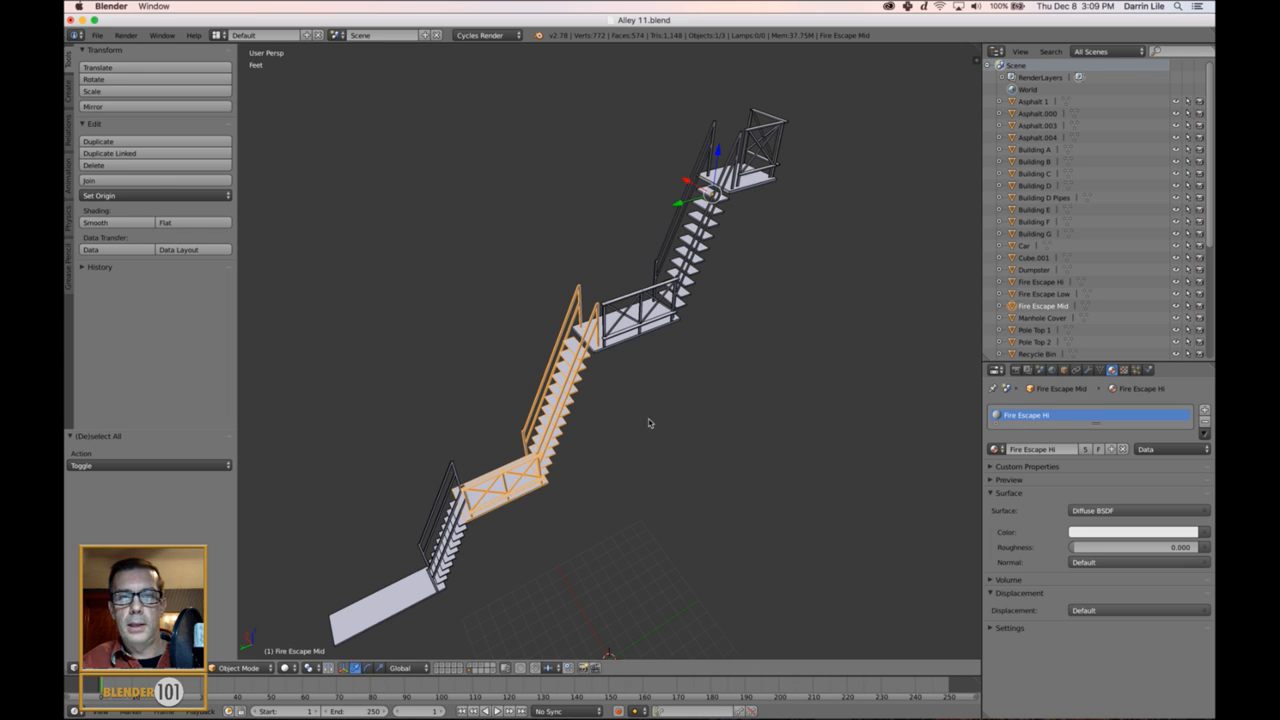
click(1205, 435)
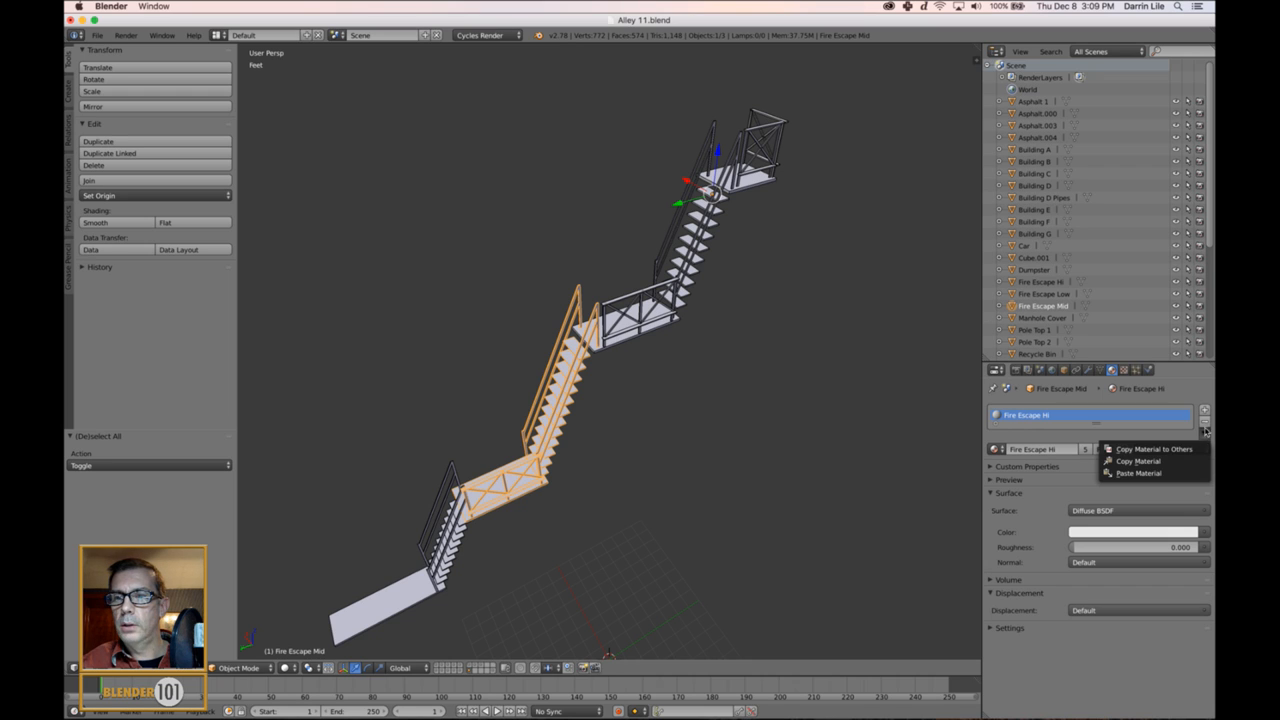
click(1204, 421)
click(1058, 449)
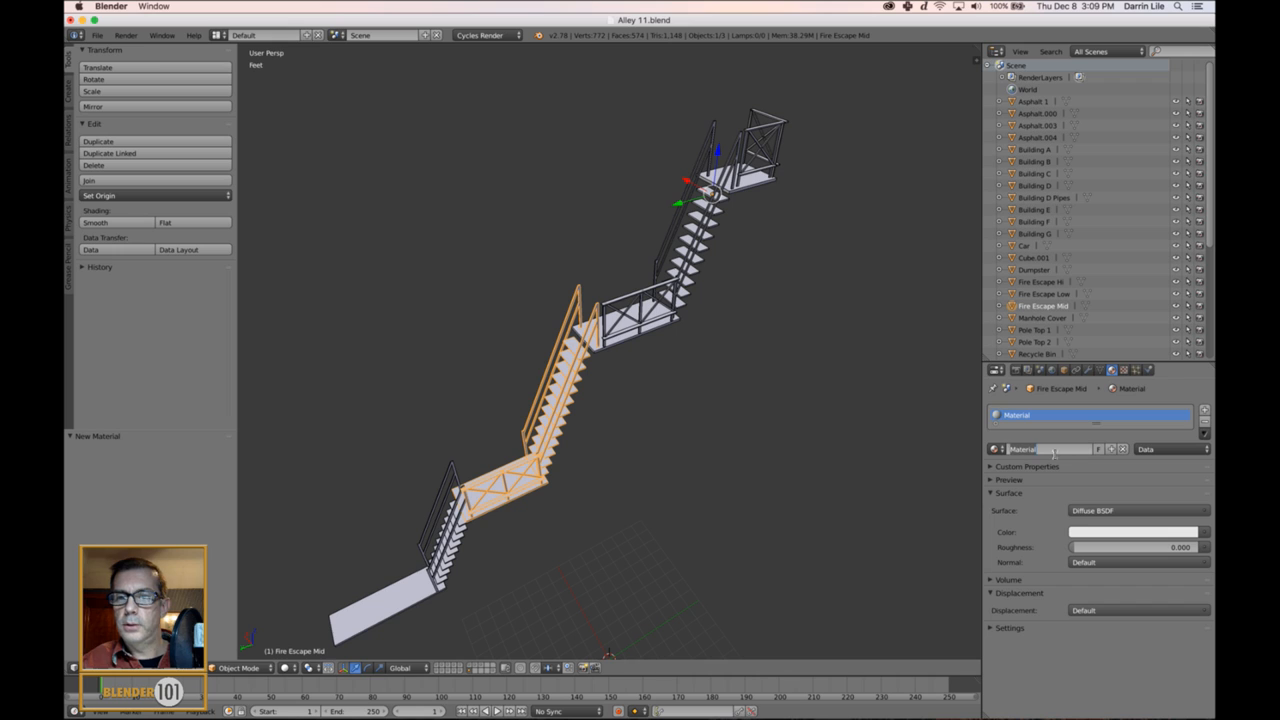
text(Fire Es)
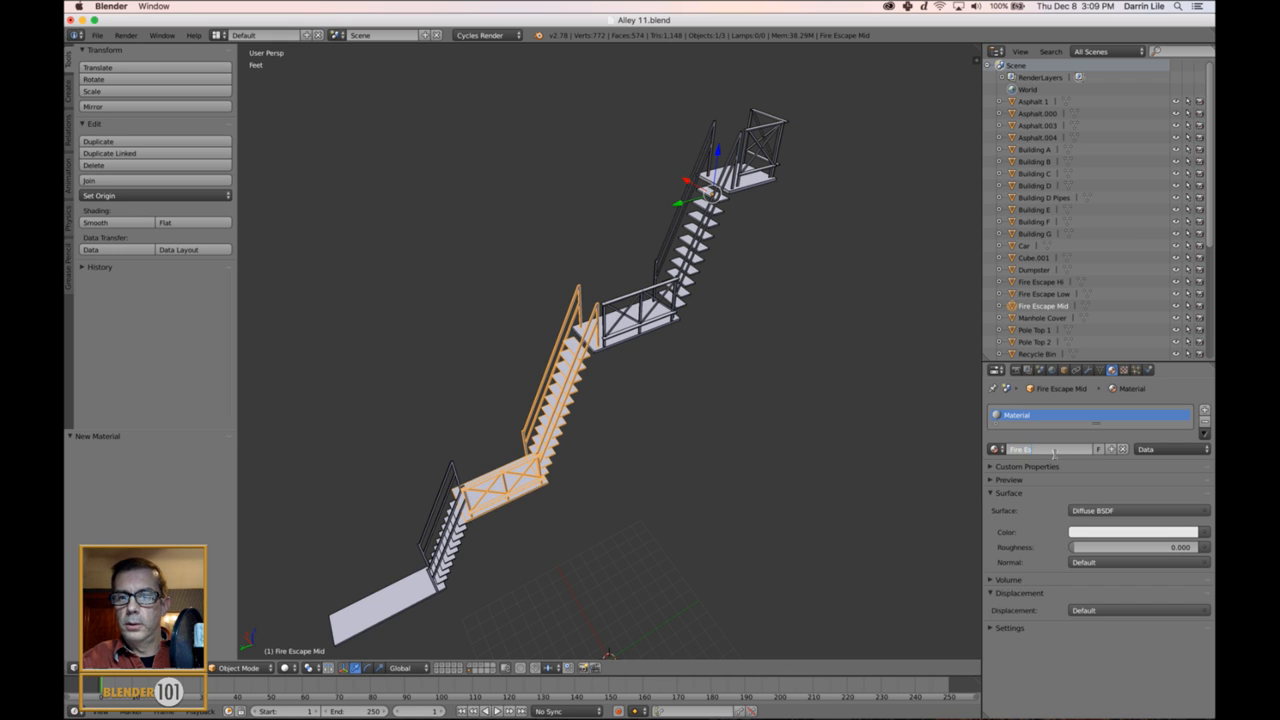
text(cape Mid)
key(Return)
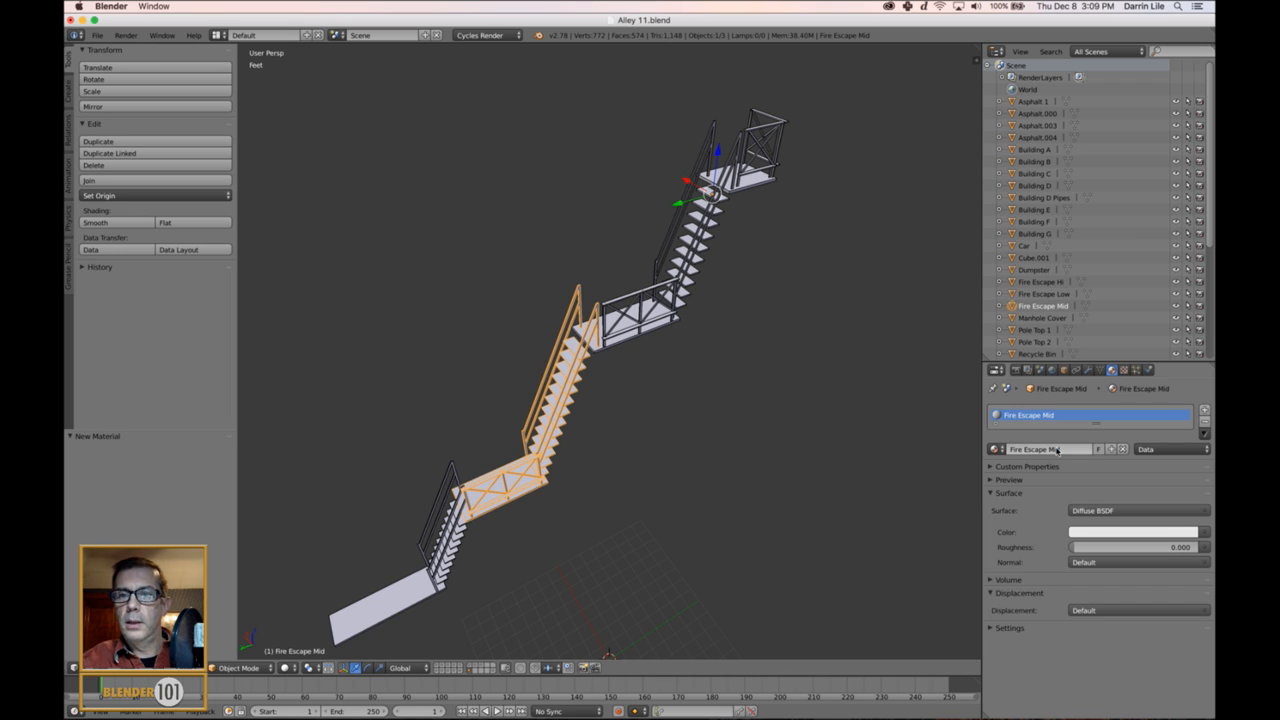
- Replace the lowest fire escape section's shared material with a new one named Fire Escape Low
right_click(440, 563)
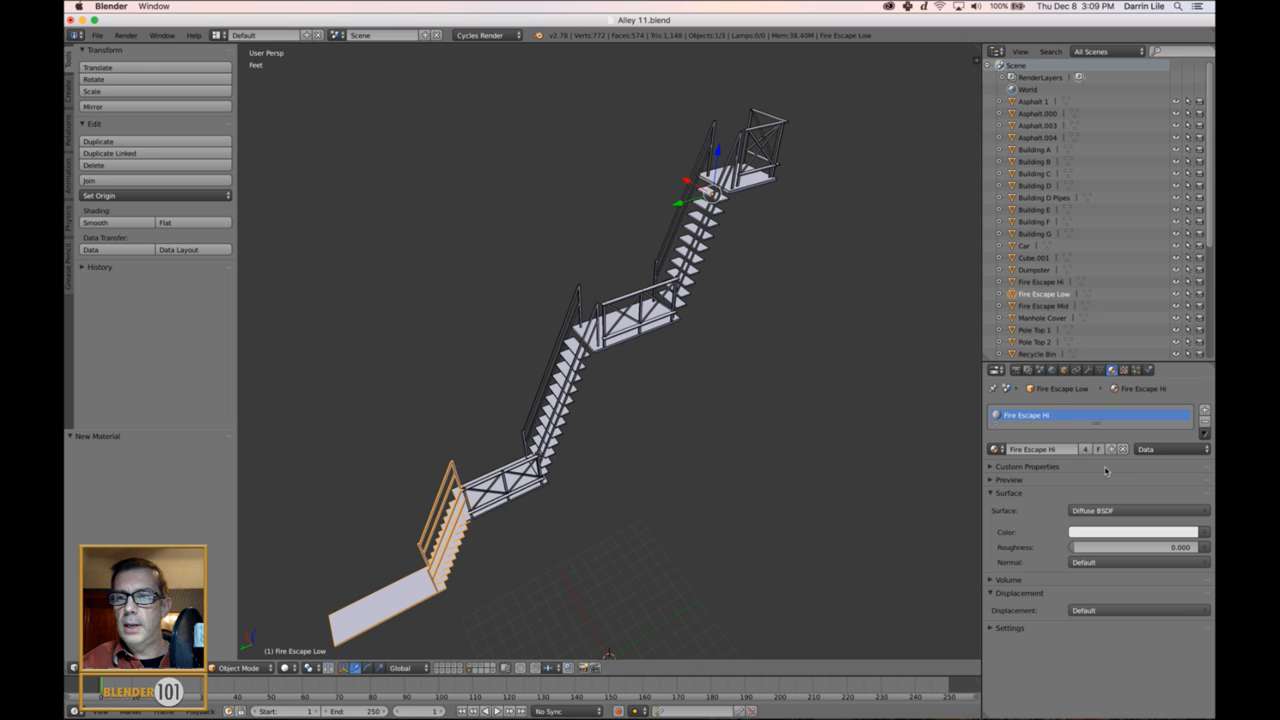
click(1204, 421)
click(1103, 450)
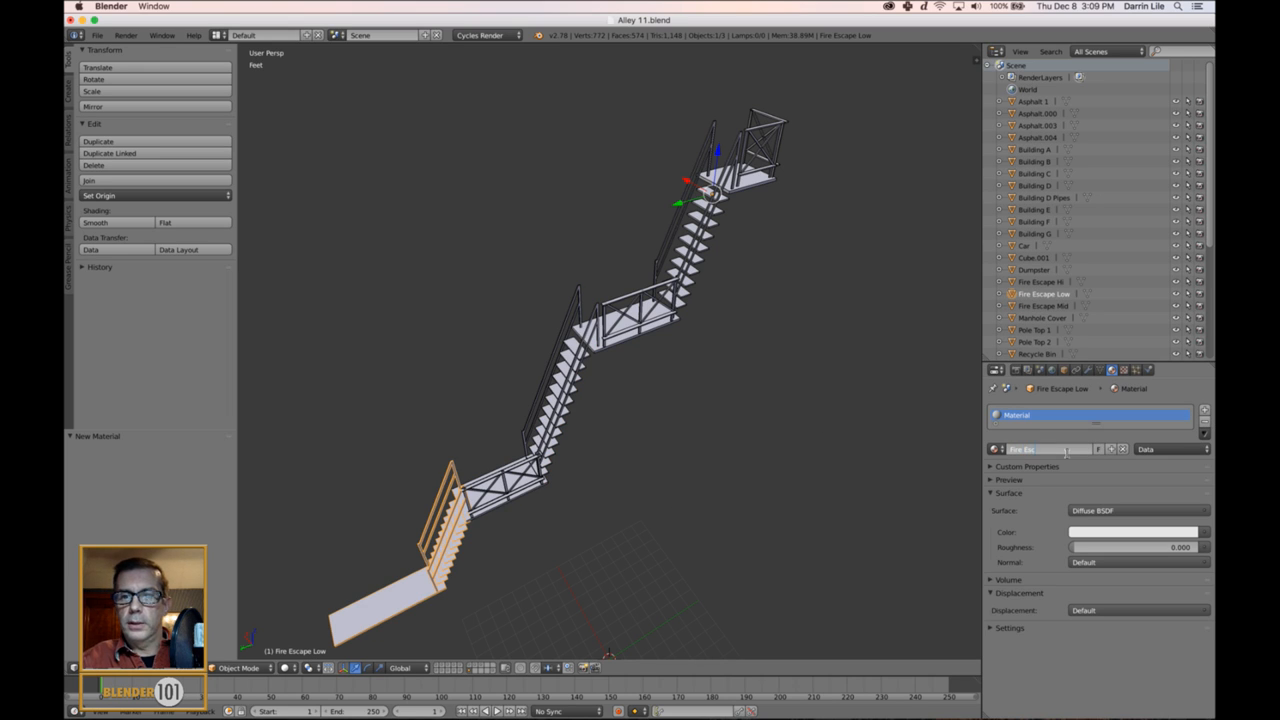
text(Fire Escape Low)
key(Return)
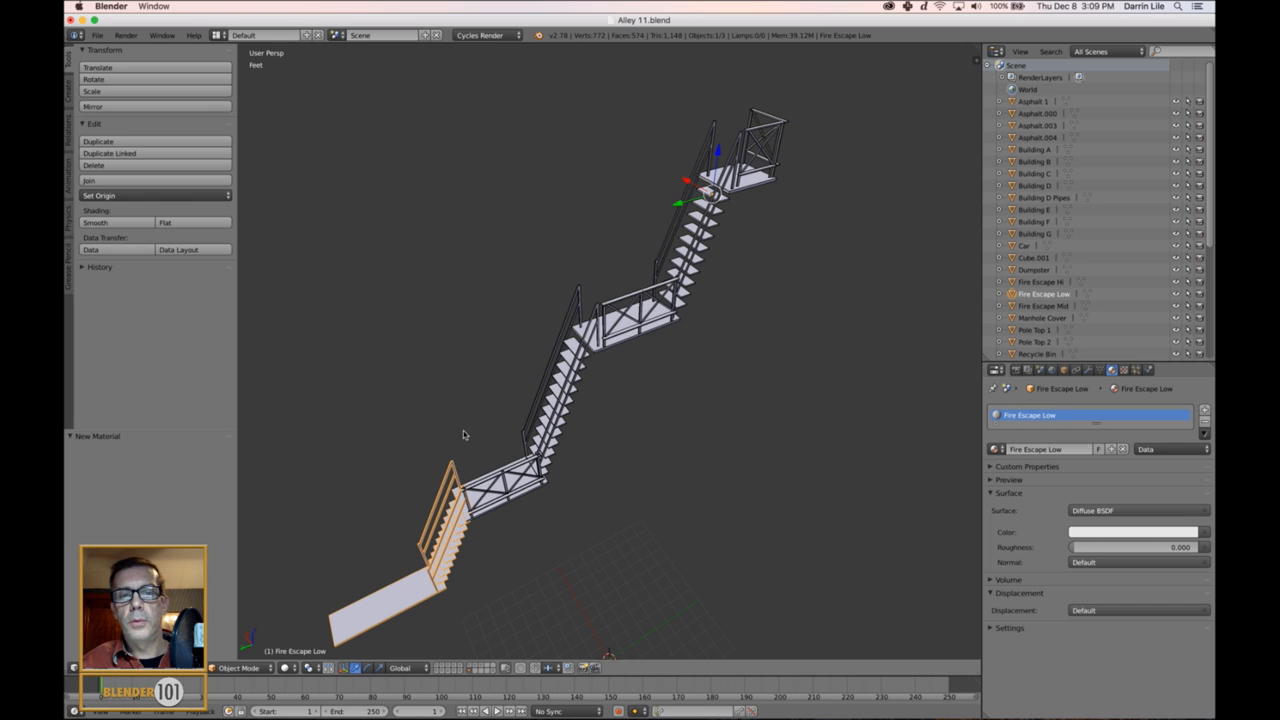
- Check the materials of the middle and upper sections and view the upper section's vertex colors in Vertex Paint mode, returning to Object Mode
shift+middle_drag(531, 502, 582, 463)
right_click(582, 463)
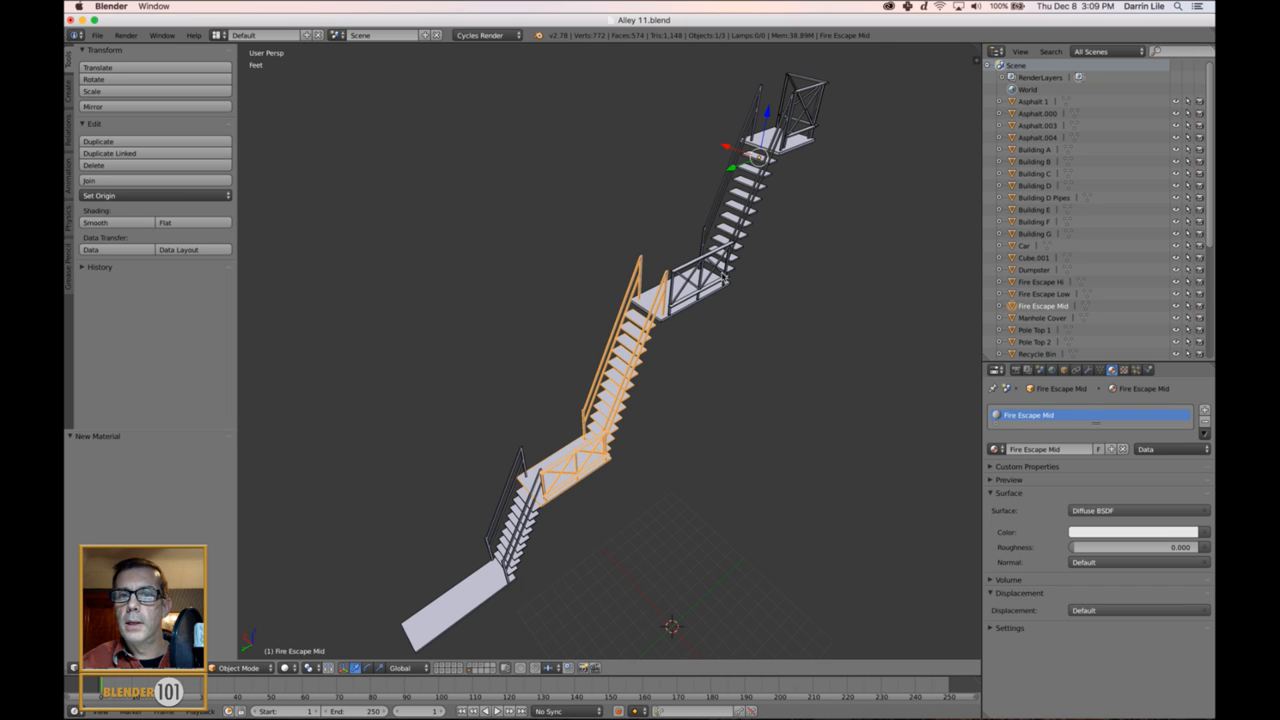
right_click(725, 278)
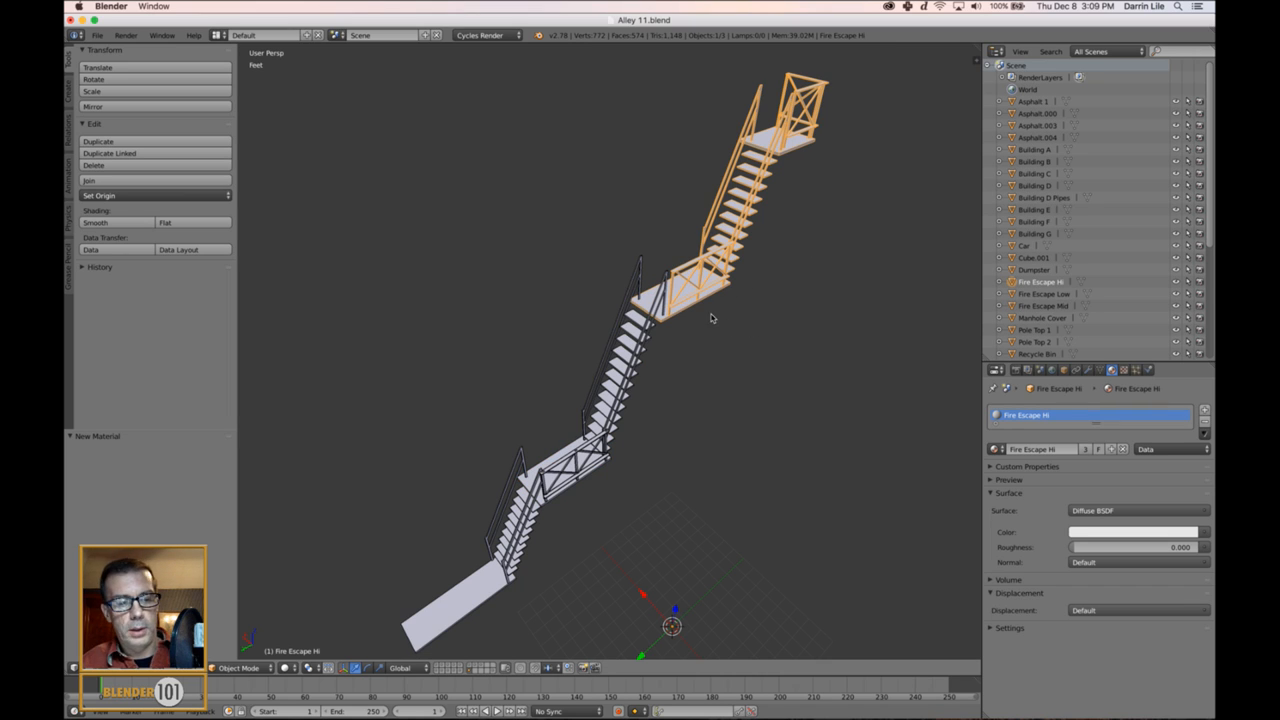
click(252, 668)
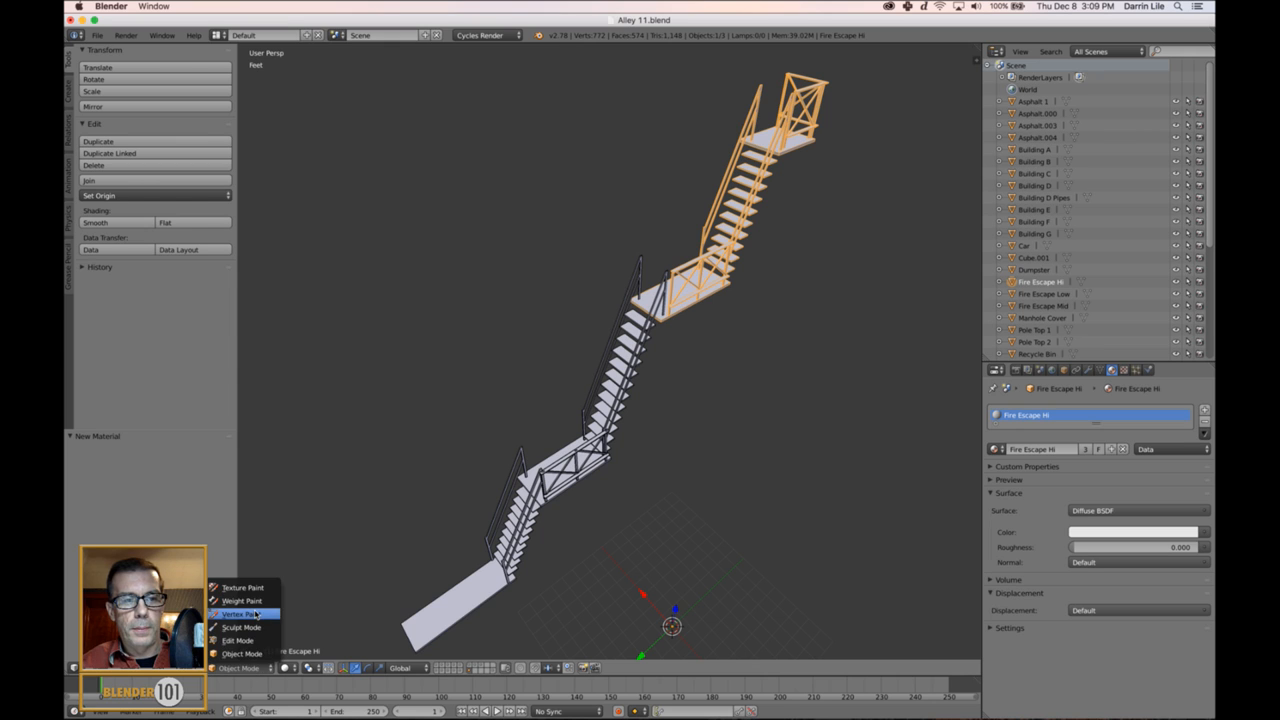
click(250, 614)
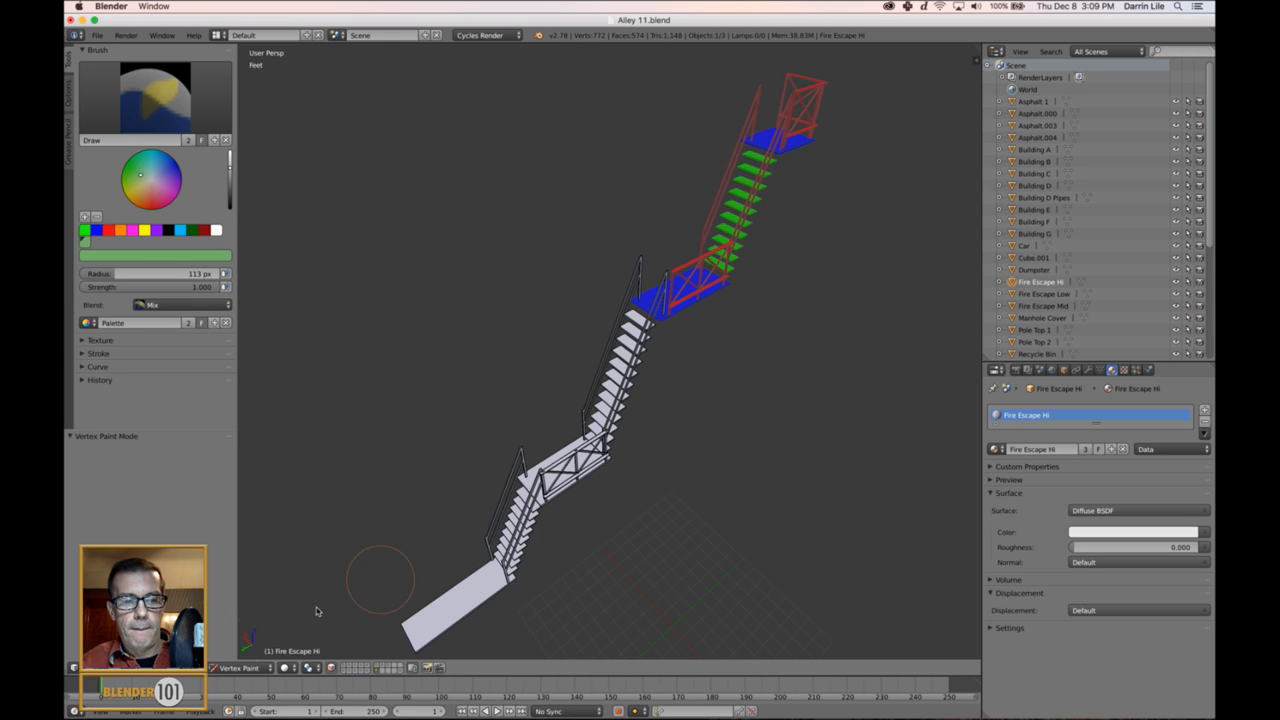
click(249, 668)
click(250, 655)
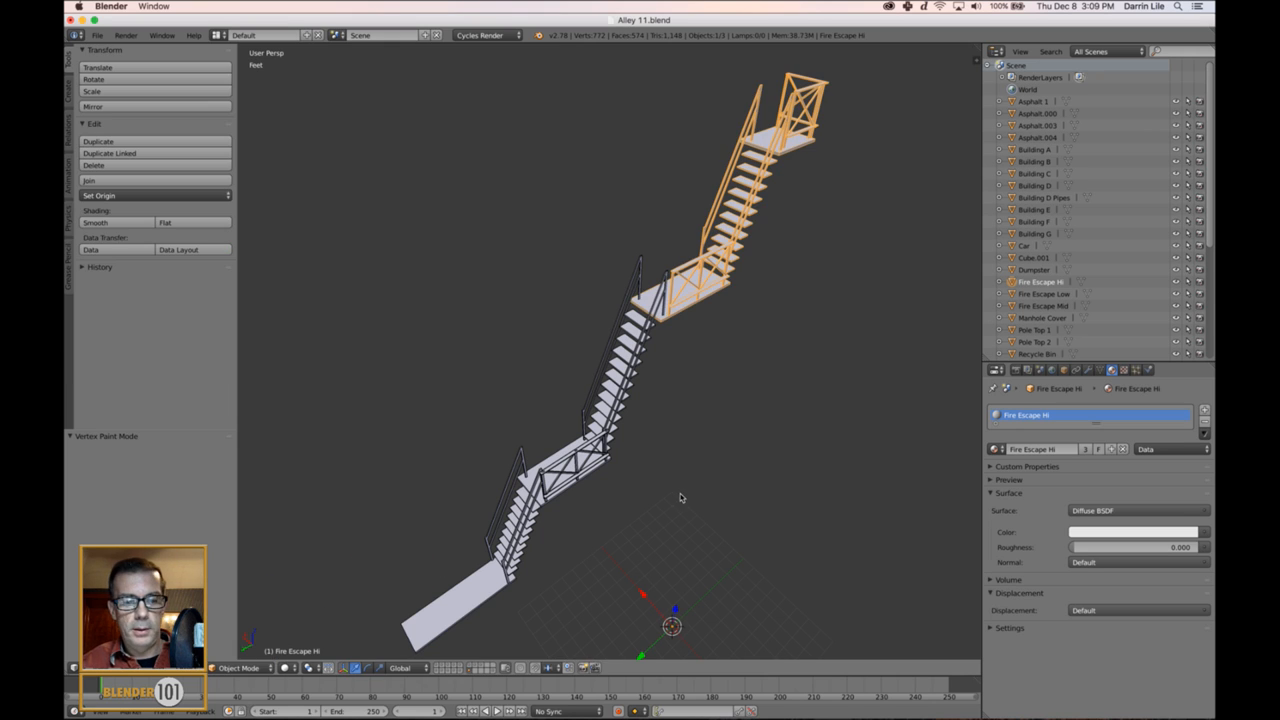
- Save the file and export all three selected fire escape sections as FBX, overwriting Fire Escape Pieces.fbx in the Exports folder
key(ctrl+s)
click(710, 489)
middle_drag(735, 505, 700, 420)
key(a)
key(a)
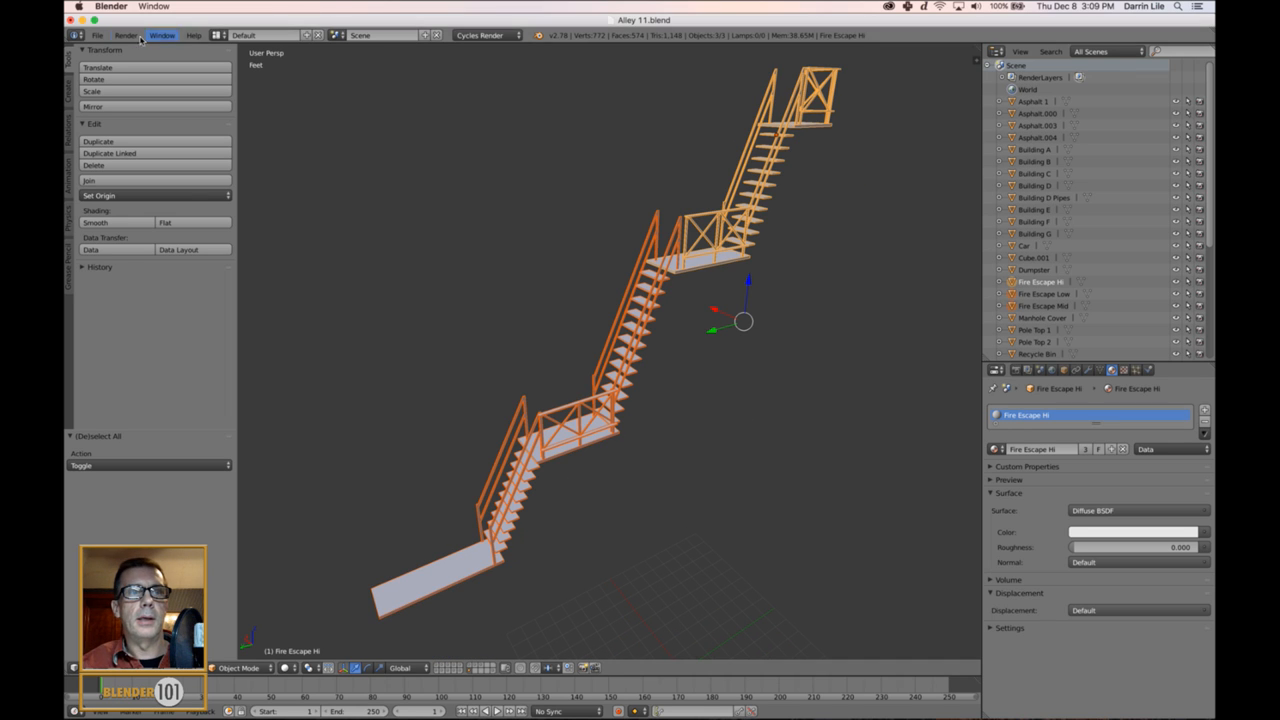
click(97, 35)
mouse_move(135, 270)
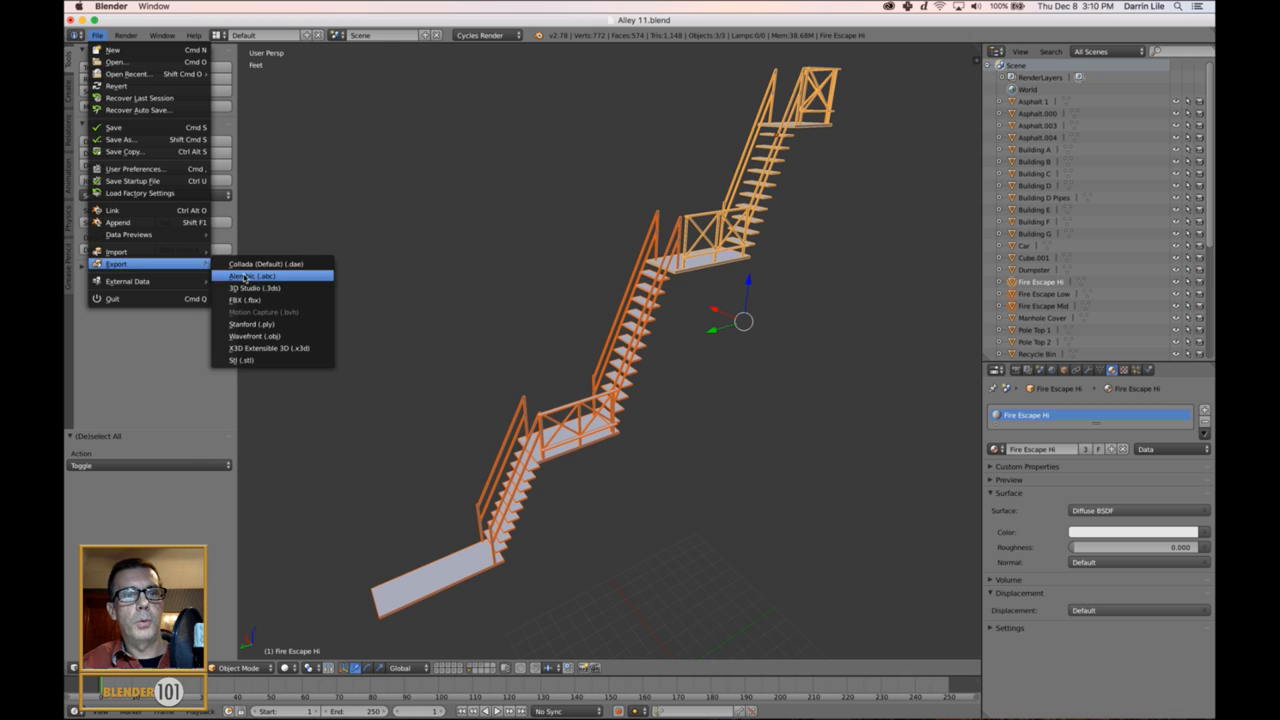
click(256, 302)
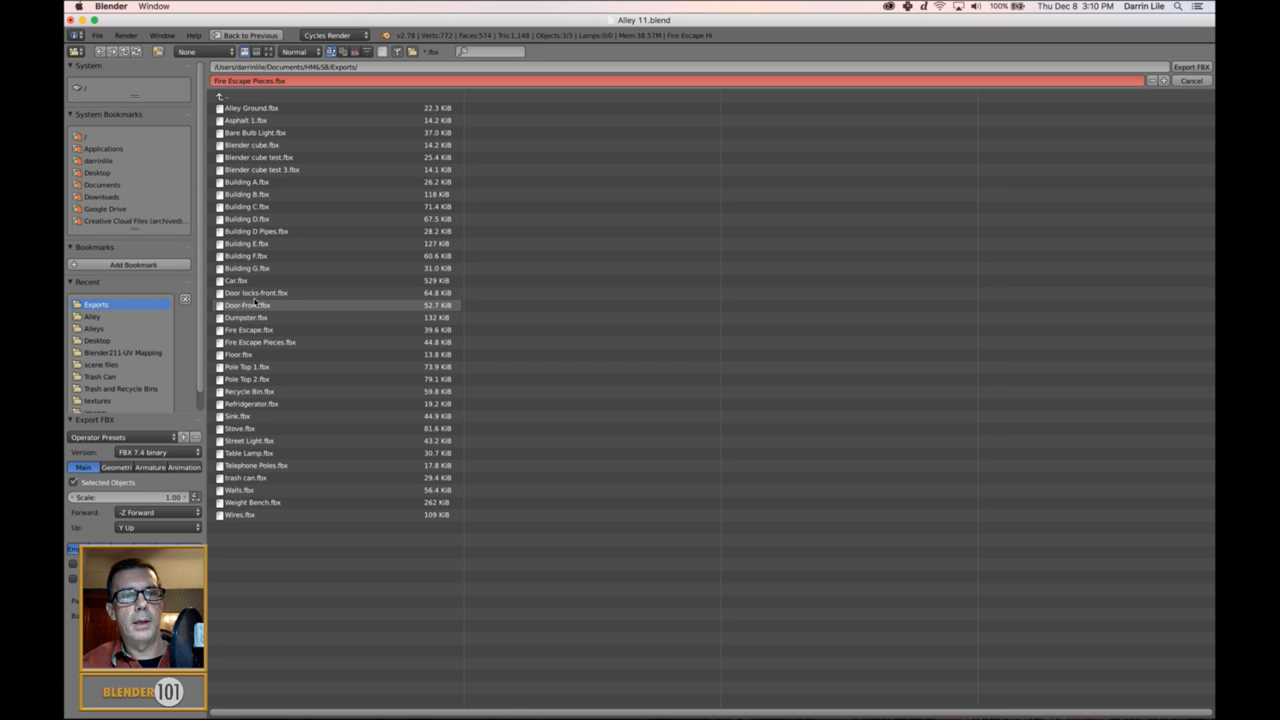
click(300, 342)
click(1186, 68)
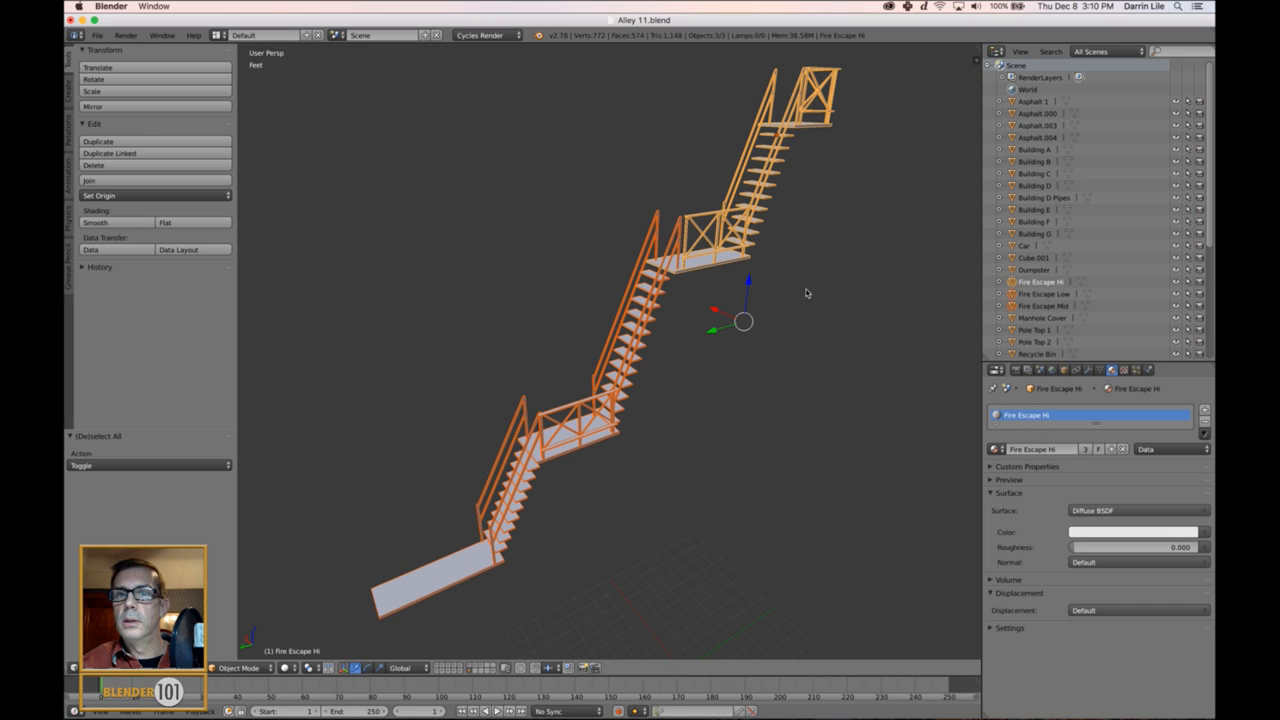
- Switch to Substance Painter and create a new project from the Fire Escape Pieces.fbx mesh
click(680, 706)
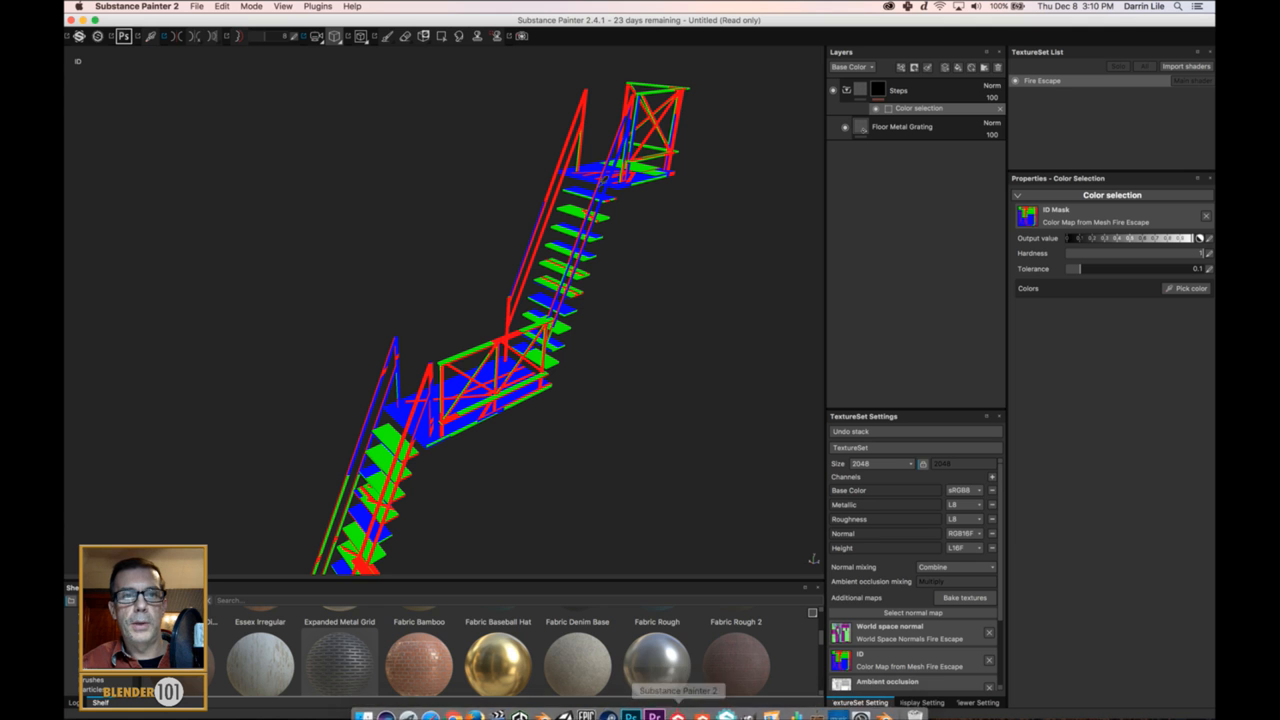
click(199, 7)
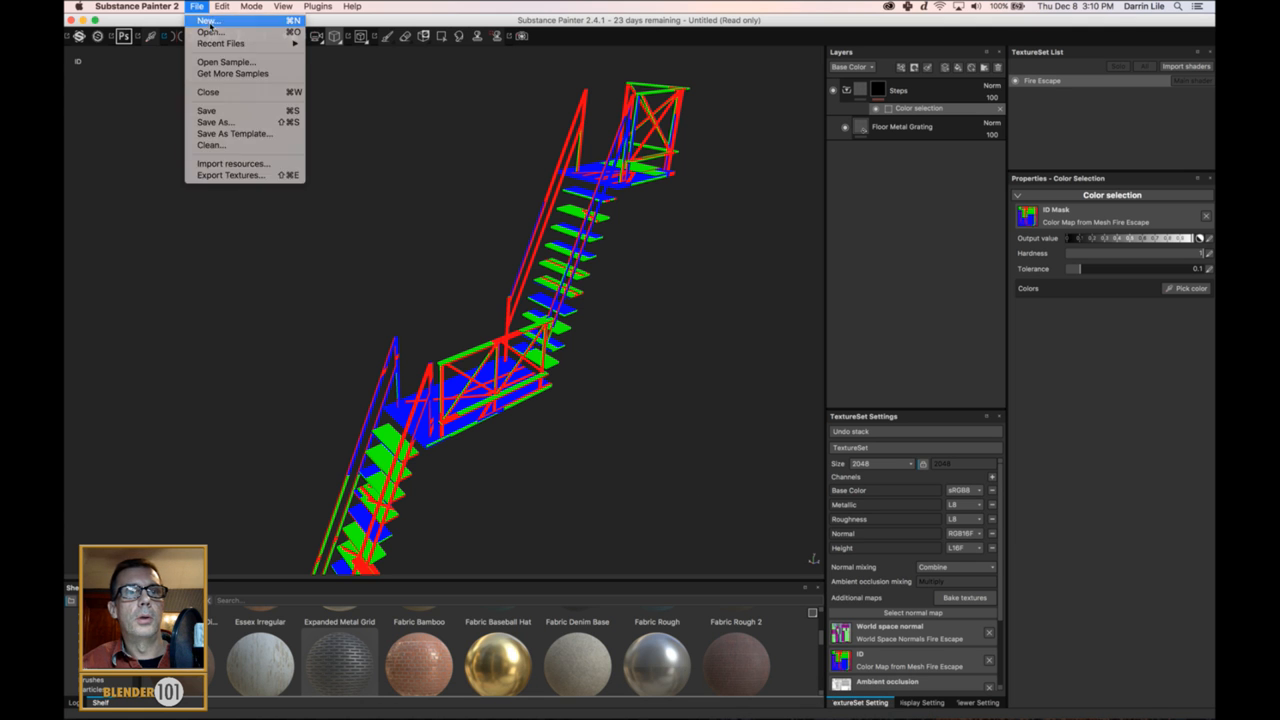
click(207, 21)
click(602, 375)
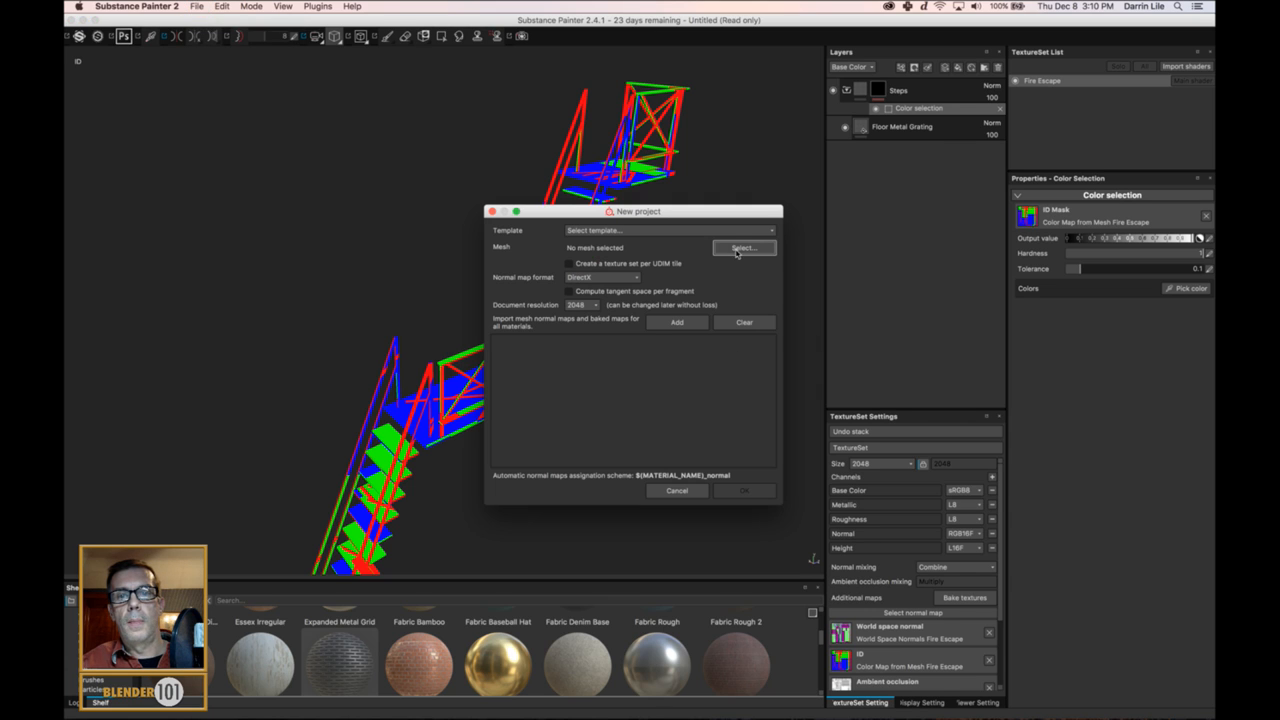
click(740, 246)
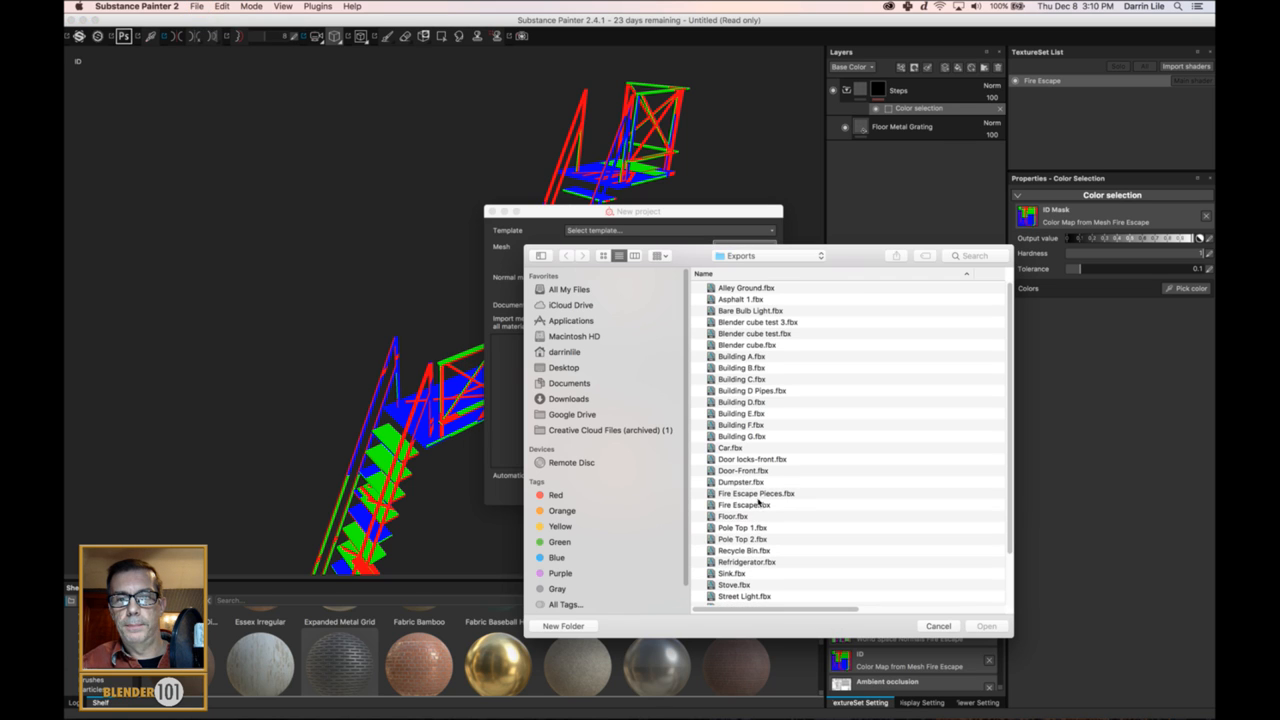
double_click(758, 493)
click(745, 490)
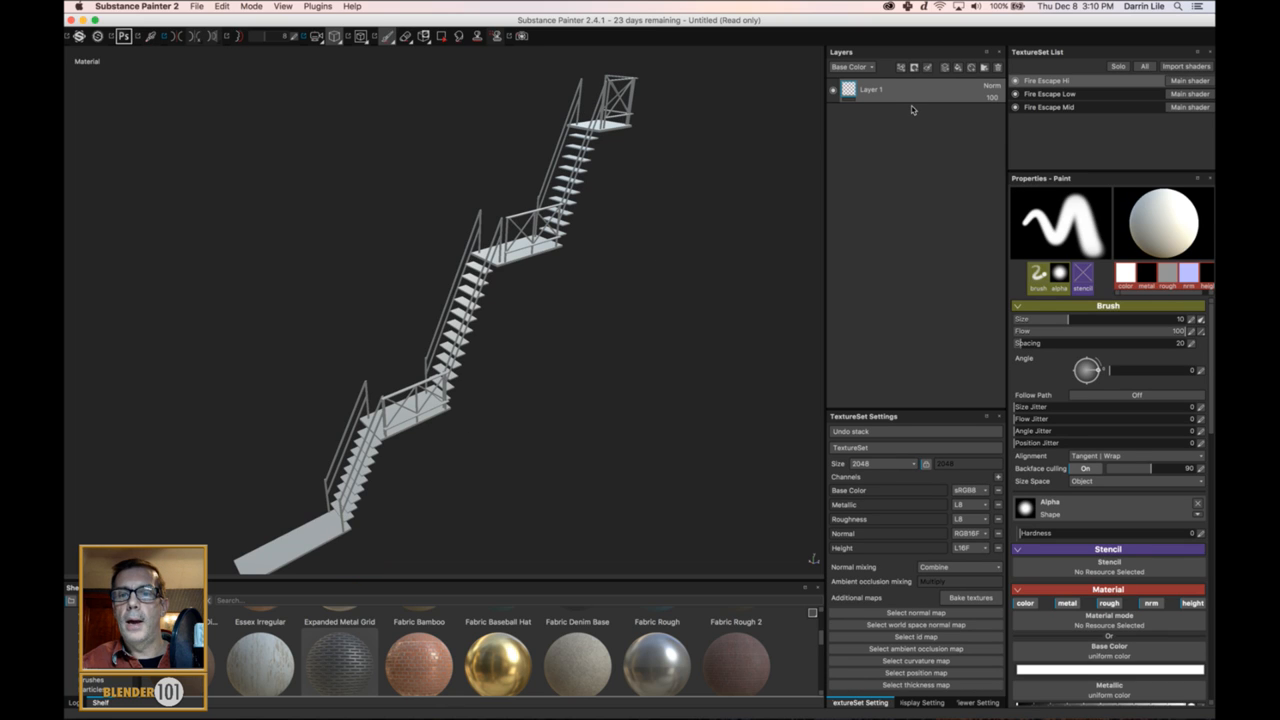
- Bake the Fire Escape Hi texture set's additional maps without Normal, using Vertex Color as the ID map's color source
click(970, 597)
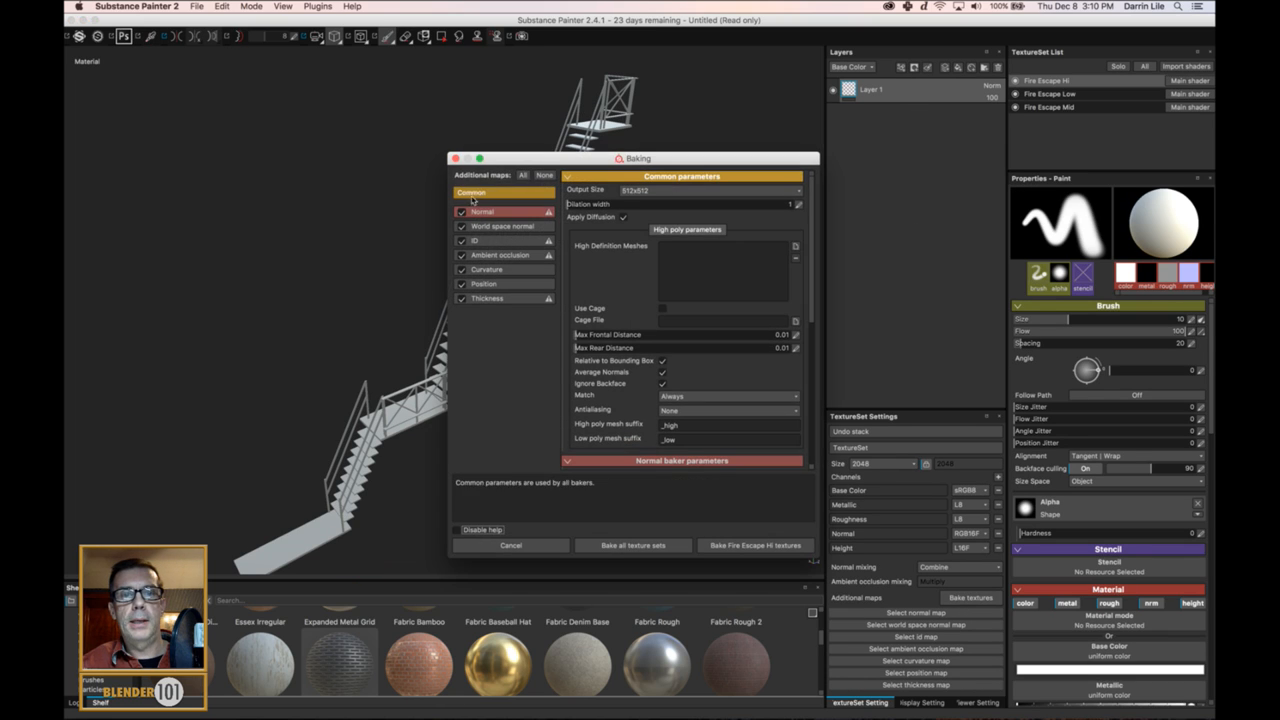
click(461, 212)
click(493, 241)
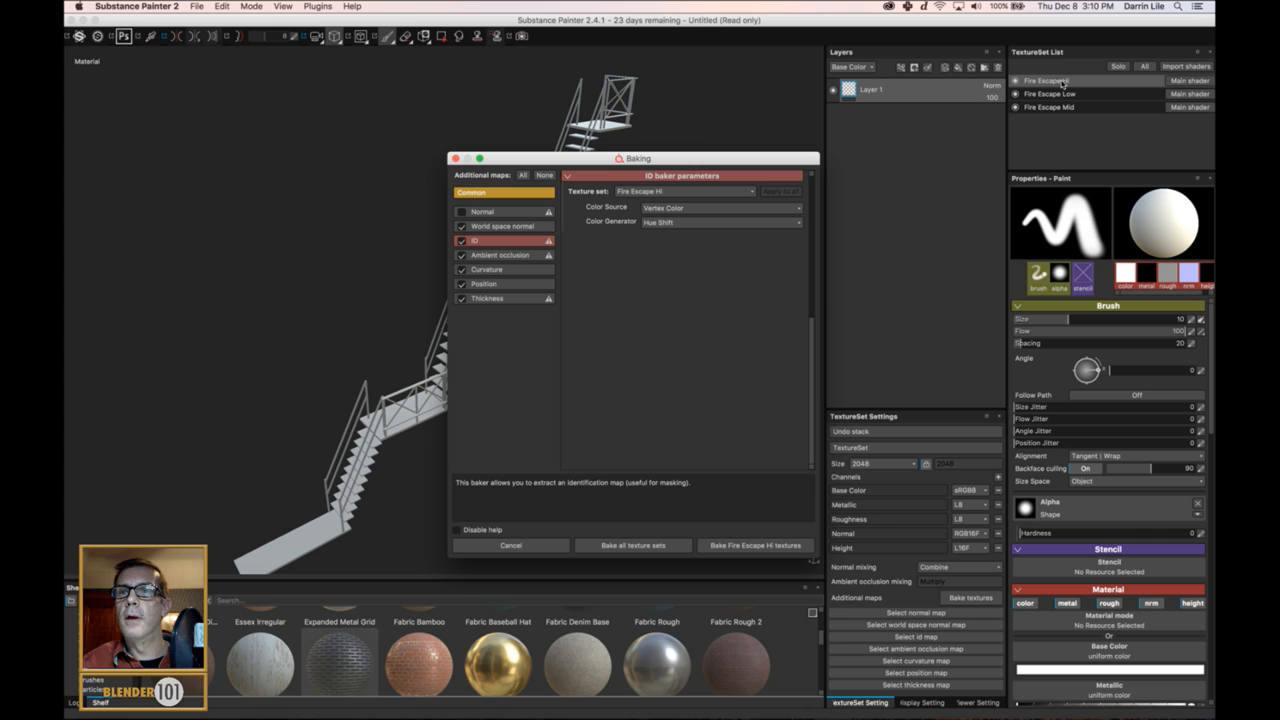
click(752, 547)
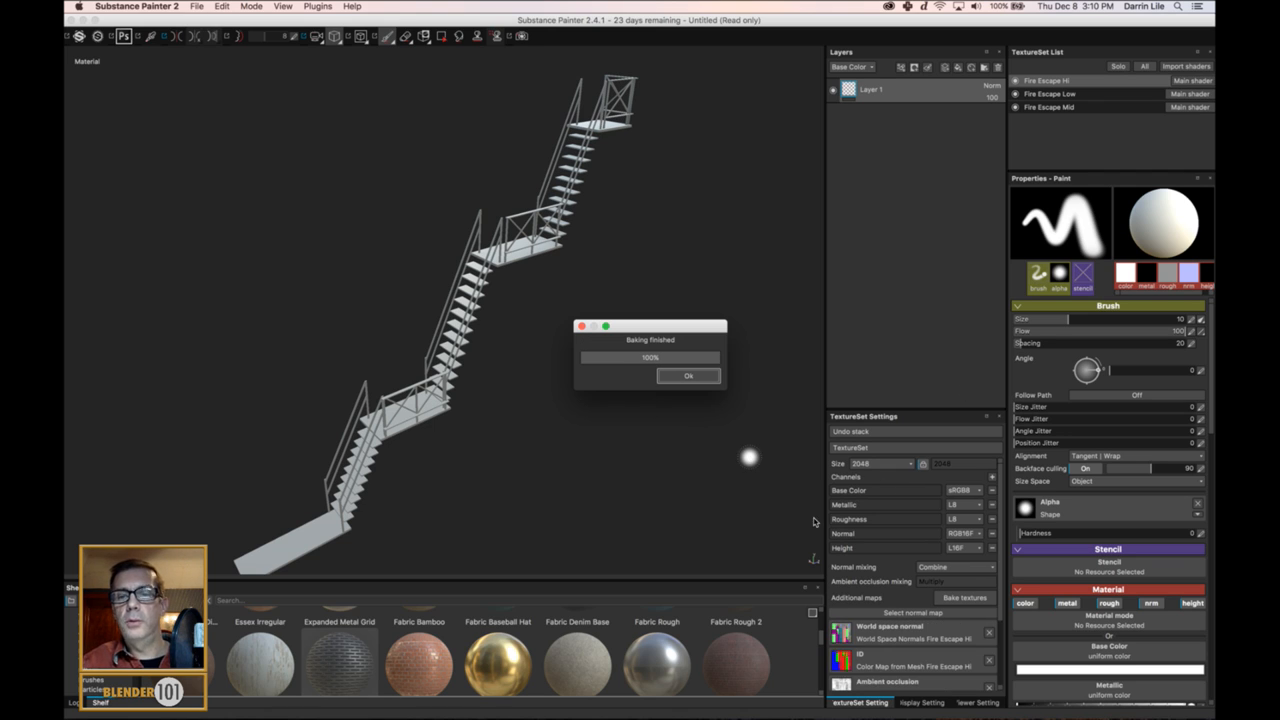
click(688, 375)
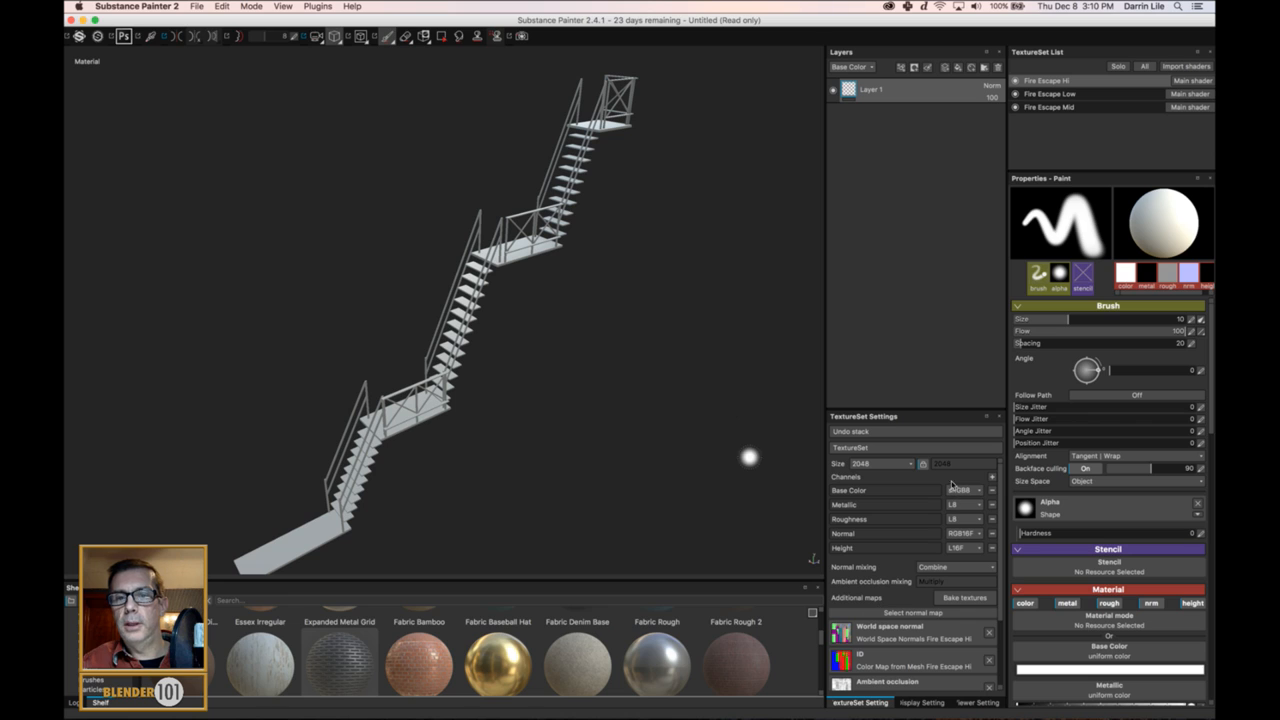
- Bake the additional maps for all texture sets, leaving out Normal
click(1062, 93)
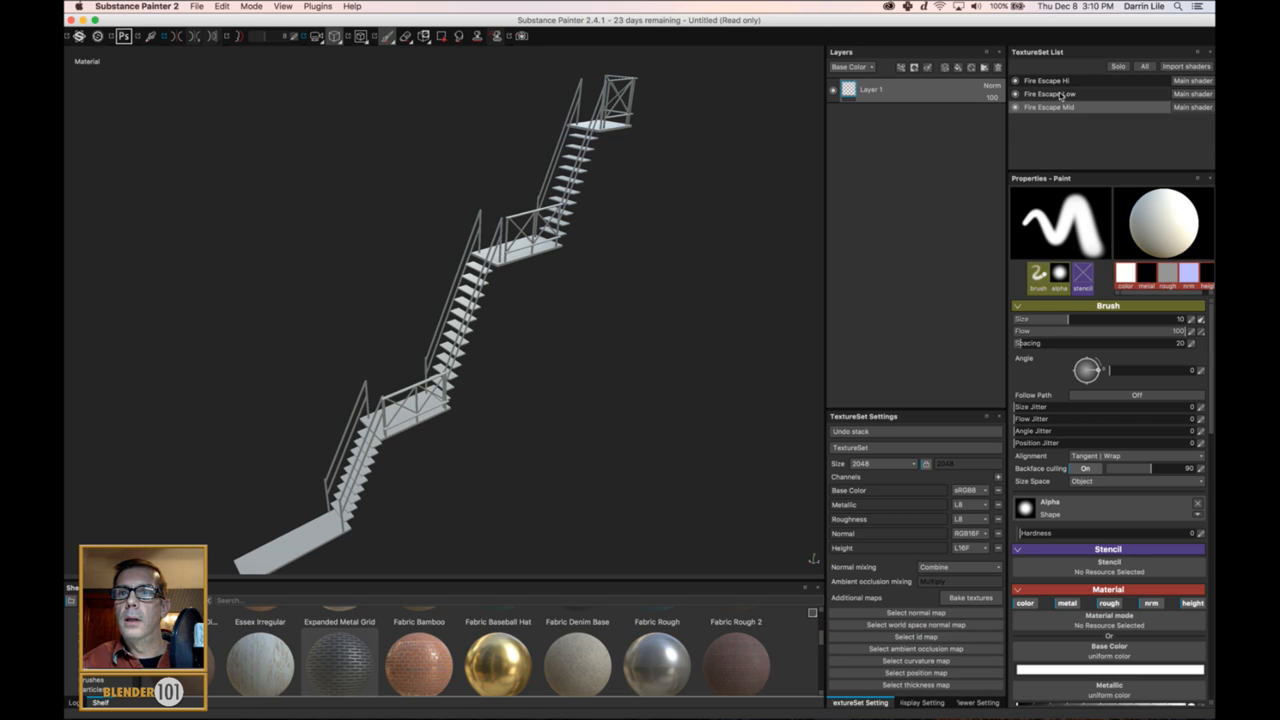
click(1062, 93)
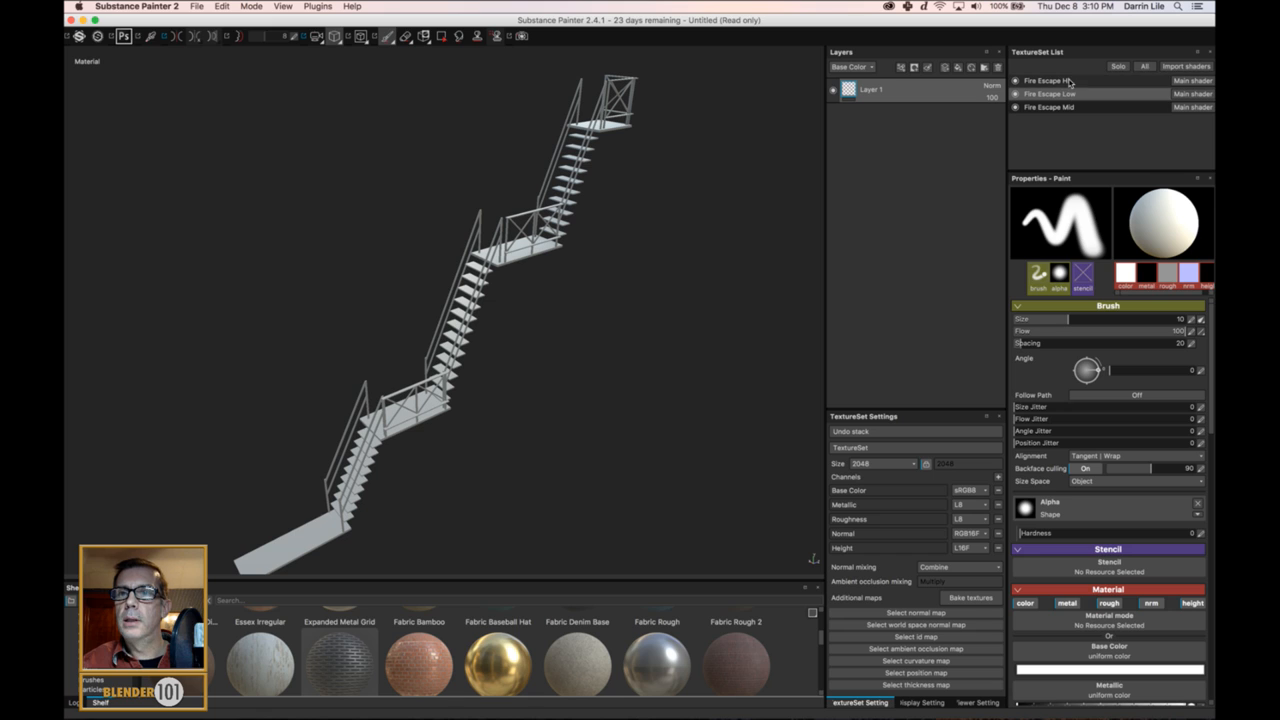
click(968, 599)
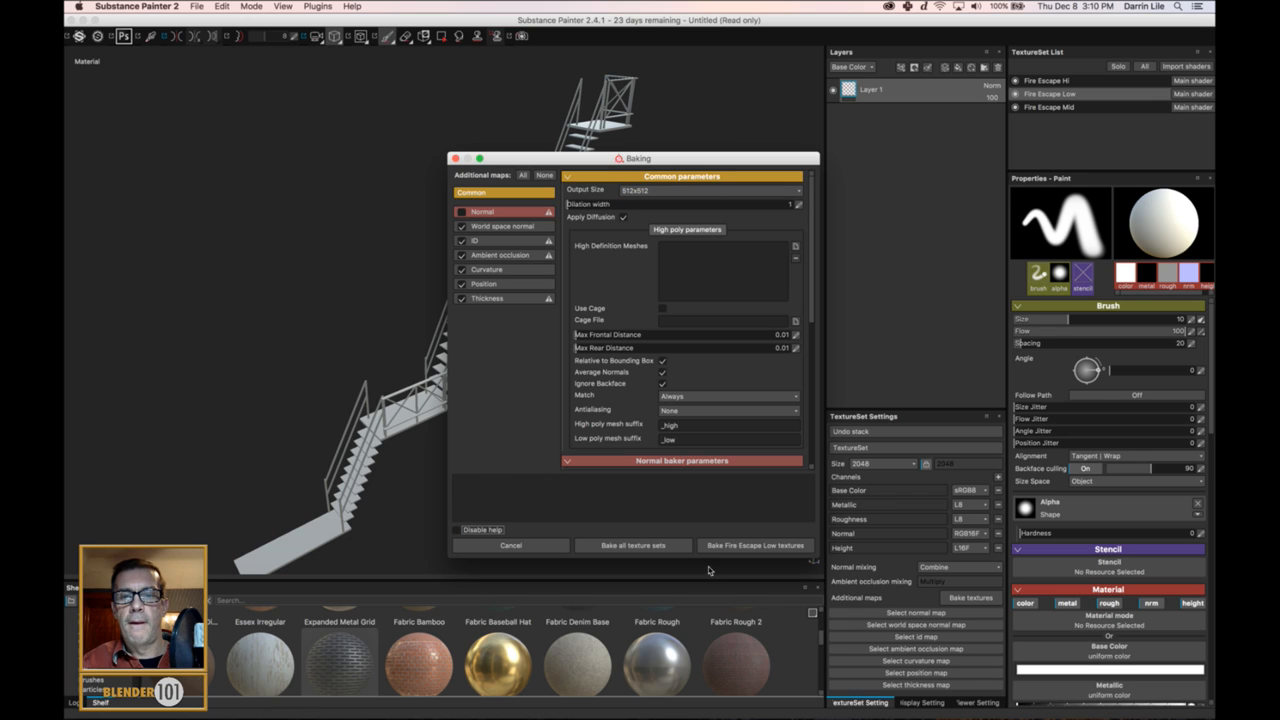
click(744, 546)
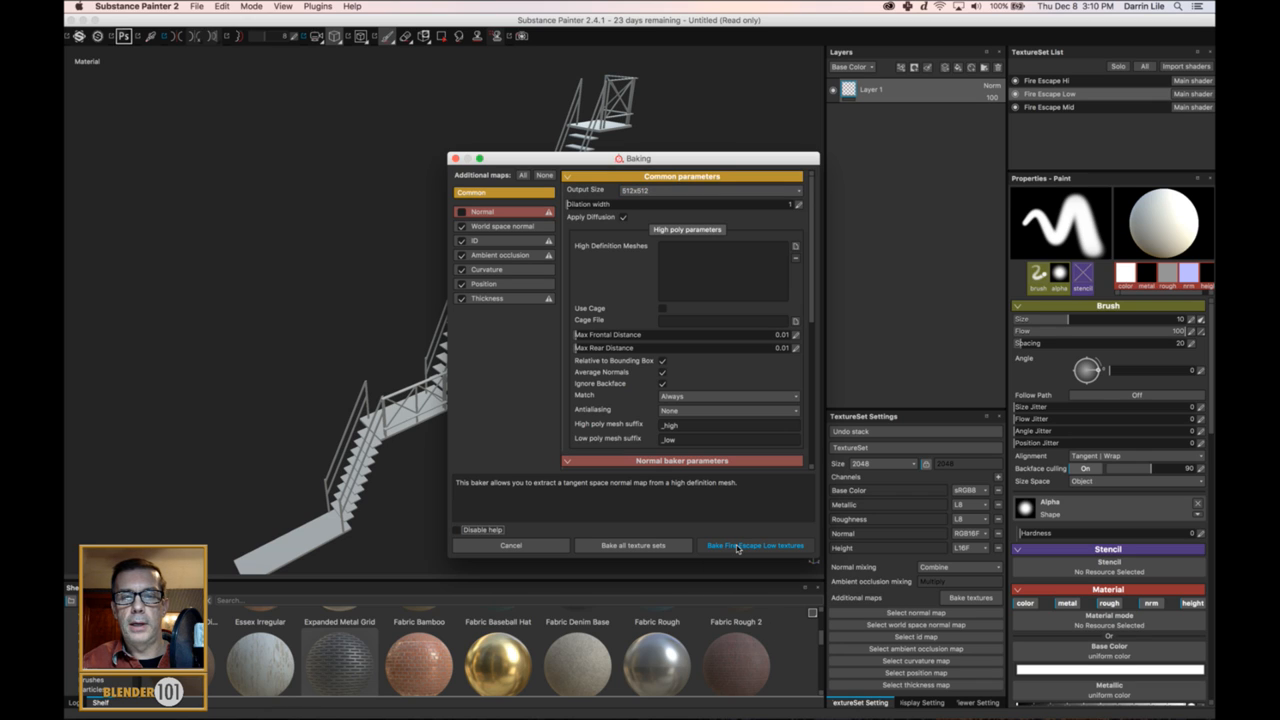
click(630, 546)
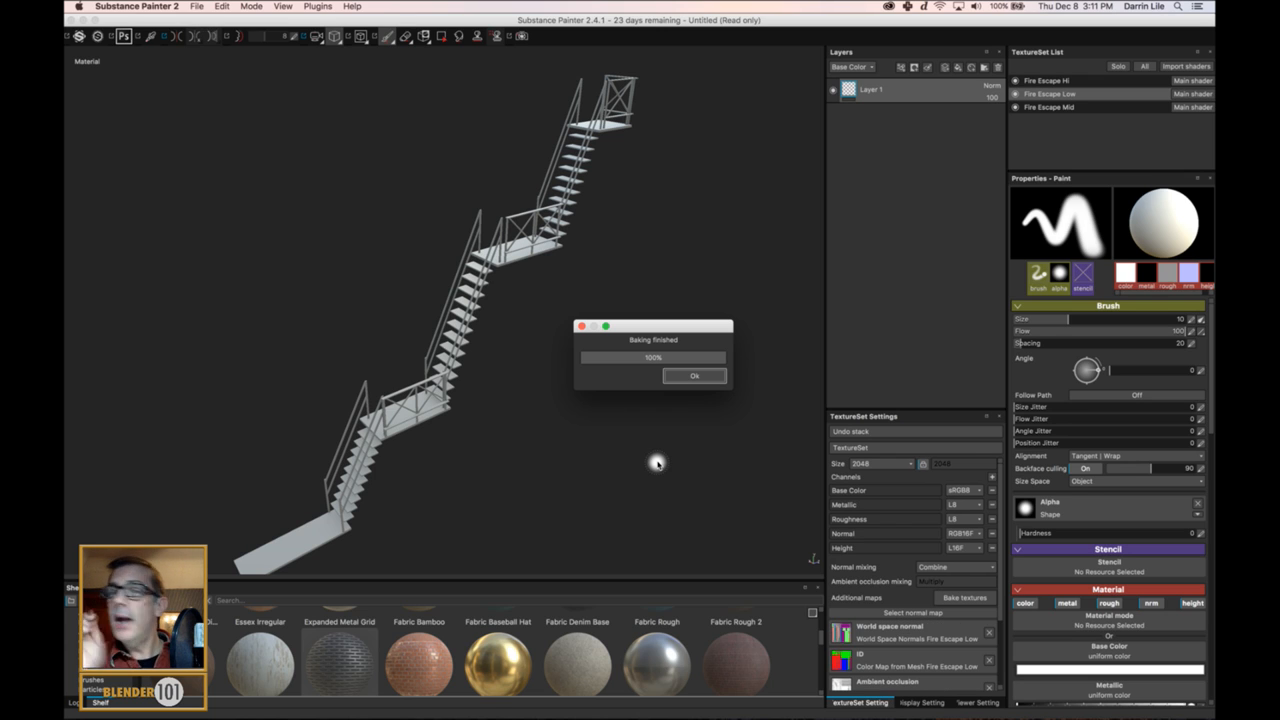
key(Return)
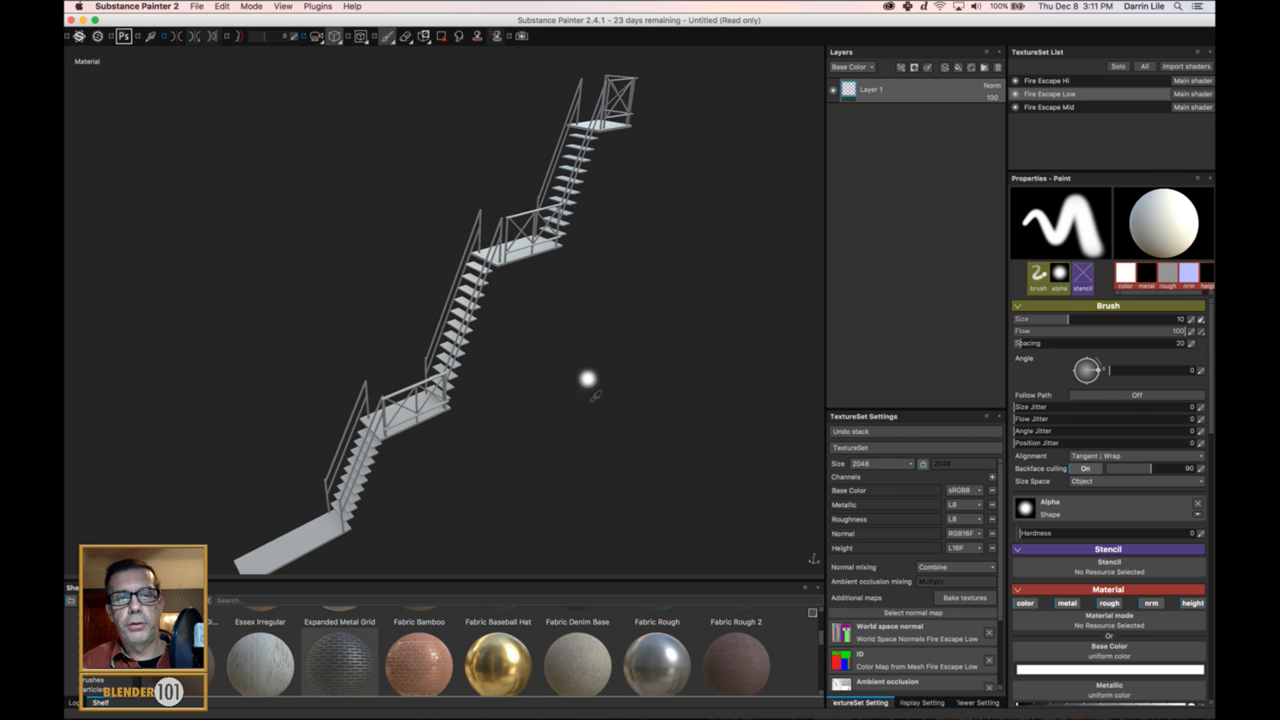
- Select the Fire Escape Hi texture set and delete its default Layer 1
click(1060, 109)
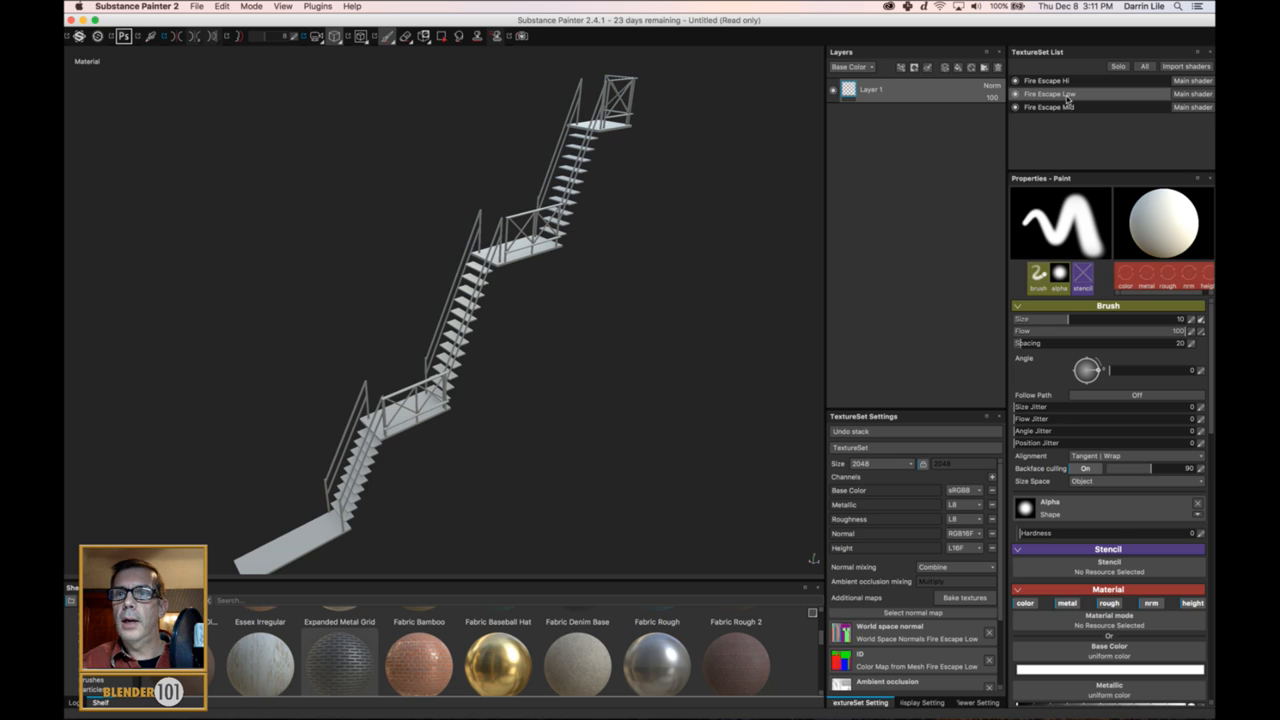
click(1050, 80)
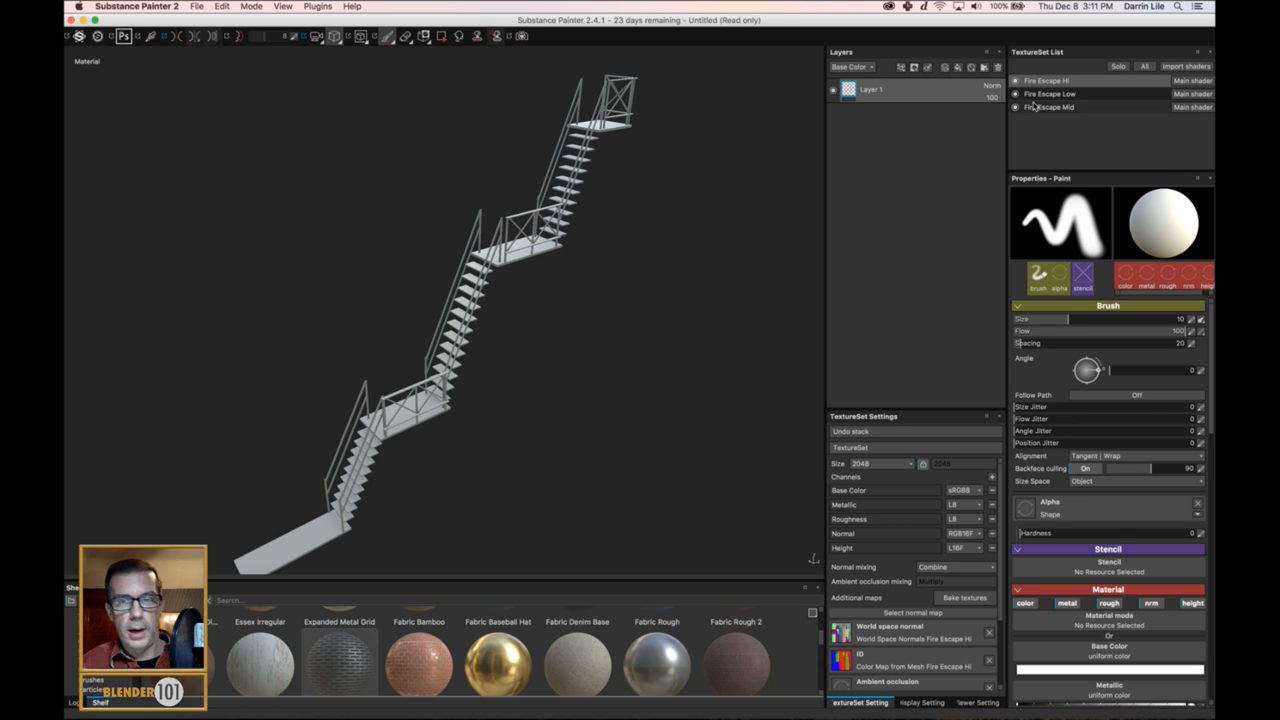
click(995, 70)
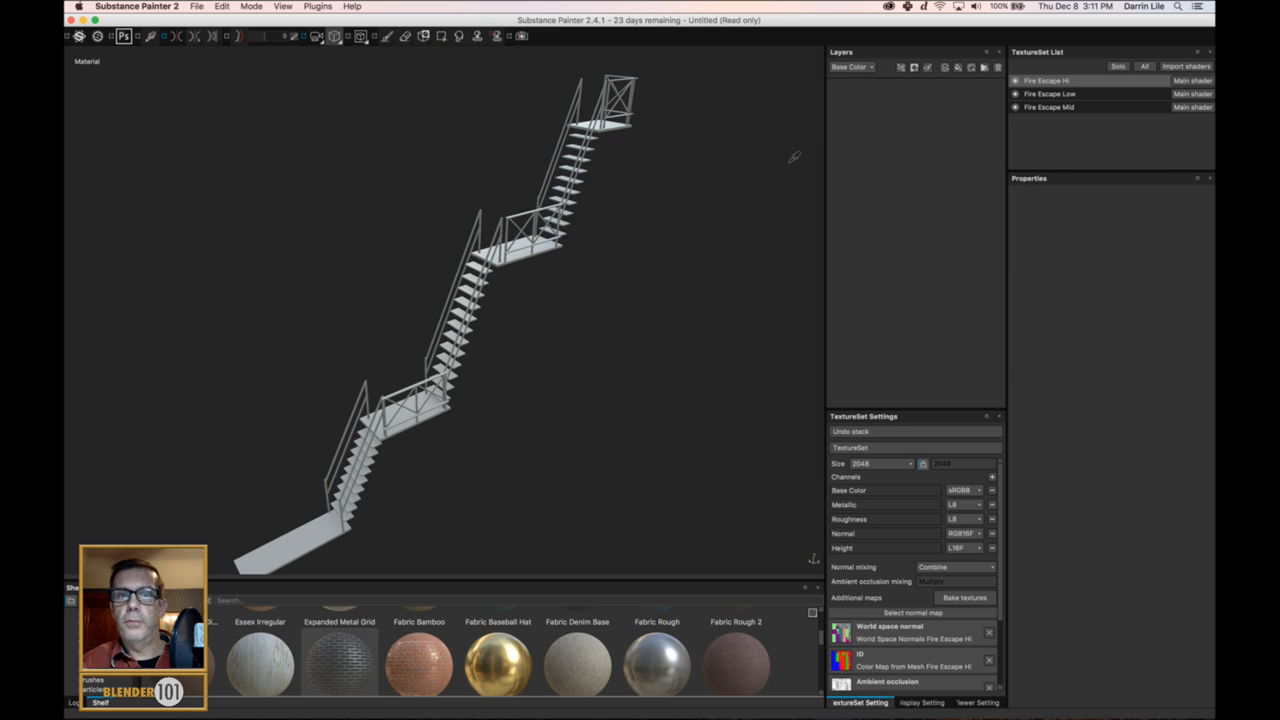
- Add a folder to the Fire Escape Hi layer stack and name it Steps
scroll(680, 205, up, 3)
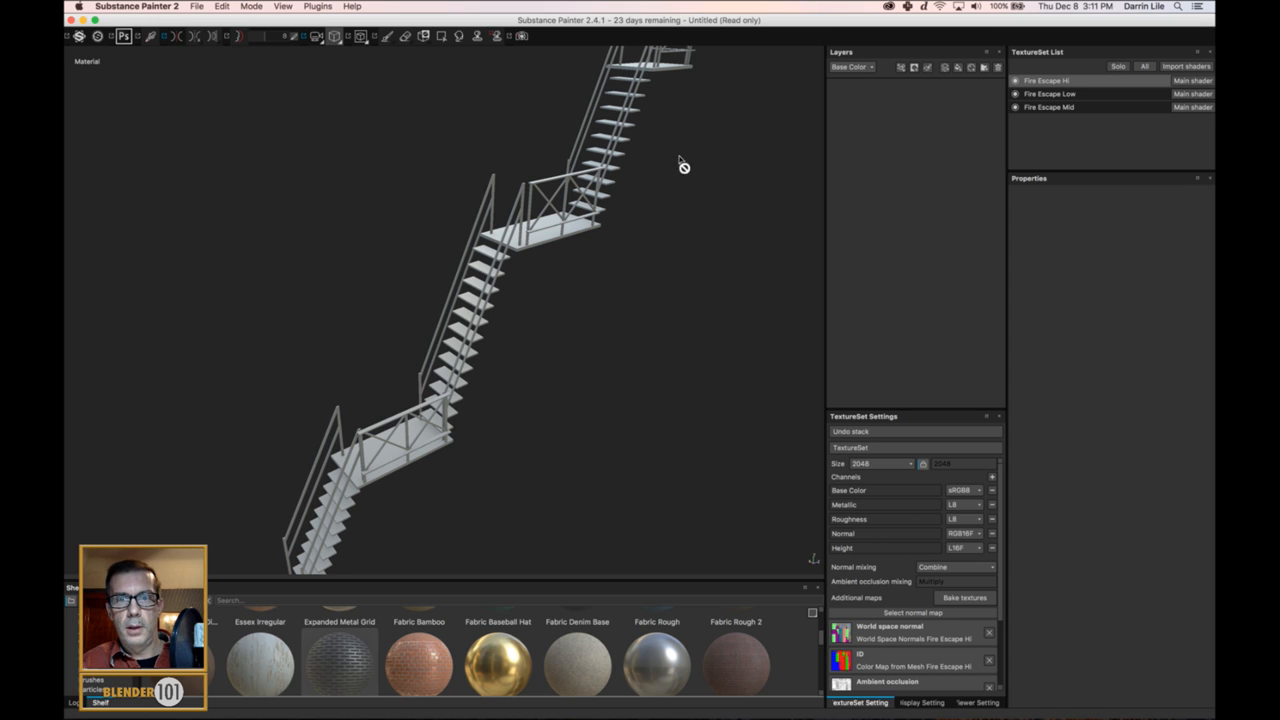
alt+drag(694, 133, 660, 243)
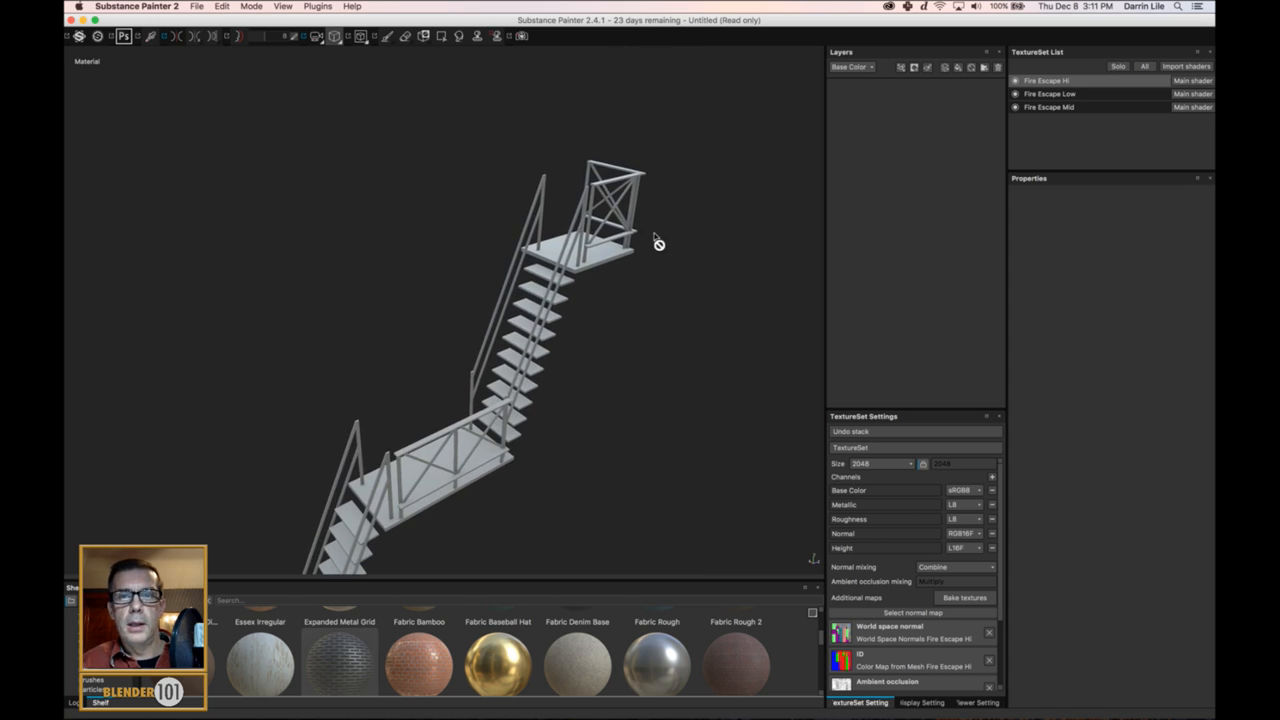
click(984, 67)
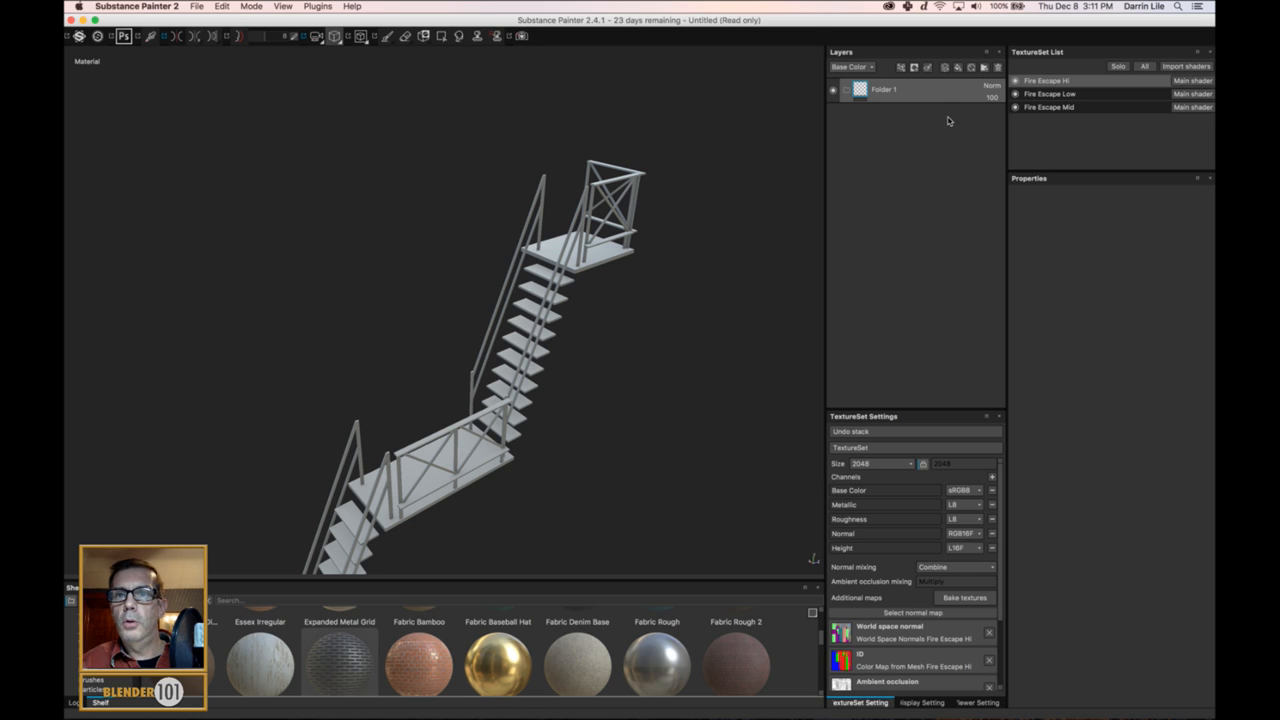
double_click(884, 91)
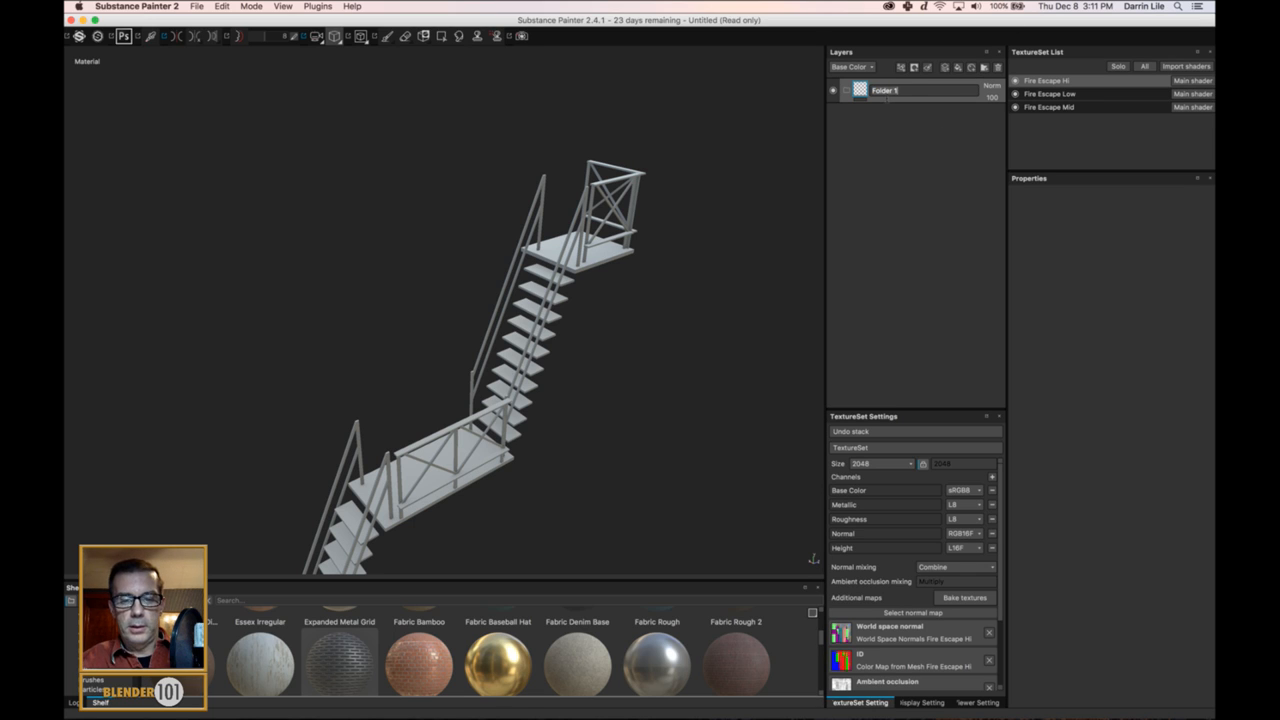
text(Hi)
key(Return)
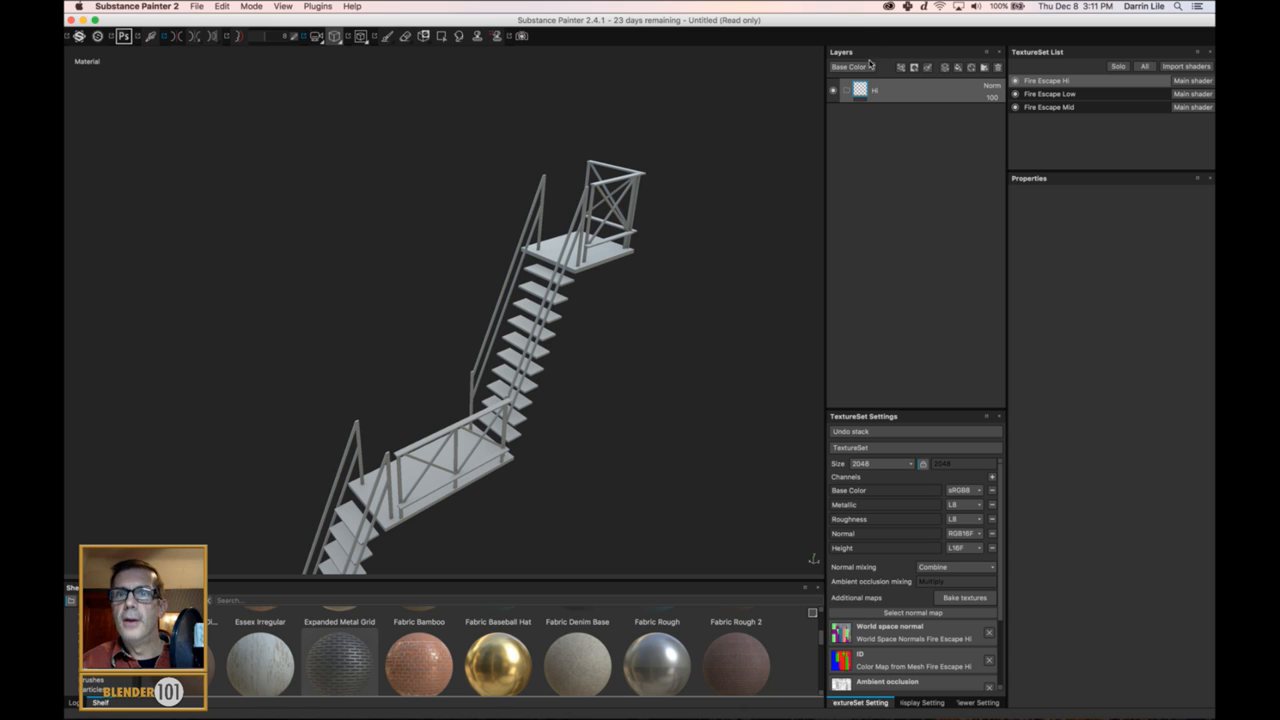
double_click(875, 90)
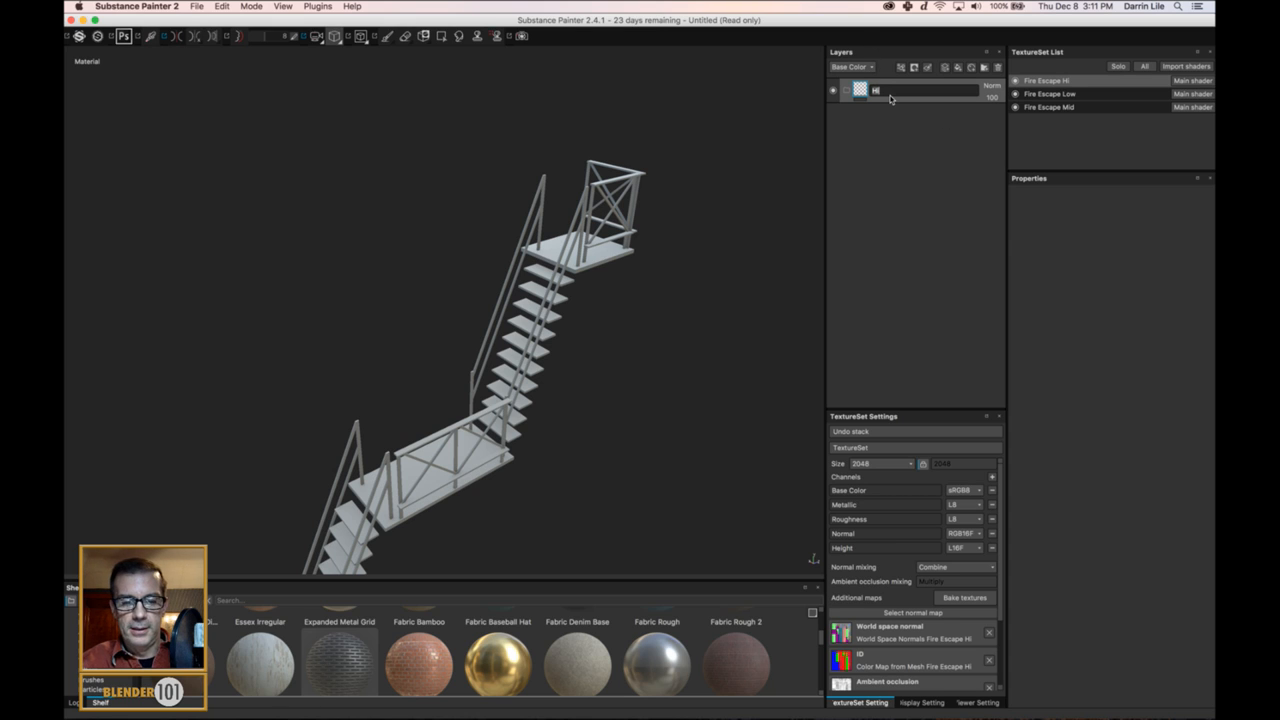
text(Steps)
key(Return)
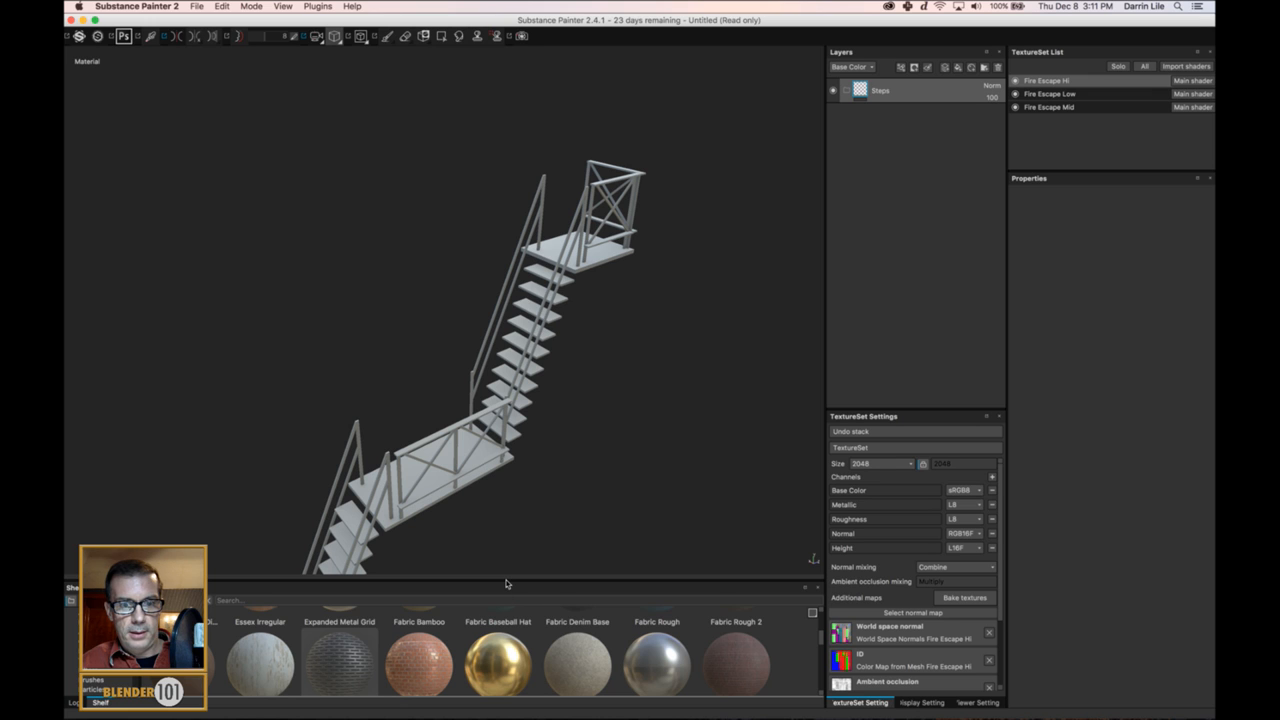
- Place the Floor Metal Grating material inside the Steps folder and mask the folder to the treads' green ID color with a color selection
drag(506, 577, 508, 502)
drag(394, 557, 907, 192)
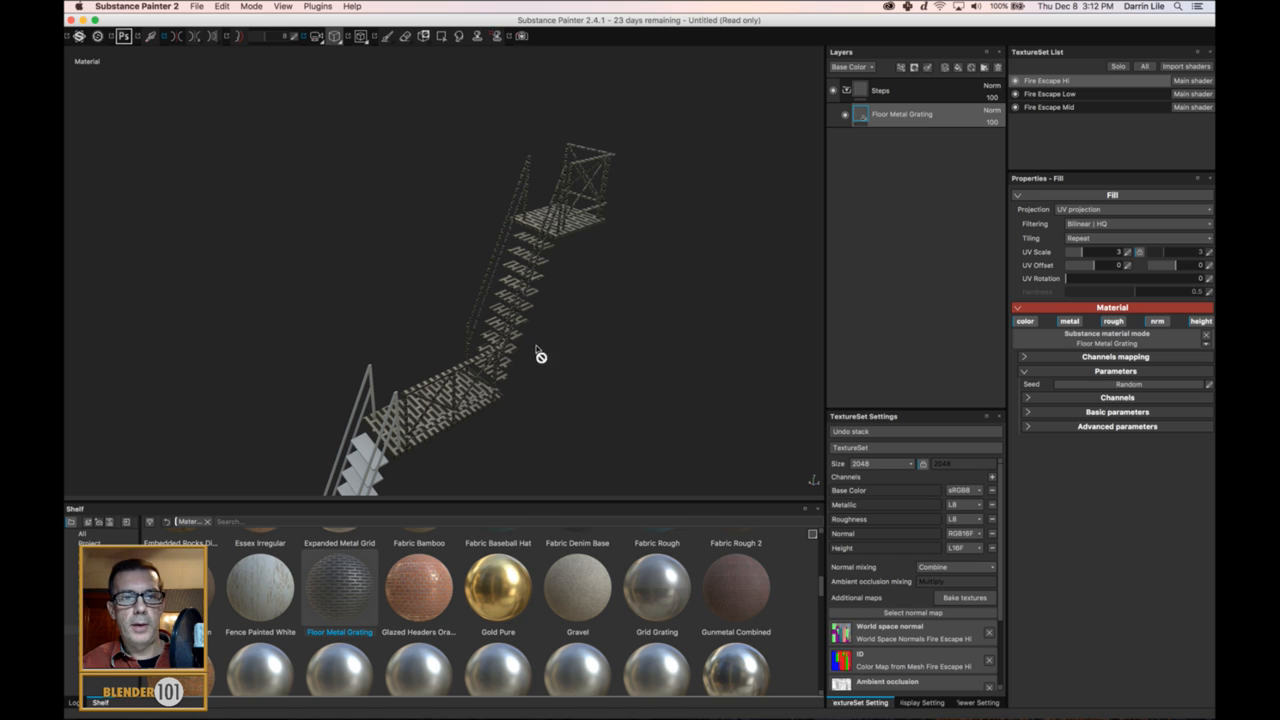
click(931, 94)
right_click(931, 95)
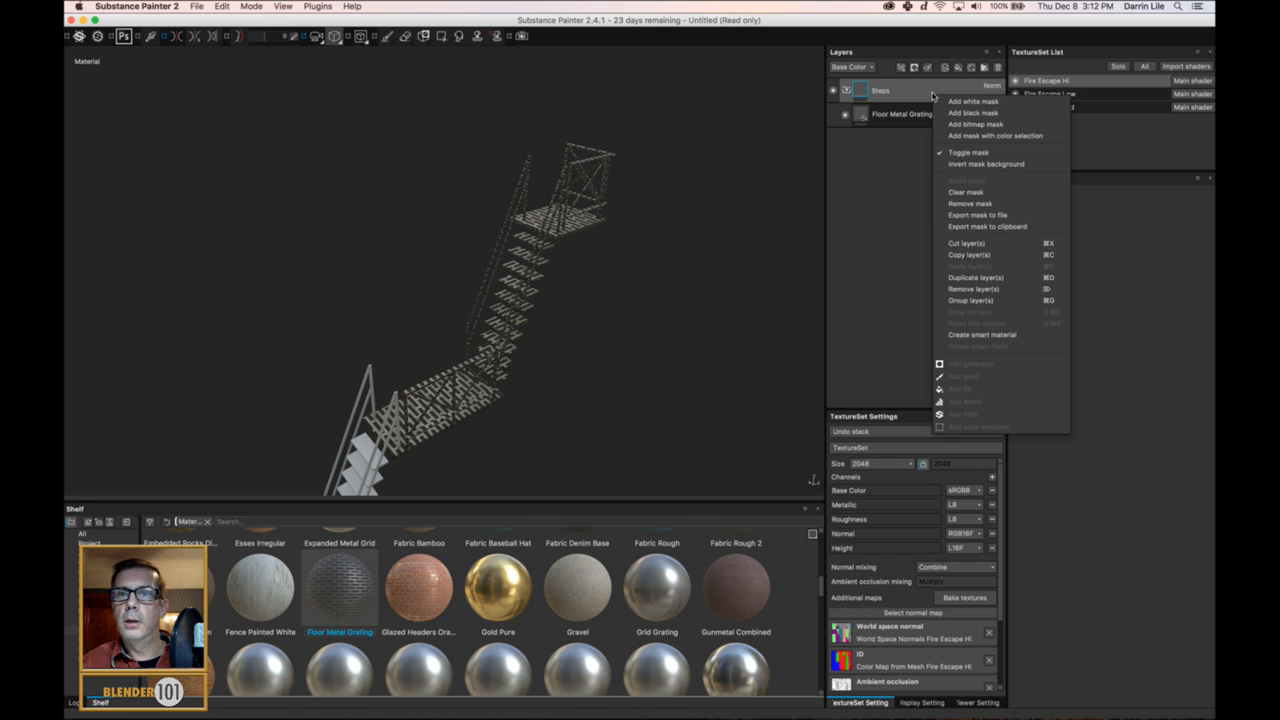
click(986, 137)
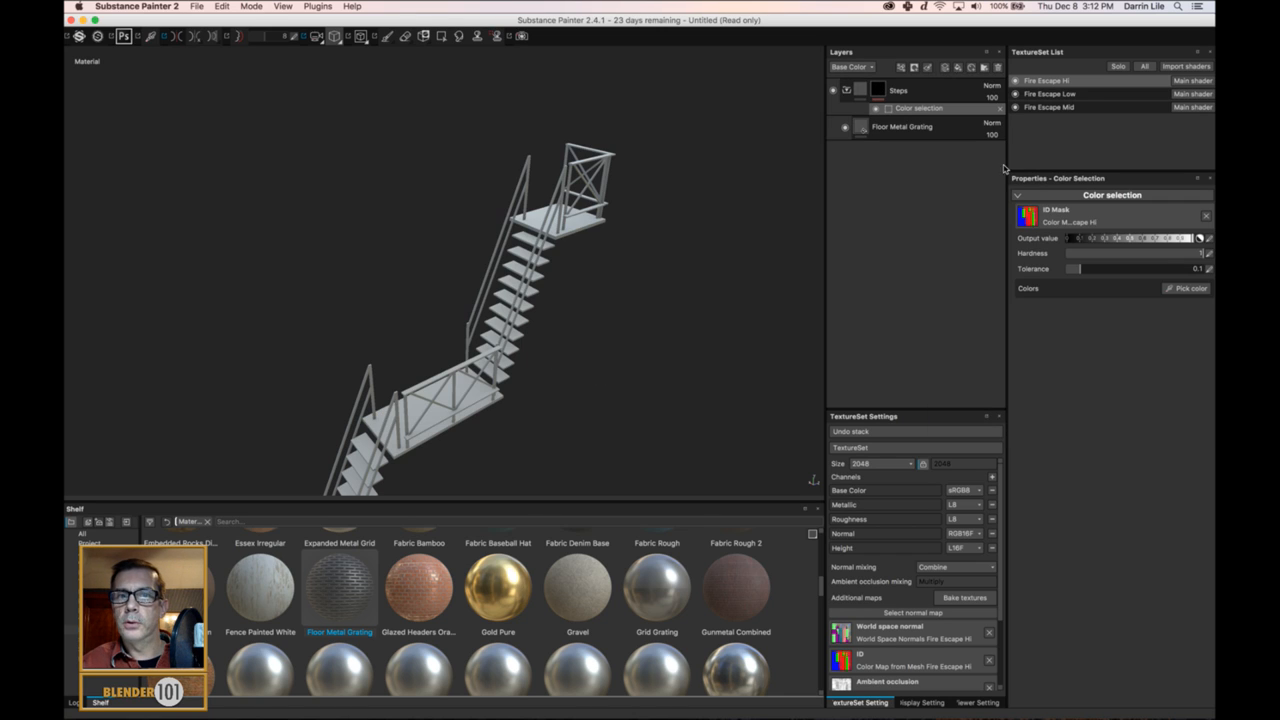
click(1172, 289)
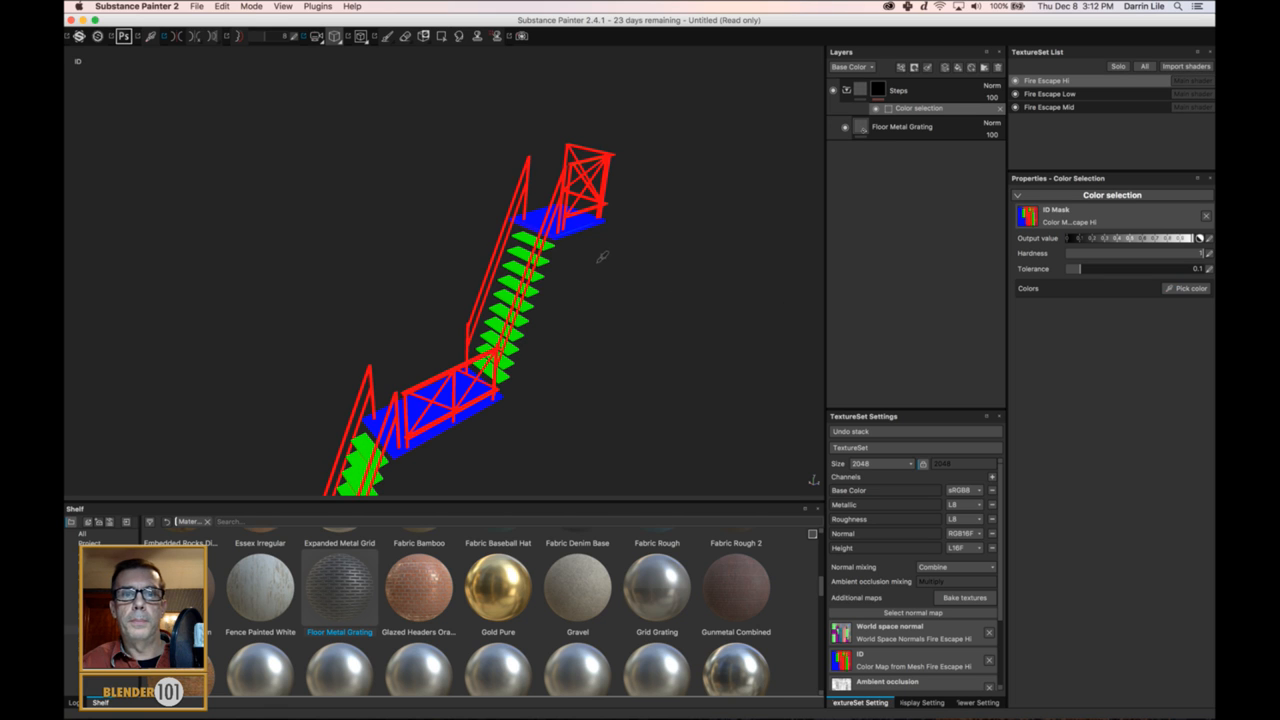
click(515, 298)
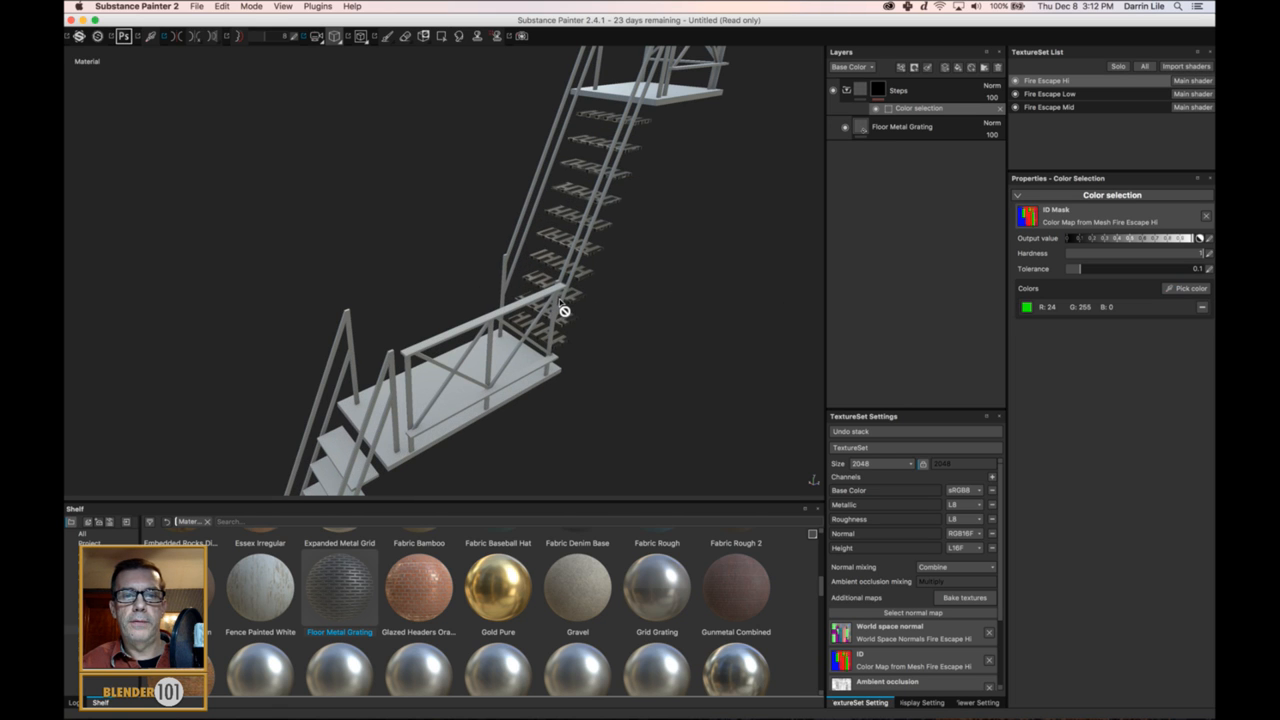
- Set the UV rotation of the Floor Metal Grating fill layer to 90
scroll(590, 295, up, 2)
alt+middle_drag(640, 243, 615, 332)
scroll(586, 280, up, 3)
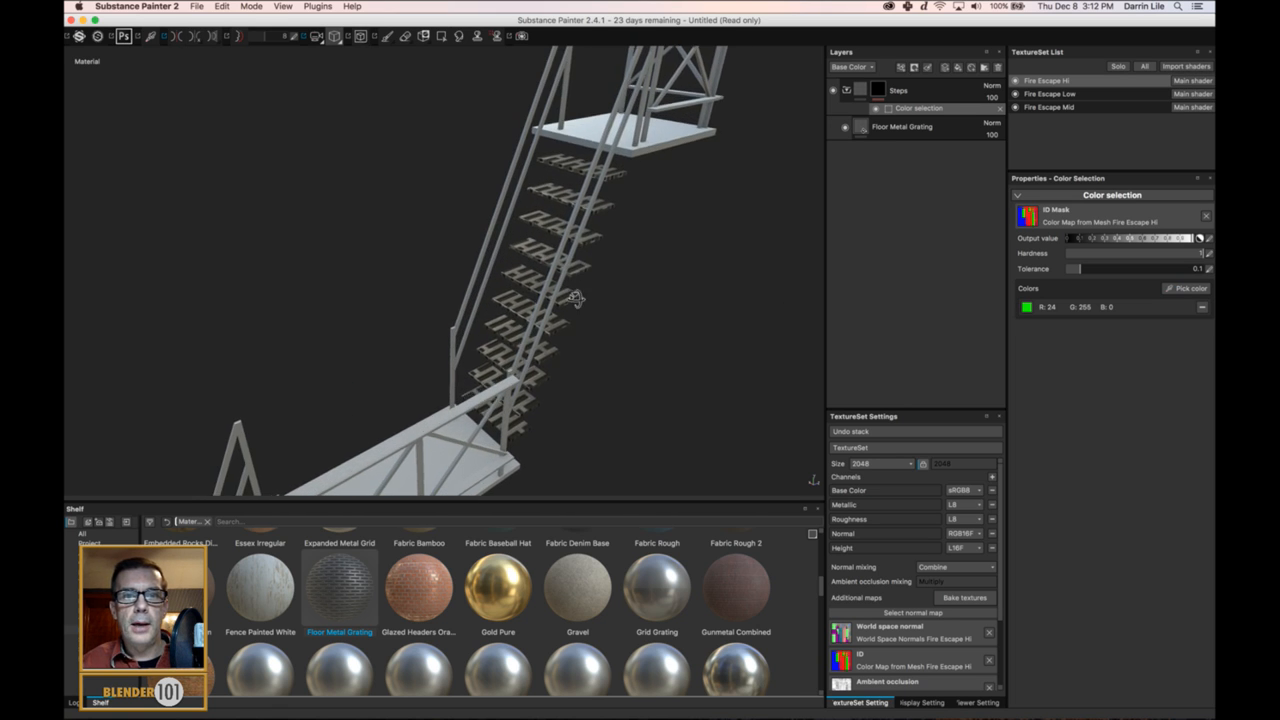
alt+drag(573, 293, 585, 241)
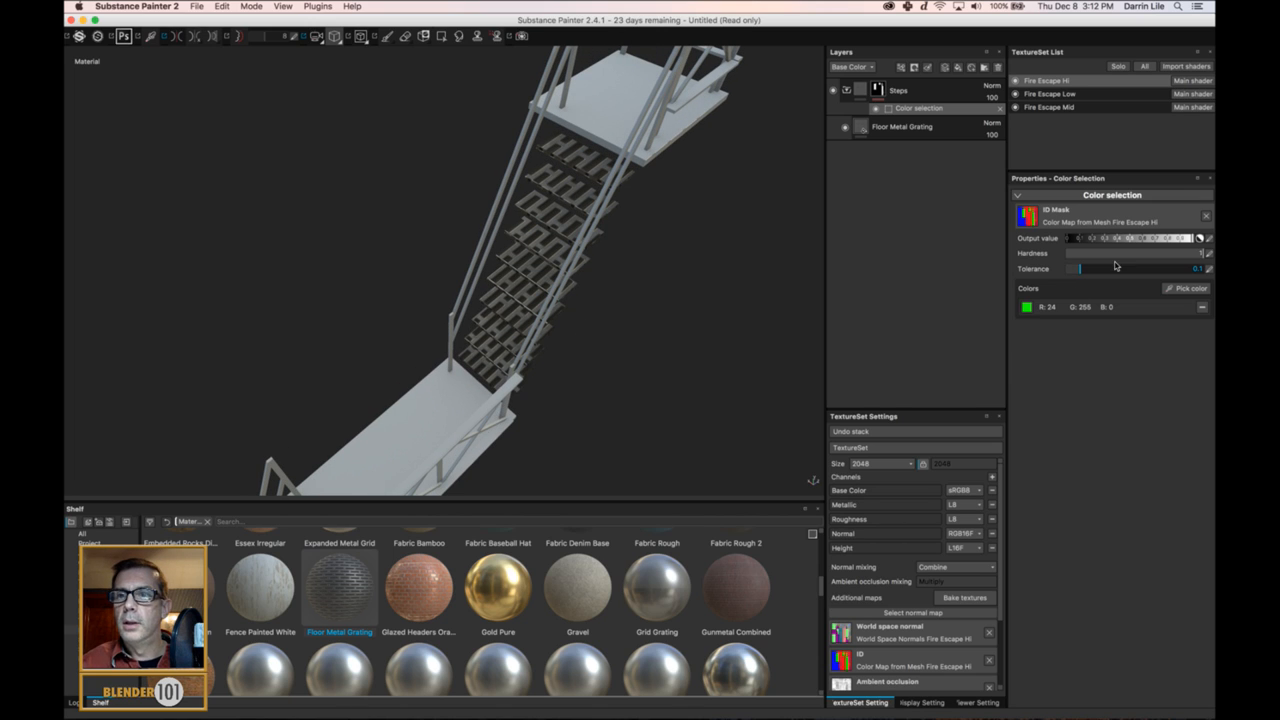
click(882, 127)
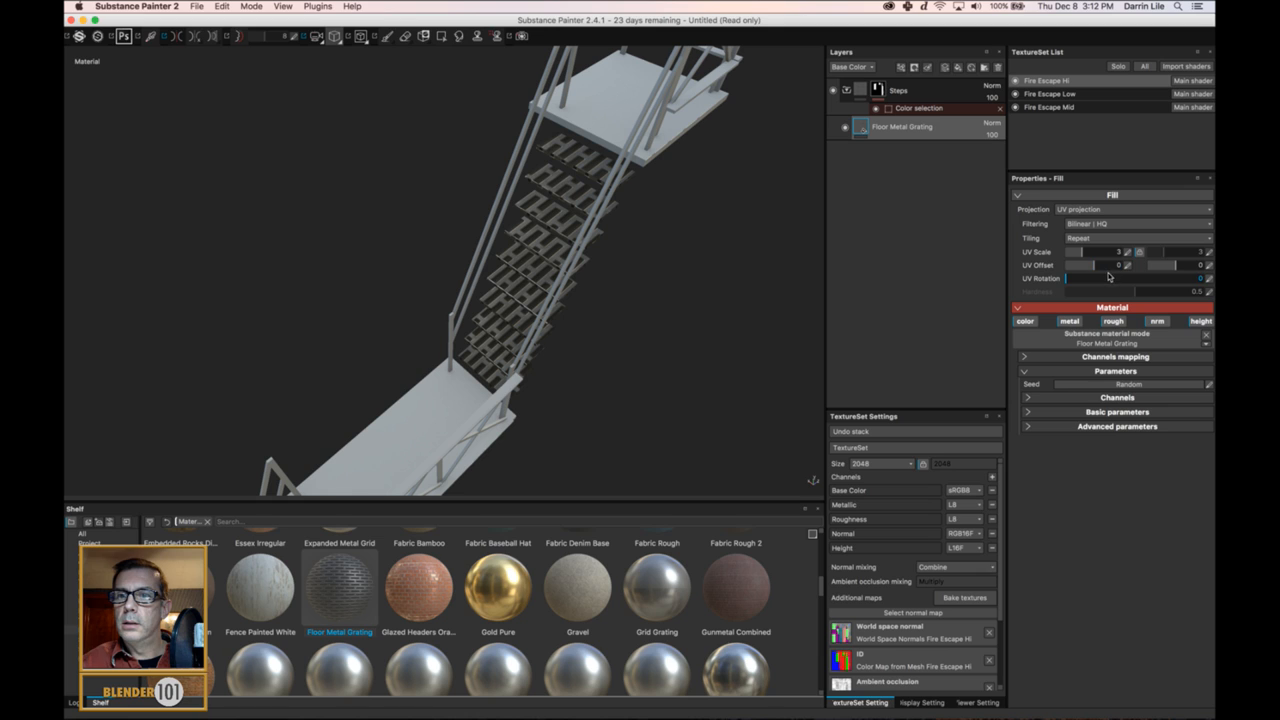
click(1208, 282)
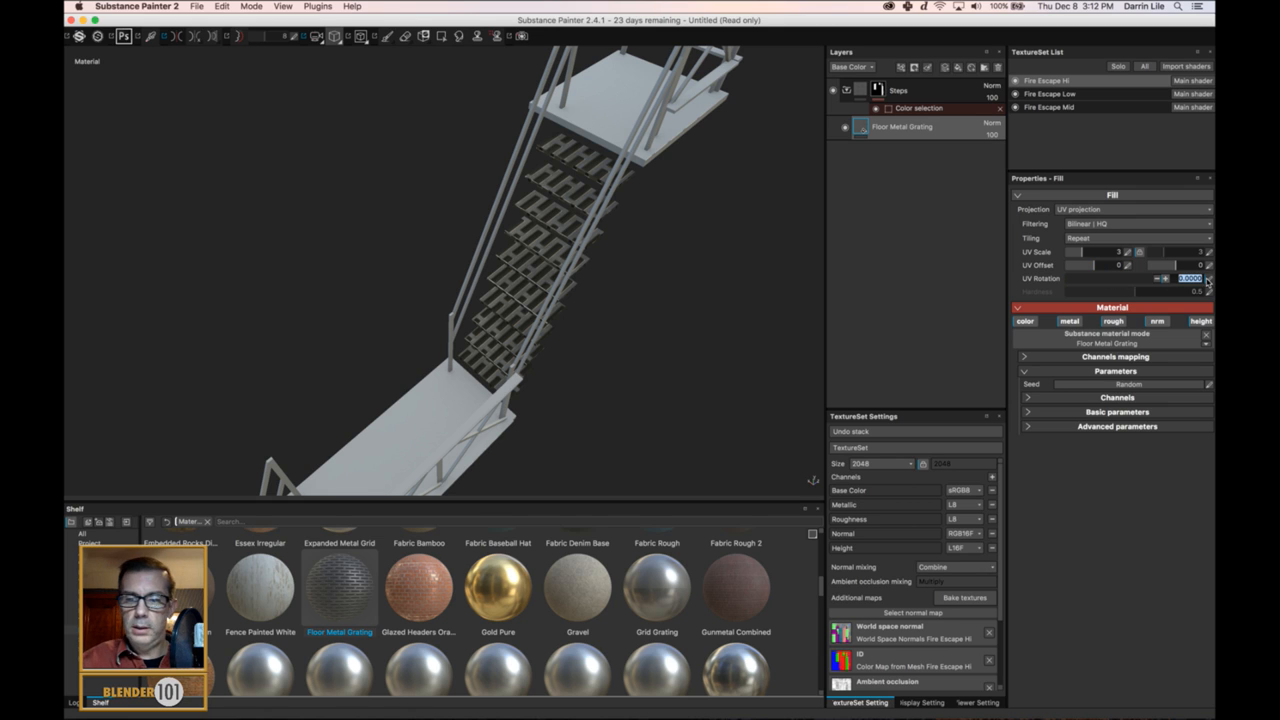
text(90)
key(Return)
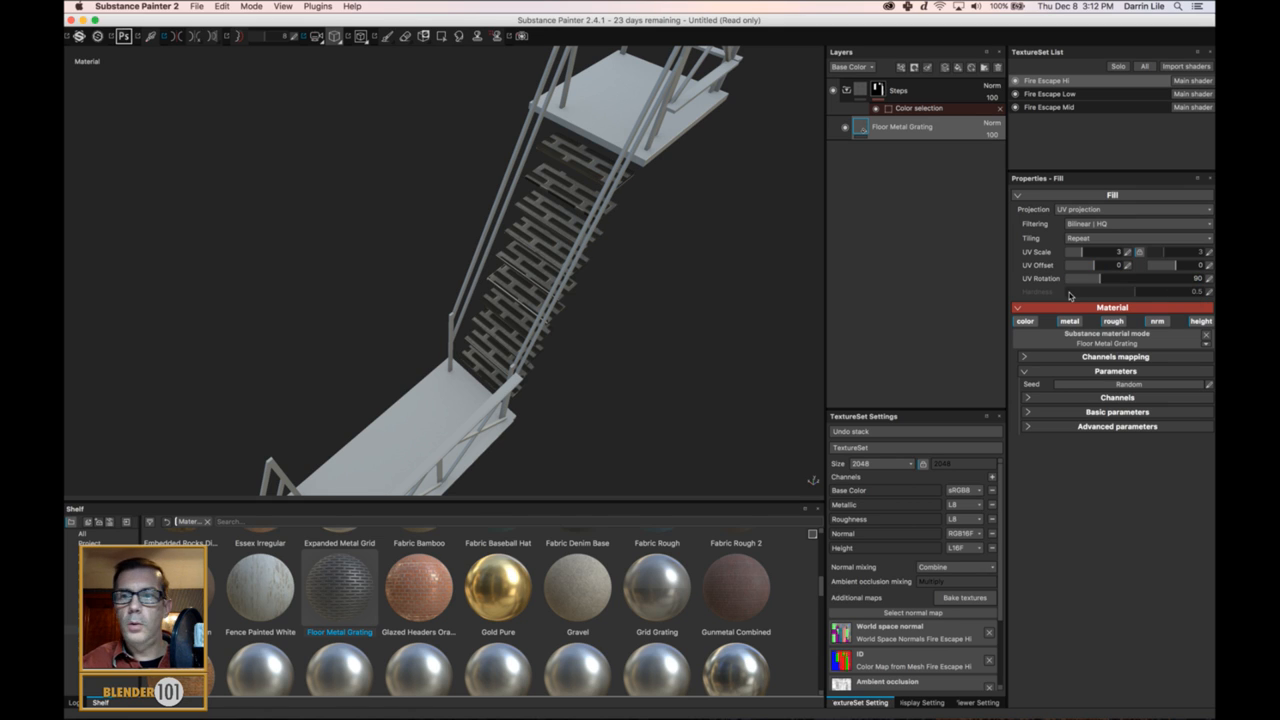
- Set the Floor Metal Grating fill's UV scale to 12, check the treads up close and collapse the Steps folder
click(1128, 252)
text(12)
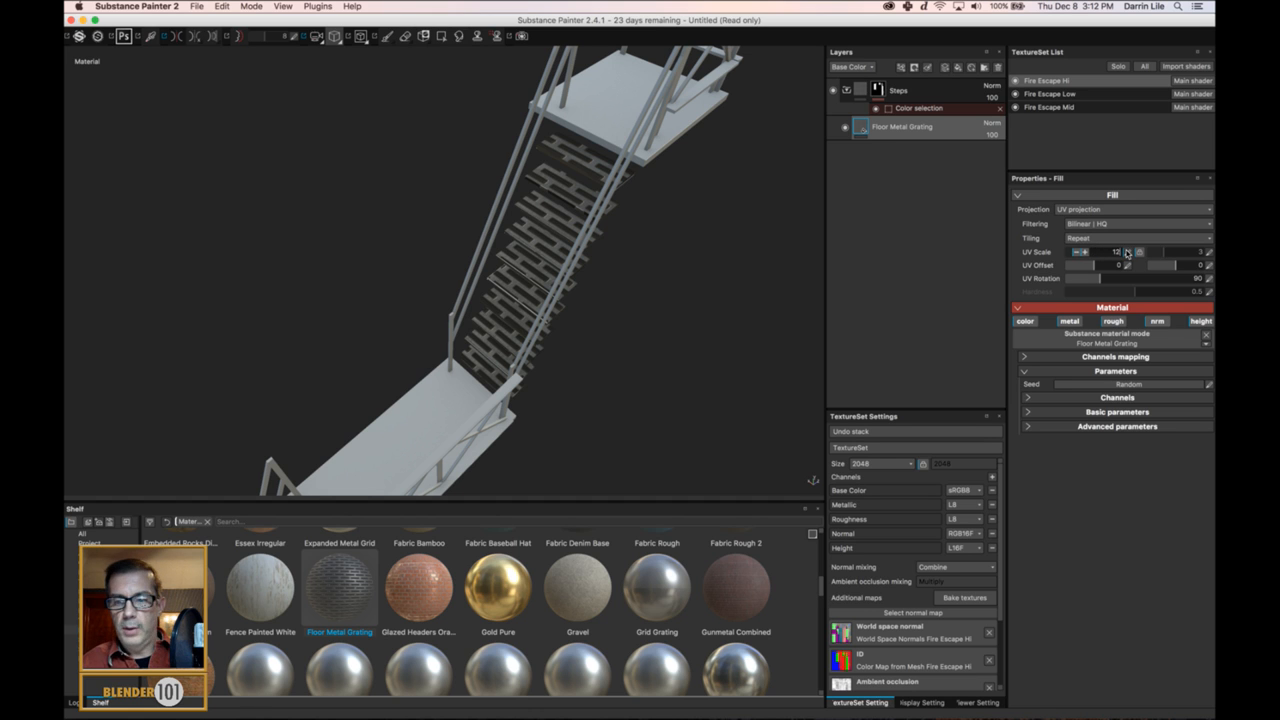
key(Return)
alt+drag(574, 277, 490, 336)
scroll(484, 337, down, 5)
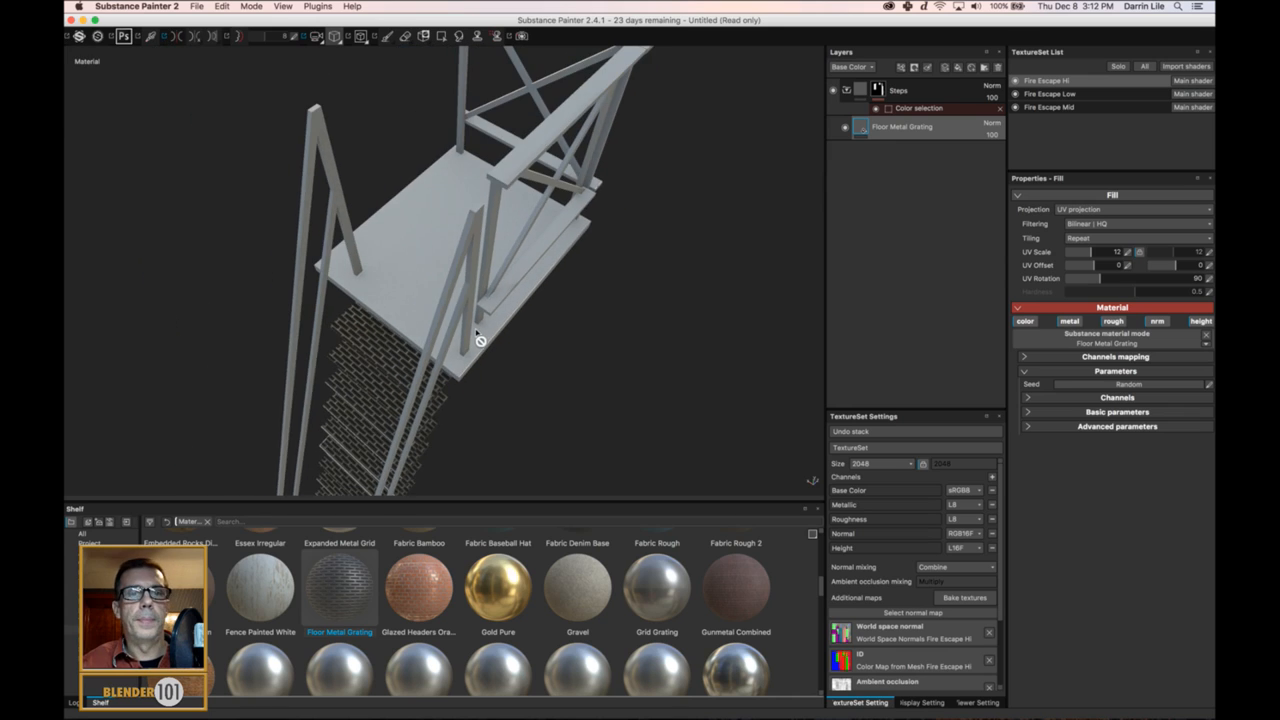
alt+middle_drag(471, 349, 549, 297)
alt+drag(553, 304, 547, 310)
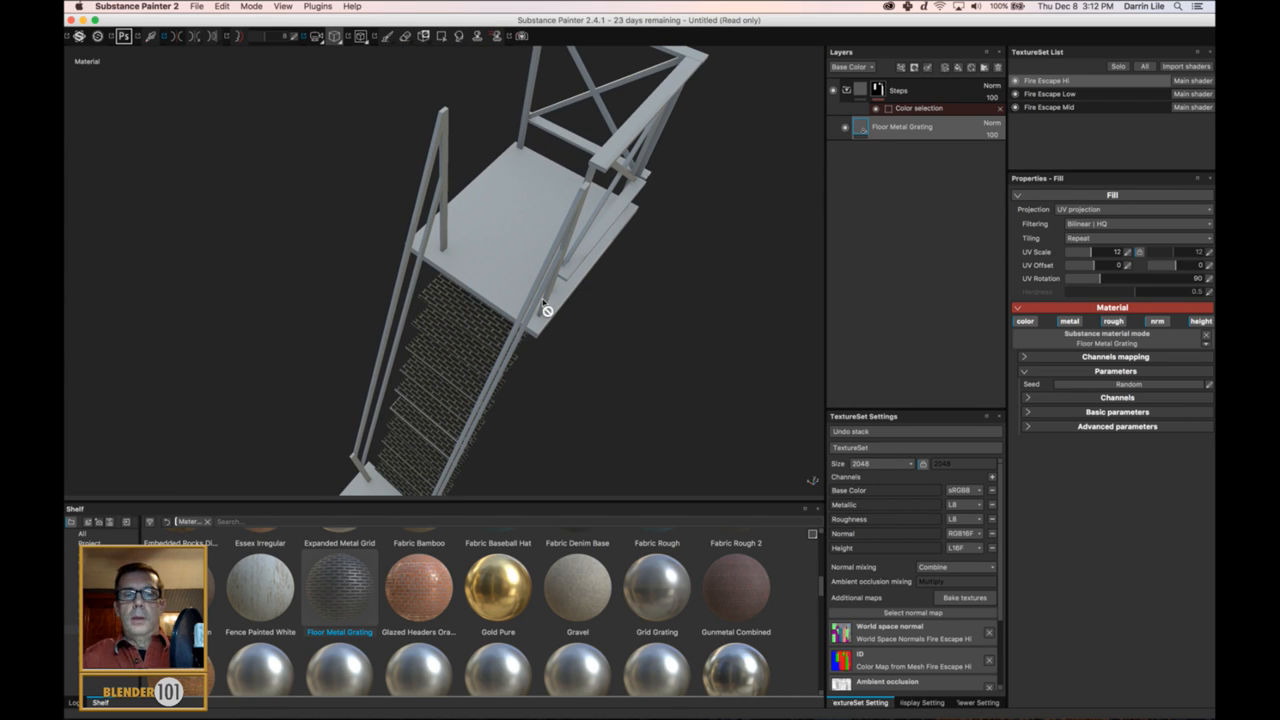
click(847, 91)
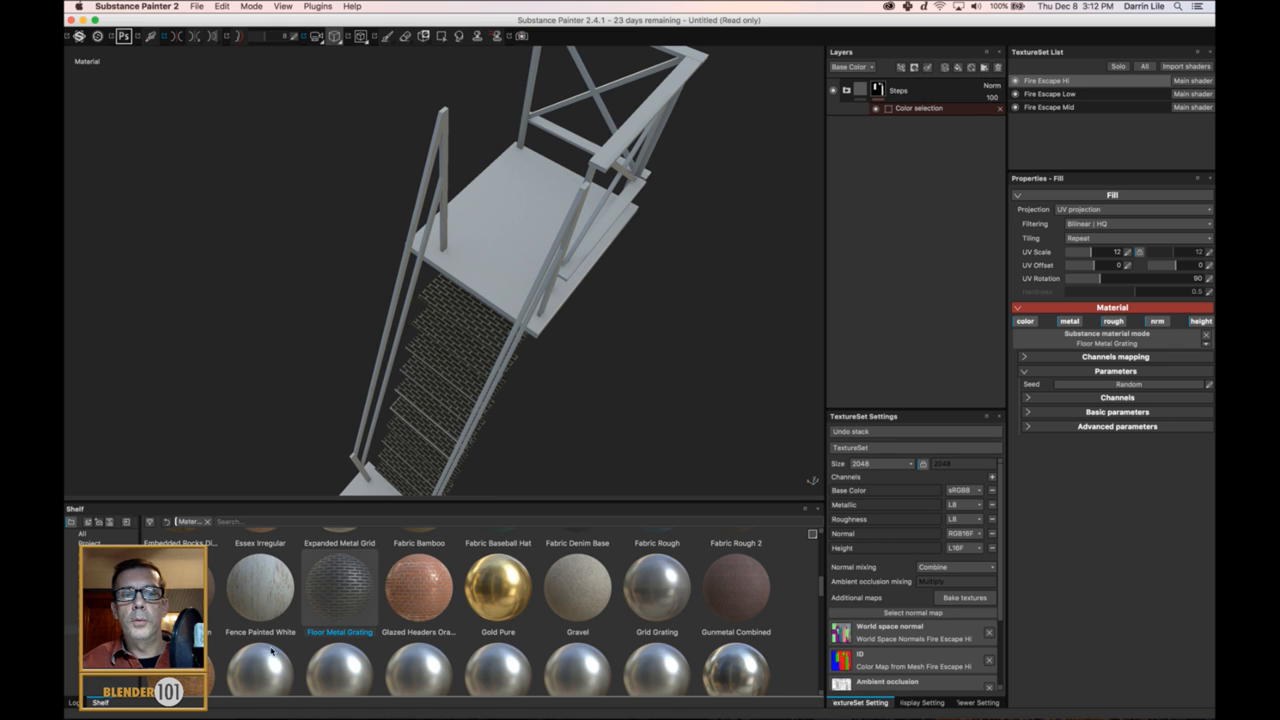
- Check the layers of the Fire Escape Low and Mid texture sets and return to Fire Escape Hi
click(1076, 94)
click(1073, 106)
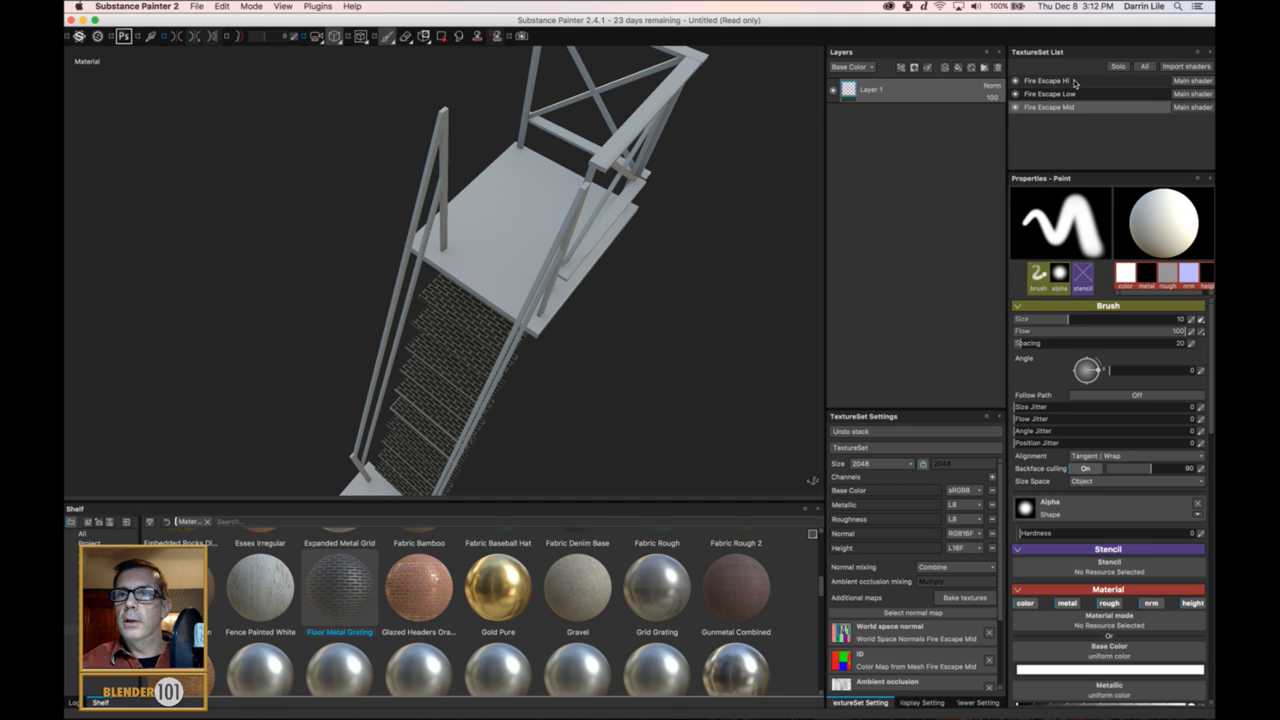
click(1075, 83)
scroll(575, 386, down, 5)
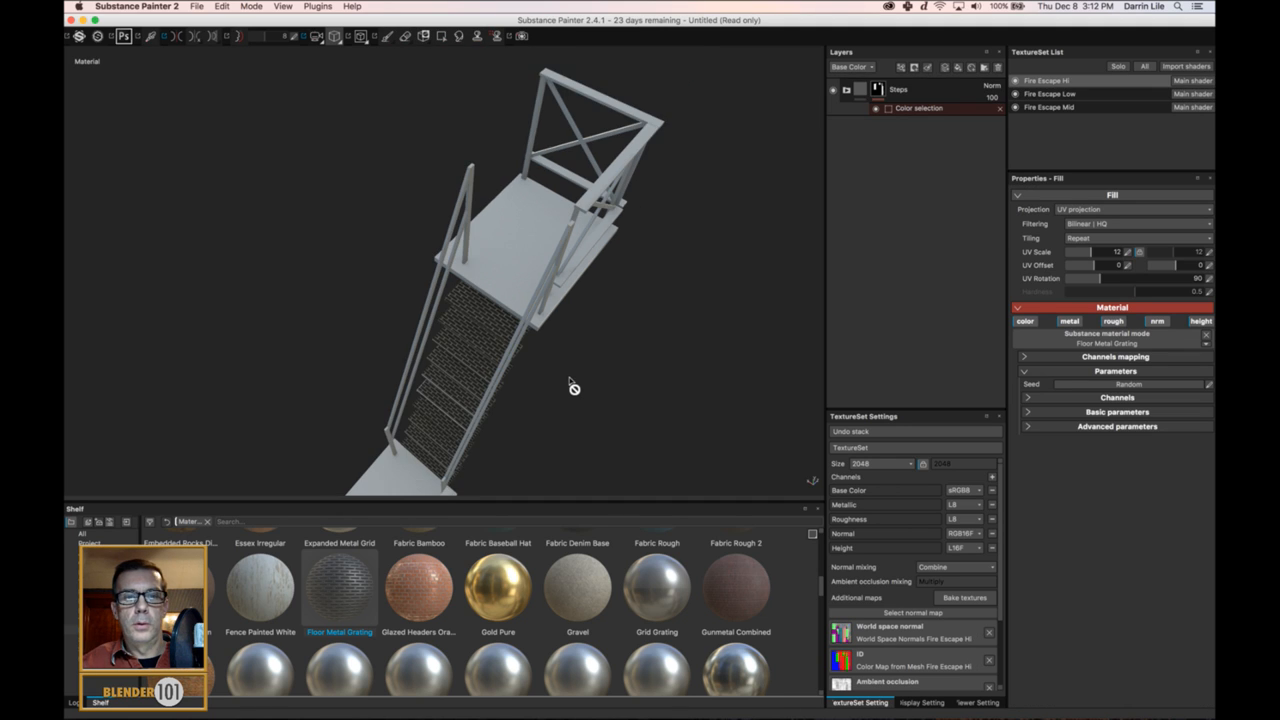
mouse_move(559, 405)
alt+middle_down()
mouse_move(583, 386)
mouse_move(565, 407)
alt+middle_up()
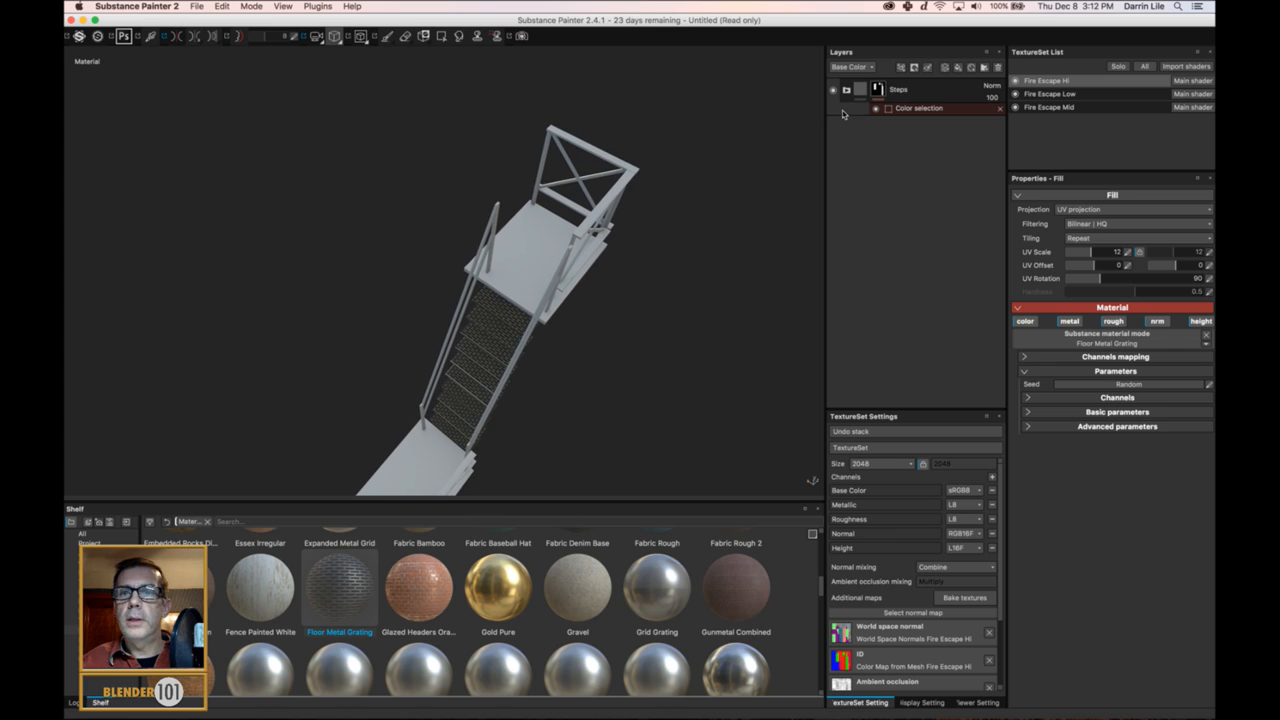
- Add a new folder above the Steps folder and name it Platform
click(956, 85)
click(984, 67)
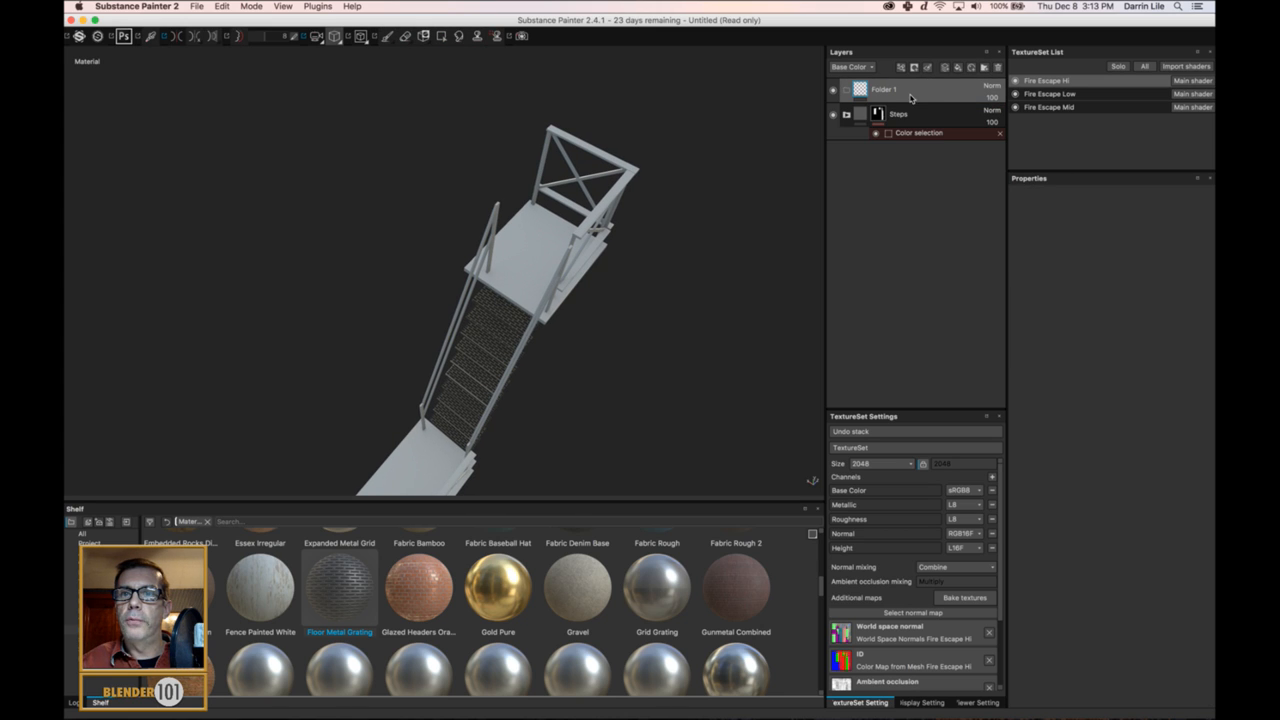
double_click(905, 92)
text(Pla)
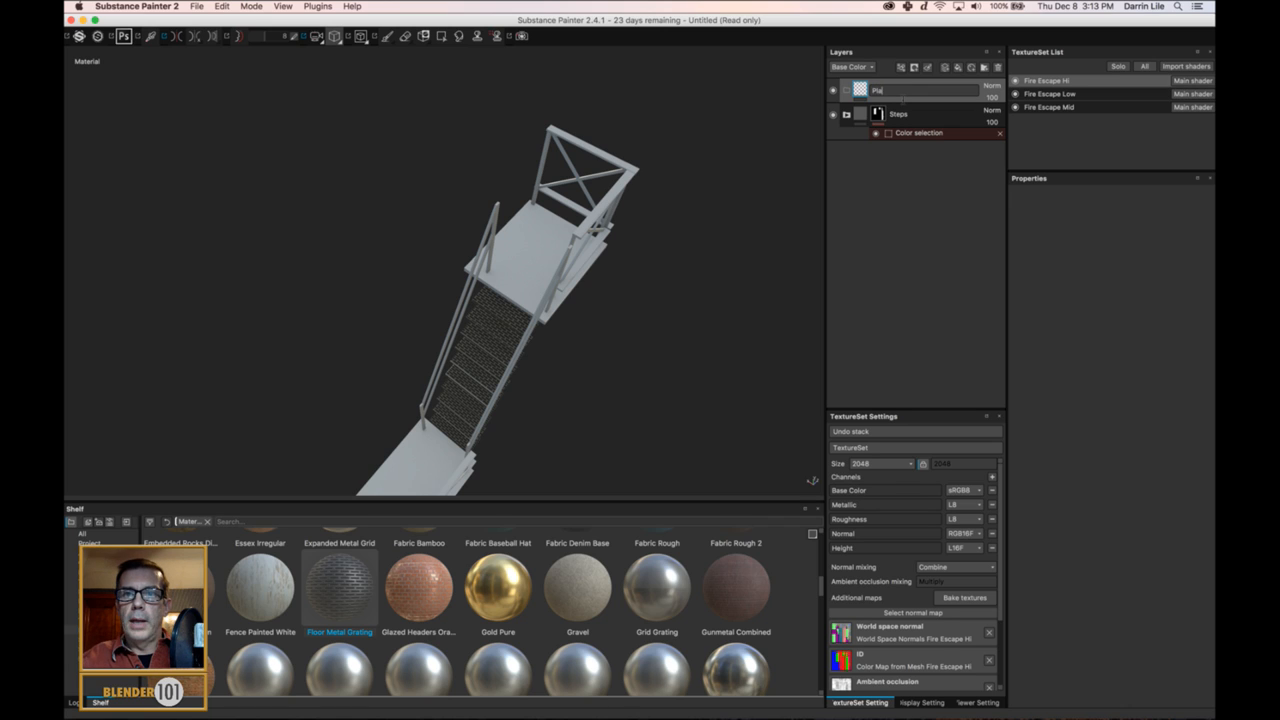
text(tform)
key(Return)
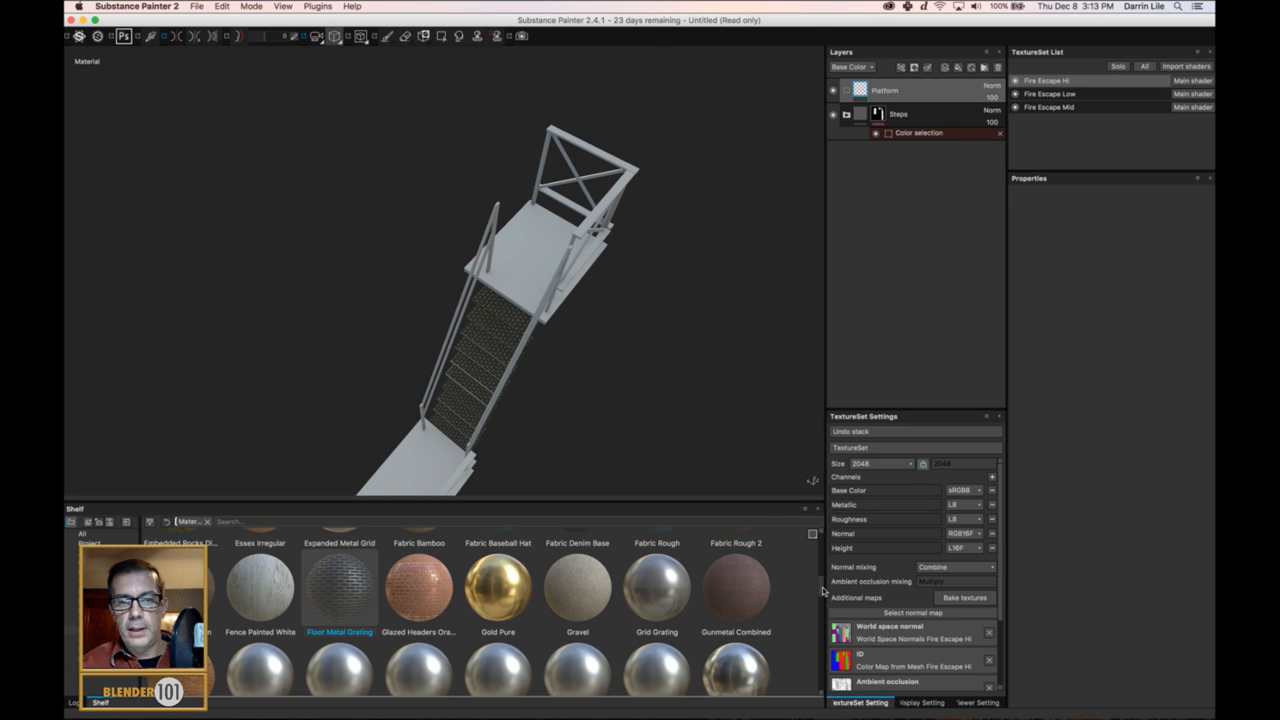
- Place the Traction Plate Rusty Tri material inside the Platform folder and mask the folder to the platforms' blue ID color with a color selection
drag(820, 596, 779, 704)
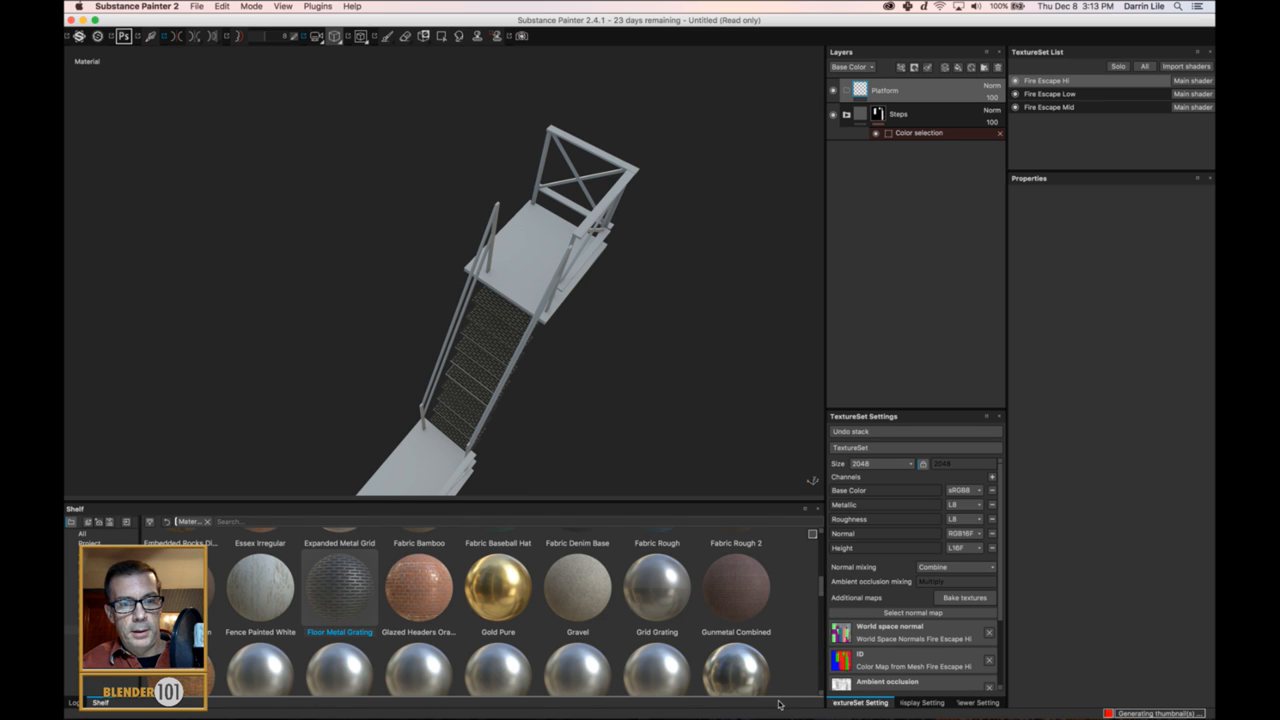
drag(820, 587, 818, 685)
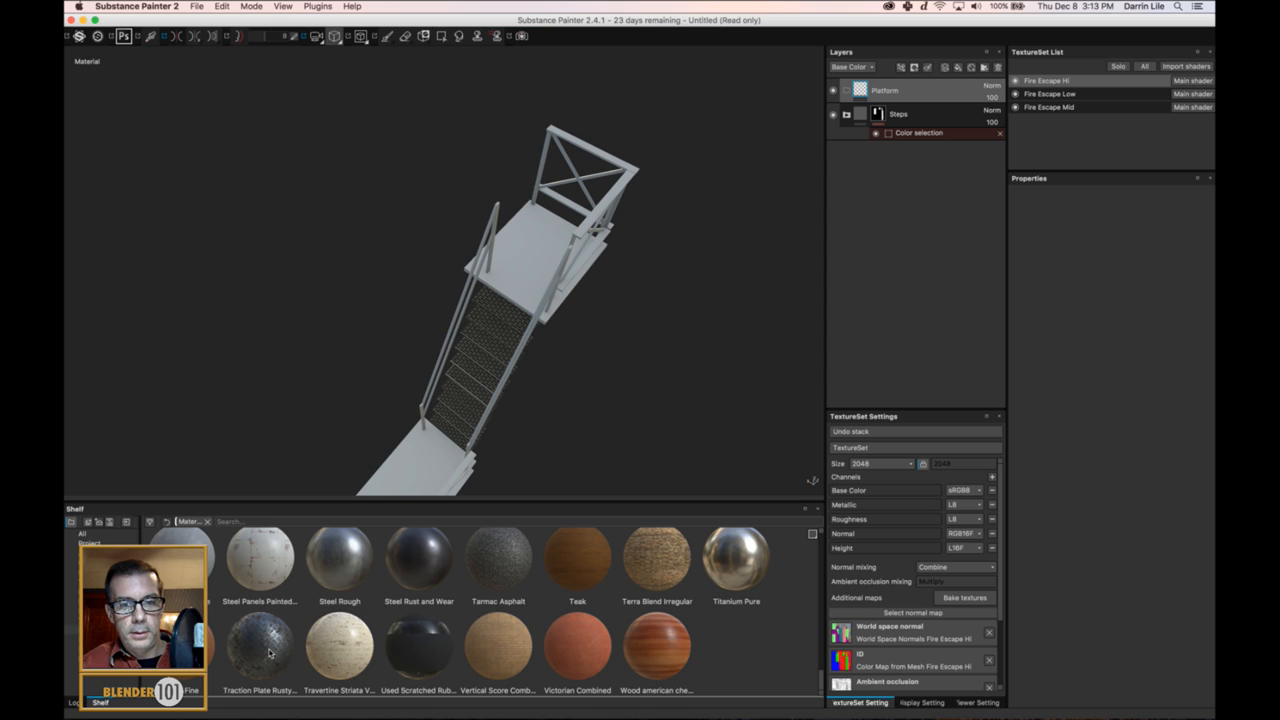
mouse_move(269, 653)
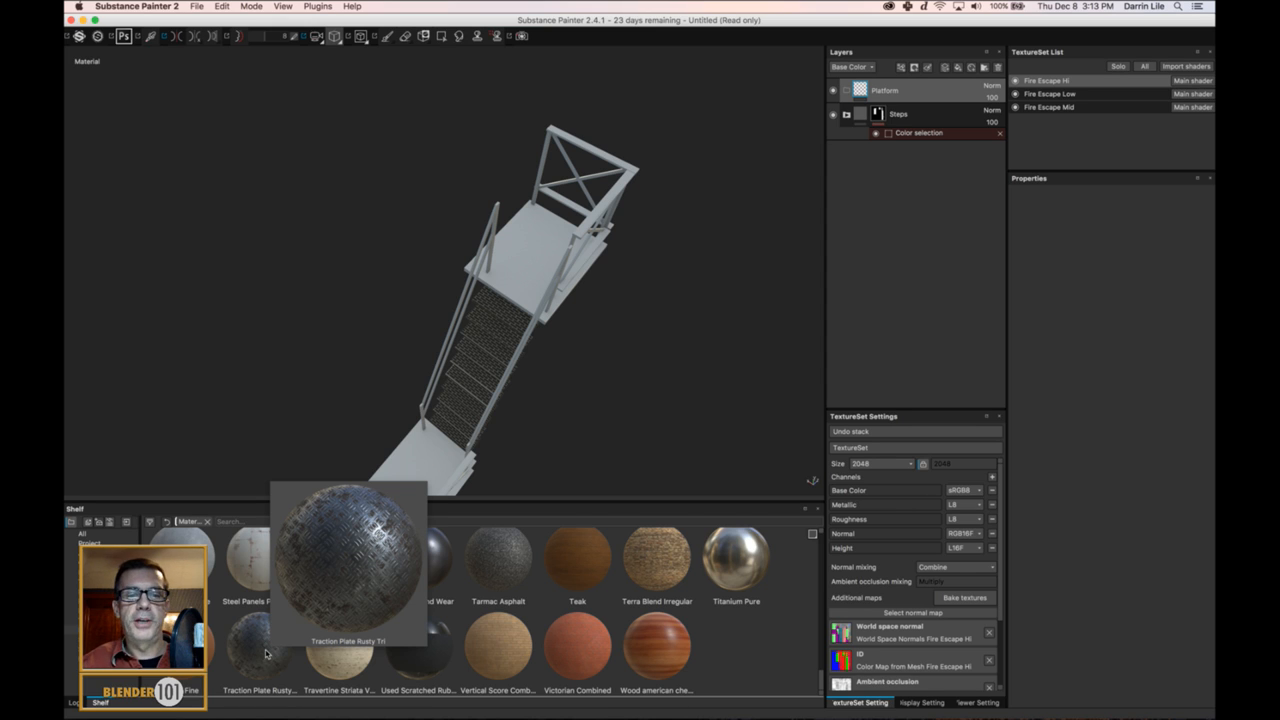
drag(267, 654, 813, 228)
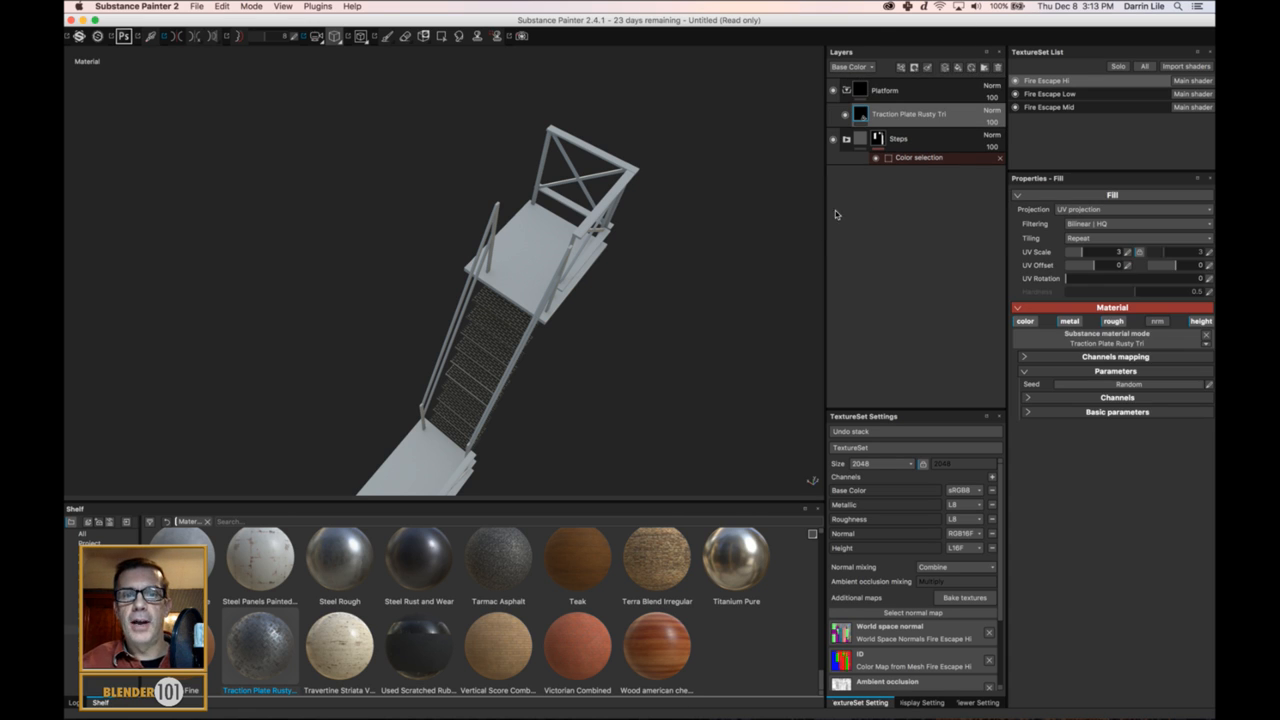
right_click(918, 92)
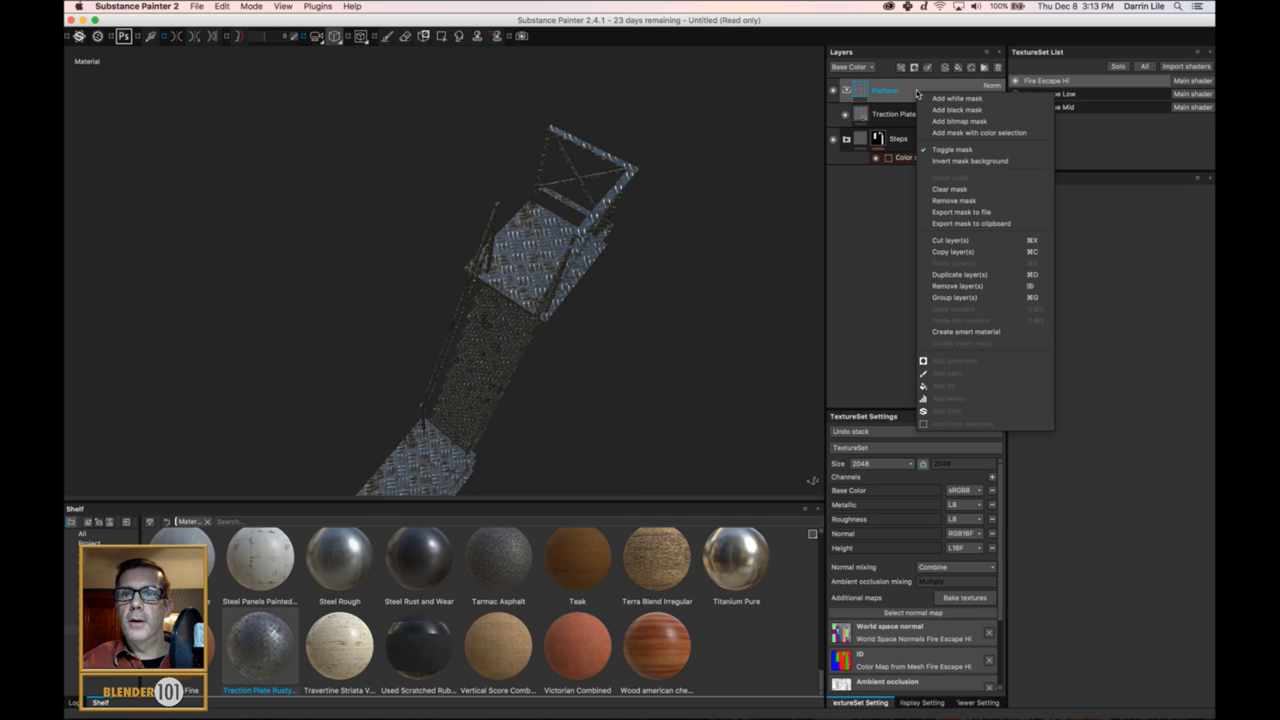
click(975, 132)
click(1186, 288)
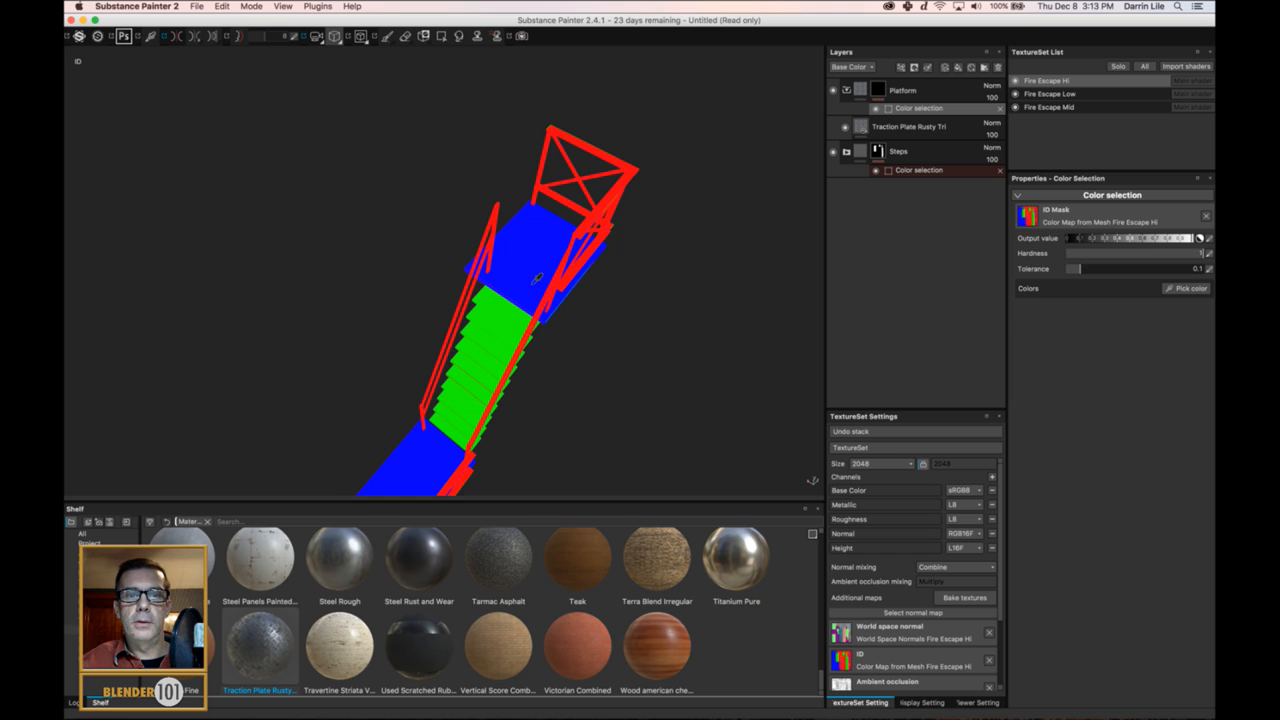
click(535, 281)
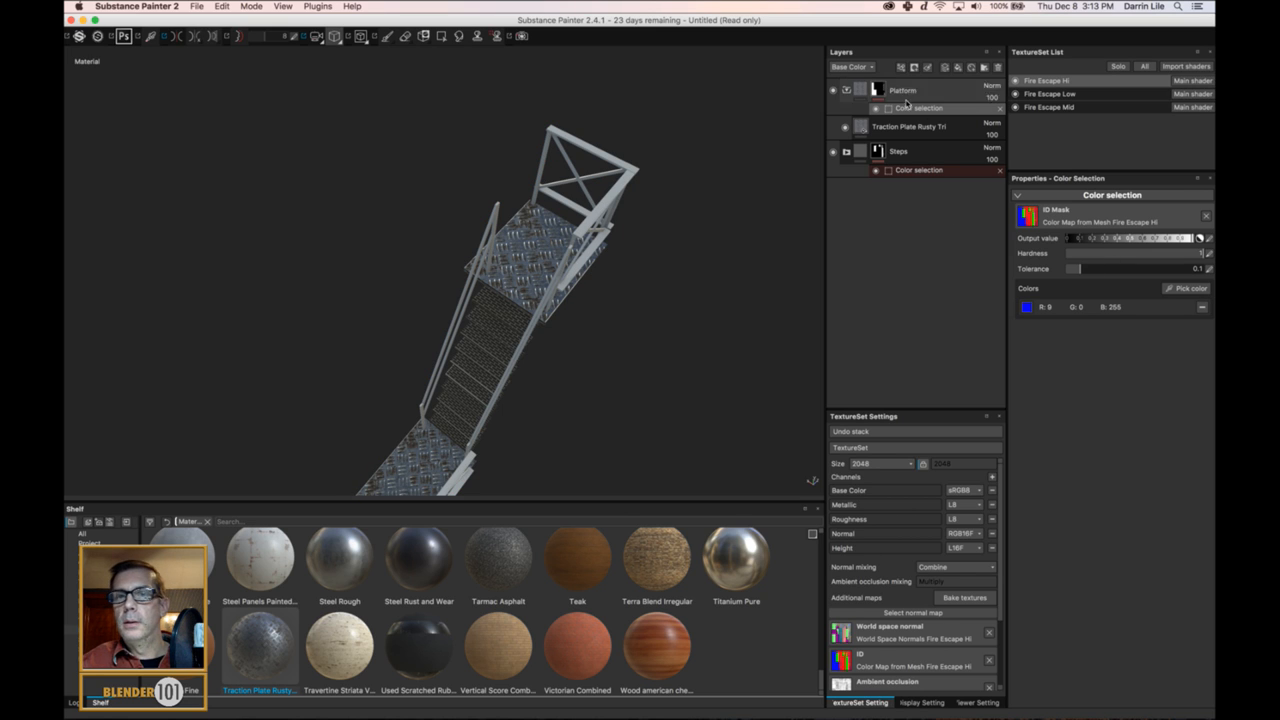
- Set the UV scale of the Traction Plate Rusty Tri fill layer to 12 and check the platform
click(880, 127)
scroll(546, 334, up, 5)
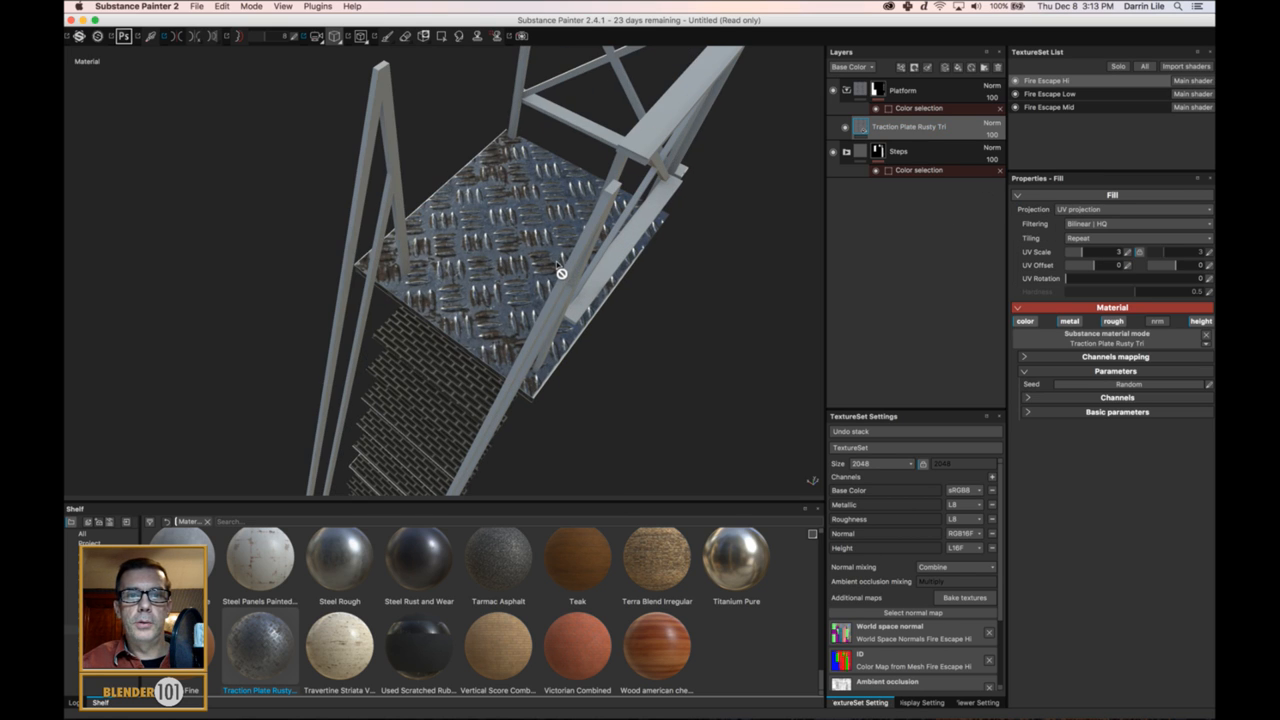
double_click(1128, 252)
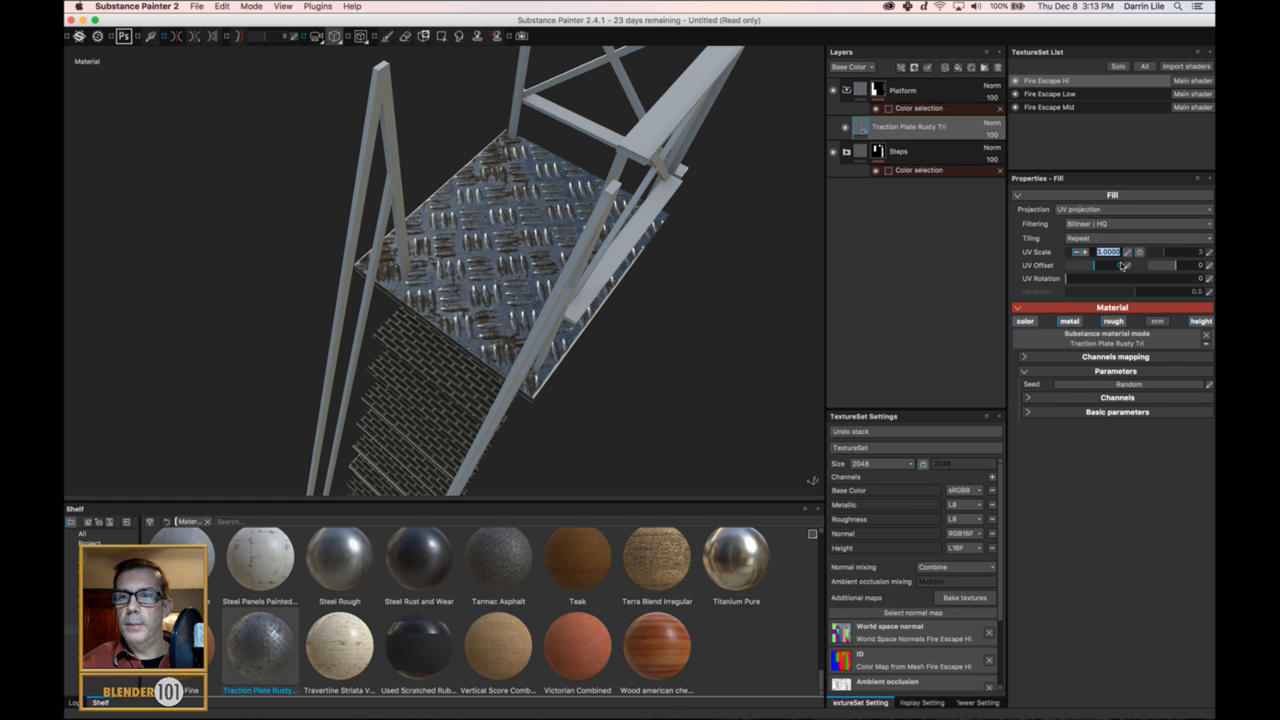
text(12)
key(Return)
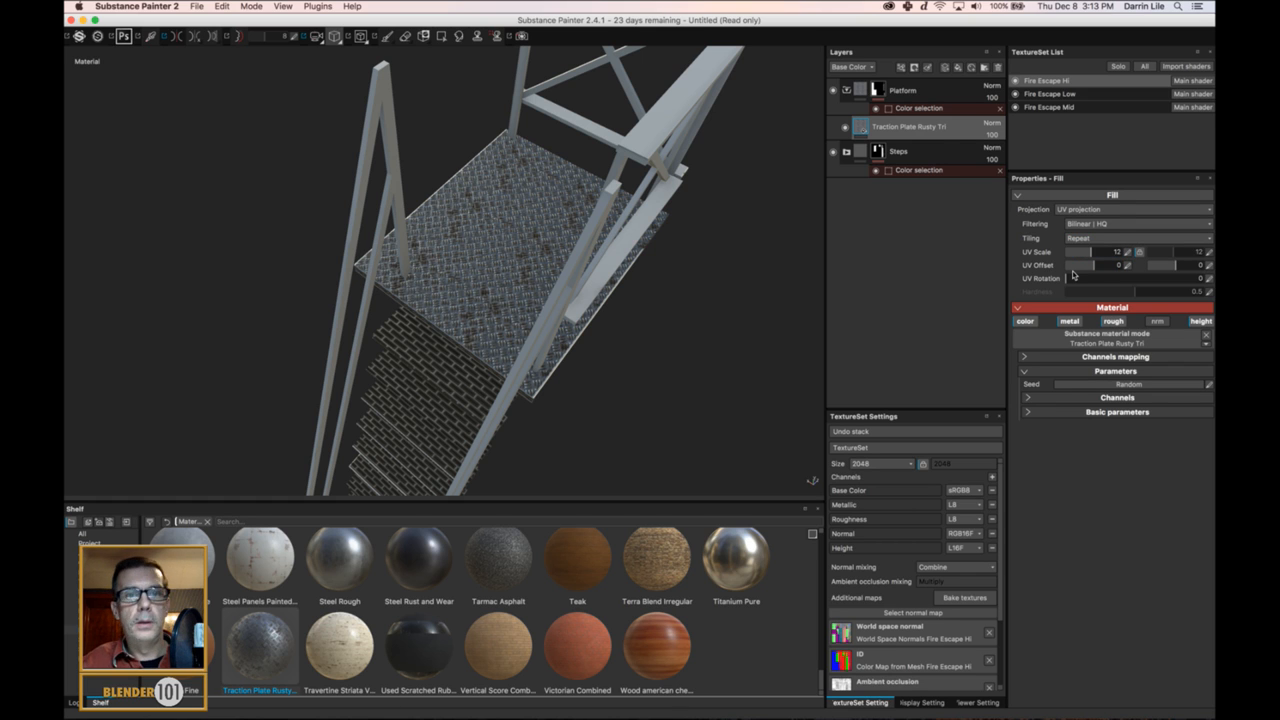
mouse_move(640, 357)
alt+mouse_down()
mouse_move(583, 346)
mouse_move(609, 303)
mouse_move(695, 378)
mouse_move(586, 329)
mouse_move(609, 346)
mouse_move(565, 271)
mouse_move(588, 293)
mouse_move(597, 337)
mouse_move(591, 314)
mouse_move(611, 334)
mouse_move(621, 320)
mouse_move(606, 306)
alt+mouse_up()
- Add a new folder above the Platform folder and name it Railings
click(896, 92)
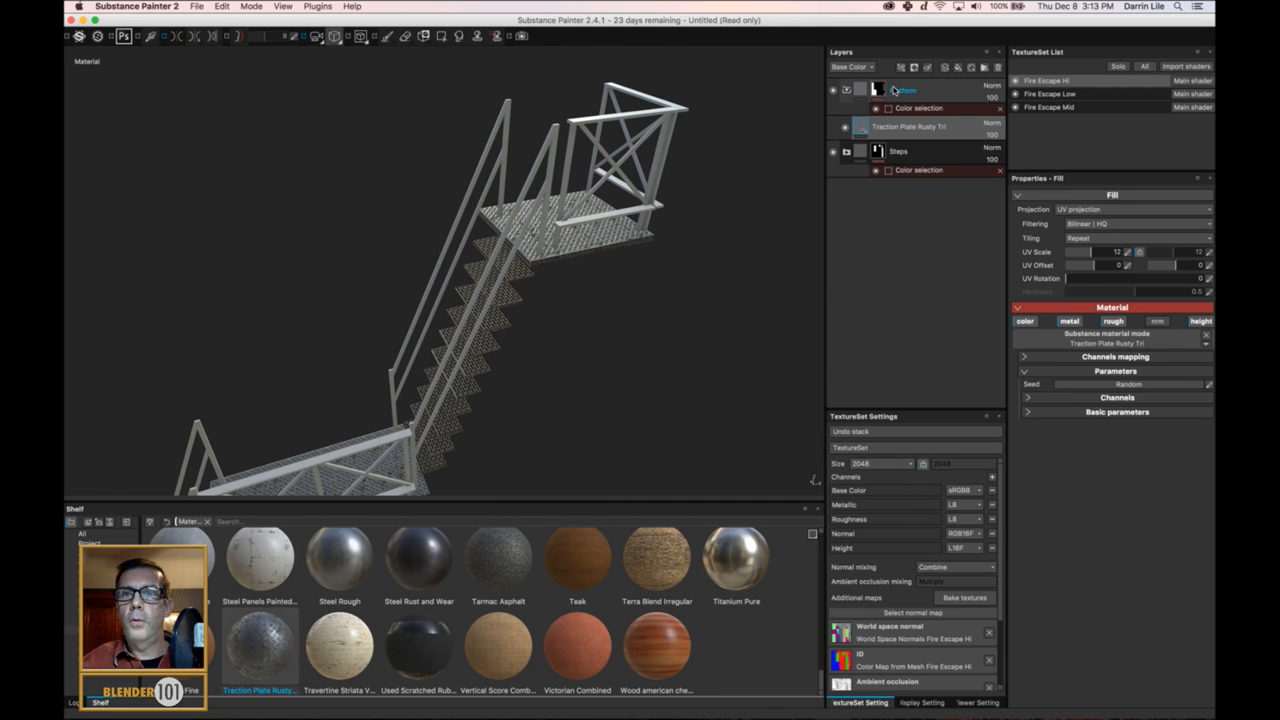
click(986, 68)
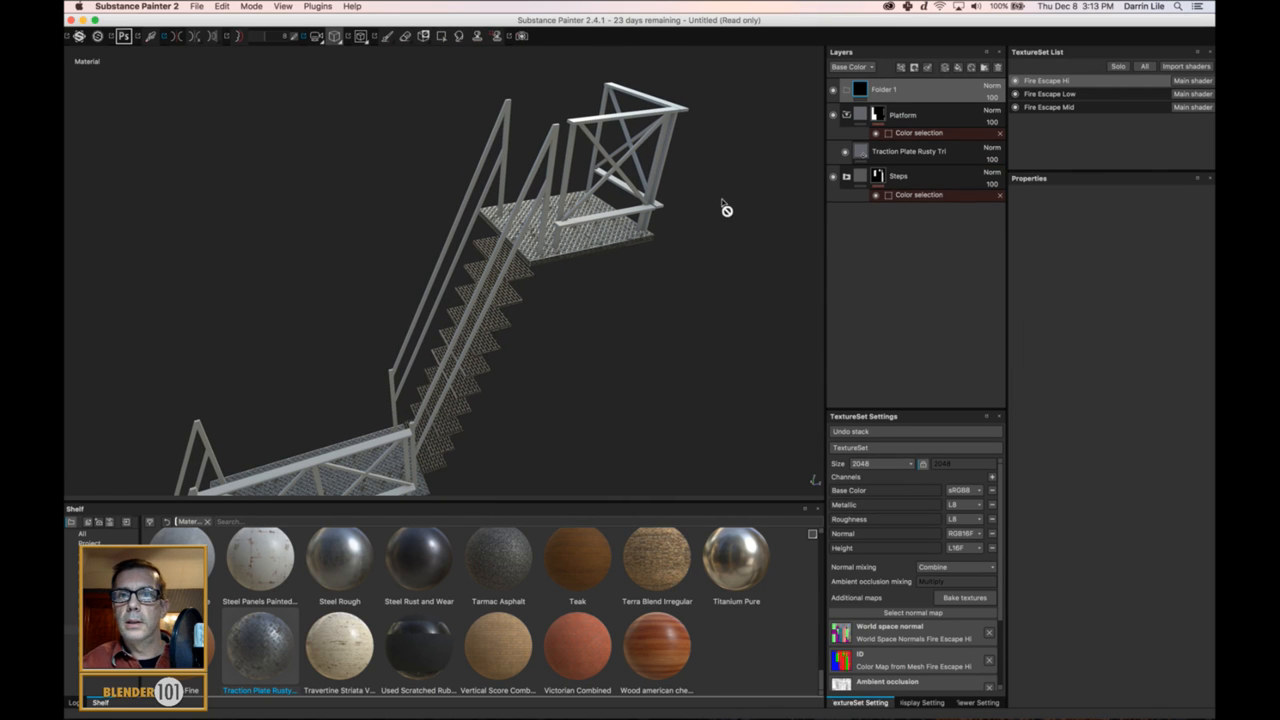
double_click(883, 89)
text(Railings)
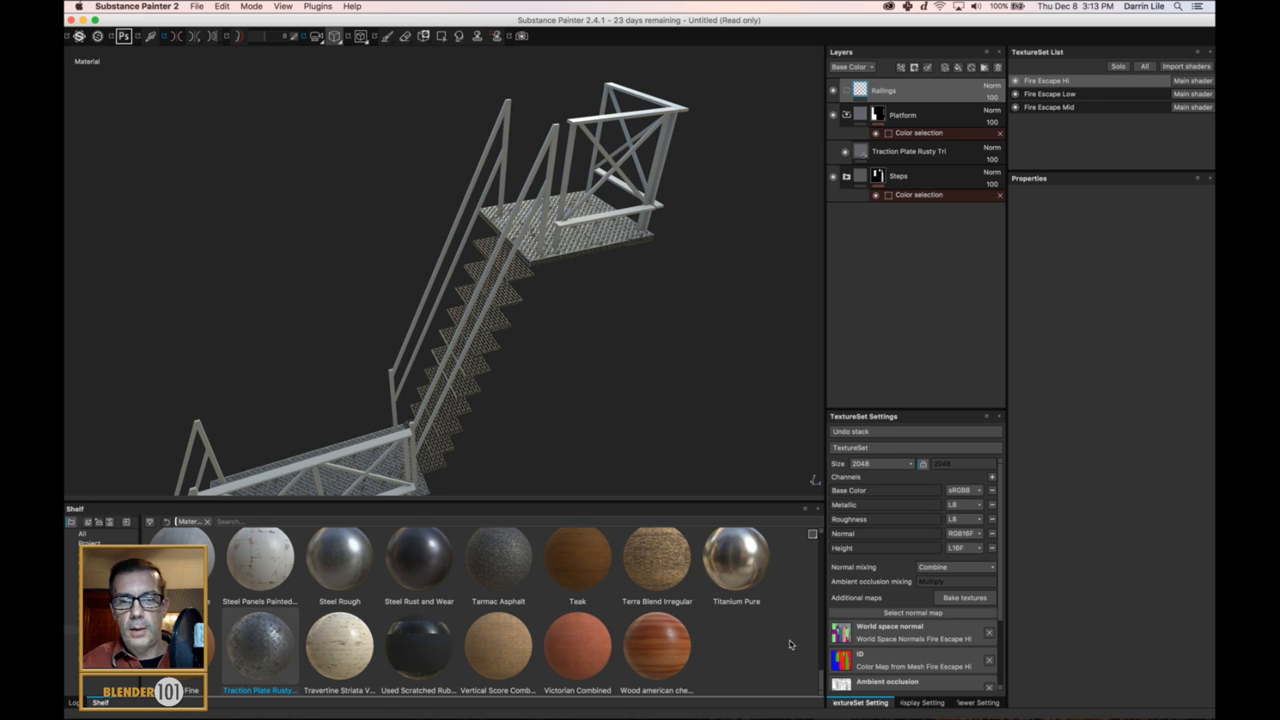
- Place the Iron Rusty material inside the Railings folder, mask the folder to the railings' red ID color and check the railings up close
drag(822, 684, 821, 614)
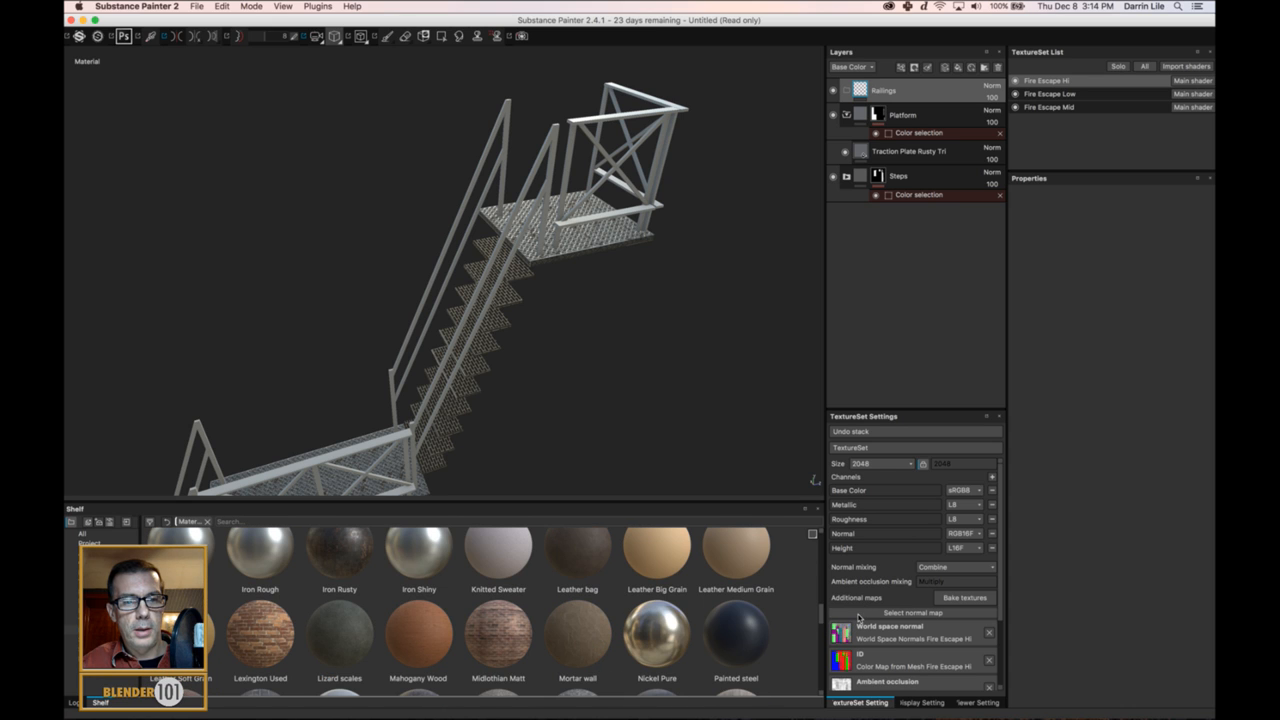
drag(351, 557, 953, 95)
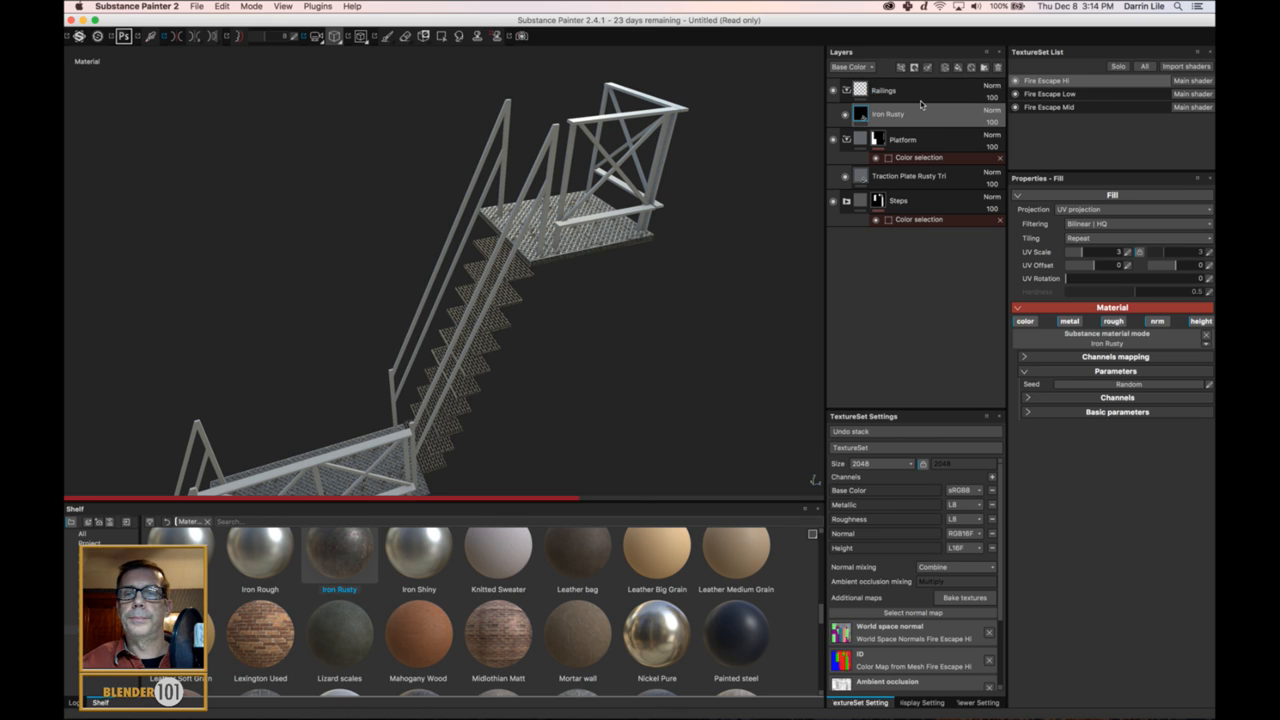
right_click(931, 96)
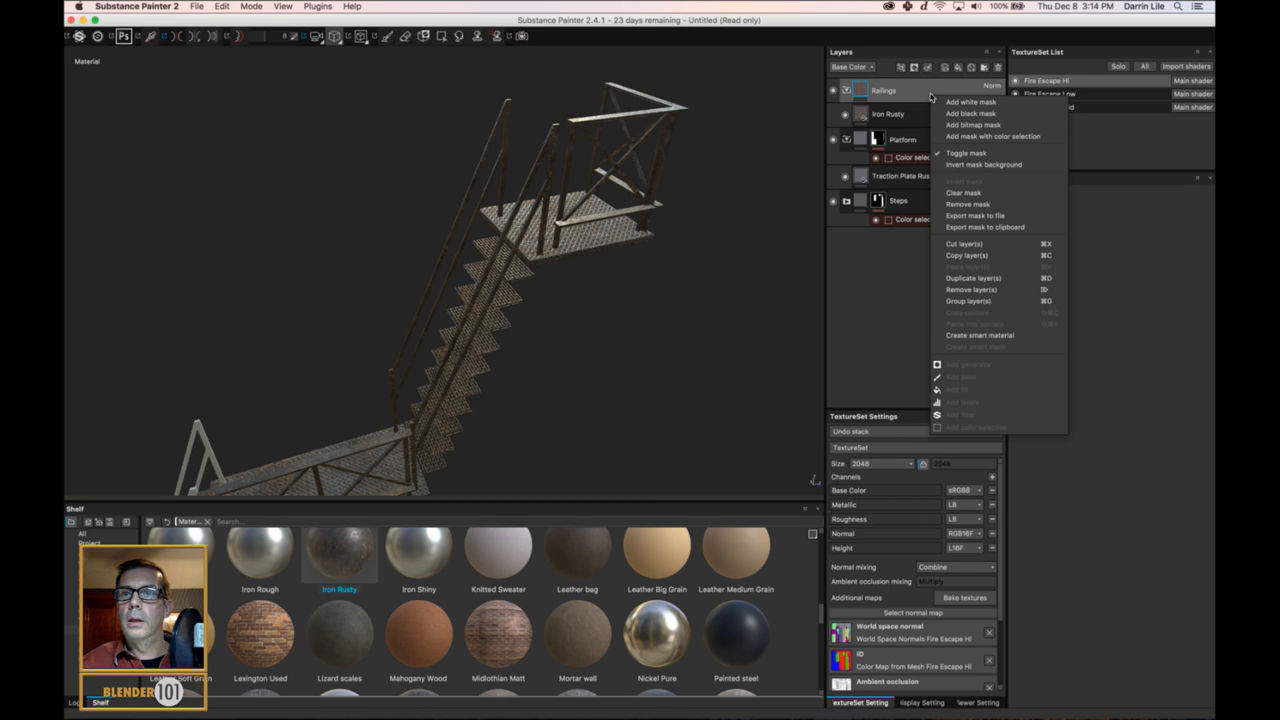
click(995, 139)
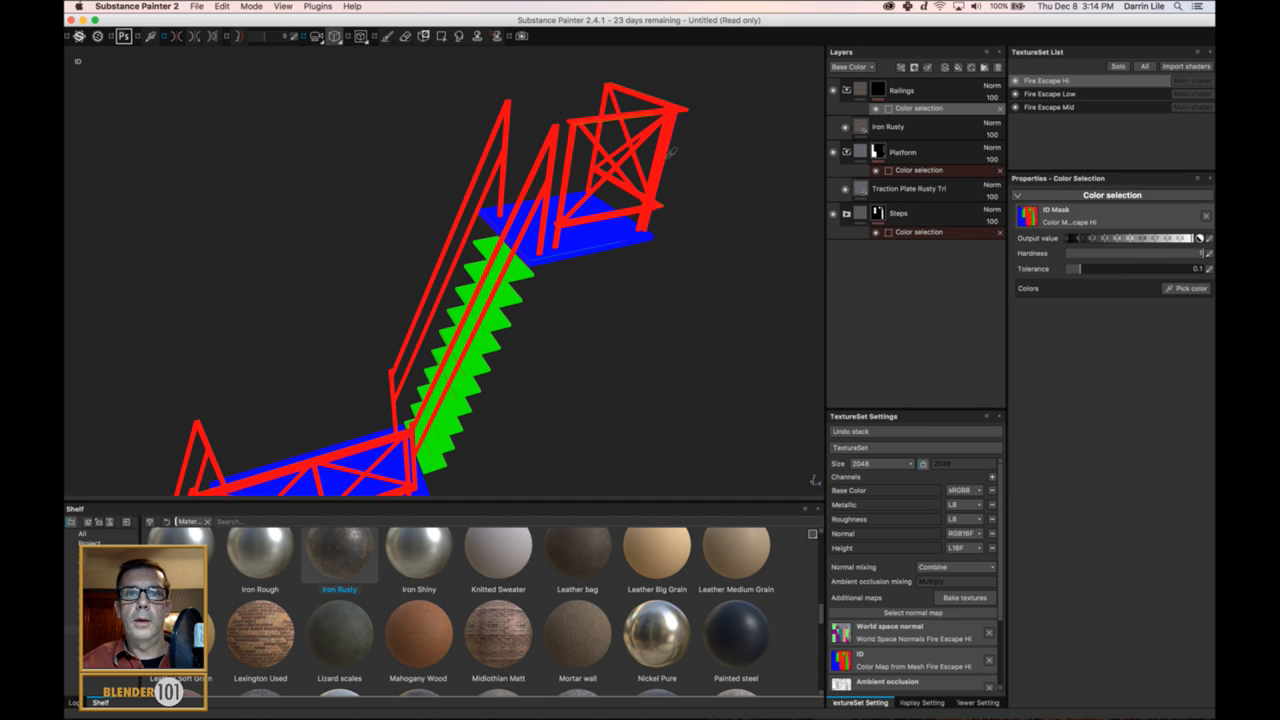
click(661, 97)
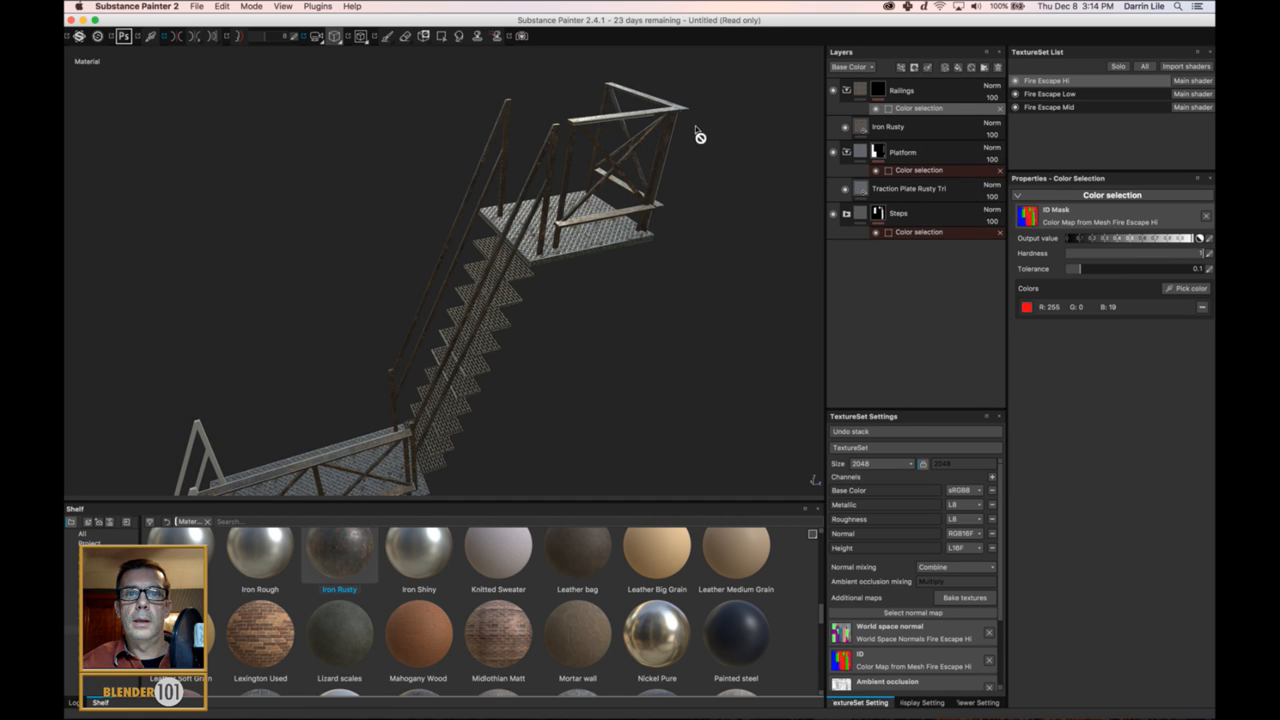
alt+drag(637, 308, 823, 337)
scroll(710, 270, up, 4)
scroll(714, 276, up, 2)
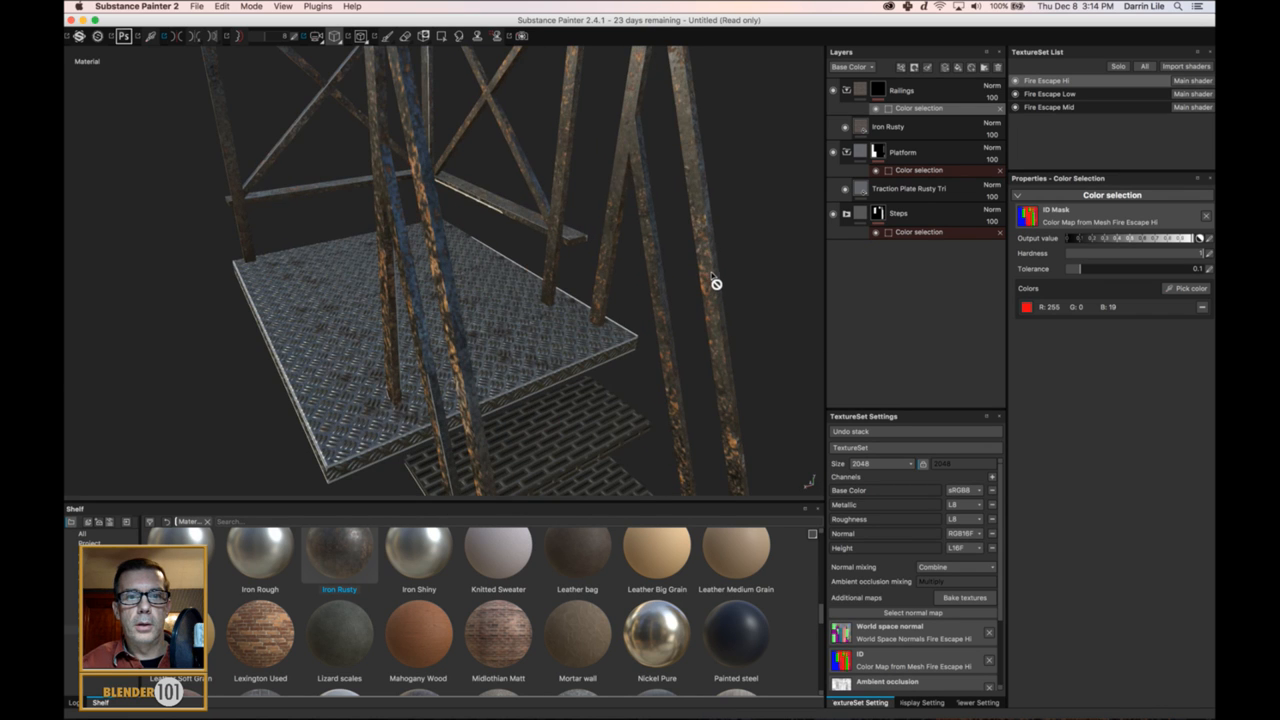
scroll(700, 277, down, 5)
alt+drag(708, 317, 608, 185)
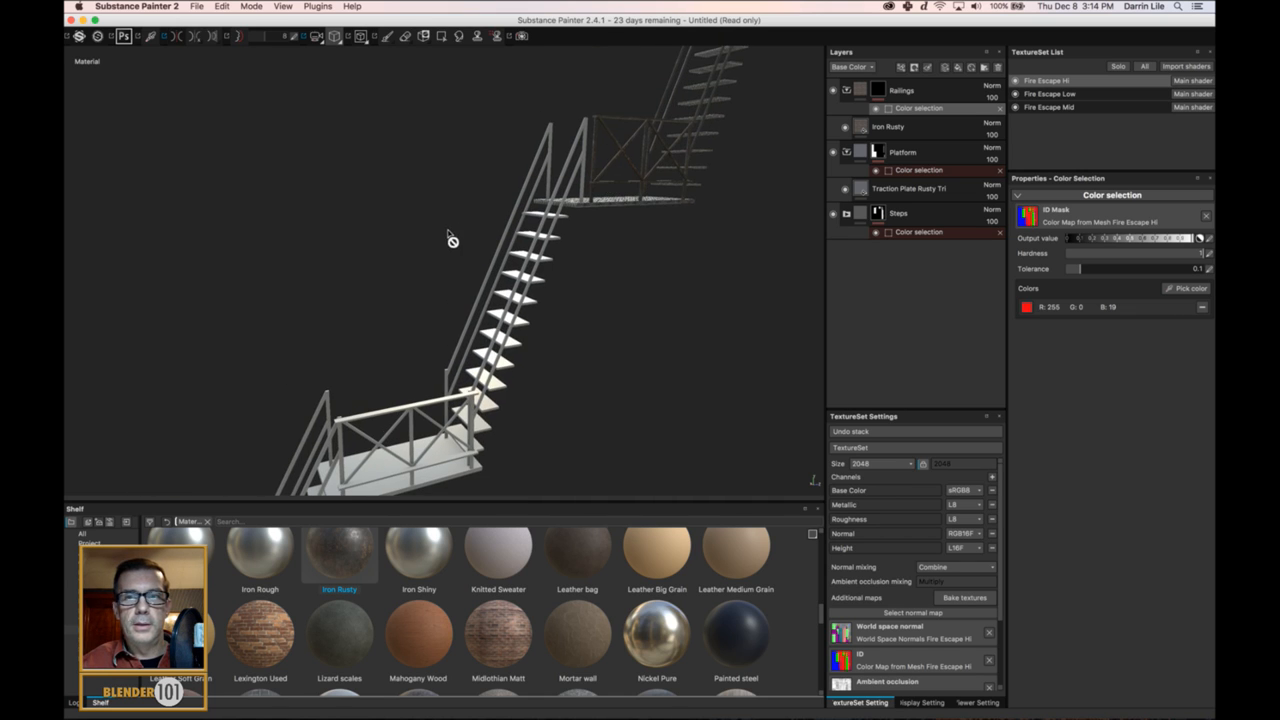
alt+drag(451, 240, 571, 263)
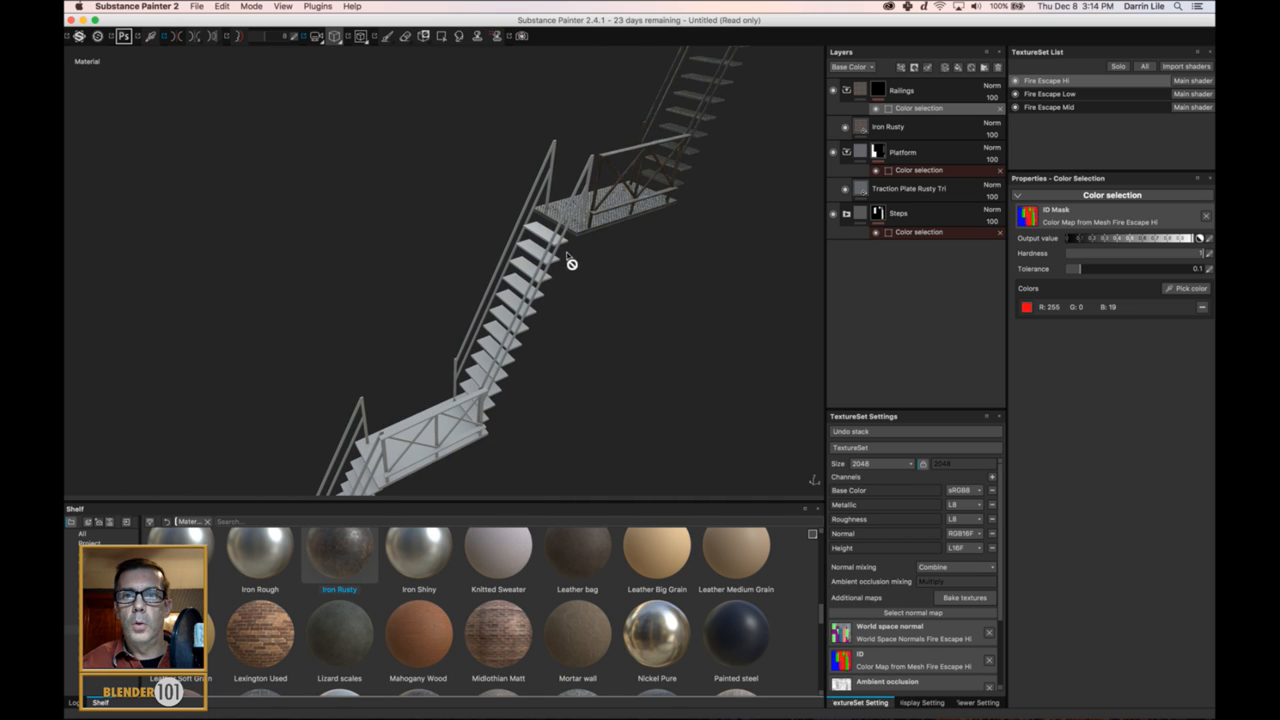
- Collapse the Railings and Platform folders and hide the color selection entries of all three folders
click(846, 90)
click(846, 127)
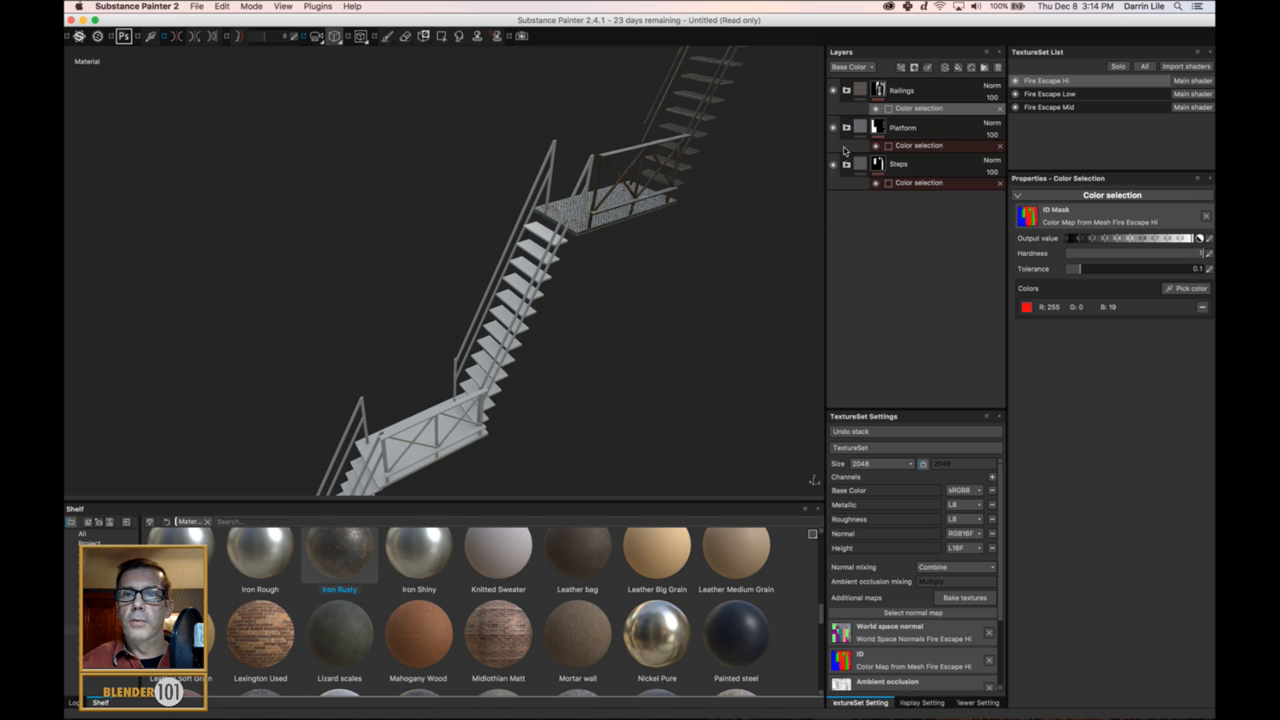
click(862, 91)
click(861, 116)
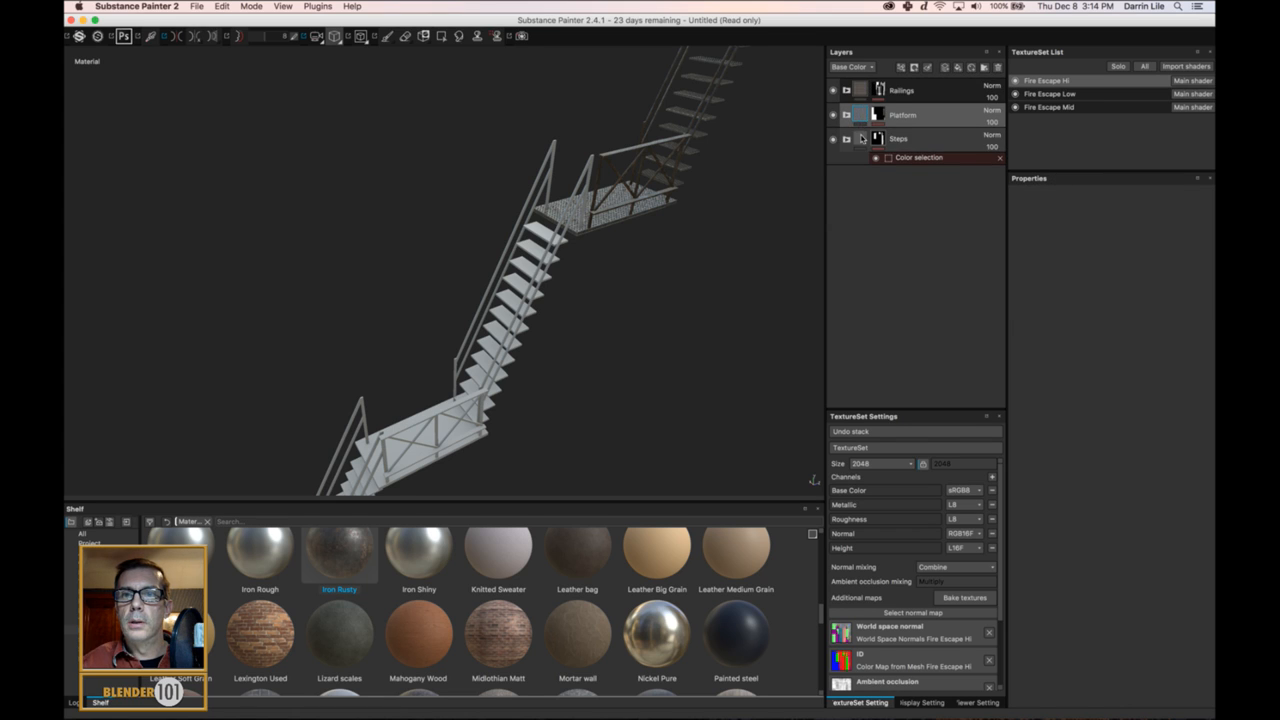
click(861, 139)
- Copy the Railings, Platform and Steps folders of the Fire Escape Hi texture set together
click(906, 97)
shift+click(926, 133)
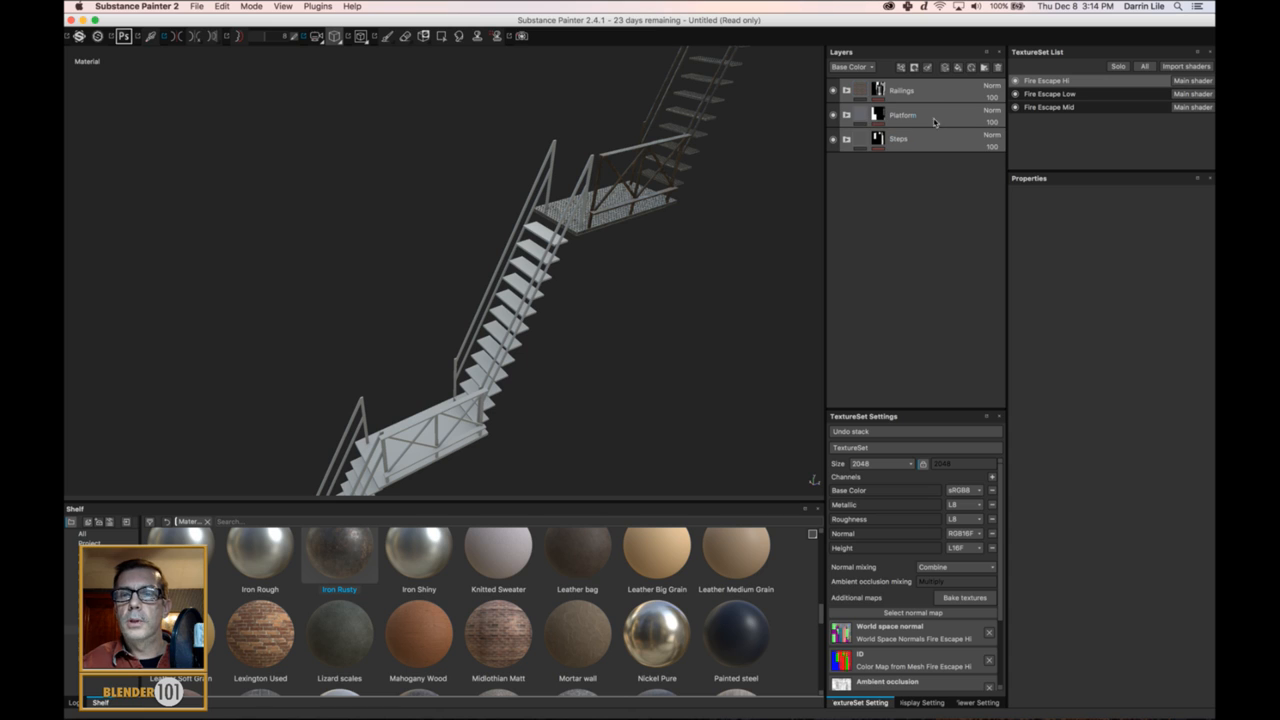
right_click(937, 119)
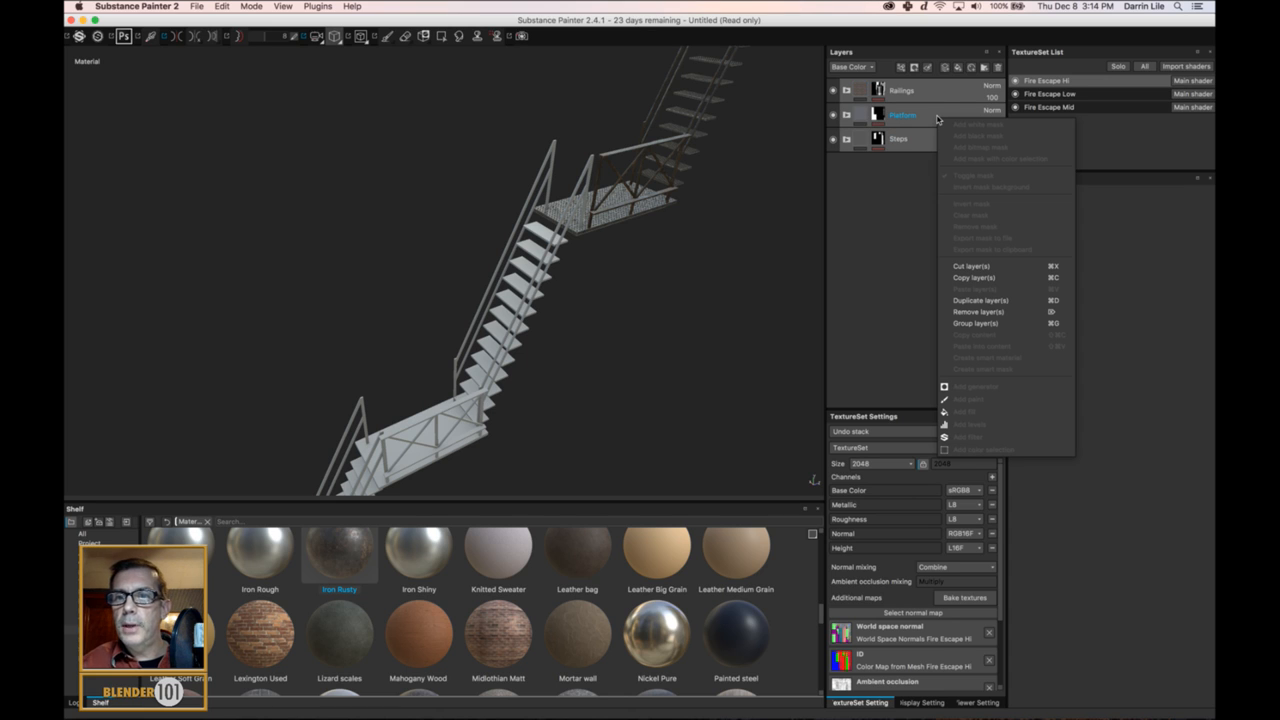
click(975, 278)
- Delete the default layer from the Fire Escape Low and Fire Escape Mid texture sets
click(1062, 97)
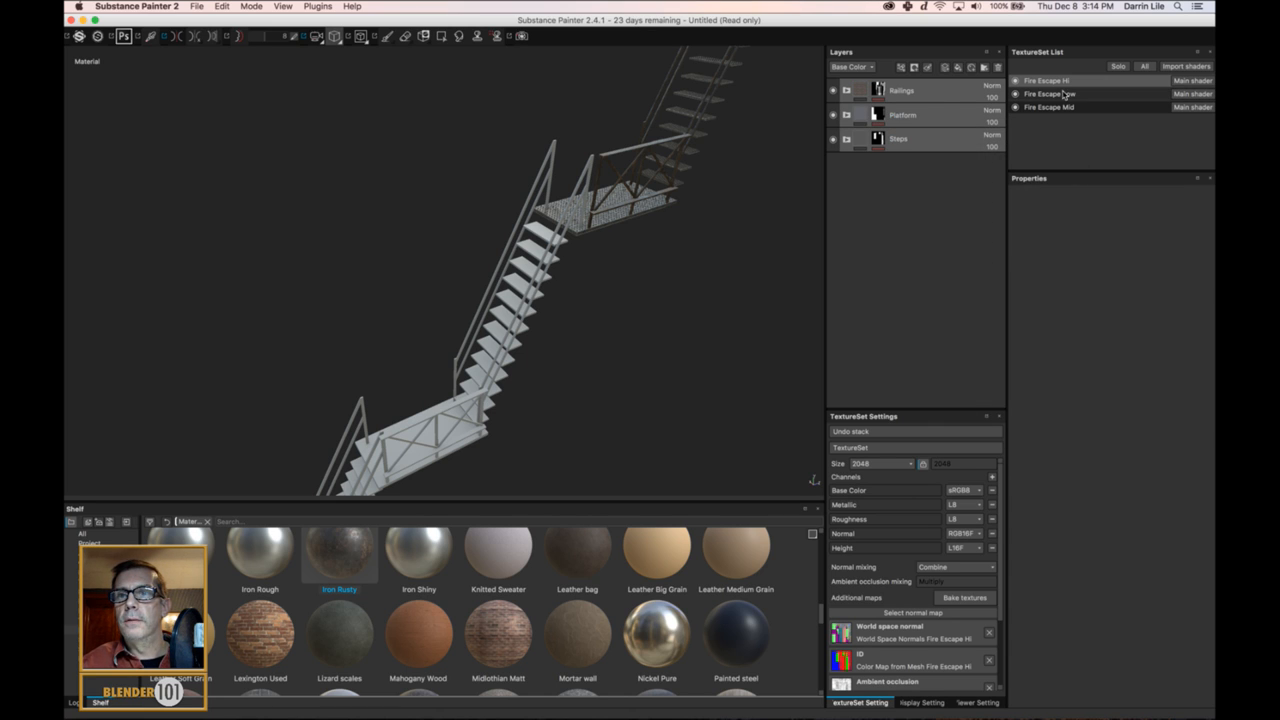
click(997, 68)
click(1056, 108)
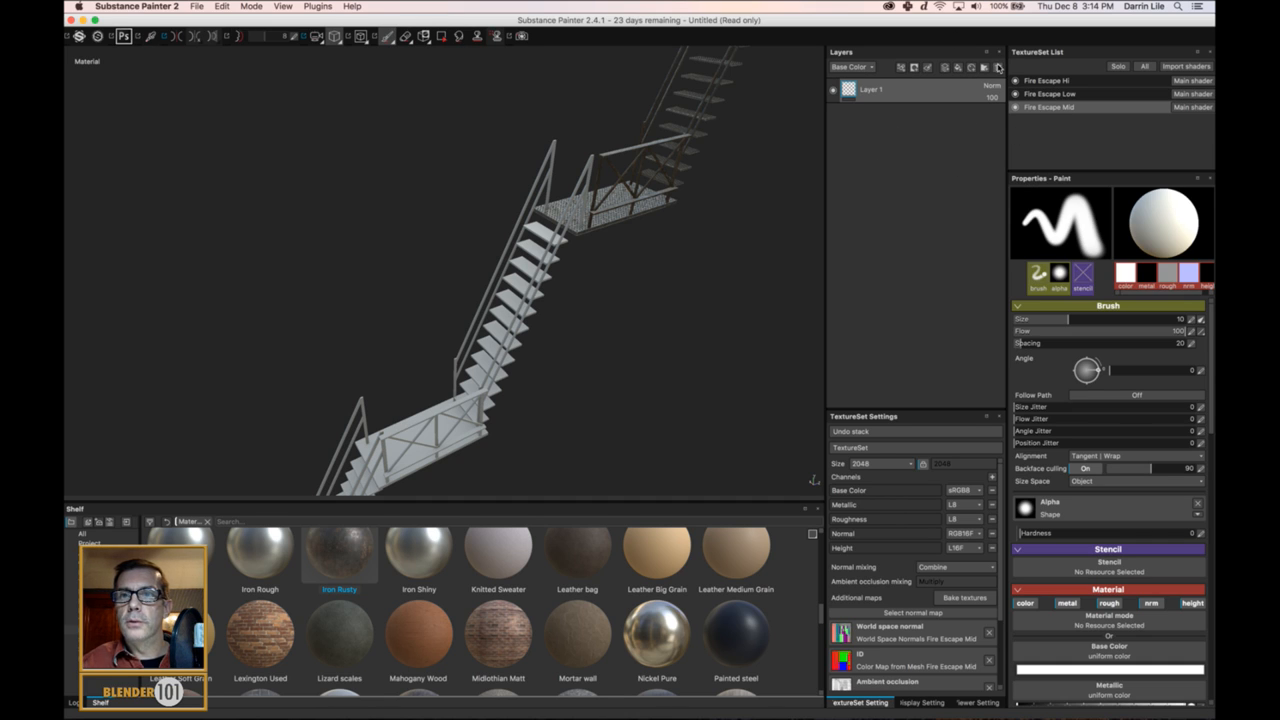
click(997, 68)
- Paste the copied Railings, Platform and Steps folders into the Fire Escape Mid texture set and check the middle flight
right_click(912, 152)
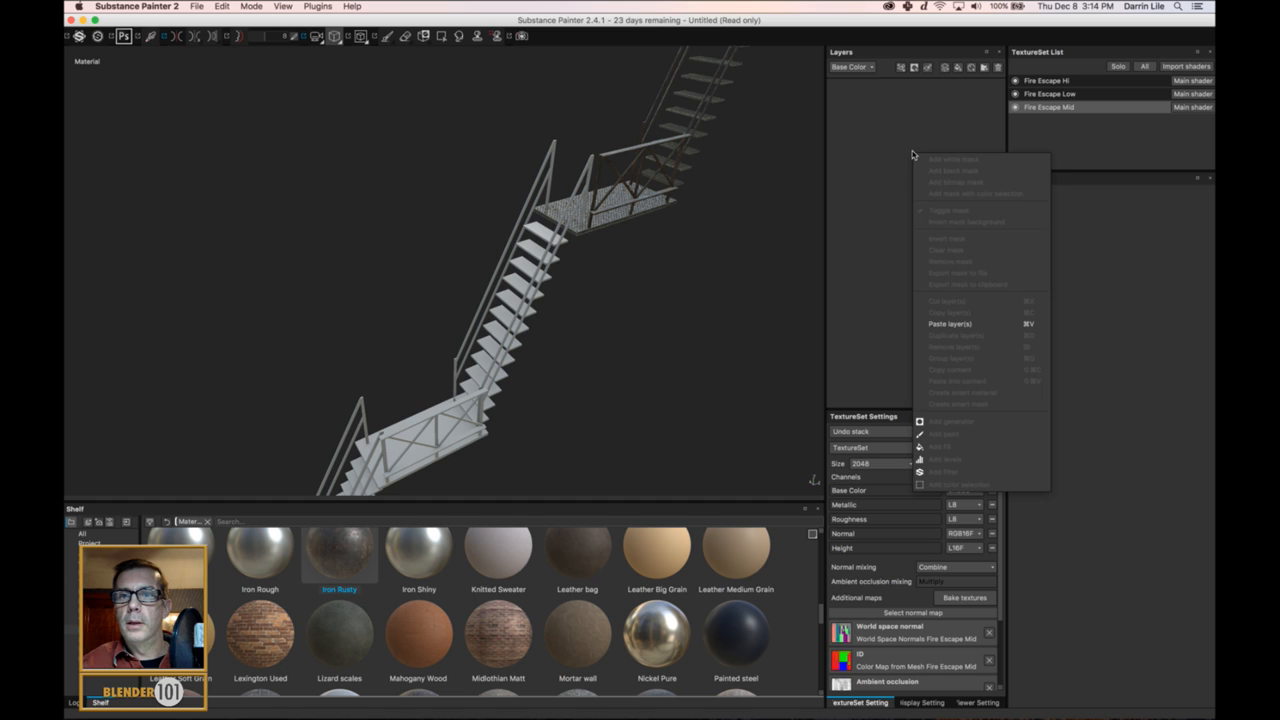
click(950, 325)
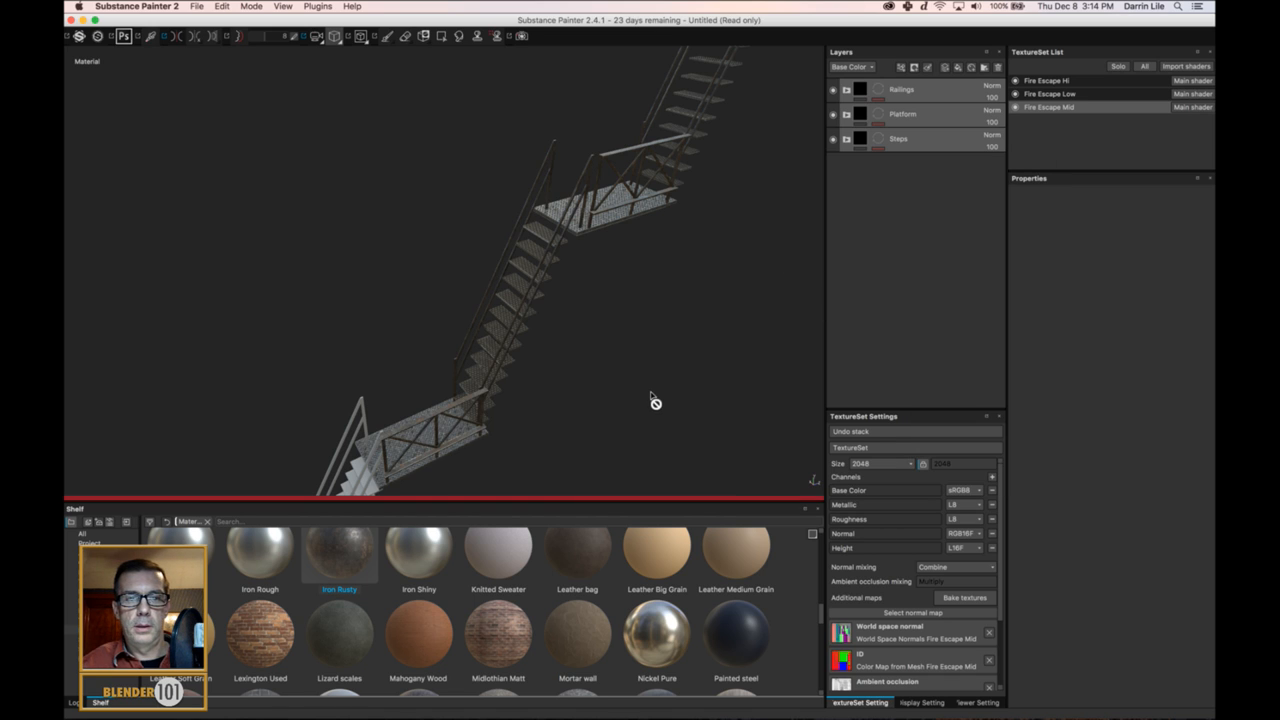
mouse_move(607, 382)
alt+mouse_down()
mouse_move(574, 407)
mouse_move(624, 382)
alt+mouse_up()
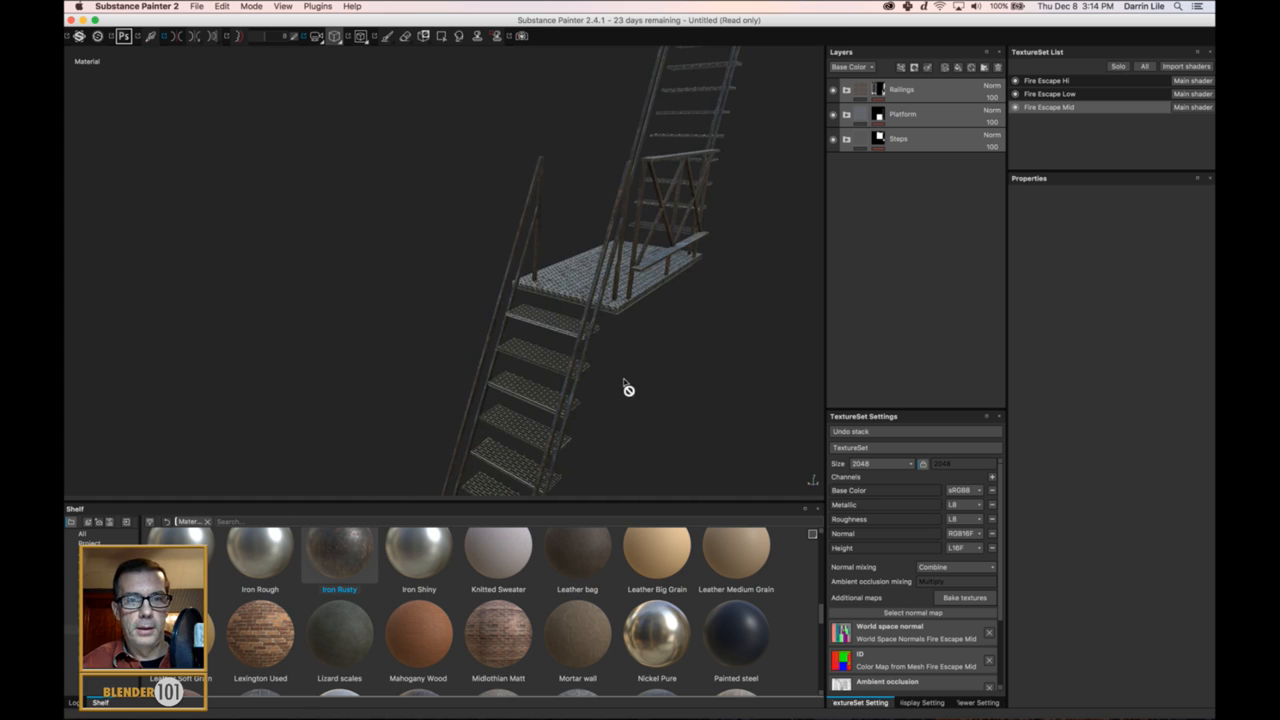
- Paste the copied Railings, Platform and Steps folders into the Fire Escape Low texture set and check the bottom flight
alt+middle_drag(610, 394, 619, 207)
alt+middle_drag(624, 288, 620, 330)
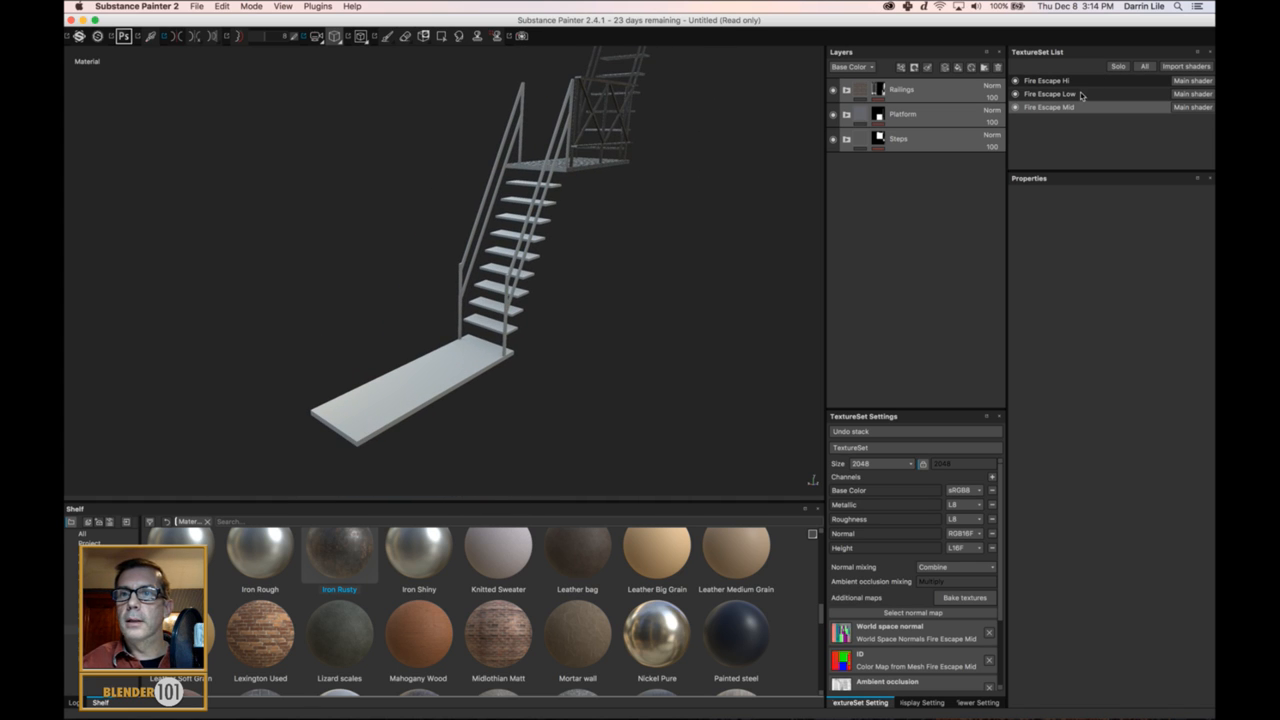
click(1078, 94)
right_click(946, 181)
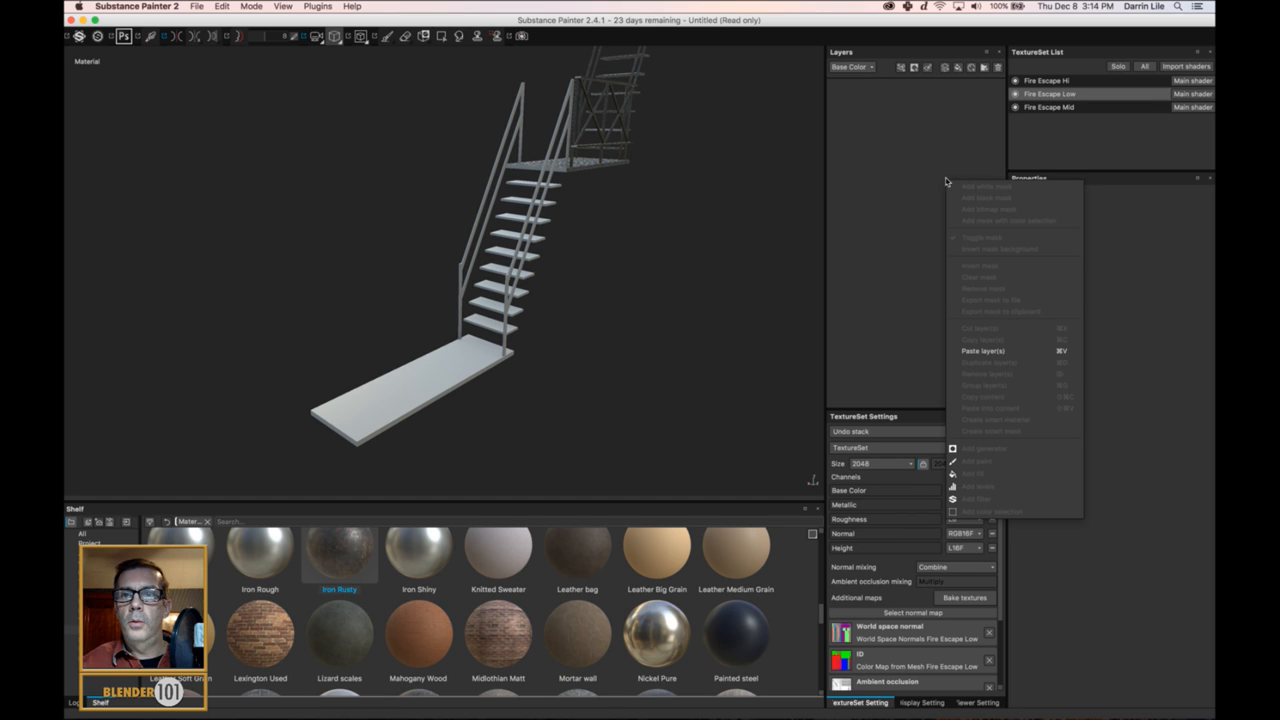
click(998, 356)
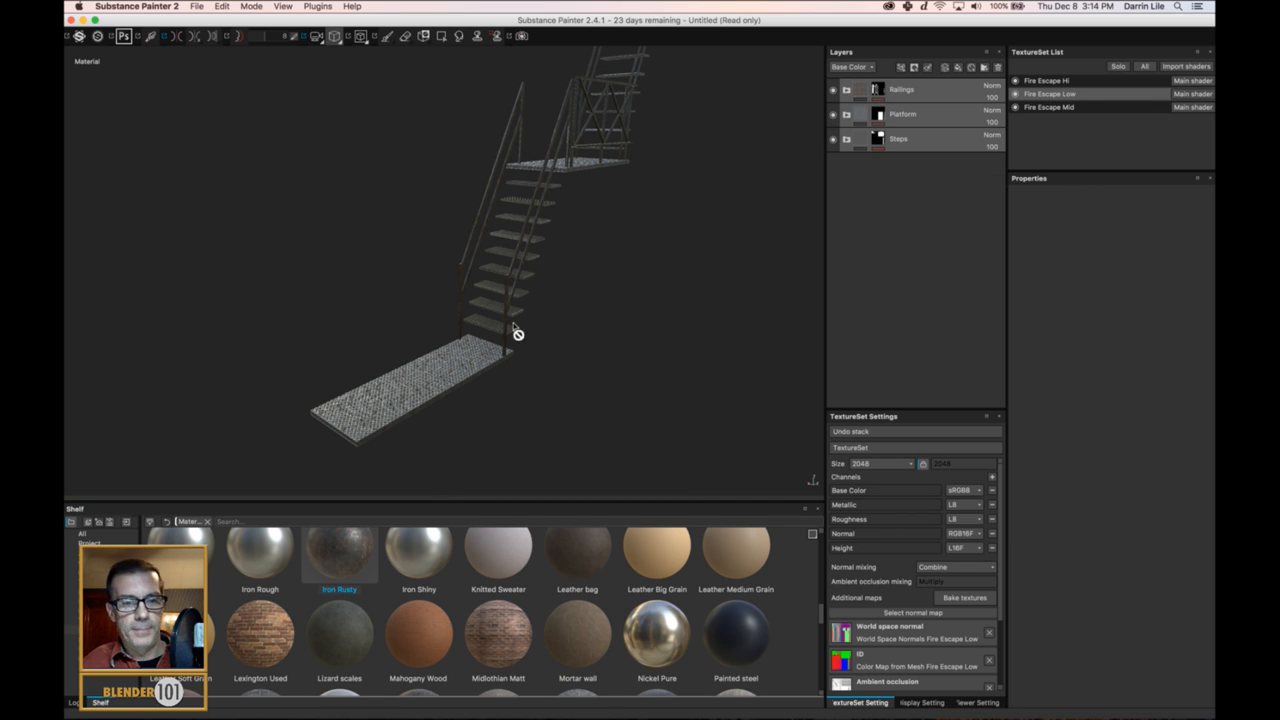
alt+drag(517, 334, 530, 435)
scroll(500, 366, down, 3)
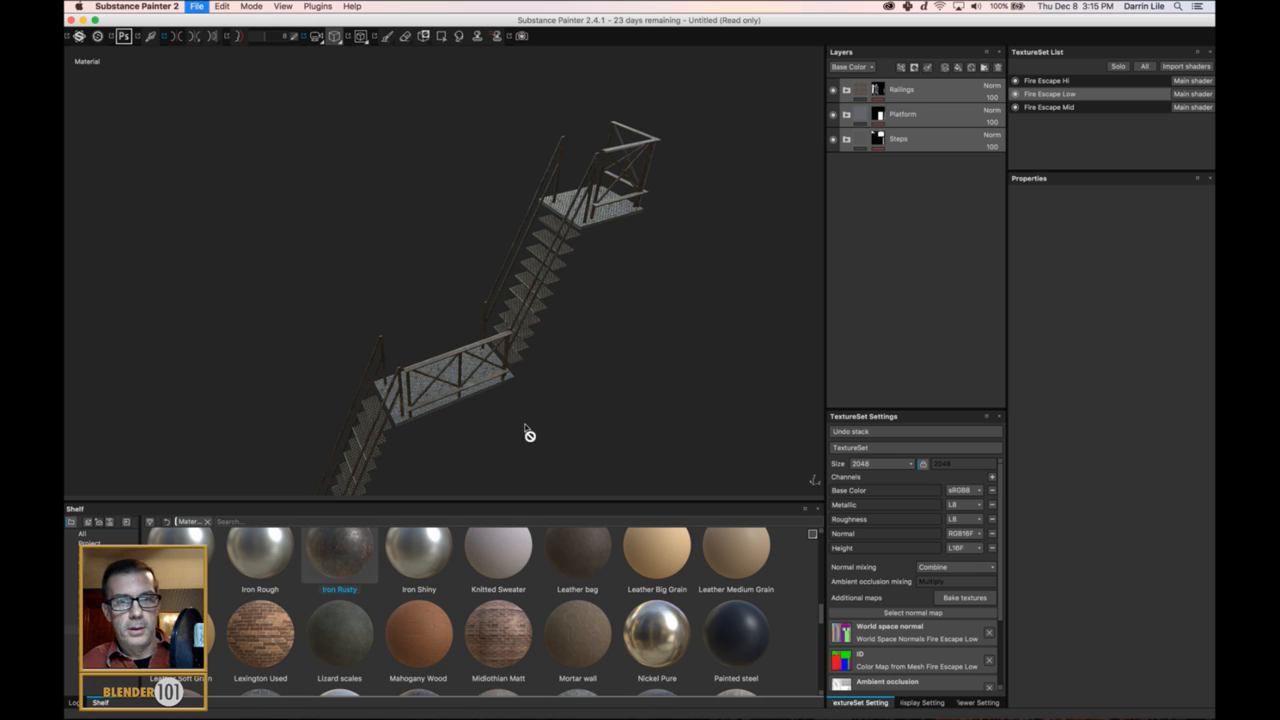
- Save the project in the Substance Files folder as Fire Escape Pieces
key(super+s)
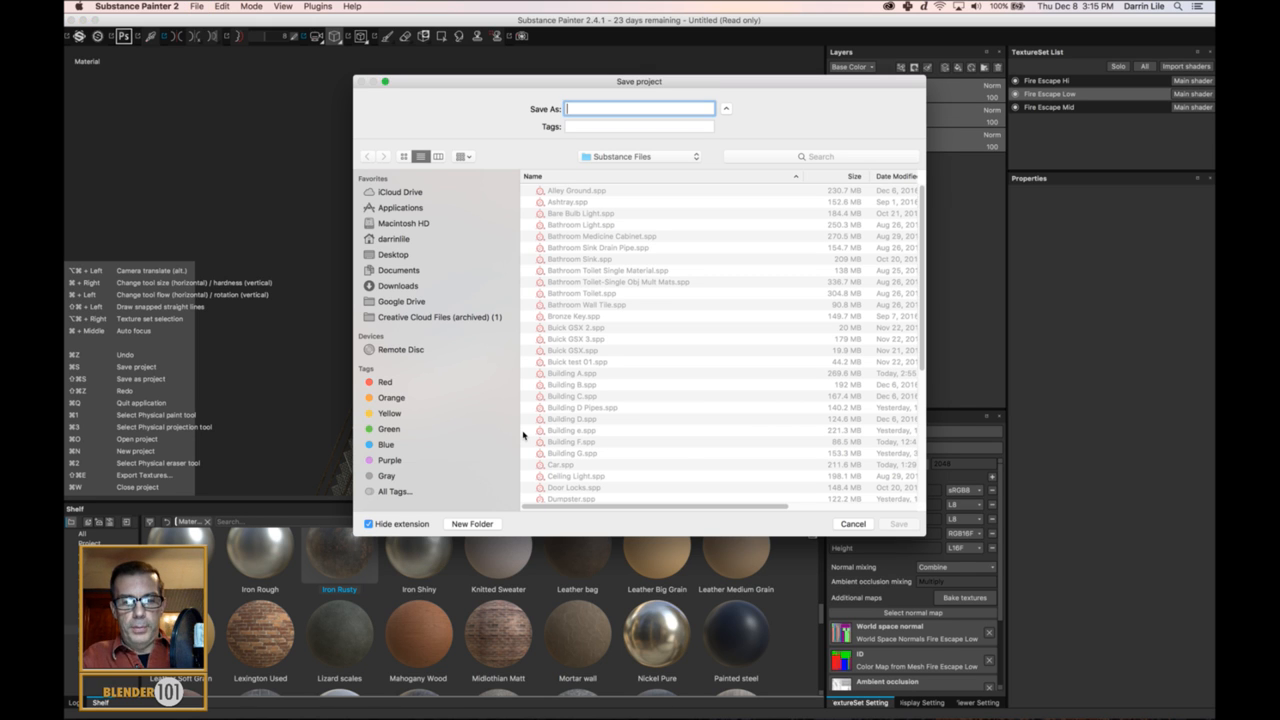
text(Fire Escape Piece)
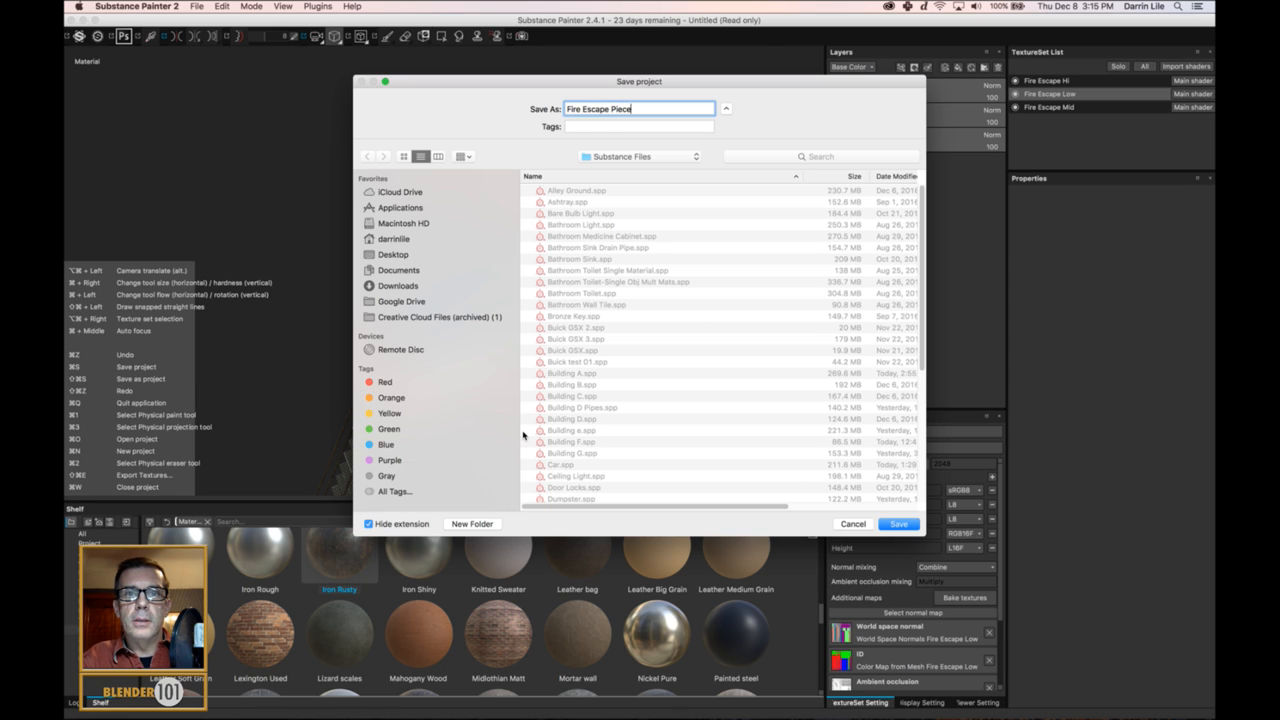
key(Return)
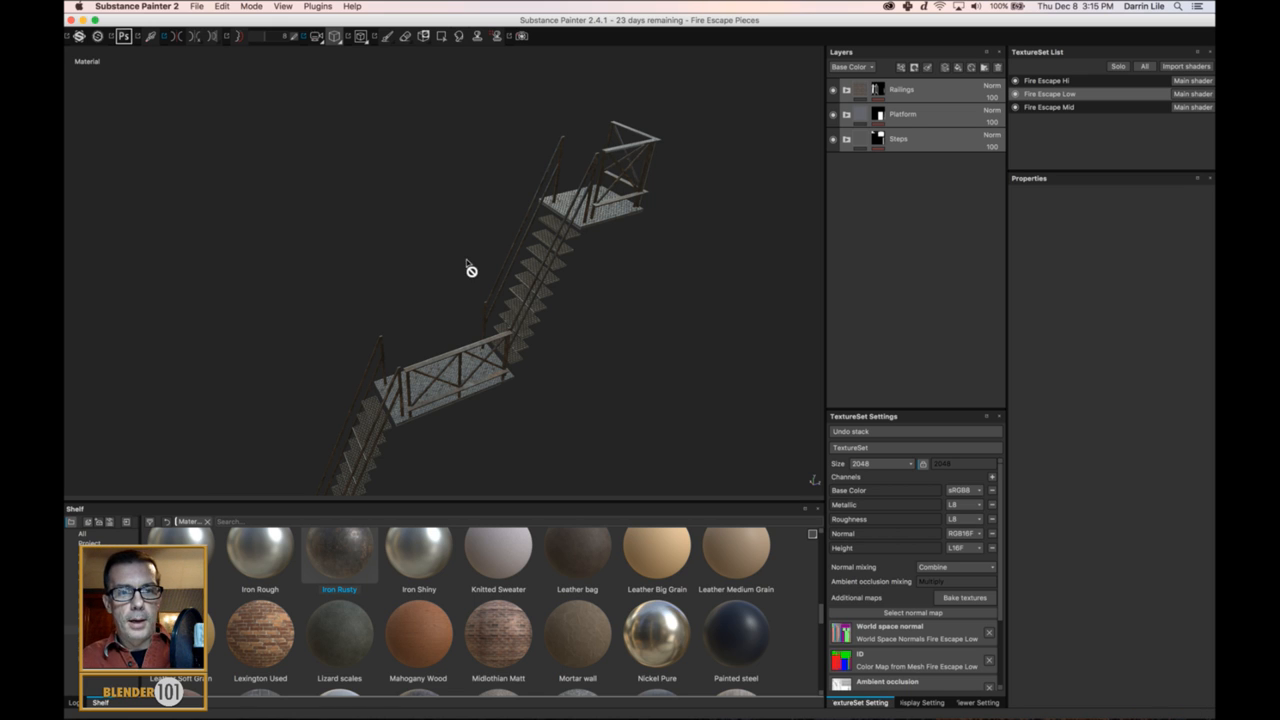
- Examine the textured steps, platforms and railings up close and across the whole fire escape
scroll(465, 263, down, 3)
scroll(461, 271, up, 3)
scroll(462, 272, up, 3)
alt+drag(538, 280, 505, 220)
scroll(499, 229, down, 2)
scroll(495, 236, down, 2)
alt+middle_drag(465, 290, 528, 300)
scroll(539, 229, down, 2)
scroll(550, 232, down, 3)
mouse_move(513, 318)
alt+mouse_down()
mouse_move(497, 331)
mouse_move(683, 291)
mouse_move(519, 304)
mouse_move(503, 317)
mouse_move(535, 306)
alt+mouse_up()
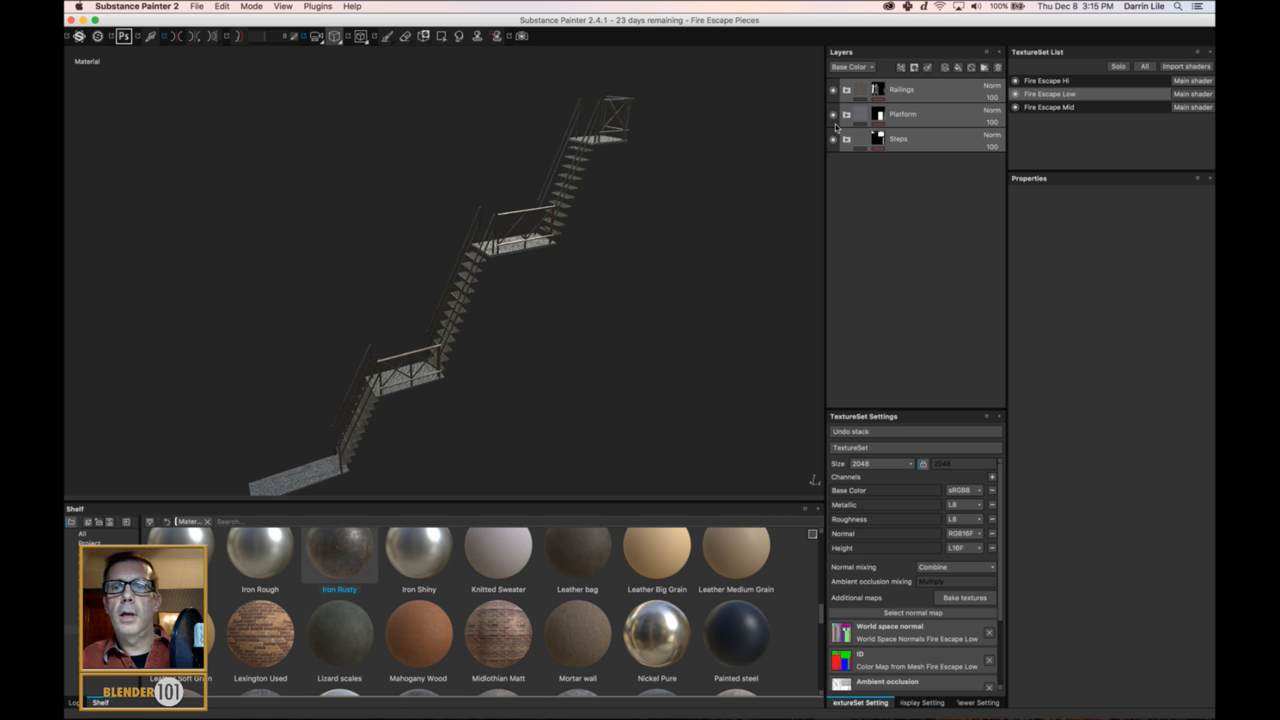
- Select the Steps folder of the Fire Escape Low texture set and save the project again
click(920, 95)
click(919, 117)
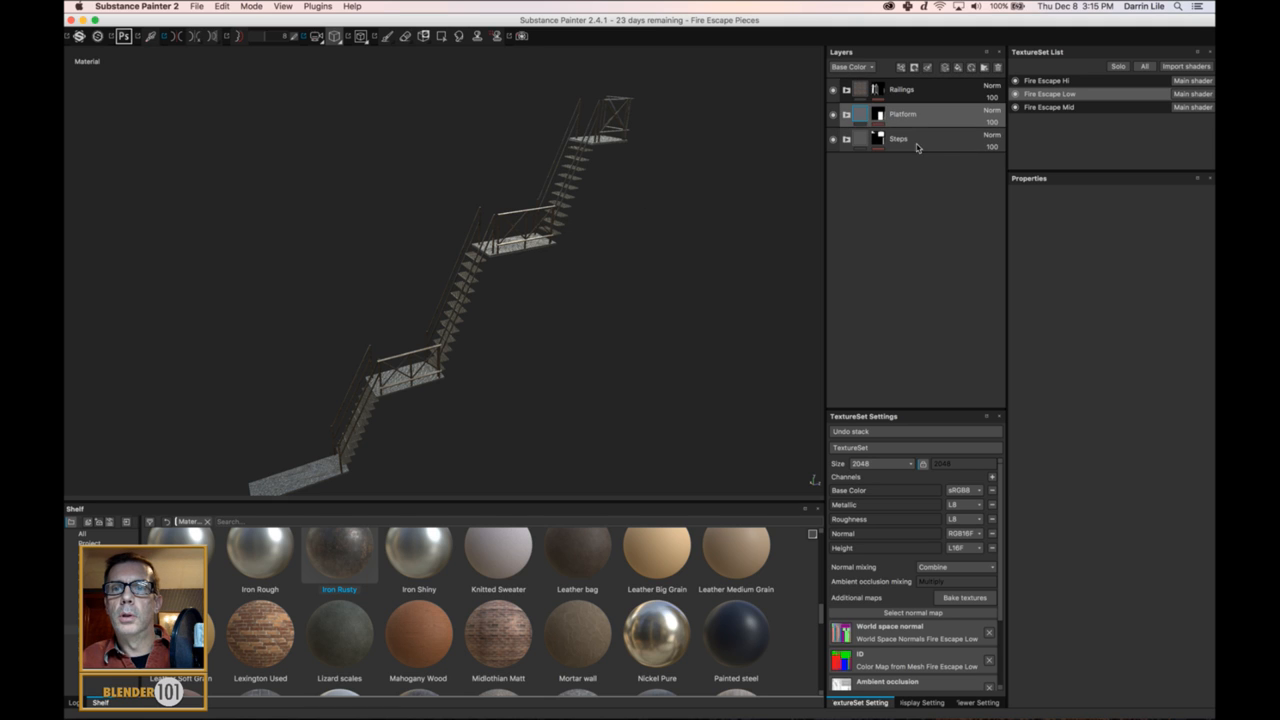
click(918, 141)
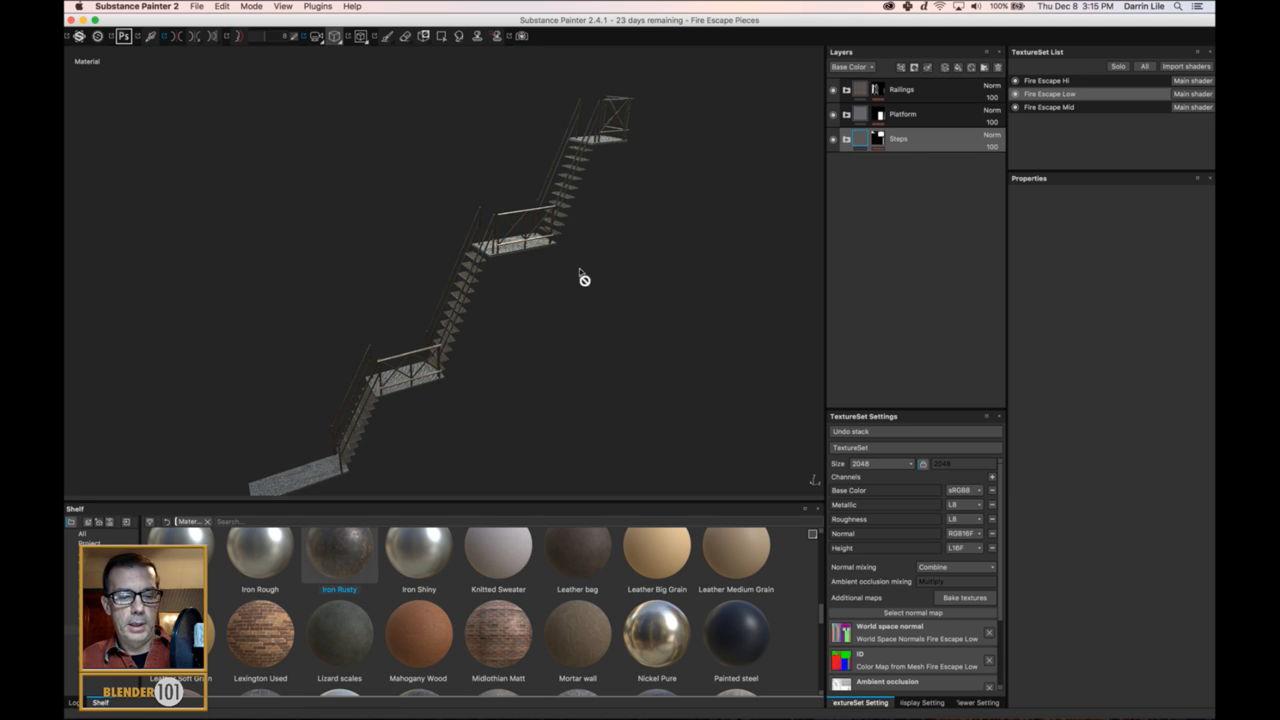
mouse_move(580, 277)
alt+mouse_down()
mouse_move(626, 340)
mouse_move(643, 337)
mouse_move(614, 262)
mouse_move(571, 277)
alt+mouse_up()
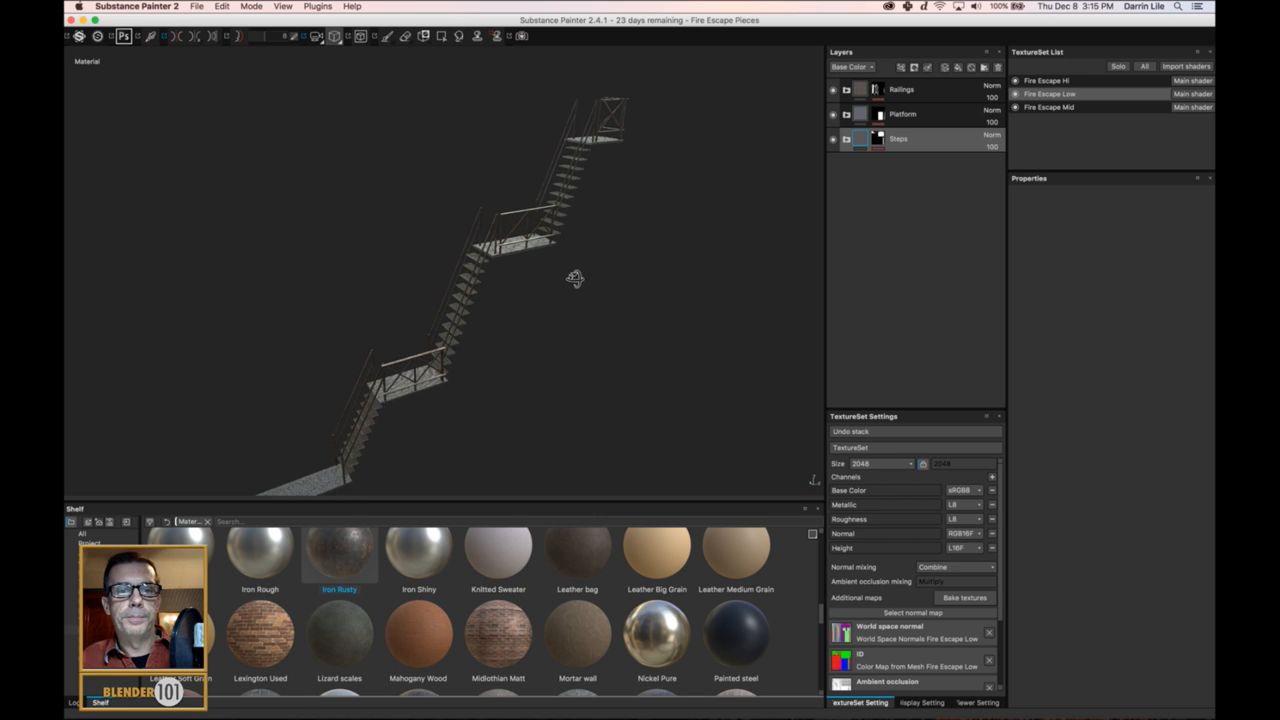
alt+drag(651, 309, 646, 289)
key(super+s)
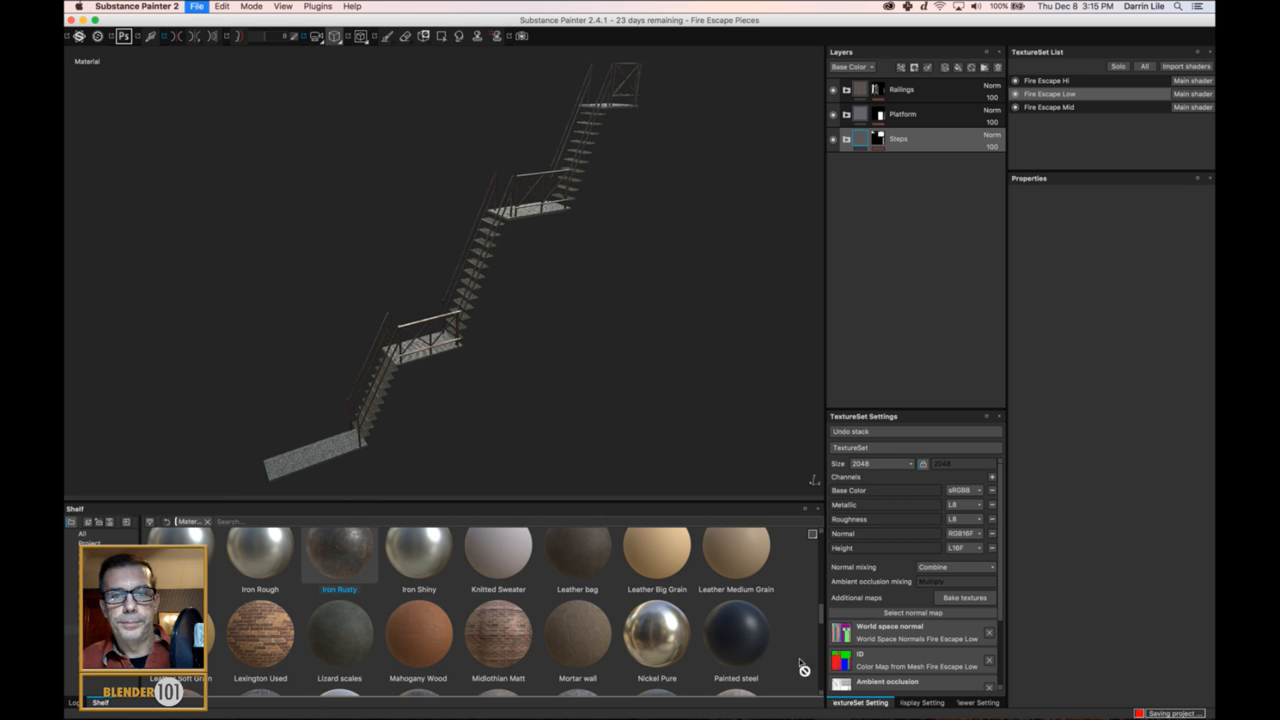
- Select the Fire Escape Hi texture set and open the texture export settings
drag(821, 617, 837, 539)
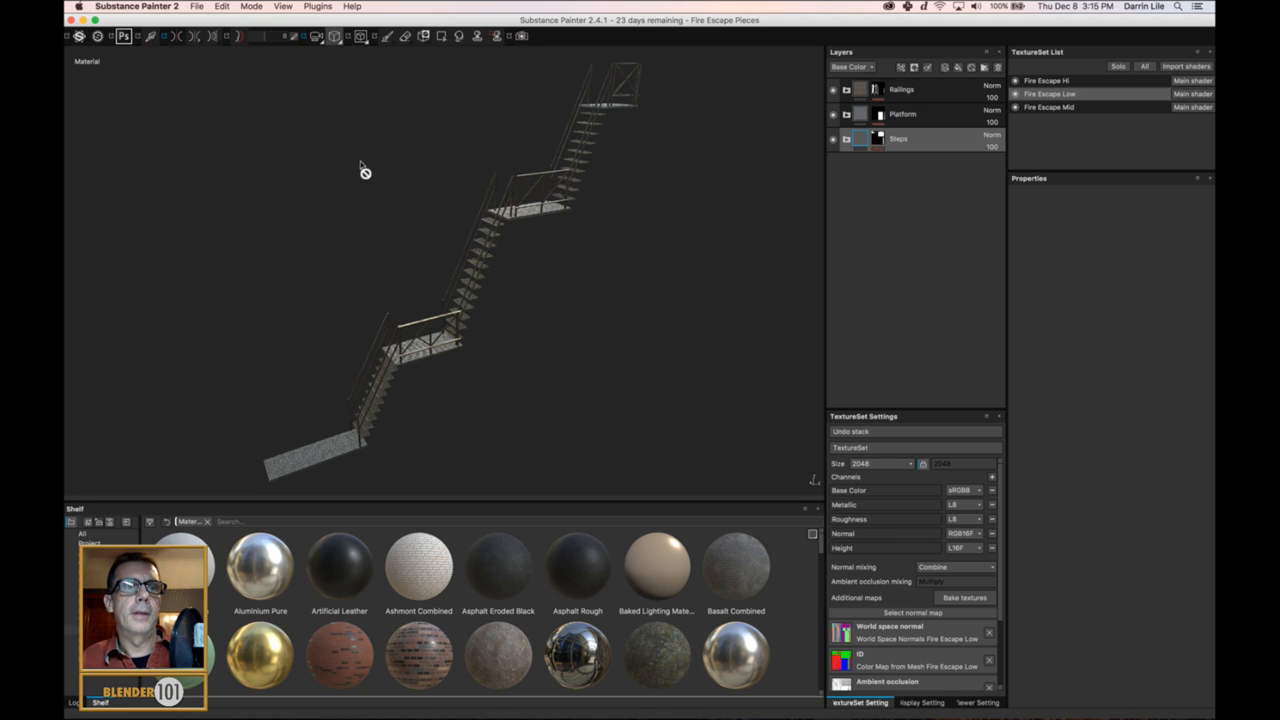
click(198, 6)
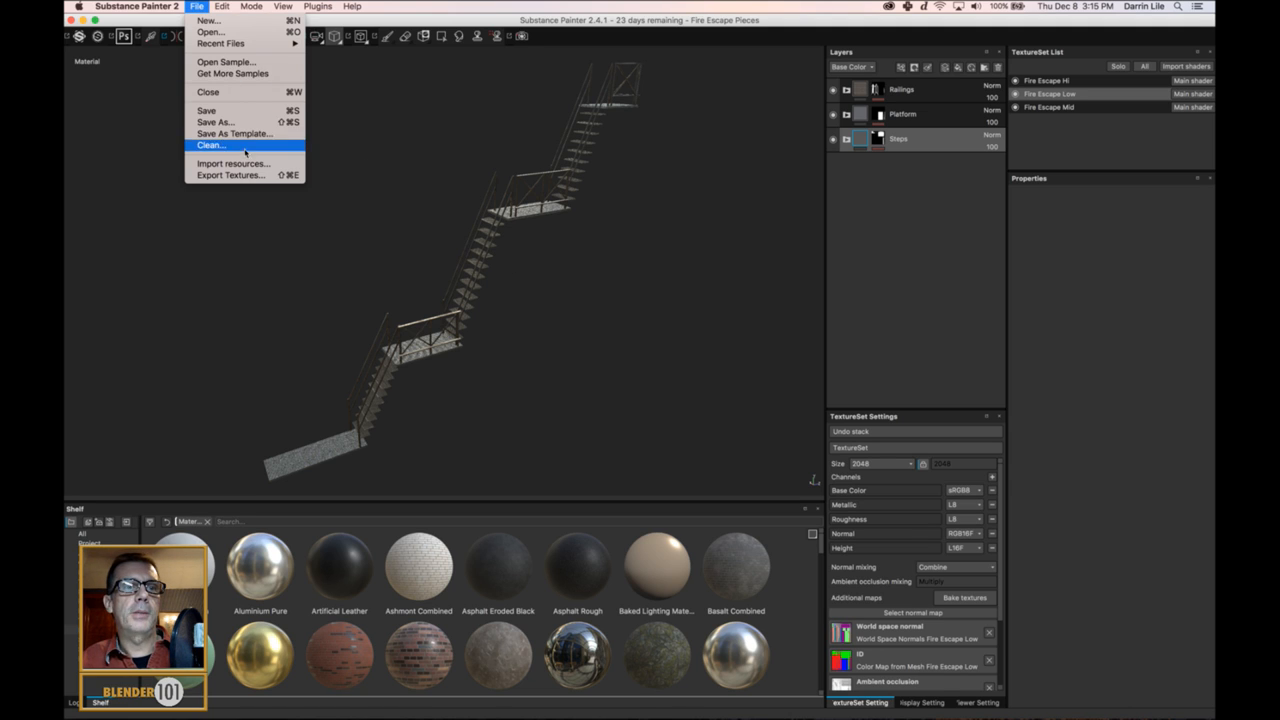
click(1076, 105)
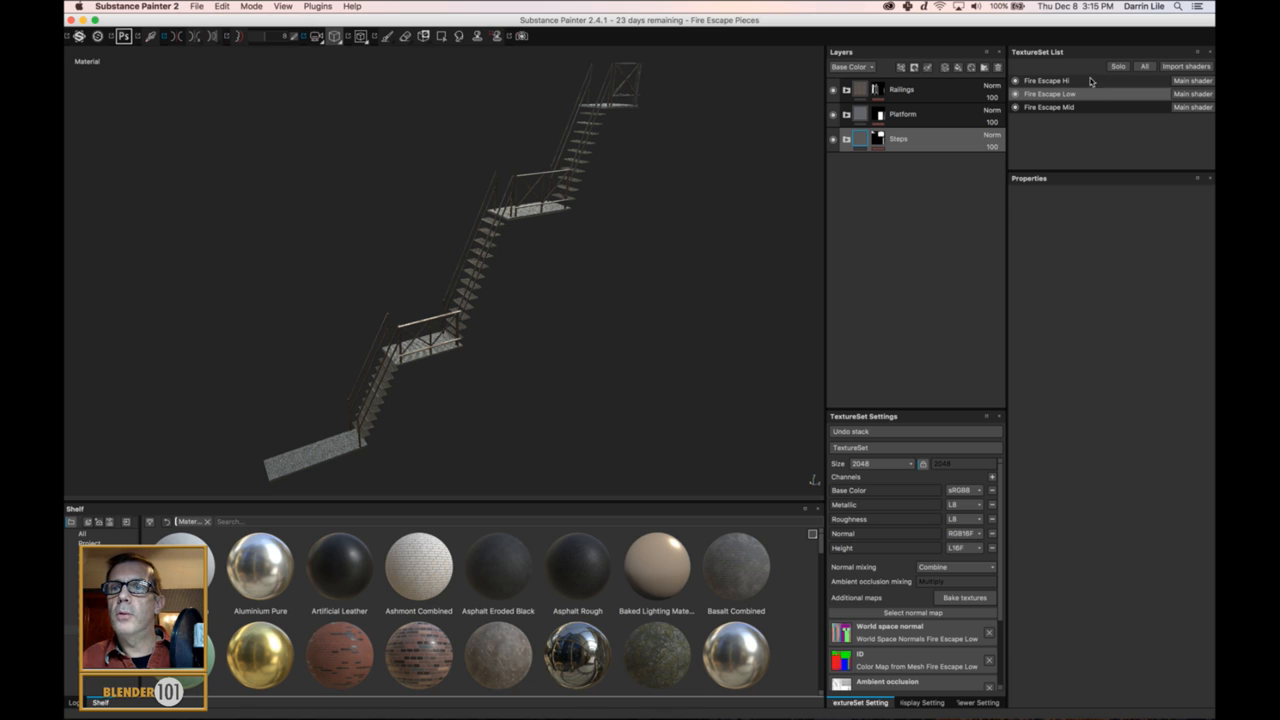
click(1077, 81)
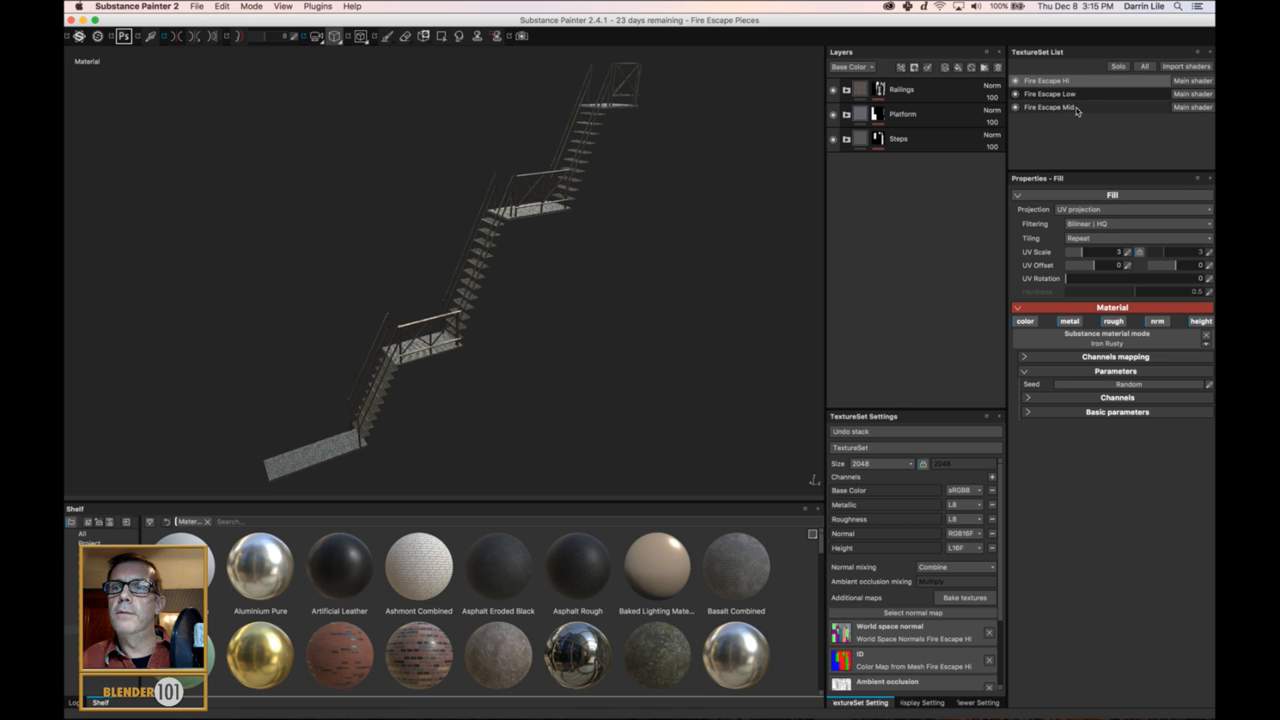
click(192, 7)
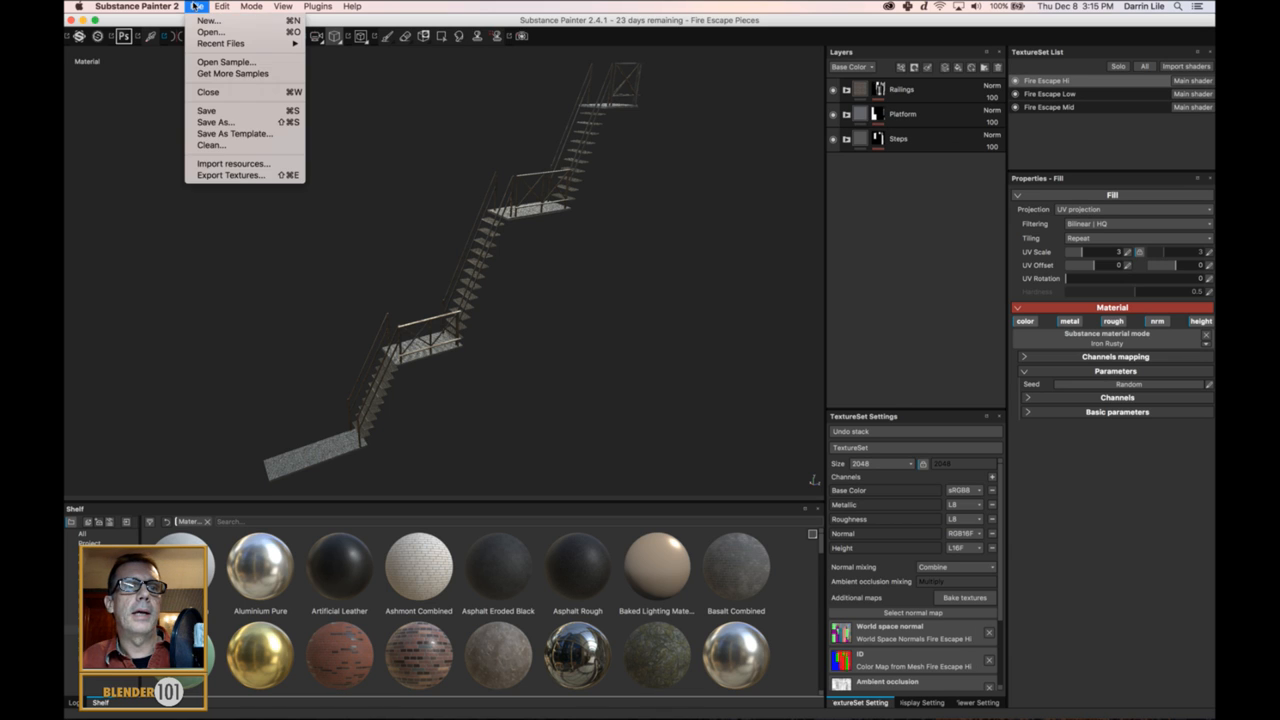
click(238, 176)
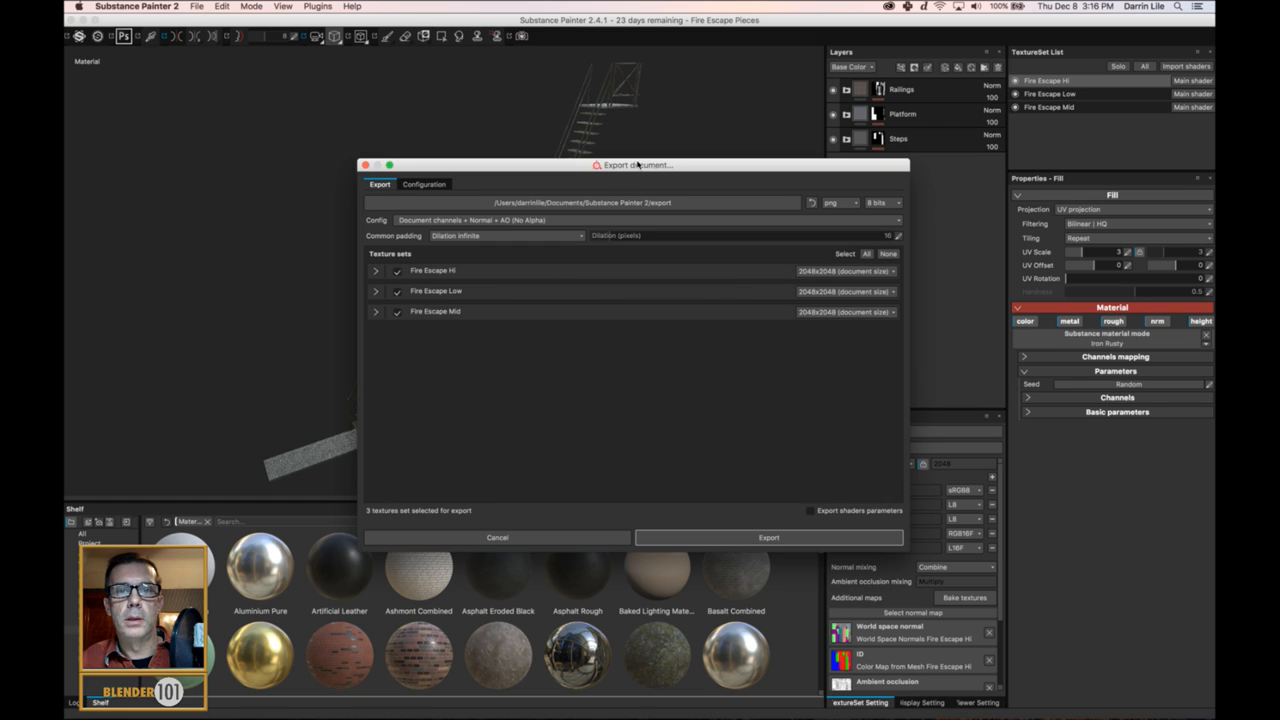
drag(637, 165, 606, 130)
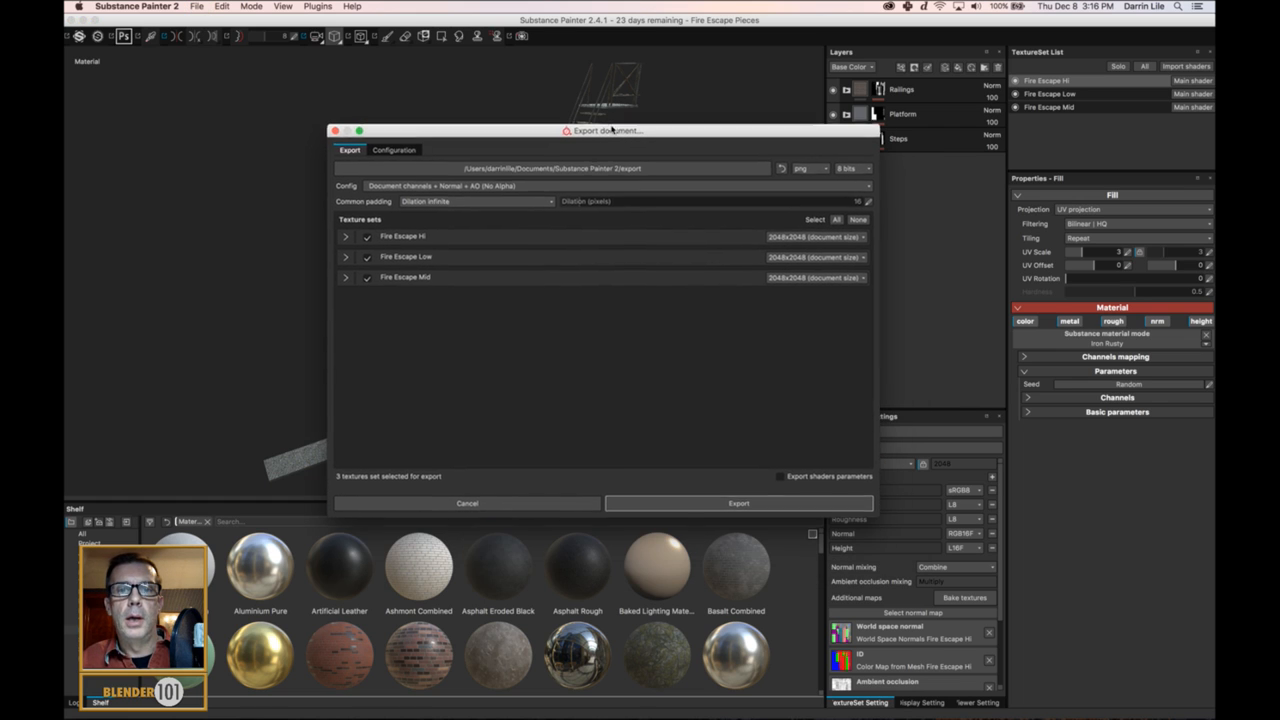
- Set the export size of the Fire Escape Hi, Low and Mid texture sets to 1024x1024
click(790, 238)
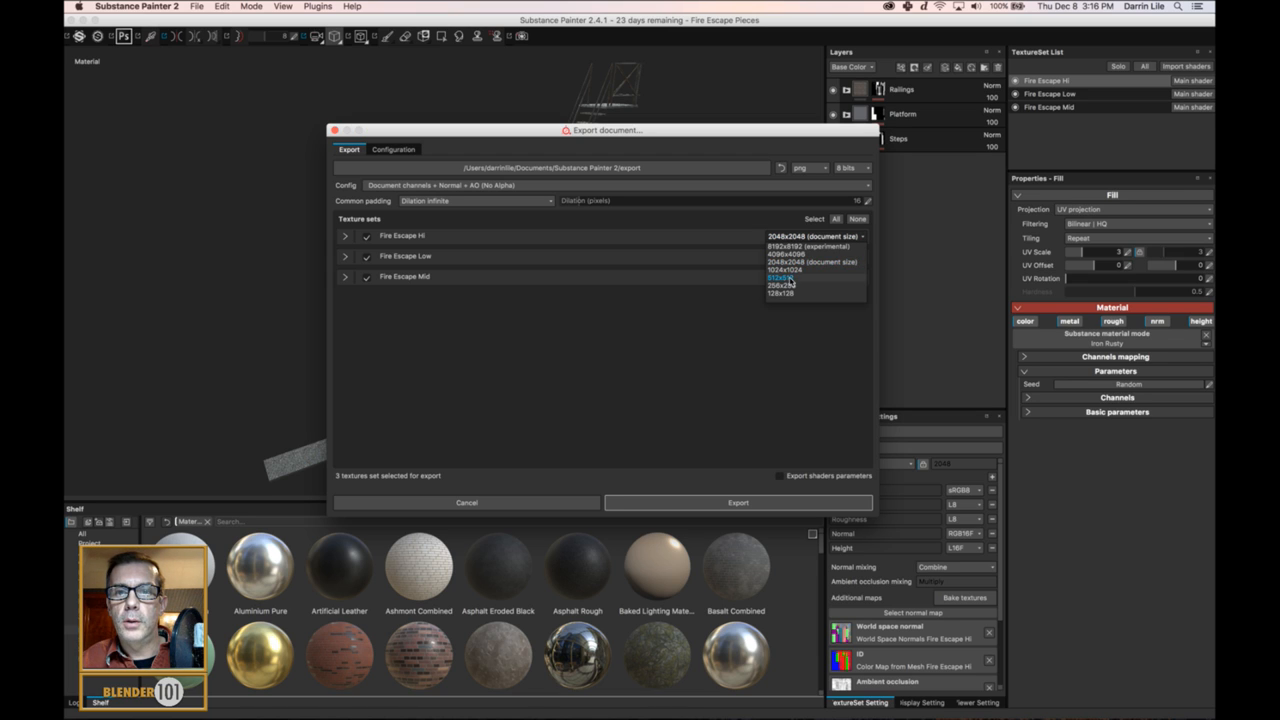
click(785, 269)
click(800, 256)
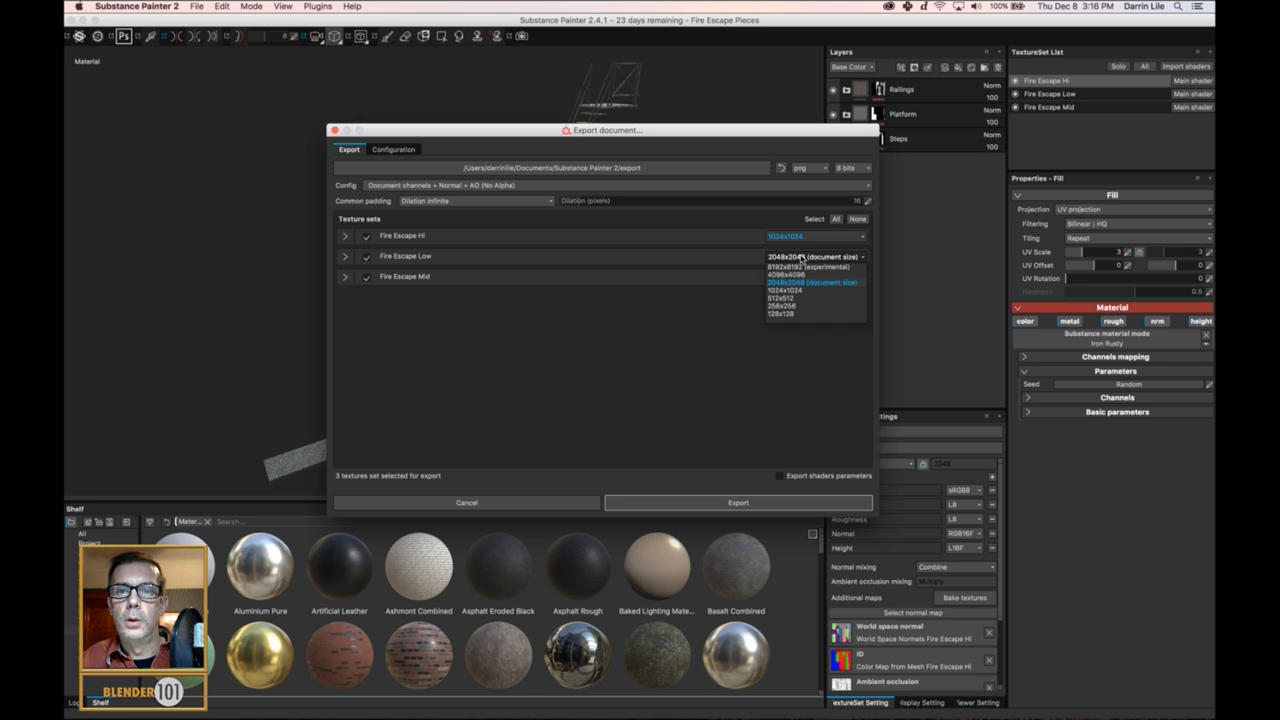
click(788, 290)
click(800, 277)
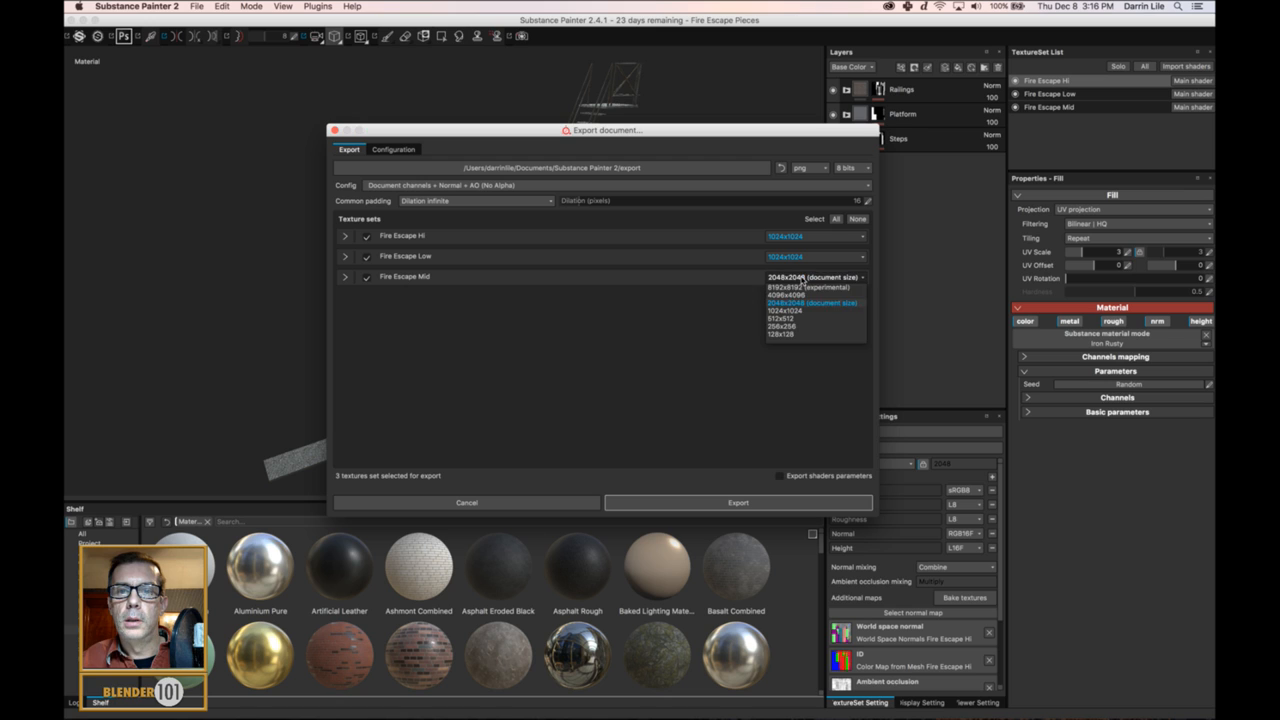
click(785, 310)
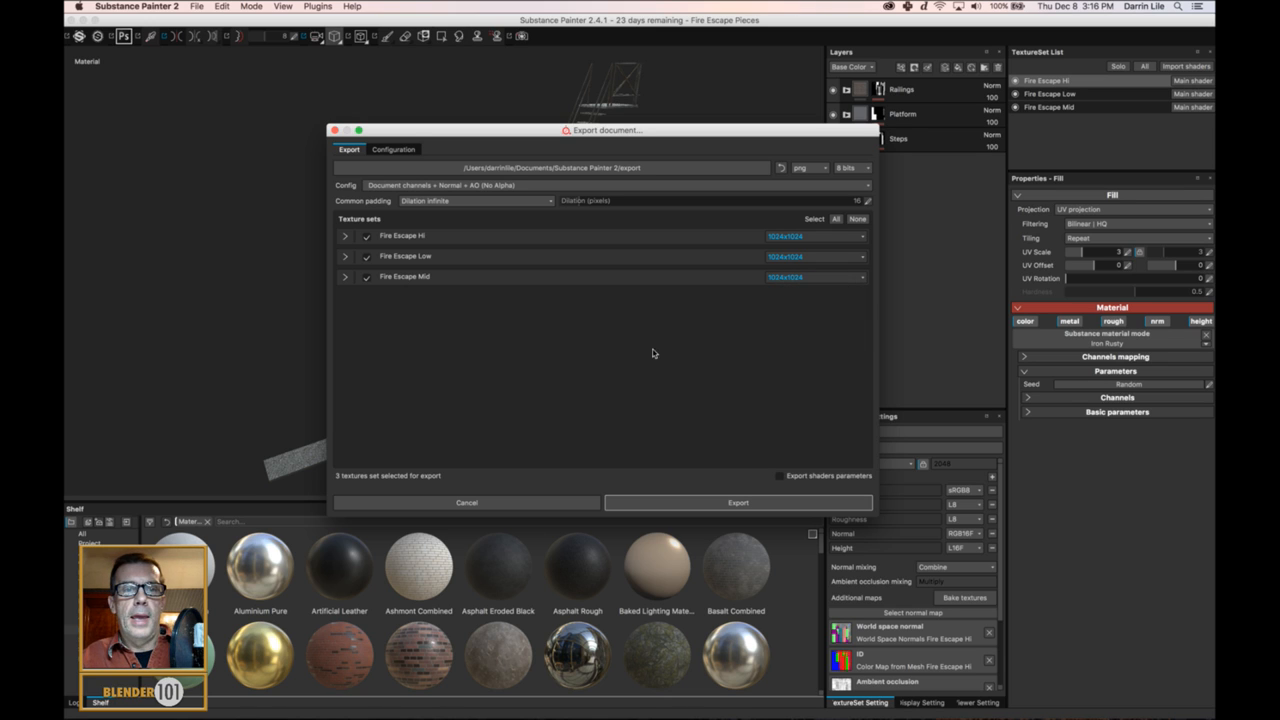
- Choose the Unity 5 (Standard Metallic) configuration for the texture export
click(480, 185)
scroll(433, 241, down, 5)
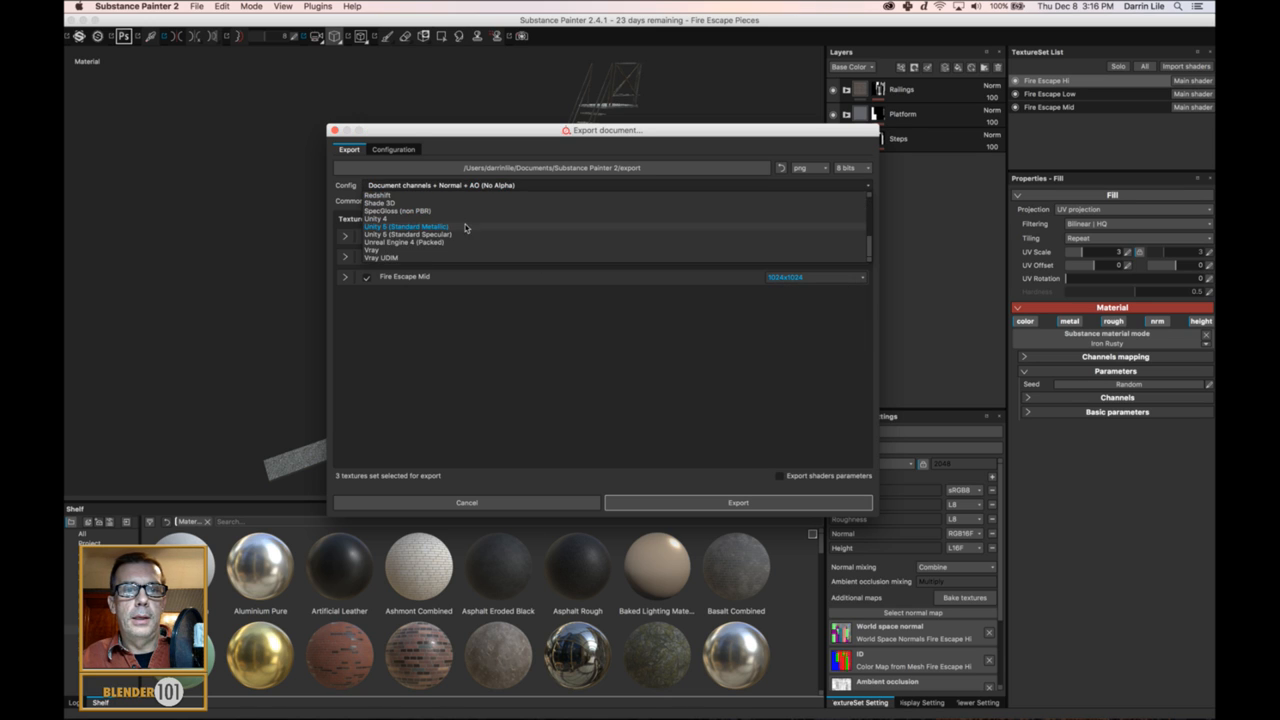
click(428, 228)
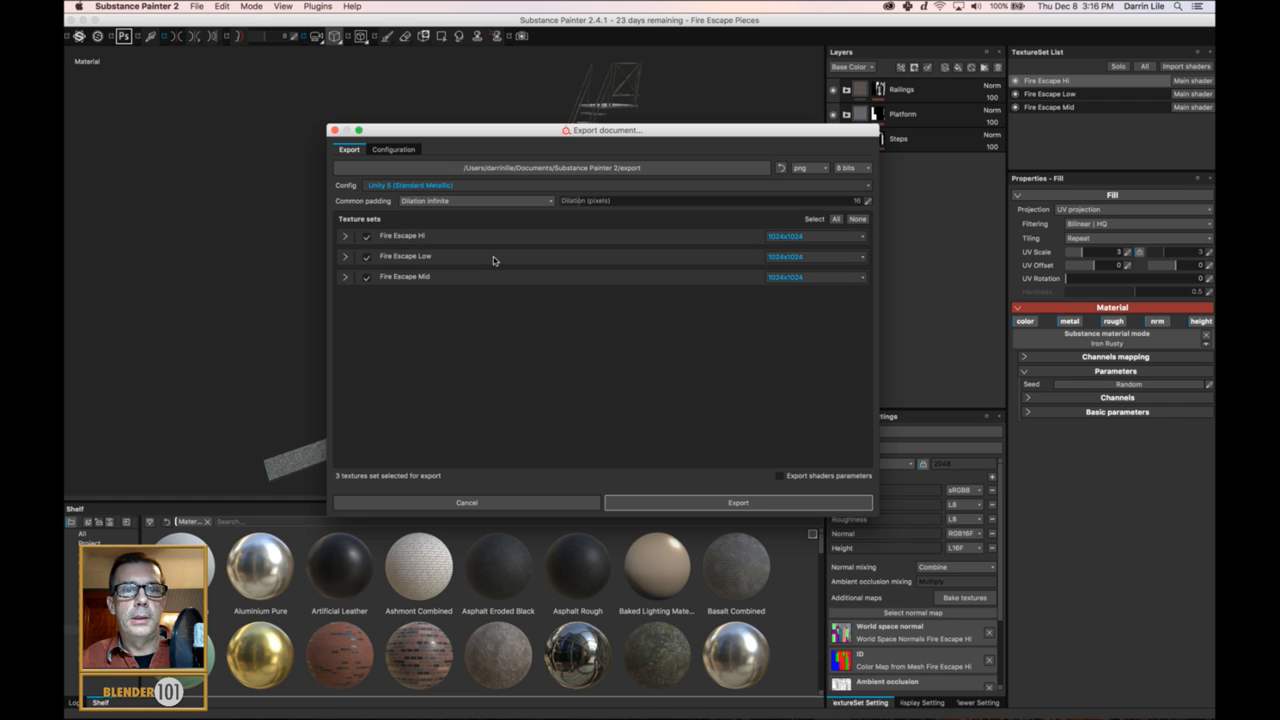
- Create a folder named Fire Escape Pieces inside the export folder and use it as the export destination
click(576, 169)
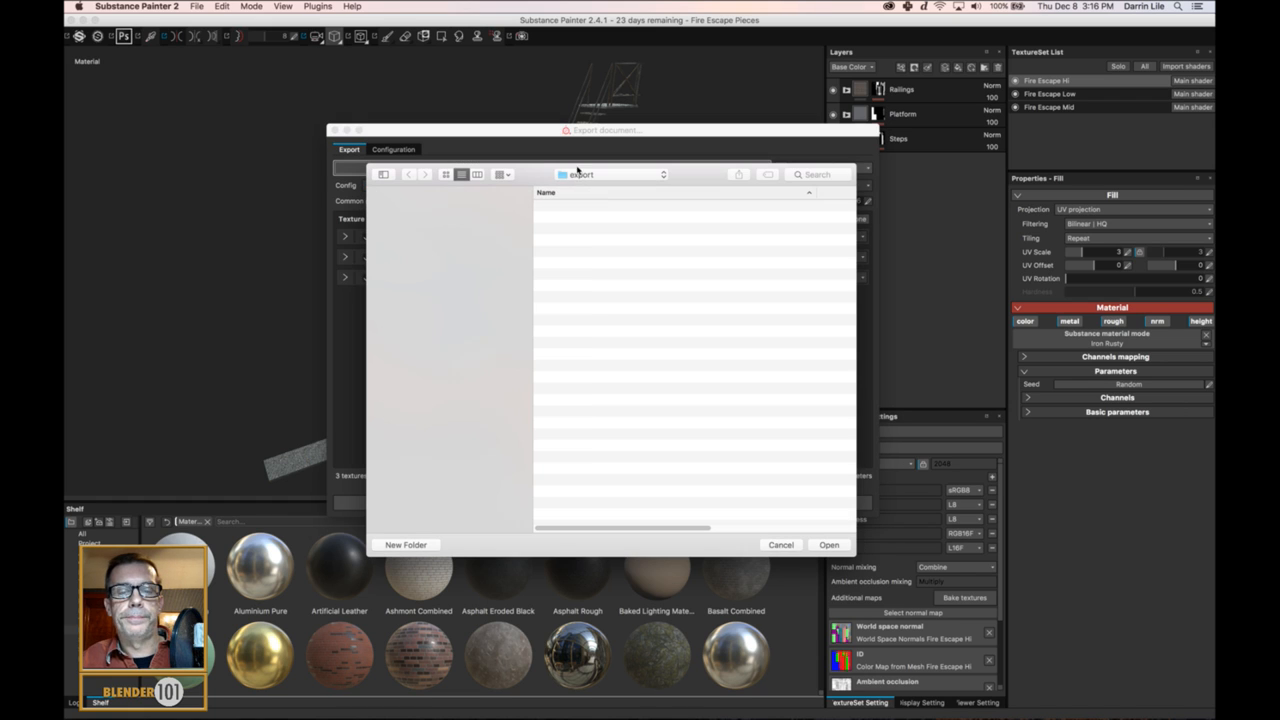
click(398, 545)
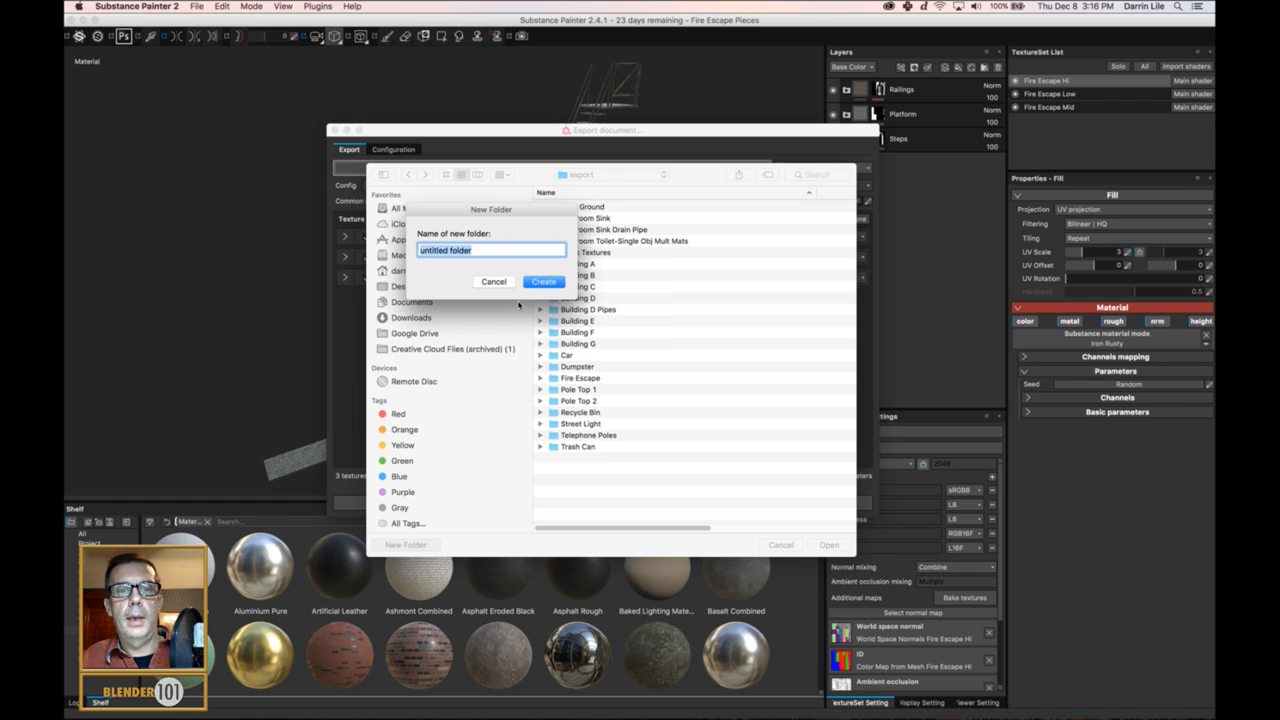
text(fire)
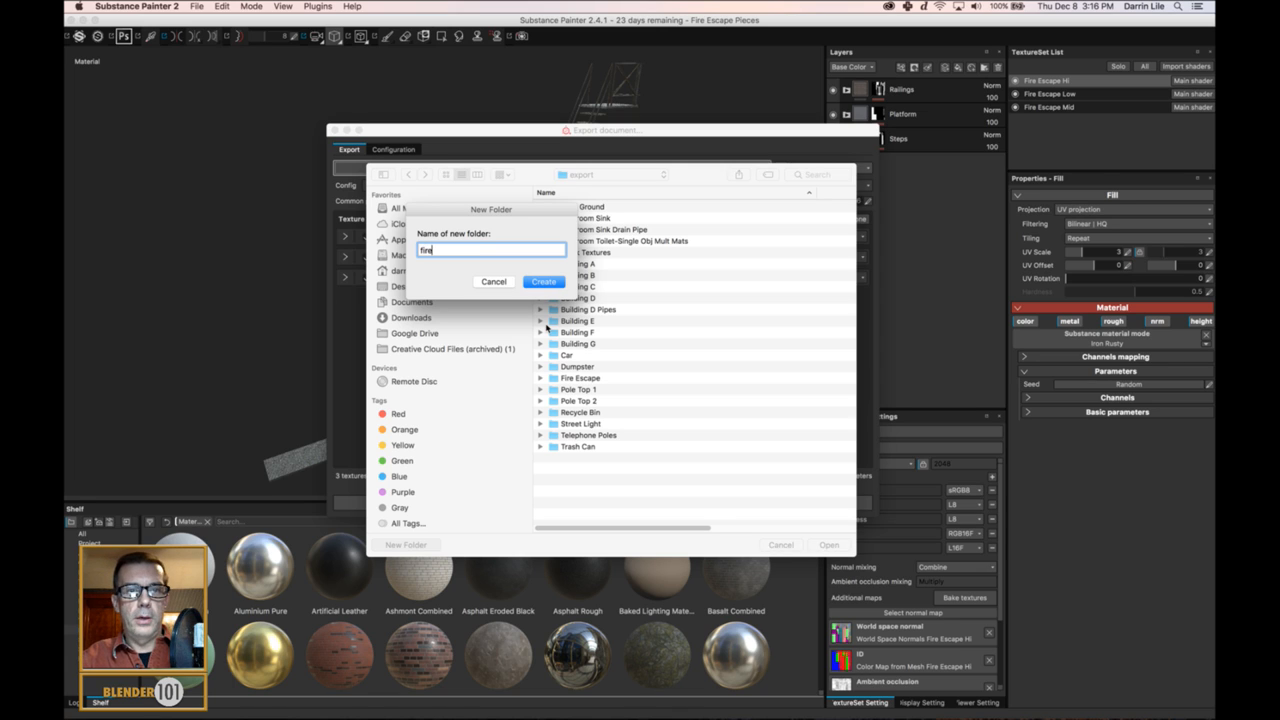
key(BackSpace)
text(F)
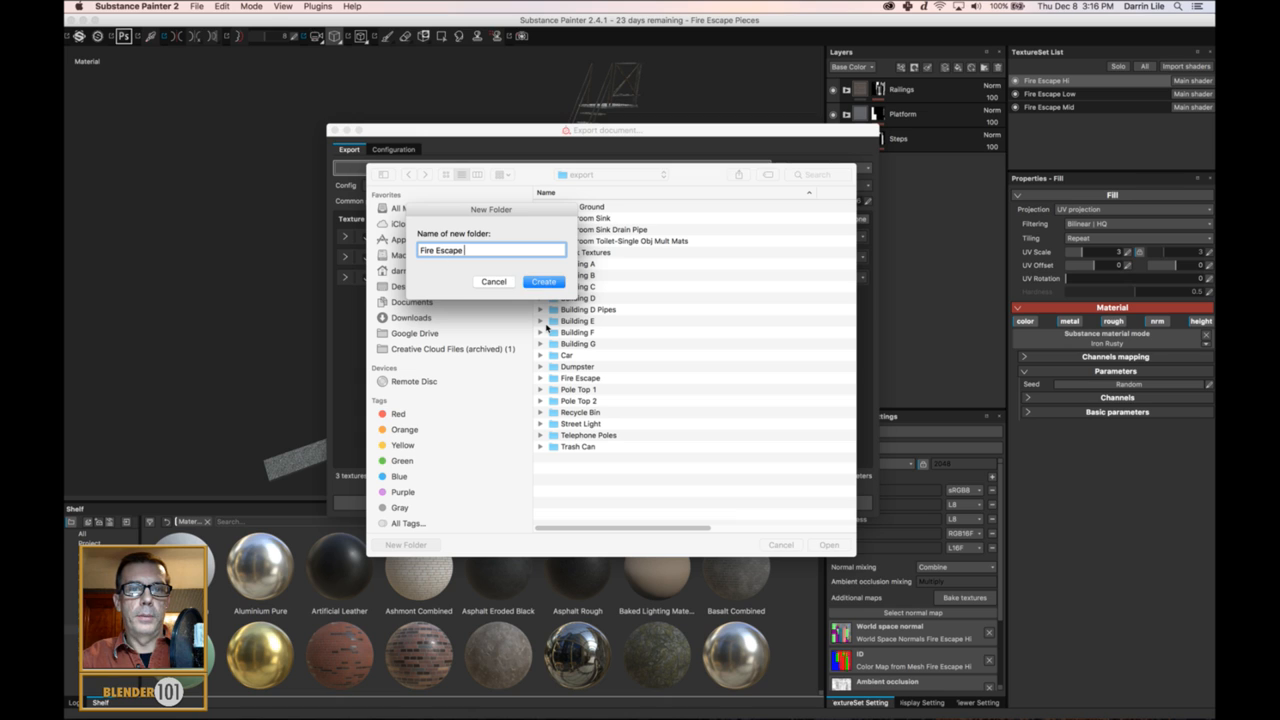
key(Return)
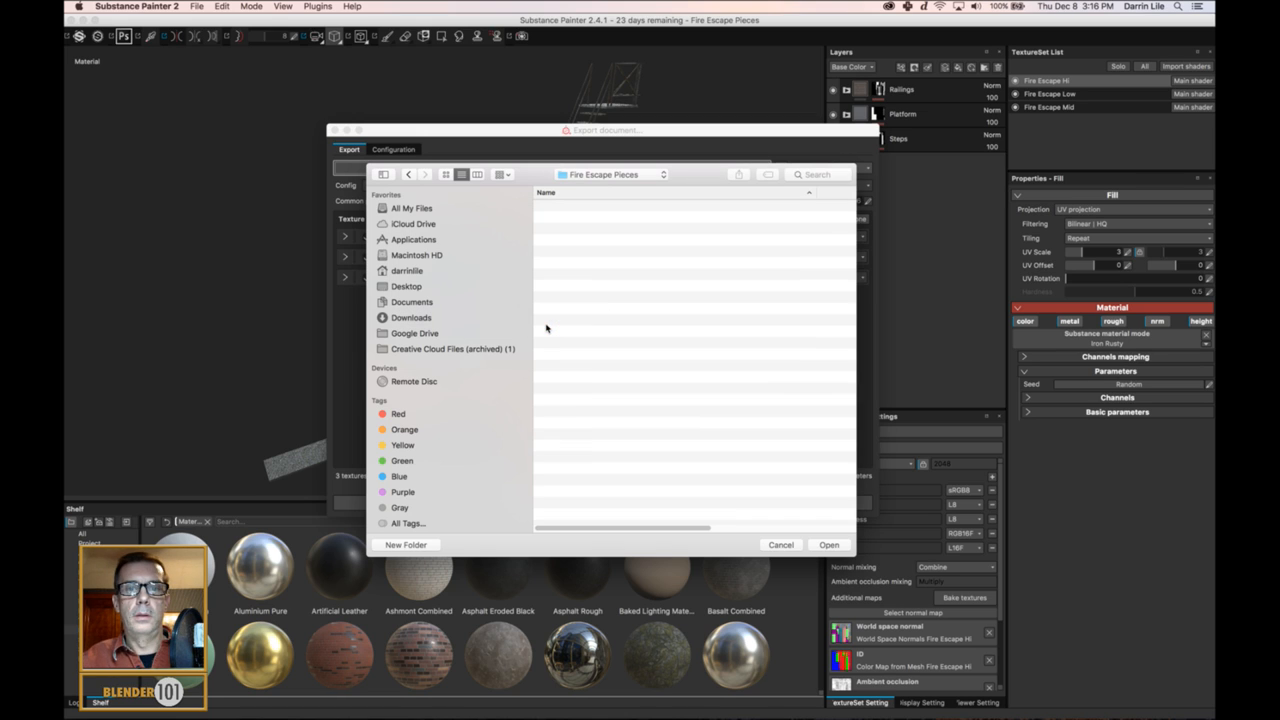
click(828, 545)
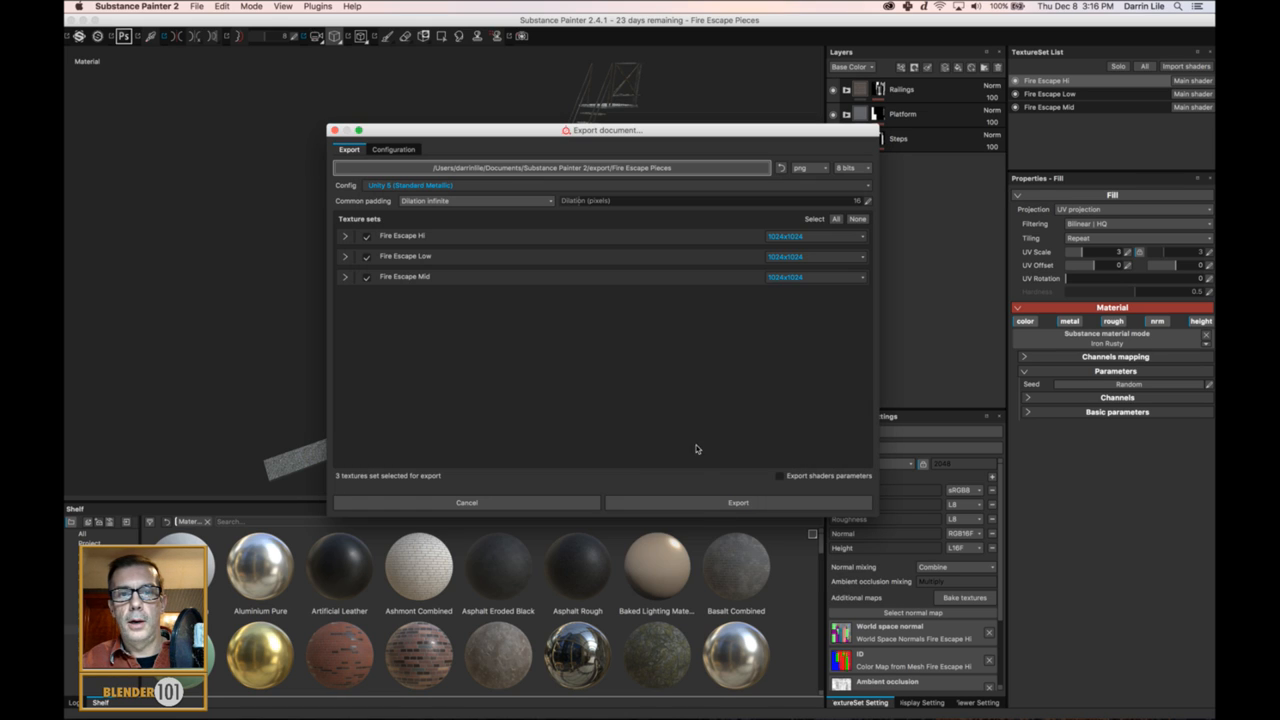
- Review the lists of output maps for the Fire Escape Mid and Fire Escape Low texture sets
click(344, 277)
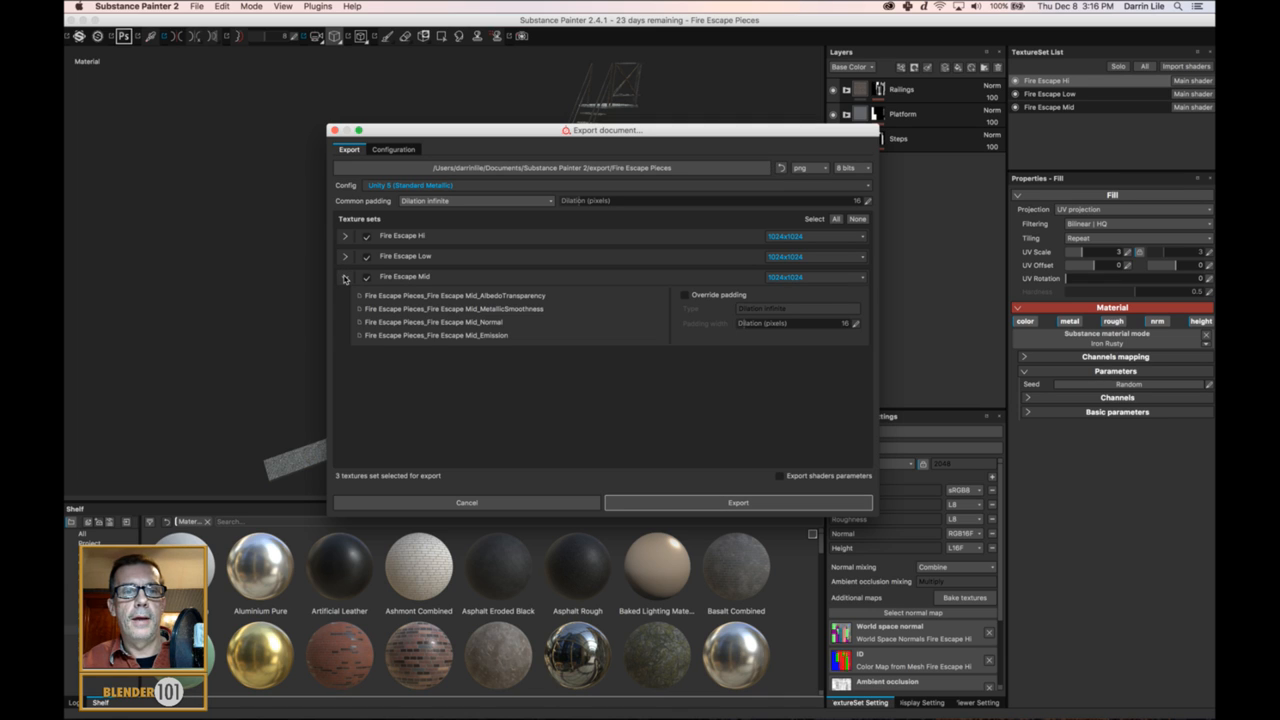
click(344, 277)
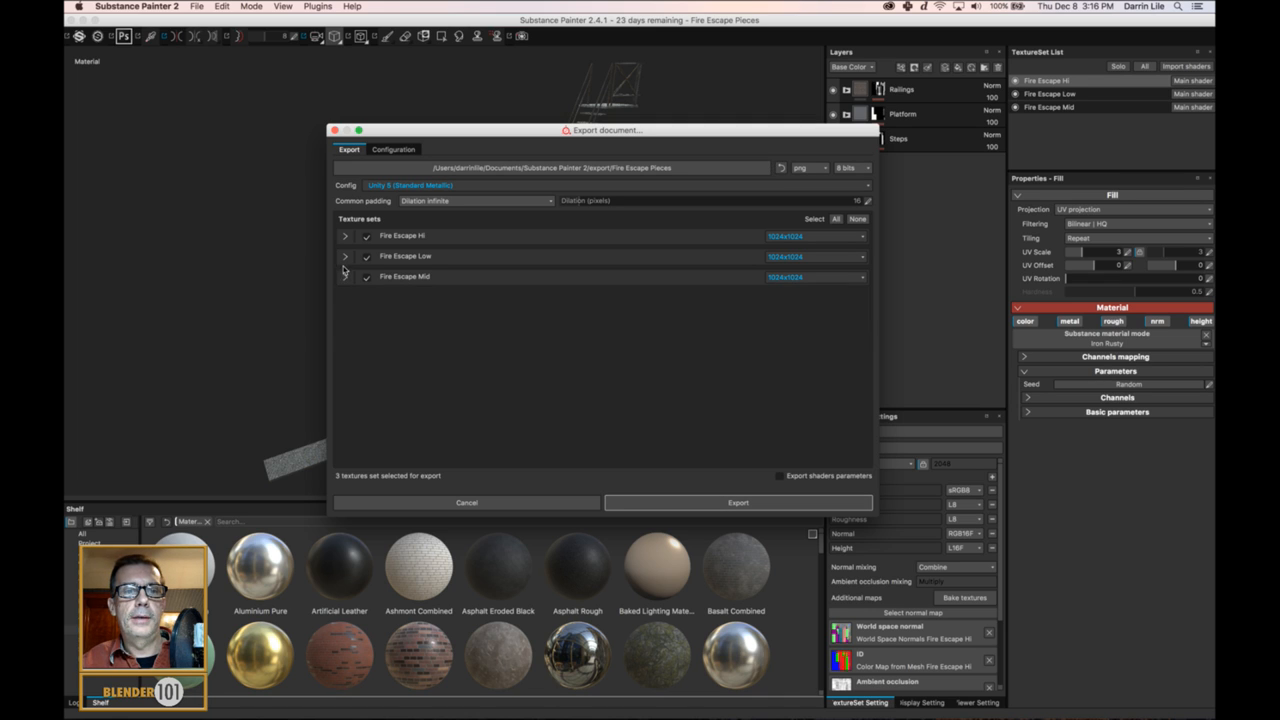
click(345, 257)
click(345, 257)
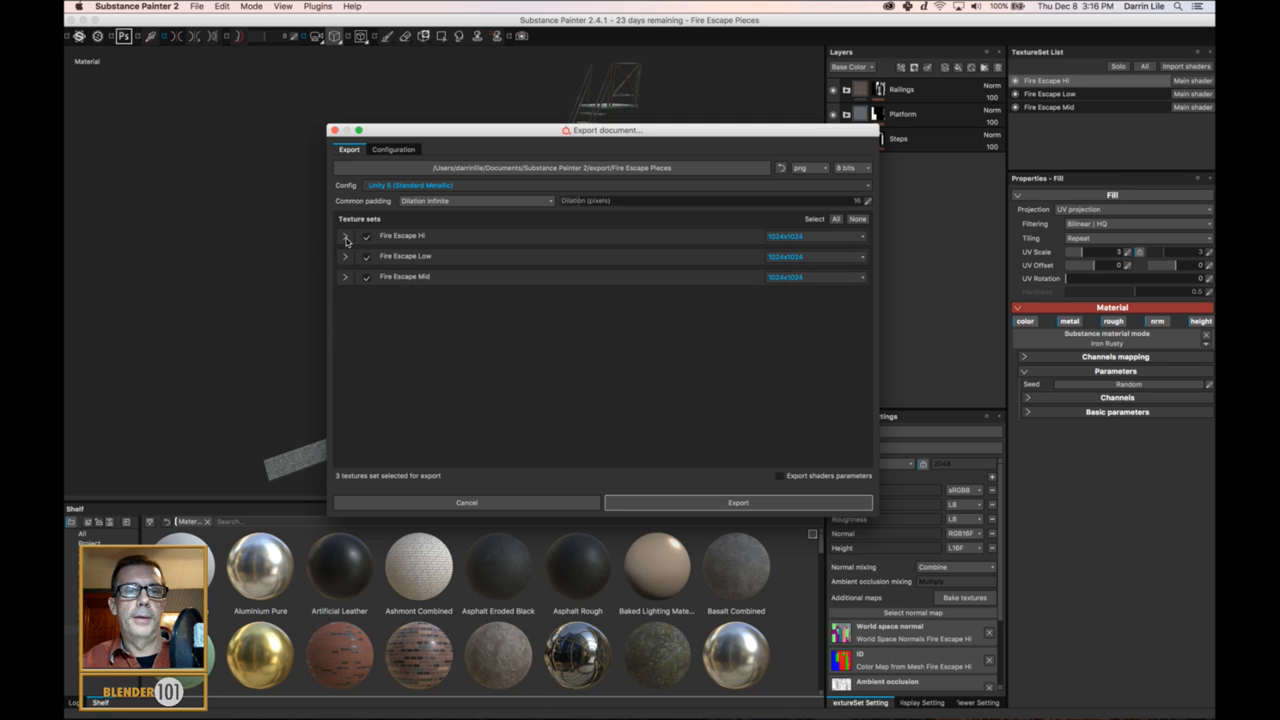
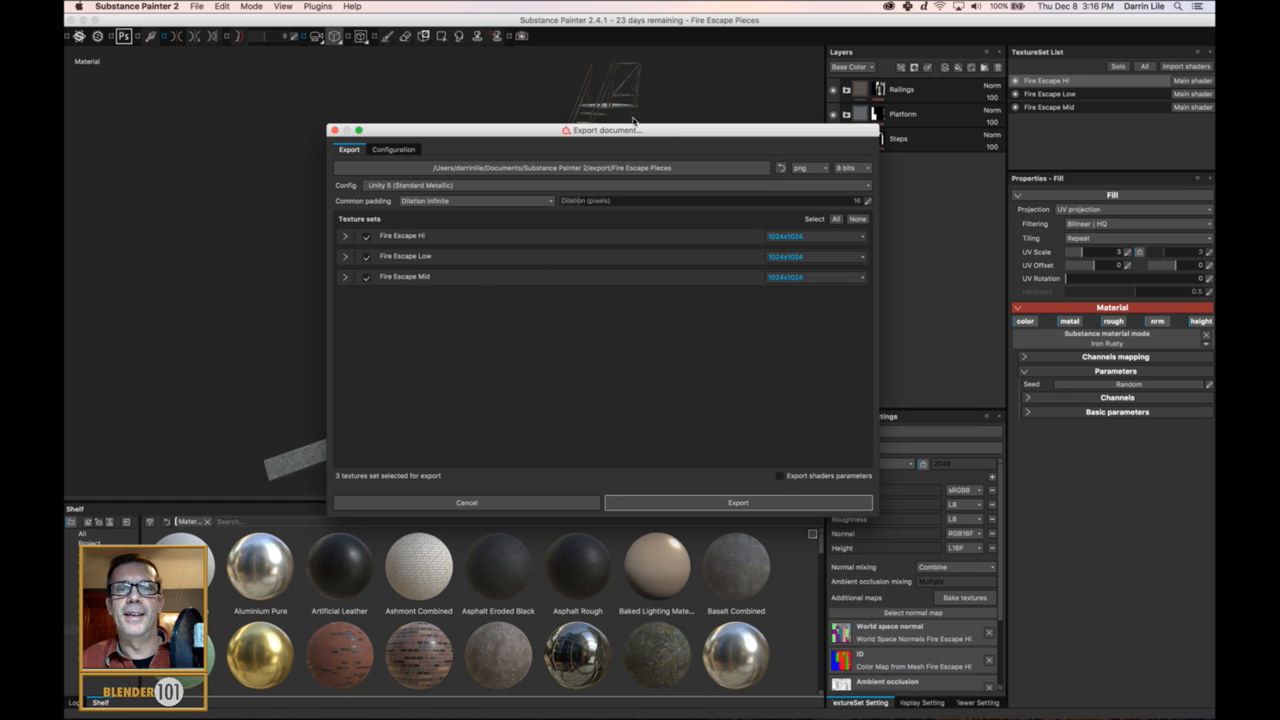
- Export the textures of the Fire Escape Hi, Low and Mid sets and dismiss the export report
drag(637, 129, 650, 147)
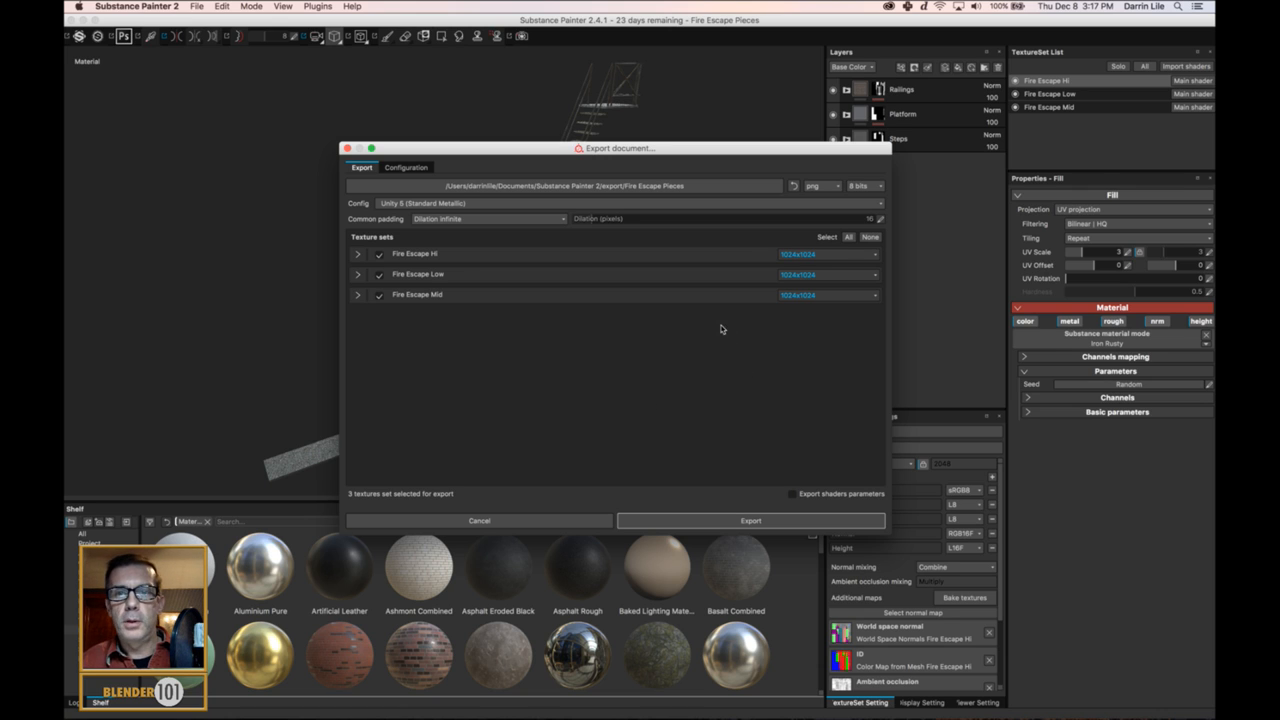
click(740, 524)
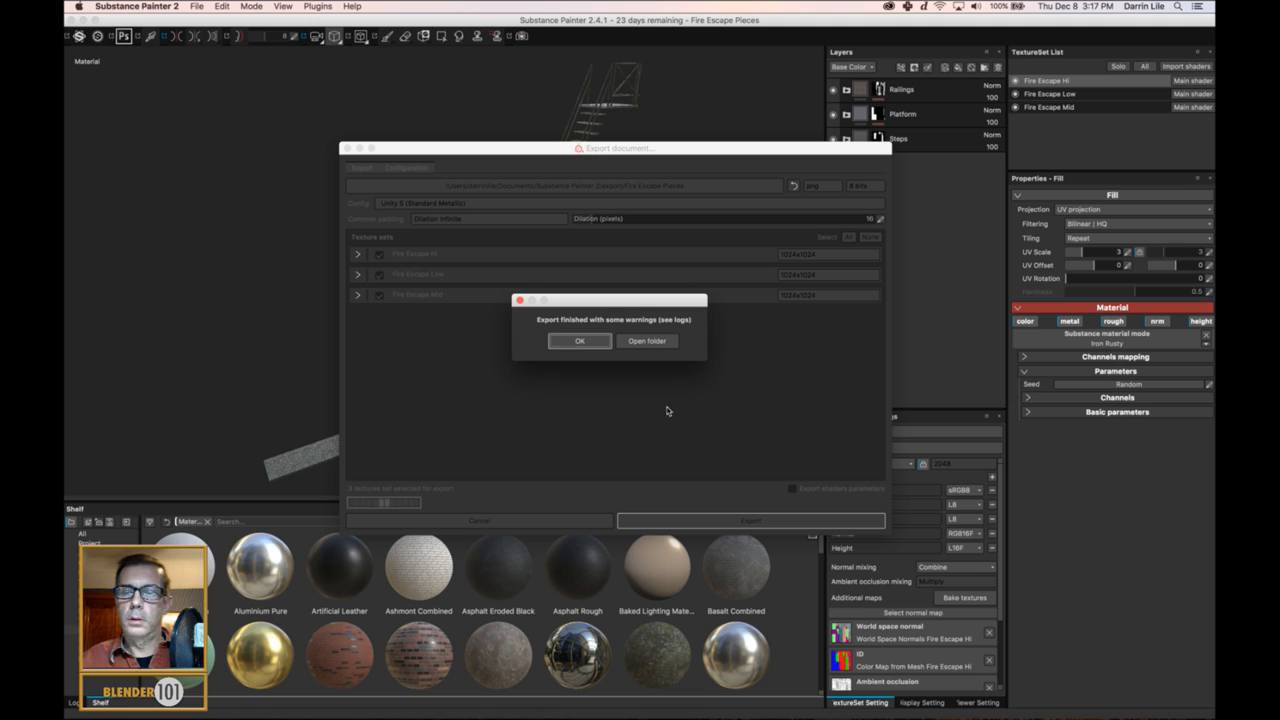
click(580, 341)
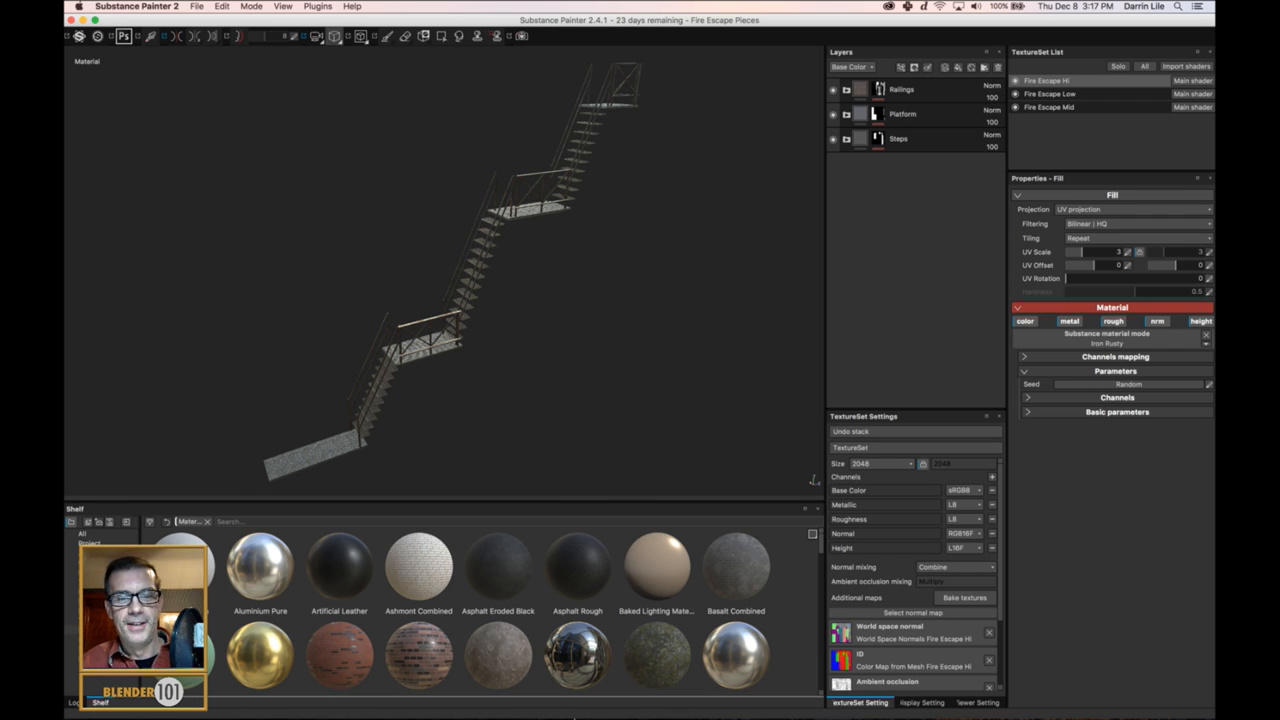
- Switch to Unity and examine the existing fire escape on the brick building, with nothing selected
click(568, 706)
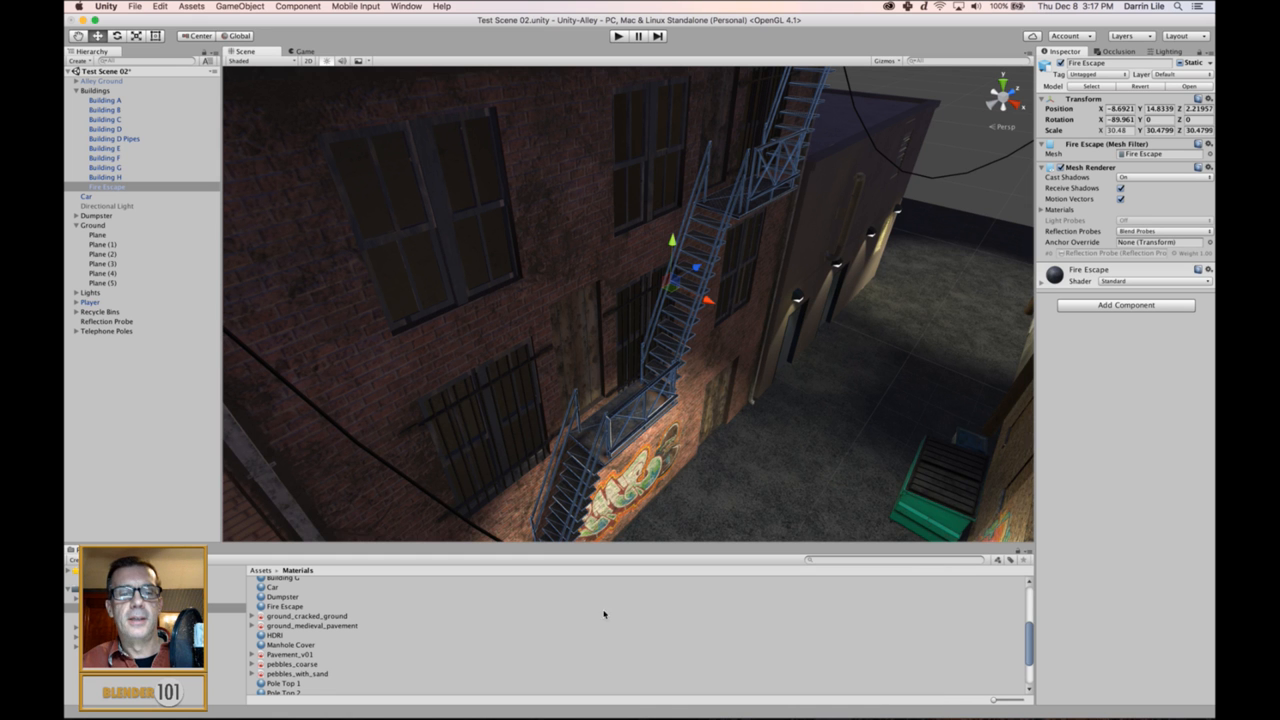
scroll(517, 246, down, 10)
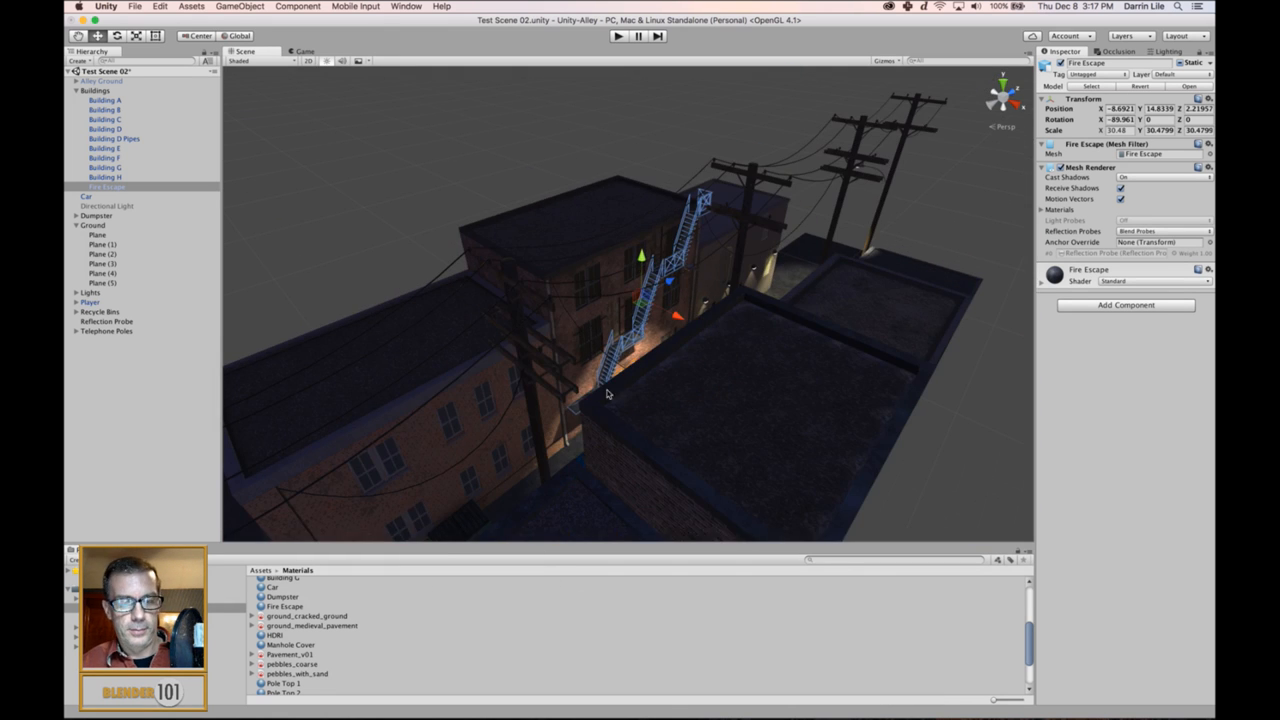
mouse_move(675, 366)
alt+mouse_down()
mouse_move(572, 402)
mouse_move(659, 375)
mouse_move(656, 365)
alt+mouse_up()
scroll(656, 365, up, 5)
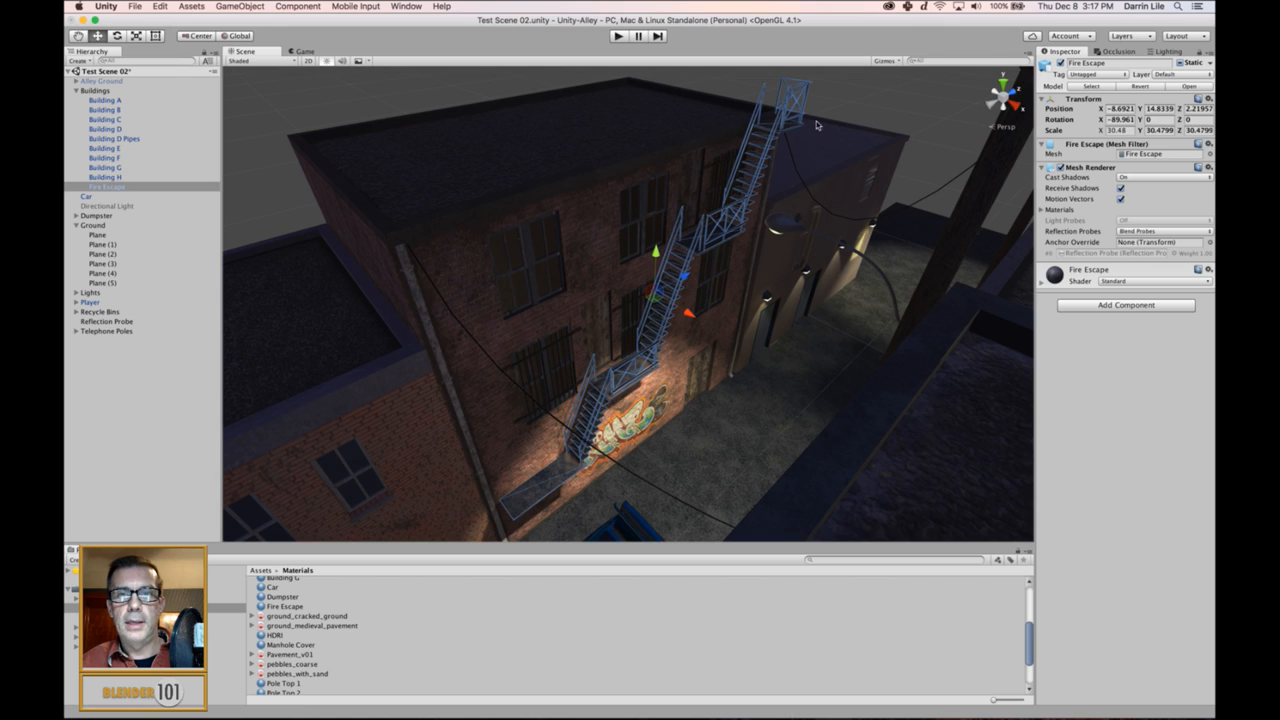
click(857, 114)
alt+drag(663, 447, 671, 417)
scroll(675, 425, down, 6)
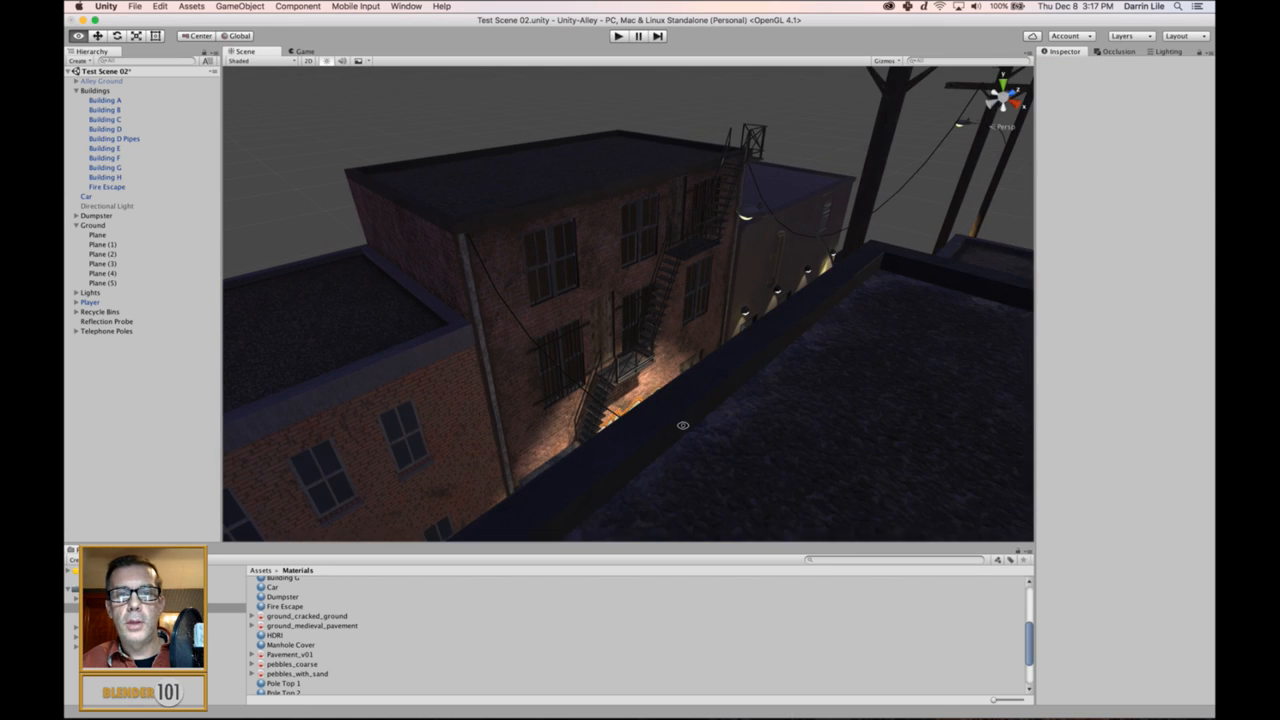
- Show the contents of the root Assets folder and examine the fire escape's lower platform and stairs up close
click(100, 589)
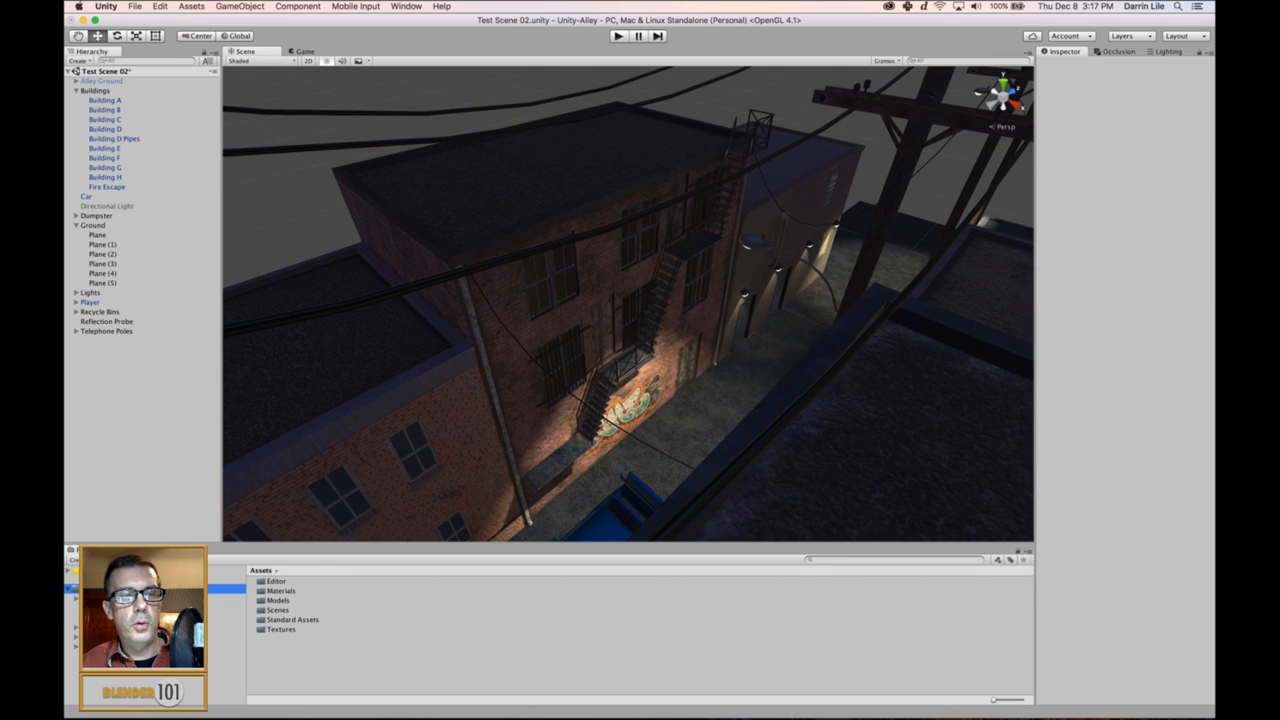
alt+drag(702, 346, 683, 372)
scroll(670, 376, up, 5)
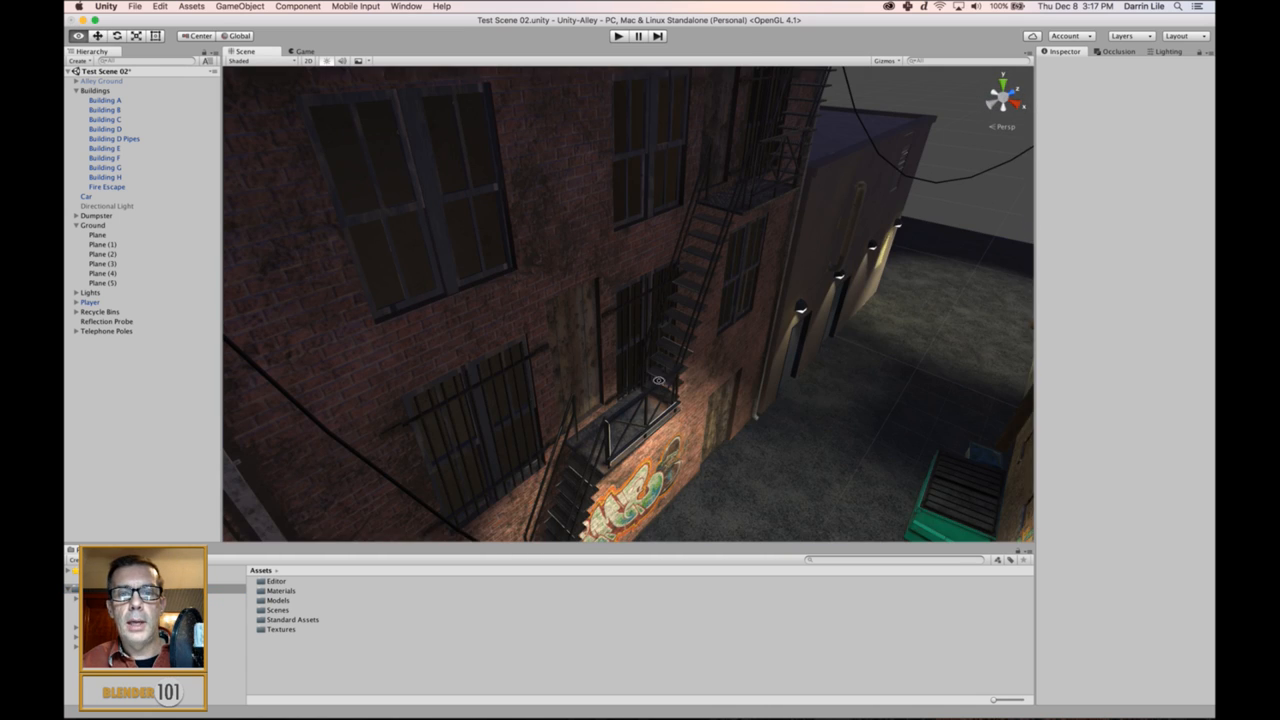
middle_drag(658, 431, 670, 366)
scroll(733, 417, up, 3)
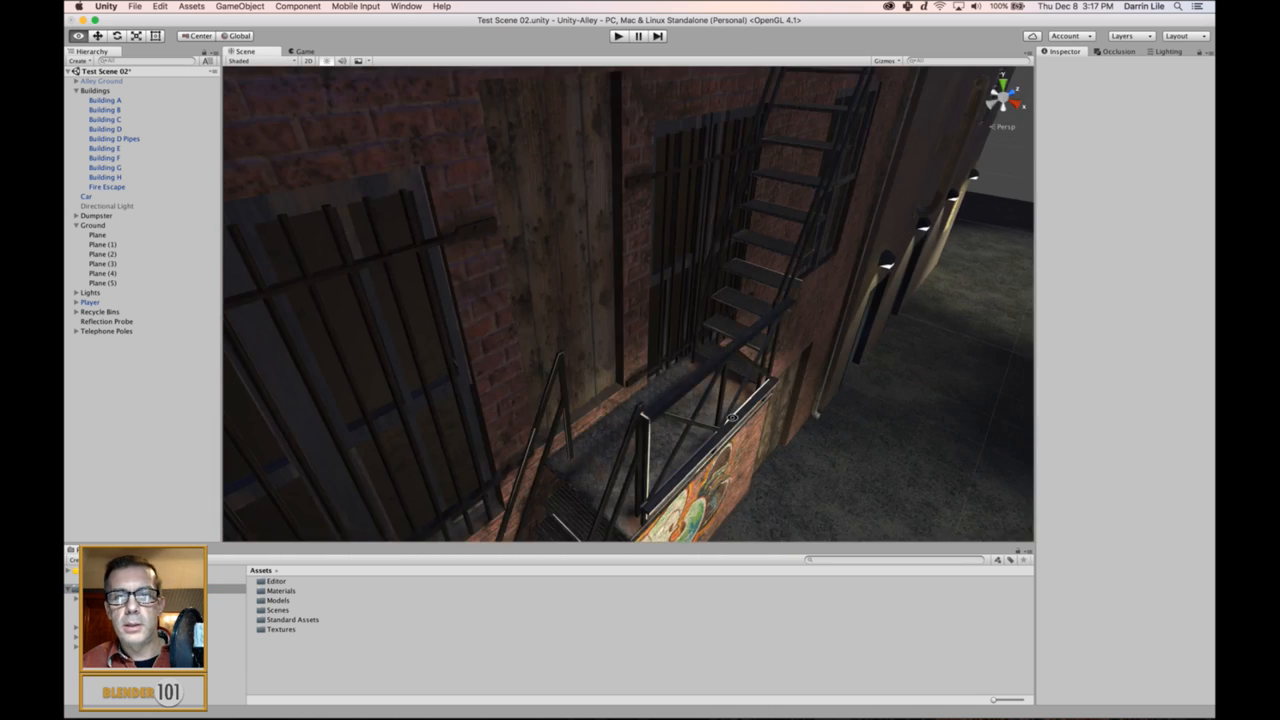
middle_drag(733, 417, 714, 326)
scroll(714, 326, down, 3)
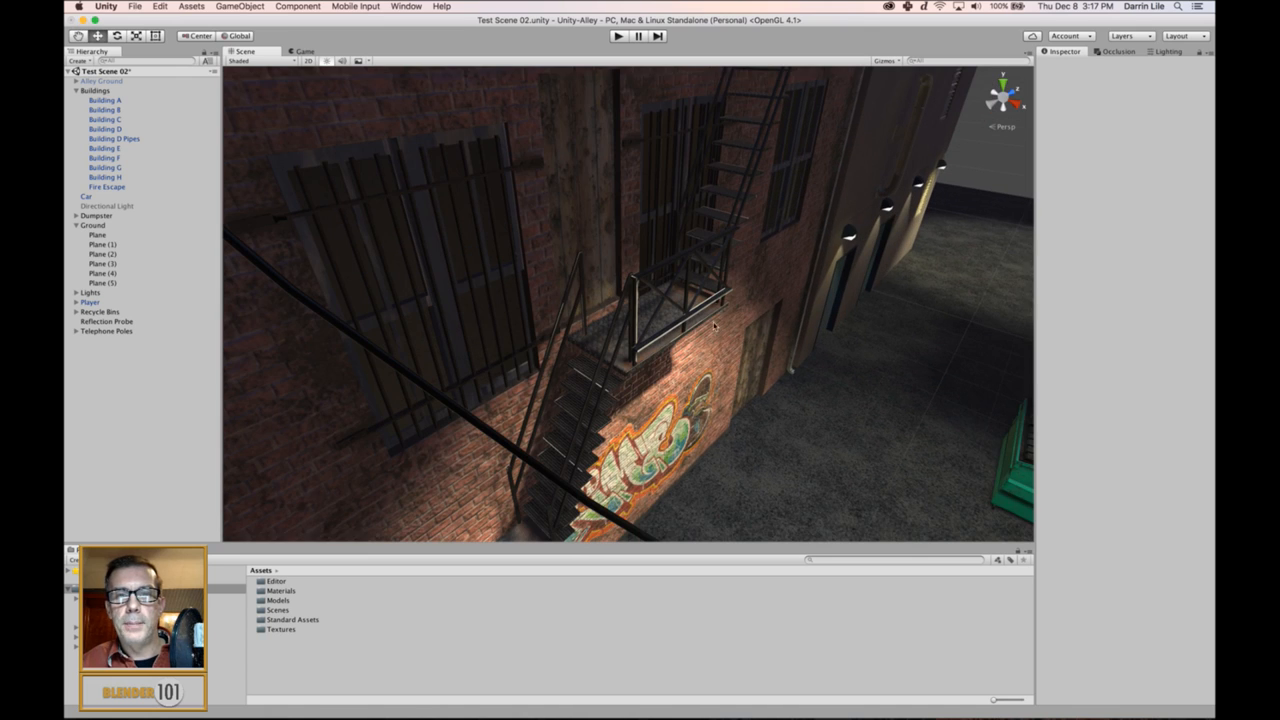
- Delete the old Fire Escape object from the Buildings group of the scene
click(657, 340)
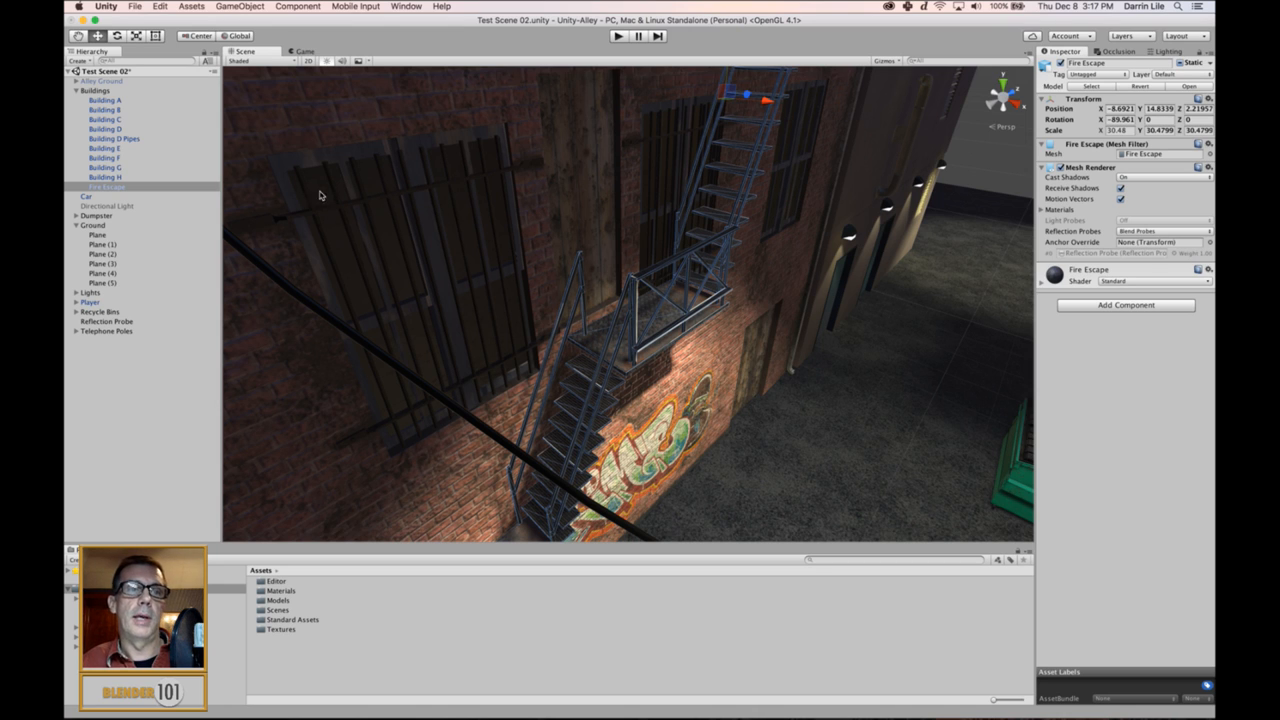
right_click(135, 184)
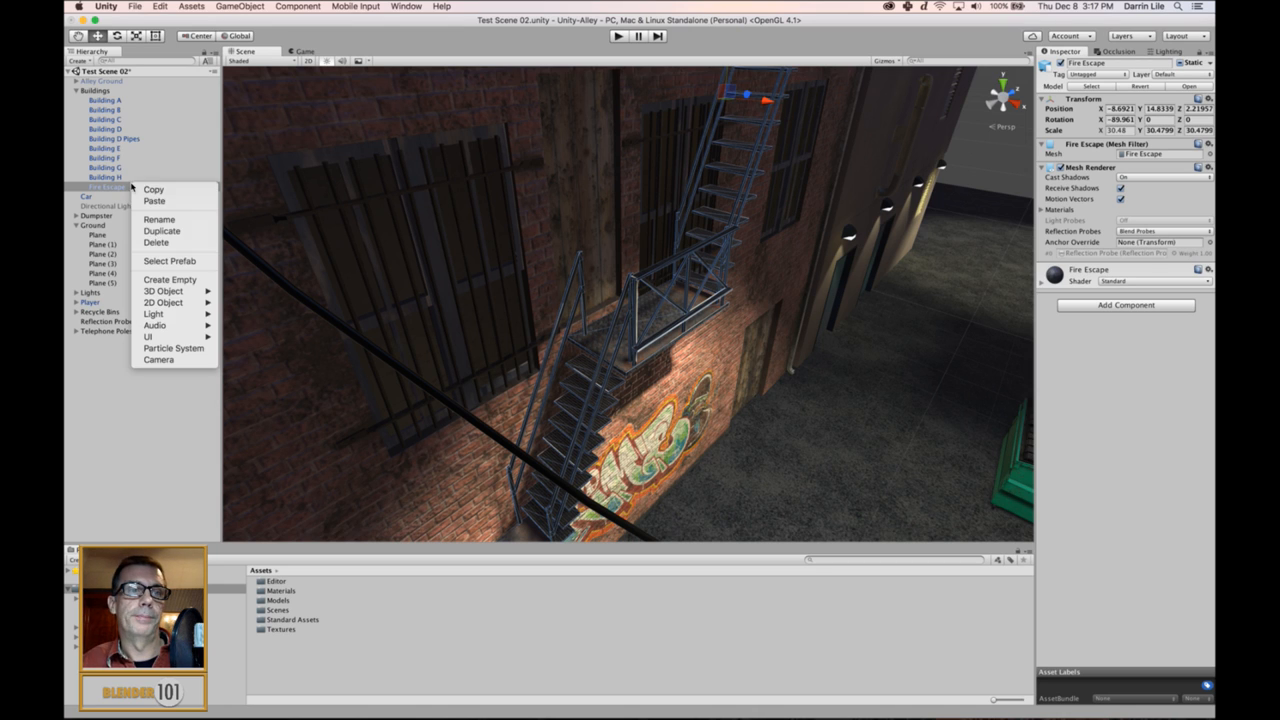
click(155, 242)
- Examine the alley scene from several angles, including the bare brick wall, the parked car and the rooftops
scroll(774, 338, down, 10)
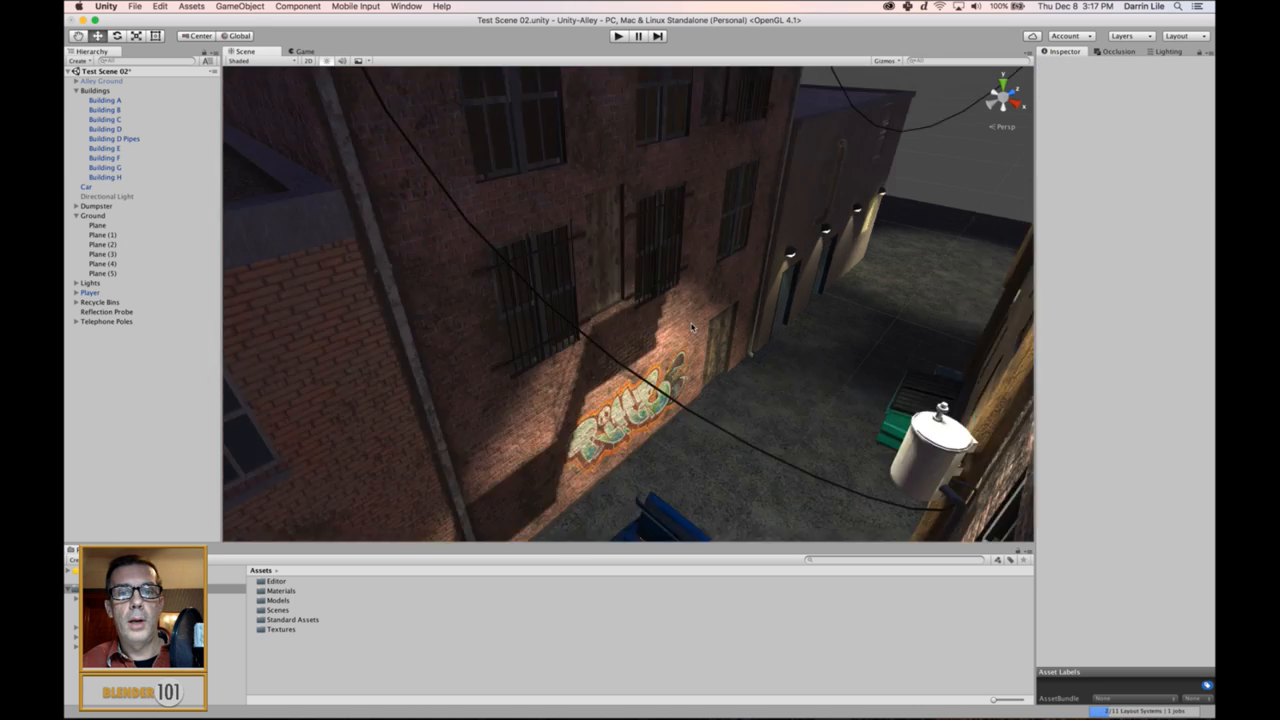
alt+drag(774, 338, 901, 422)
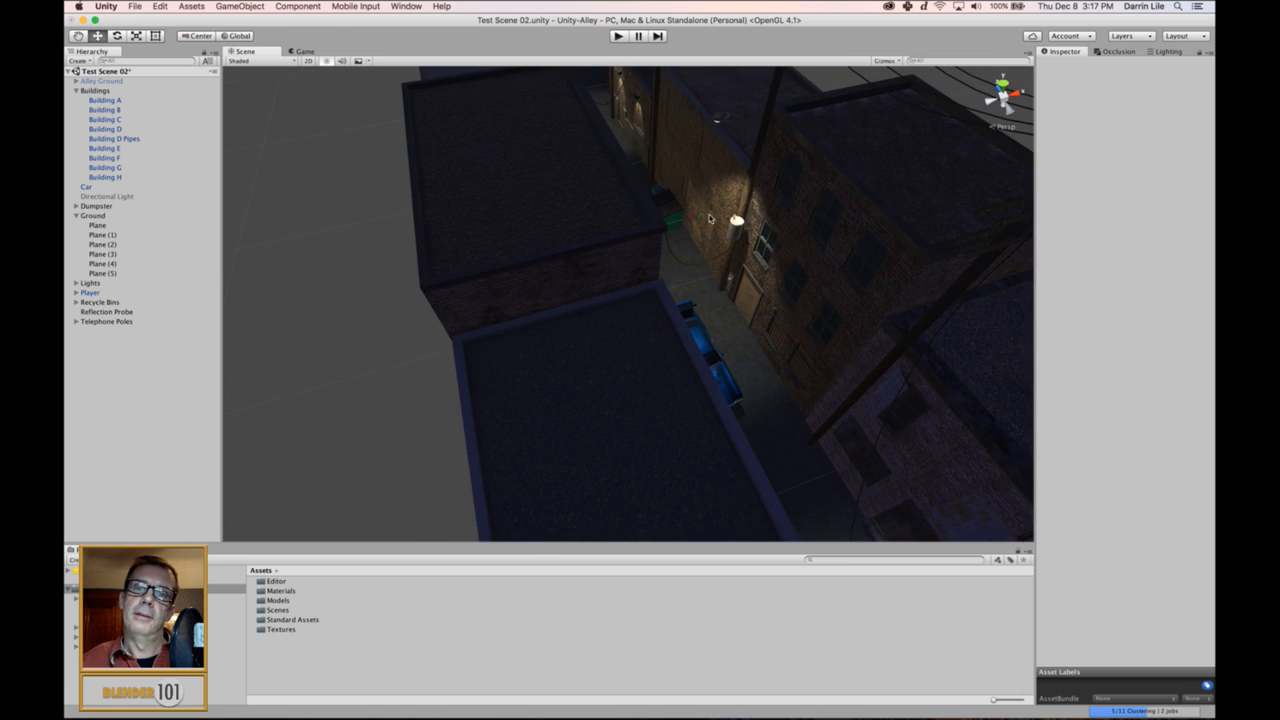
scroll(734, 272, up, 10)
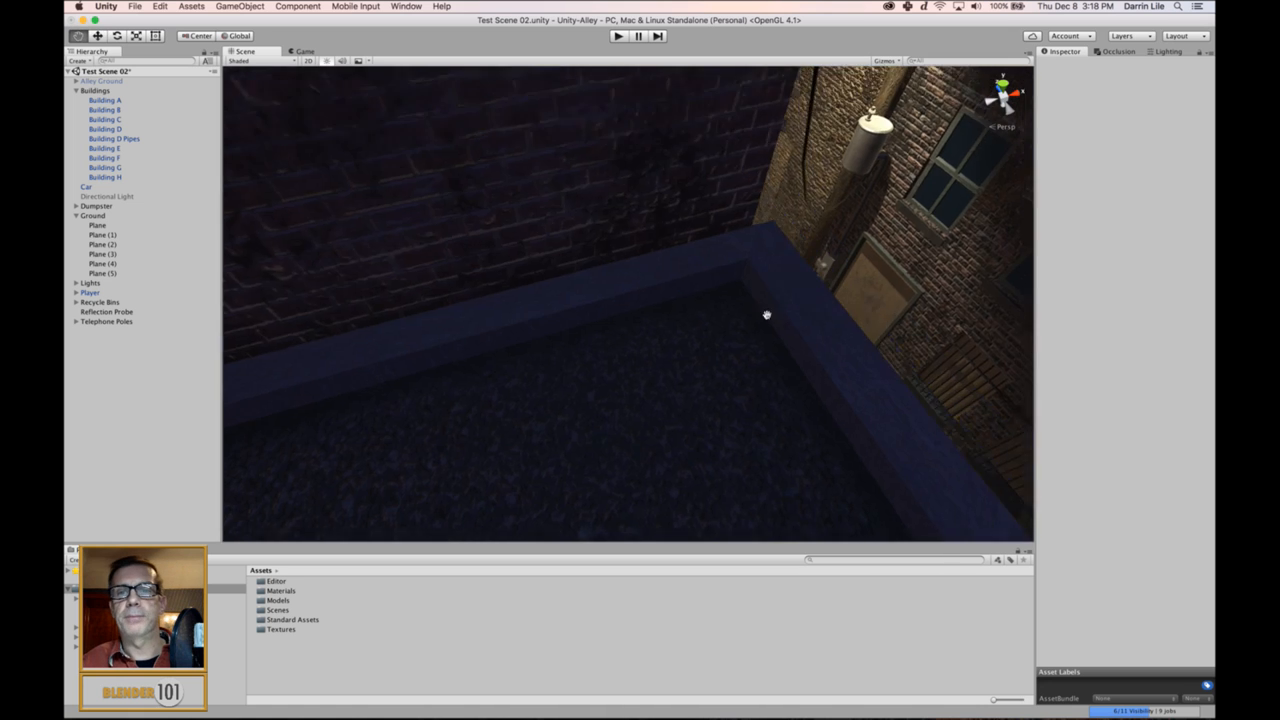
middle_drag(766, 314, 673, 377)
scroll(708, 231, down, 8)
alt+drag(789, 325, 209, 278)
scroll(486, 338, down, 6)
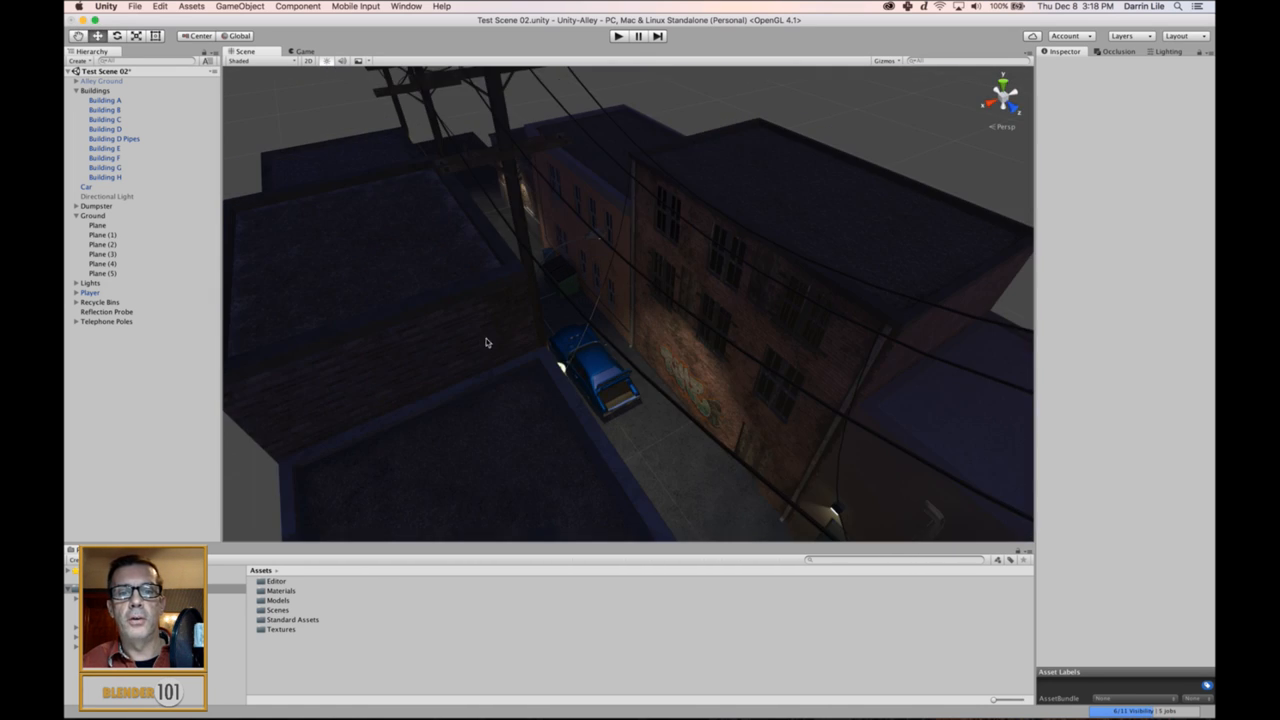
alt+drag(598, 370, 669, 390)
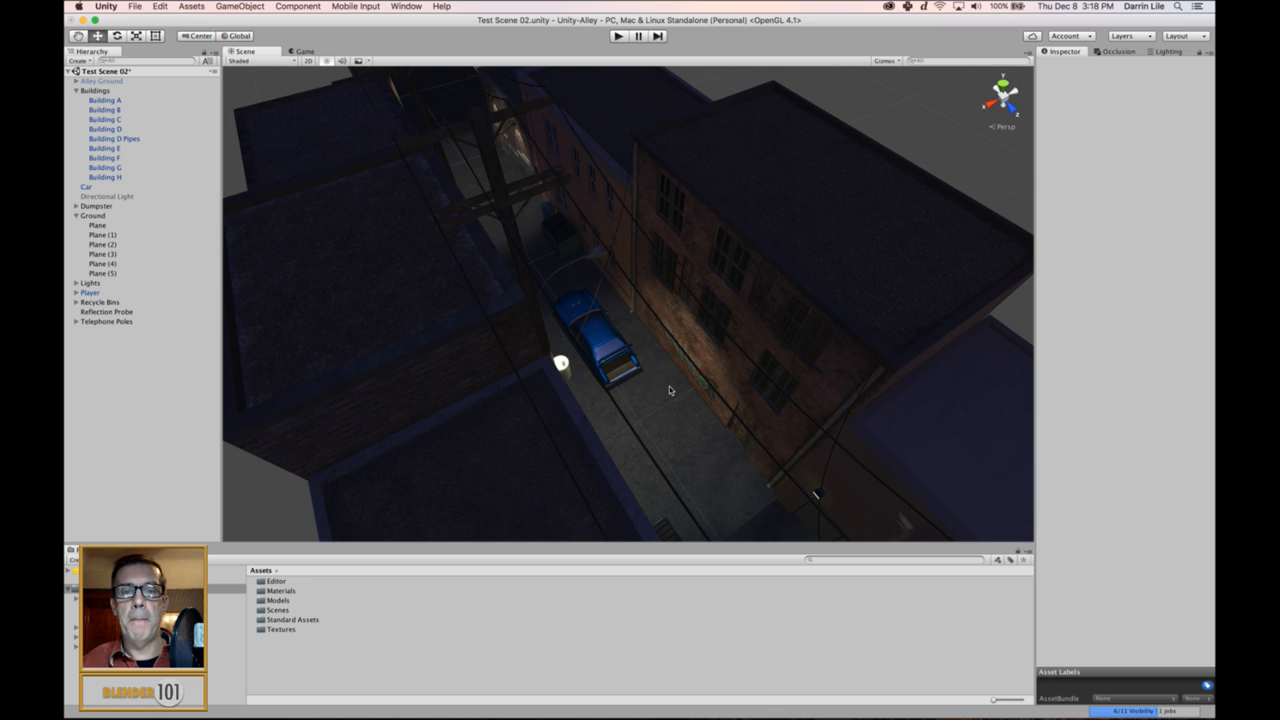
scroll(628, 398, up, 10)
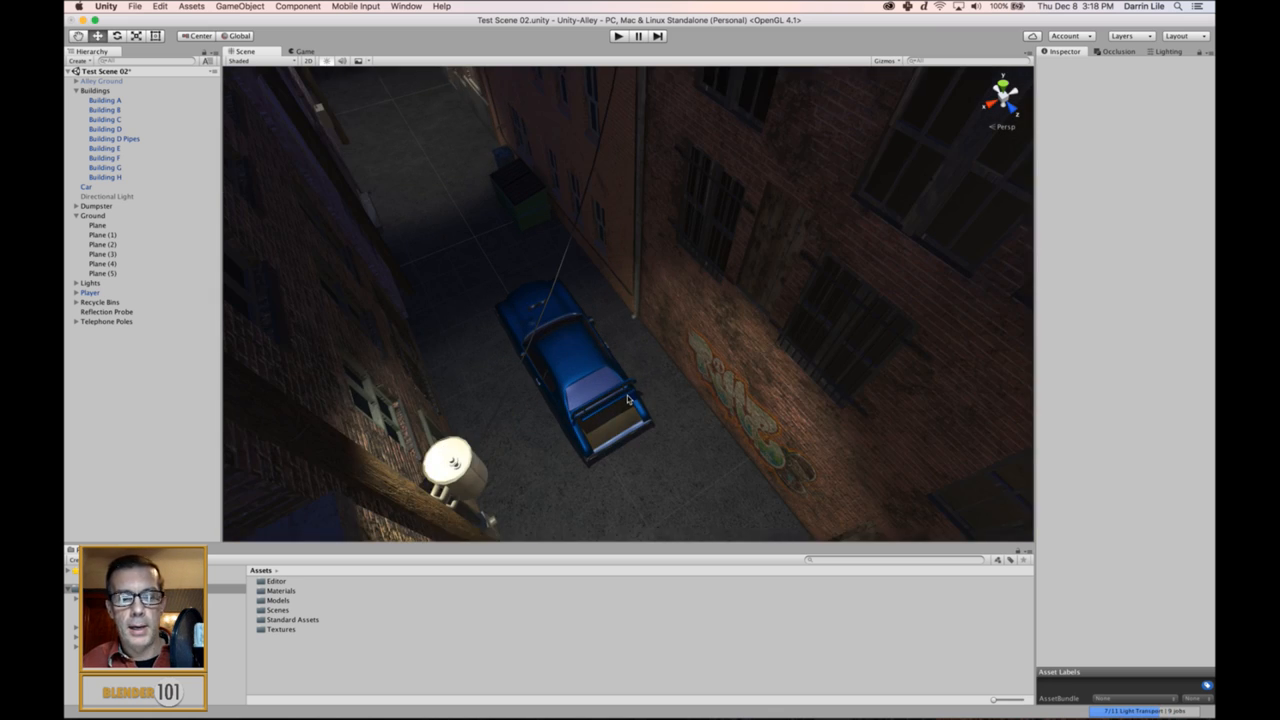
middle_drag(640, 415, 640, 377)
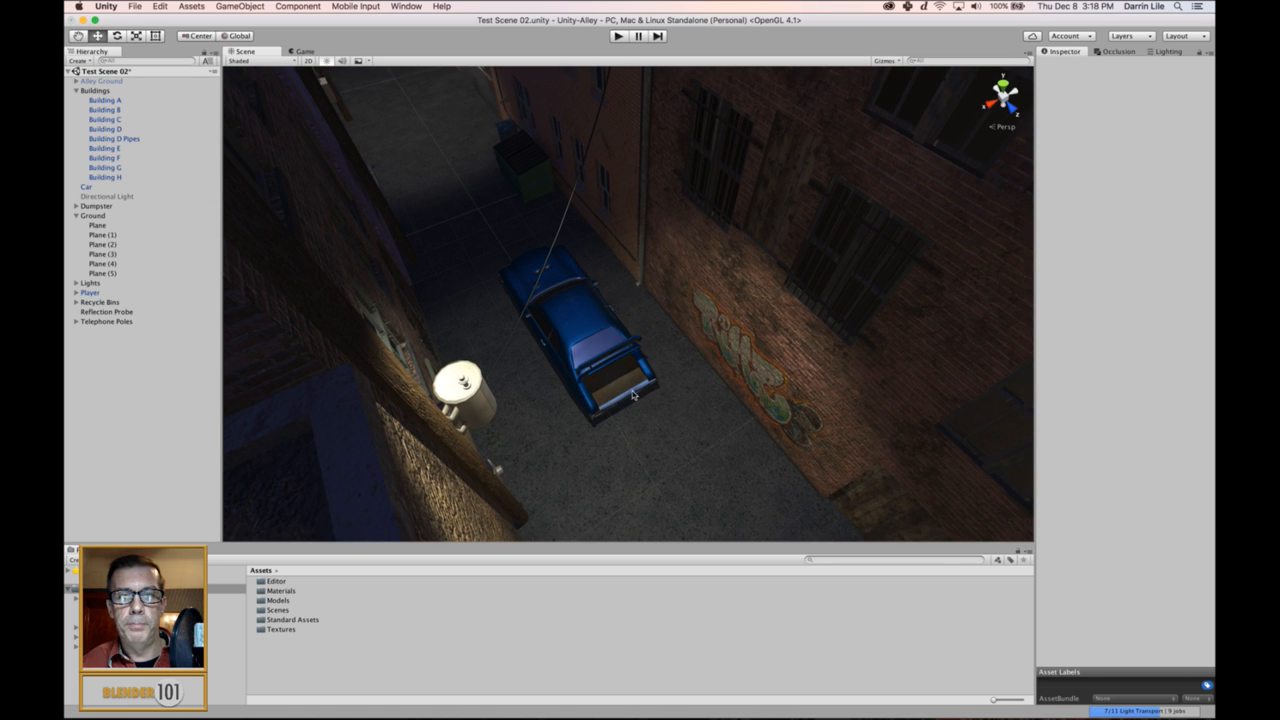
middle_drag(679, 424, 672, 380)
scroll(612, 376, down, 3)
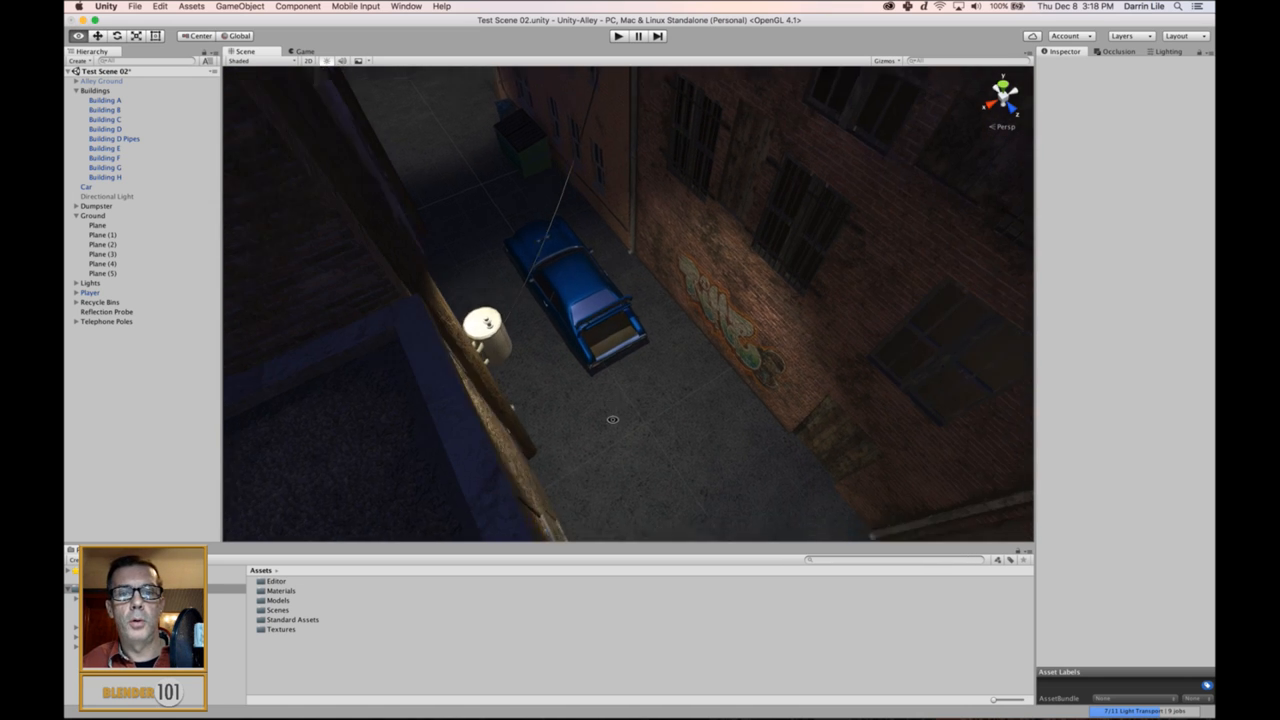
alt+drag(609, 420, 897, 479)
scroll(750, 435, down, 5)
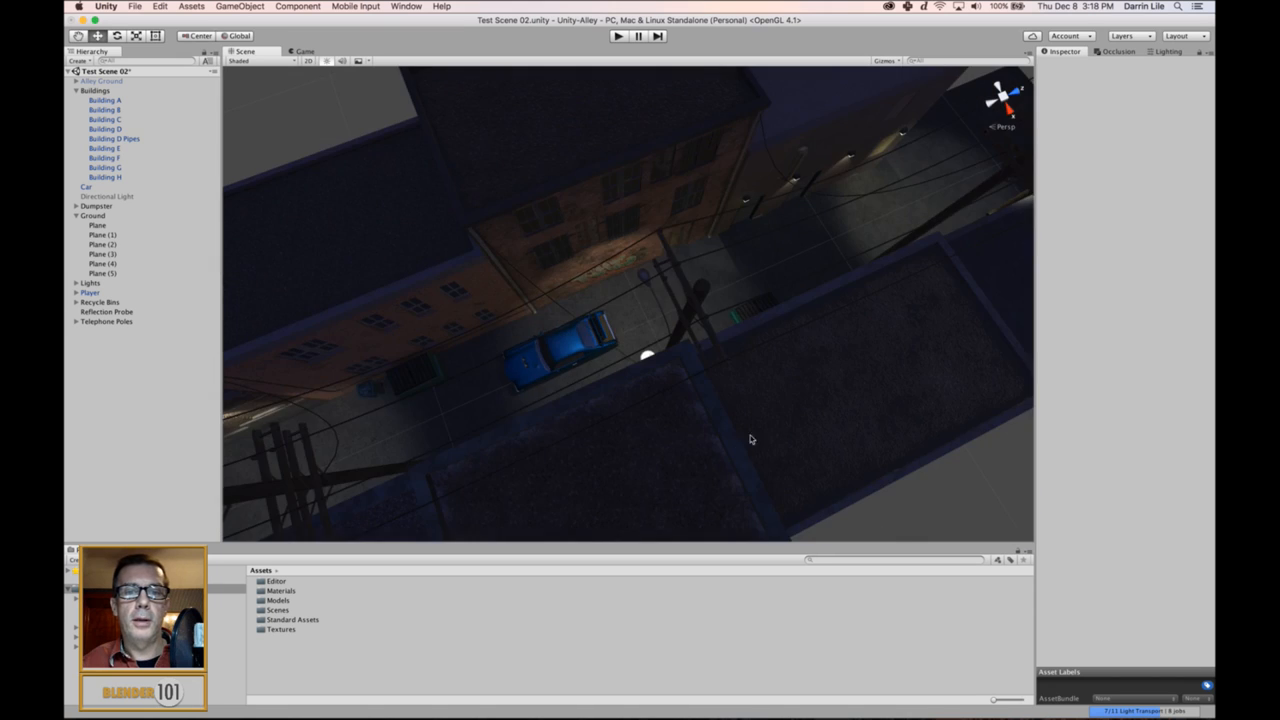
middle_drag(750, 435, 808, 422)
alt+drag(733, 427, 734, 467)
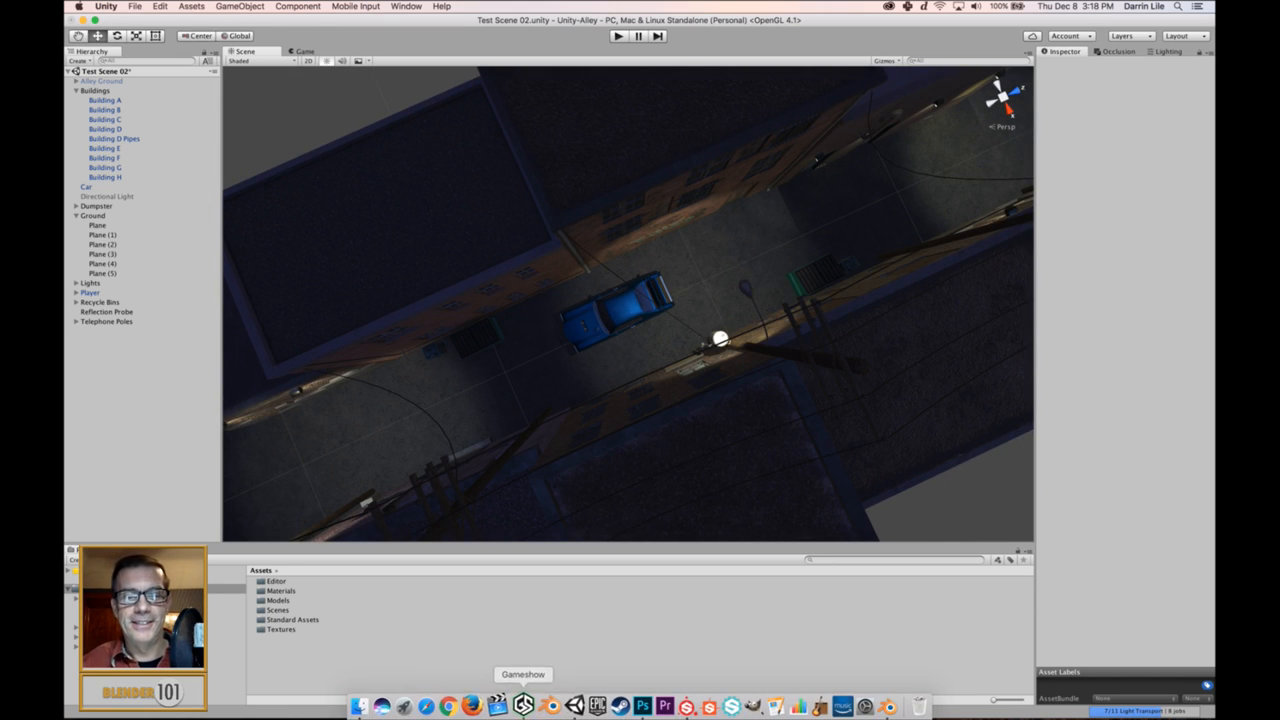
- Switch to Gameshow and transition the live output to the End Card 3 scene
click(521, 706)
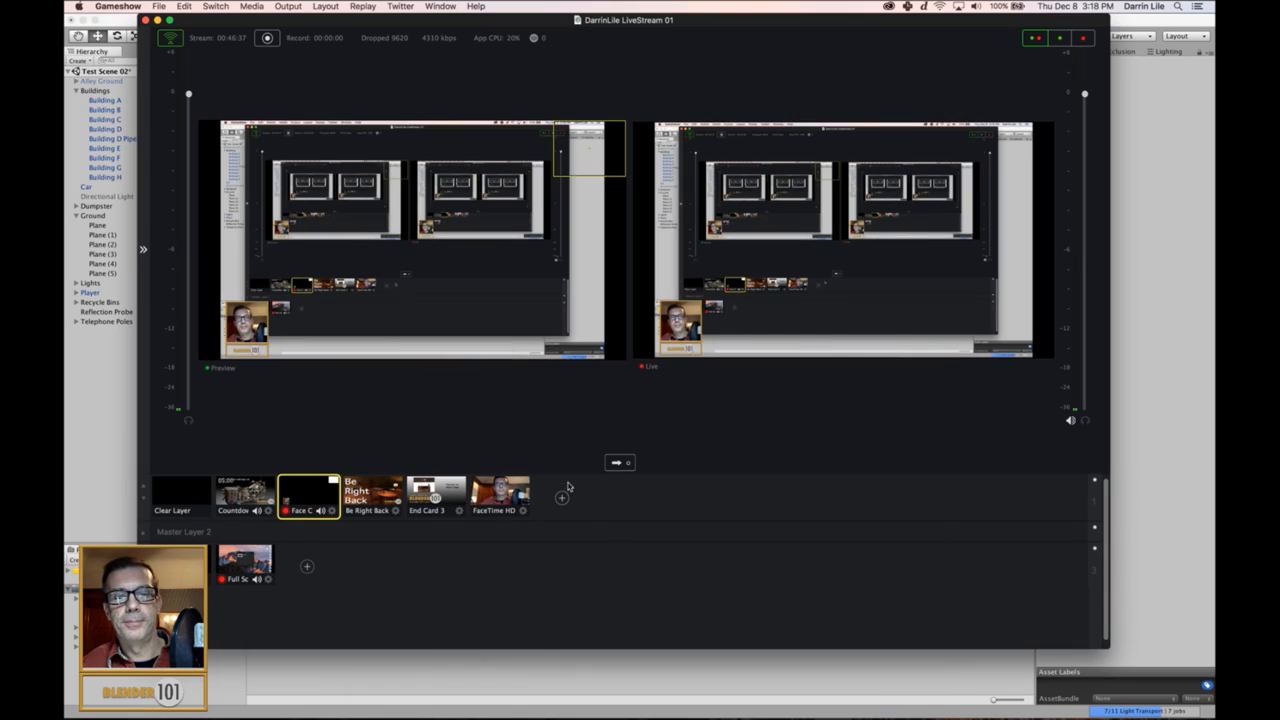
click(436, 492)
click(603, 463)
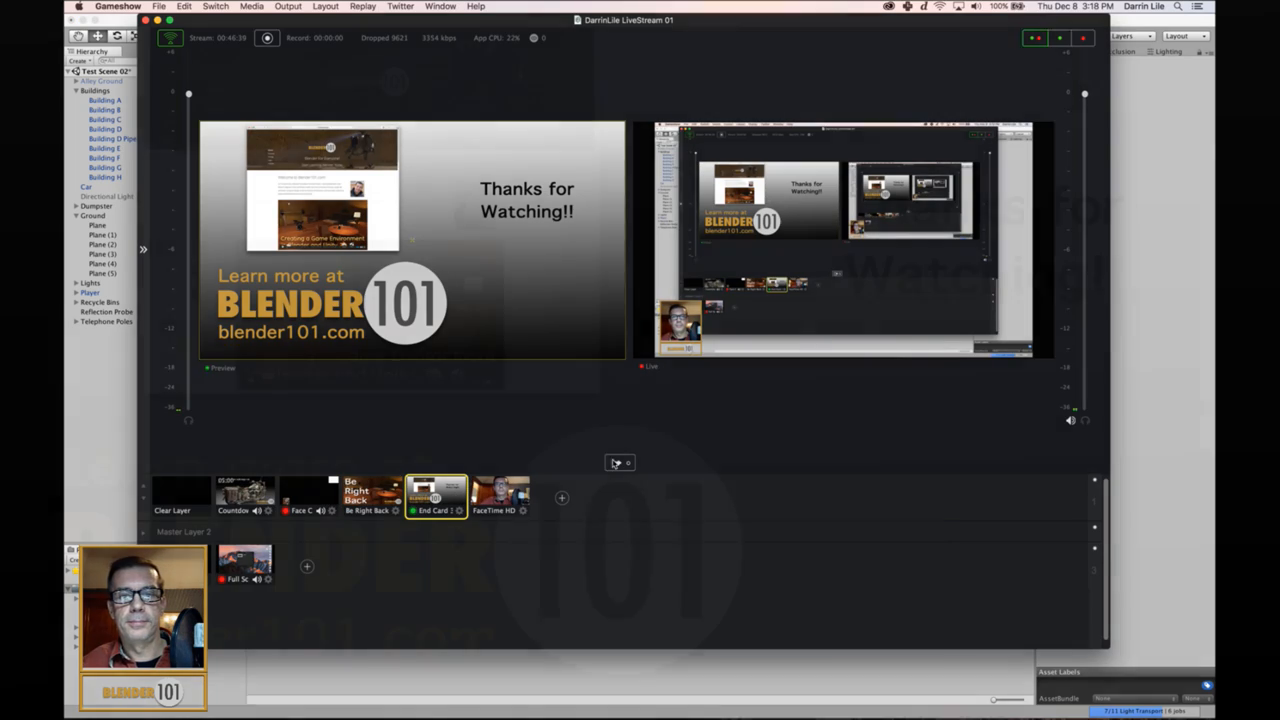